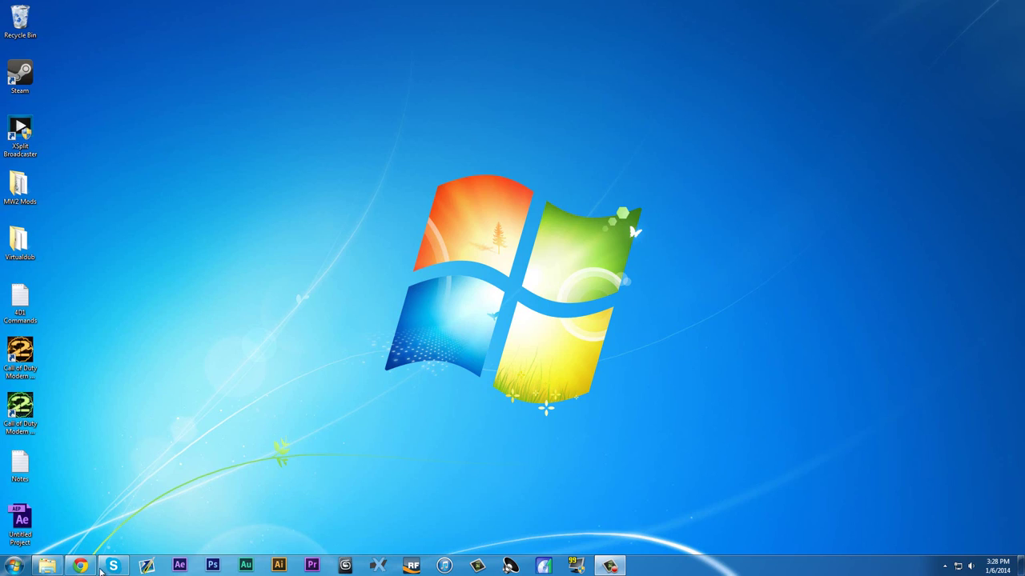
Bring the YouTube teamtage video window to the front, briefly minimizing and restoring it.
click(75, 566)
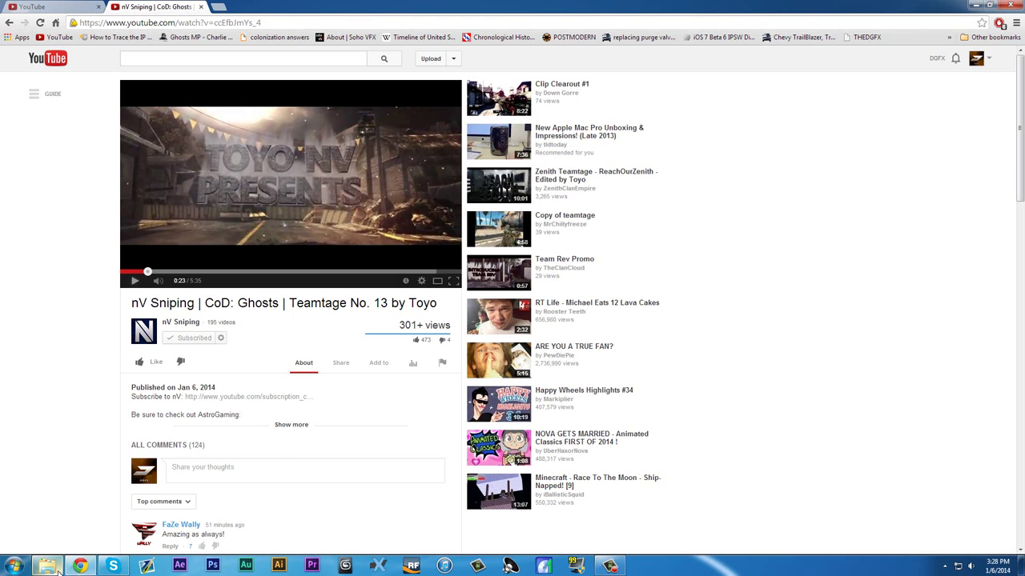
click(47, 566)
click(89, 565)
click(981, 6)
click(80, 566)
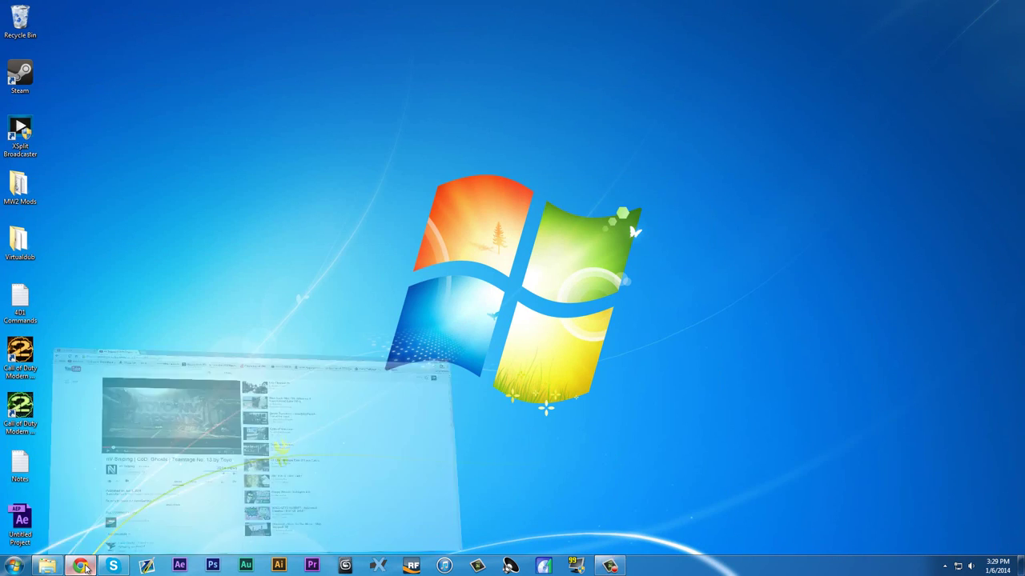
Scroll down the video page's comments and back up.
mouse_move(181, 285)
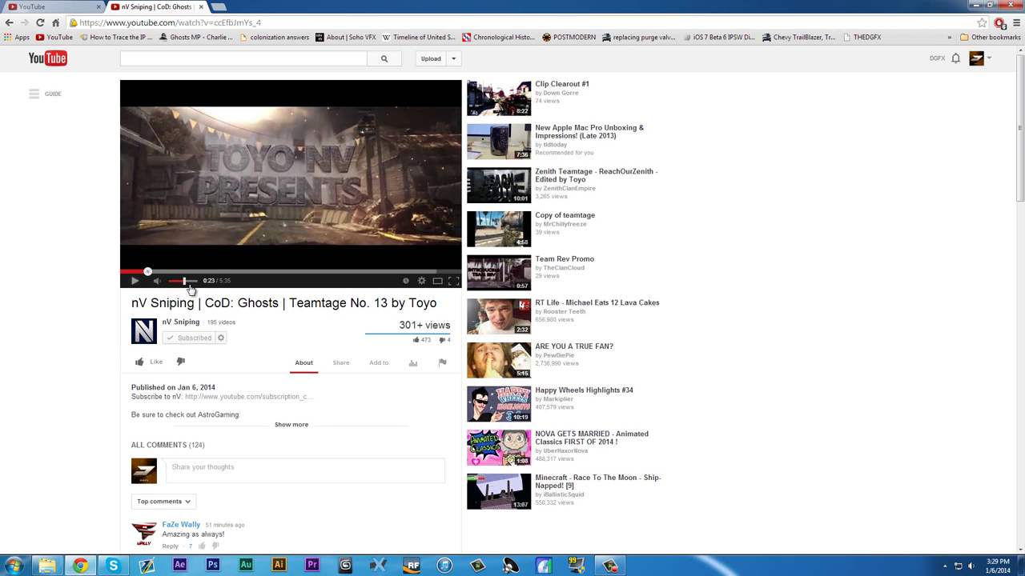
scroll(48, 388, down, 5)
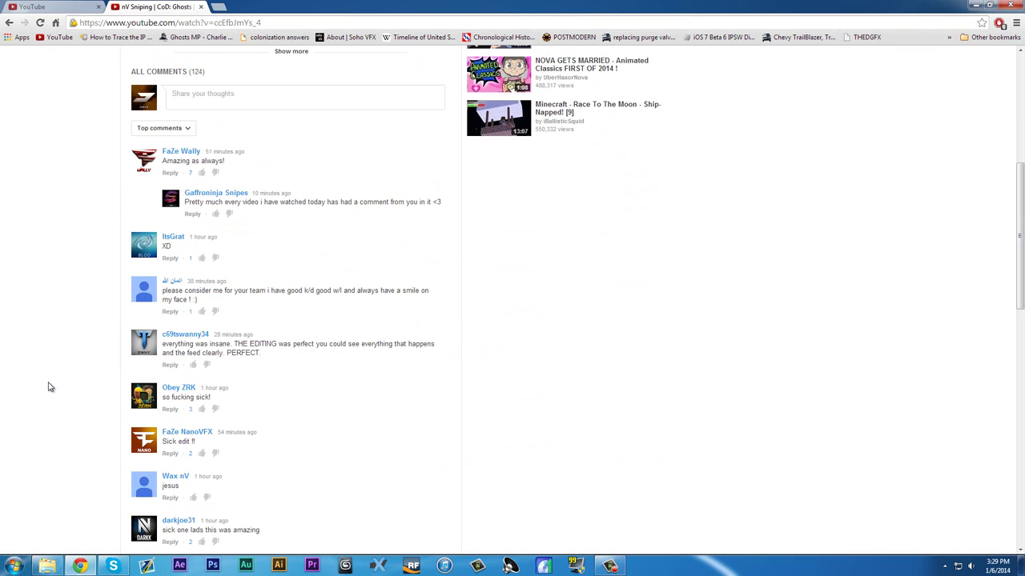
scroll(60, 353, up, 5)
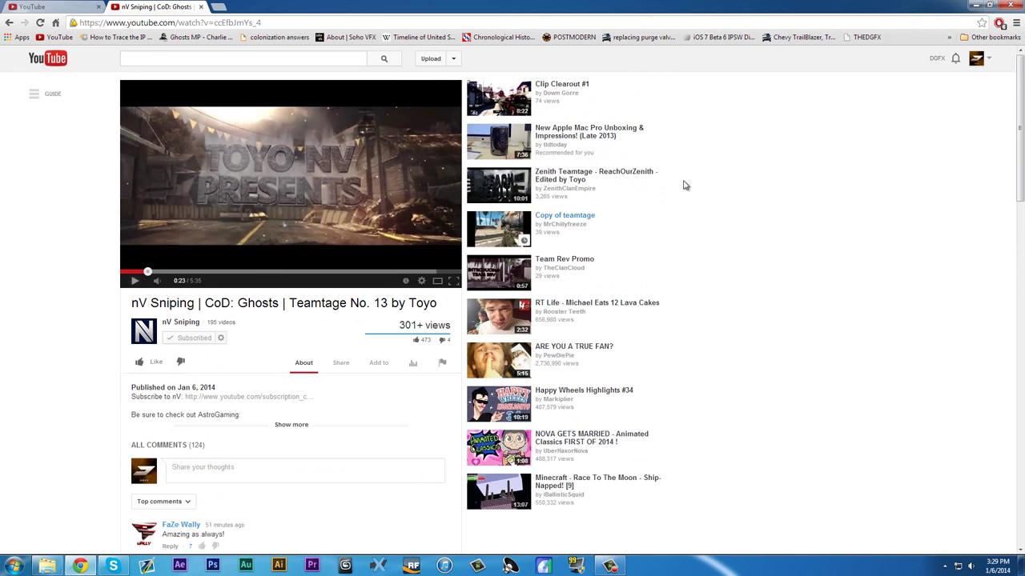
scroll(108, 319, down, 5)
scroll(109, 319, up, 5)
Google '3ds max 2013 student' in a new tab and open Autodesk's Free Student Downloads page maximized.
click(974, 6)
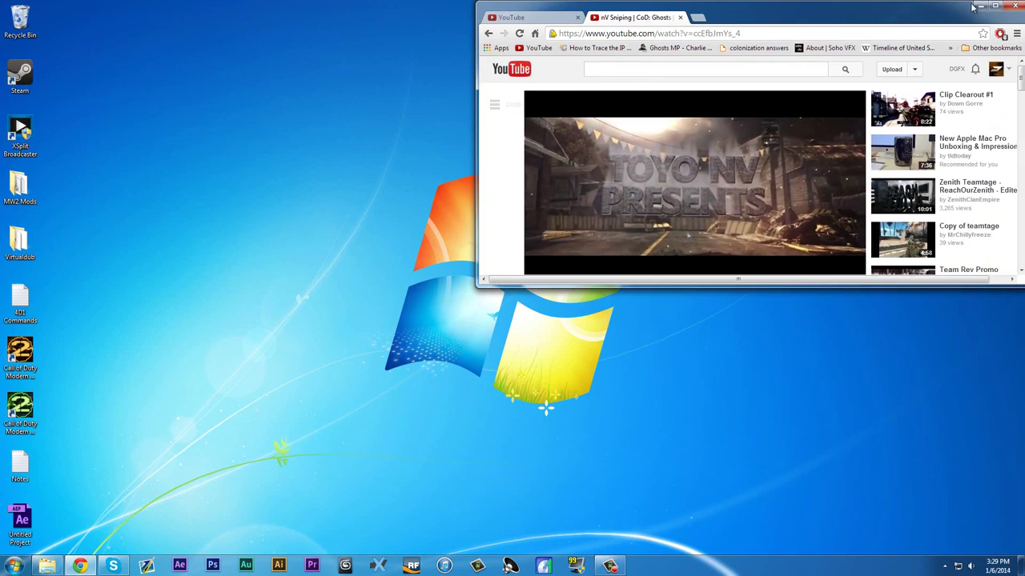
click(83, 567)
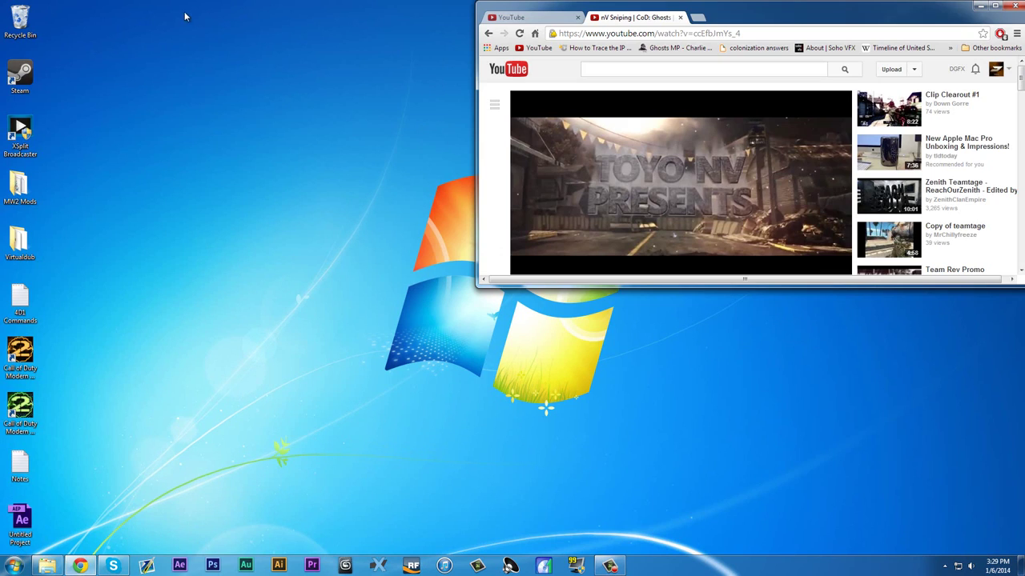
click(701, 18)
text(3)
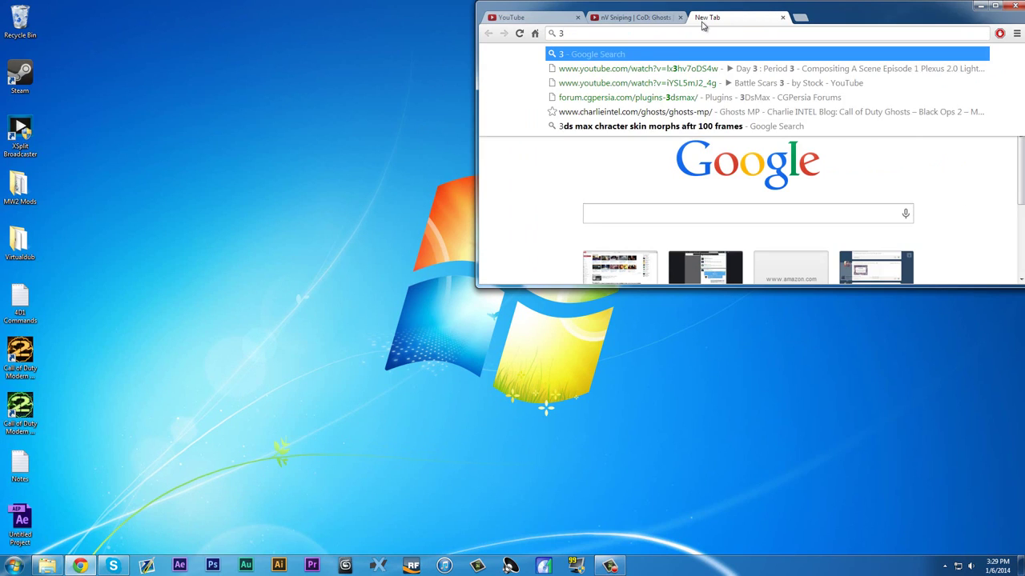
text(ds nax)
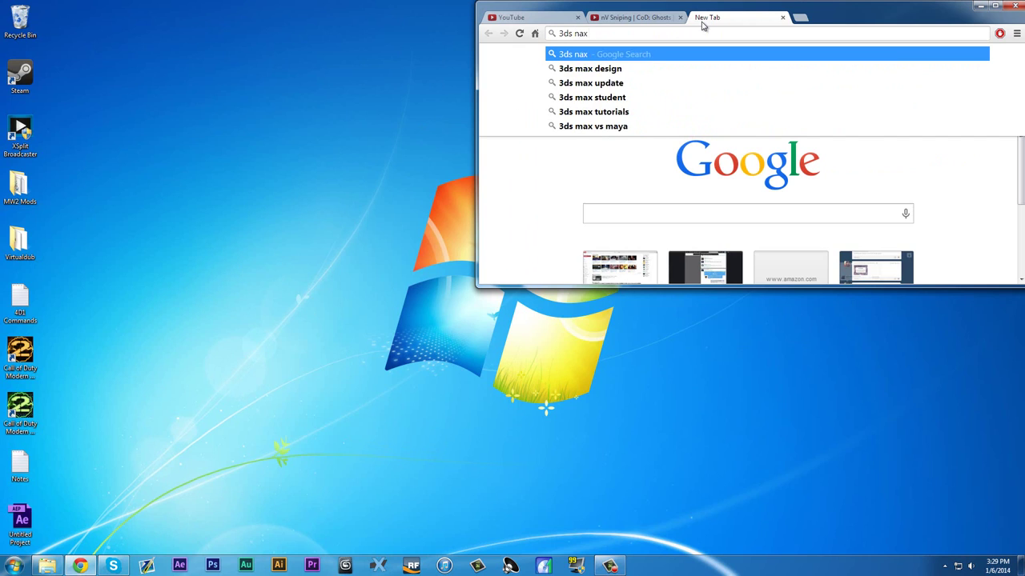
key(BackSpace)
key(BackSpace)
key(BackSpace)
text(max)
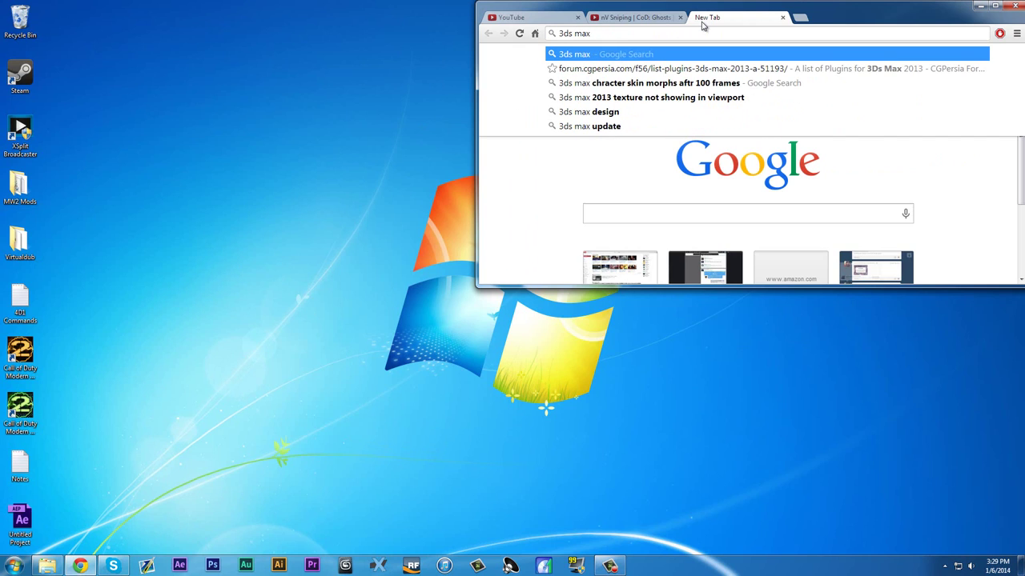
text( 2013)
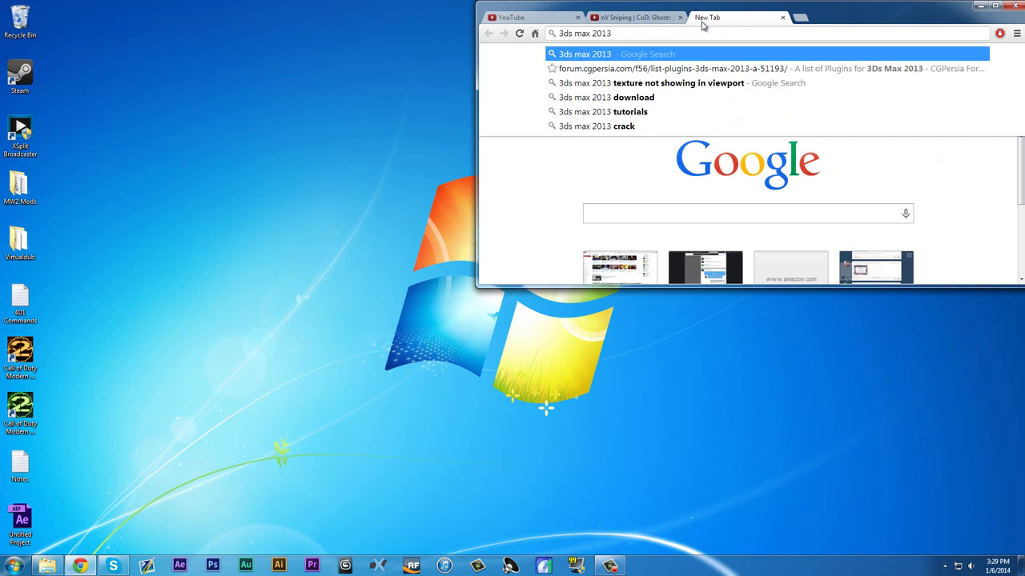
text( student)
key(Return)
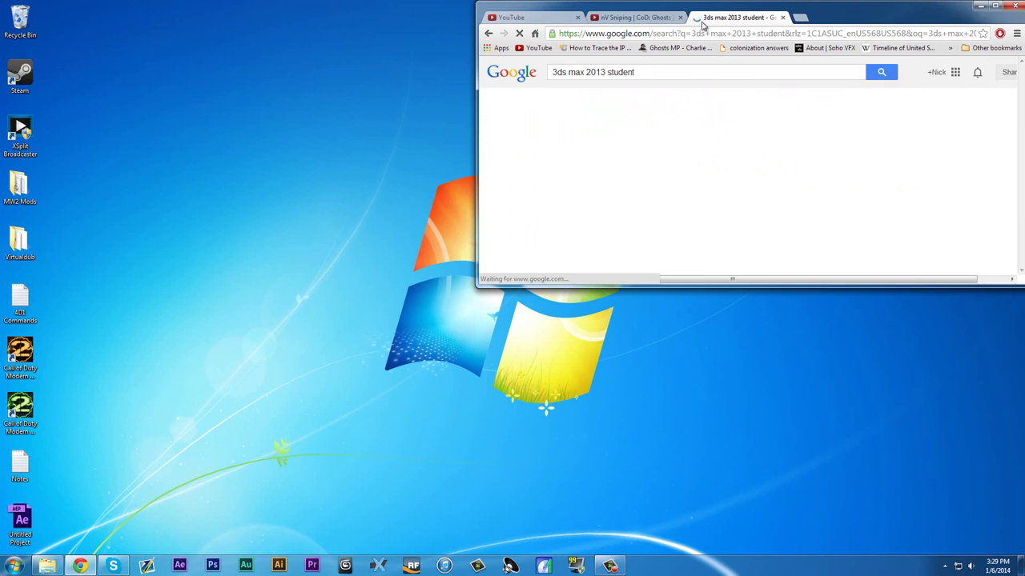
click(627, 156)
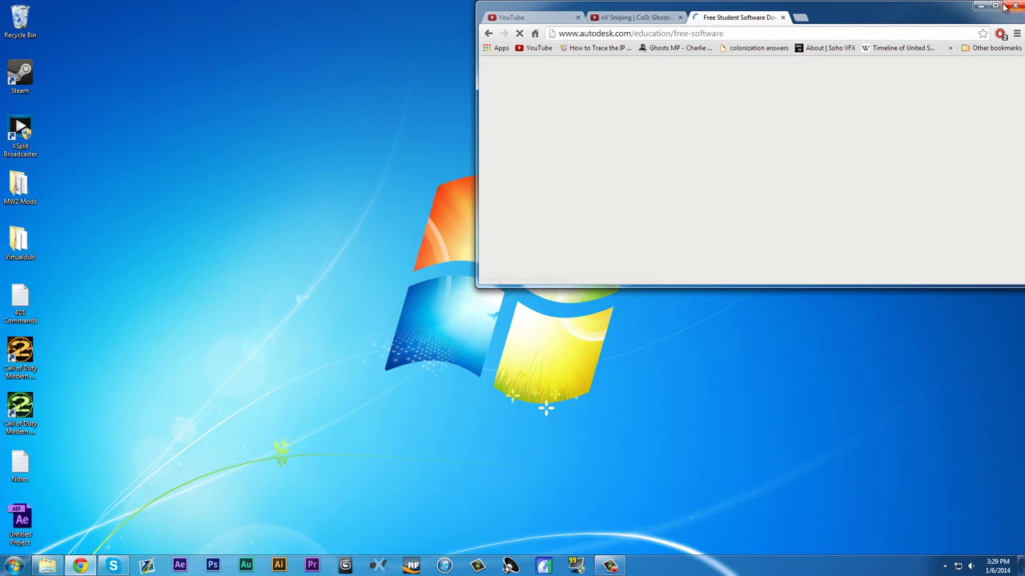
click(1005, 7)
Open the 3ds Max free download page and start creating an Autodesk account.
scroll(257, 304, down, 1)
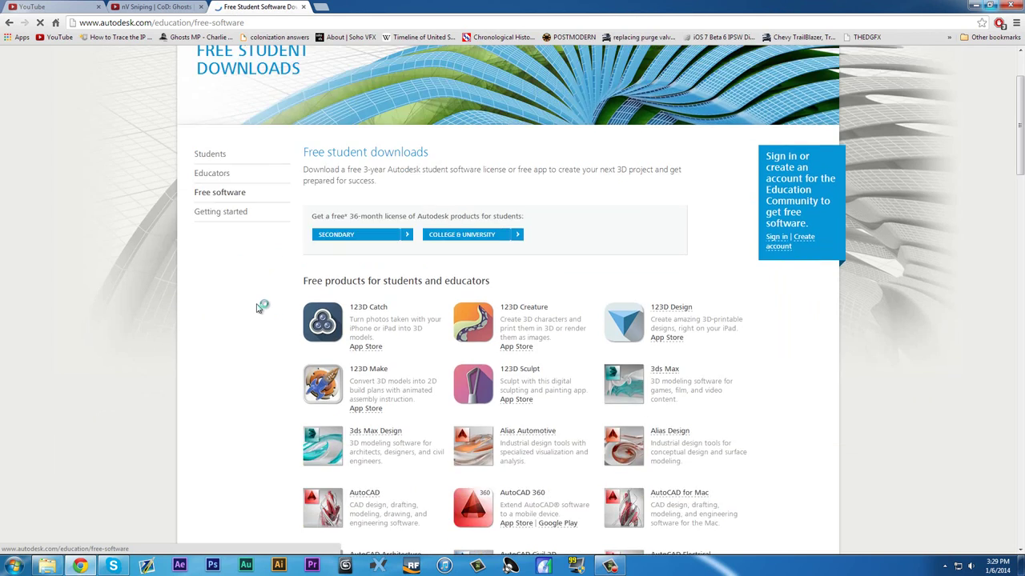
scroll(258, 307, down, 3)
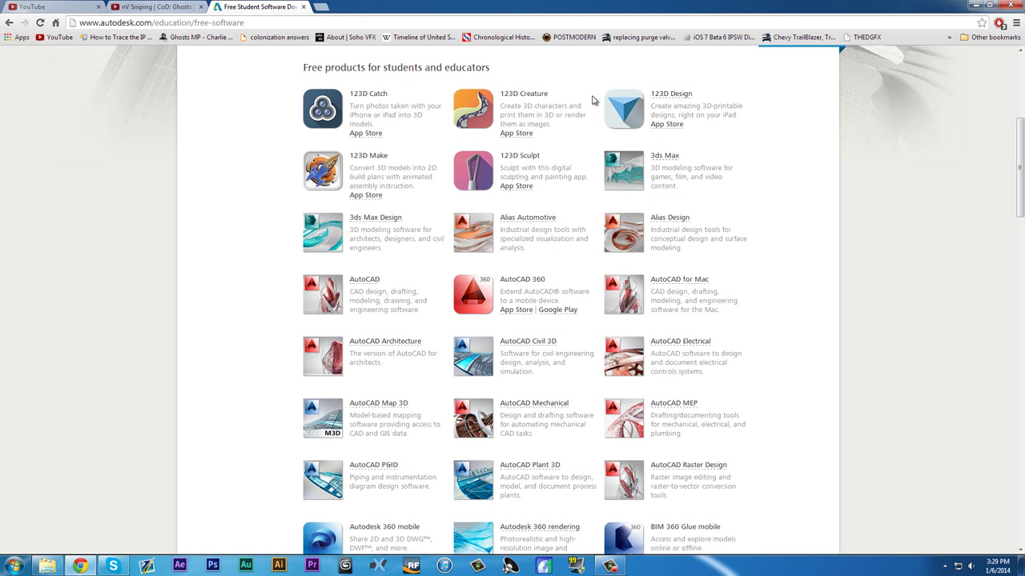
click(657, 161)
scroll(218, 383, down, 3)
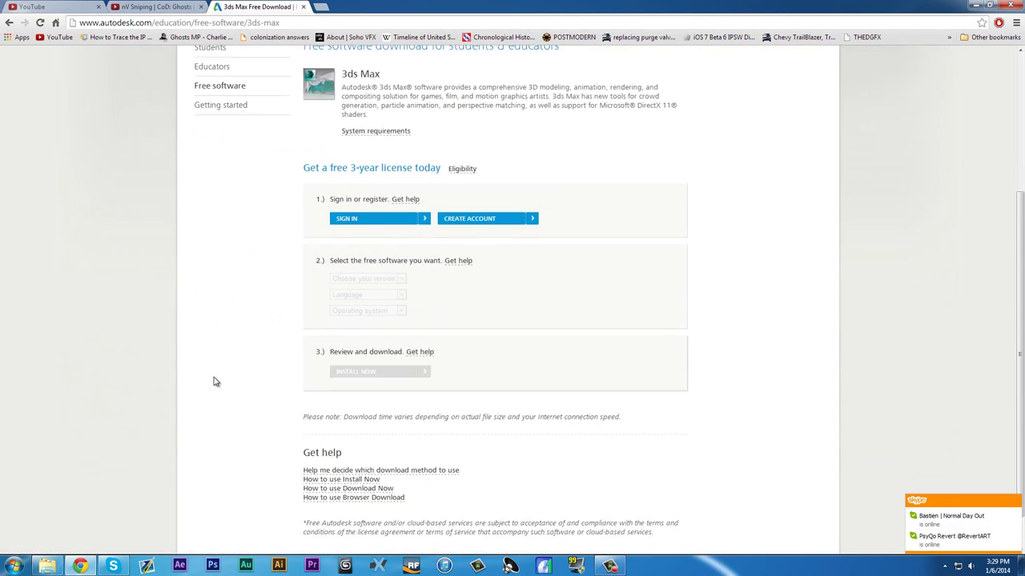
click(475, 175)
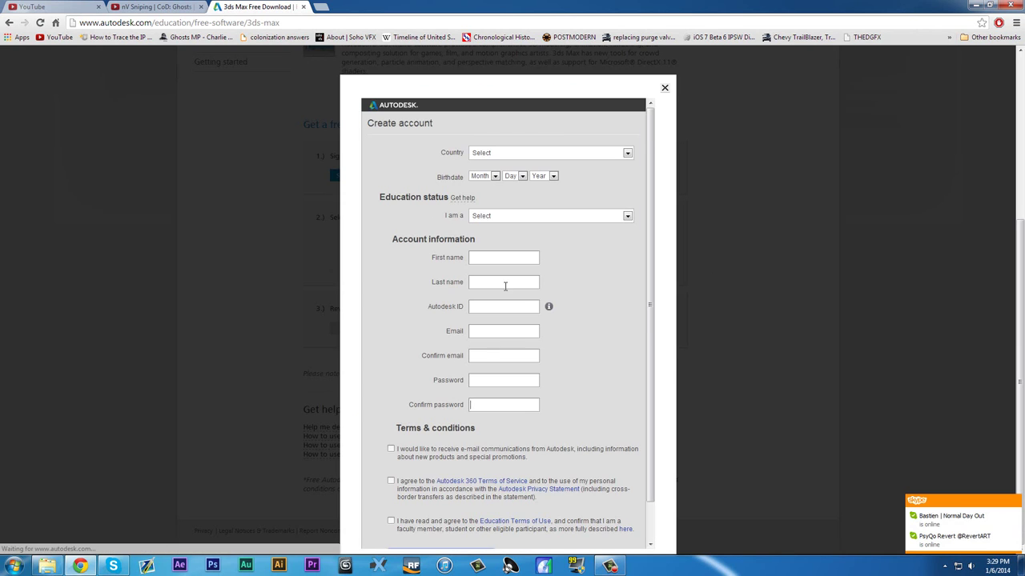
Look over the account sign-up form, close it, and close the Autodesk tab.
scroll(480, 208, down, 2)
scroll(393, 339, up, 2)
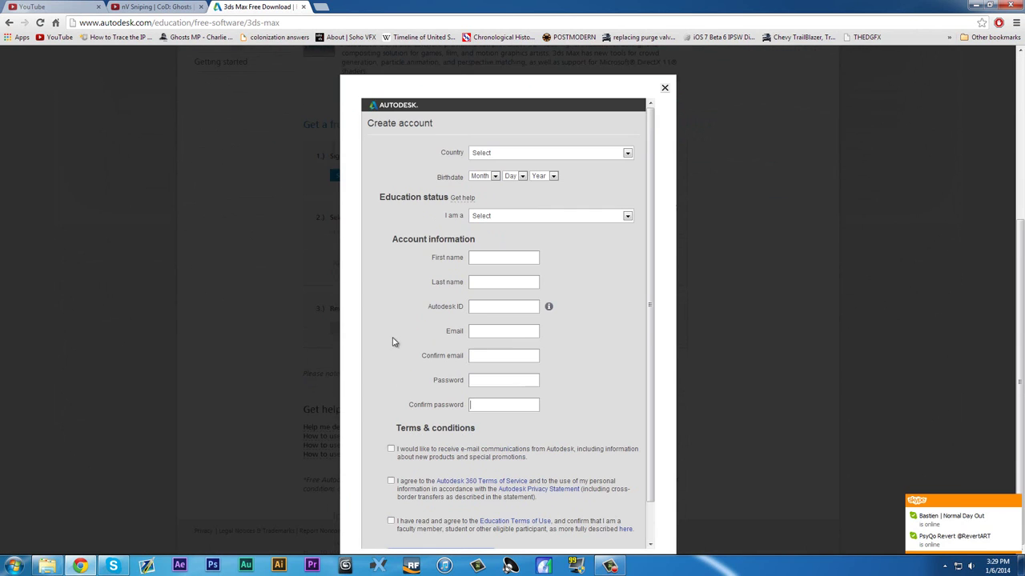
scroll(461, 400, down, 2)
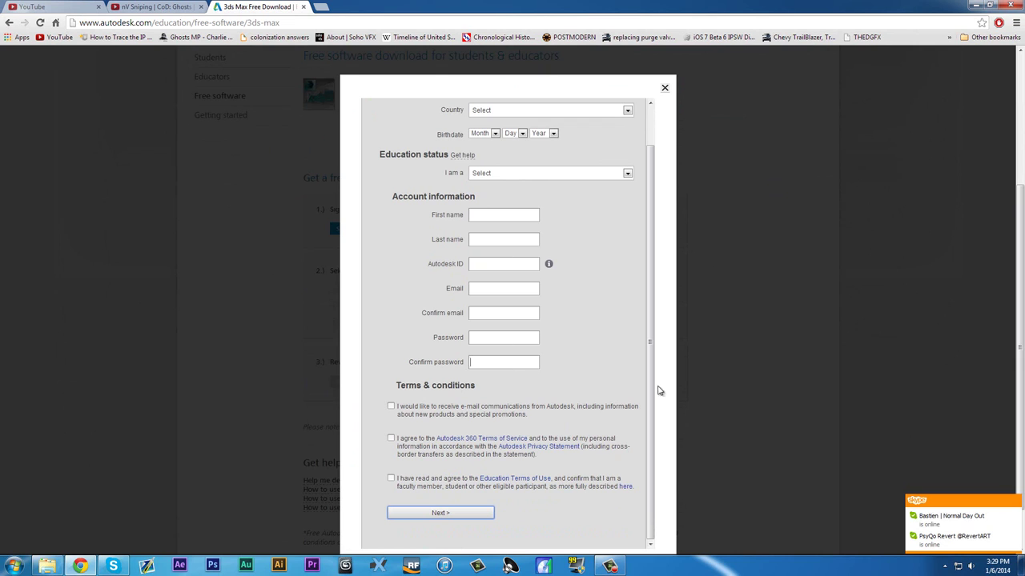
click(665, 88)
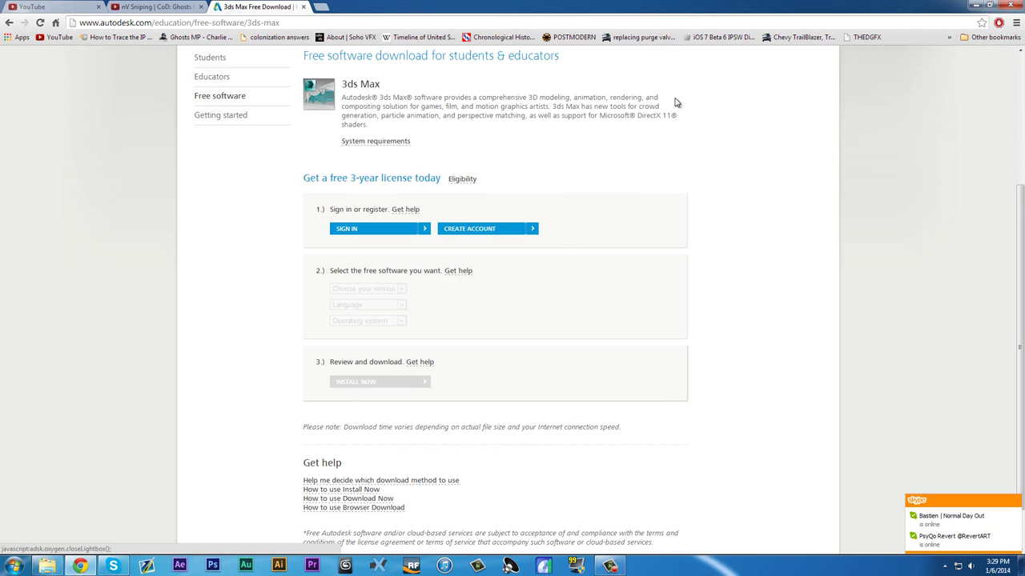
click(303, 6)
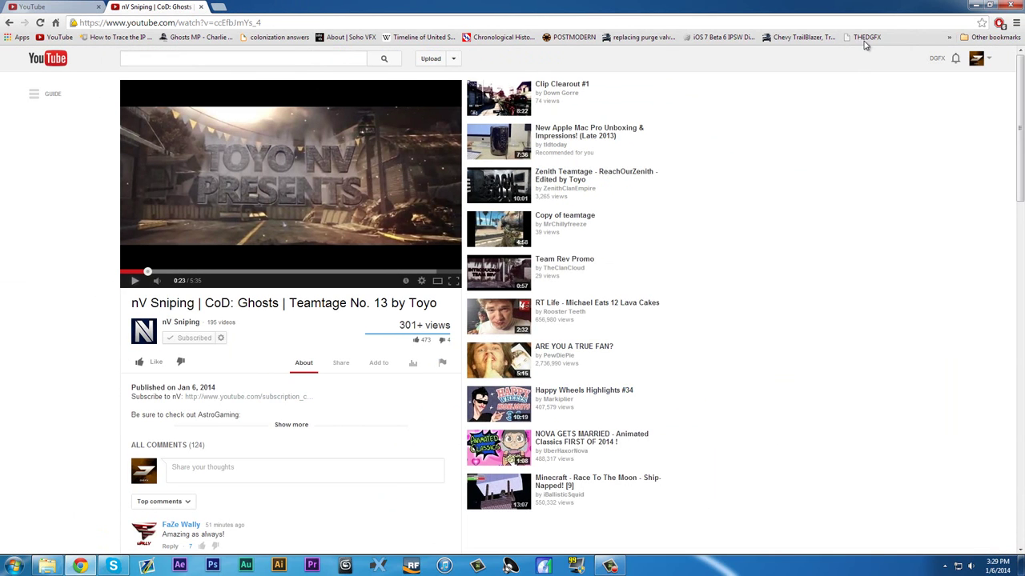
Close the YouTube home tab, switching to Skype and back to Chrome.
click(57, 7)
click(98, 6)
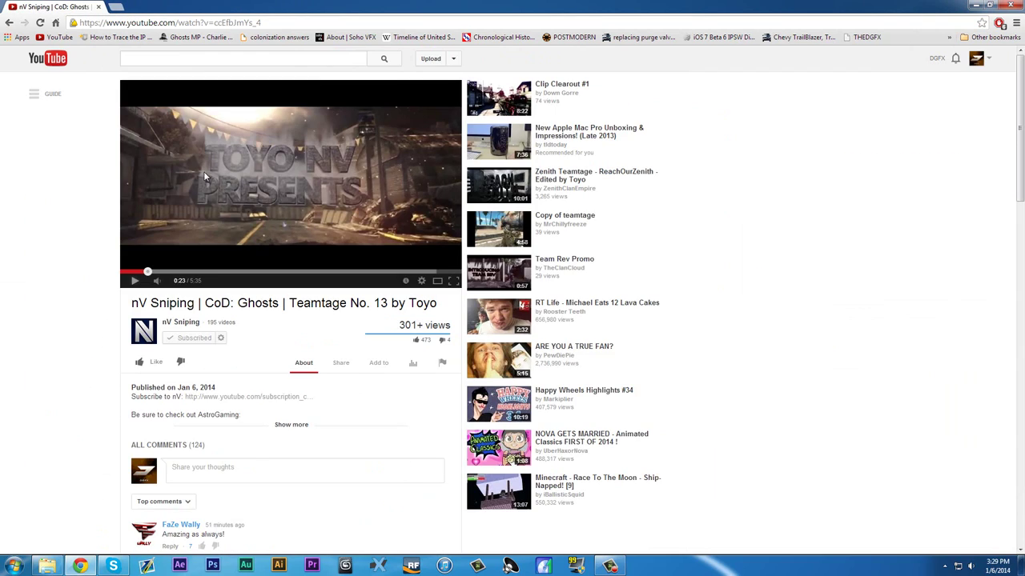
click(975, 5)
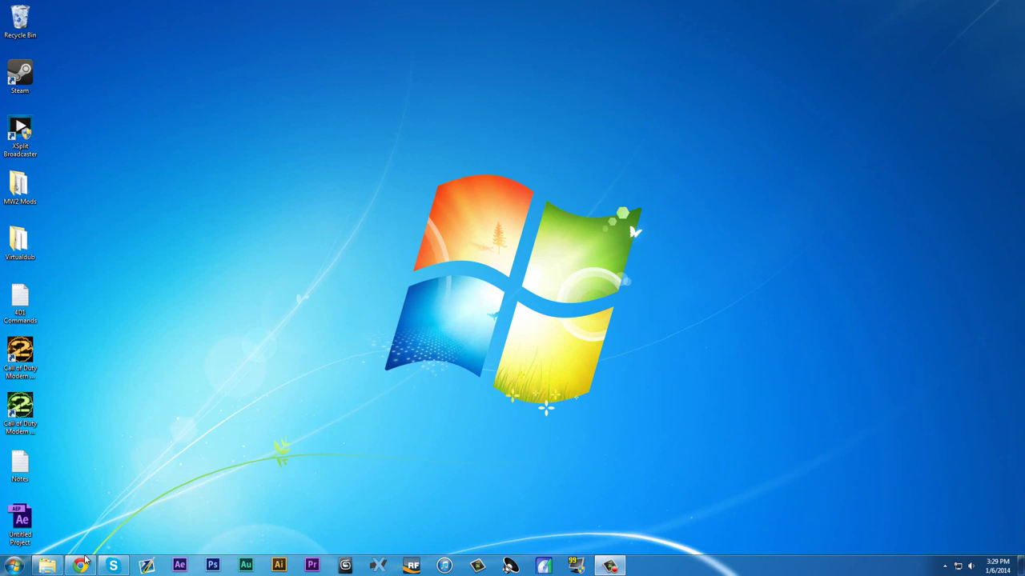
key(alt+Tab)
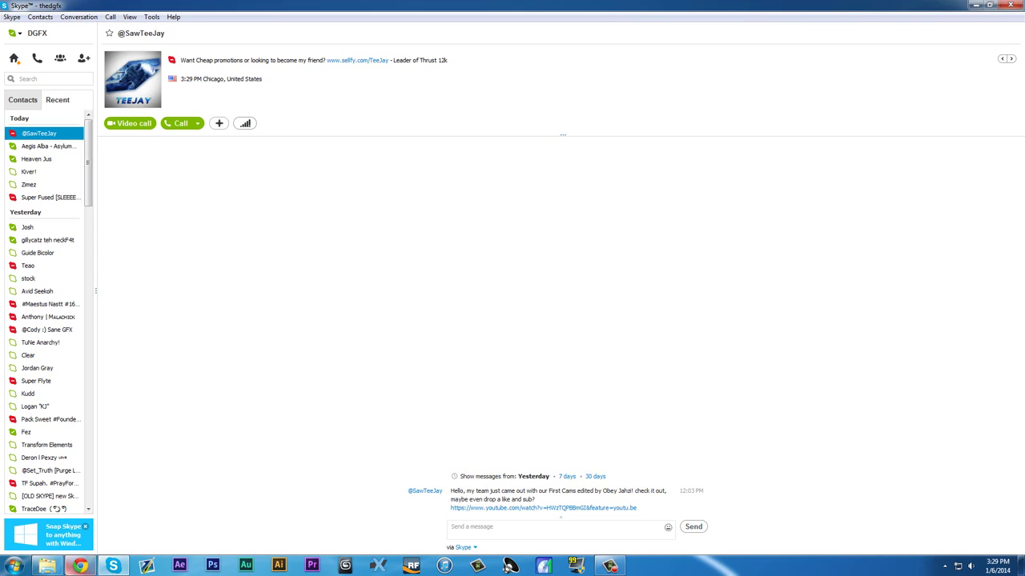
key(alt+Tab)
Search Google for 'cgpersia' in a new tab.
click(117, 6)
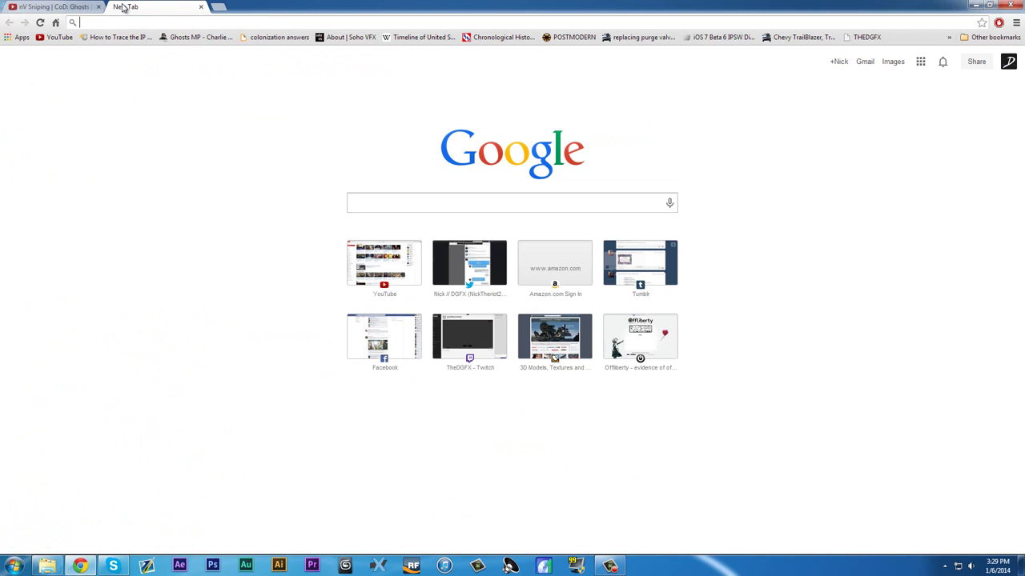
text(cgpersi)
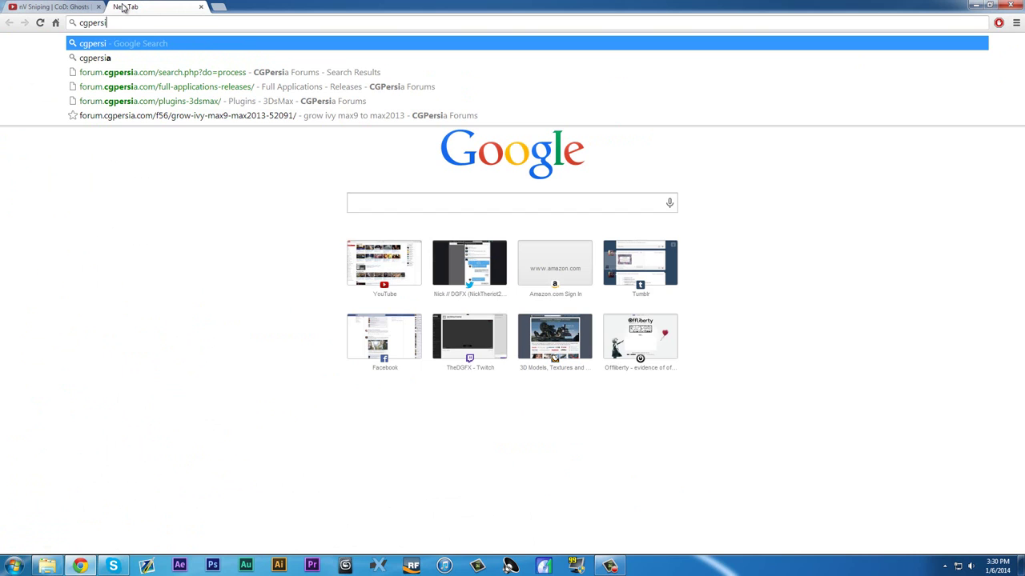
text(a)
key(Return)
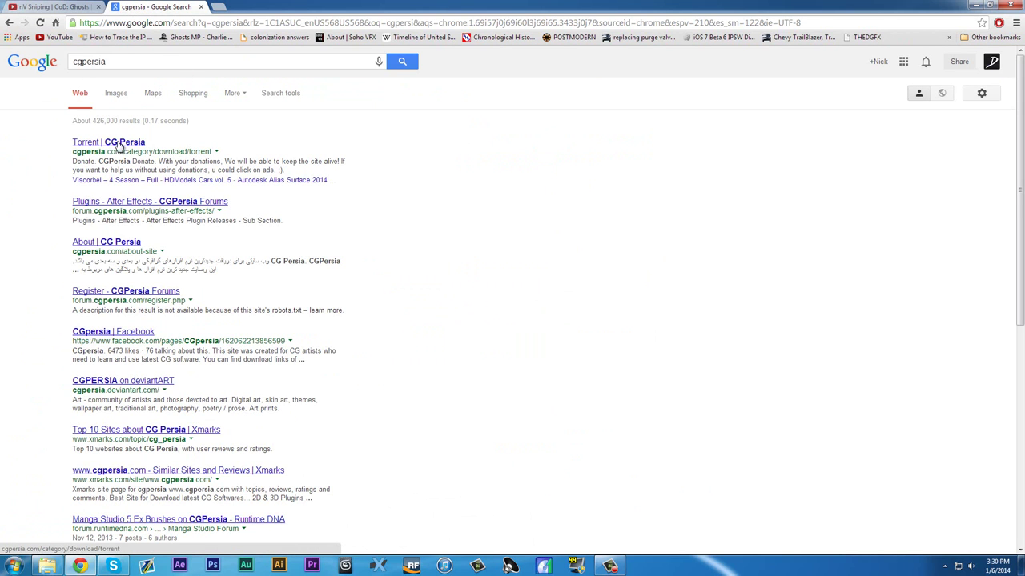
Open the CGPersia forums and search them for 'fumefx 2013'.
click(117, 144)
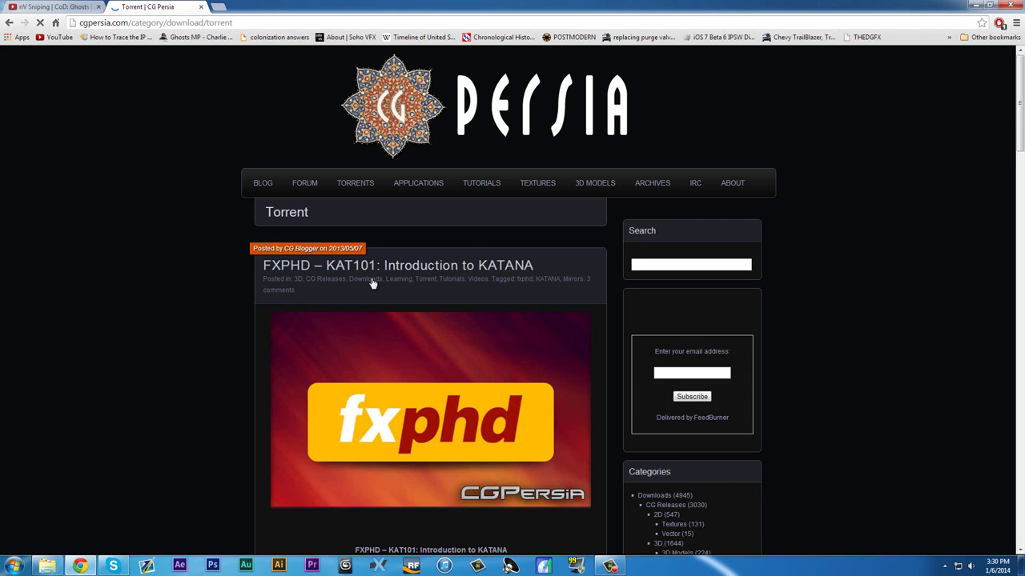
click(9, 23)
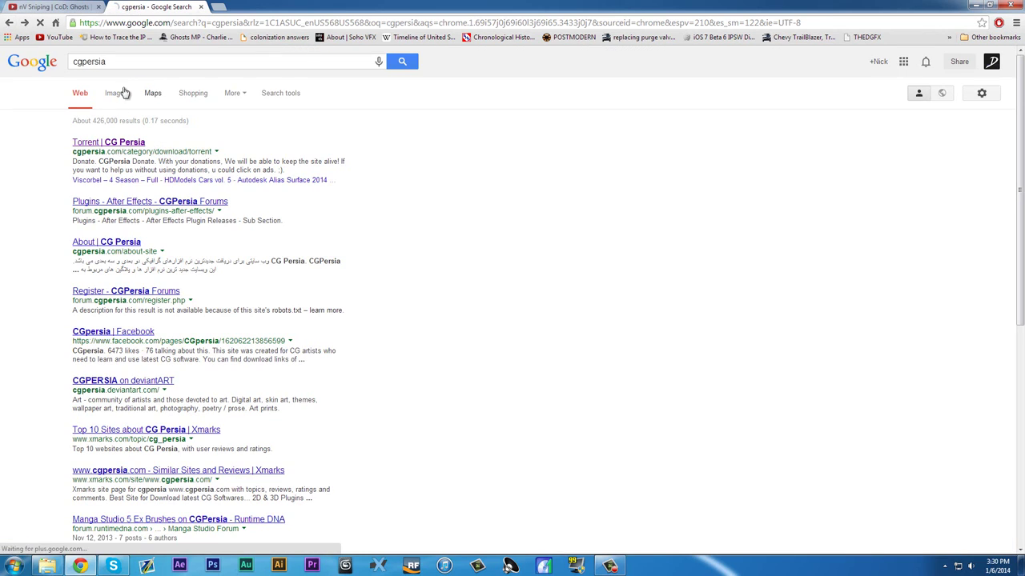
click(110, 201)
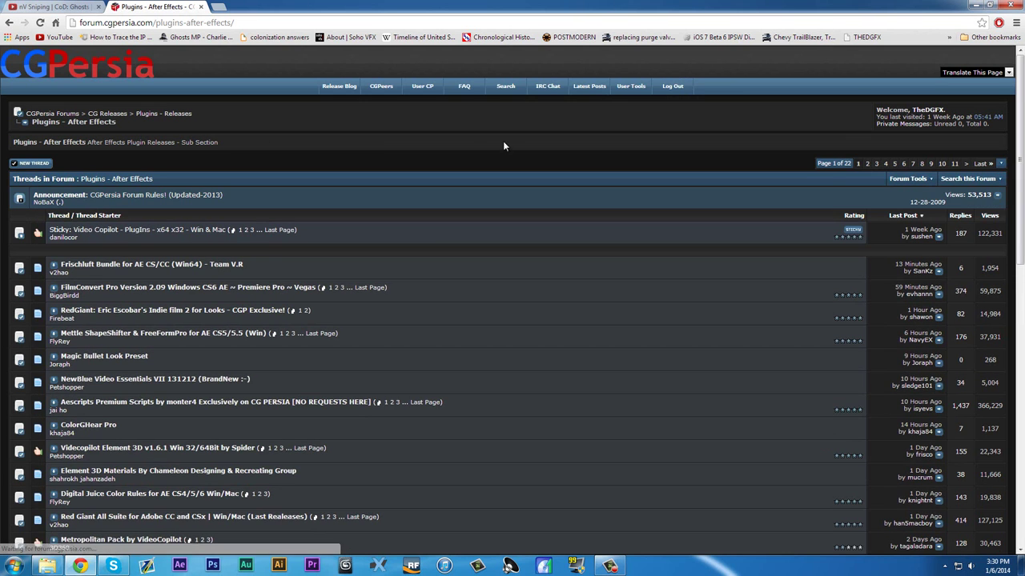
click(505, 86)
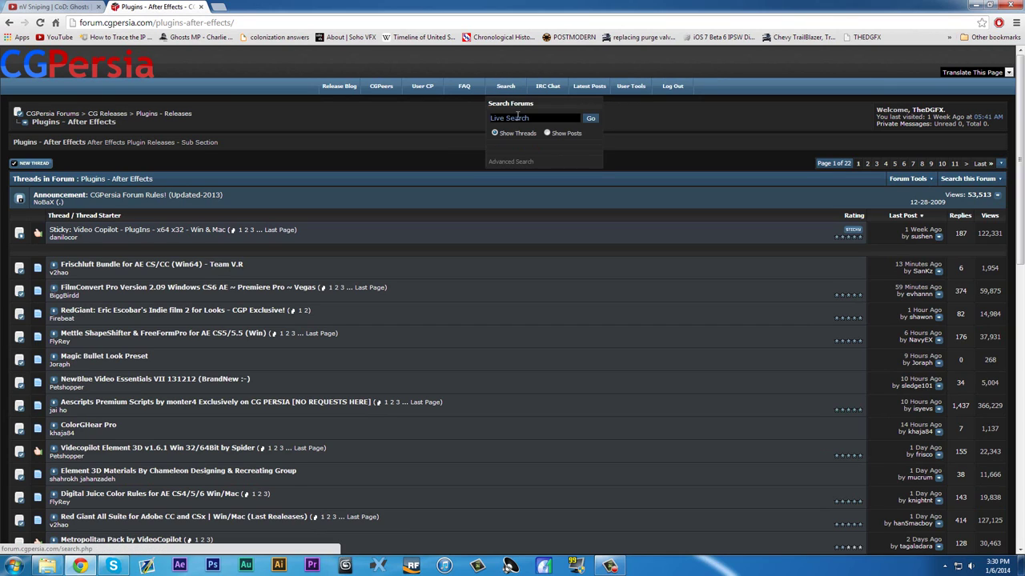
click(519, 117)
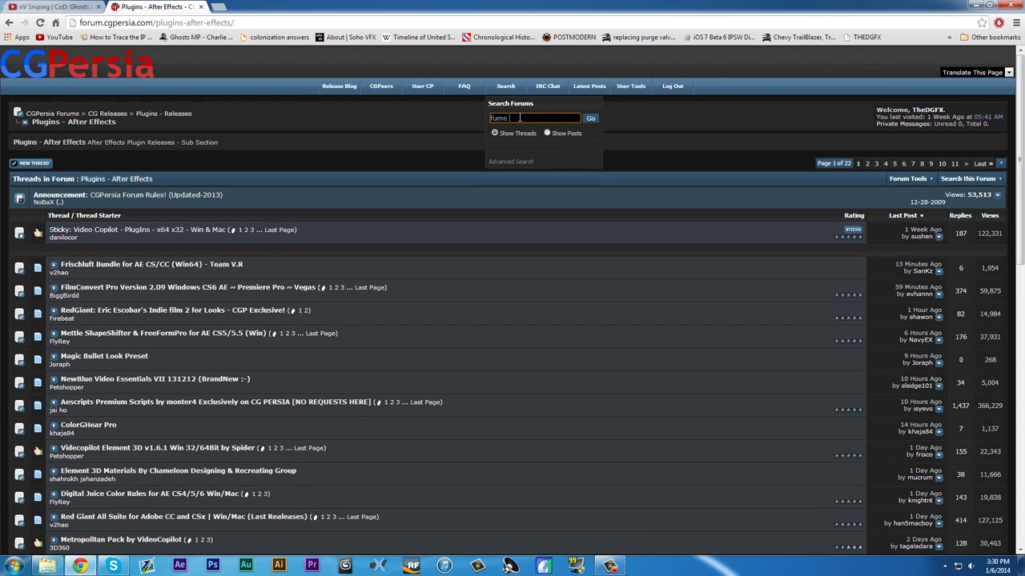
key(Return)
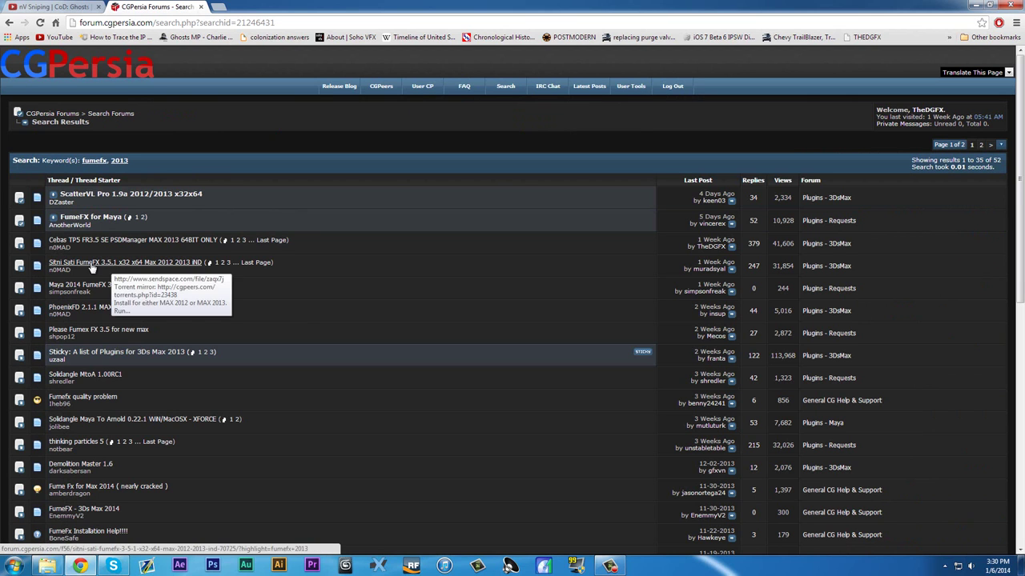
Scroll through the Sitni Sati FumeFX 3.5.1 thread, then close its tab.
click(120, 263)
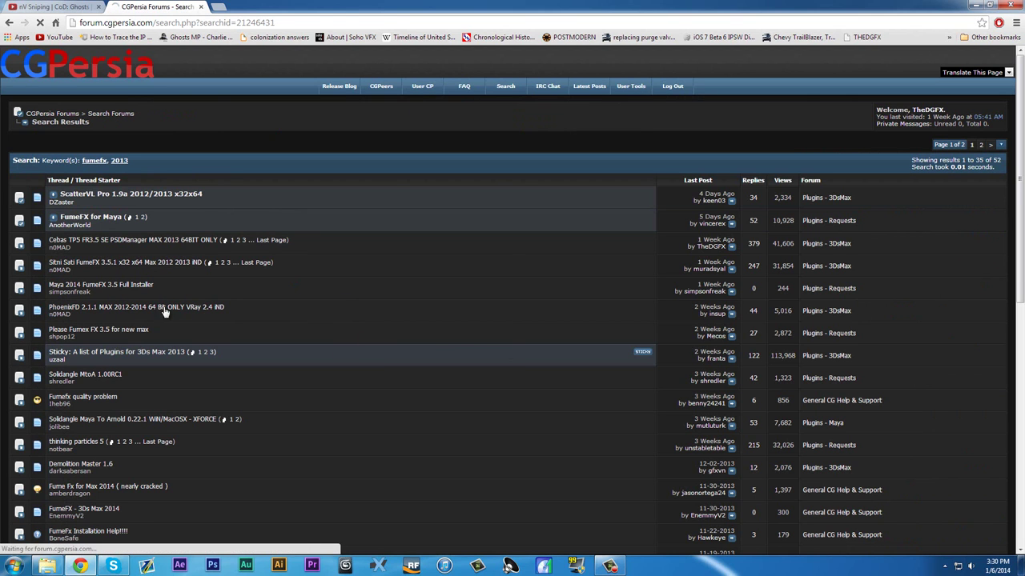
scroll(128, 265, down, 4)
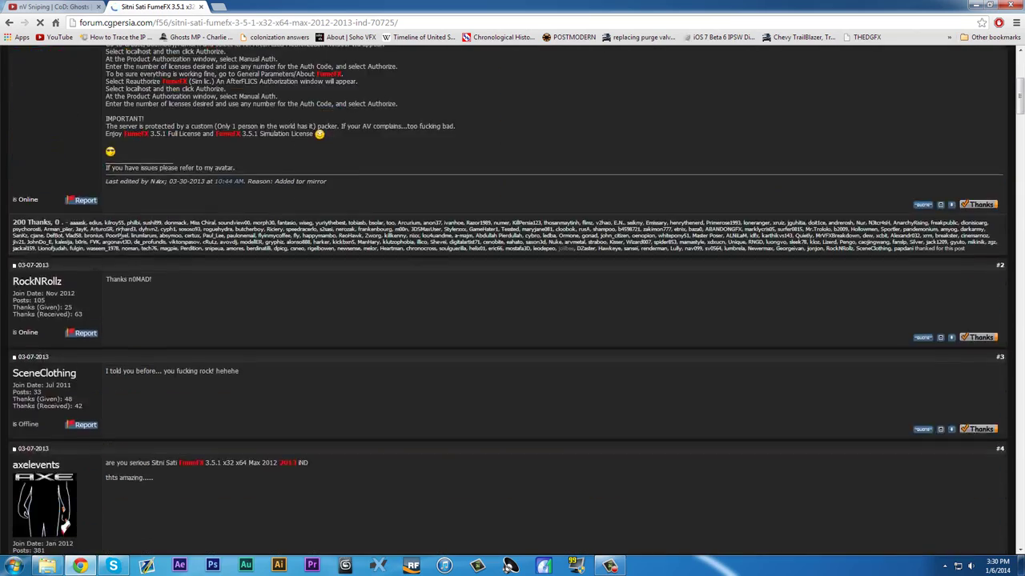
scroll(205, 445, down, 5)
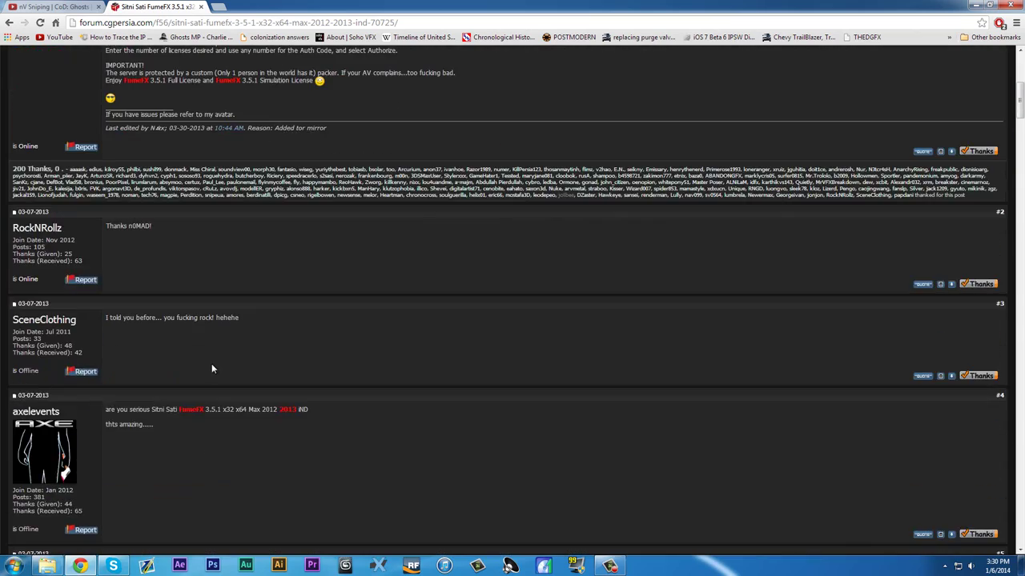
scroll(224, 360, up, 5)
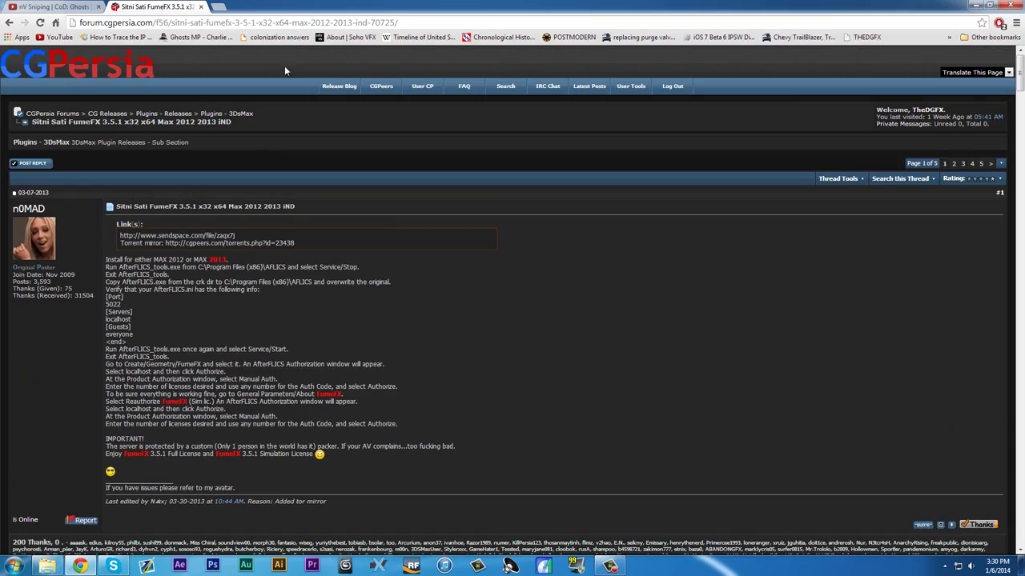
click(201, 6)
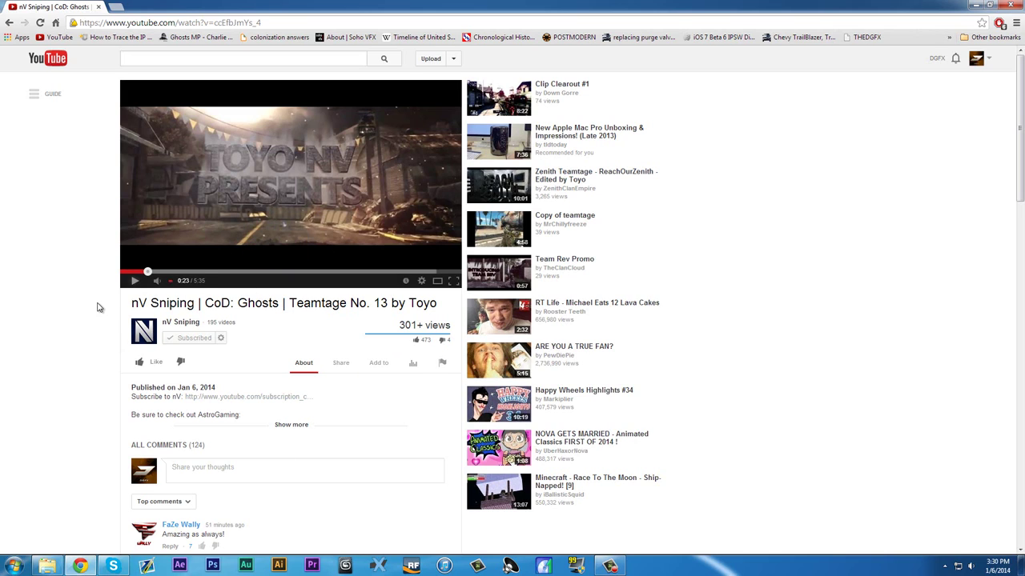
Play the teamtage video from 0:22 and pause it at 0:27.
click(135, 282)
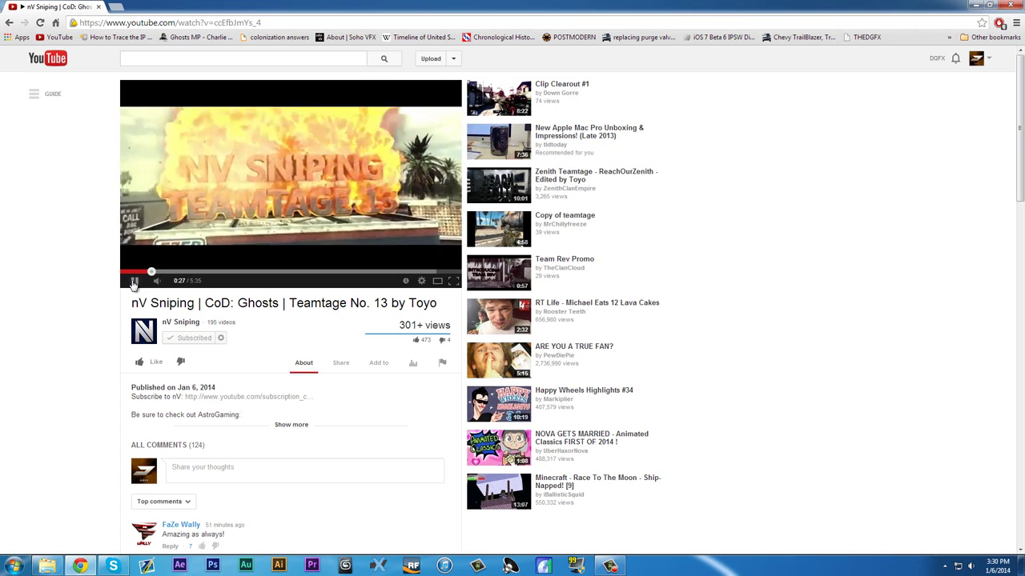
click(144, 274)
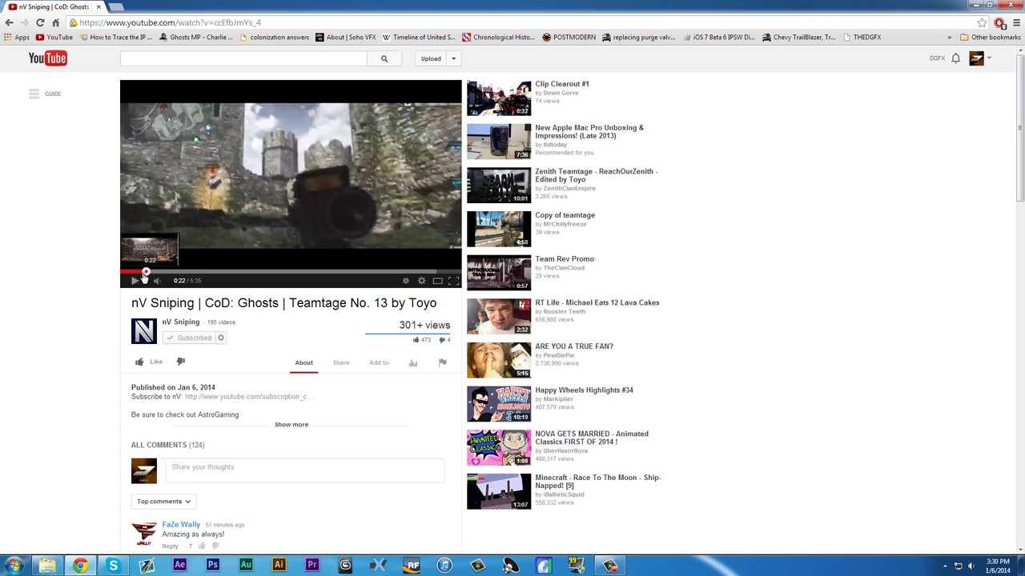
click(135, 281)
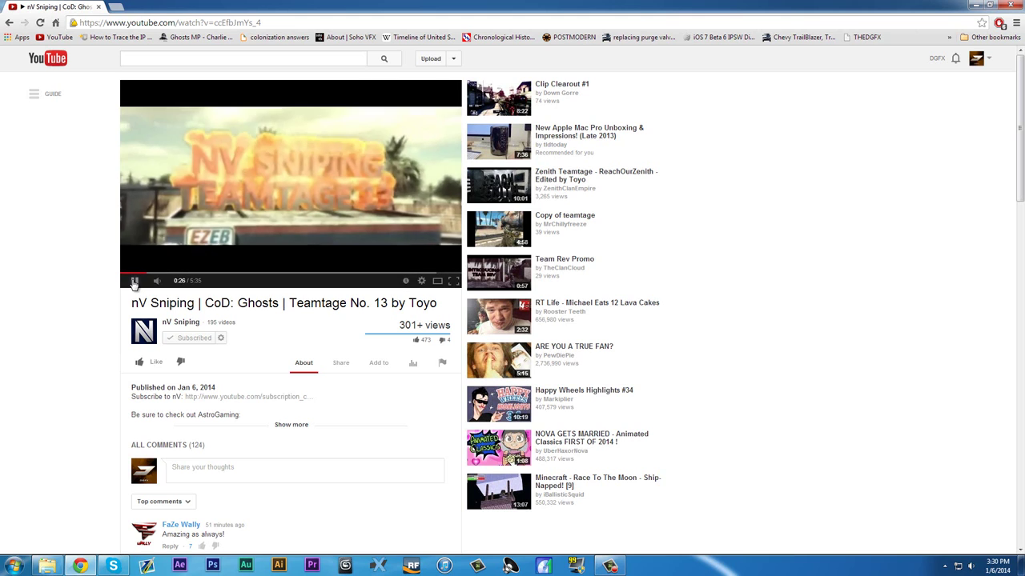
click(135, 282)
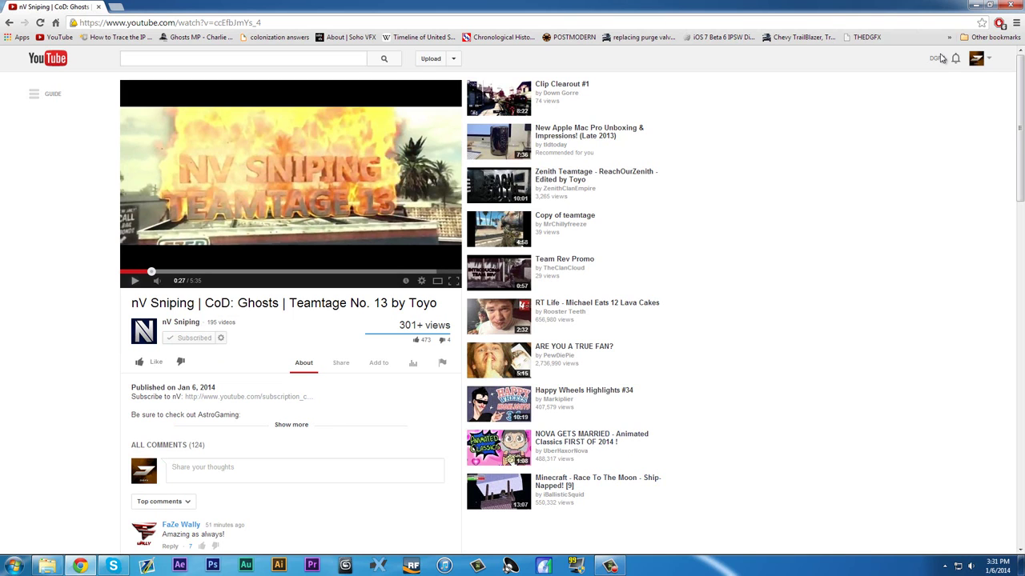
Replay the title intro from about 0:20, pause at 0:25, then close Chrome and Skype.
click(452, 148)
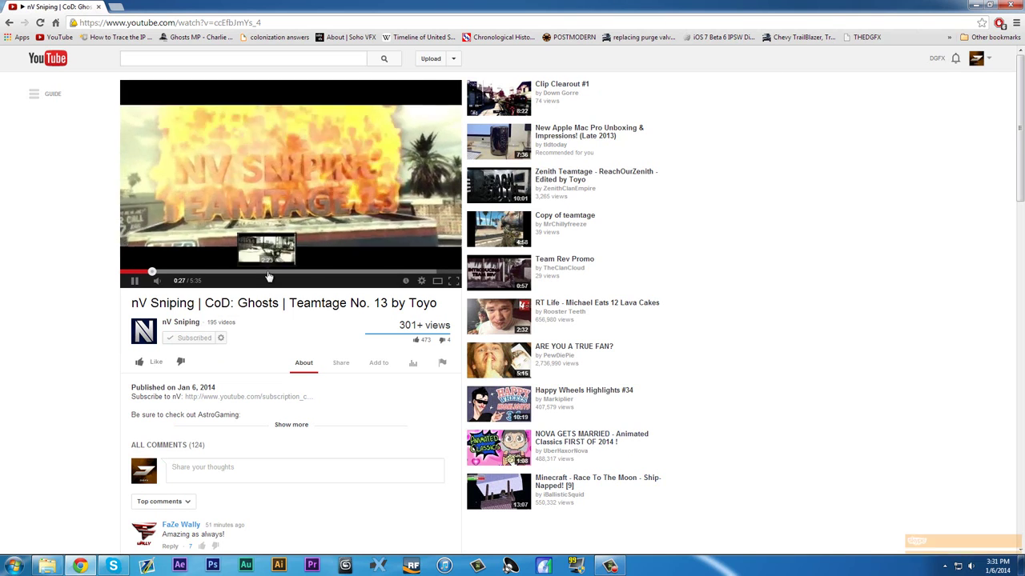
click(267, 272)
click(143, 273)
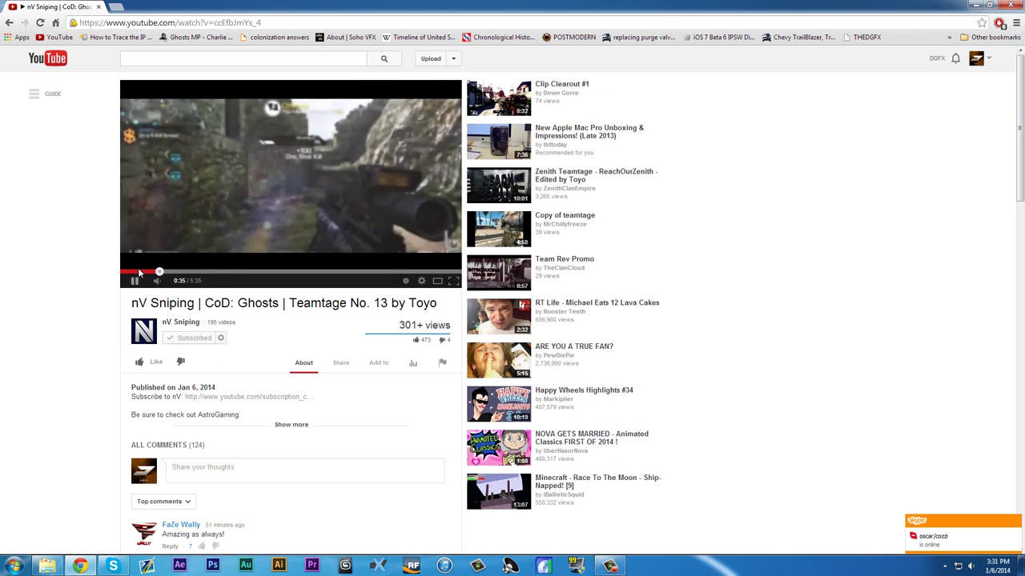
click(135, 281)
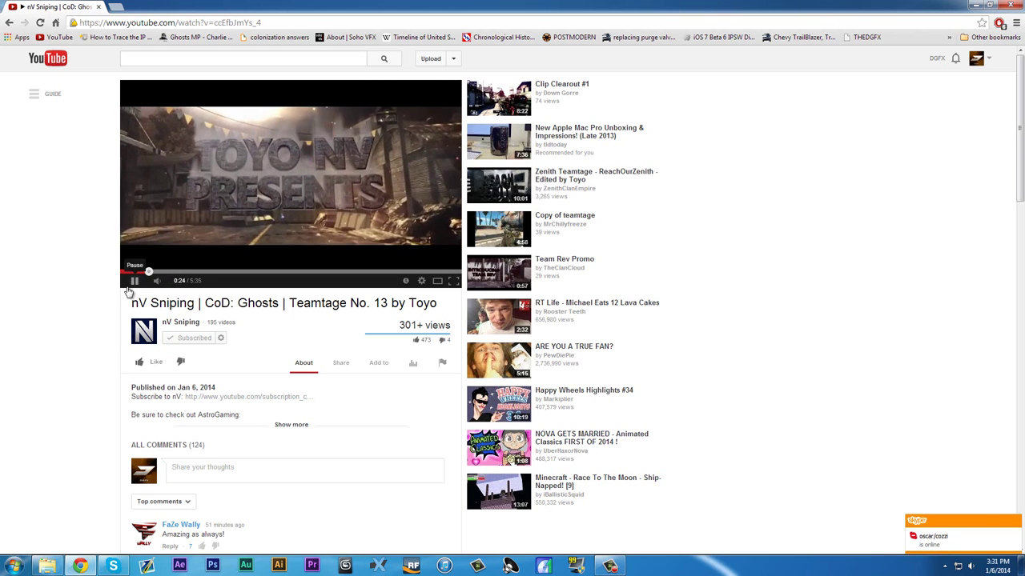
click(135, 281)
click(1018, 5)
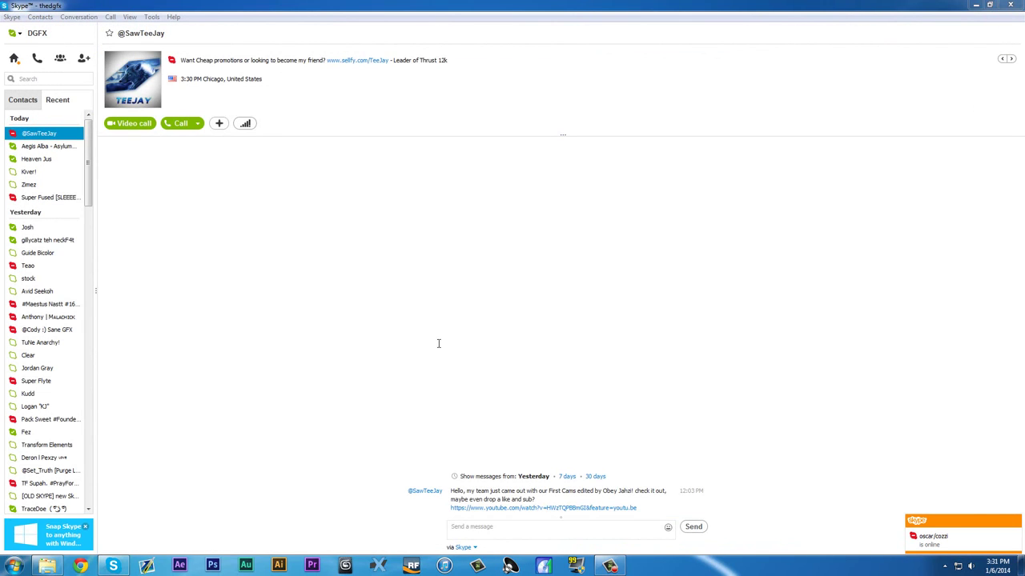
click(1019, 5)
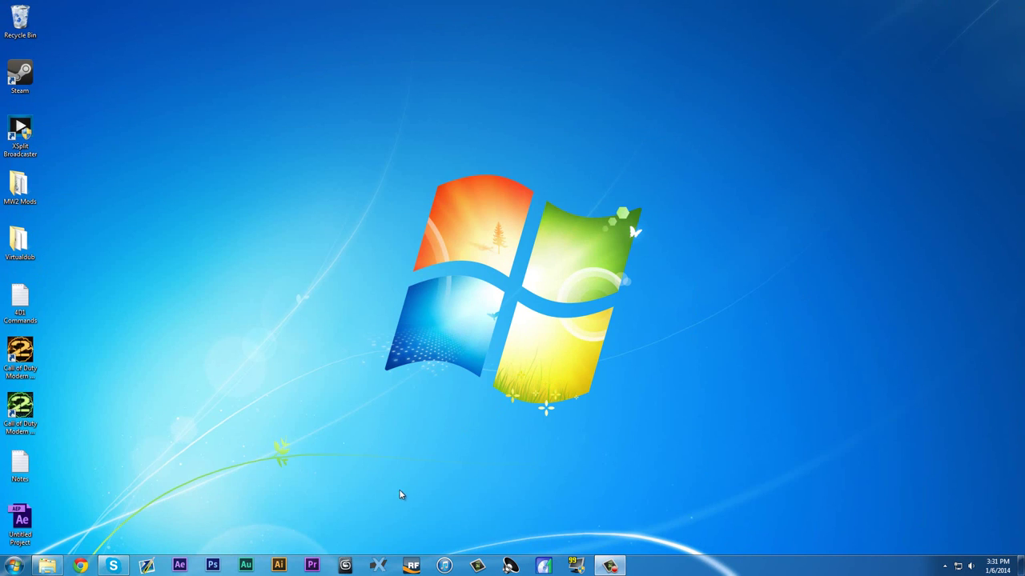
Launch 3ds Max and empty the Recycle Bin's 3 items while it loads.
click(345, 566)
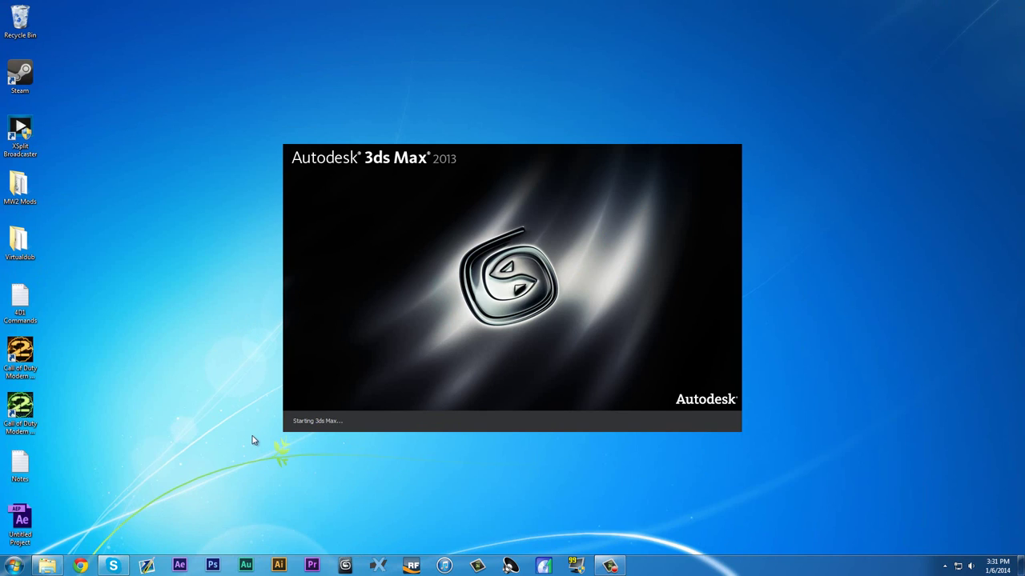
right_click(2, 26)
right_click(19, 14)
click(32, 32)
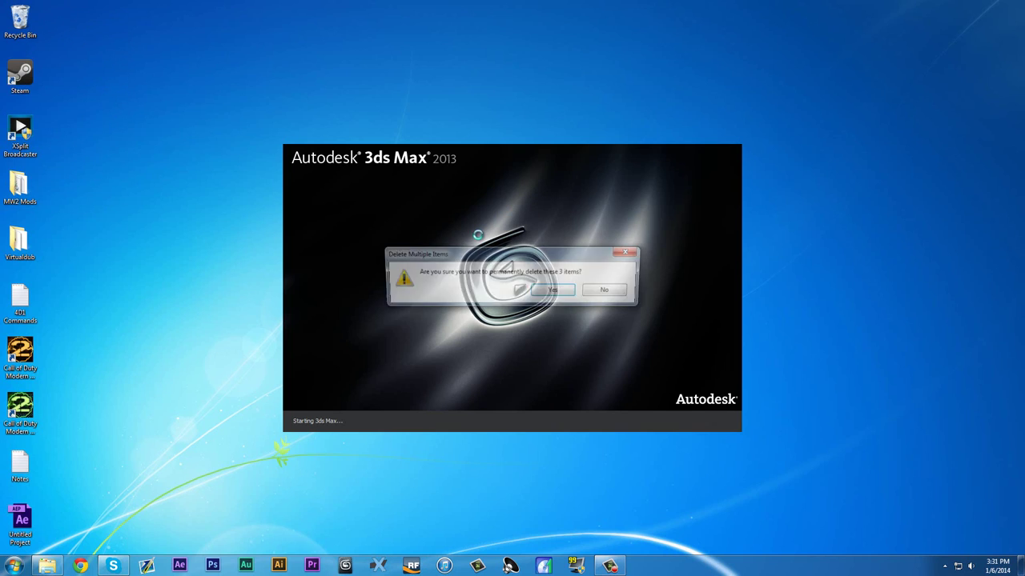
click(552, 289)
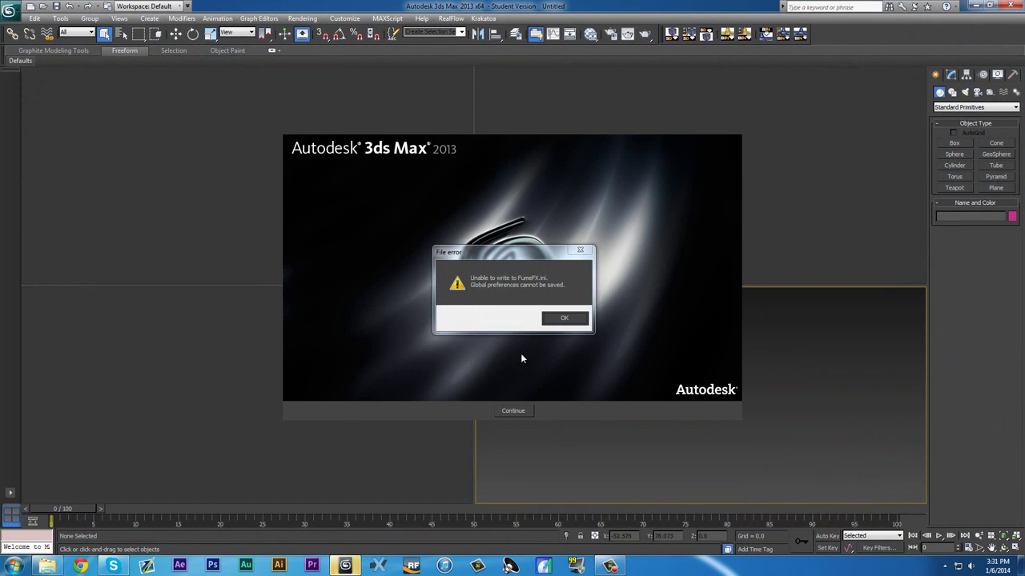
Dismiss the FumeFX.ini error messages and close the welcome splash.
click(558, 318)
click(593, 325)
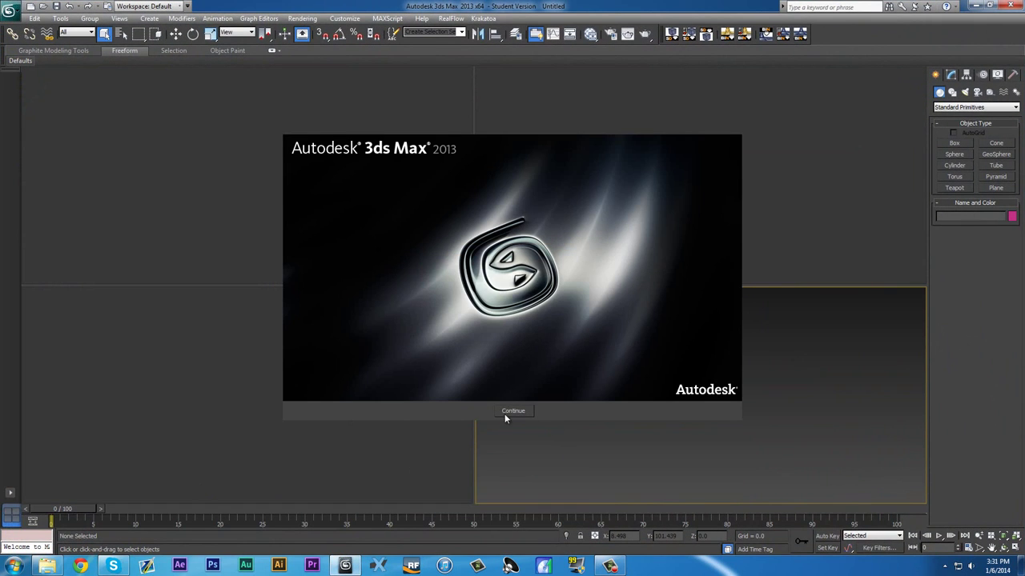
click(517, 410)
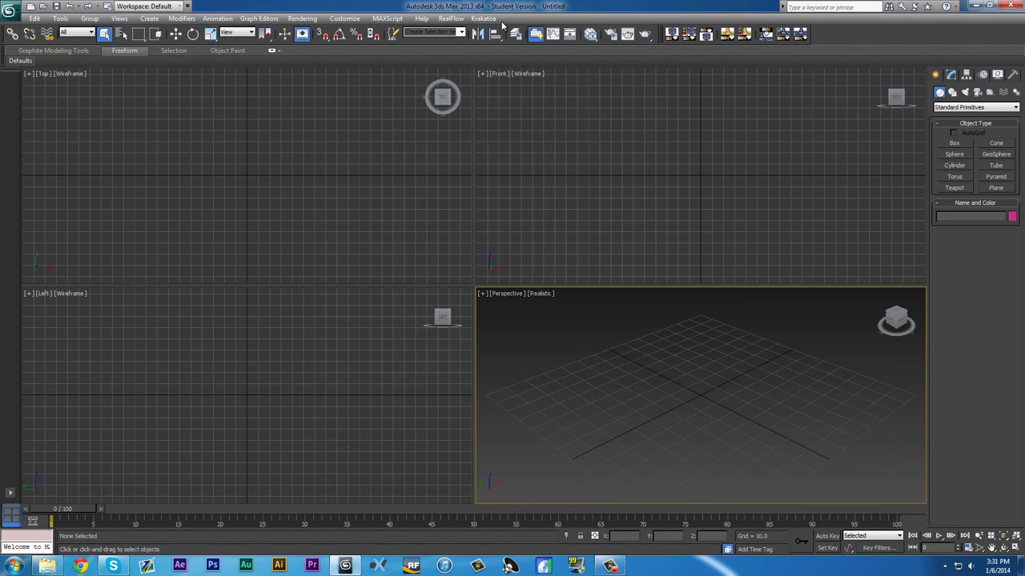
Move Windows Explorer to the left and open the Vacant_Solideroutside folder.
click(48, 566)
click(510, 565)
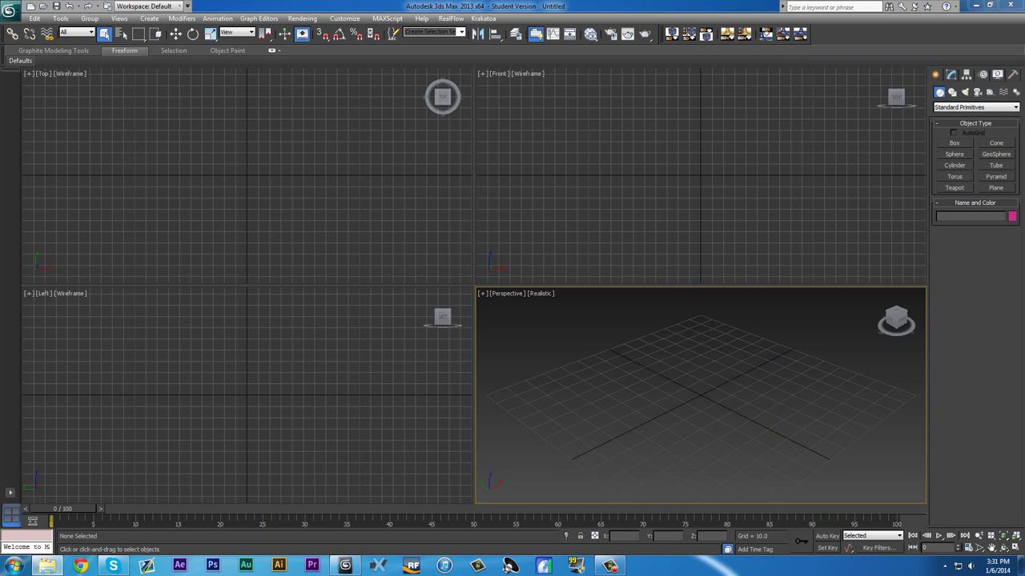
click(48, 566)
drag(871, 164, 260, 68)
double_click(185, 149)
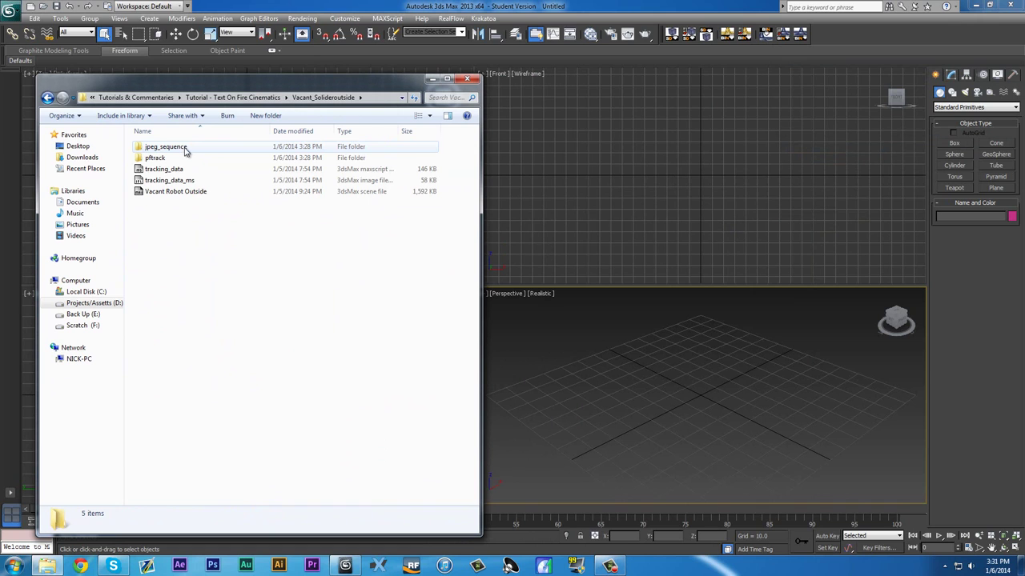
drag(220, 301, 183, 131)
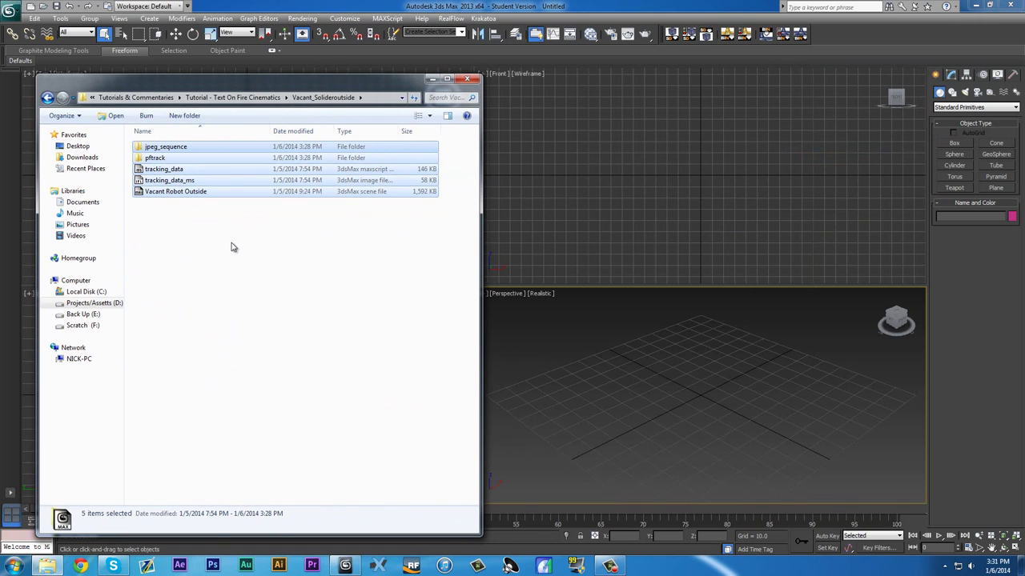
Check the jpeg_sequence and pftrack folders, then open Vacant Robot Outside in 3ds Max.
double_click(168, 146)
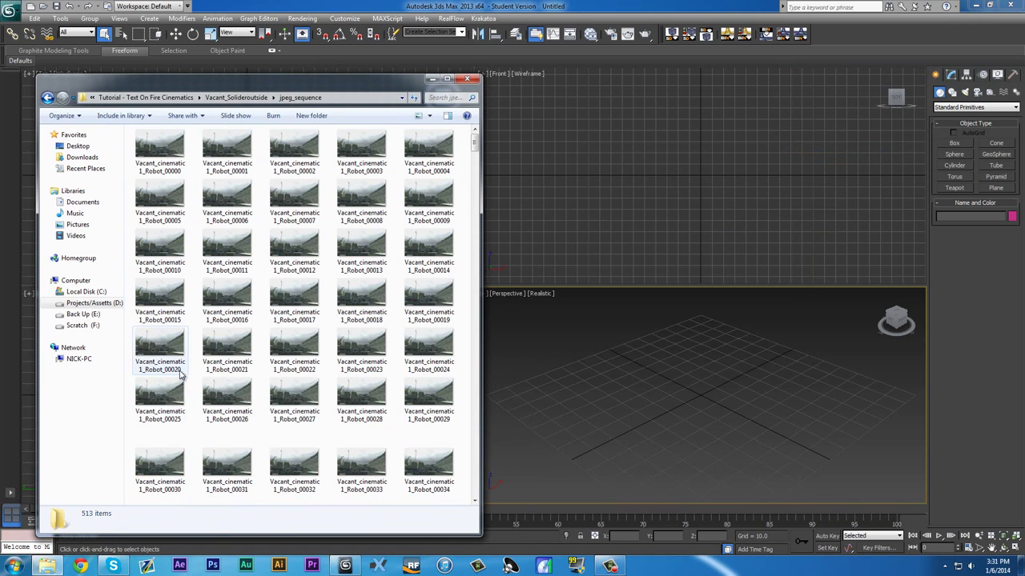
click(47, 98)
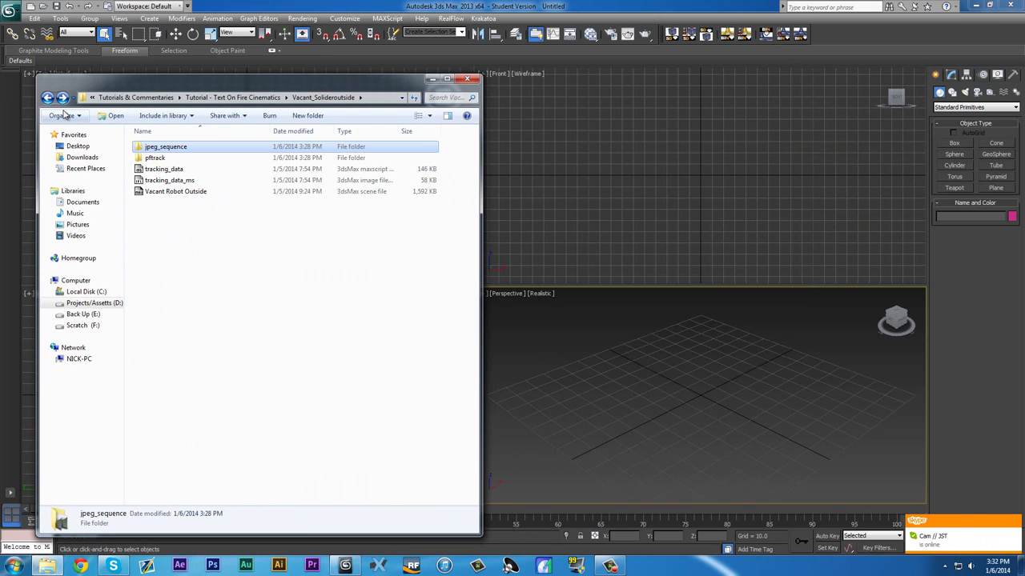
double_click(164, 158)
click(47, 97)
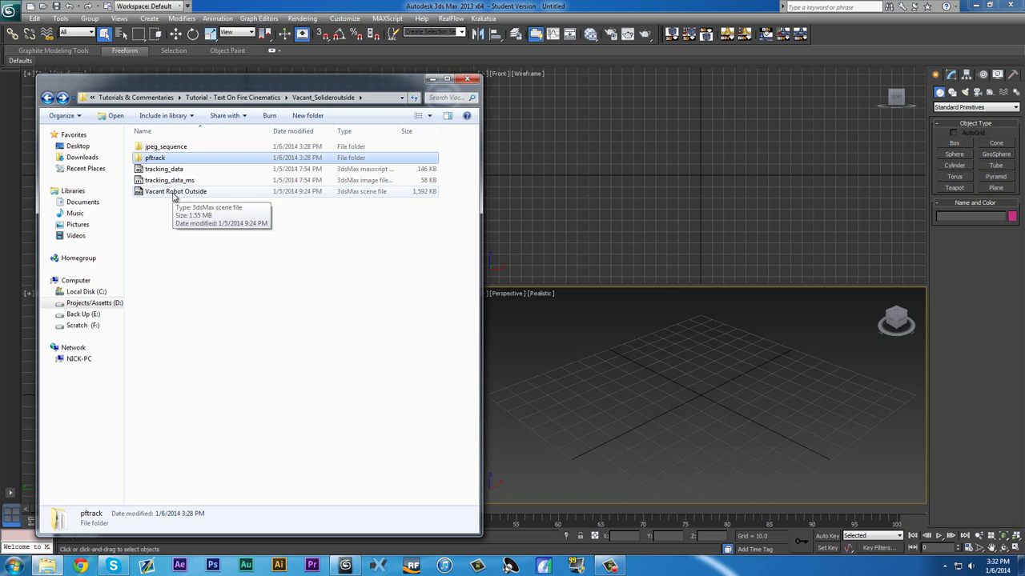
click(179, 198)
double_click(179, 198)
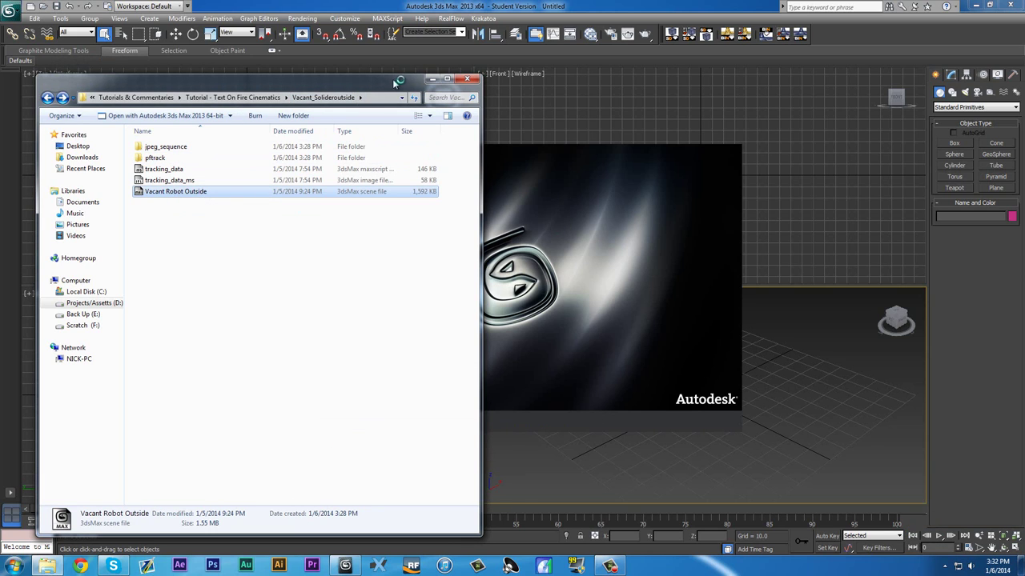
Minimize and restore Explorer, then select the tracking_data_ms file.
click(433, 79)
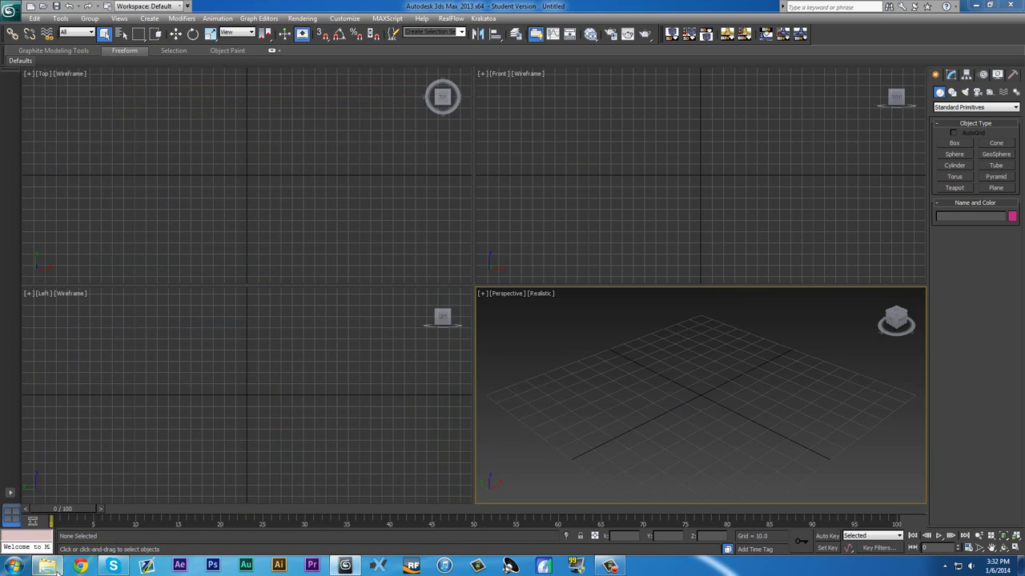
click(47, 566)
click(173, 182)
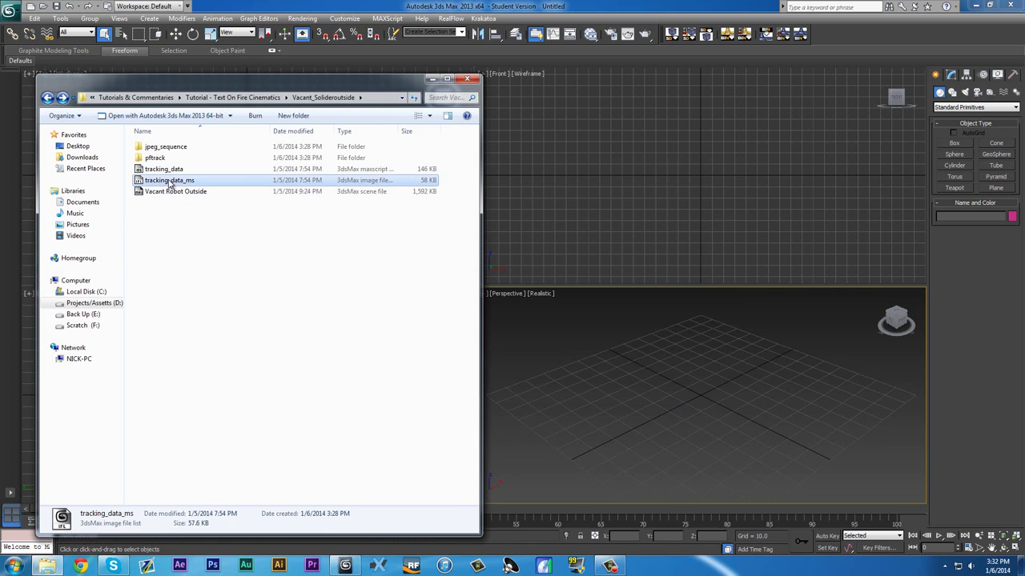
Drop tracking_data_ms into the Perspective viewport as background footage and scrub the frames.
drag(170, 181, 701, 396)
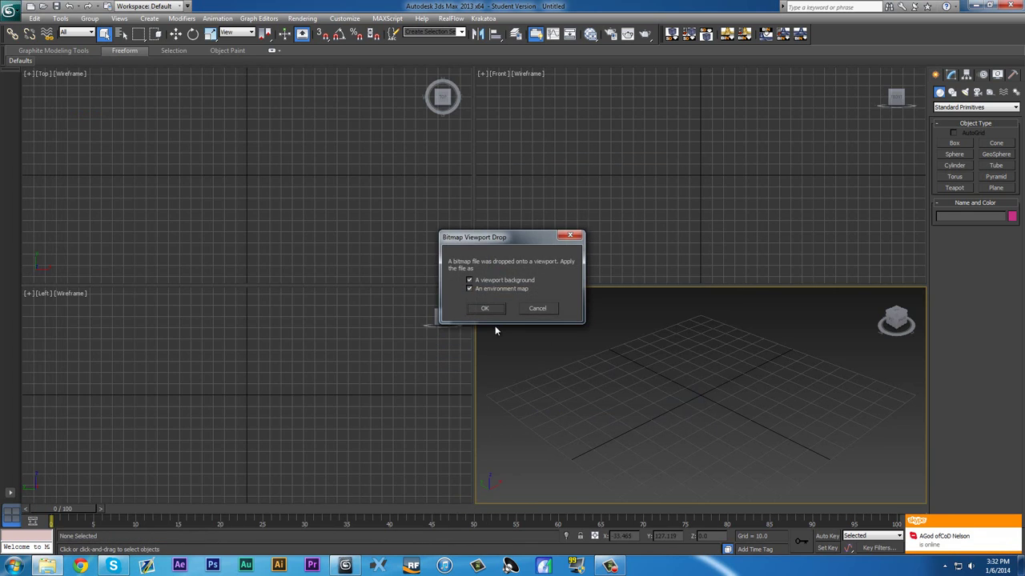
click(486, 307)
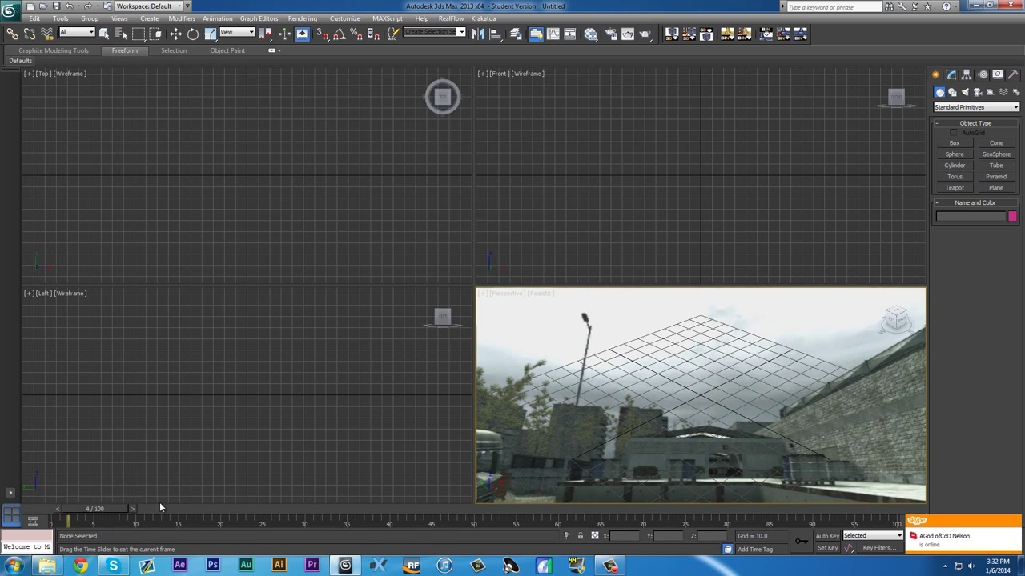
drag(67, 510, 15, 557)
Import the camera tracking script, scrub to the last frame, and dismiss the file error.
click(47, 566)
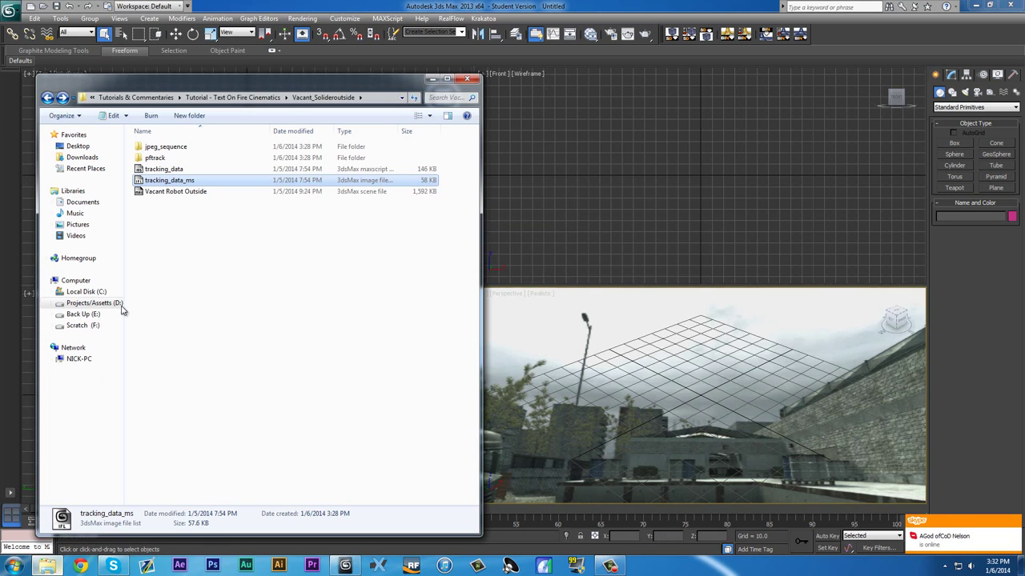
click(156, 158)
drag(168, 170, 698, 413)
click(432, 78)
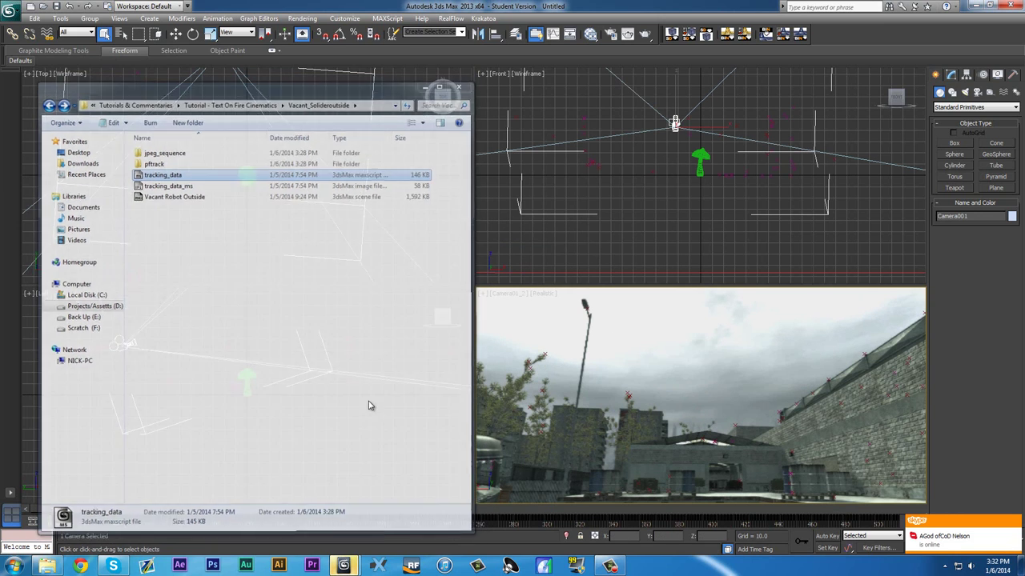
drag(179, 513, 759, 513)
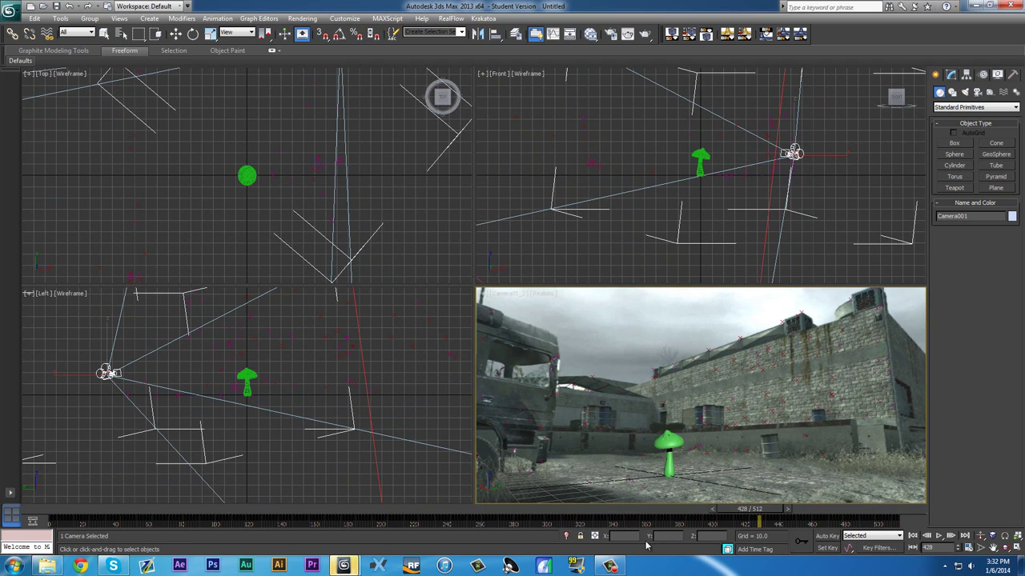
click(406, 545)
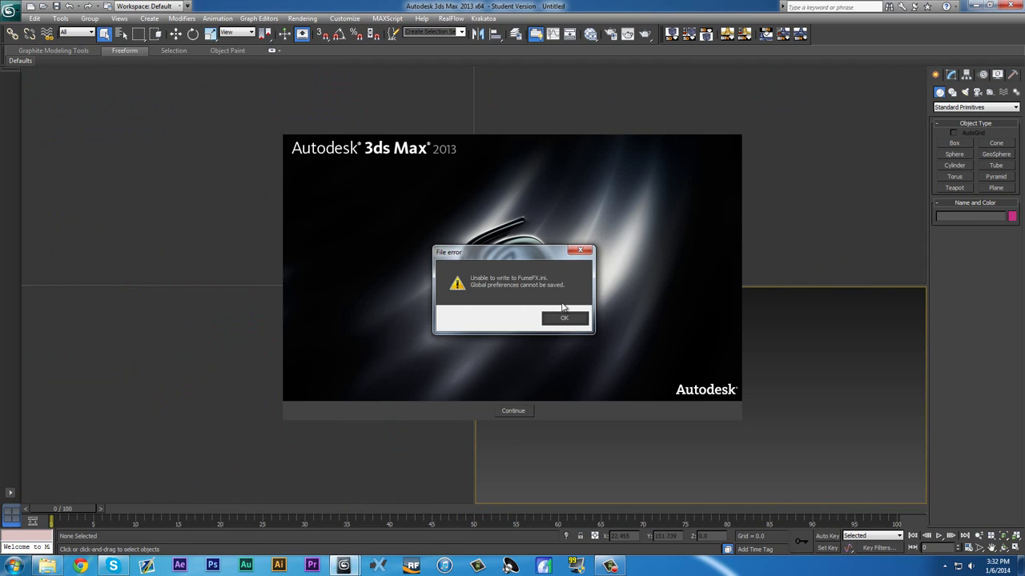
click(601, 321)
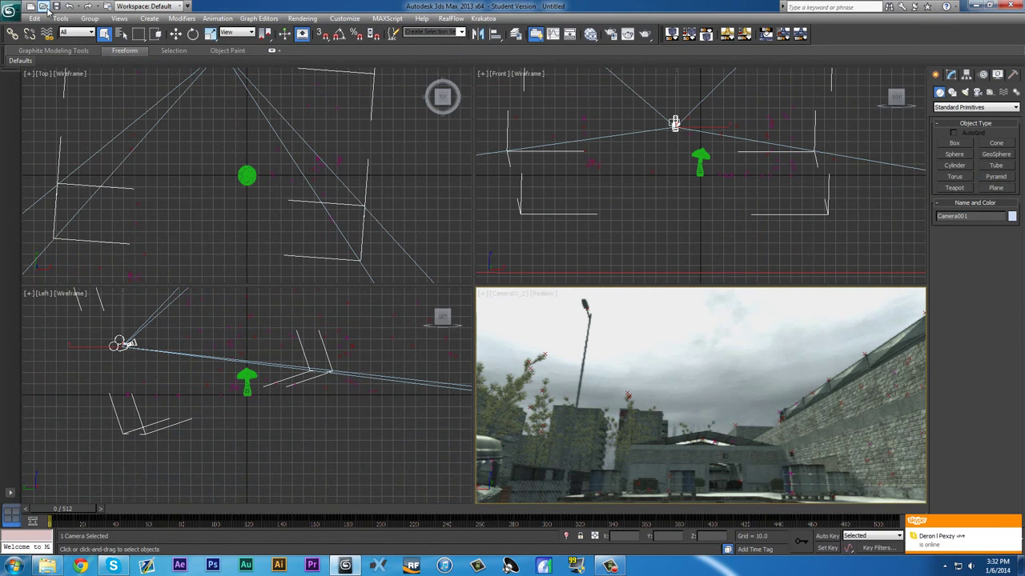
Save the scene as Fire Text Cinematic in D:\Tutorials & Commentaries\Tutorial - Text On Fire Cinematics.
click(10, 11)
click(44, 108)
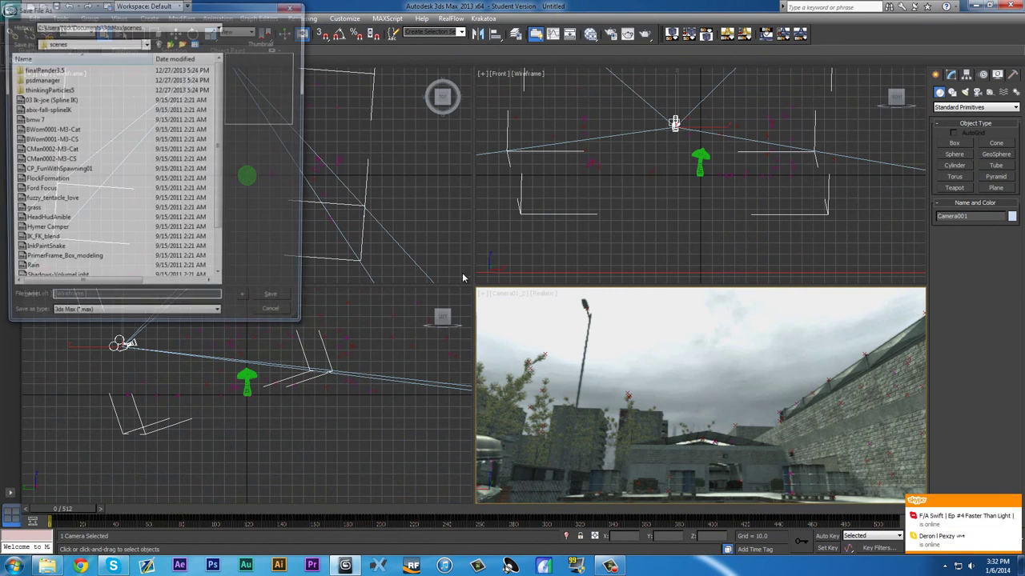
click(120, 43)
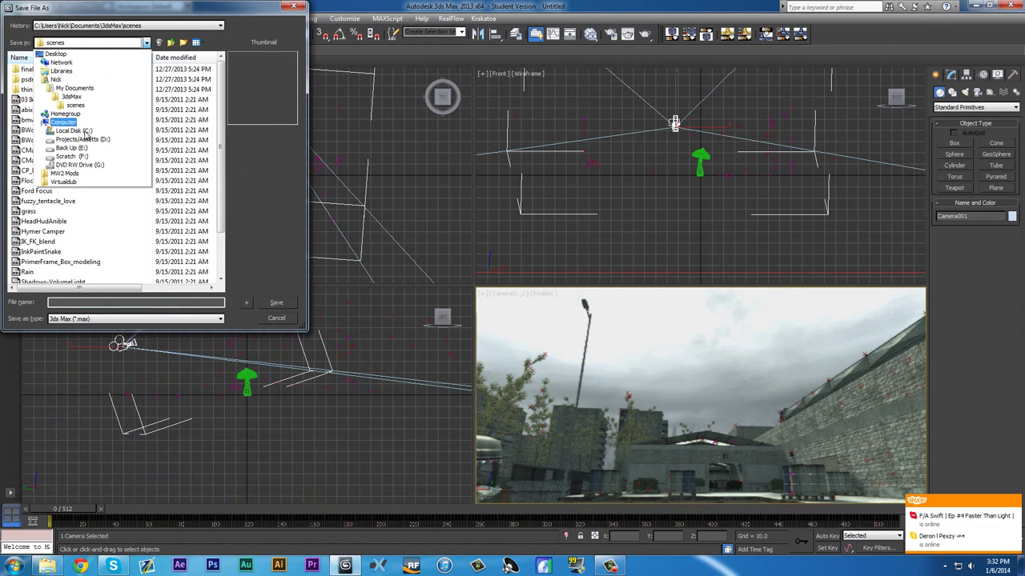
click(84, 139)
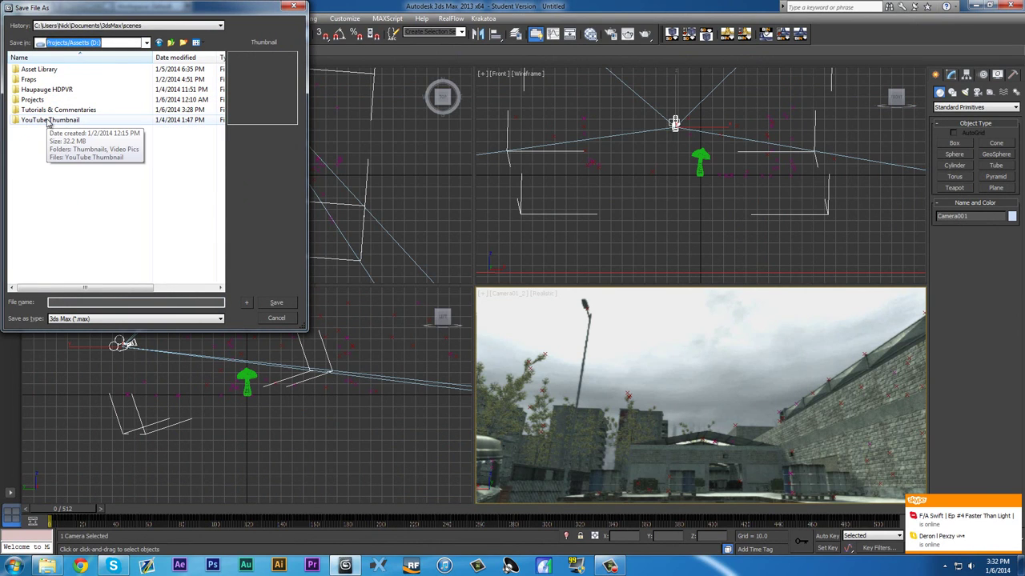
double_click(37, 110)
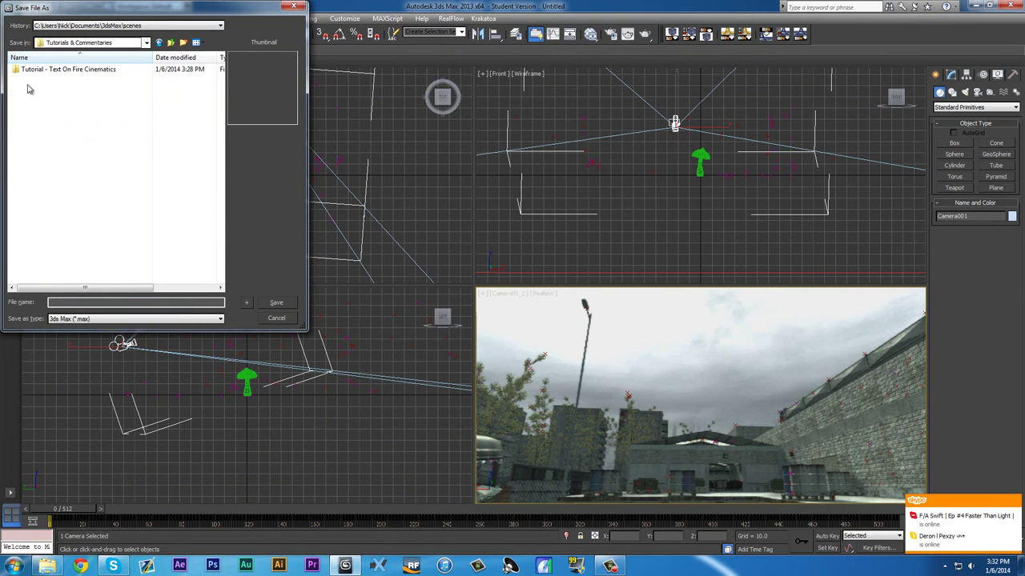
double_click(19, 70)
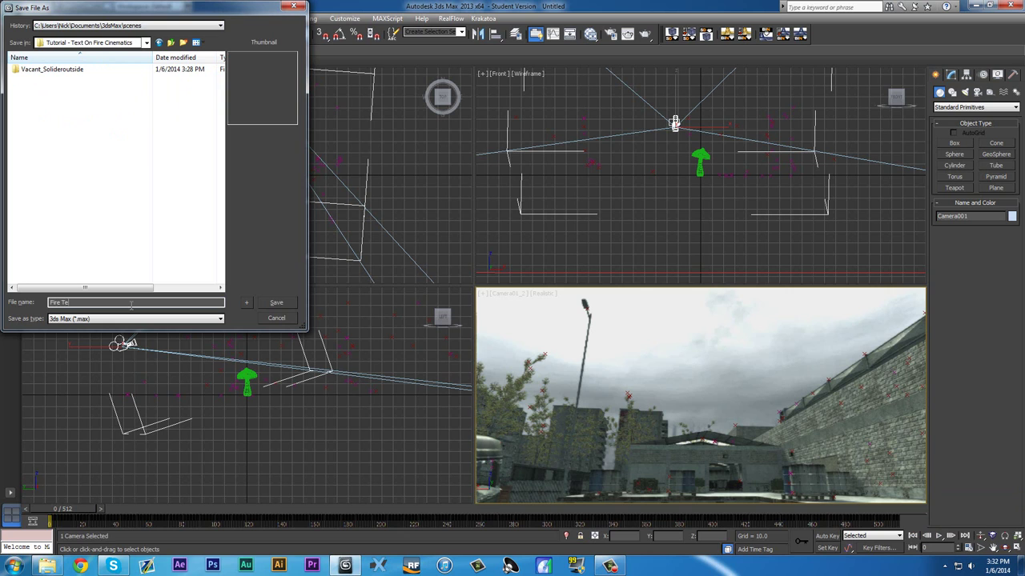
text(ic)
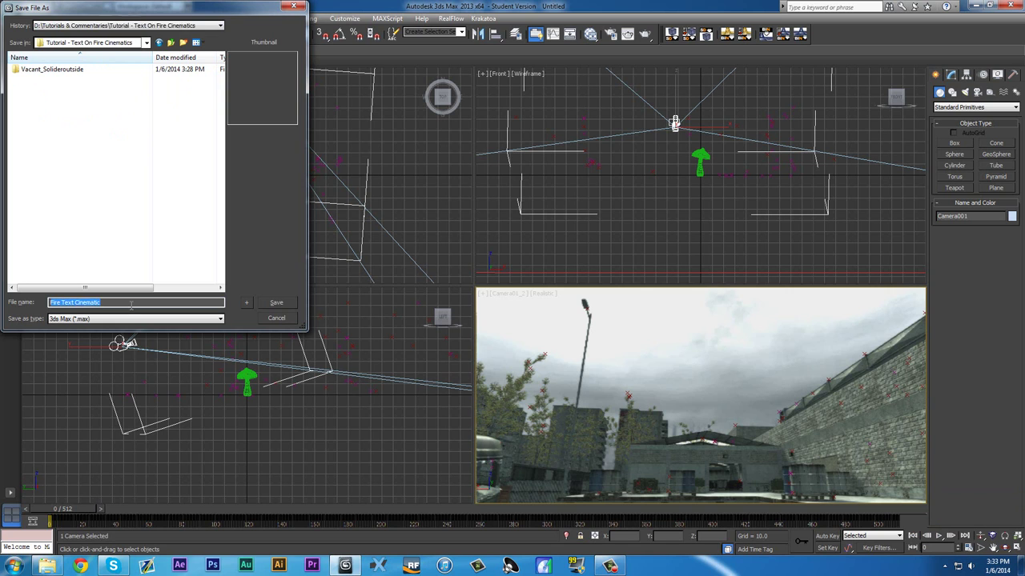
key(Return)
Deselect the camera, maximize the Camera view and jump to the last frame to reveal the mushroom.
click(599, 325)
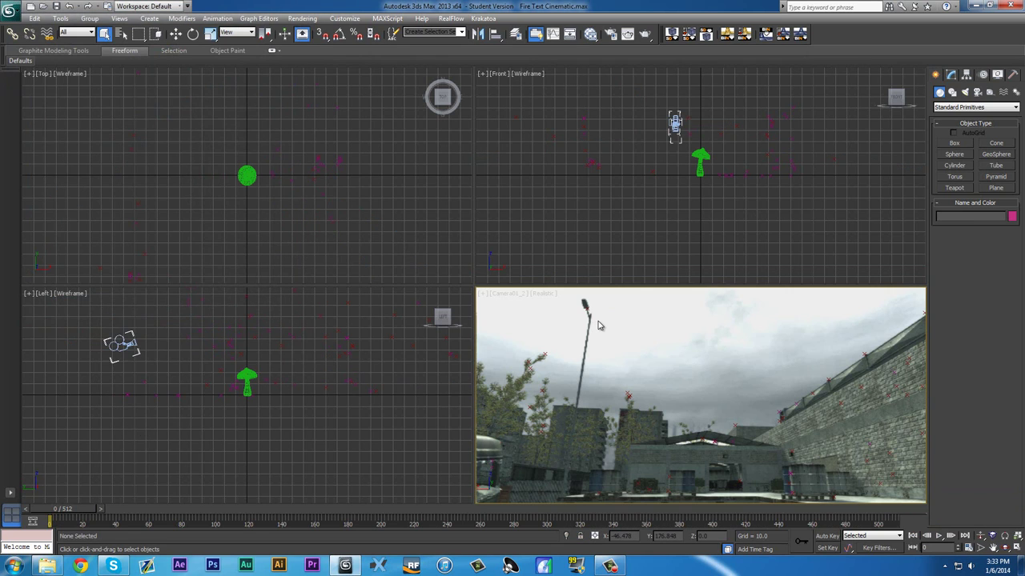
key(alt+w)
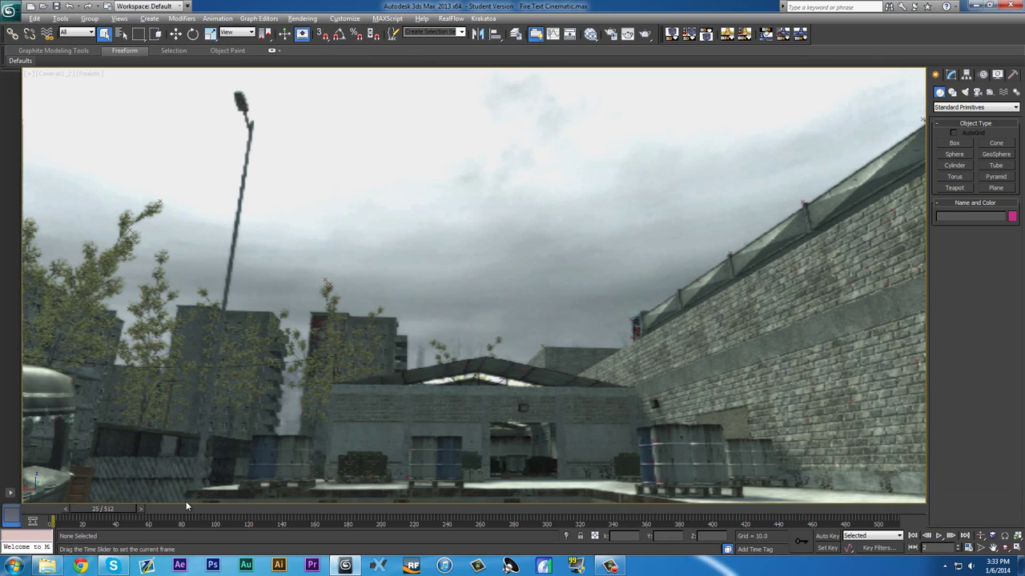
drag(76, 509, 50, 509)
key(alt+w)
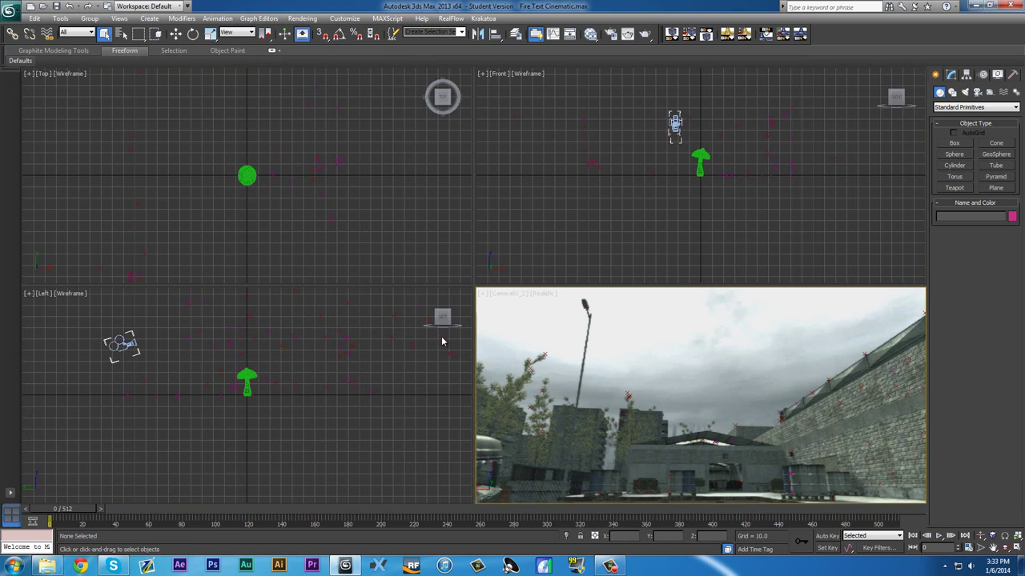
Cycle through the Left, Top and Front views, then advance the shot to a later frame.
click(432, 303)
click(383, 274)
click(537, 248)
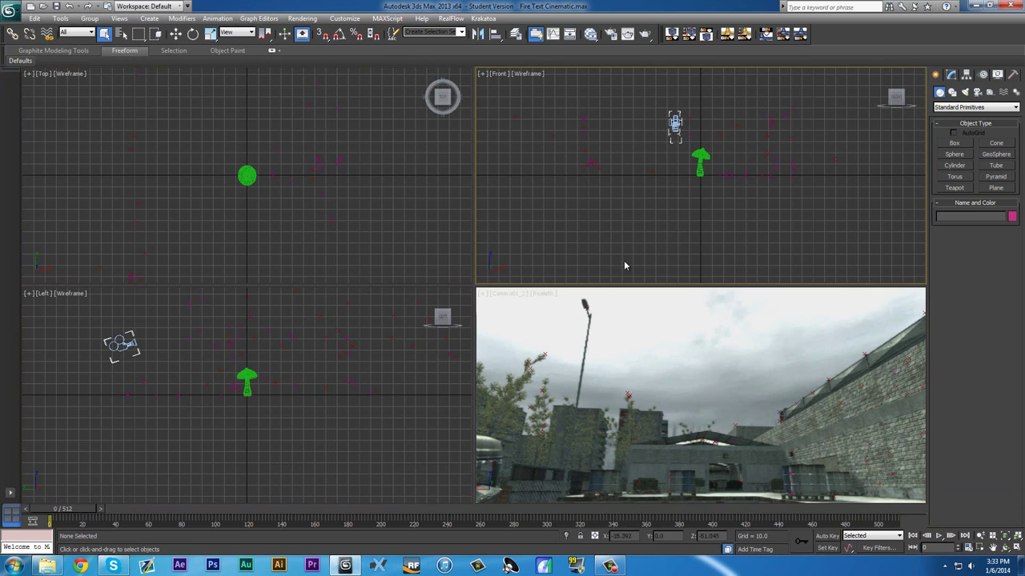
click(401, 367)
click(537, 253)
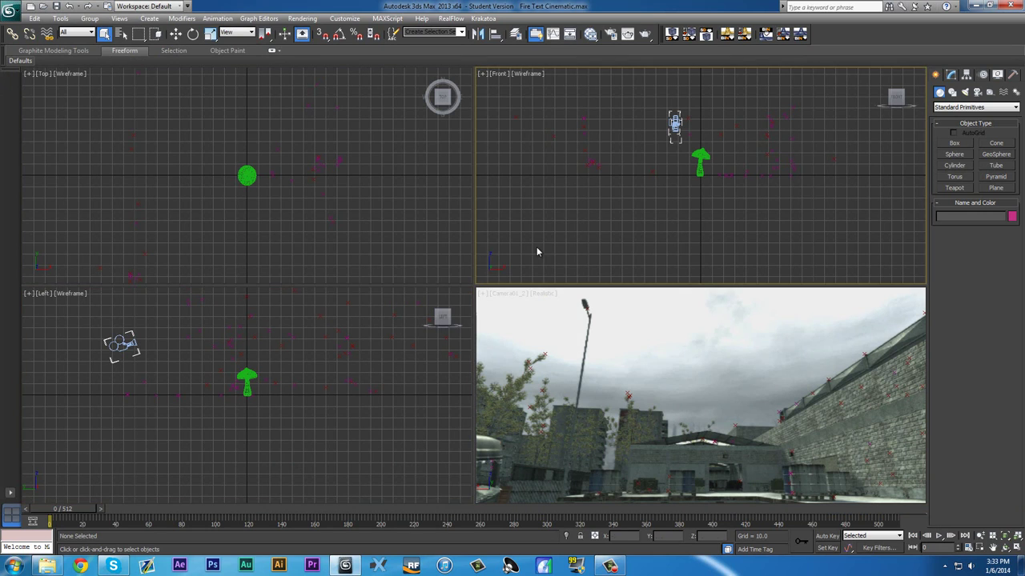
click(398, 257)
click(410, 409)
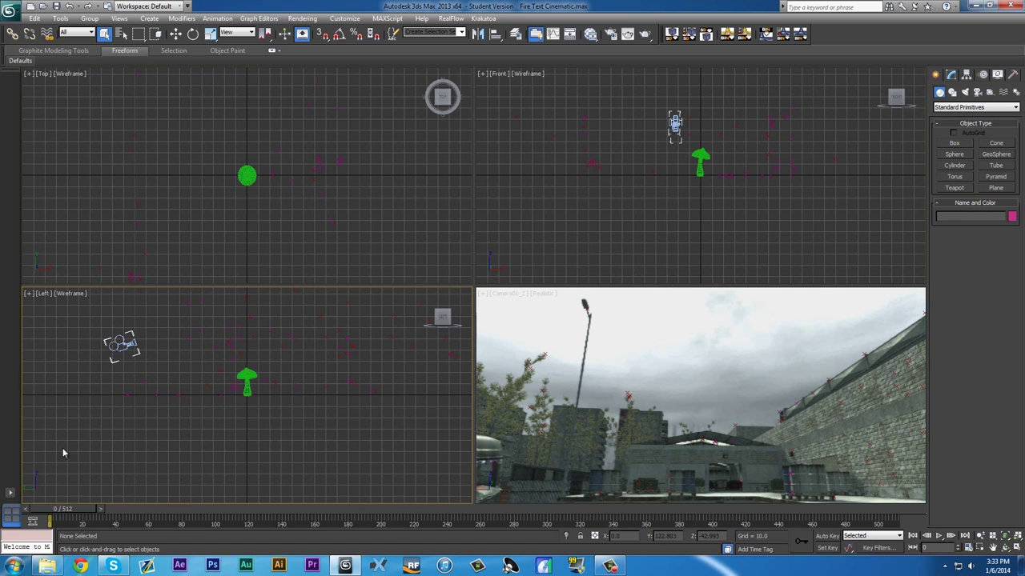
drag(75, 509, 878, 510)
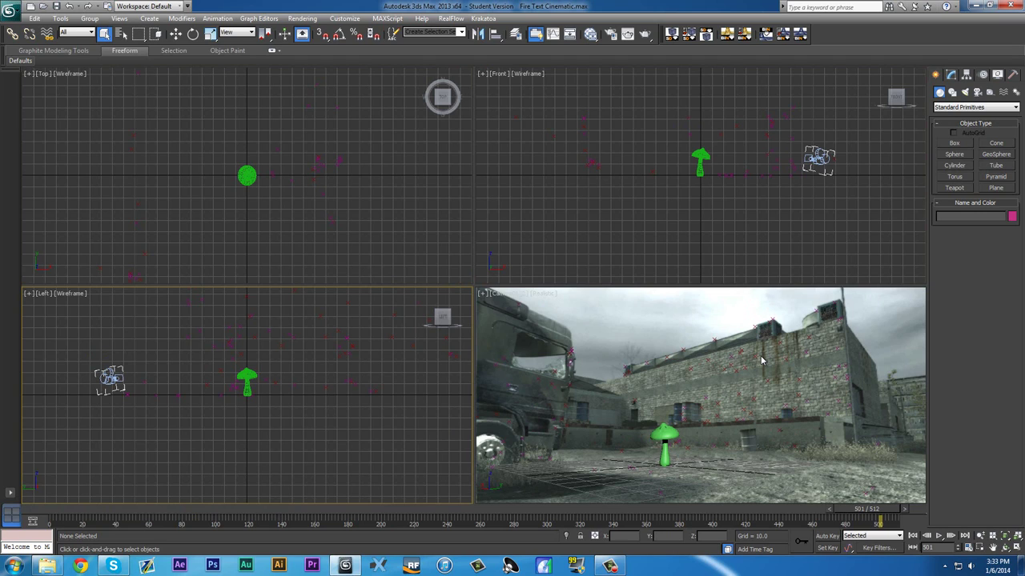
click(617, 331)
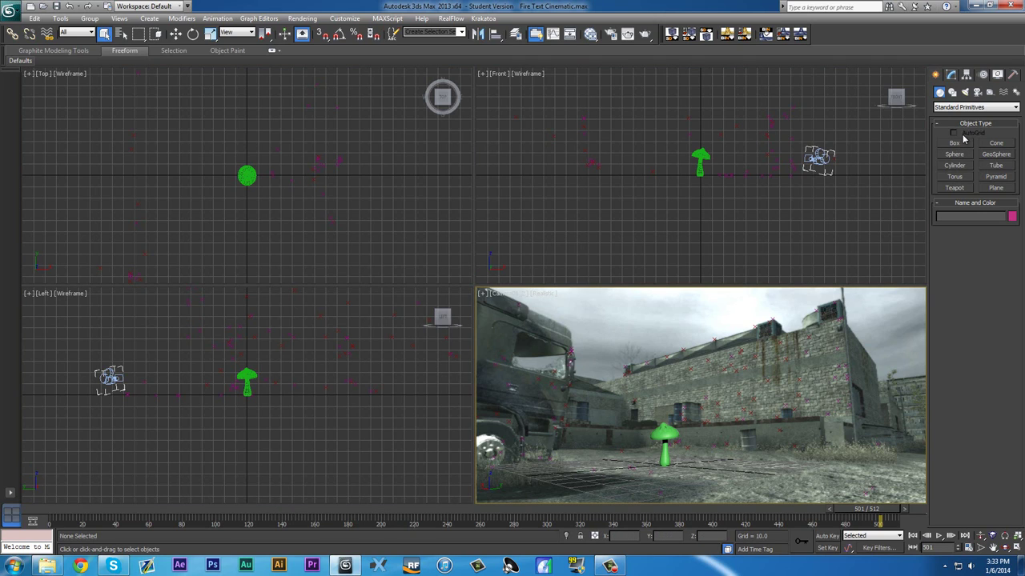
Toggle between the full-size camera view and the four-view layout, checking Top, Front and Left.
click(961, 106)
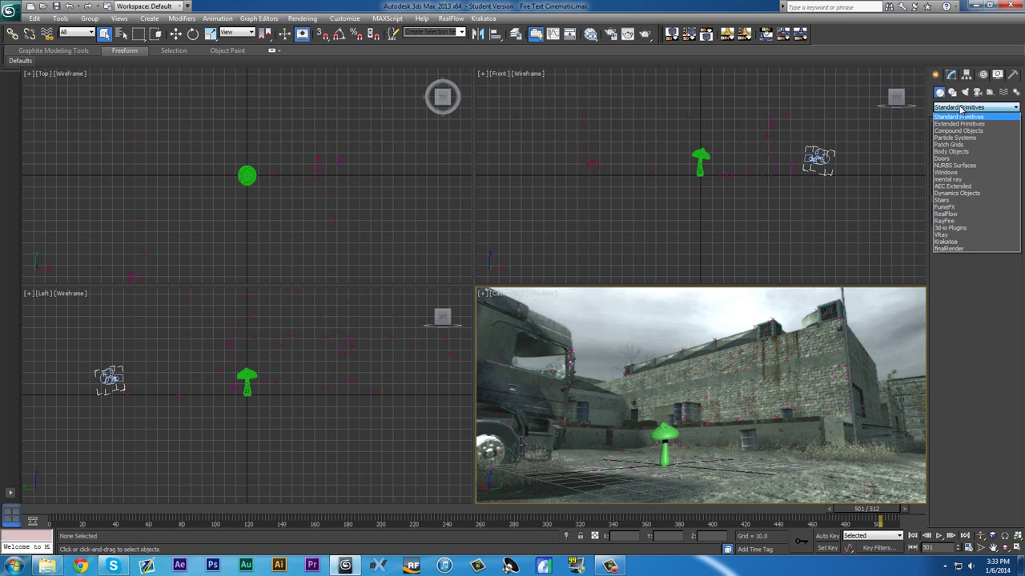
click(961, 108)
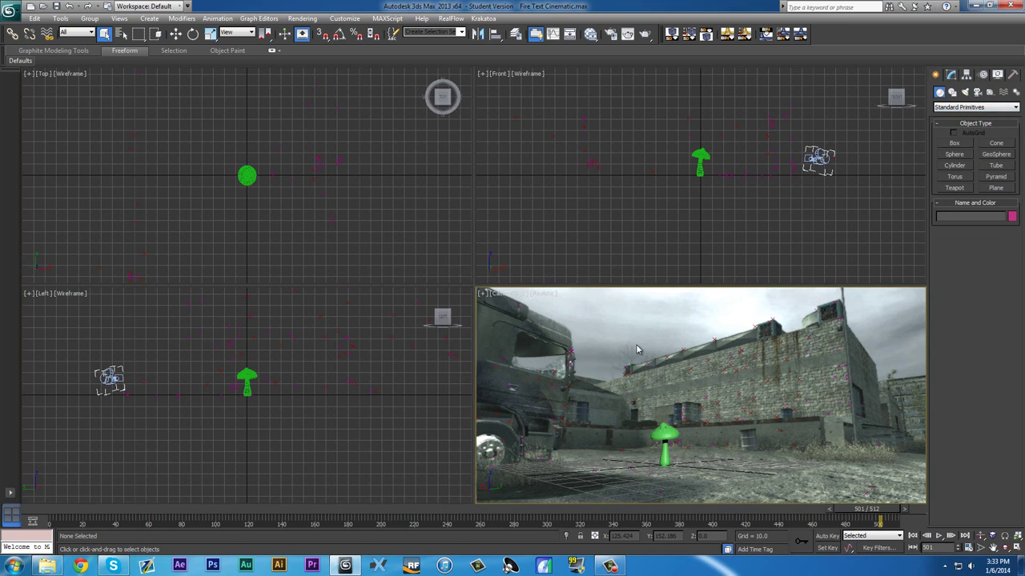
key(alt+w)
key(alt+w)
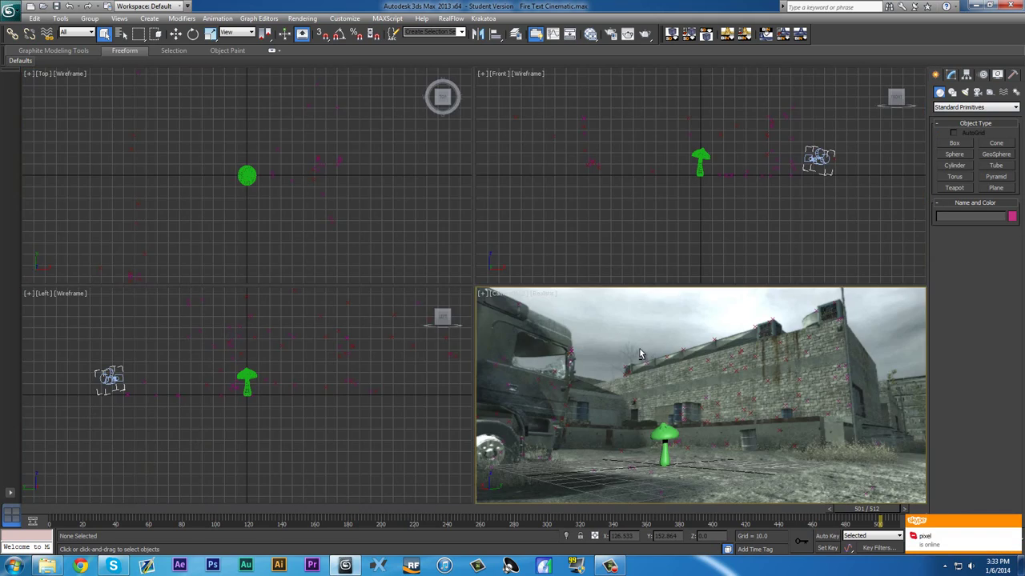
key(alt+w)
key(alt+w)
key(alt+w)
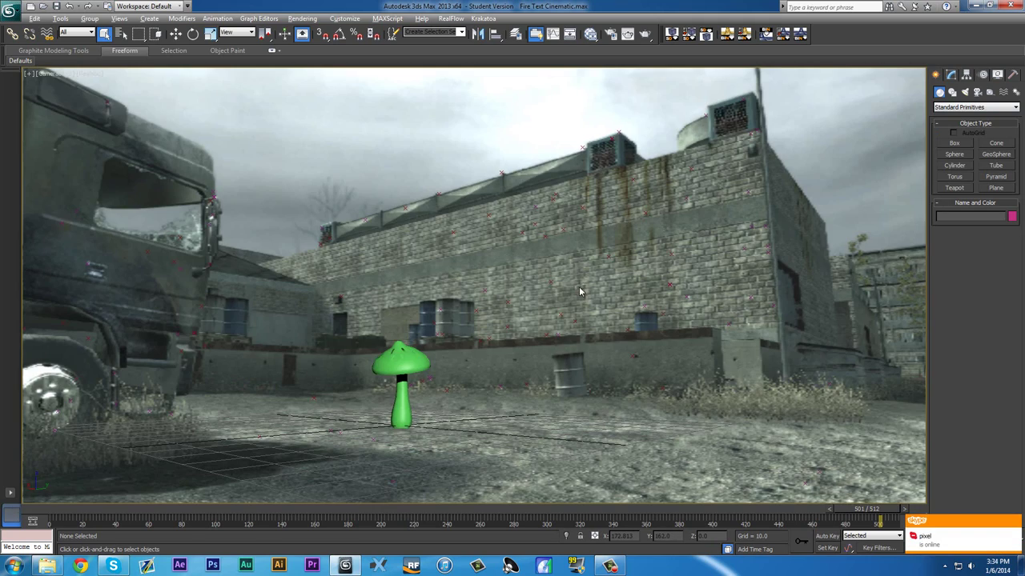
key(alt+w)
click(345, 219)
key(alt+w)
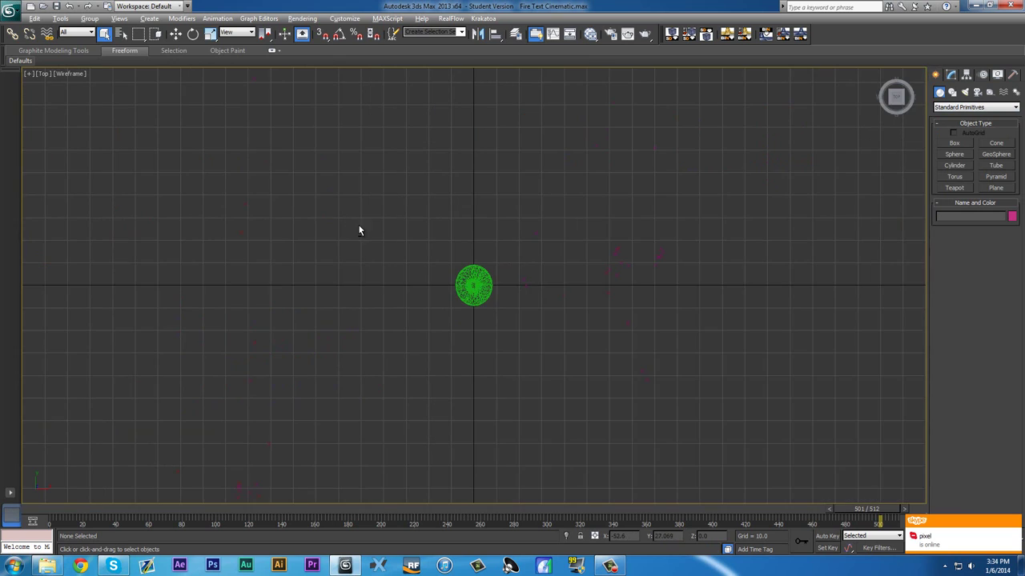
key(alt+w)
key(alt+w)
key(alt+w)
key(alt+w)
key(alt+w)
click(570, 230)
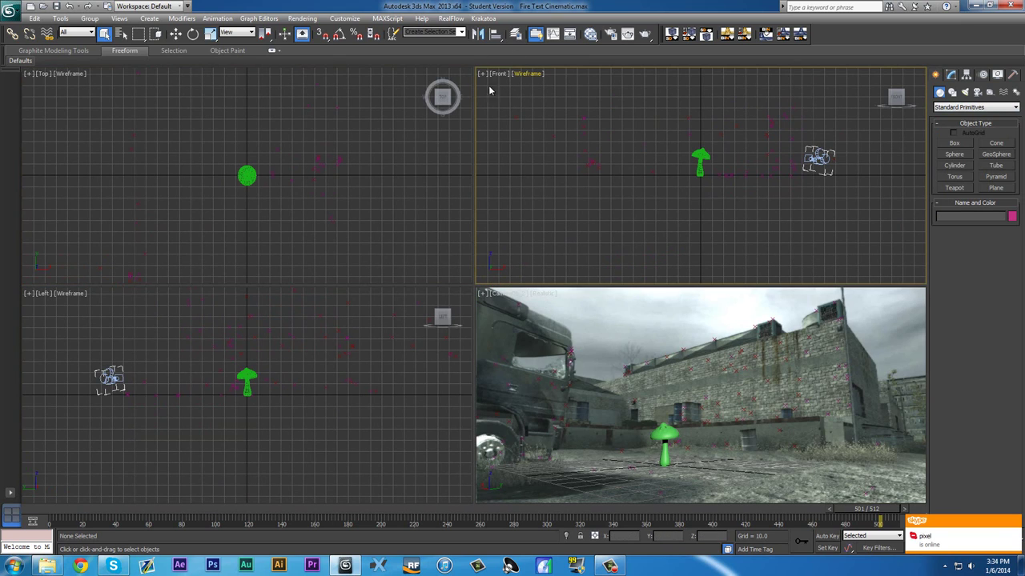
click(413, 387)
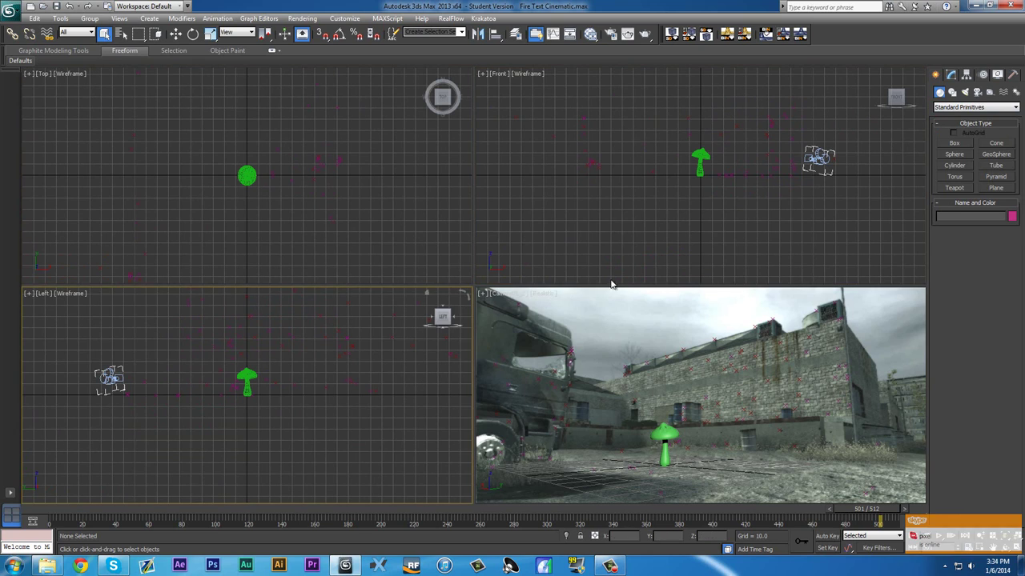
click(573, 205)
click(609, 347)
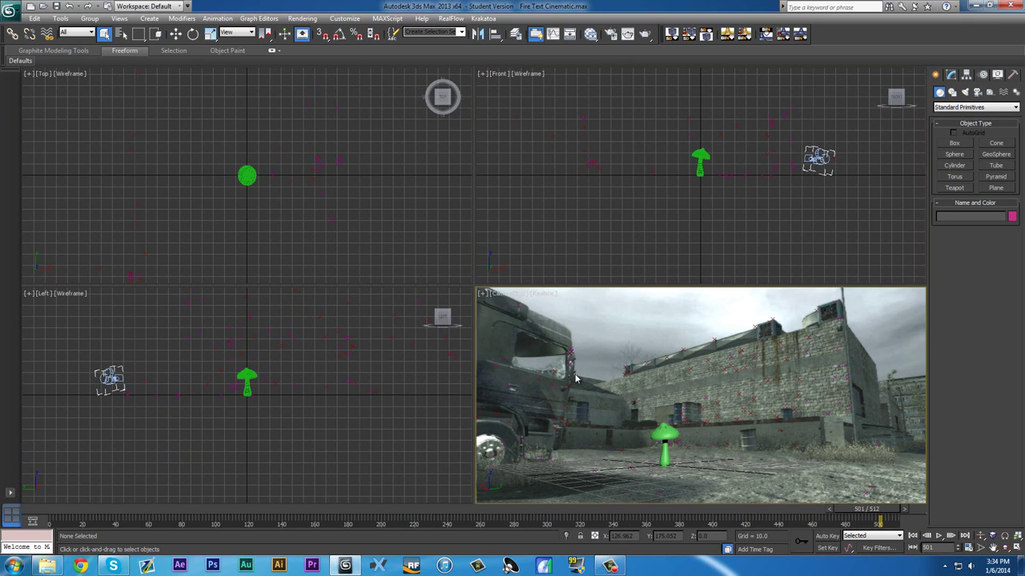
Maximize the camera view, scrub from frame 101 to 473, and select the green mushroom.
key(alt+w)
key(alt+w)
key(alt+w)
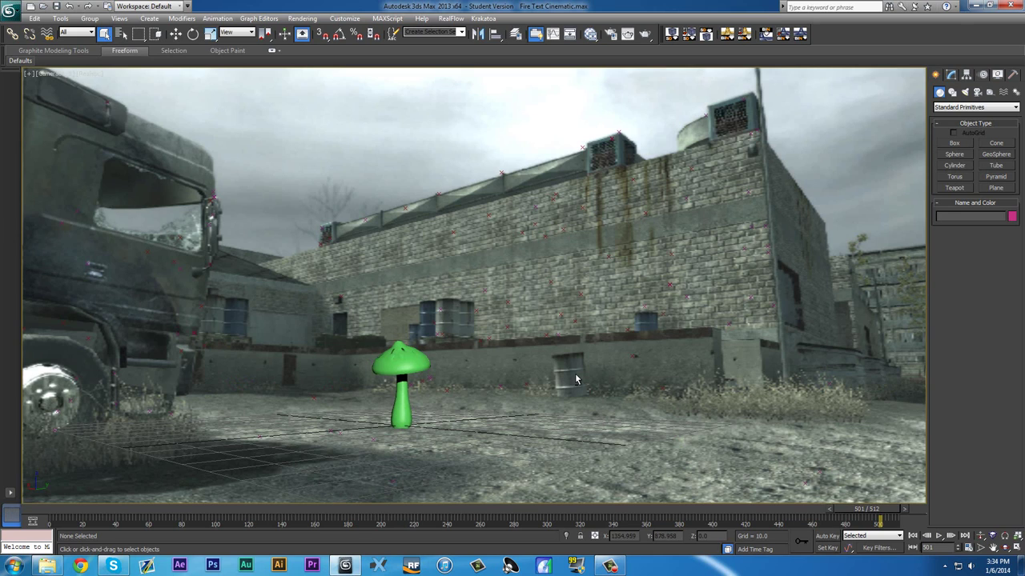
drag(101, 517, 550, 512)
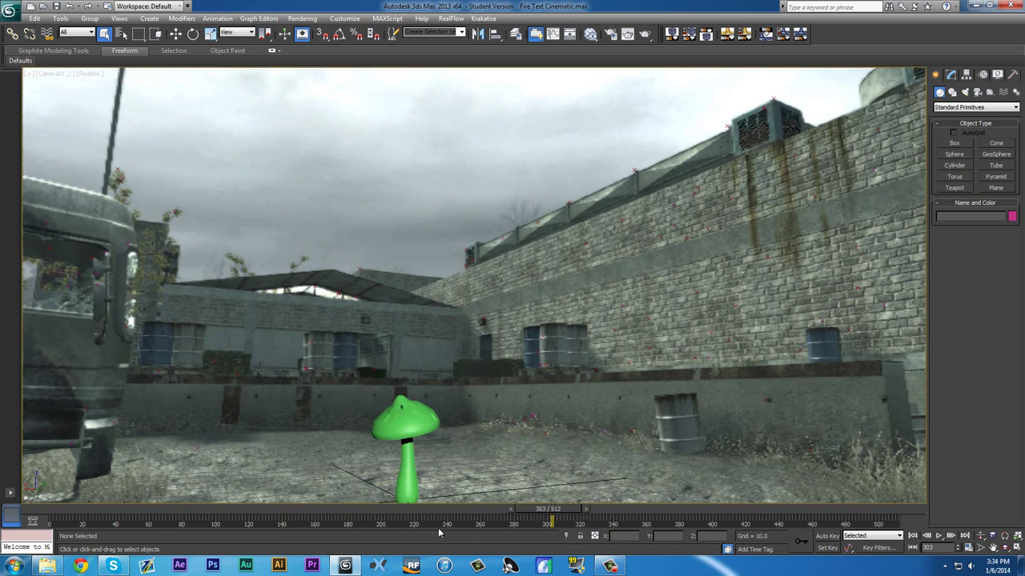
drag(546, 518, 833, 516)
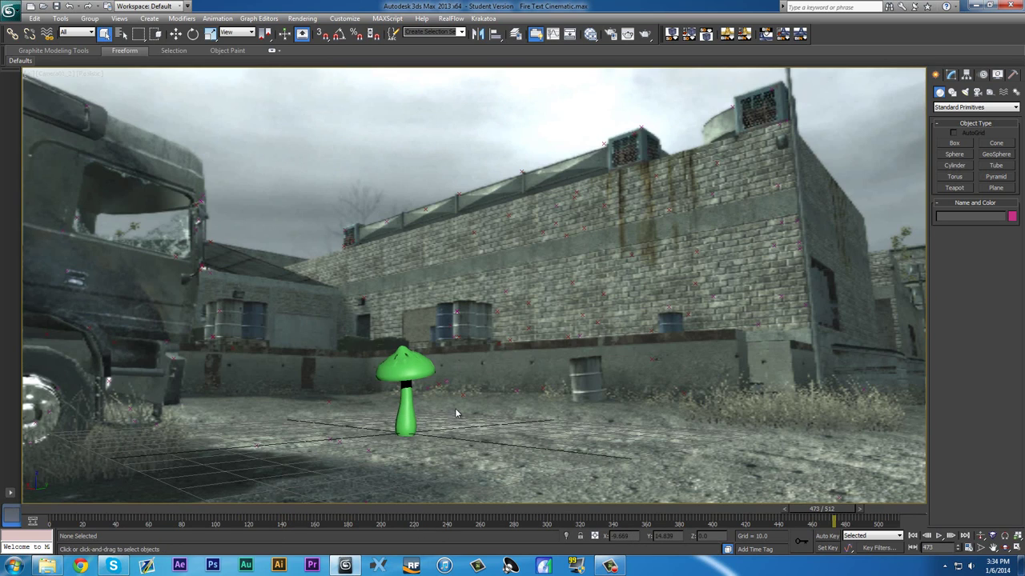
click(408, 383)
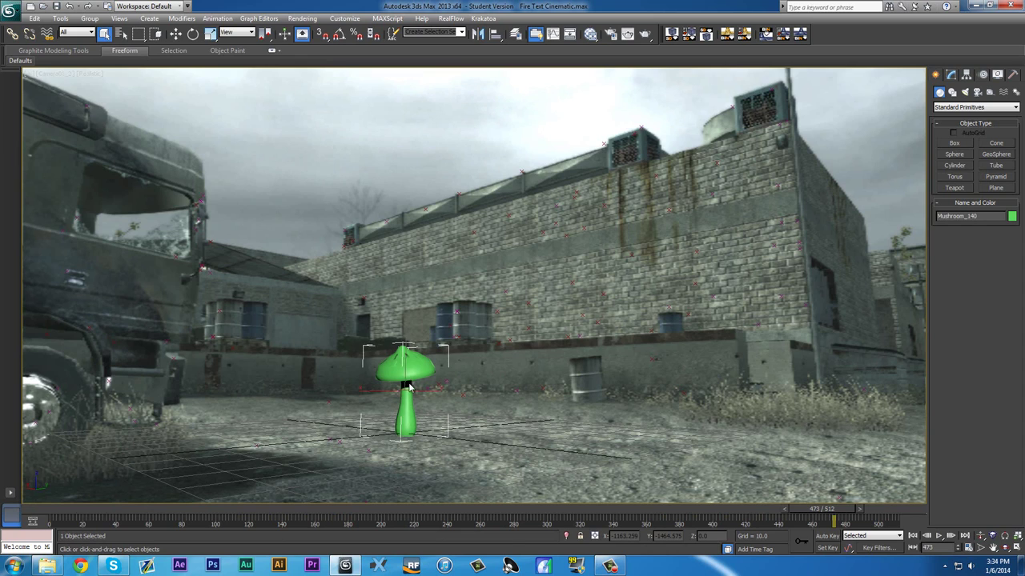
Unhide all objects, then try hiding the unselected objects and the selected mushroom.
right_click(409, 385)
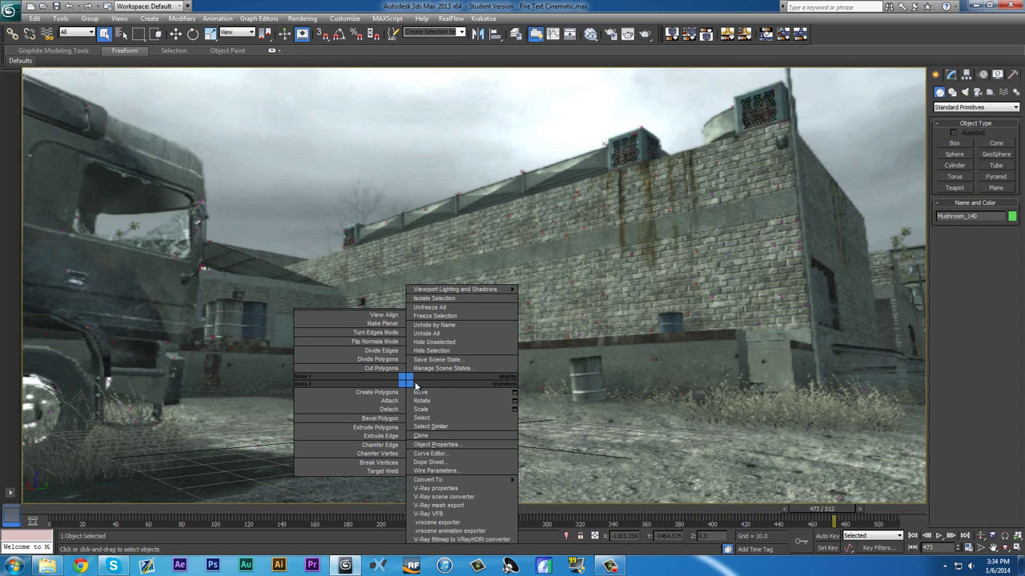
click(452, 334)
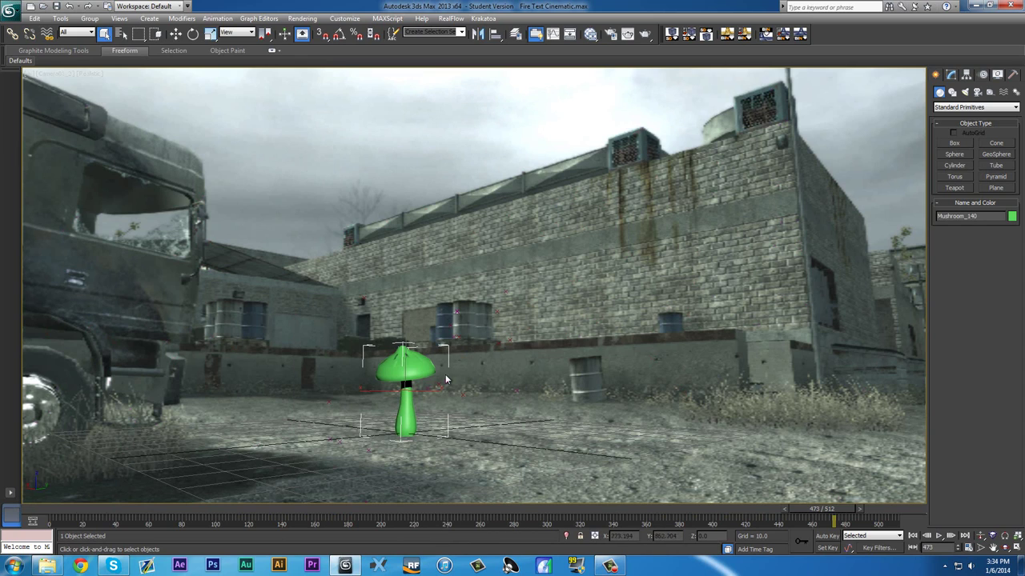
right_click(402, 364)
click(438, 328)
right_click(411, 361)
click(455, 333)
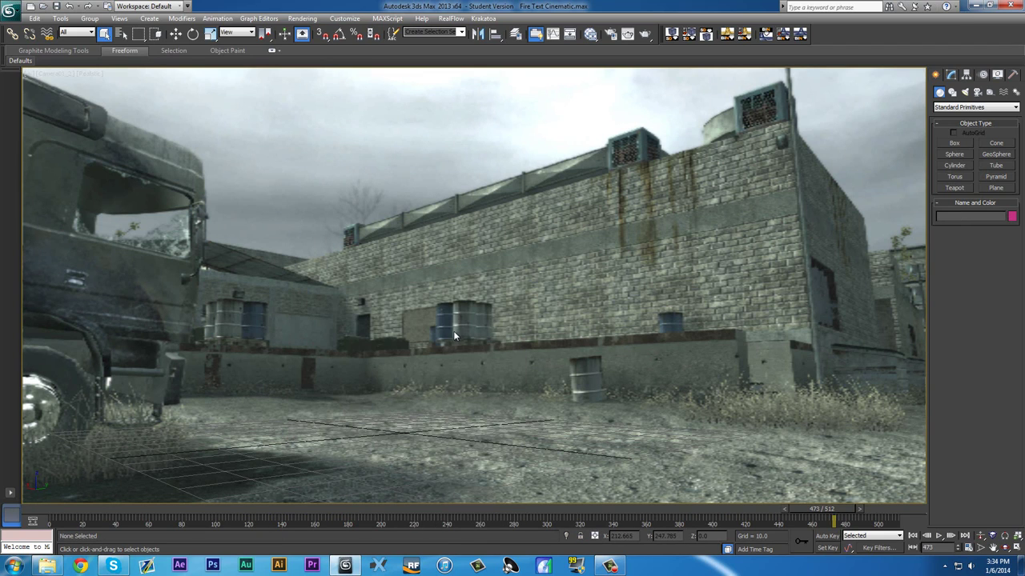
Unhide everything again, go to frame 156, select the green mushroom and hide it.
drag(136, 512, 106, 508)
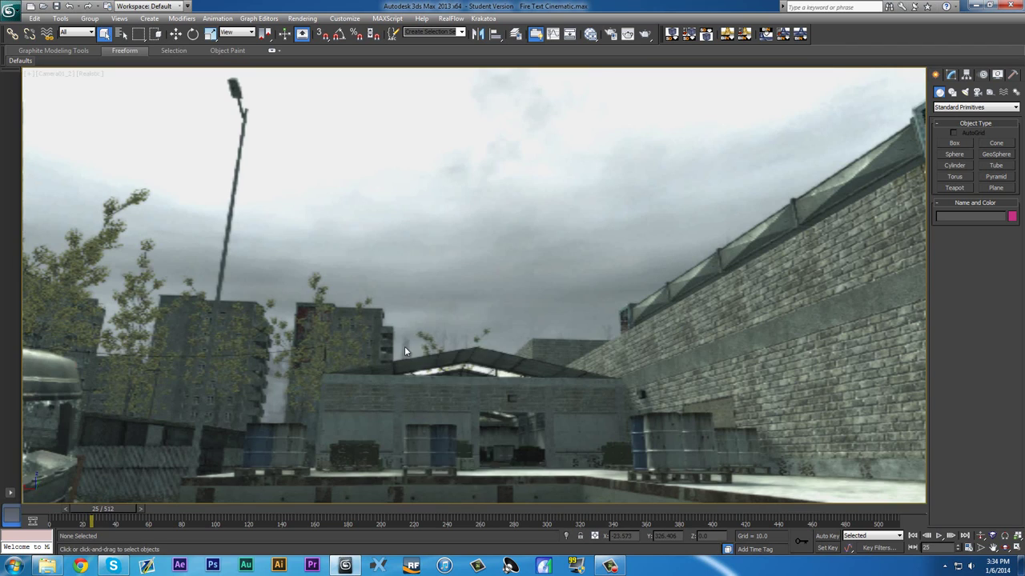
right_click(405, 345)
click(430, 297)
drag(103, 509, 581, 512)
click(415, 412)
right_click(412, 393)
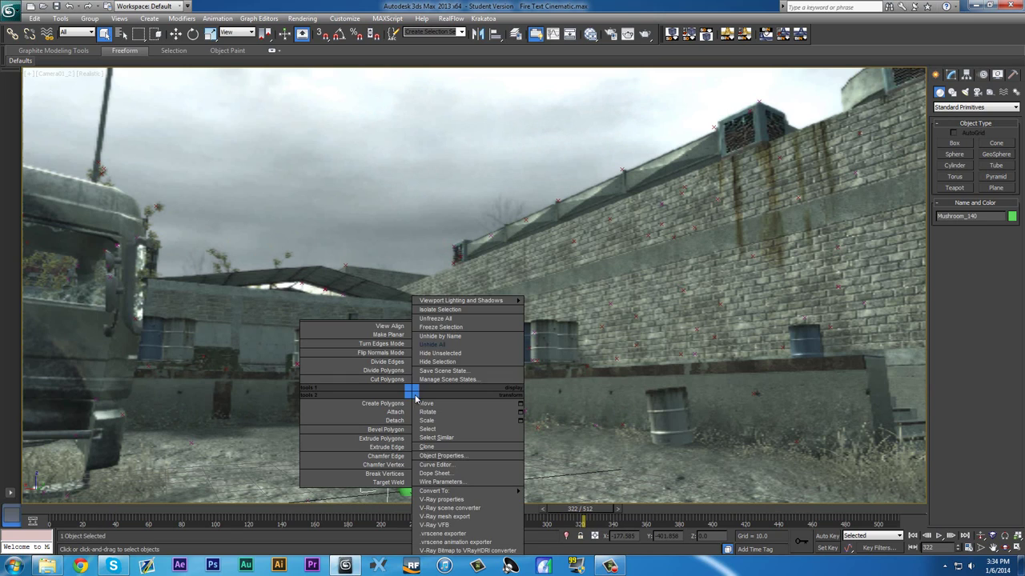
click(446, 362)
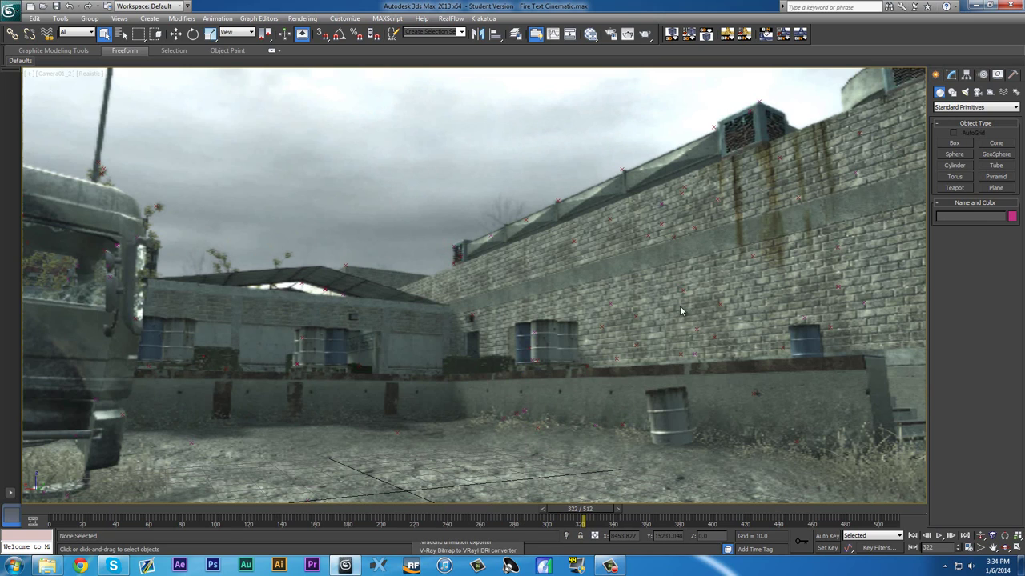
Create a Splines Text shape on the ground in the viewport.
click(950, 108)
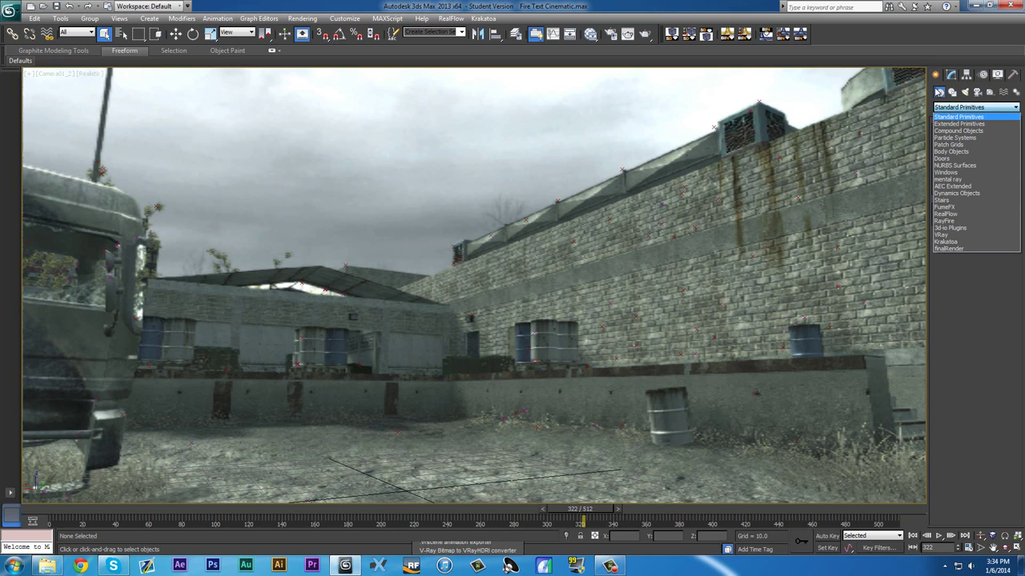
click(940, 92)
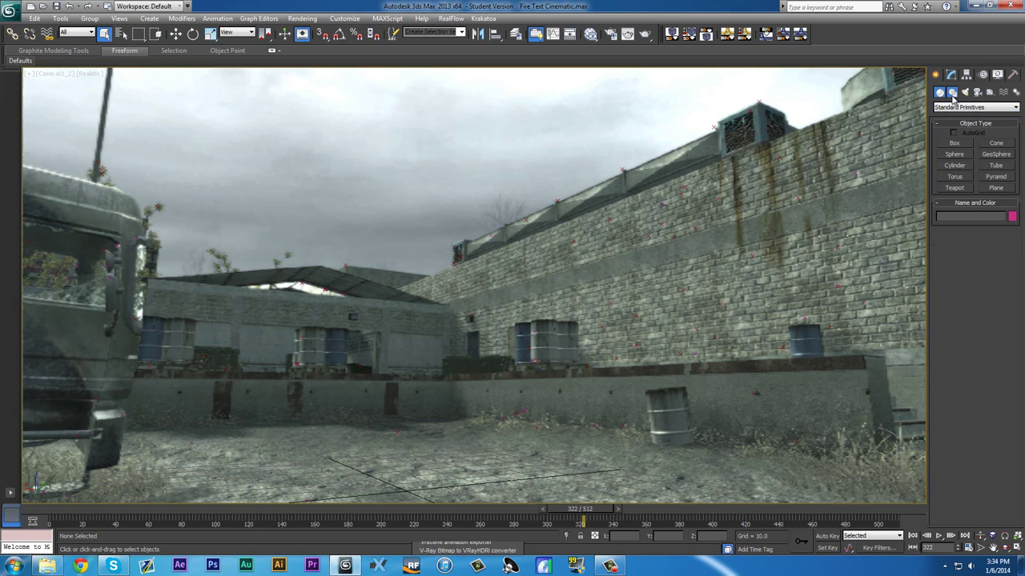
click(951, 93)
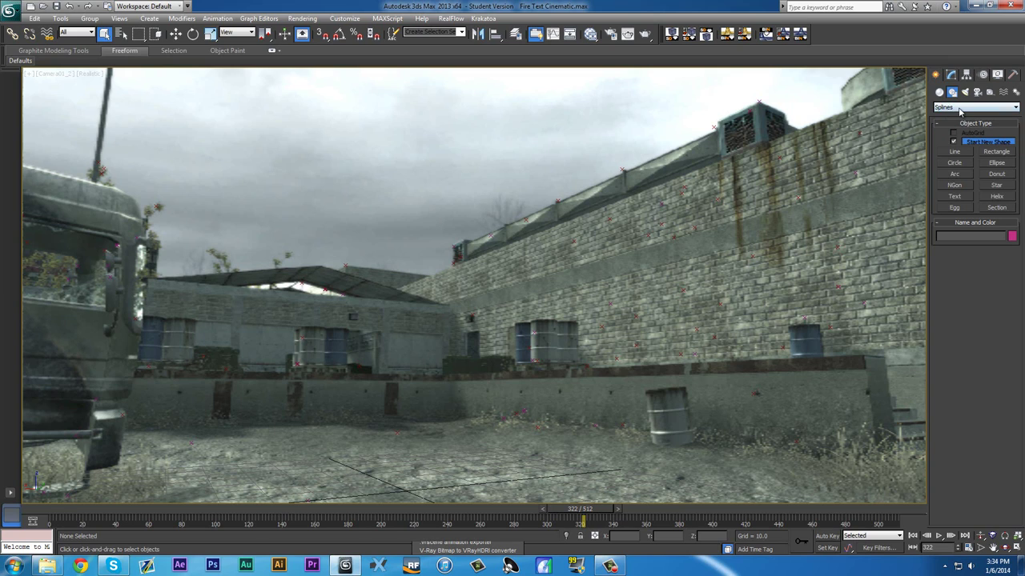
click(960, 108)
click(960, 117)
click(953, 197)
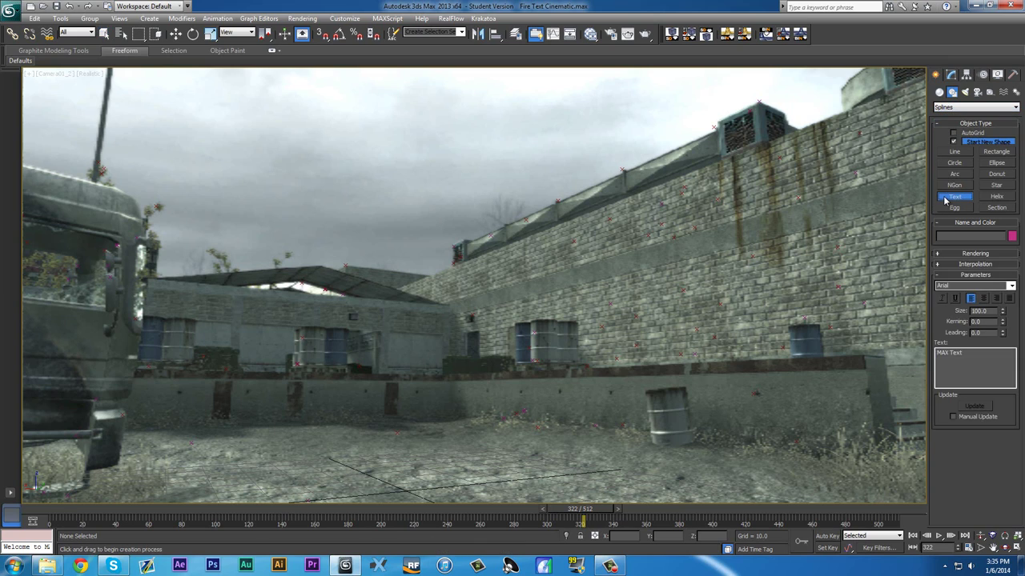
drag(381, 488, 47, 483)
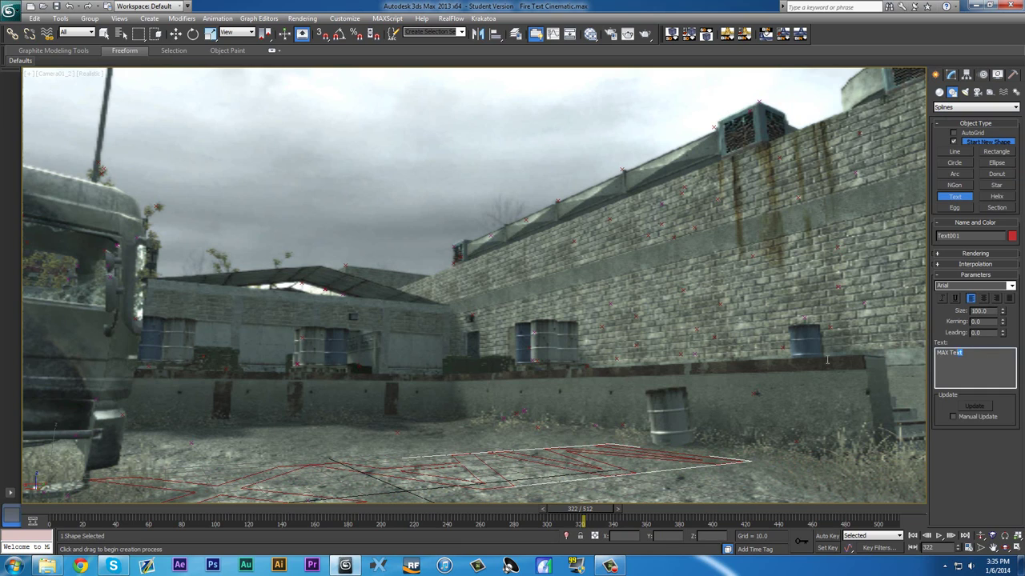
Replace the default 'MAX Text' with 'DGFX' and restore the four-viewport layout.
drag(827, 359, 714, 357)
key(BackSpace)
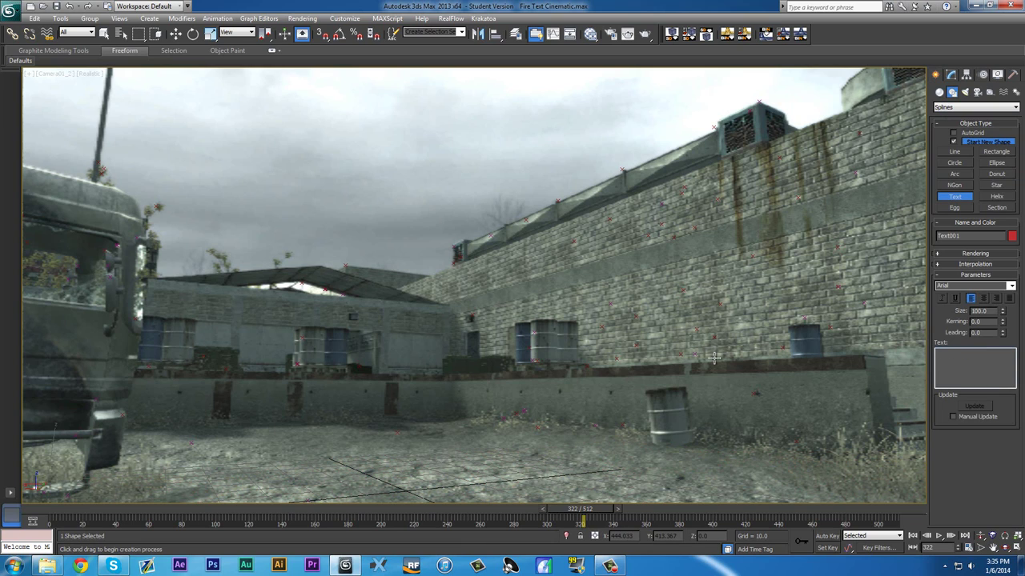
text(DGFX)
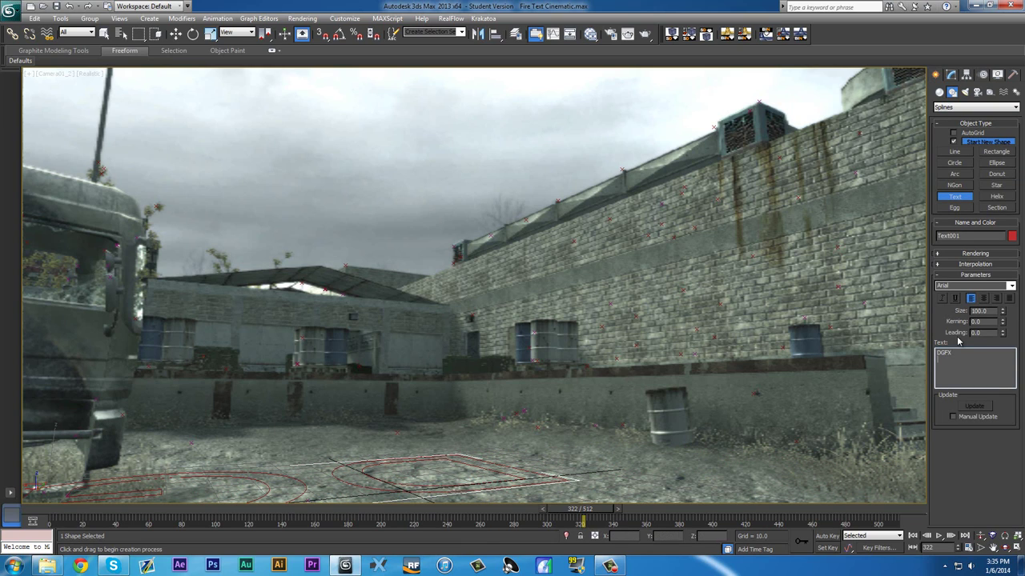
click(950, 74)
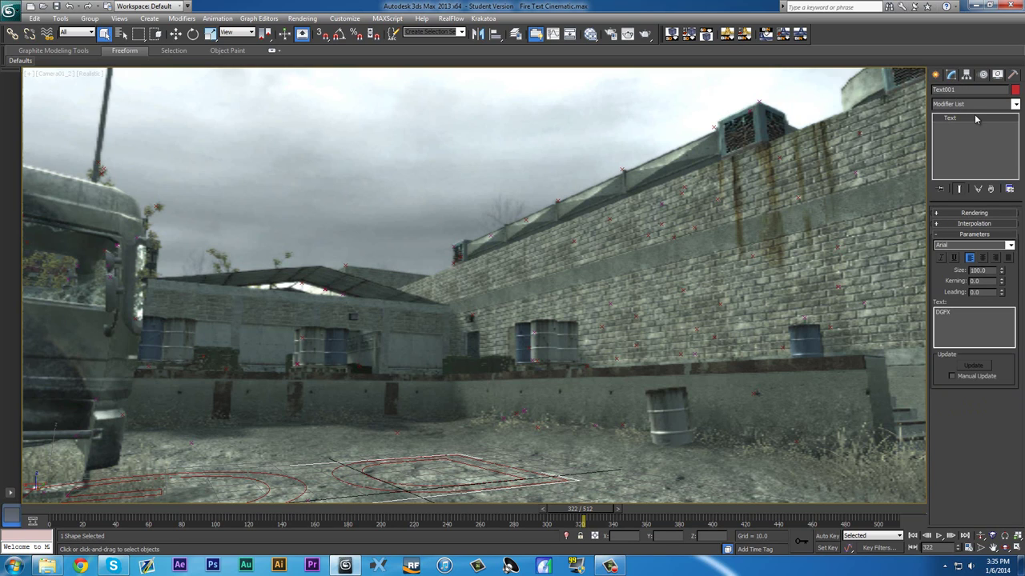
click(935, 75)
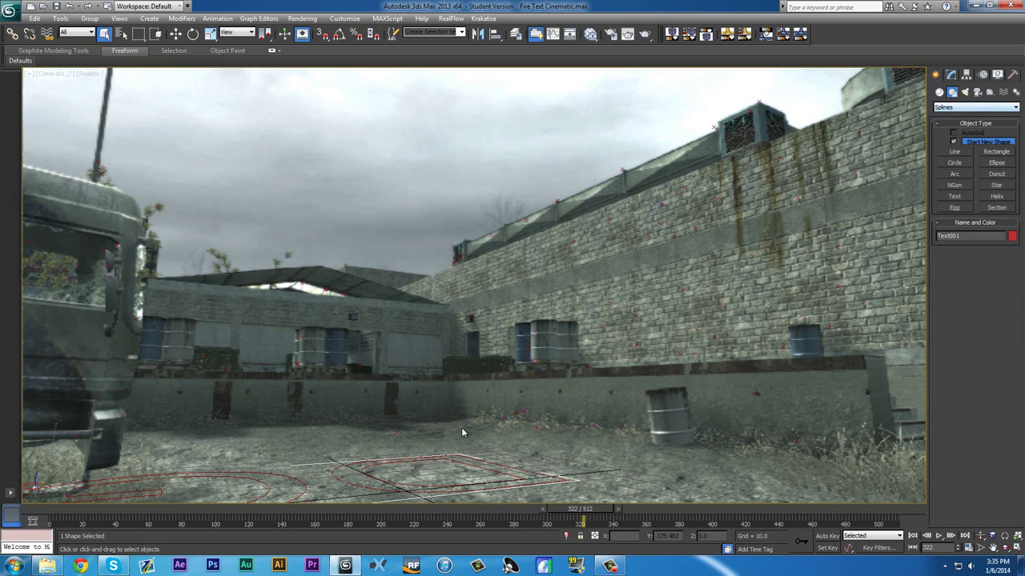
key(alt+w)
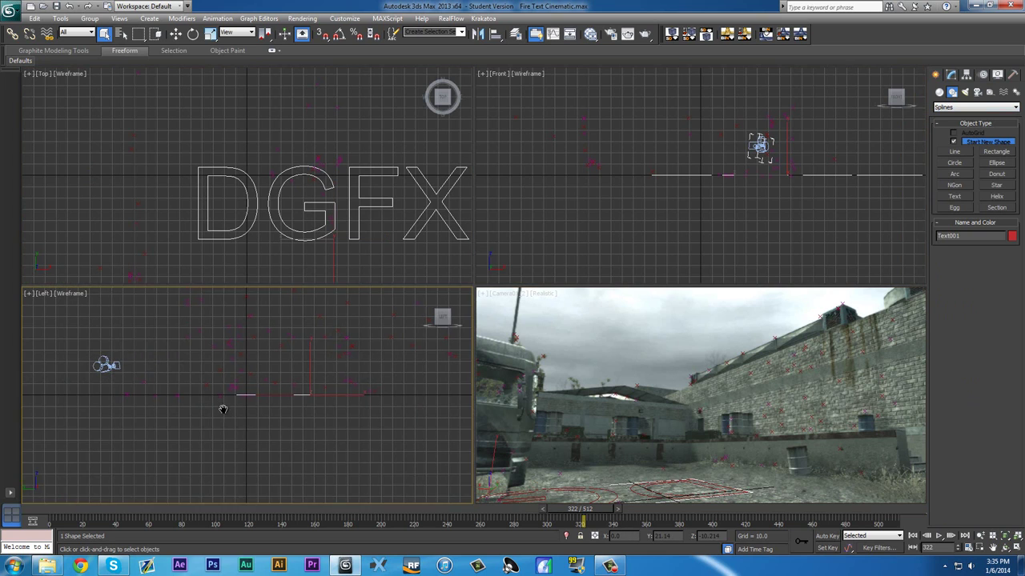
Move the DGFX text toward the scene origin in the side and top views.
middle_drag(222, 407, 187, 433)
middle_drag(421, 229, 420, 225)
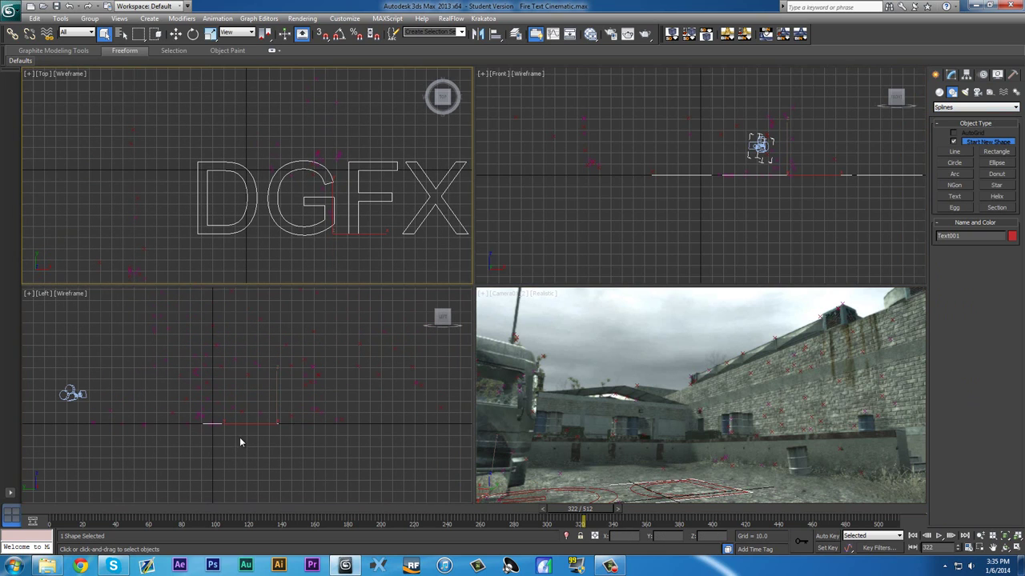
scroll(240, 437, up, 5)
right_click(273, 477)
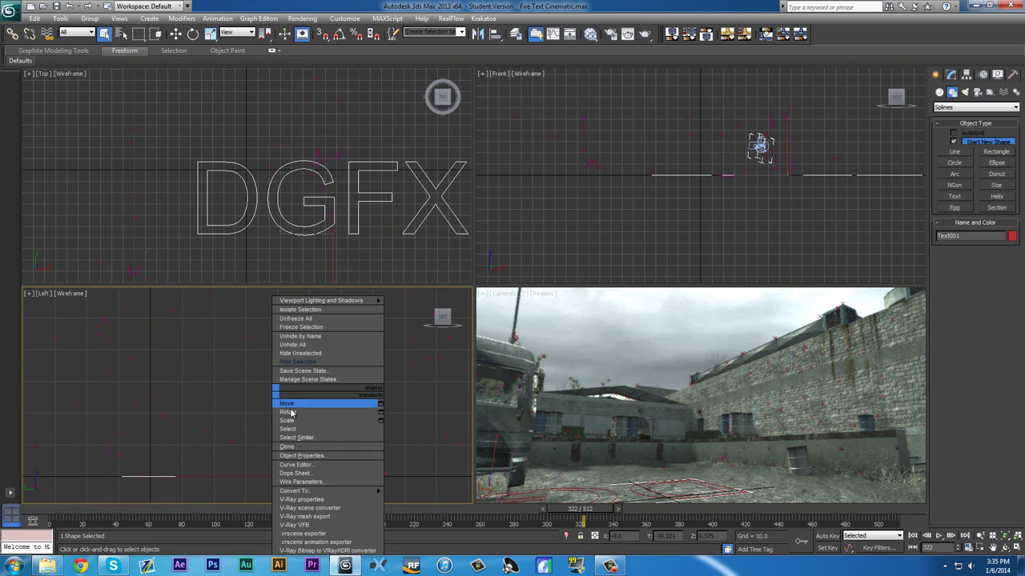
click(324, 406)
drag(327, 428, 293, 451)
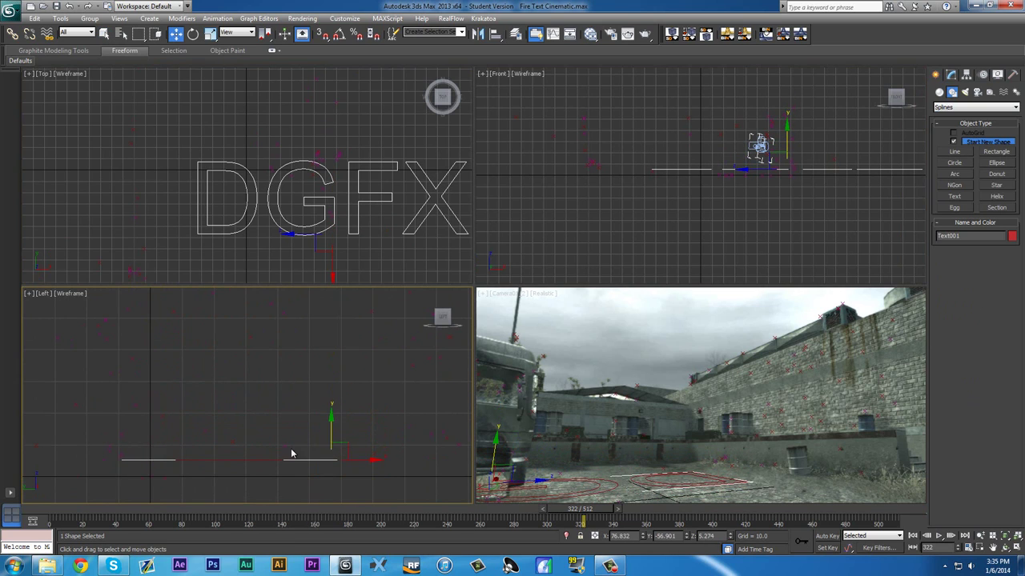
scroll(320, 454, down, 2)
drag(353, 438, 222, 446)
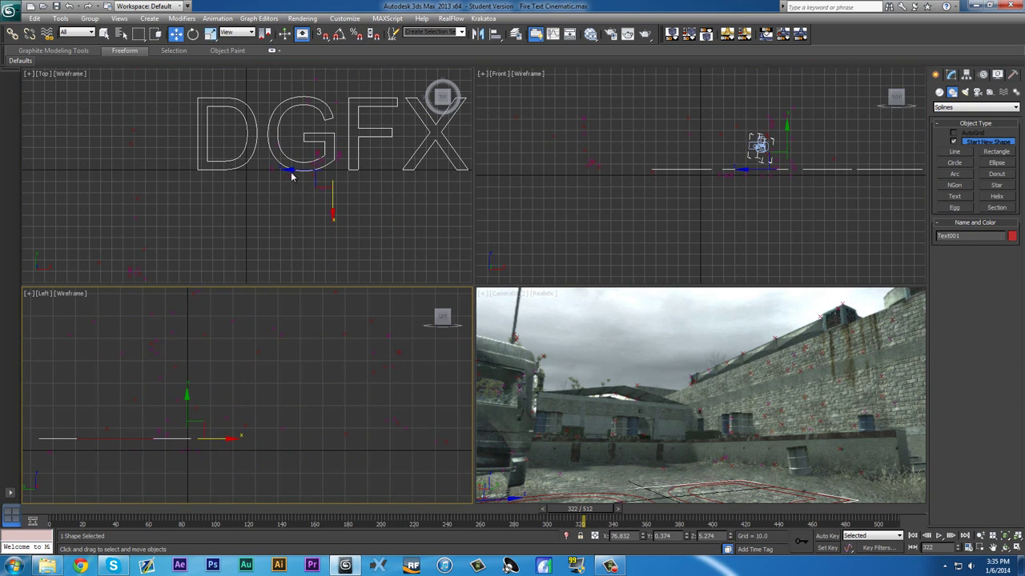
click(340, 172)
drag(353, 172, 285, 182)
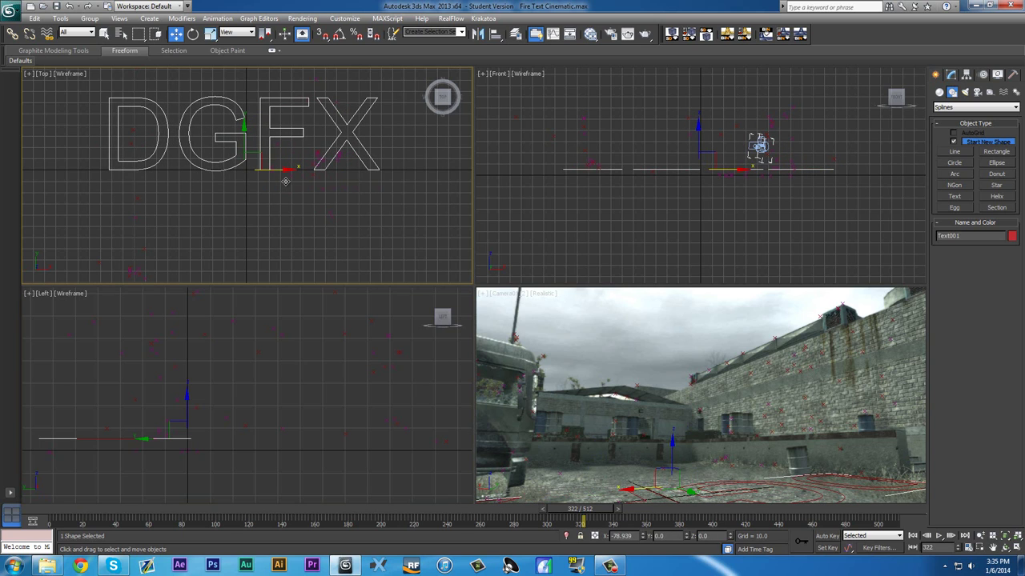
Rotate the text 90° about X and 180° about Z so it stands upright.
right_click(285, 182)
click(303, 202)
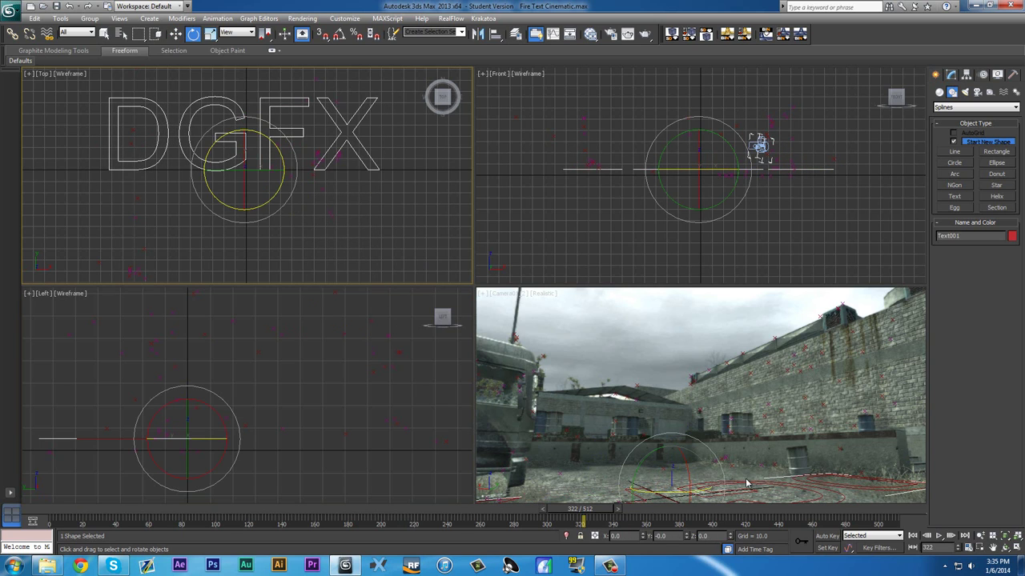
click(686, 473)
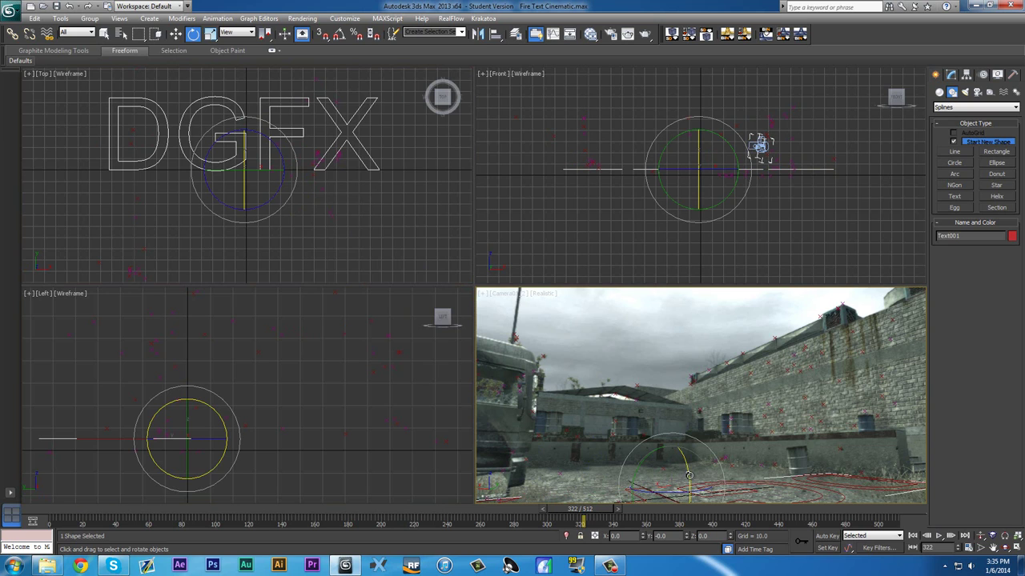
drag(689, 476, 648, 397)
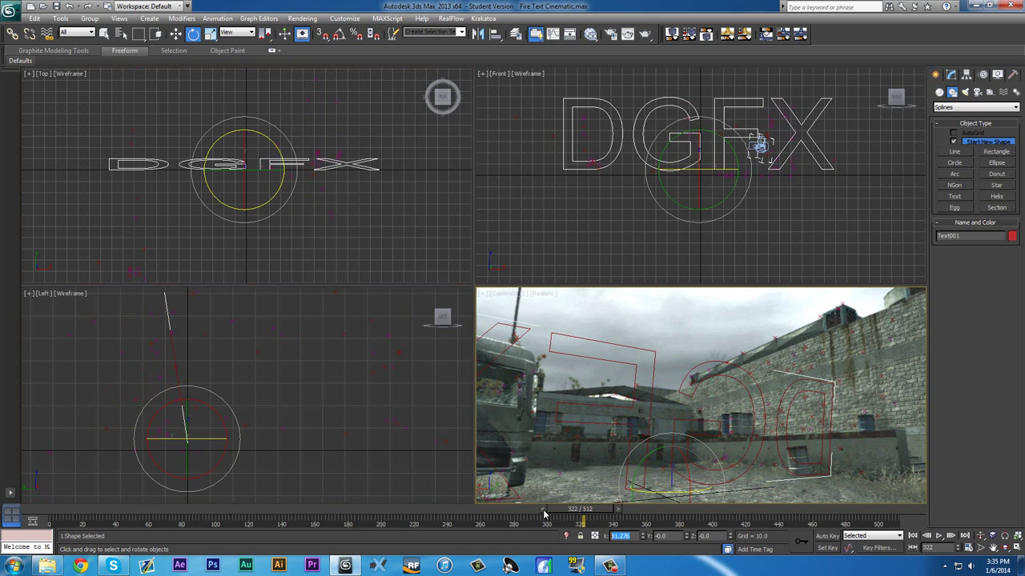
text(90)
key(Return)
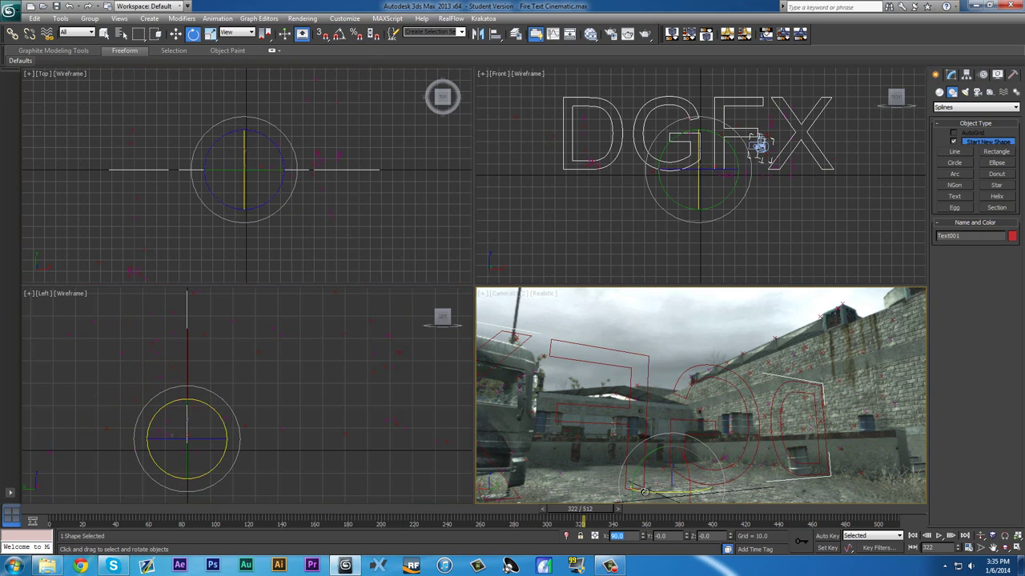
drag(655, 496, 659, 494)
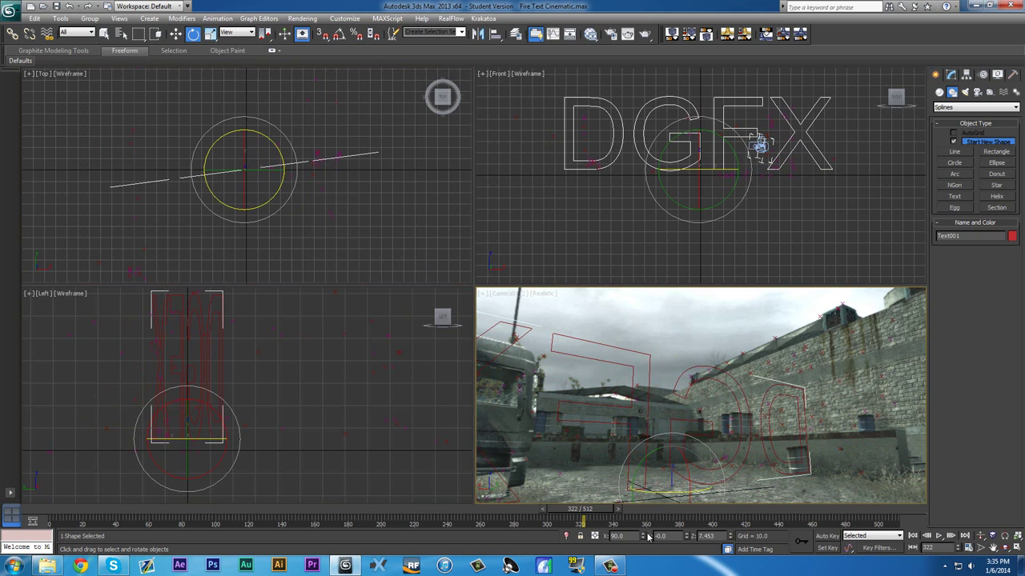
double_click(706, 536)
key(Return)
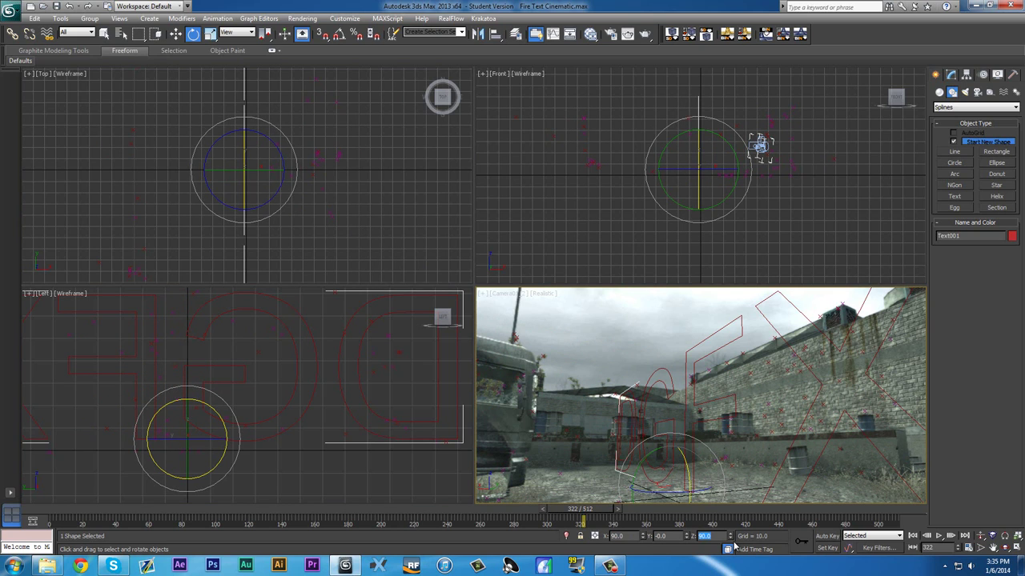
key(Return)
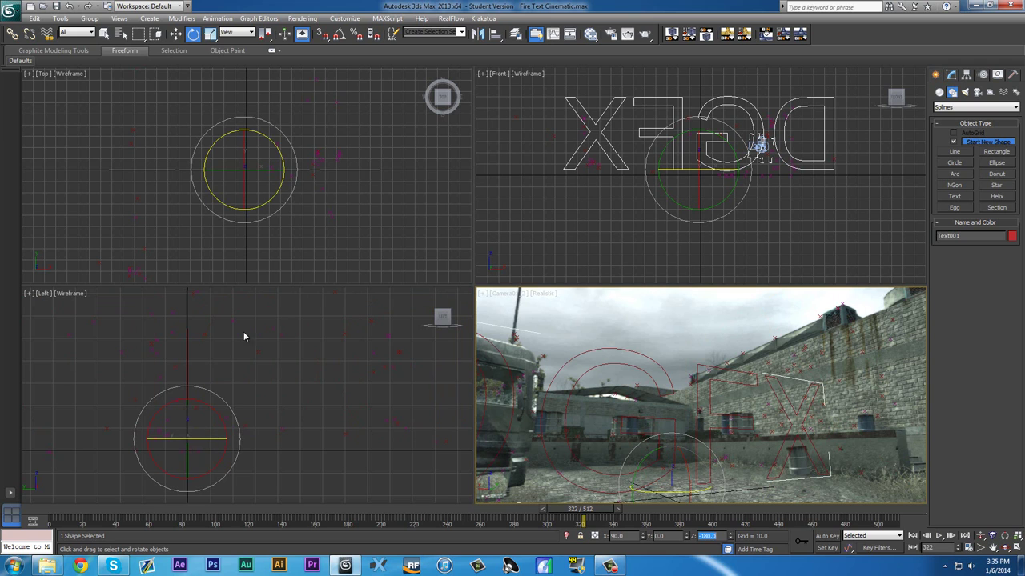
Scale the DGFX text down to 26.077%.
right_click(651, 469)
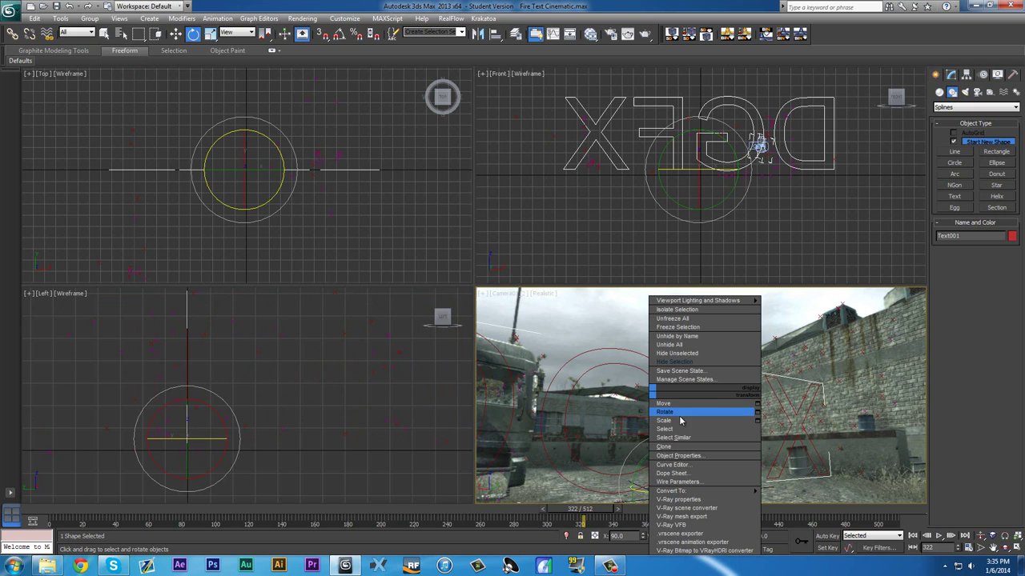
click(676, 410)
mouse_move(671, 488)
mouse_down()
mouse_move(629, 11)
mouse_move(671, 480)
mouse_up()
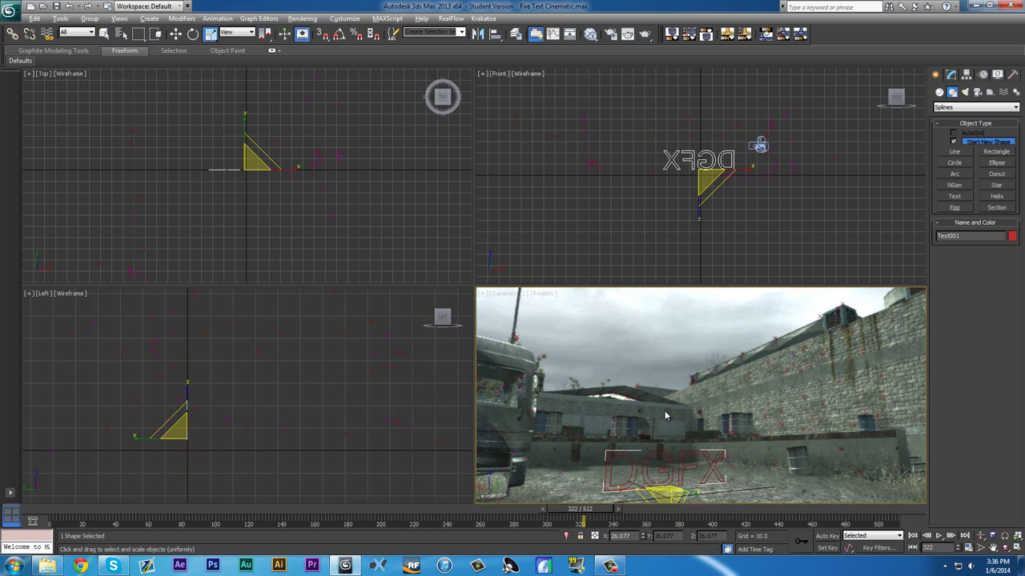
At frame 205 in the maximized camera view, lower the DGFX text onto the ground.
key(alt+w)
drag(100, 512, 847, 509)
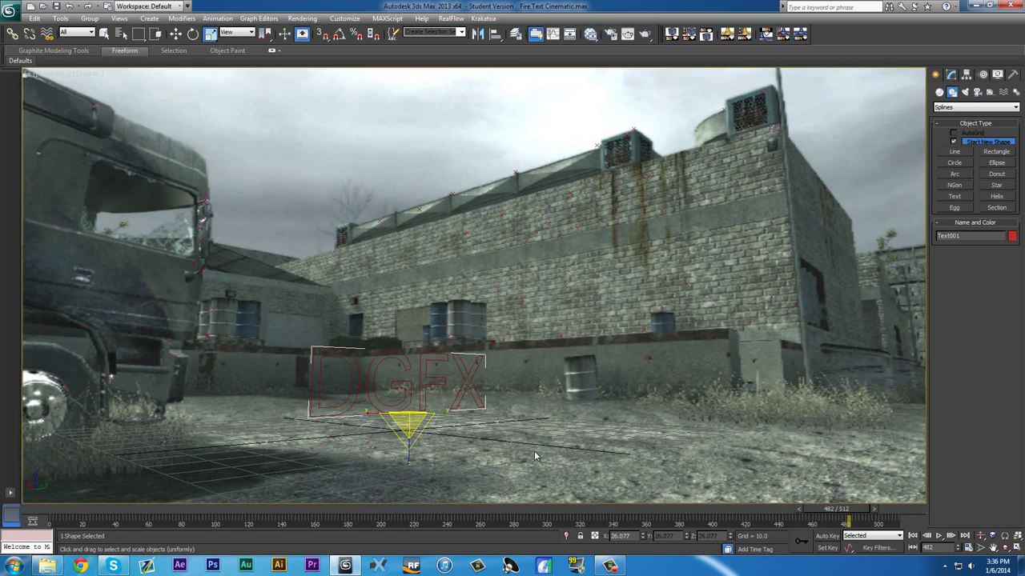
right_click(398, 390)
click(420, 394)
drag(410, 390, 408, 411)
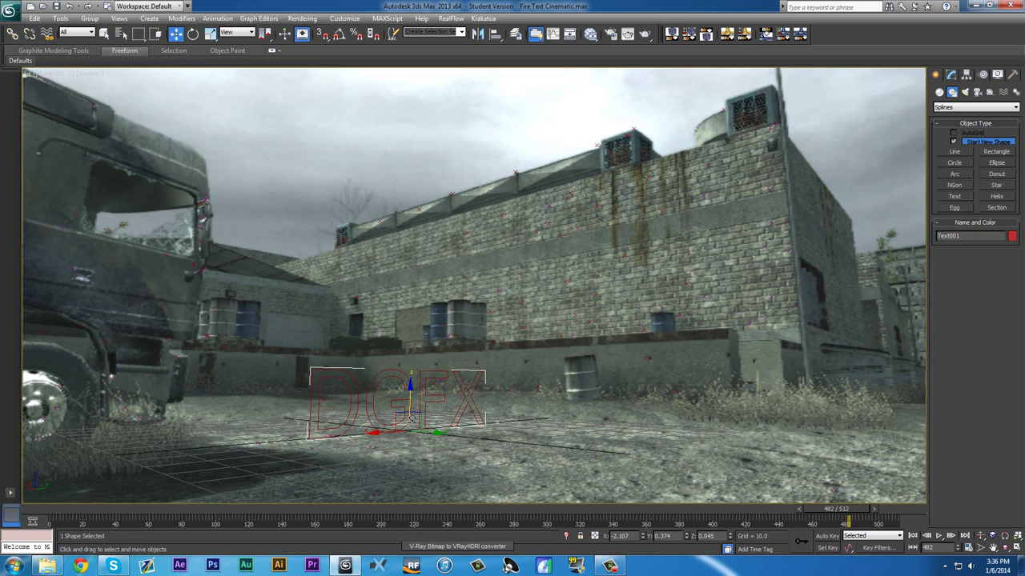
Centre the text near the origin (about X 0.034, Y -0.052, Z 0.06) and maximize the Front view.
key(alt+w)
middle_drag(428, 448, 336, 343)
drag(267, 466, 232, 440)
scroll(296, 142, up, 5)
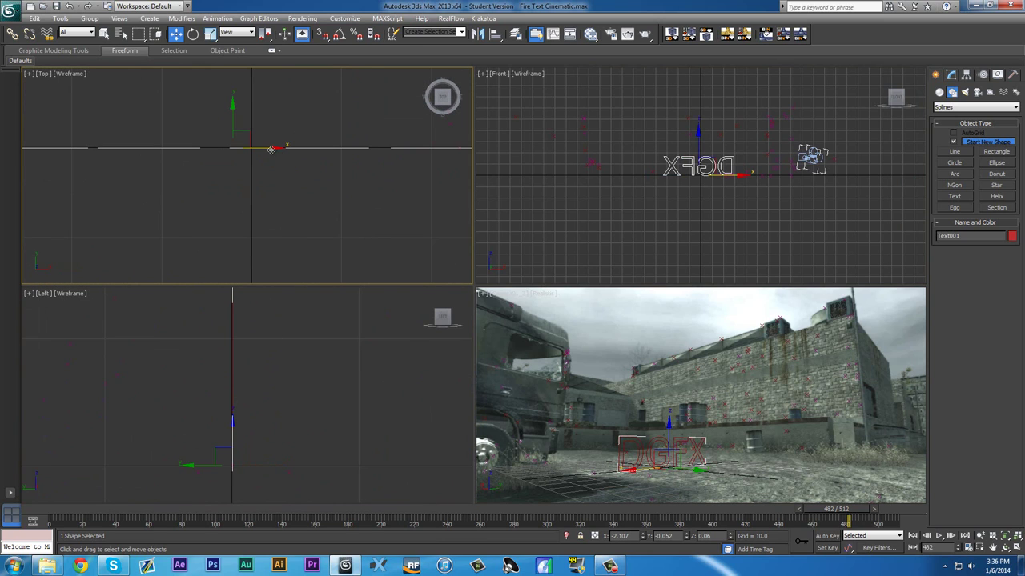
drag(275, 149, 293, 149)
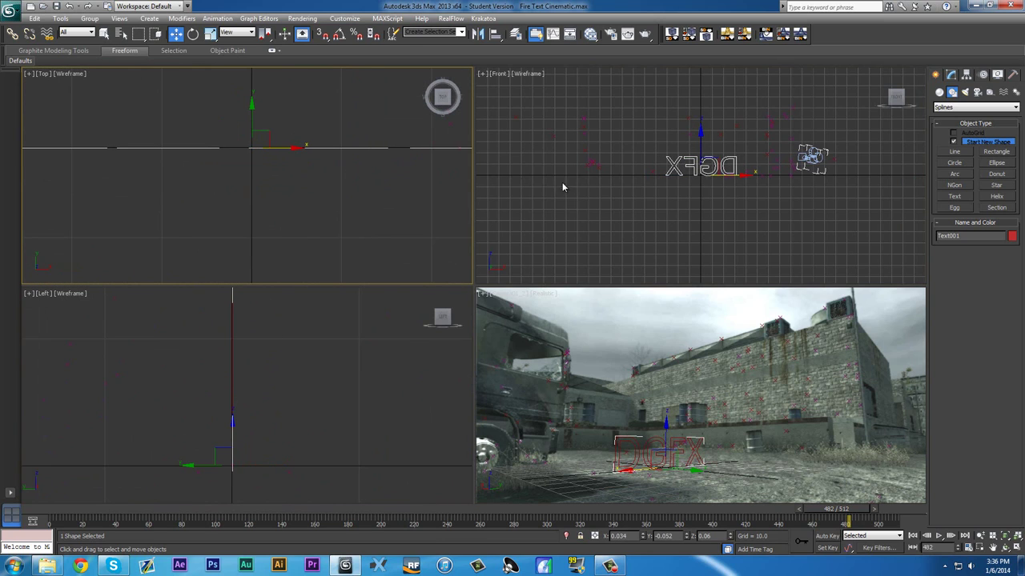
scroll(678, 134, up, 8)
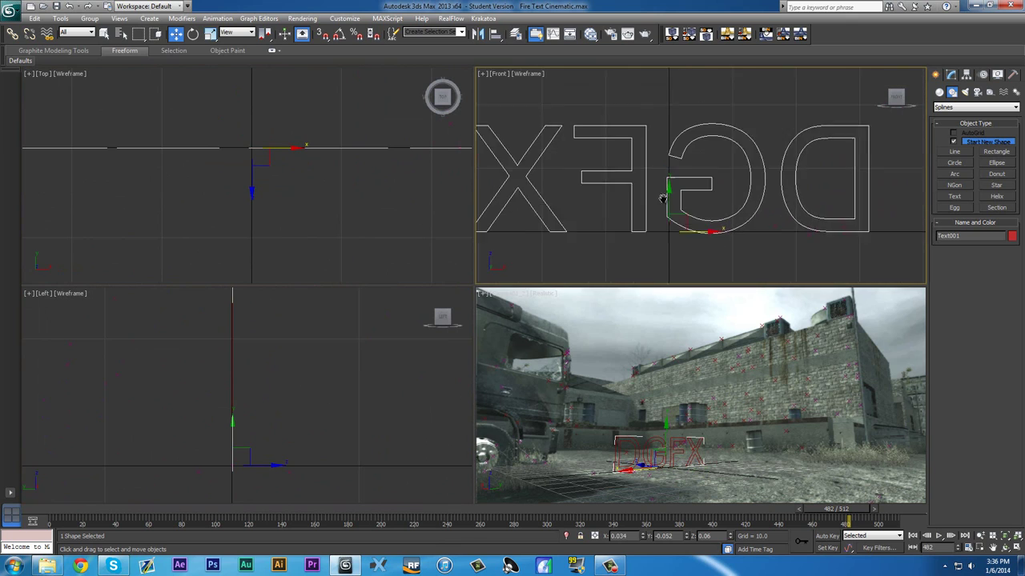
key(alt+w)
Select the DGFX text and add a Bevel modifier from the Modifier List.
key(alt+w)
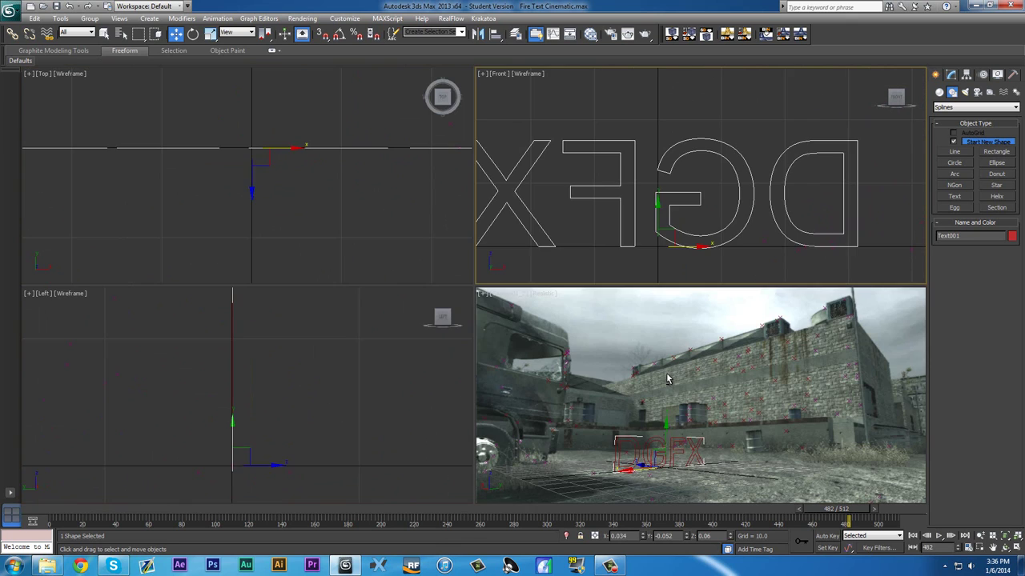
click(665, 369)
key(alt+w)
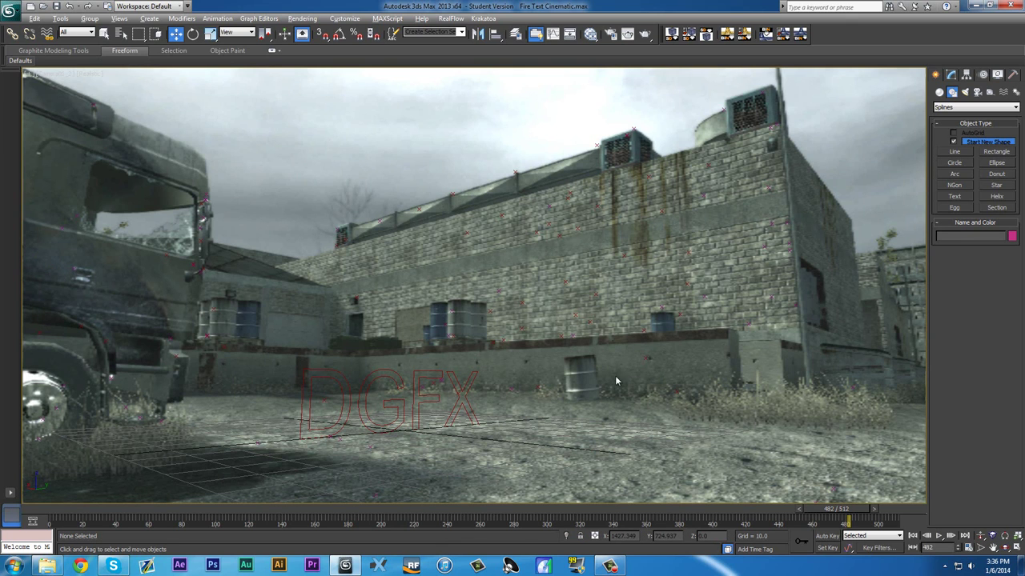
click(402, 401)
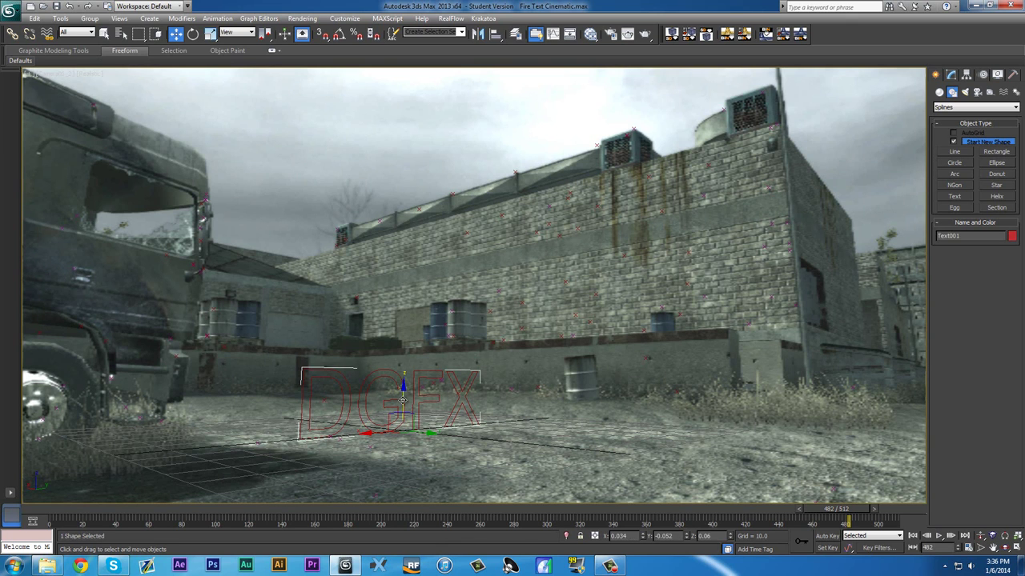
click(952, 75)
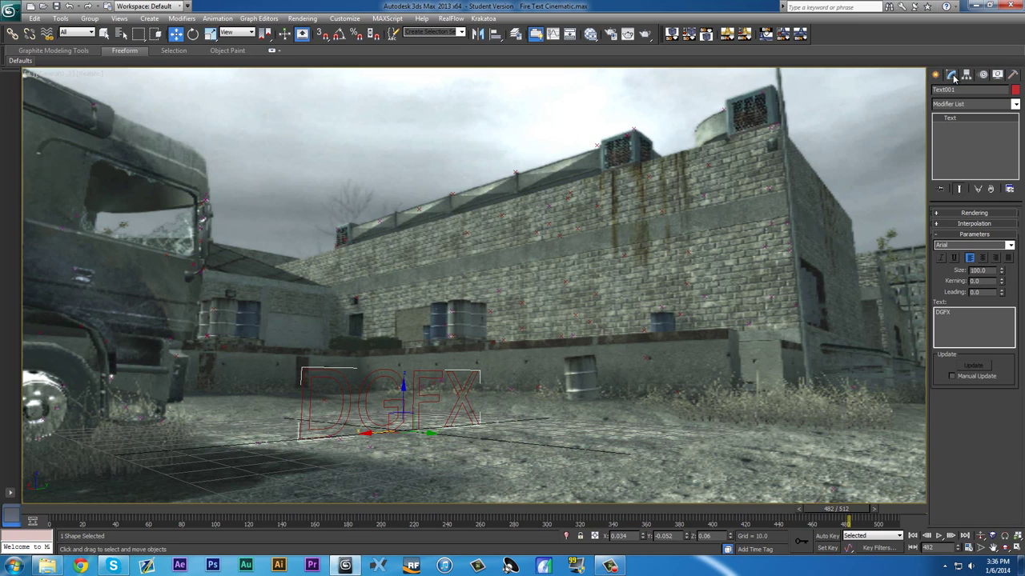
click(946, 106)
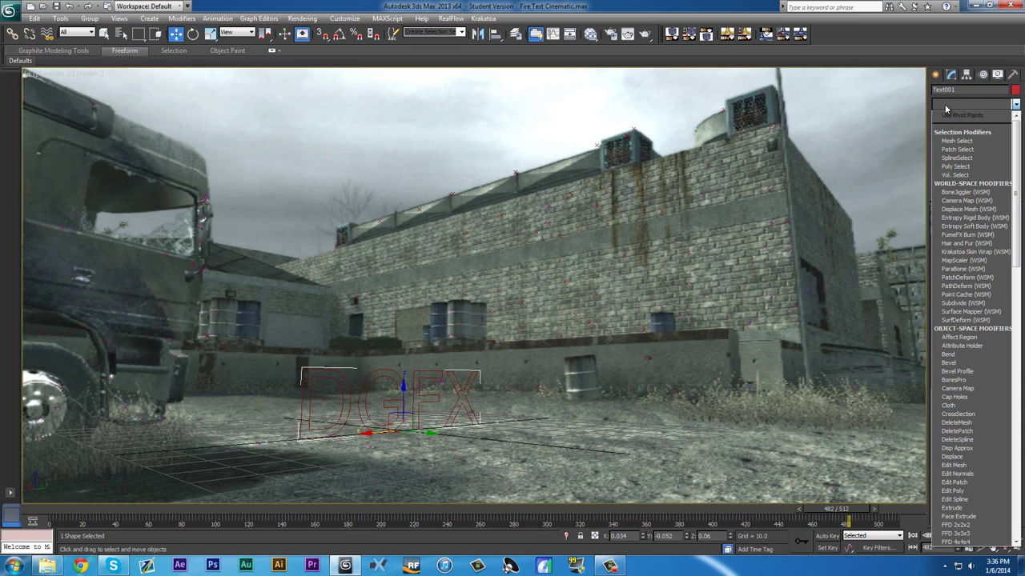
click(947, 364)
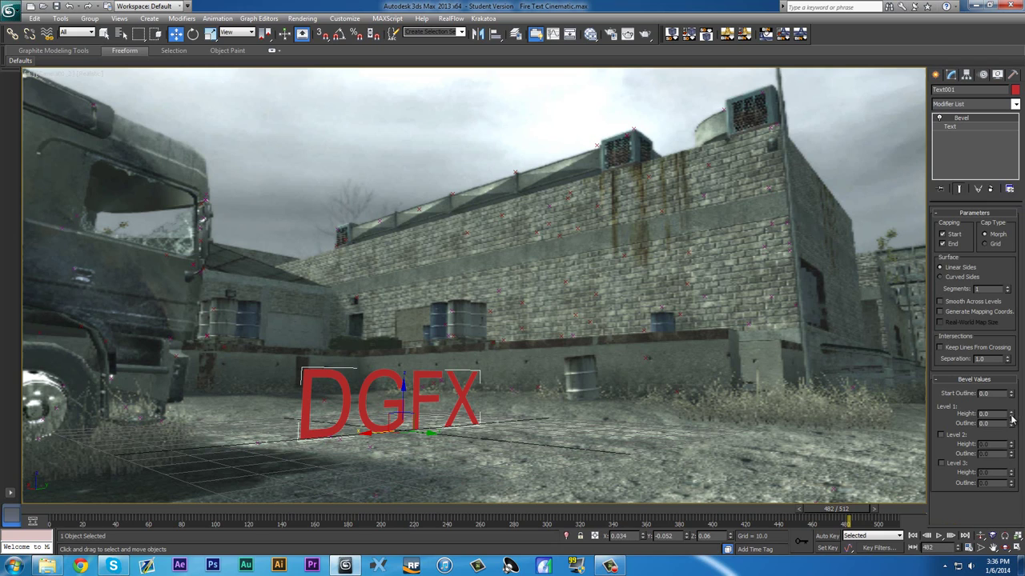
Set bevel Level 1 height 10.5 with outline 0, and Level 2 height 2.5 with outline -1.0.
drag(1011, 418, 1015, 399)
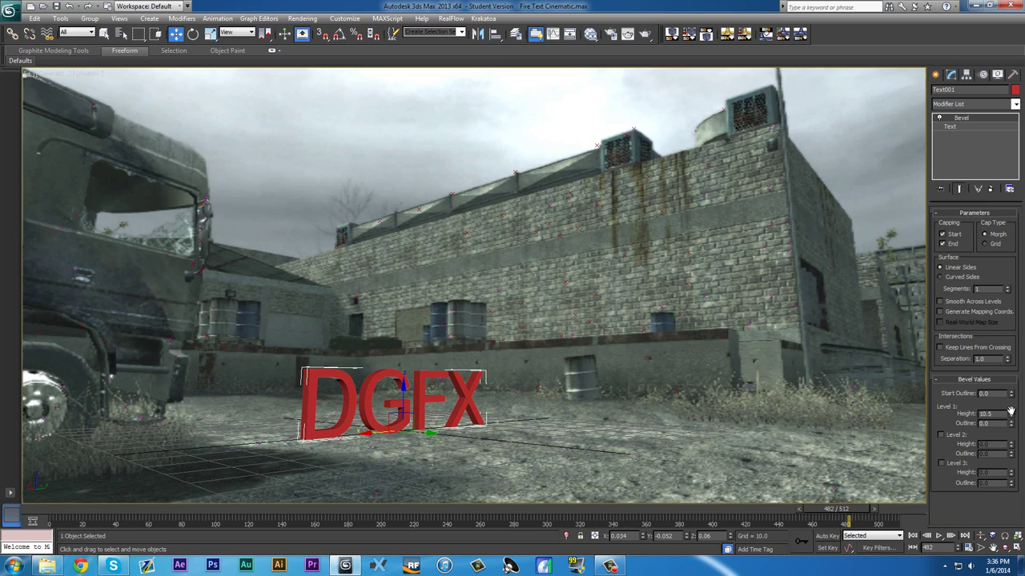
mouse_move(1012, 425)
mouse_down()
mouse_move(1019, 418)
mouse_move(1021, 432)
mouse_up()
double_click(1002, 426)
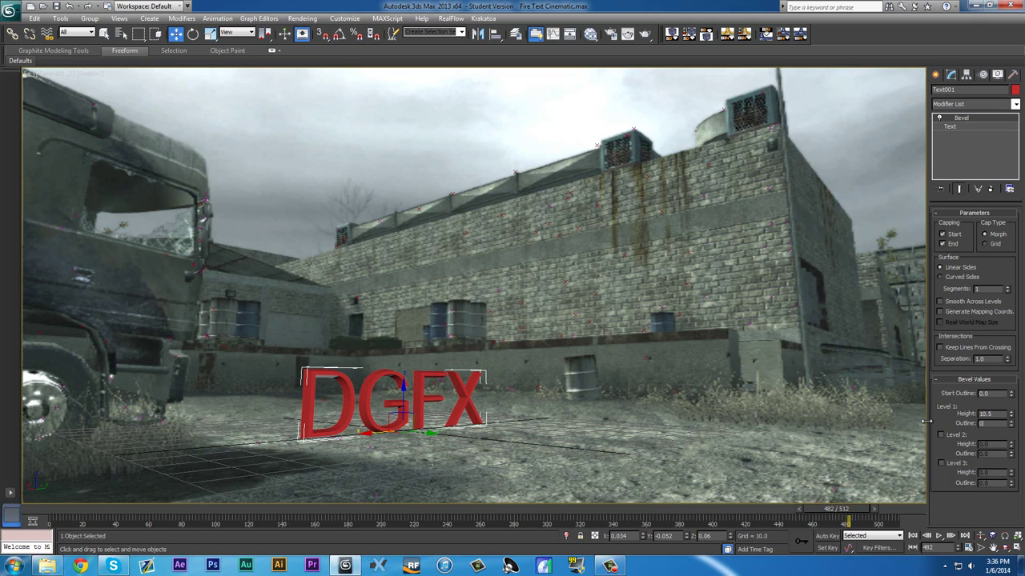
text(0)
key(Return)
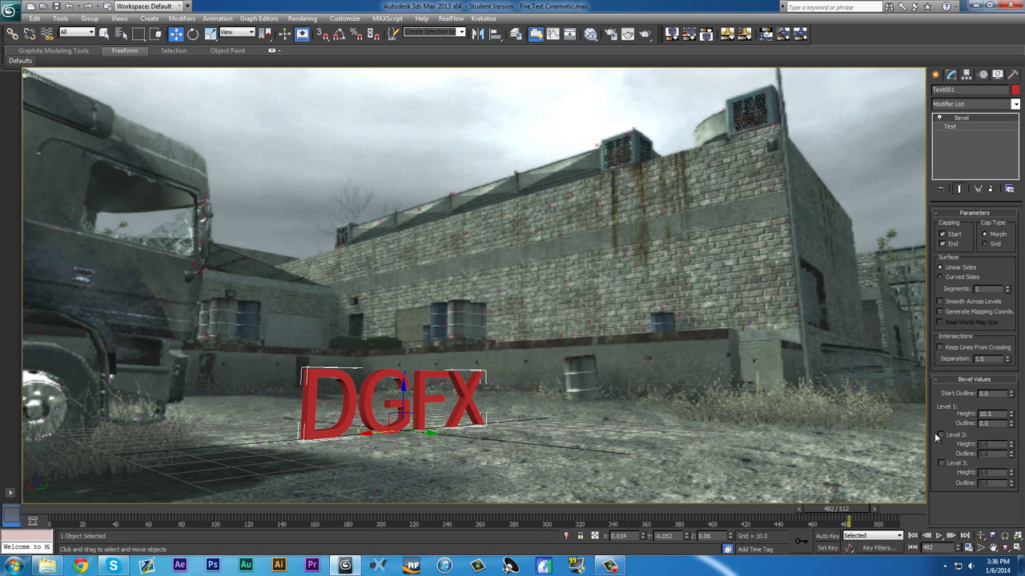
click(940, 435)
drag(1011, 445, 1016, 455)
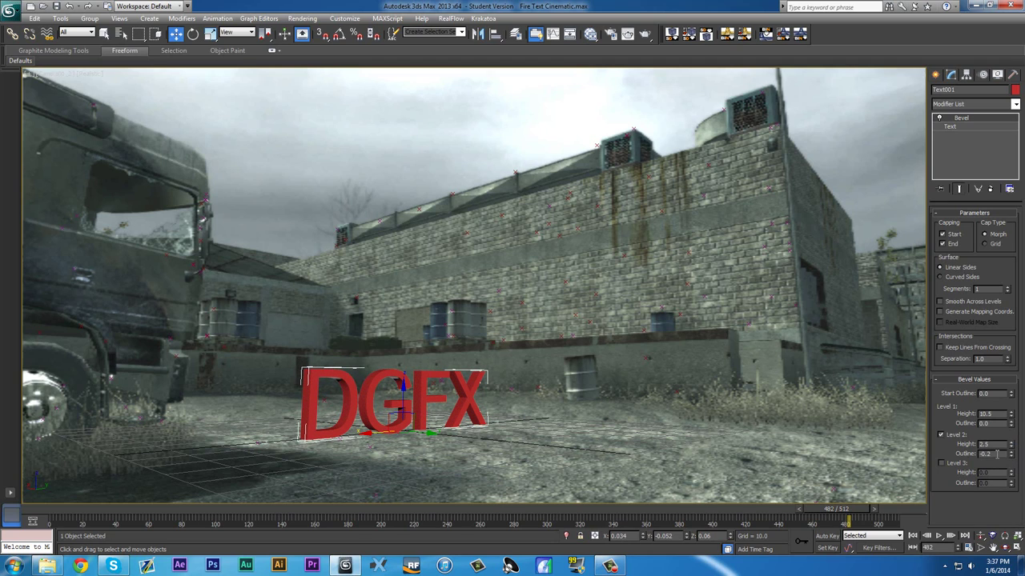
text(-1)
key(Return)
click(522, 392)
key(alt+w)
key(alt+w)
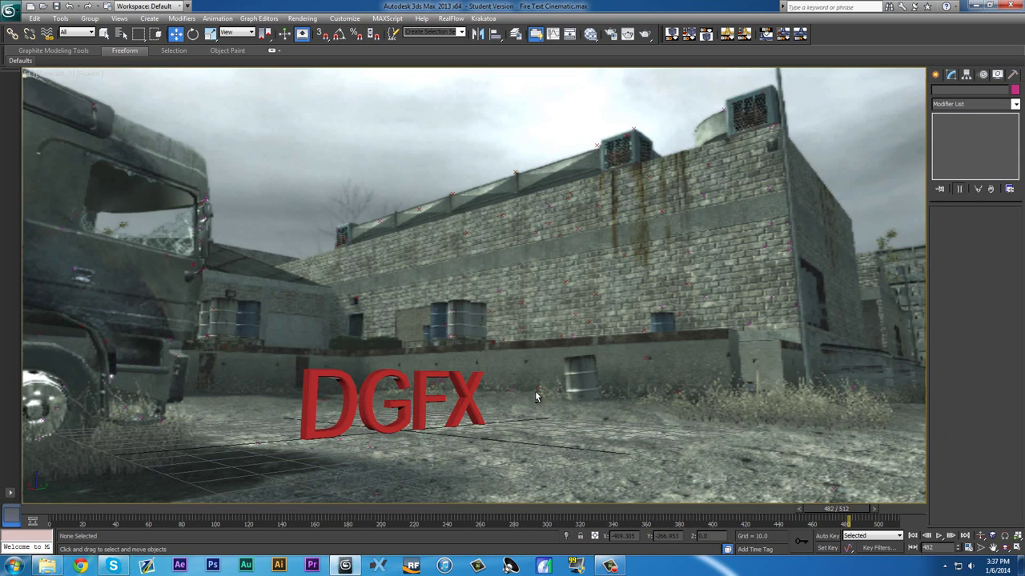
scroll(516, 392, up, 3)
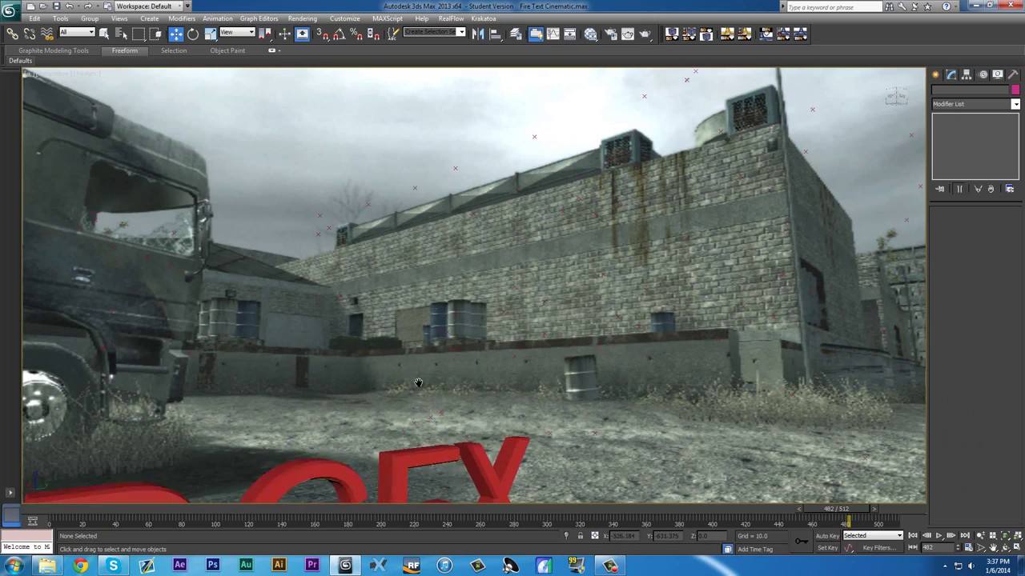
middle_drag(512, 416, 34, 110)
scroll(504, 250, up, 2)
scroll(481, 321, up, 2)
scroll(480, 320, down, 8)
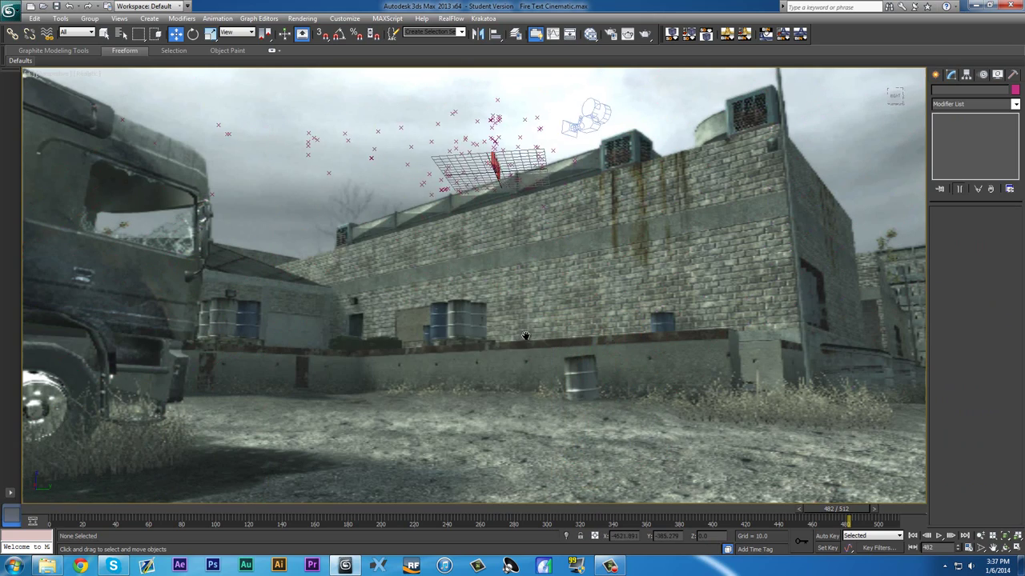
middle_drag(517, 278, 516, 398)
scroll(516, 398, up, 5)
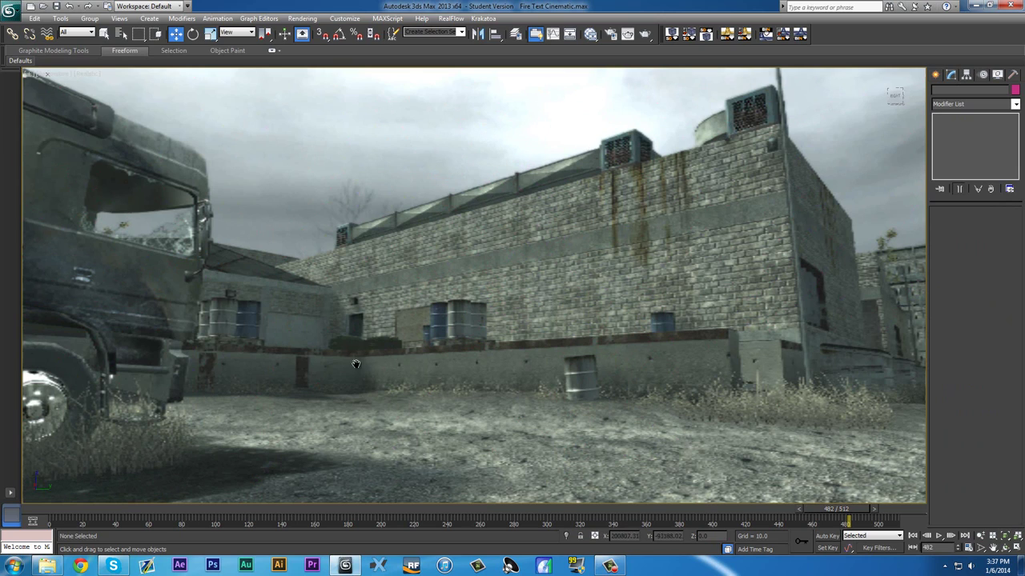
scroll(398, 405, down, 6)
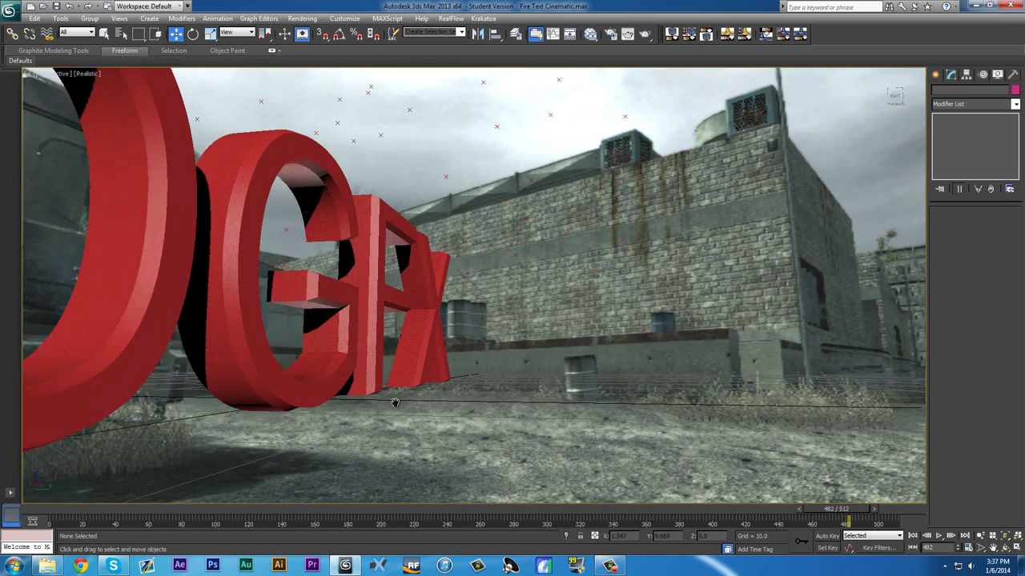
scroll(530, 355, up, 4)
middle_drag(522, 358, 526, 353)
scroll(526, 352, up, 2)
click(737, 272)
scroll(739, 273, up, 4)
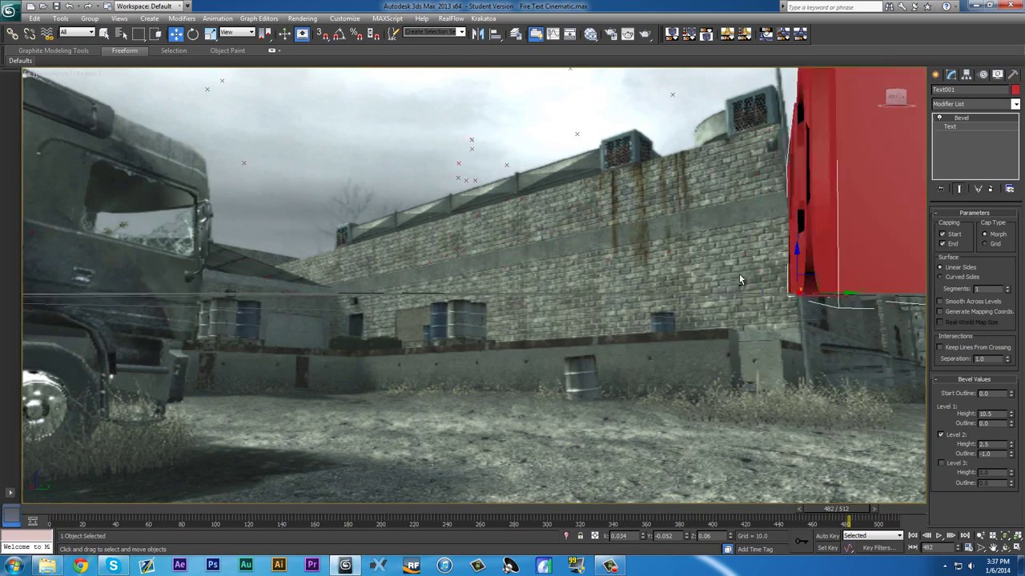
middle_drag(722, 276, 791, 224)
scroll(792, 225, up, 3)
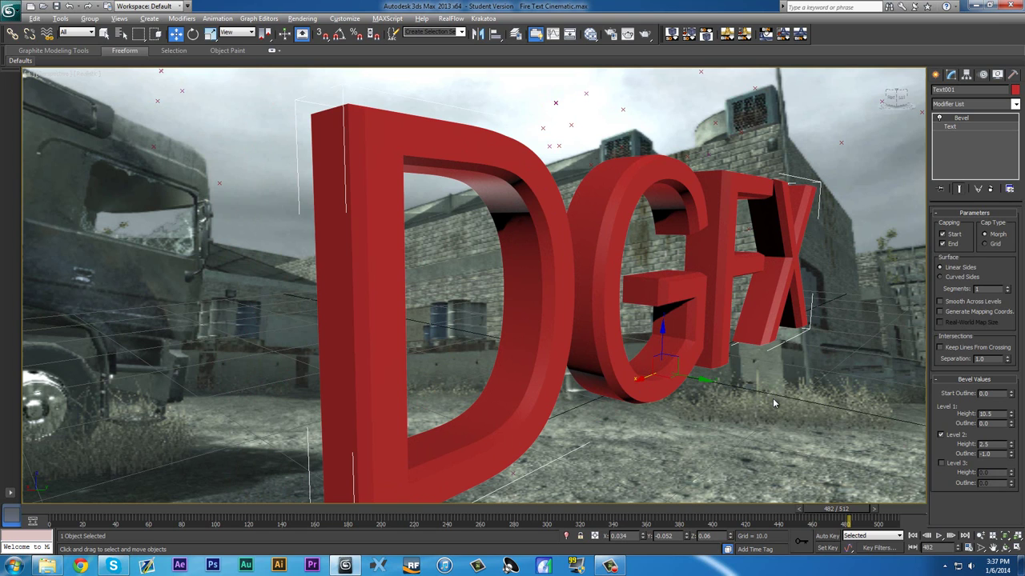
key(alt+w)
key(alt+w)
key(c)
drag(121, 510, 807, 524)
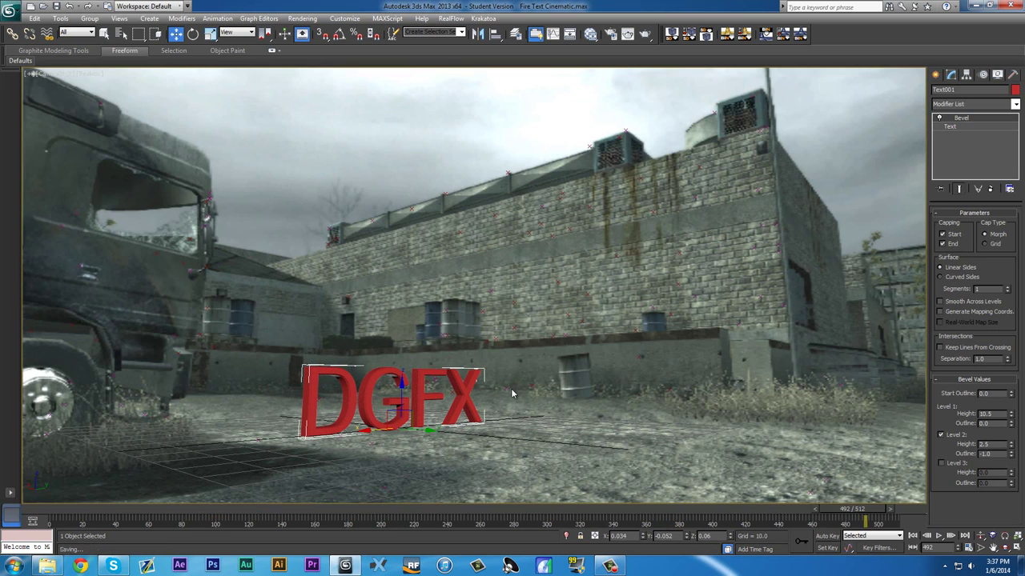
Draw a Plane primitive, about 136.689 by 97.254, beneath the DGFX text.
click(935, 75)
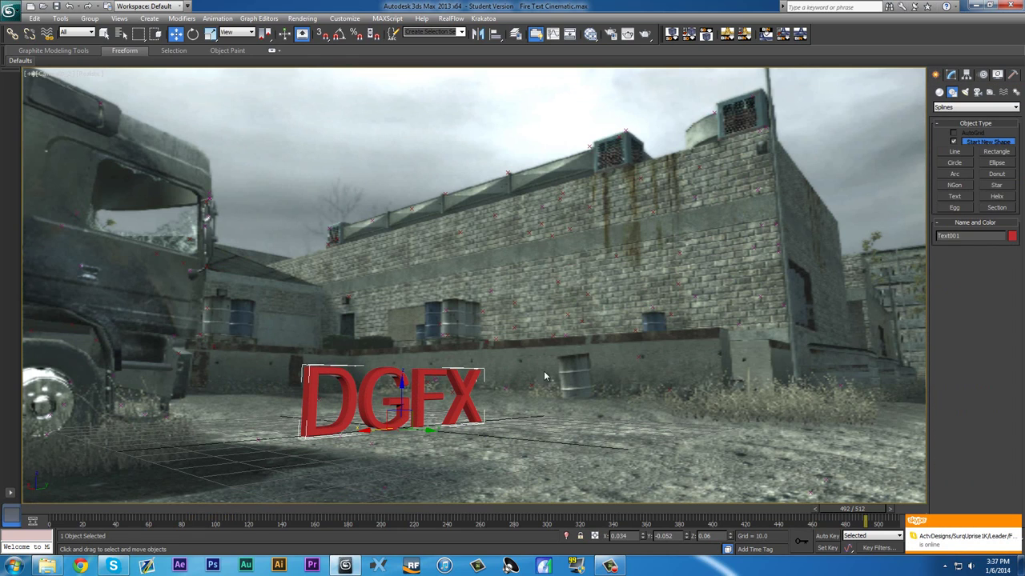
click(645, 166)
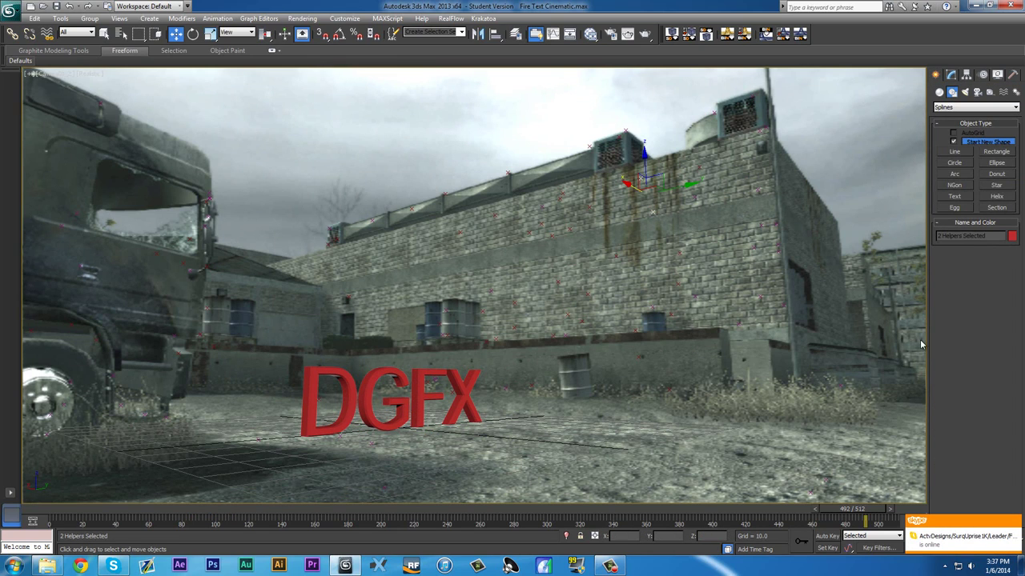
click(939, 92)
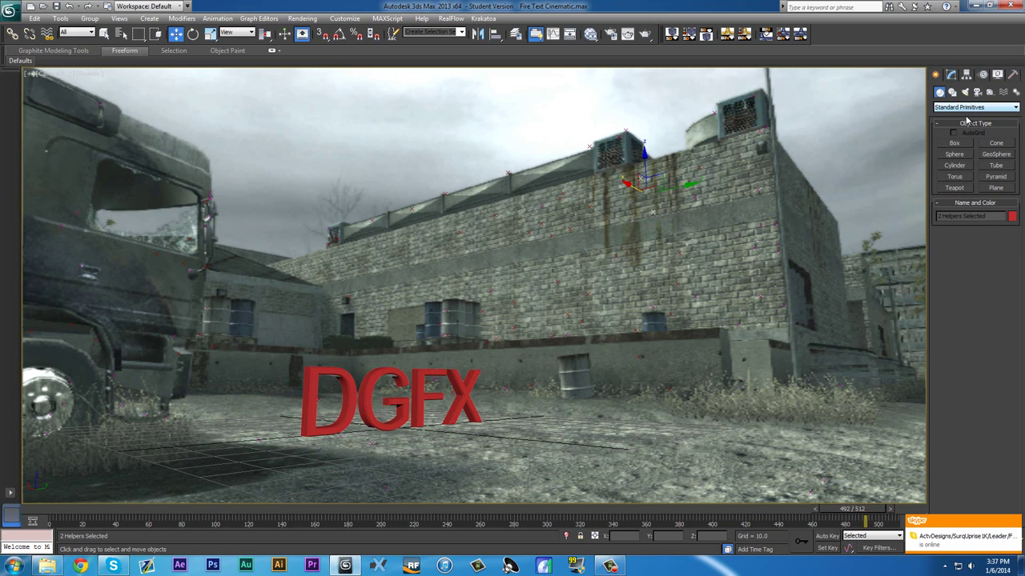
click(995, 187)
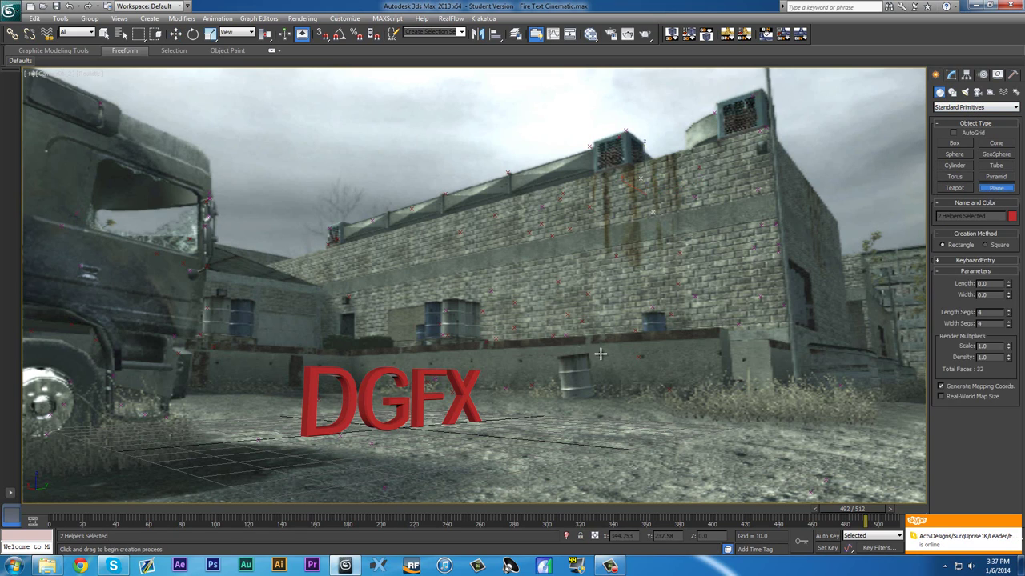
drag(192, 421, 735, 428)
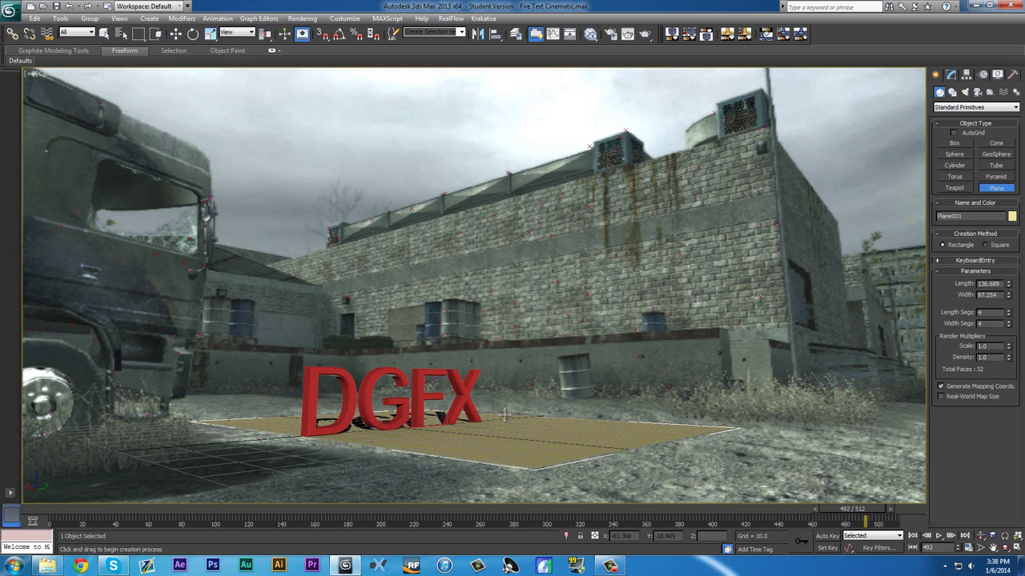
key(w)
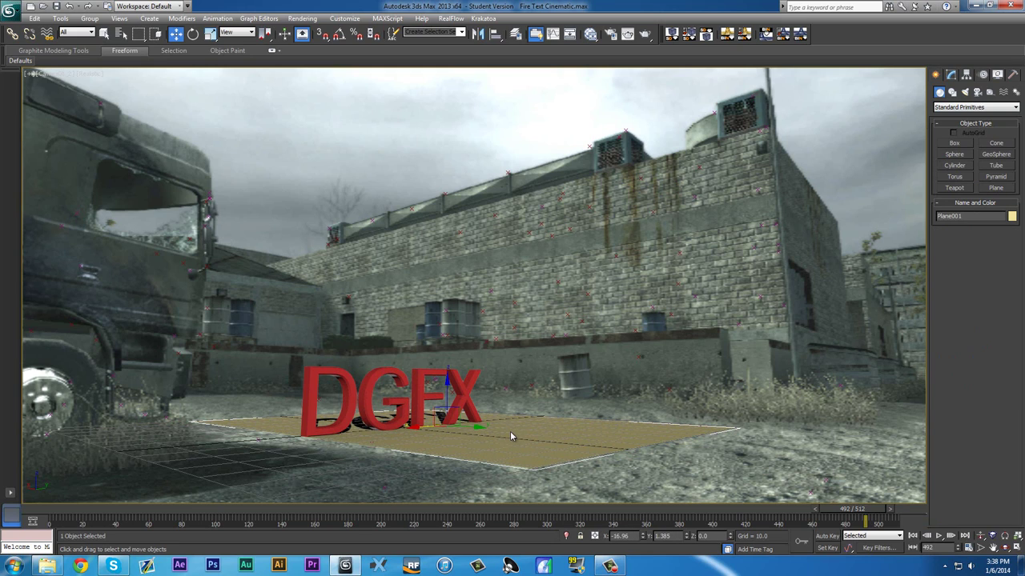
Open the Slate Material Editor with M.
right_click(512, 435)
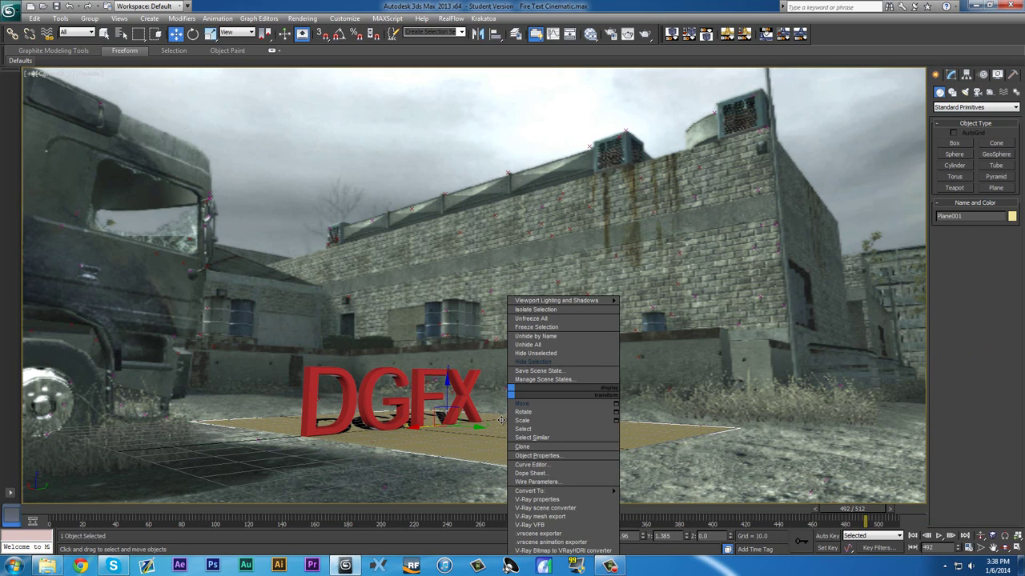
click(501, 419)
key(m)
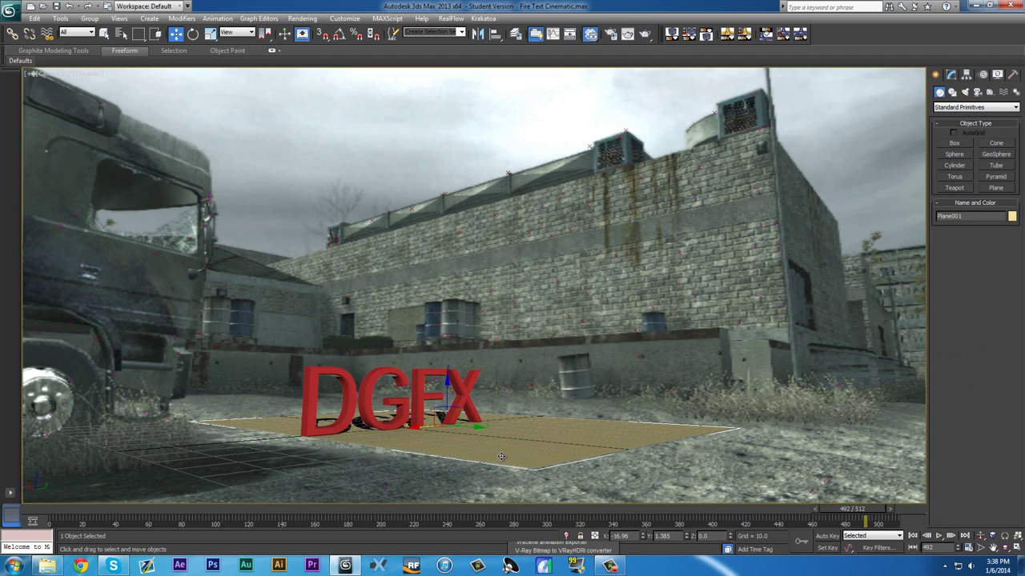
Apply a Matte/Shadow material to the ground plane, close the editor, and nudge the plane along Y.
click(627, 213)
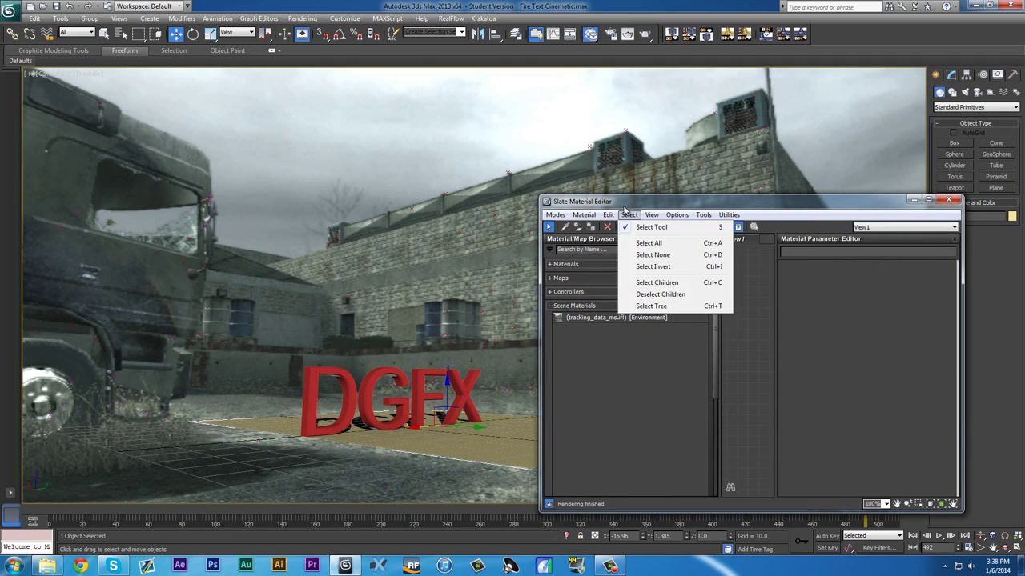
click(579, 265)
click(550, 265)
scroll(587, 361, down, 5)
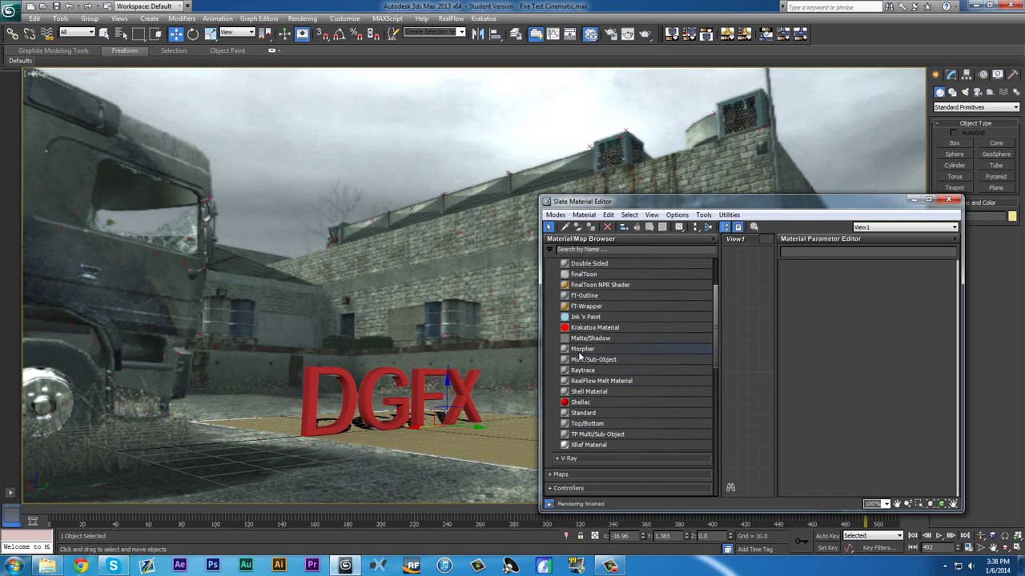
click(583, 339)
drag(493, 446, 485, 447)
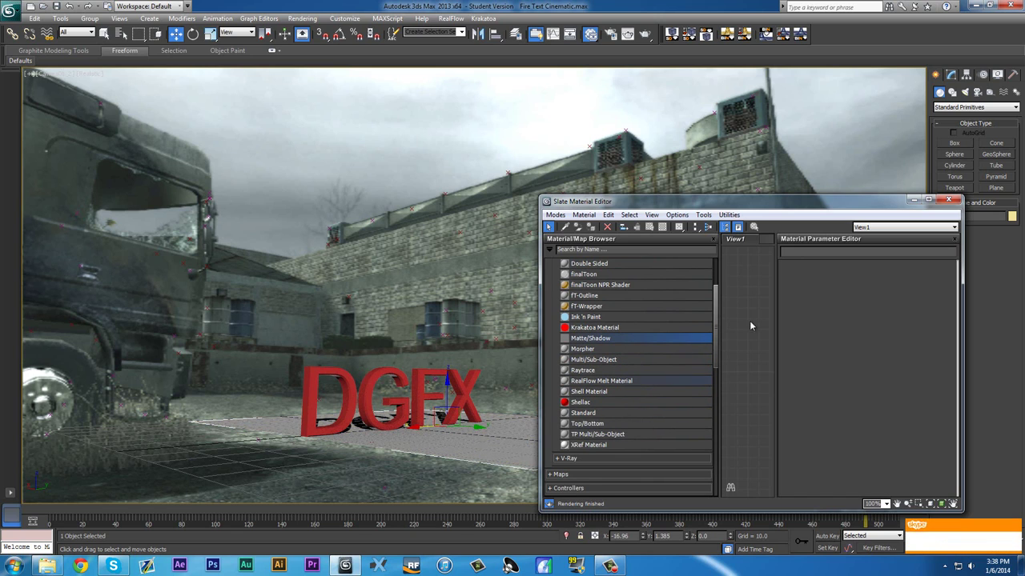
click(949, 200)
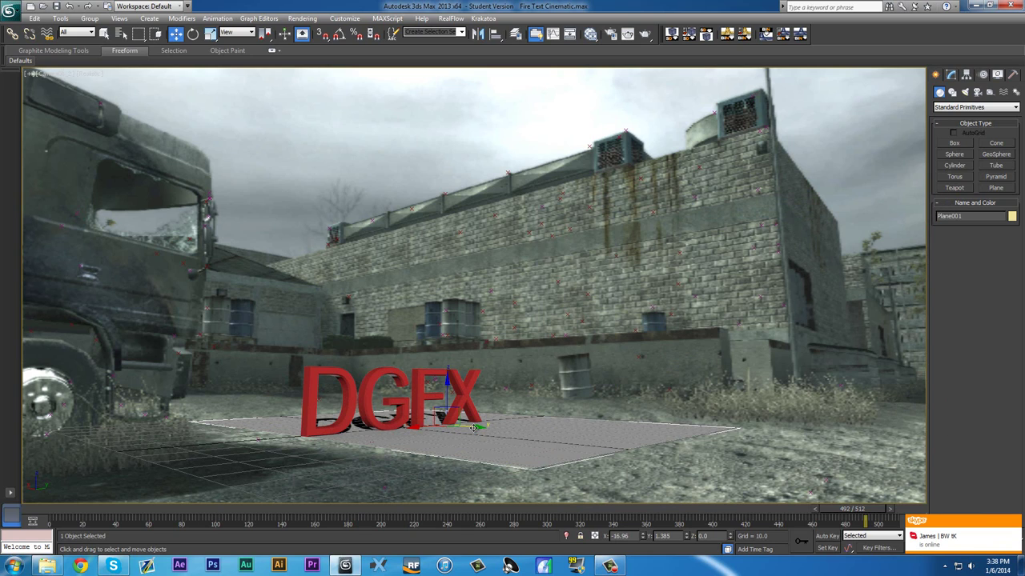
drag(478, 426, 468, 425)
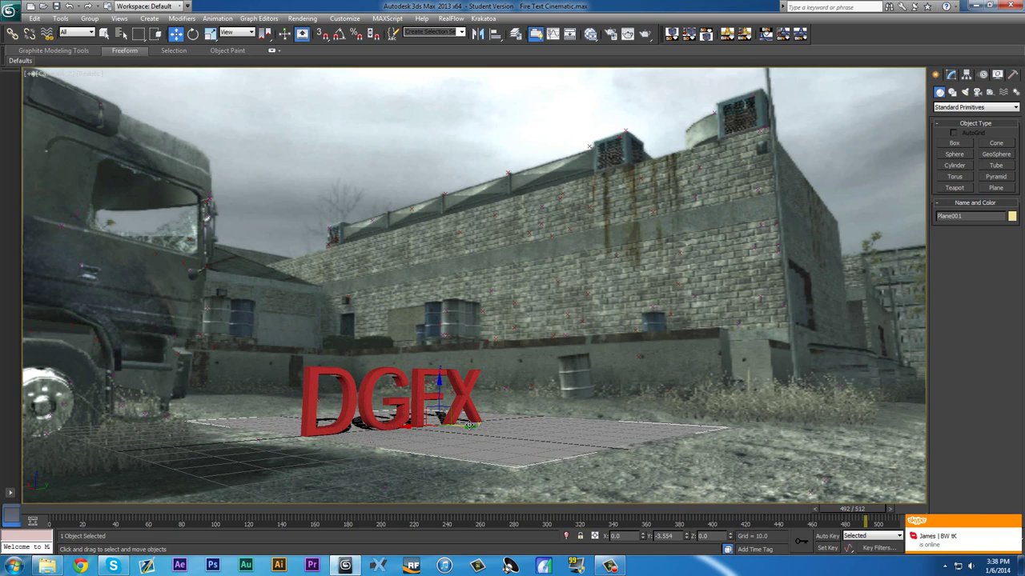
Shift Plane001 under the DGFX text across the shot, then test-render Camera01 at frame 412.
drag(86, 514, 450, 520)
drag(504, 512, 700, 512)
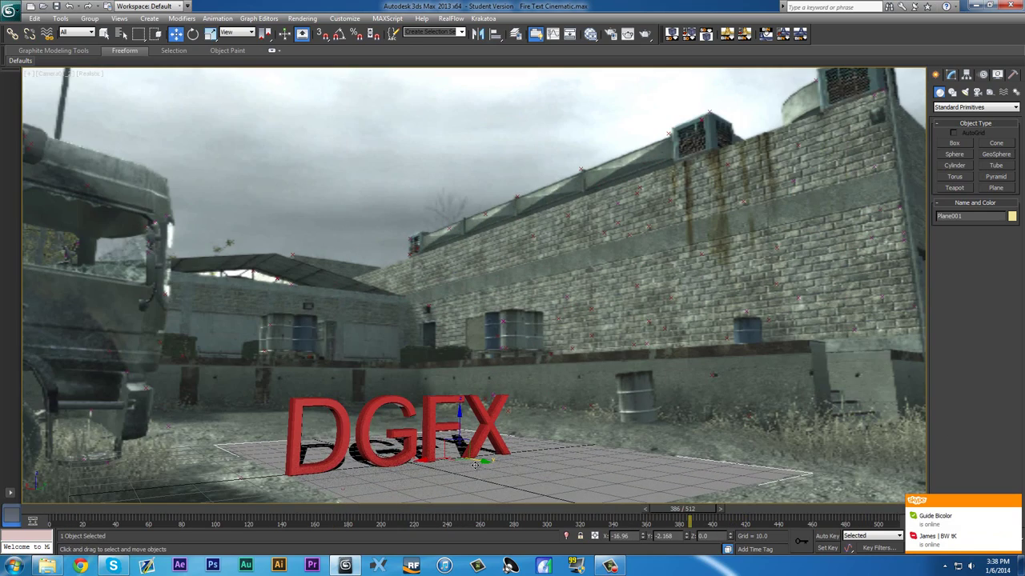
drag(475, 465, 441, 462)
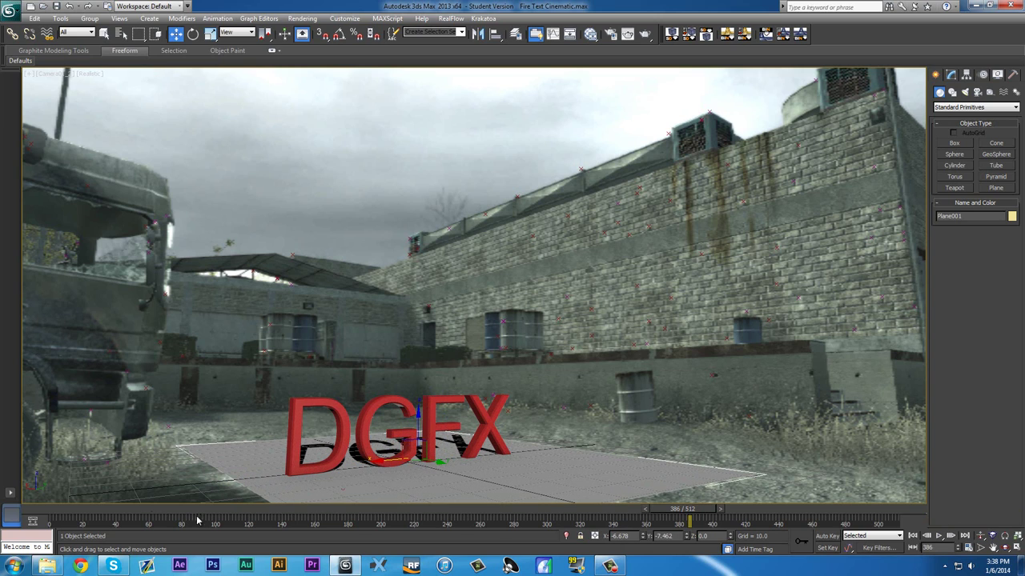
drag(89, 517, 704, 512)
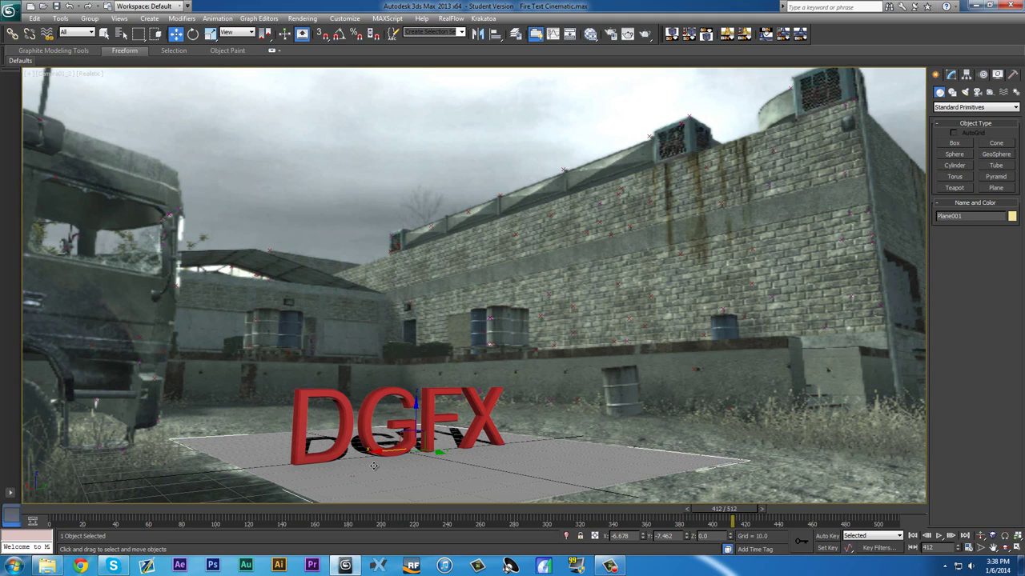
drag(429, 454, 407, 450)
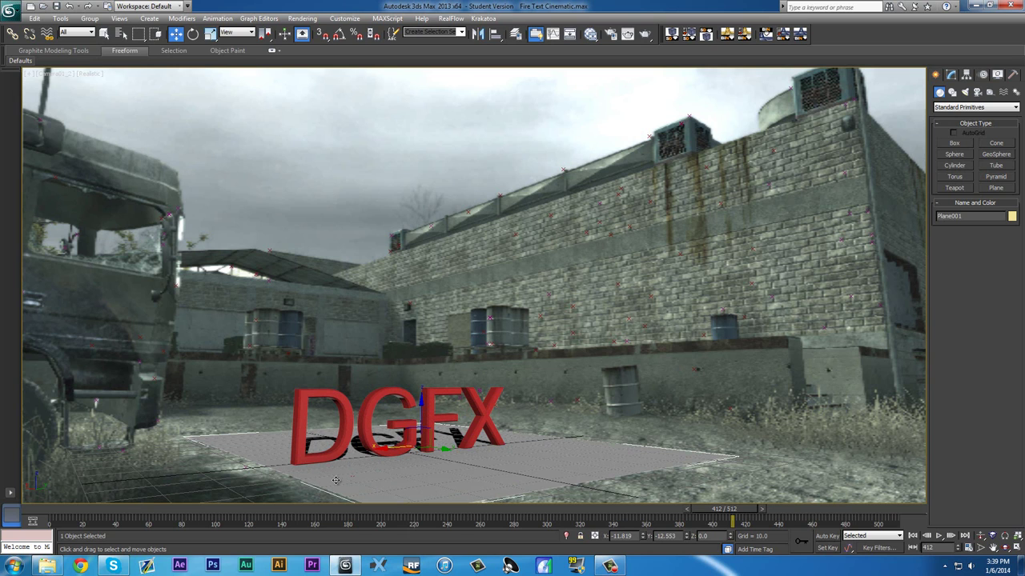
click(627, 33)
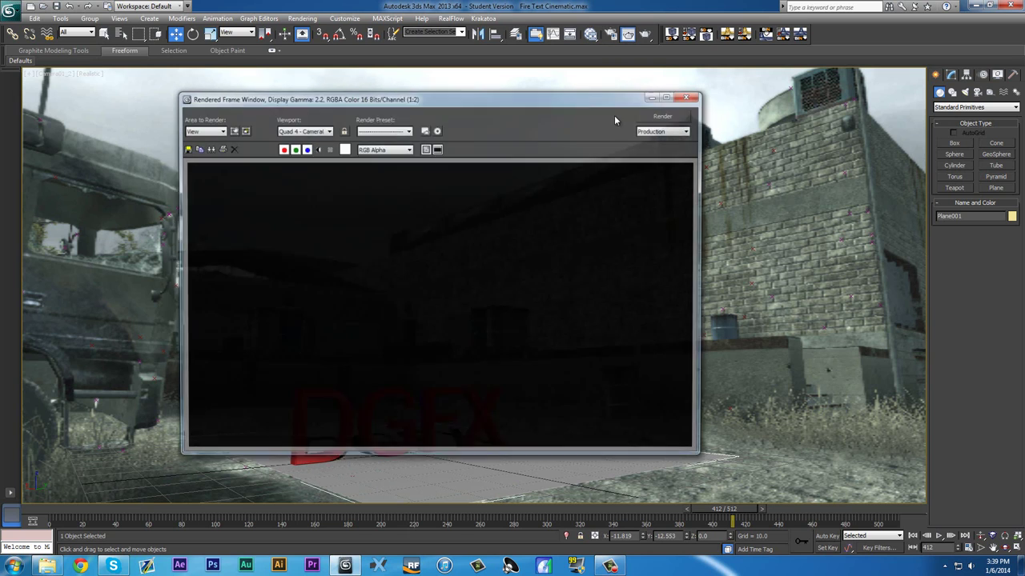
click(691, 96)
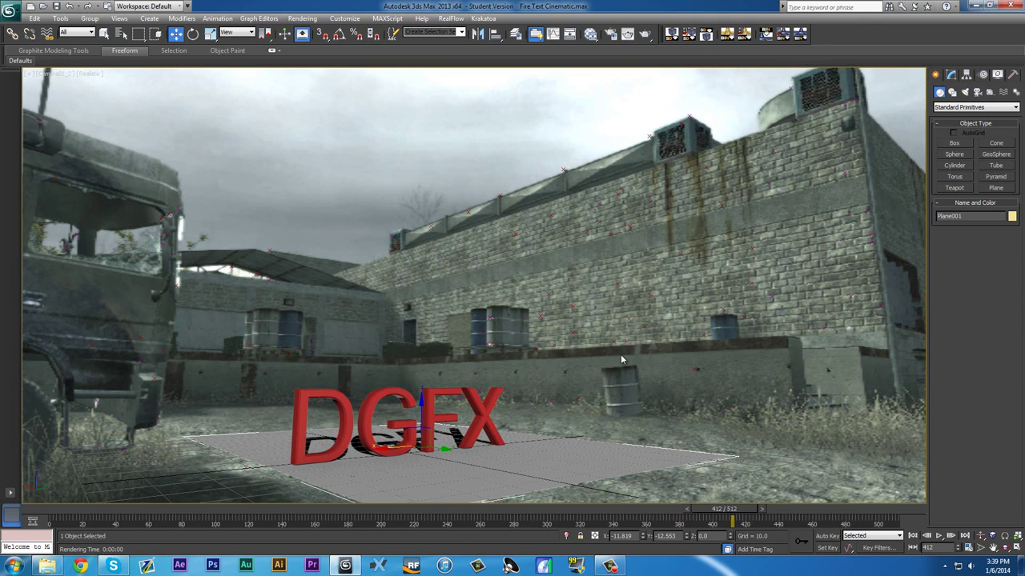
Create a Standard target spotlight aimed at the ground plane.
click(965, 92)
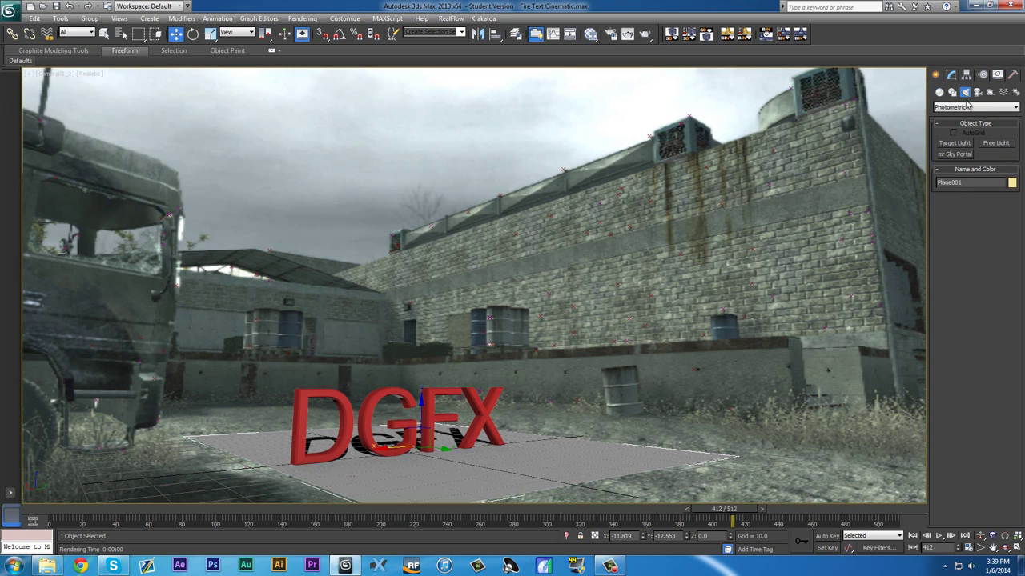
click(966, 110)
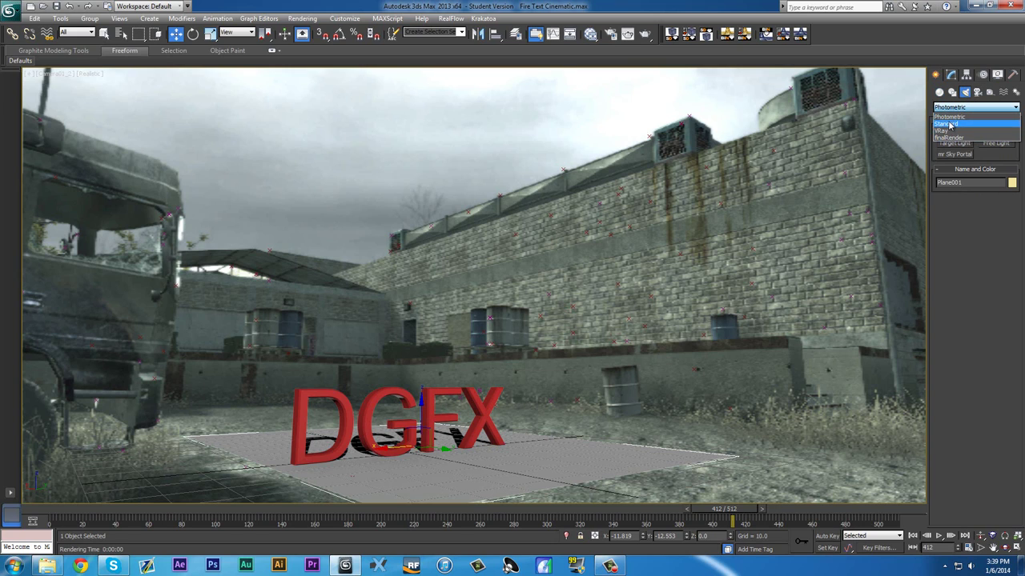
click(948, 124)
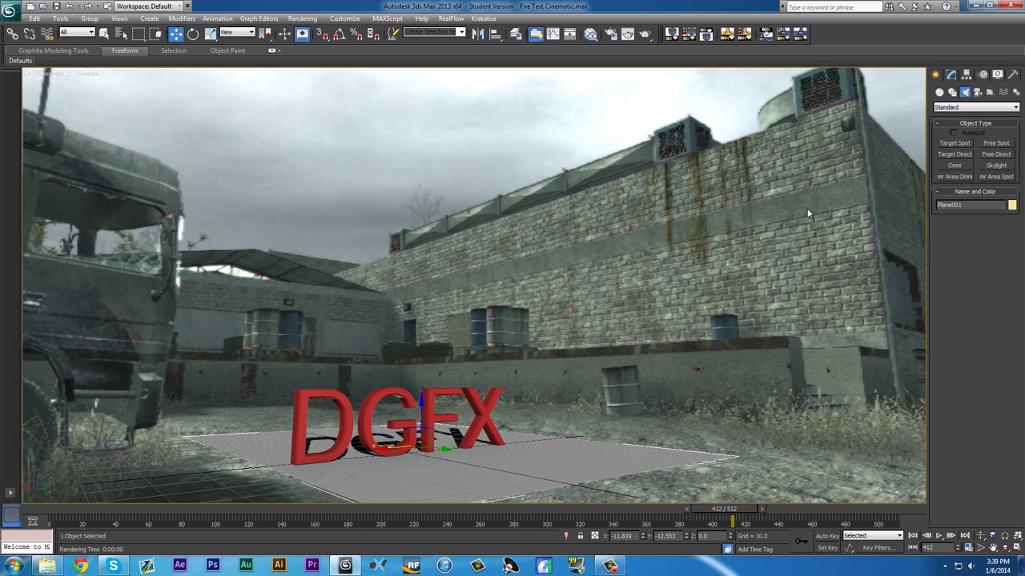
click(956, 143)
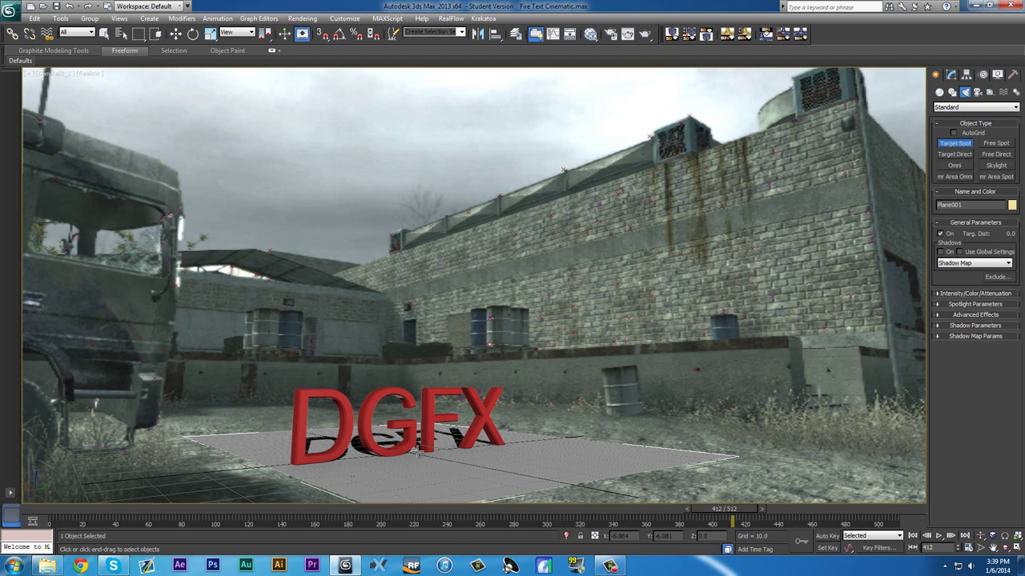
drag(417, 452, 258, 298)
key(w)
Move the spotlight near the truck and reposition its target in the Left and Top views.
drag(388, 423, 510, 482)
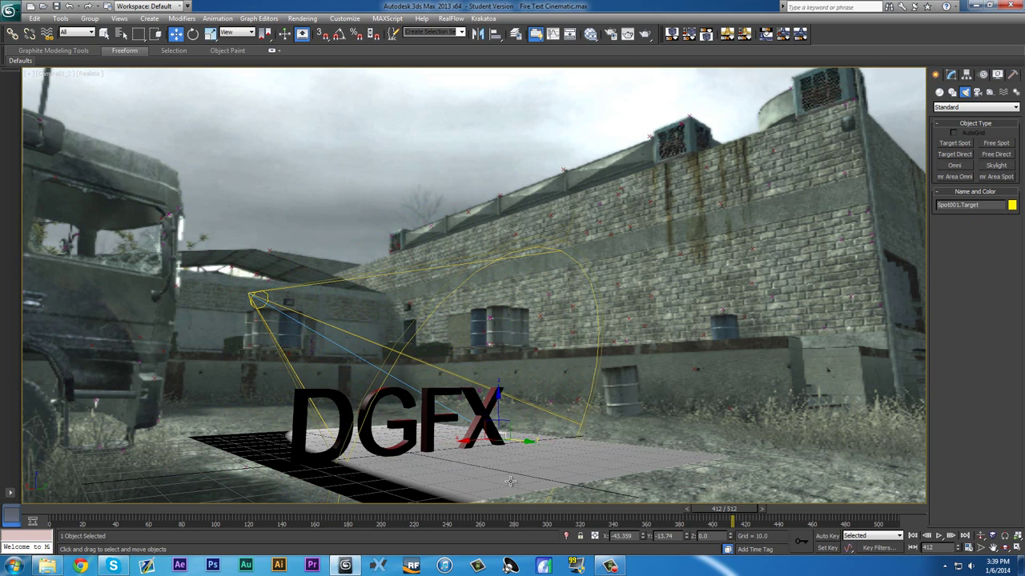
key(alt+w)
click(361, 430)
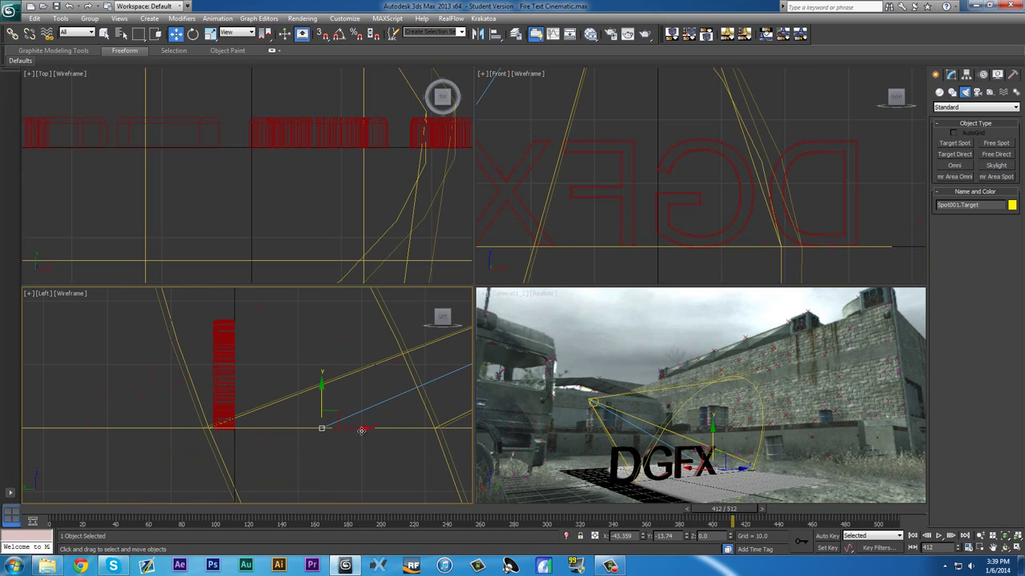
click(356, 430)
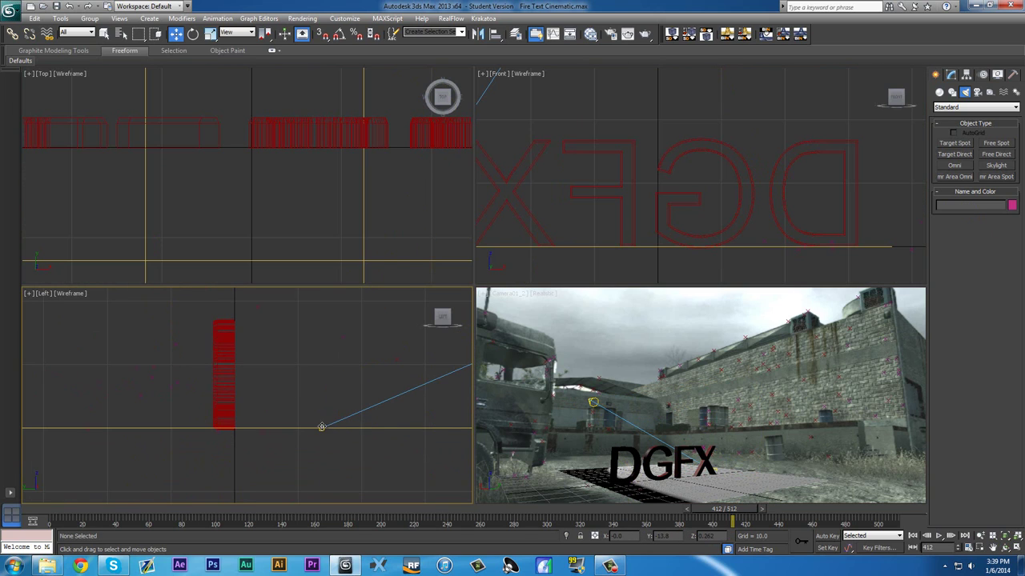
click(321, 426)
drag(321, 426, 227, 428)
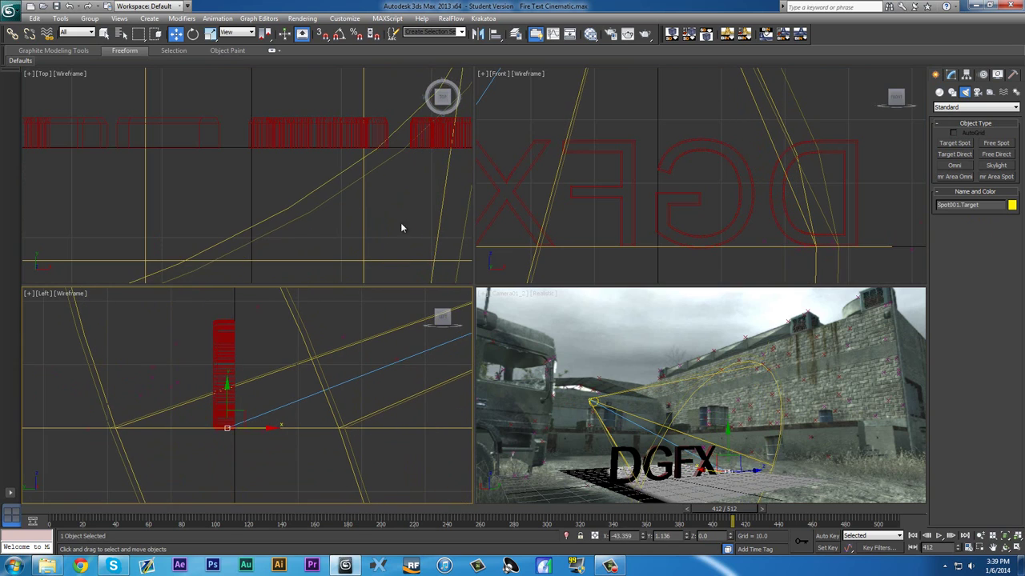
scroll(400, 222, down, 5)
drag(164, 174, 225, 173)
click(629, 341)
Raise the spotlight up and left above the scene and shift it along X.
key(alt+w)
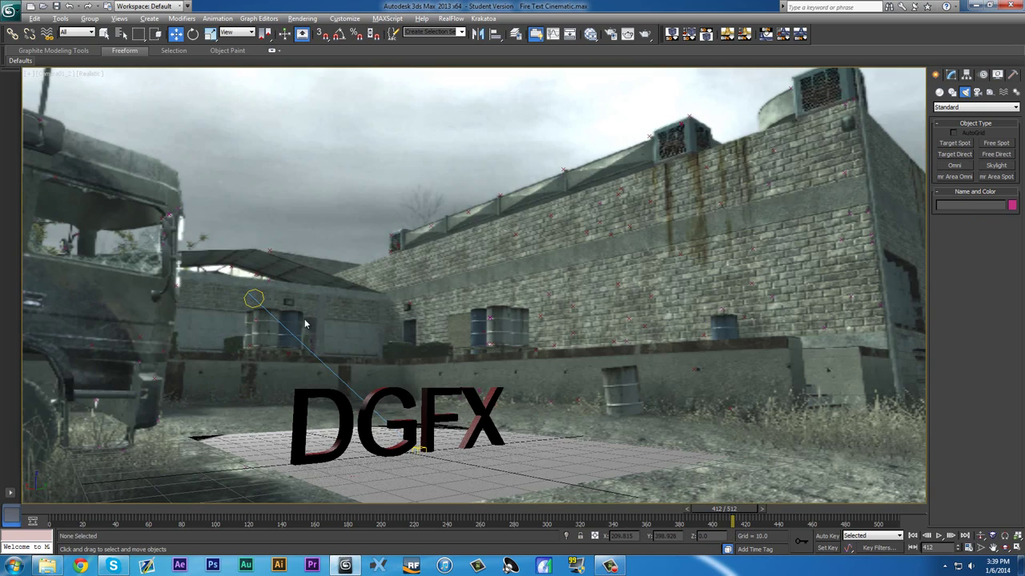
click(251, 298)
drag(252, 277, 103, 105)
key(alt+w)
key(alt+w)
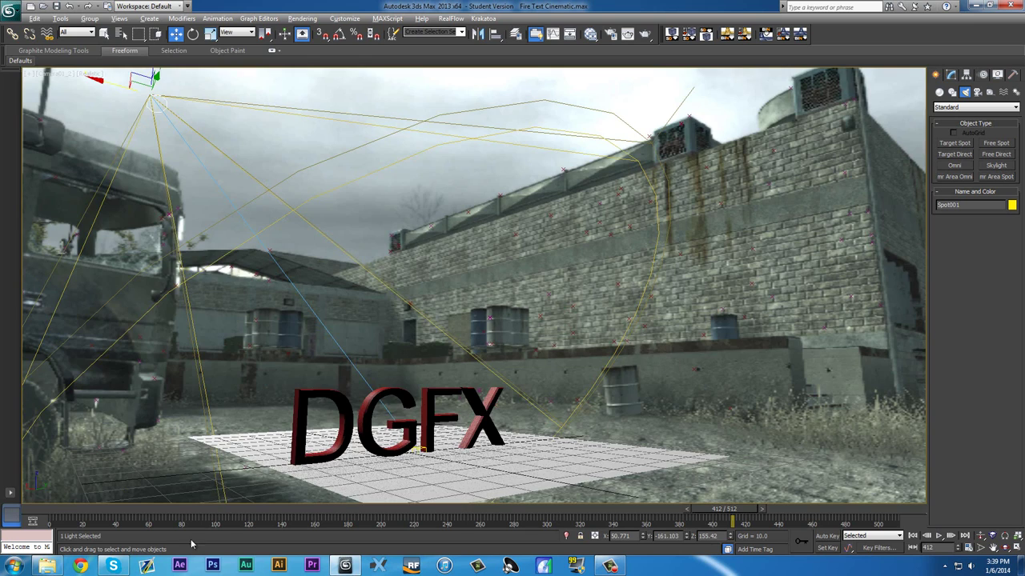
drag(725, 509, 69, 513)
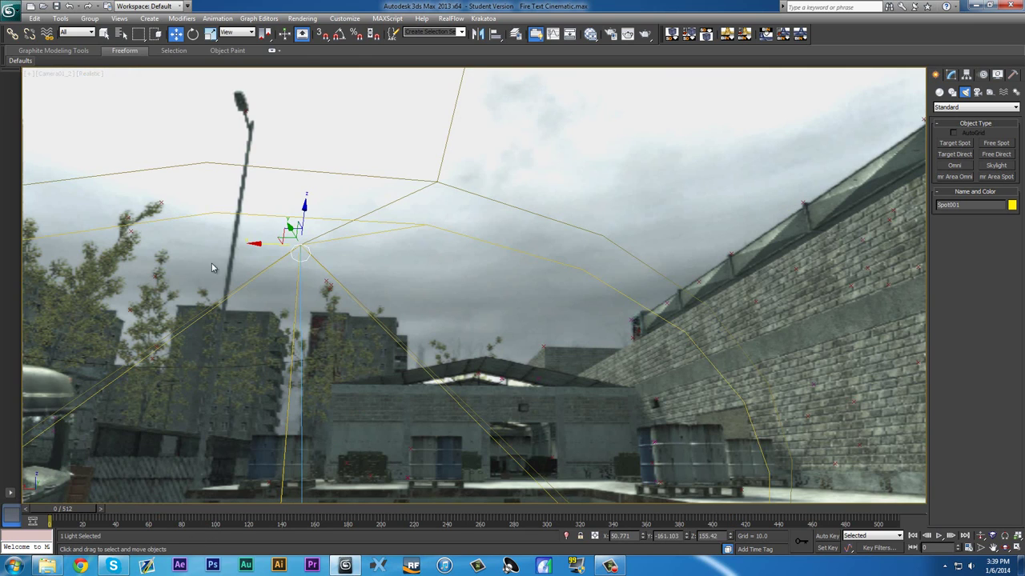
drag(254, 243, 207, 94)
key(alt+w)
Refine the spotlight's height and position in the Left and Top views to re-aim its cone.
key(z)
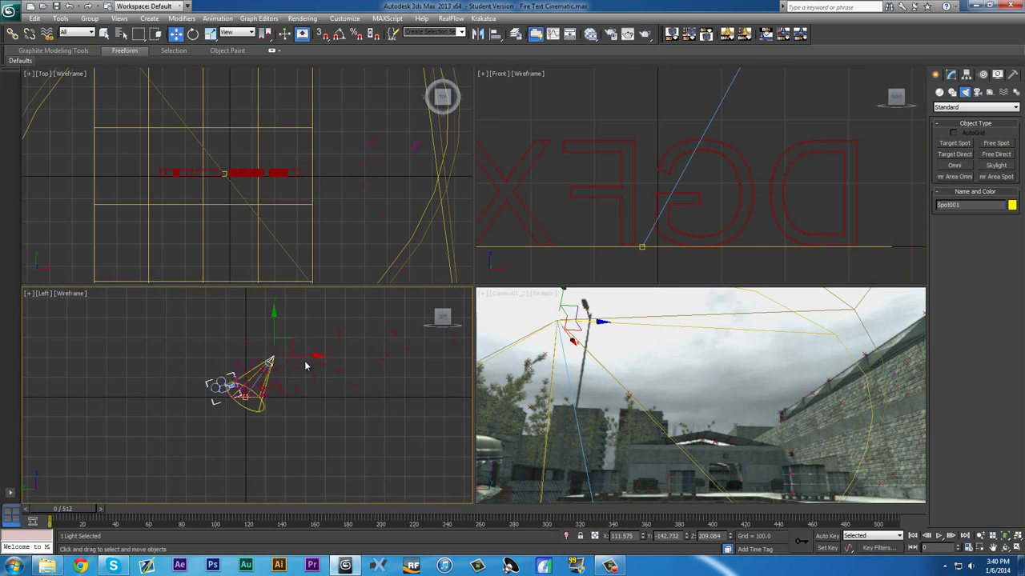
scroll(305, 366, up, 5)
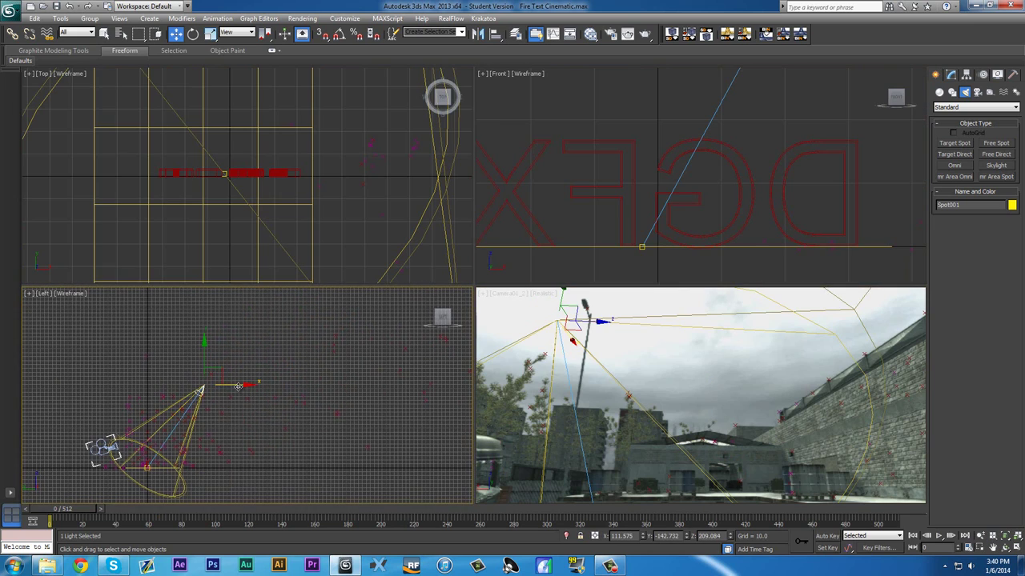
drag(238, 387, 412, 389)
middle_drag(412, 389, 343, 445)
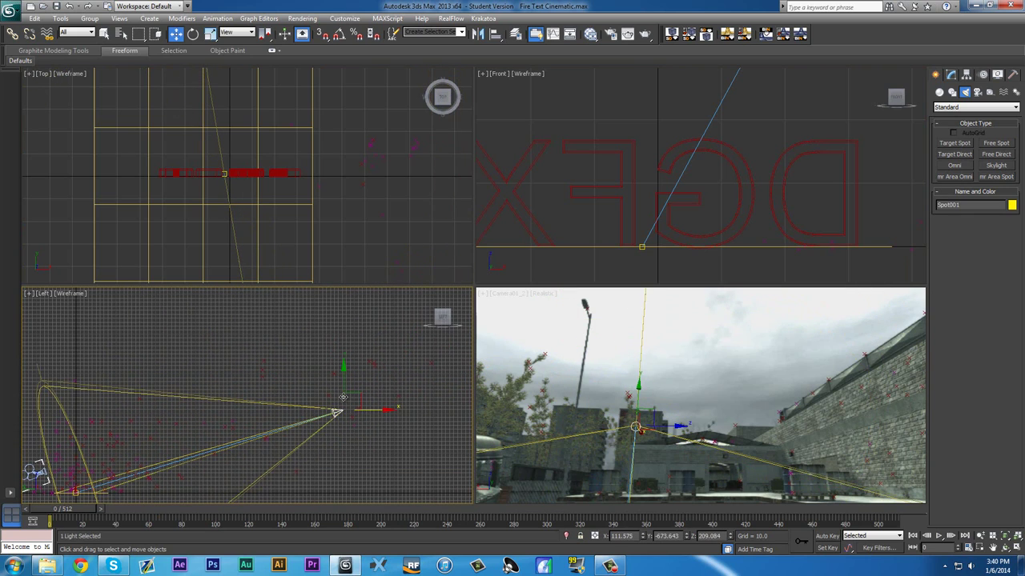
drag(338, 411, 333, 382)
key(z)
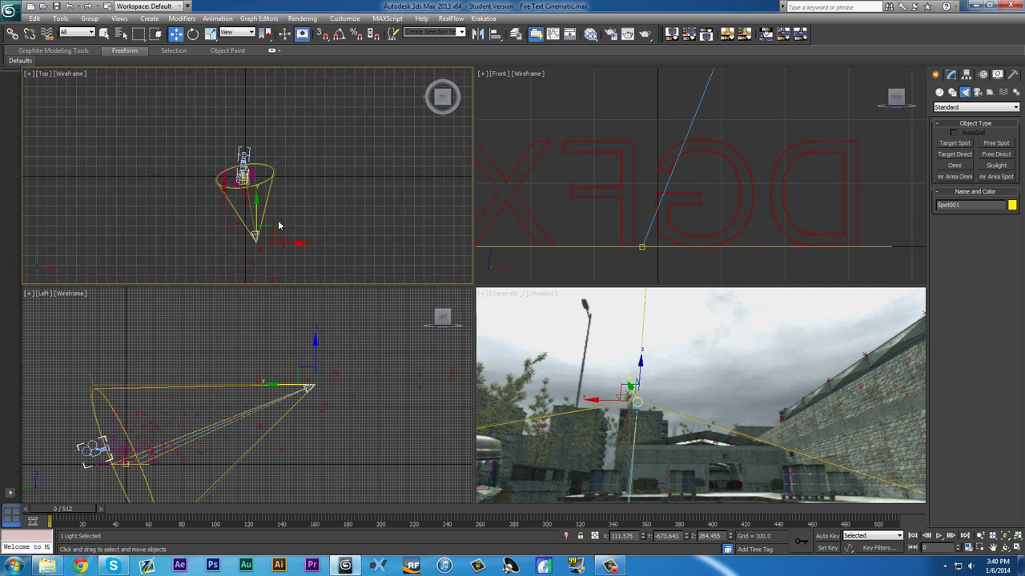
middle_drag(274, 213, 273, 172)
drag(243, 156, 240, 174)
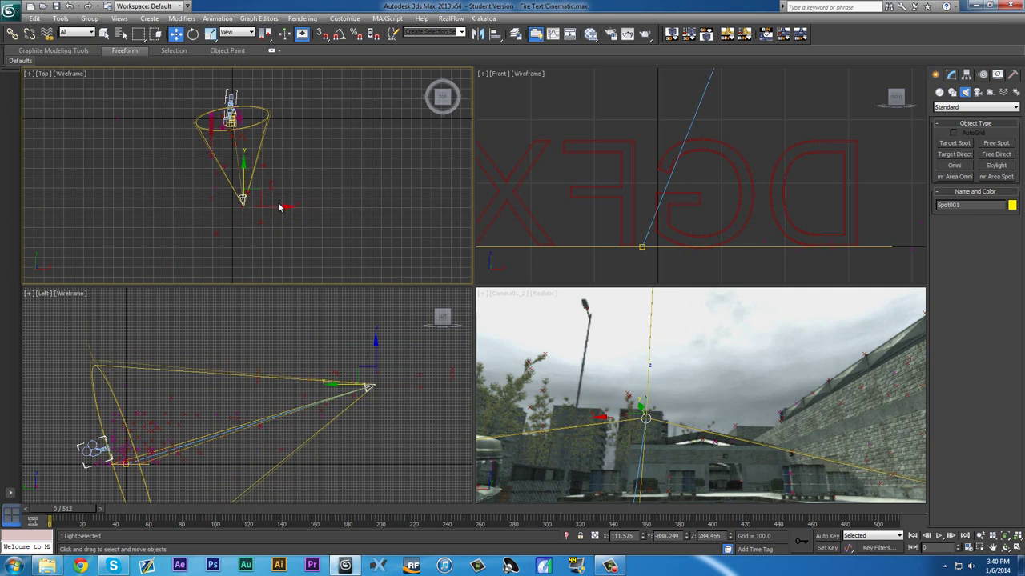
drag(279, 207, 330, 209)
Raise the spotlight higher above the scene and scrub the timeline to frame 417.
click(378, 357)
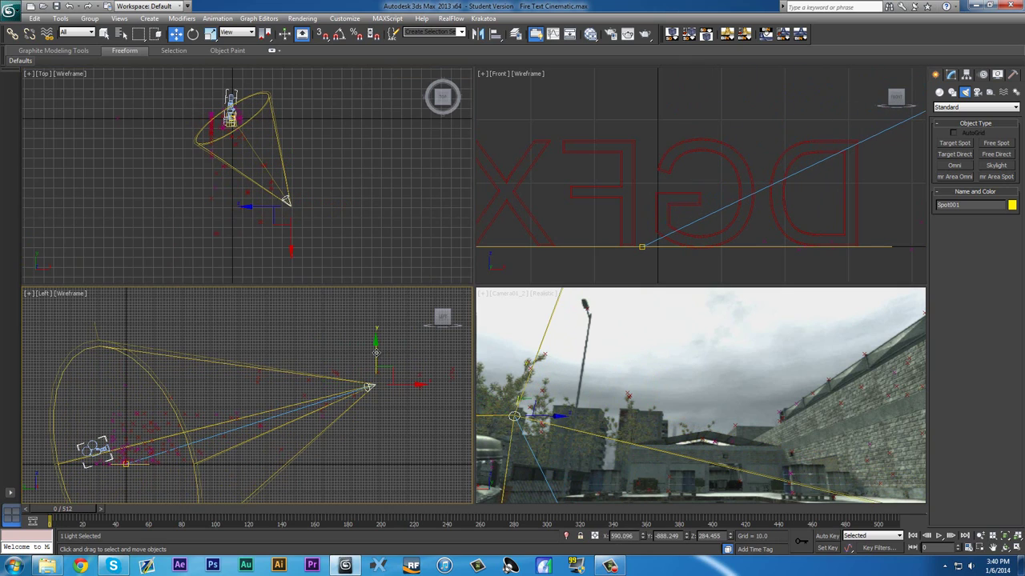
drag(376, 353, 402, 386)
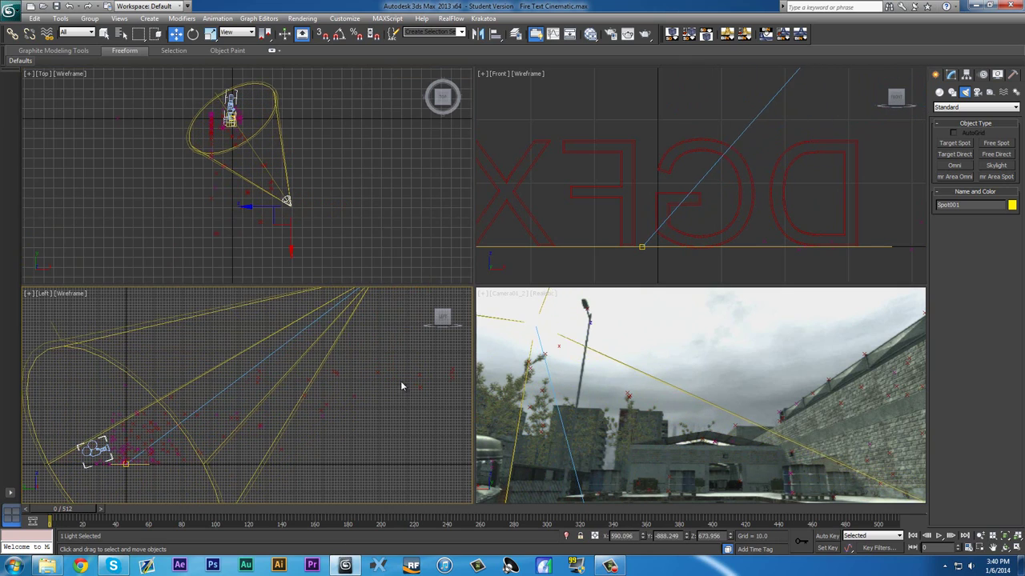
click(507, 405)
key(alt+w)
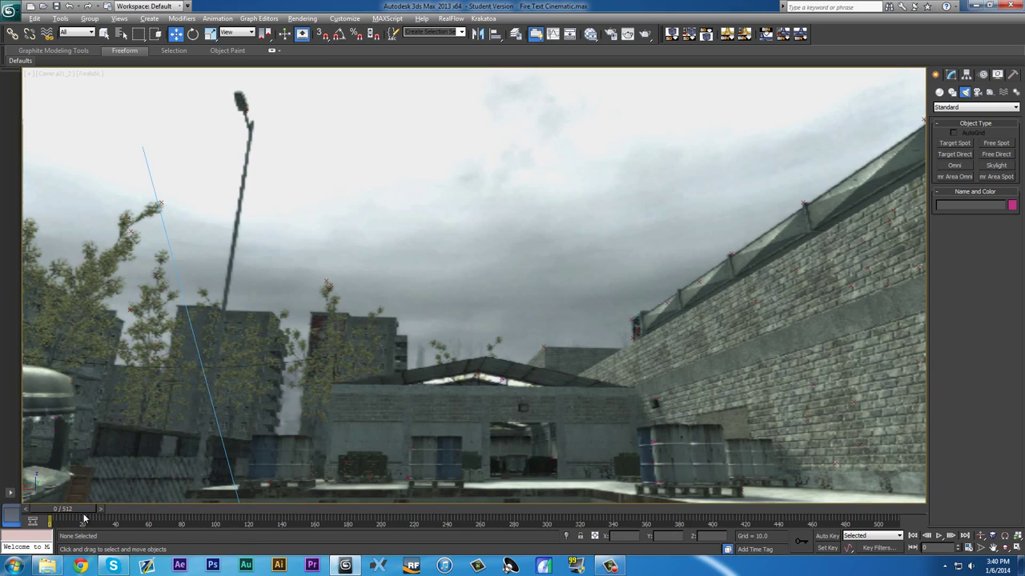
drag(62, 509, 157, 509)
drag(338, 494, 726, 494)
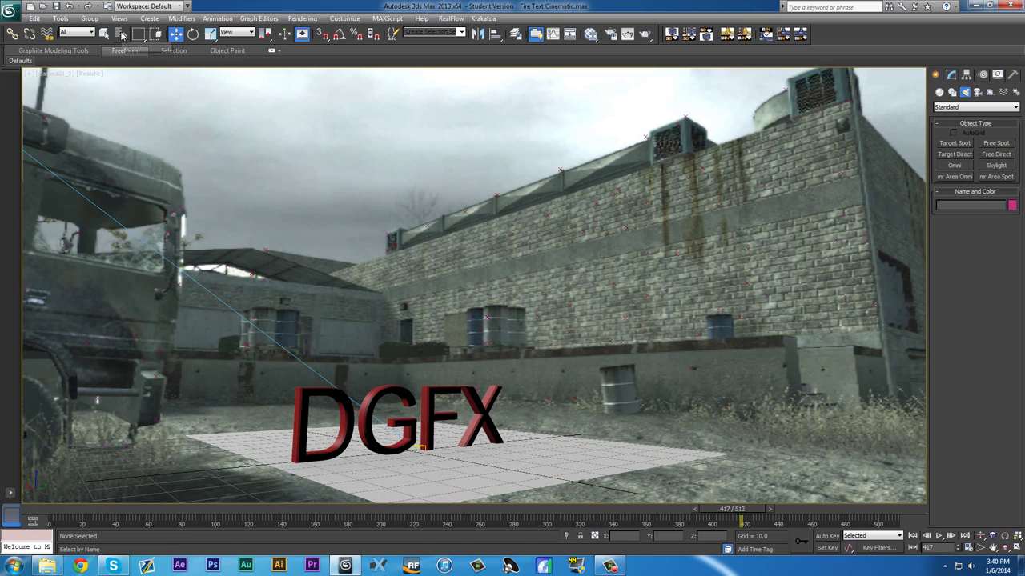
Select Spot001 and turn on its Shadow Map shadows.
key(h)
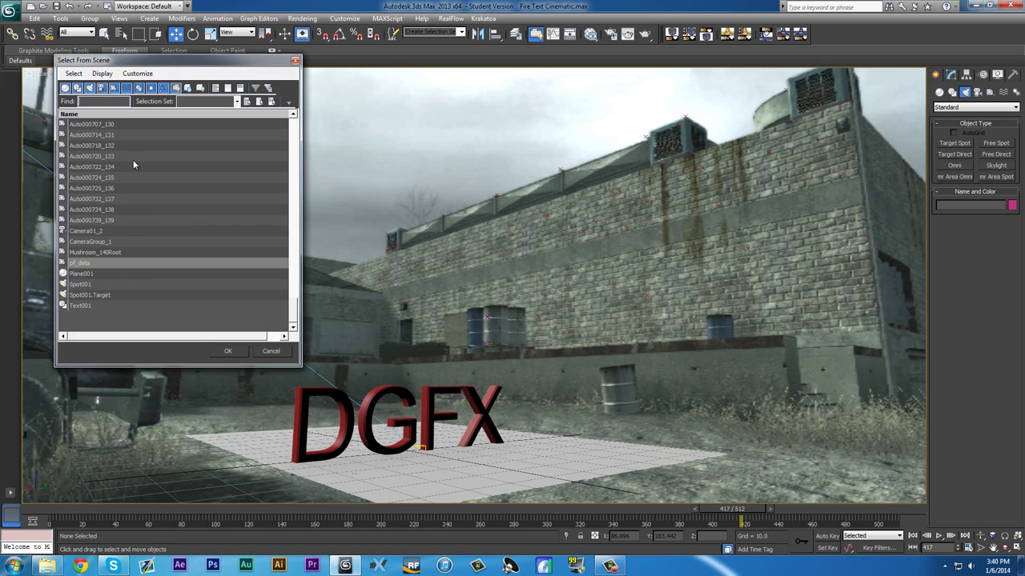
click(89, 284)
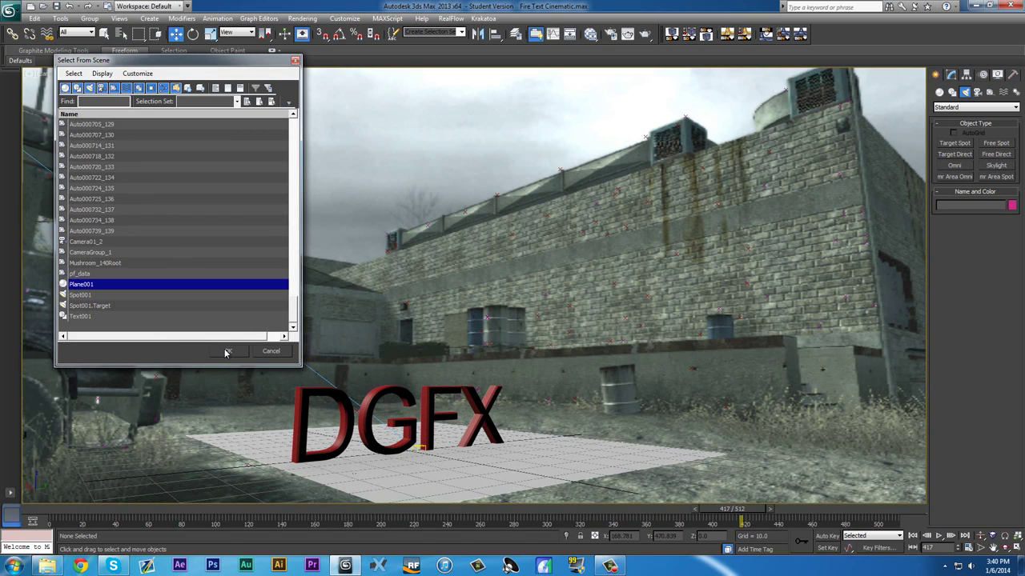
click(90, 294)
click(227, 353)
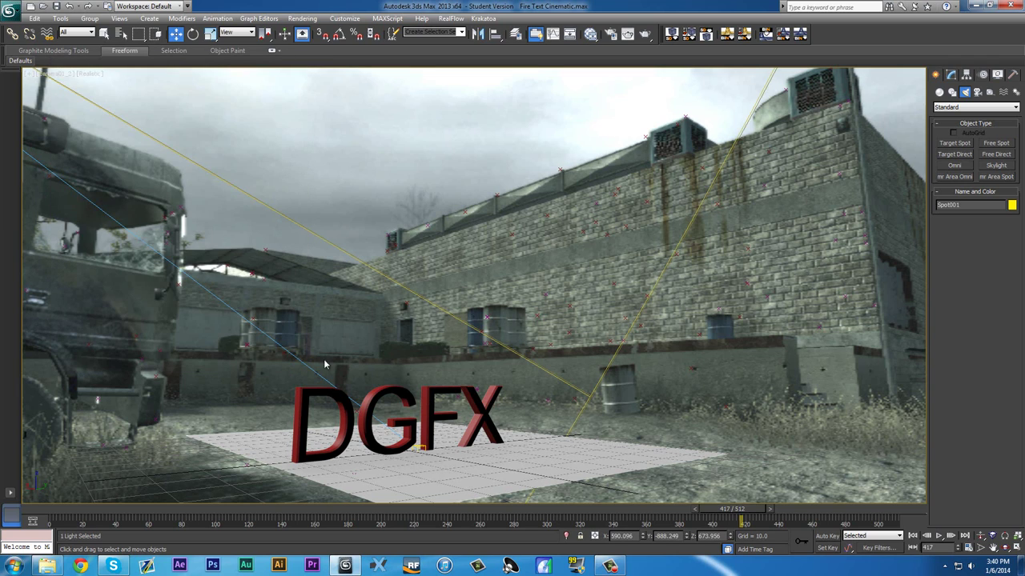
click(952, 77)
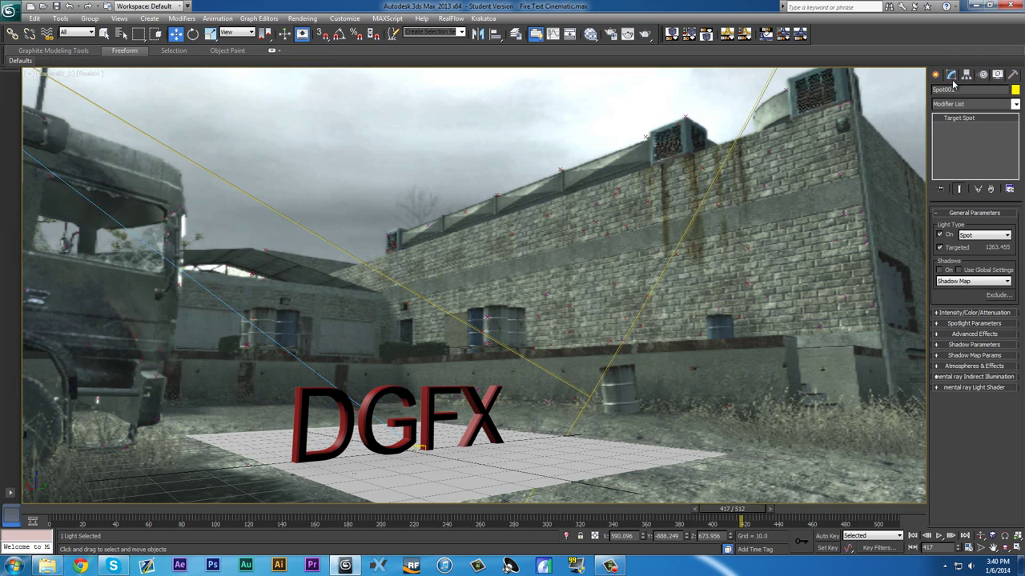
click(940, 269)
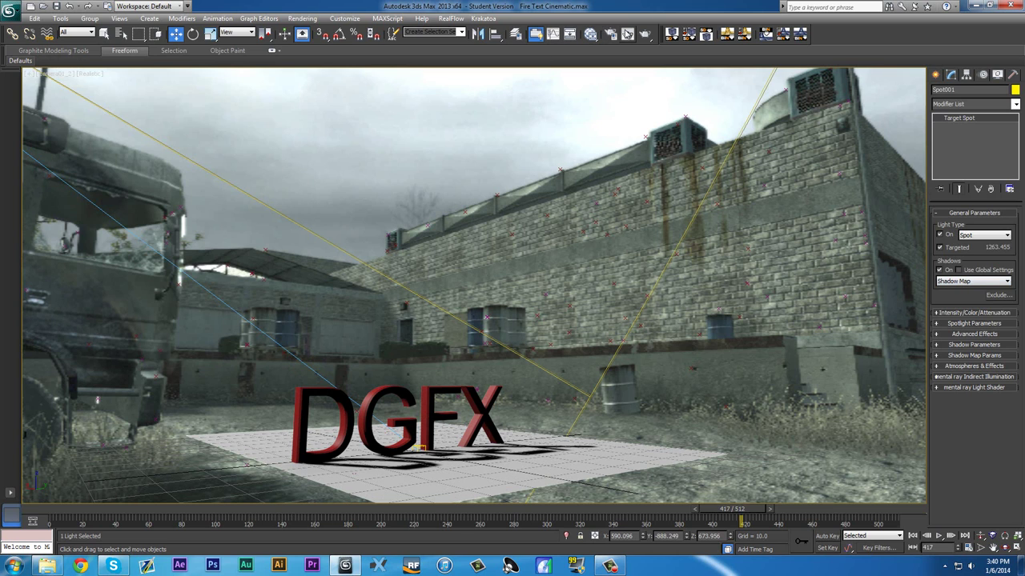
Test-render the camera view at frame 417 to check the DGFX shadow.
click(628, 34)
click(667, 115)
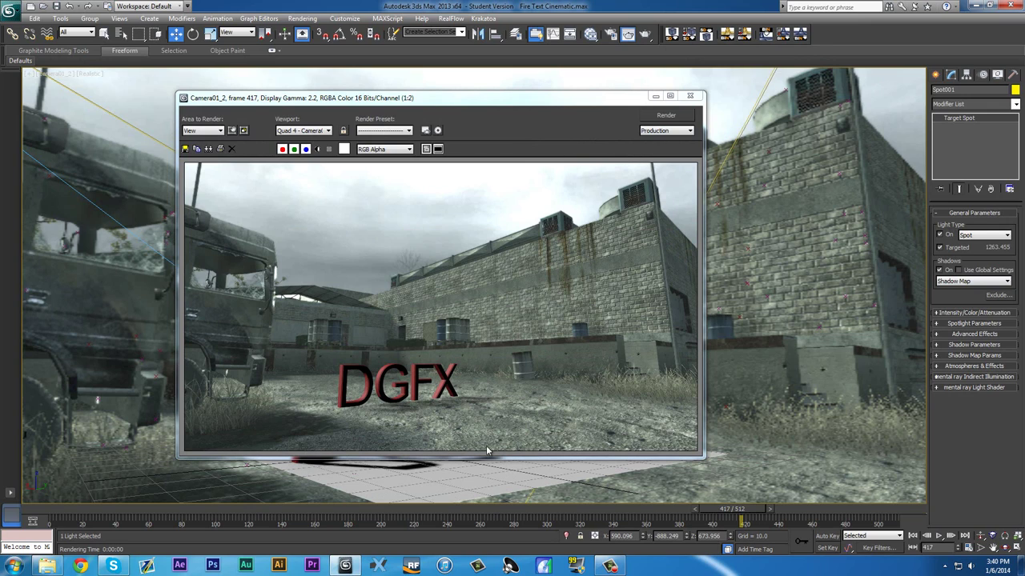
click(698, 97)
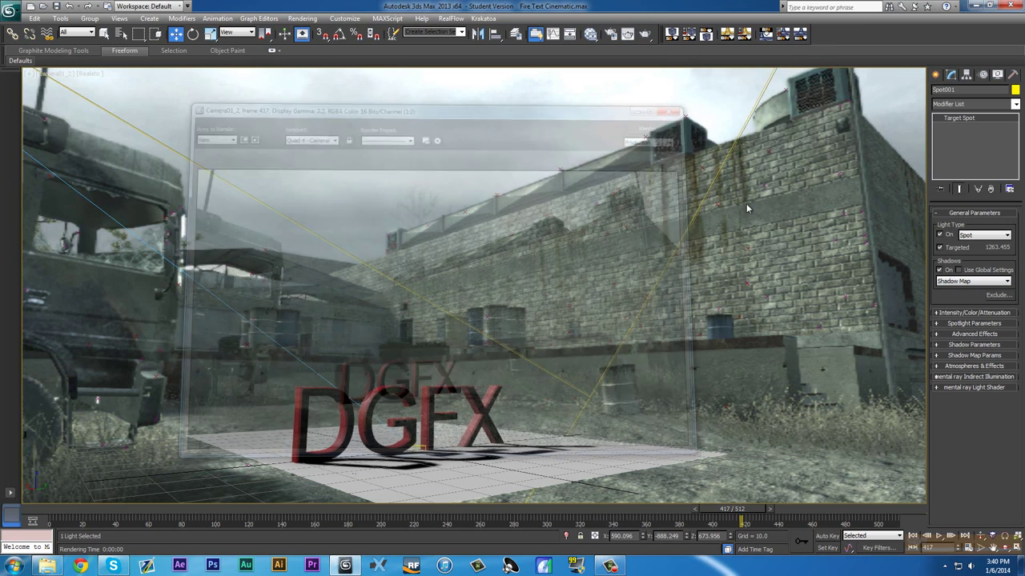
Raise Spot001's intensity multiplier to 2.0.
click(943, 313)
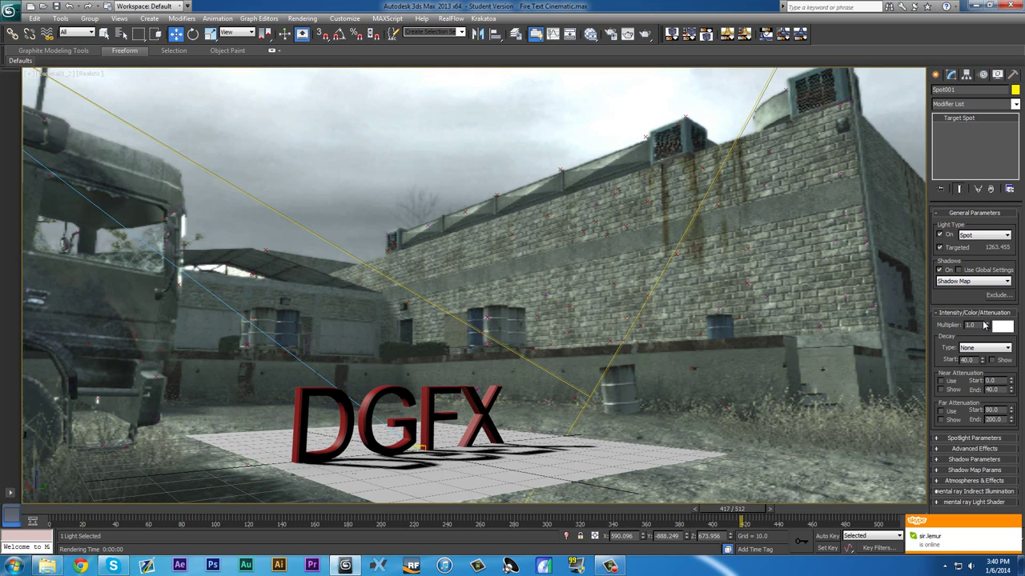
drag(986, 325, 986, 319)
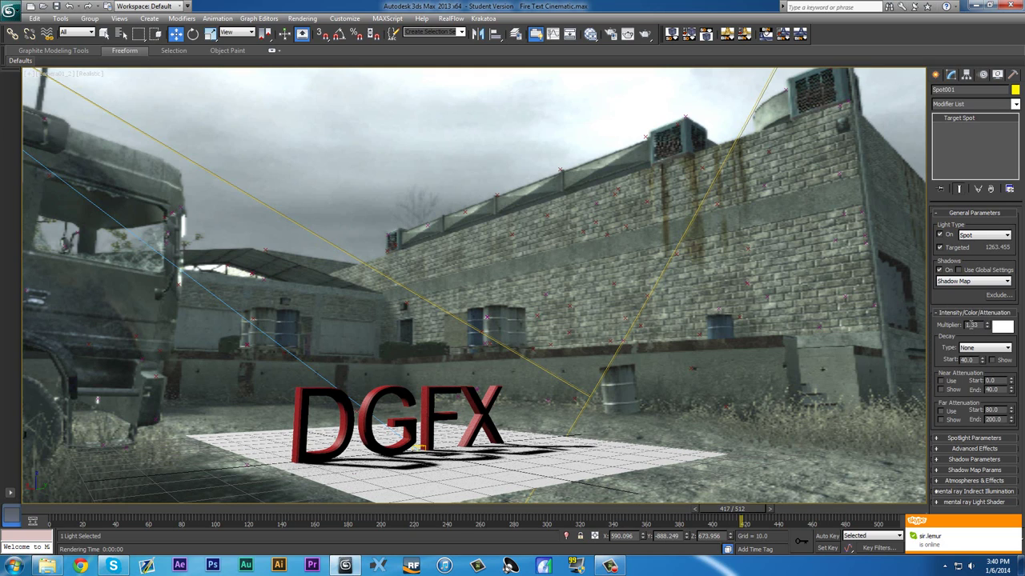
key(Return)
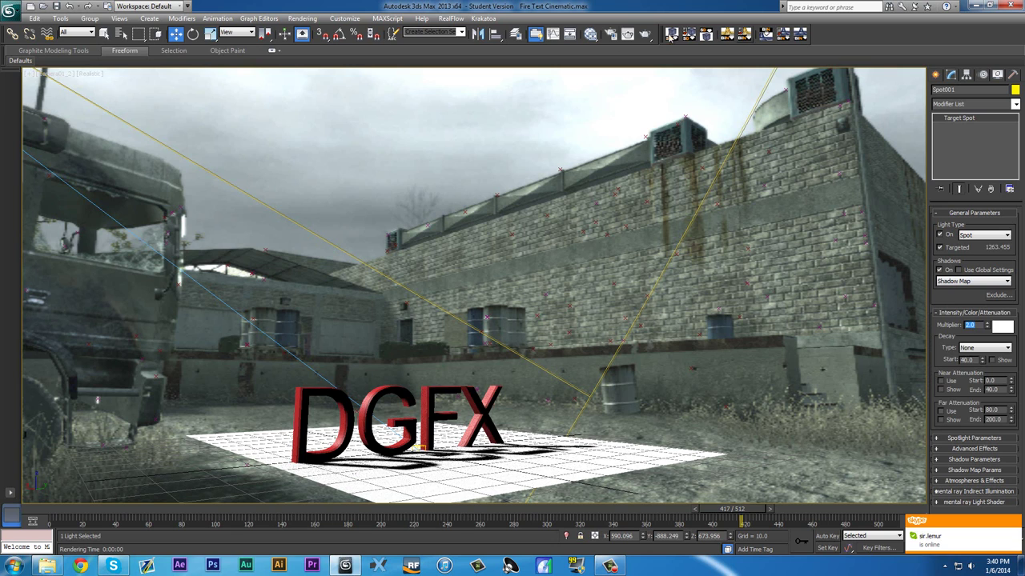
Test-render the camera view with the brighter light, then reset the multiplier to 1.0.
click(628, 33)
click(658, 121)
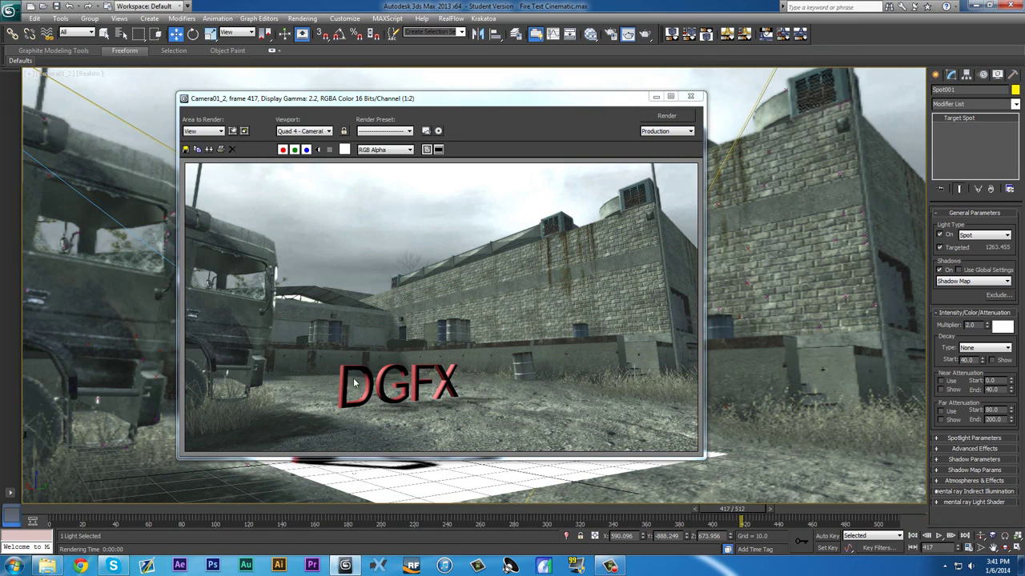
click(690, 96)
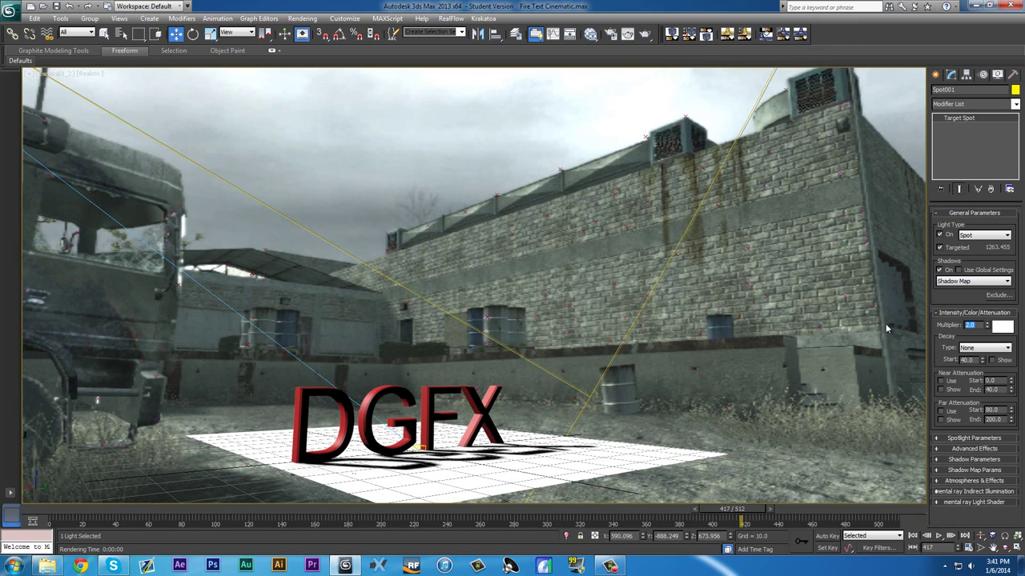
text(1)
key(Return)
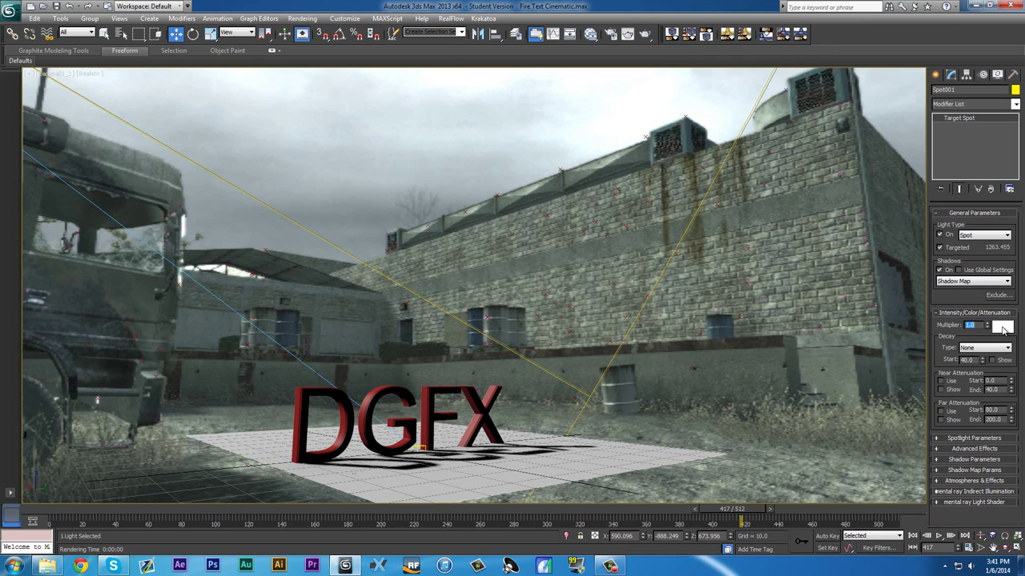
Set the spotlight colour to a slightly lightened pale blue-grey sampled from the sky at frame 12.
click(1003, 331)
drag(320, 40, 644, 259)
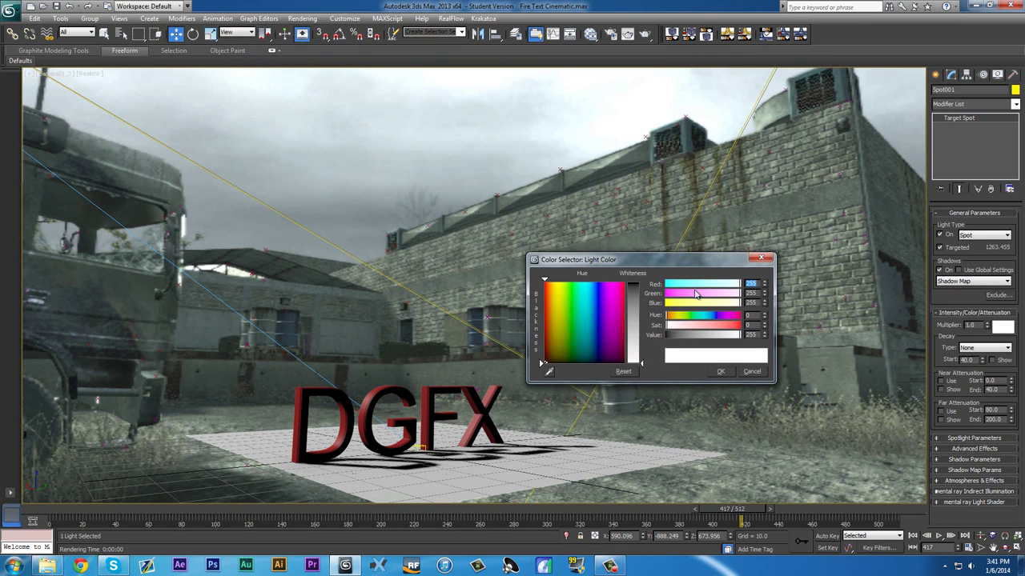
drag(376, 509, 85, 524)
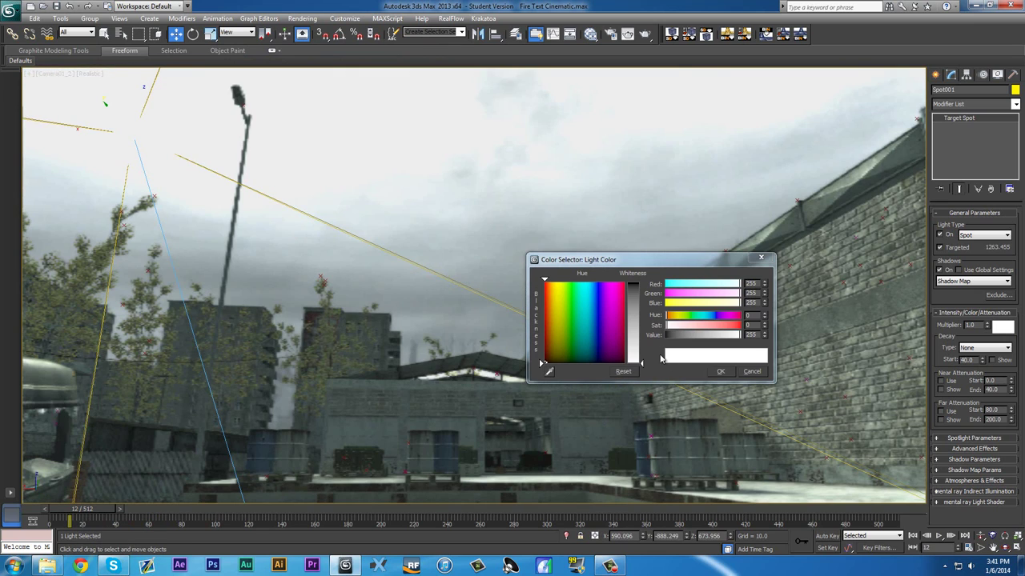
click(549, 372)
click(157, 197)
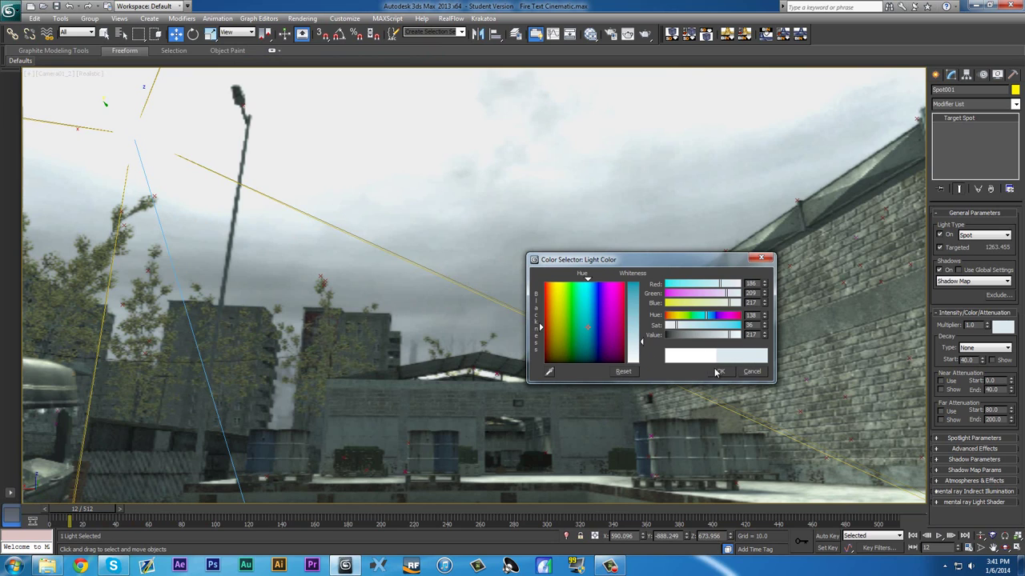
drag(642, 344, 645, 347)
click(721, 373)
Return to frame 409 and render the camera view to check the tinted light.
drag(79, 510, 759, 491)
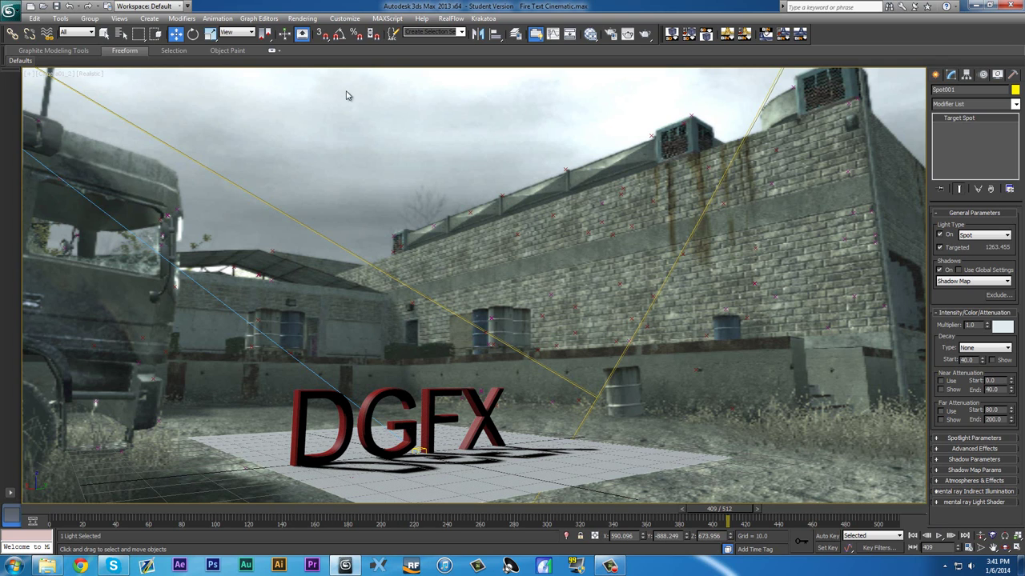
click(628, 34)
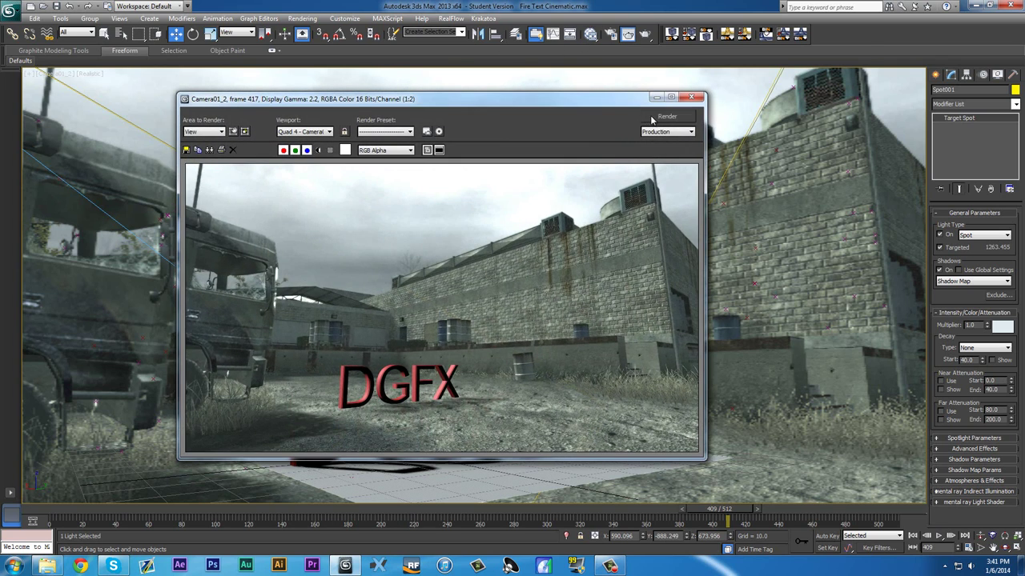
click(652, 118)
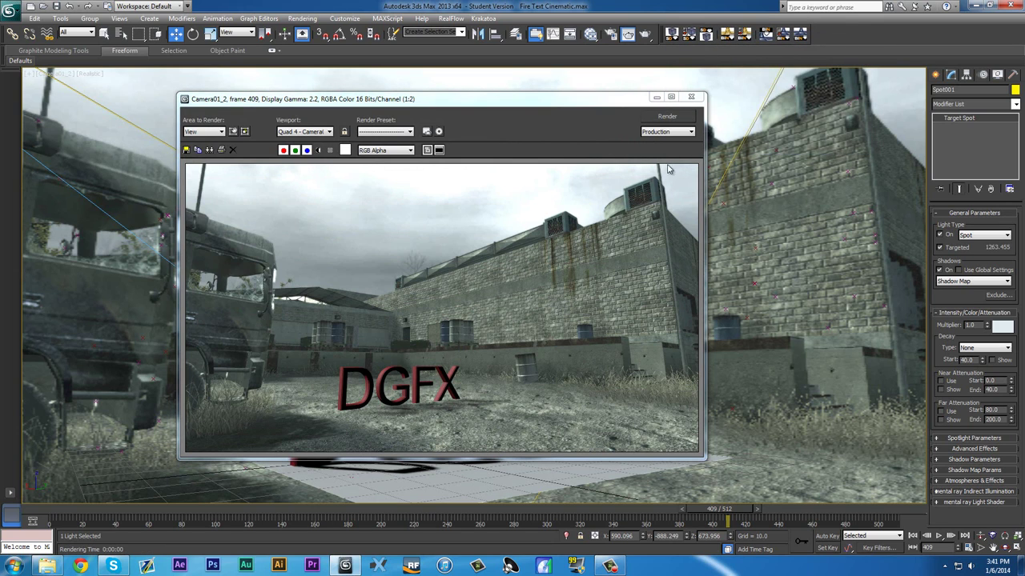
click(691, 97)
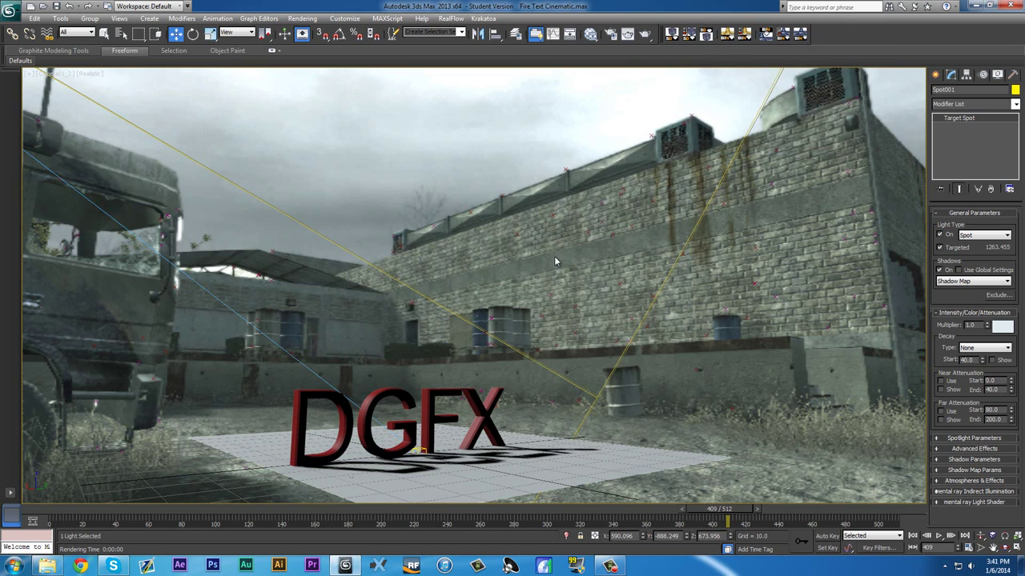
click(935, 73)
click(952, 75)
Place a Skylight in the scene.
click(937, 74)
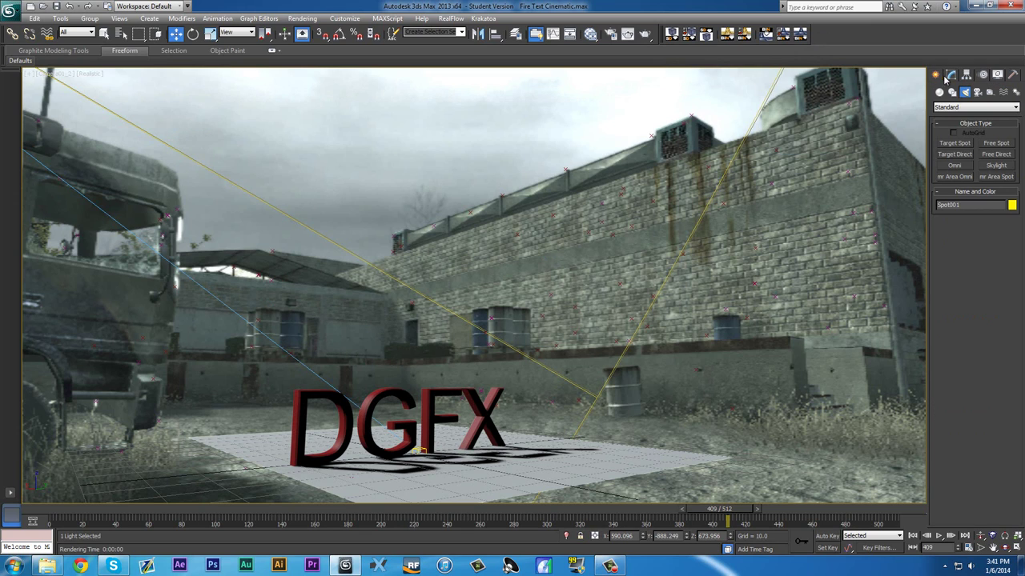
click(999, 166)
click(463, 470)
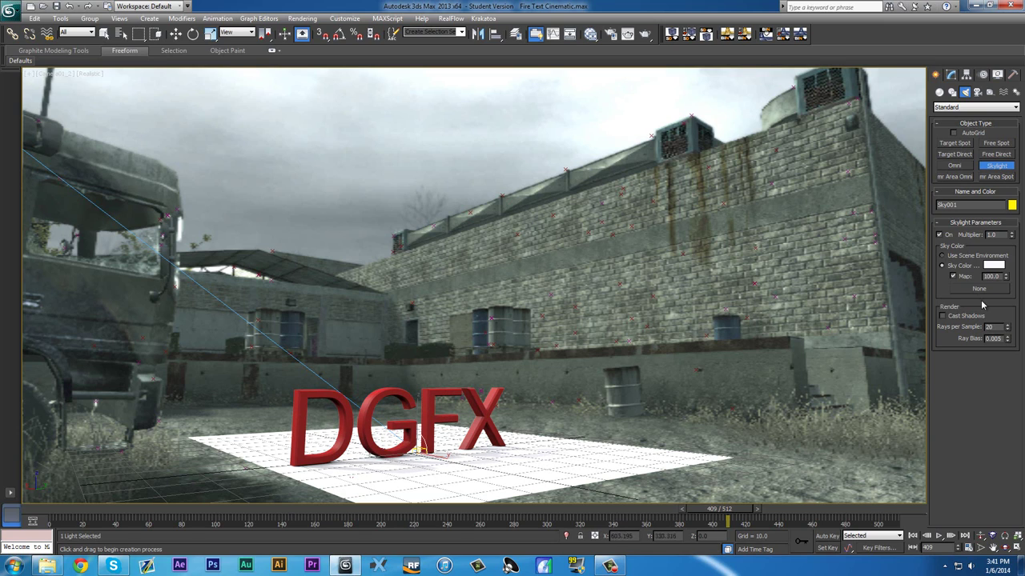
Give the skylight a dark grey-blue sky colour sampled from the wall, enable cast shadows, and render.
click(990, 266)
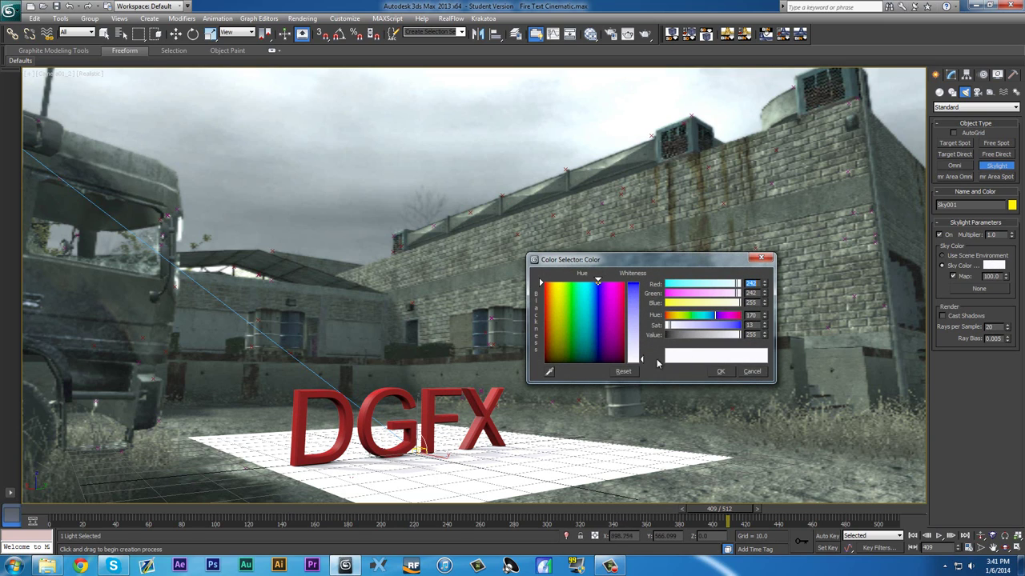
click(549, 371)
click(321, 235)
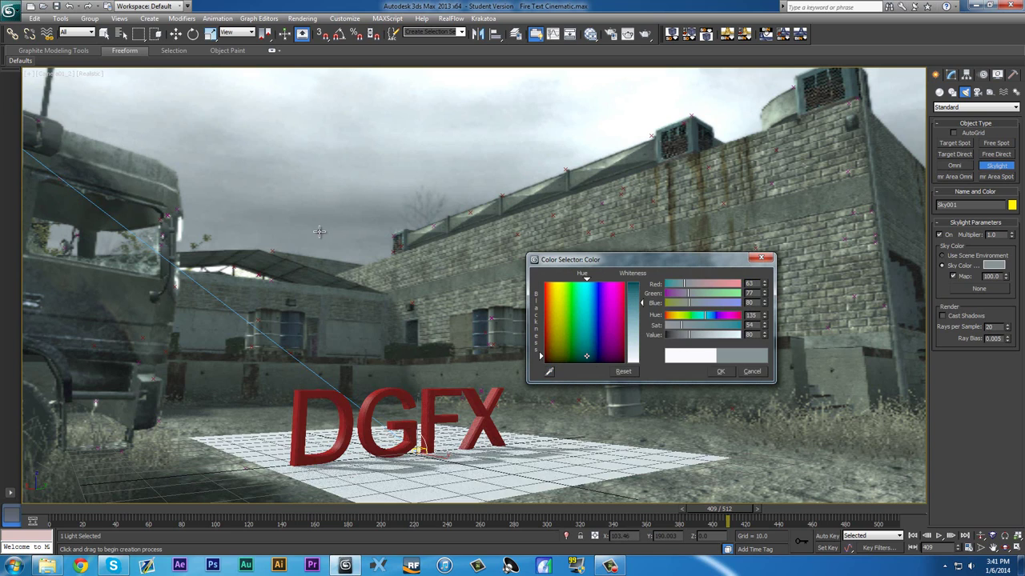
click(719, 372)
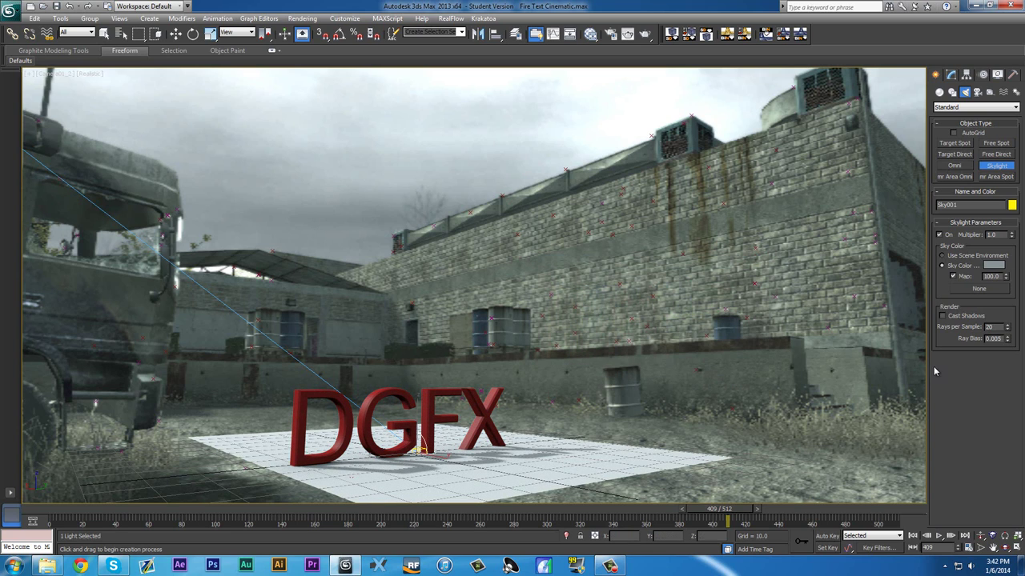
click(944, 316)
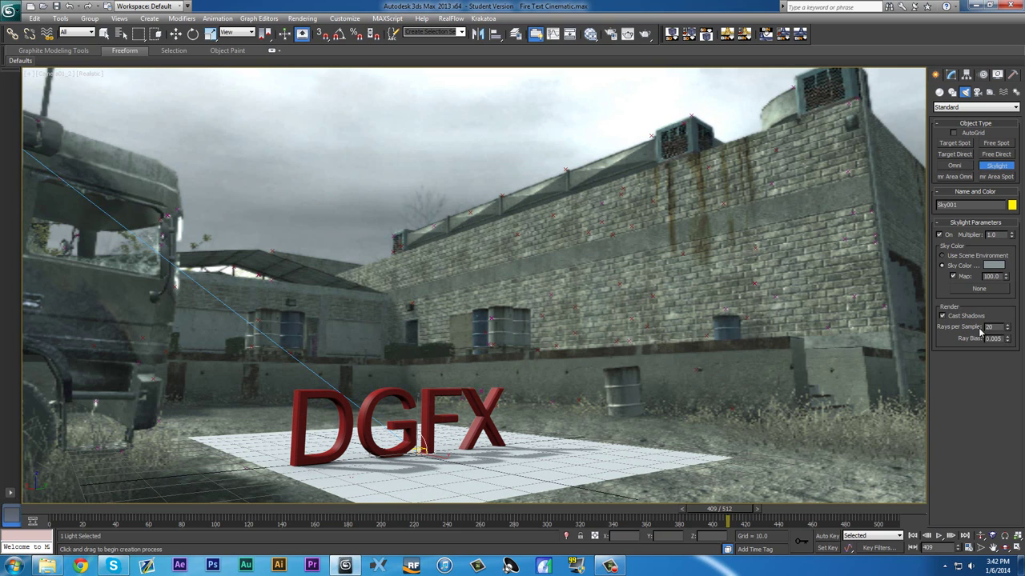
click(628, 33)
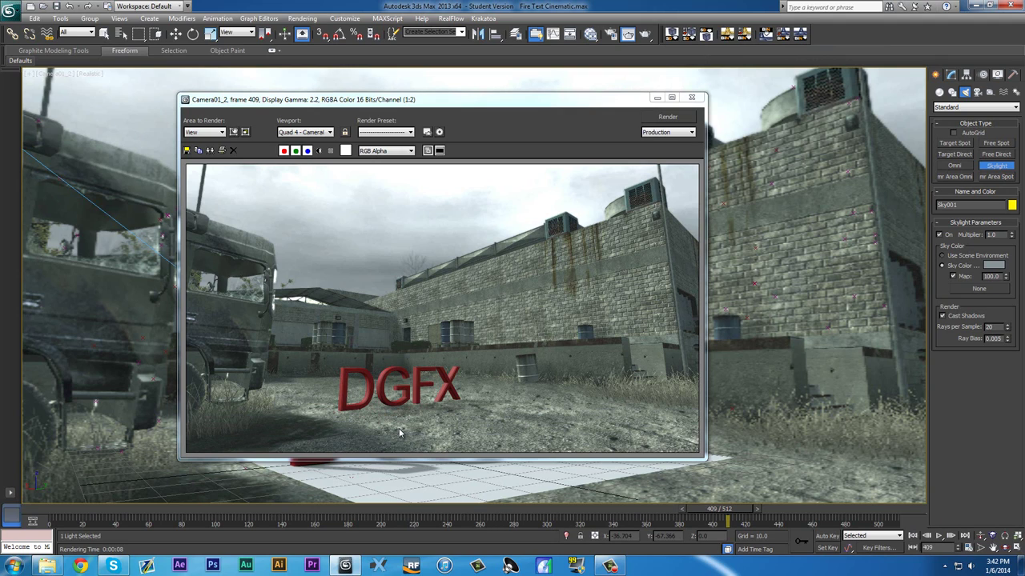
Set Sky001's multiplier to 0.5 and re-render frame 409 from the camera.
click(692, 97)
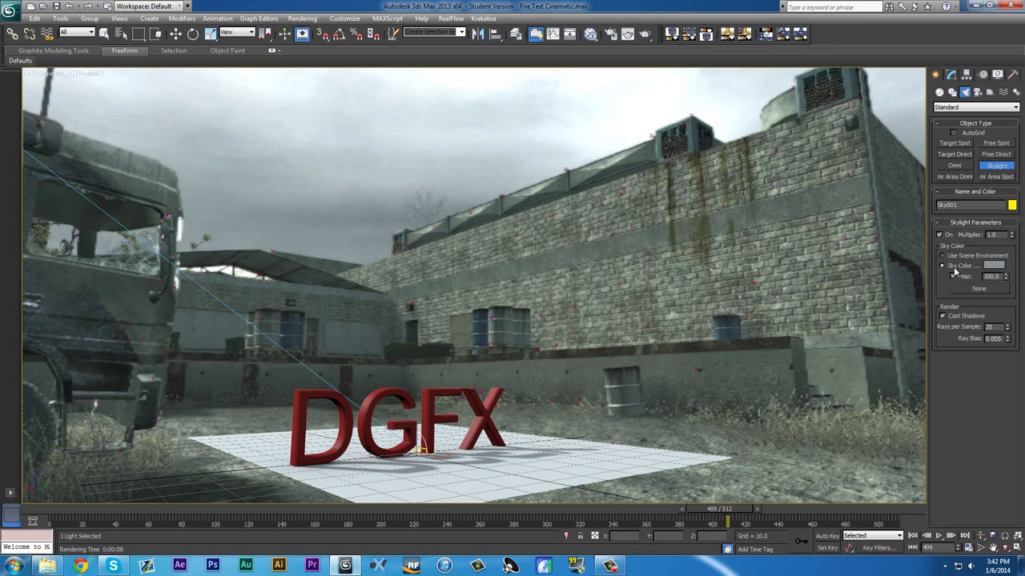
double_click(999, 235)
text(0.5)
key(Return)
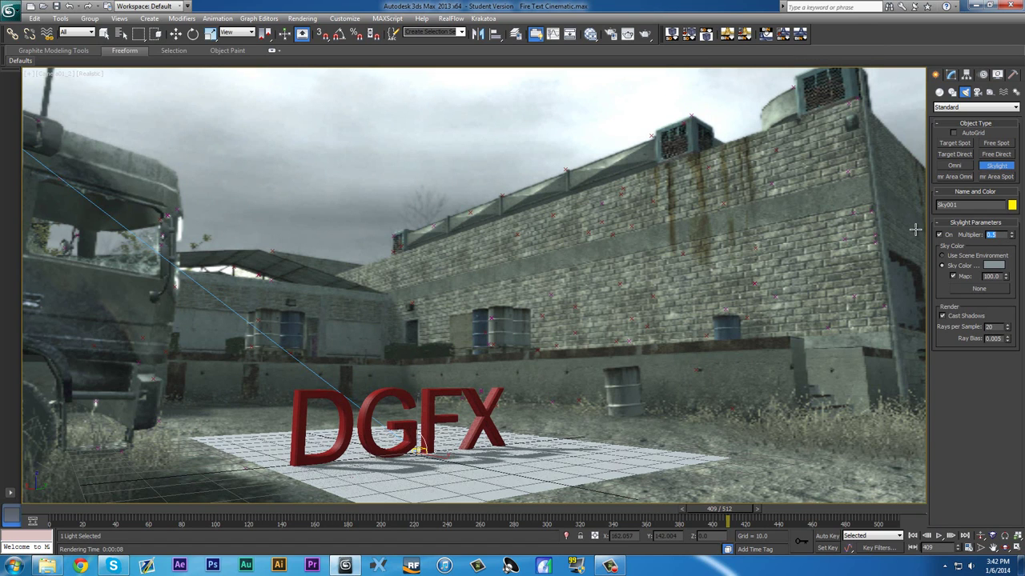
click(627, 34)
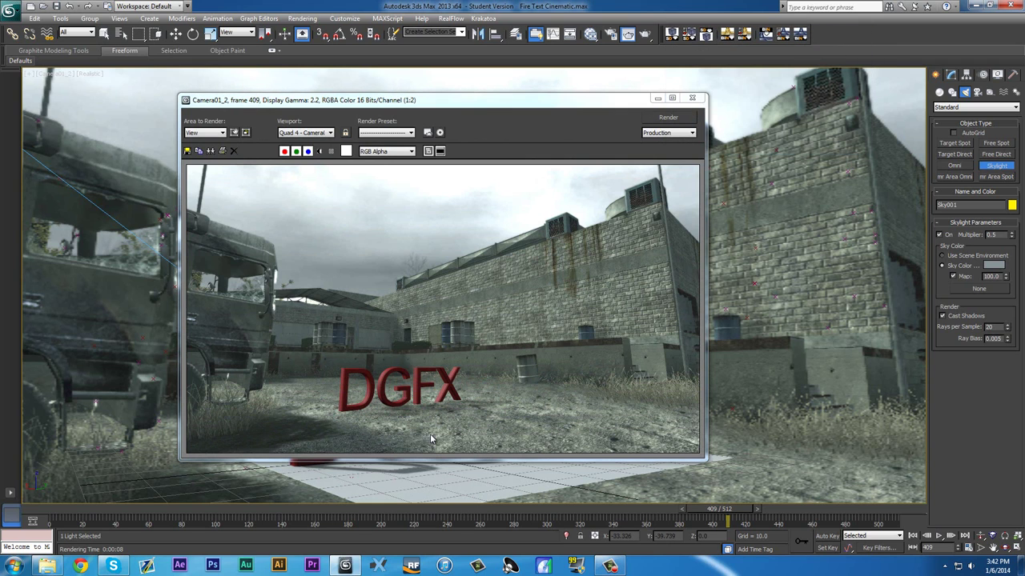
Drag a Standard material from the Material/Map Browser onto the DGFX text.
click(692, 98)
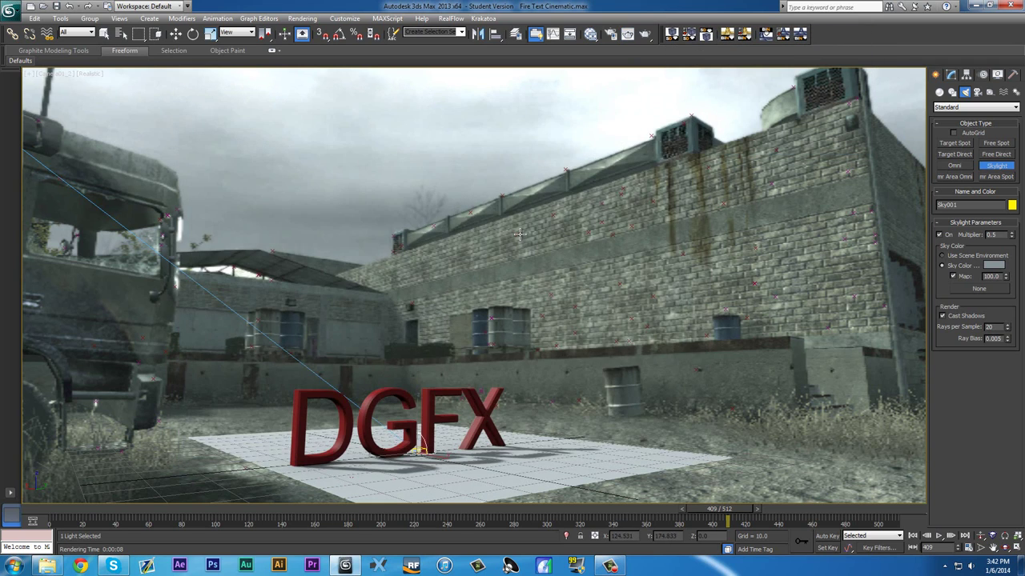
key(m)
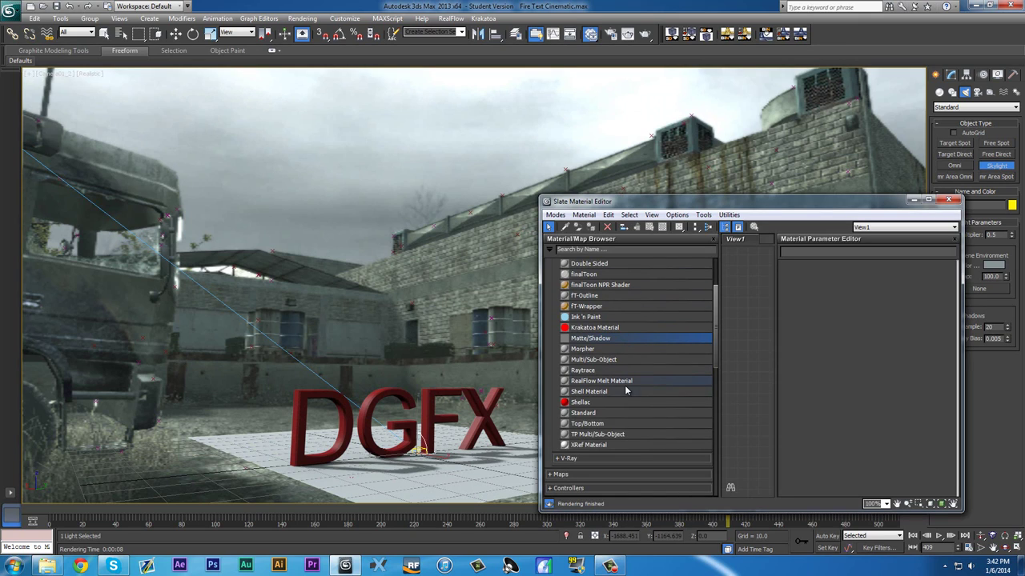
click(589, 360)
click(584, 401)
click(589, 424)
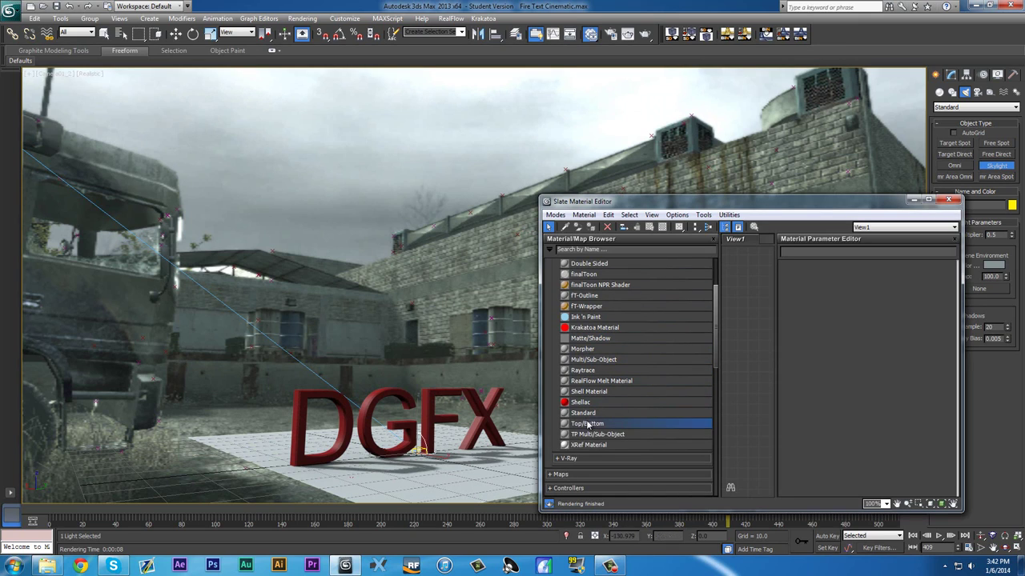
click(593, 446)
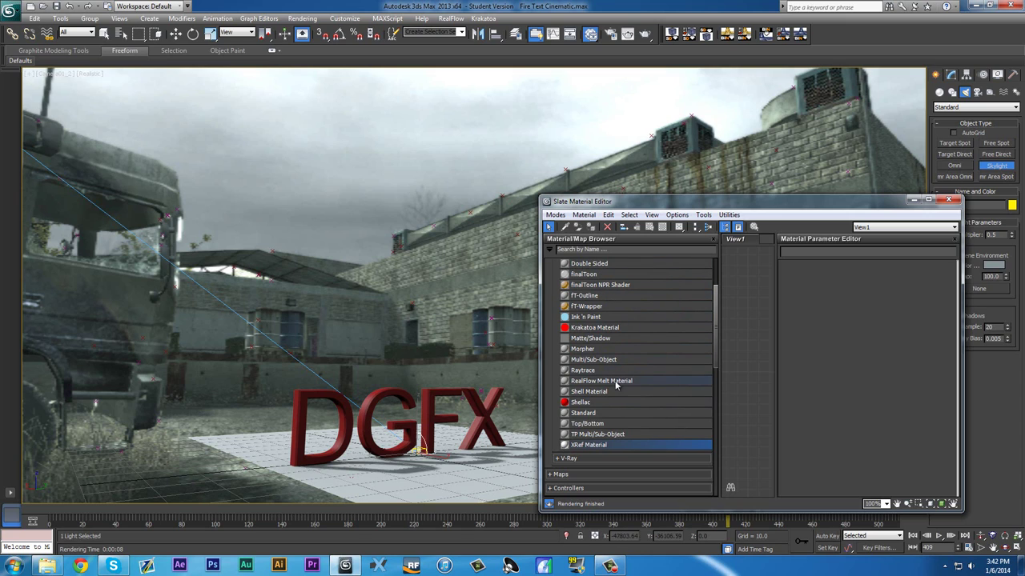
scroll(602, 414, up, 3)
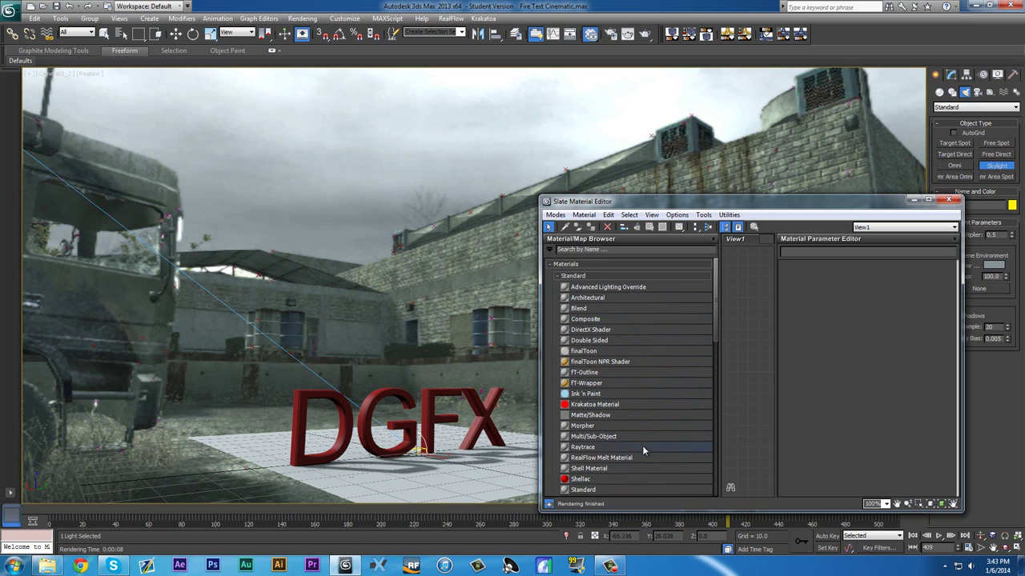
drag(635, 484, 395, 418)
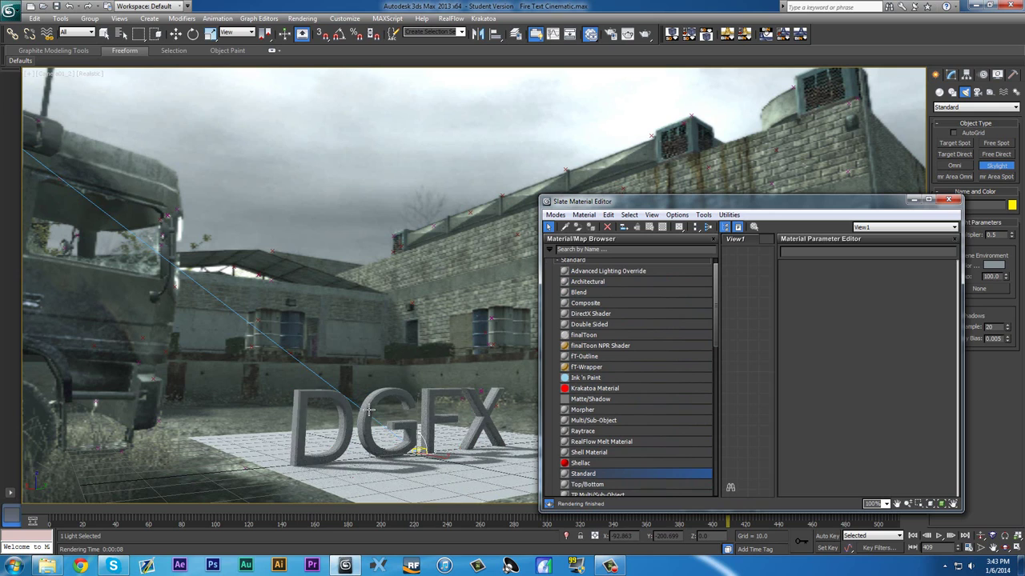
Open Material #26 in the maximized Slate Material Editor with its node centred.
scroll(679, 393, down, 10)
scroll(683, 390, down, 5)
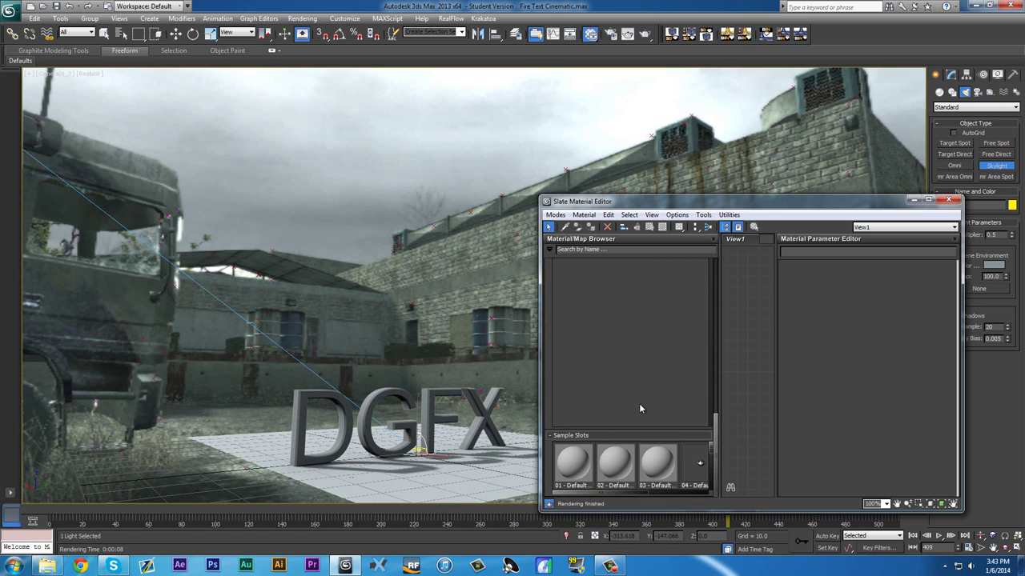
scroll(629, 395, up, 5)
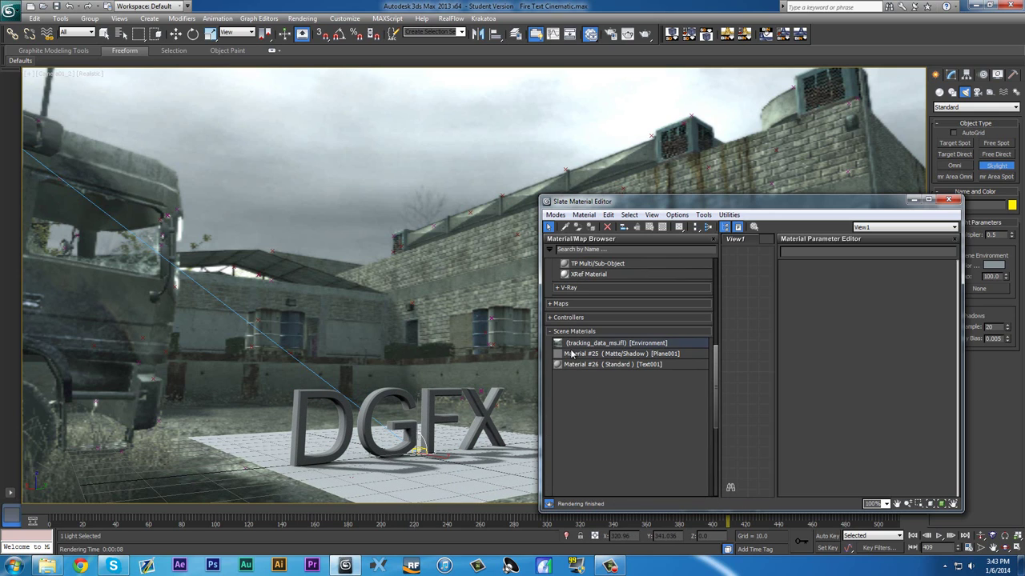
click(555, 215)
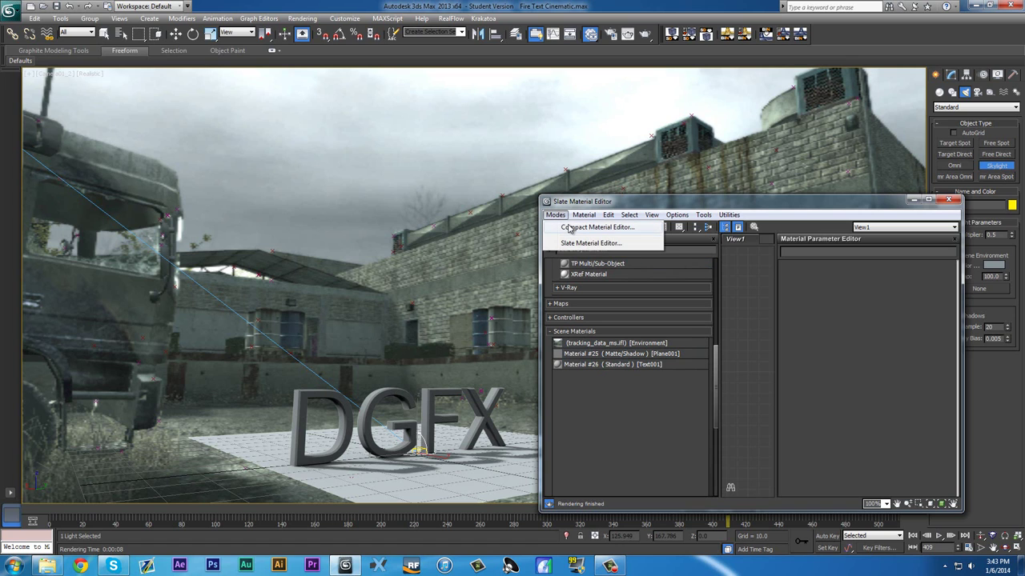
click(572, 227)
click(135, 74)
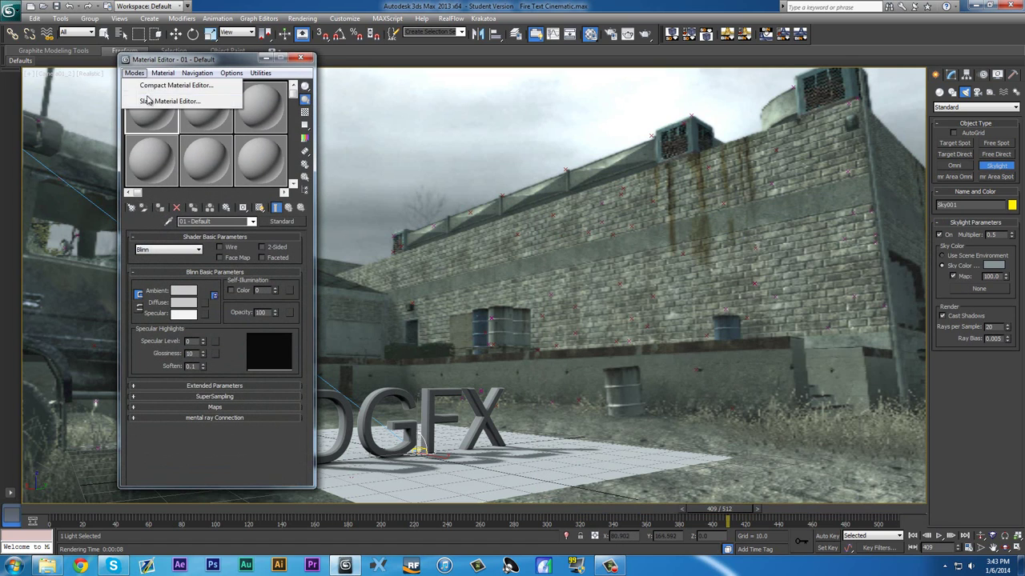
click(153, 103)
drag(735, 205, 713, 196)
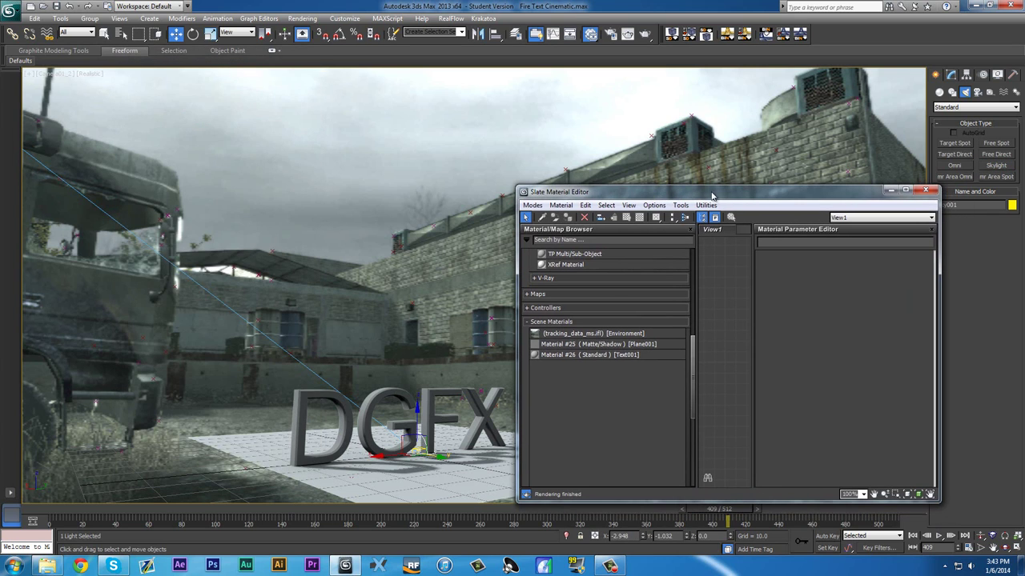
double_click(590, 356)
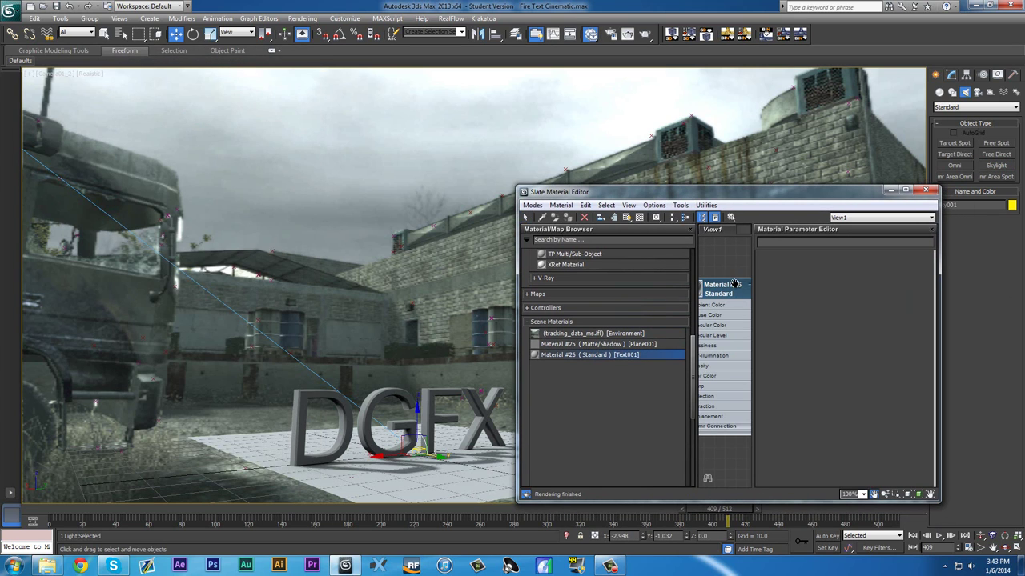
click(906, 189)
drag(212, 139, 513, 285)
Set Material #26's ambient and diffuse colours to dark grey (value 62).
double_click(512, 276)
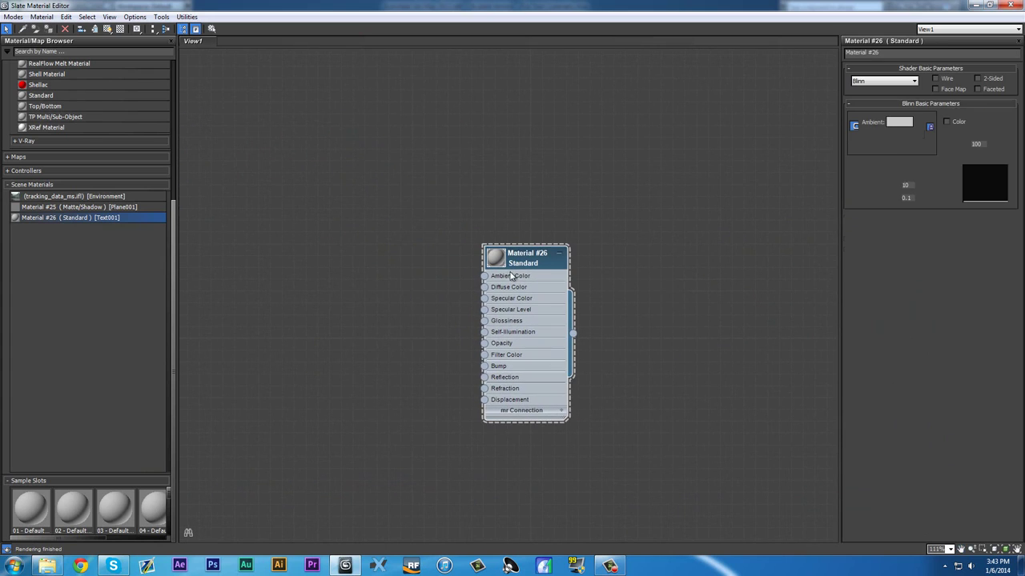
click(897, 124)
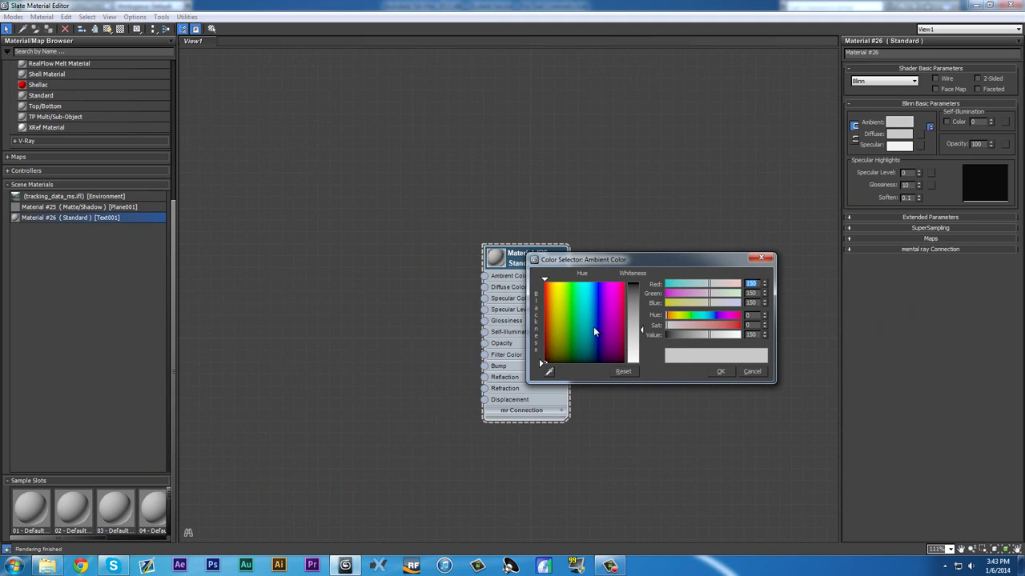
drag(593, 327, 735, 335)
click(721, 370)
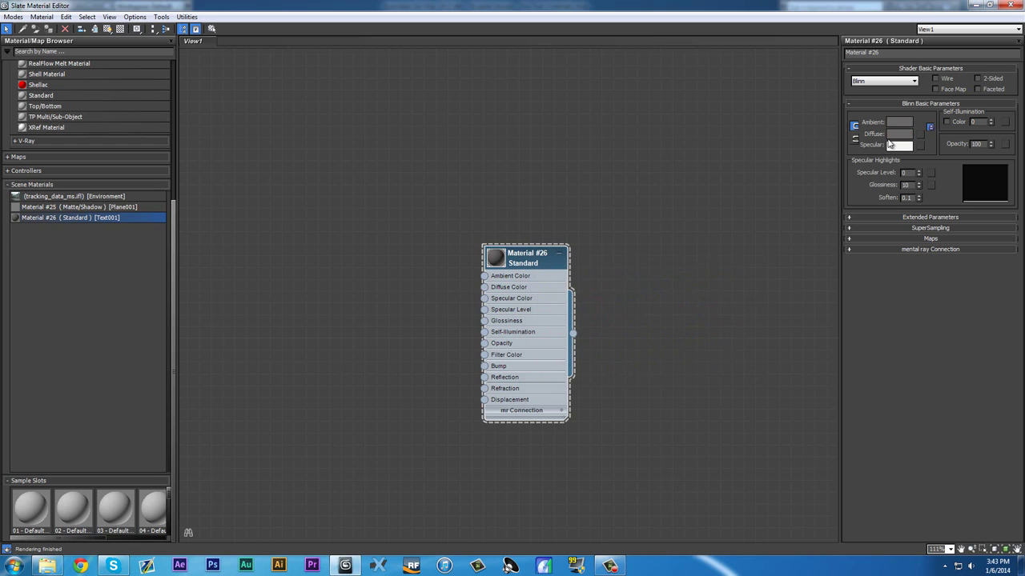
click(899, 134)
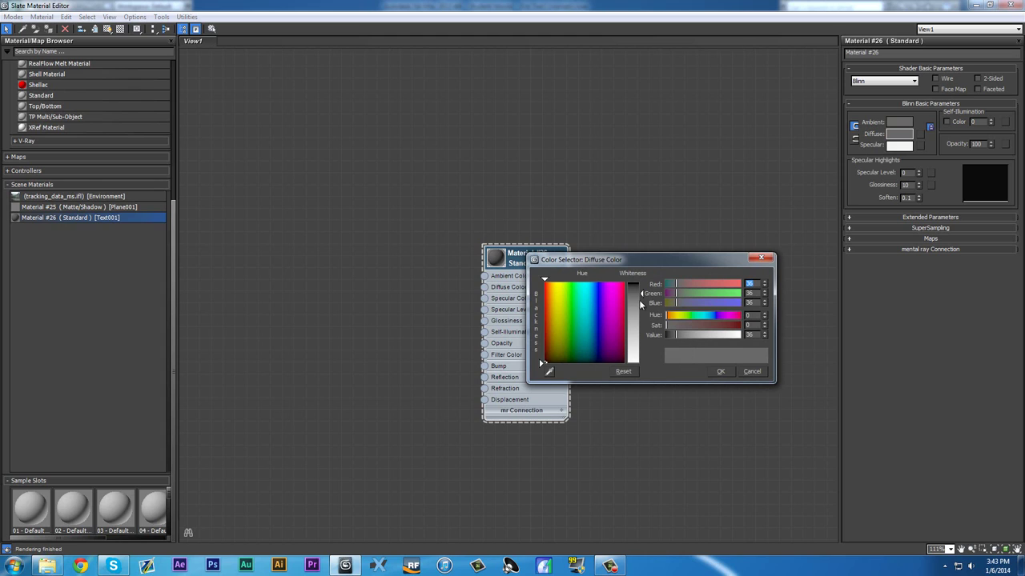
drag(674, 333, 682, 336)
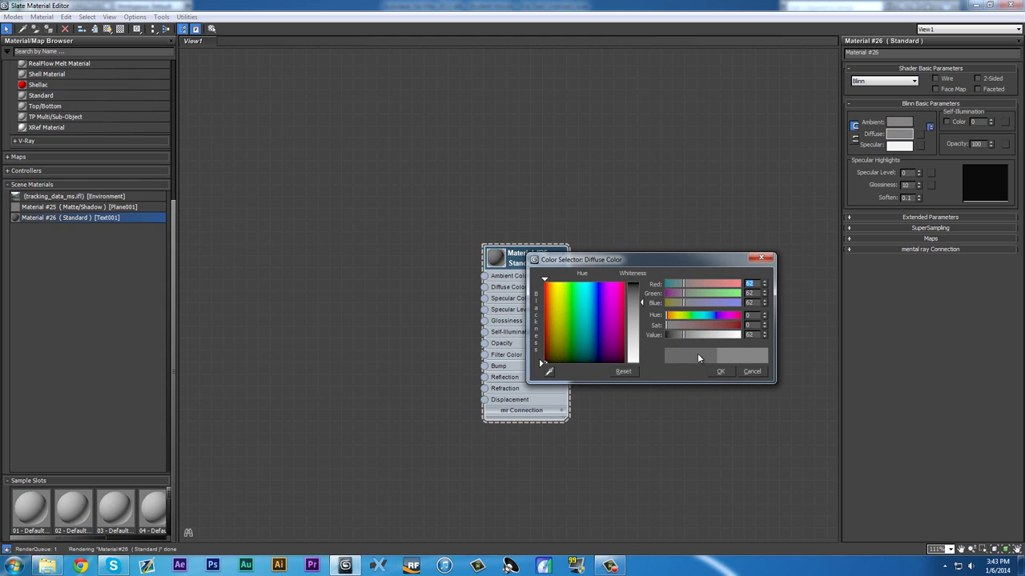
click(717, 370)
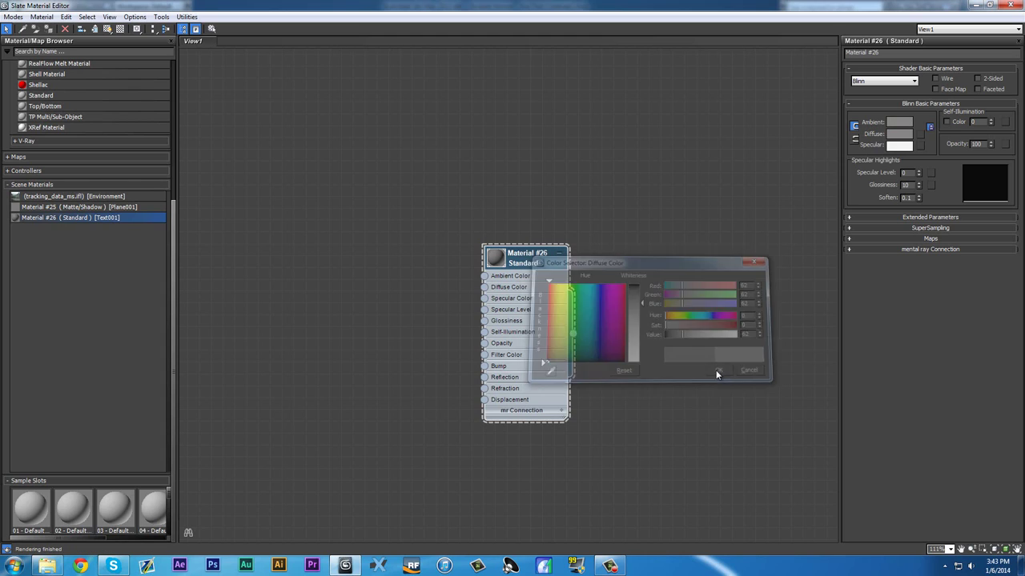
Expand the Extended Parameters, SuperSampling and Maps rollouts.
click(863, 218)
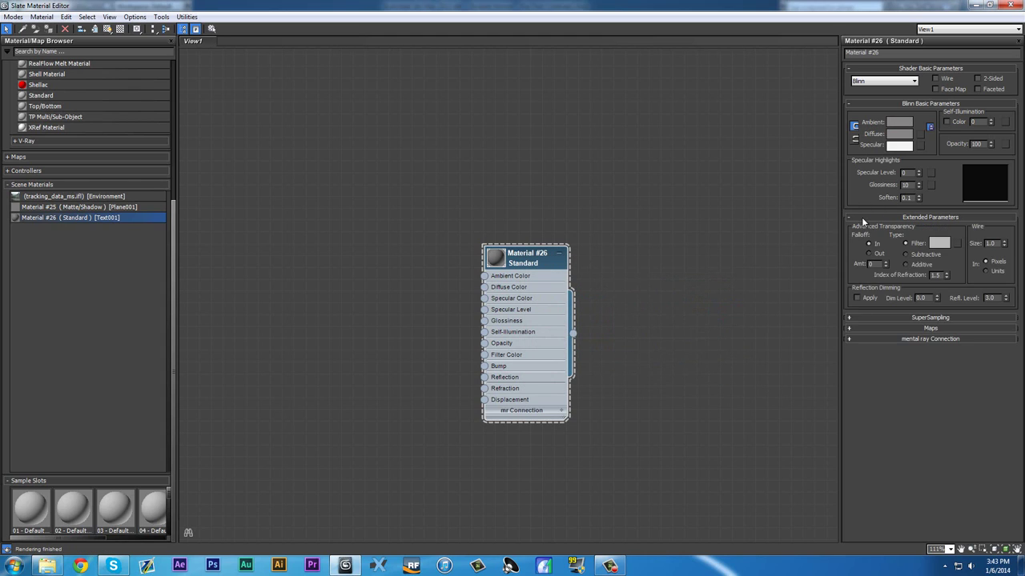
click(879, 317)
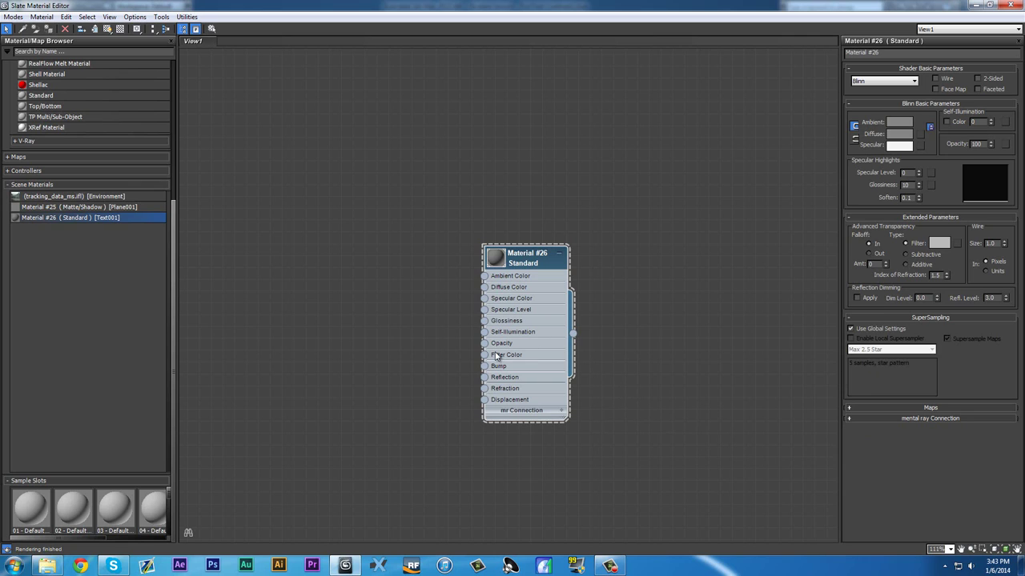
click(883, 407)
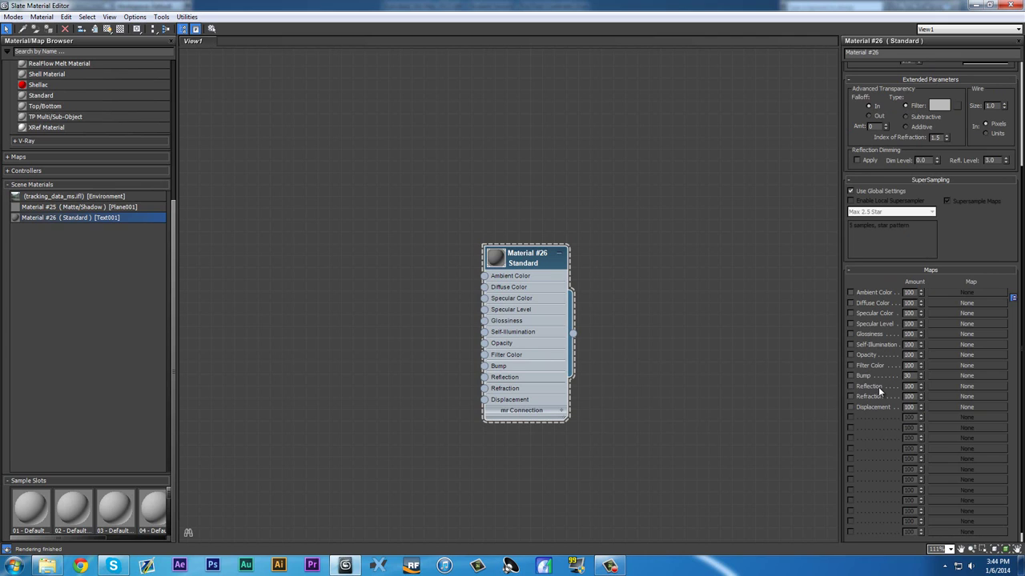
Add tracking_data_ms.ifl as an instanced Reflection map and edit the amount to 25.
click(950, 392)
click(304, 216)
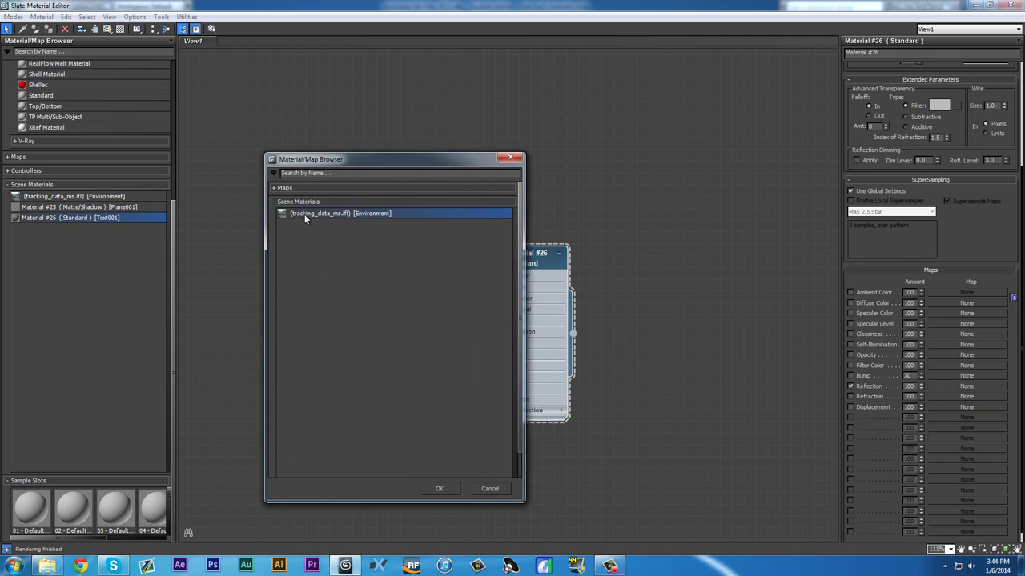
click(434, 490)
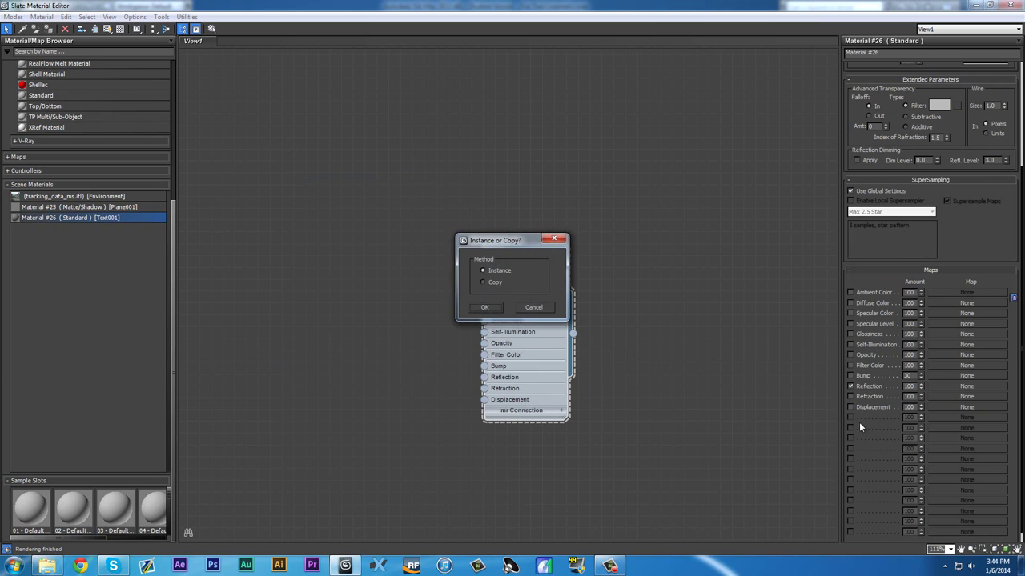
click(498, 309)
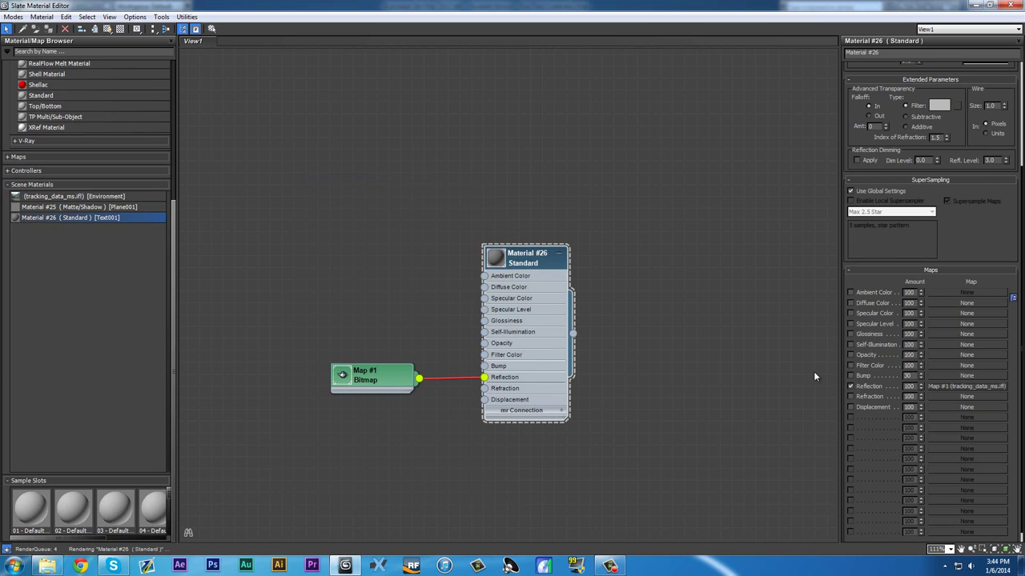
double_click(909, 386)
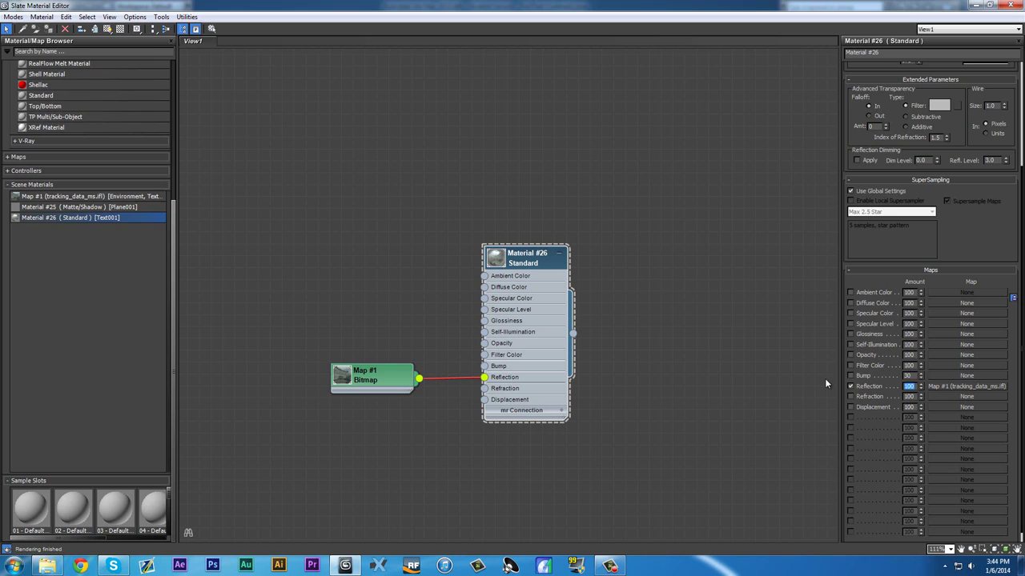
Test-render camera frame 409 to check the reflective DGFX text.
text(25)
click(975, 6)
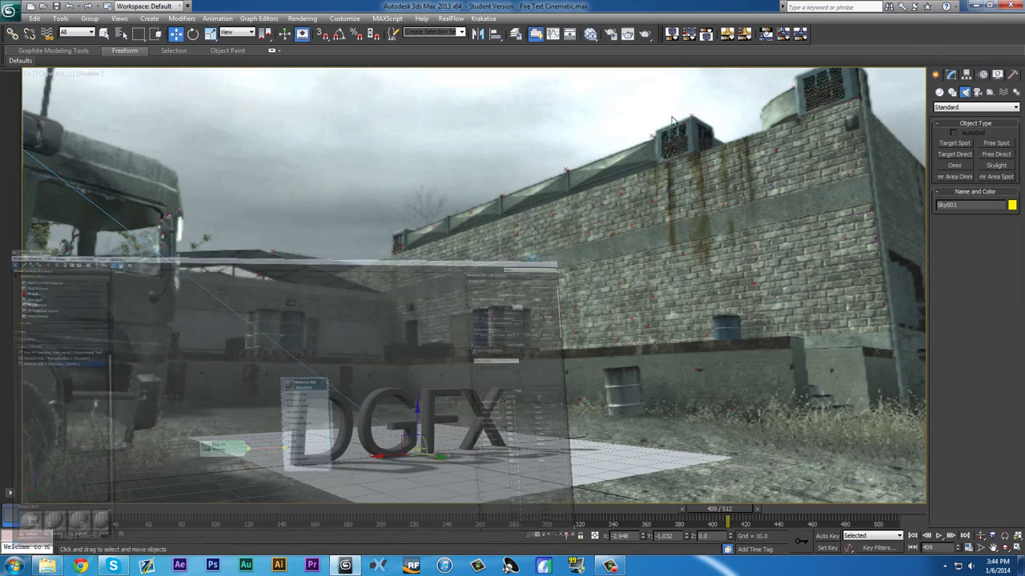
click(628, 33)
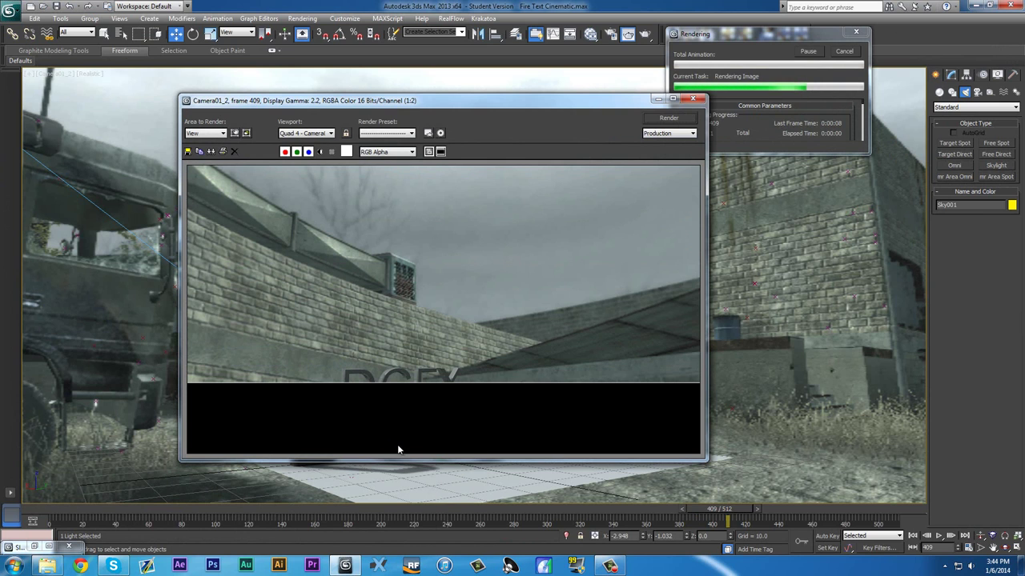
click(693, 98)
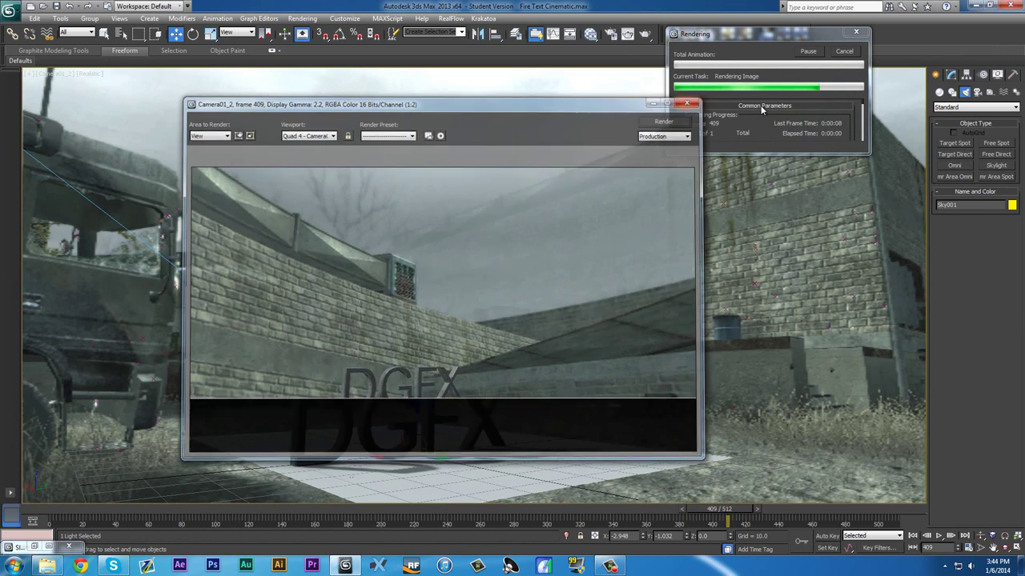
click(856, 52)
Delete the Map #1 footage bitmap so Material #26's Reflection slot returns to None.
key(m)
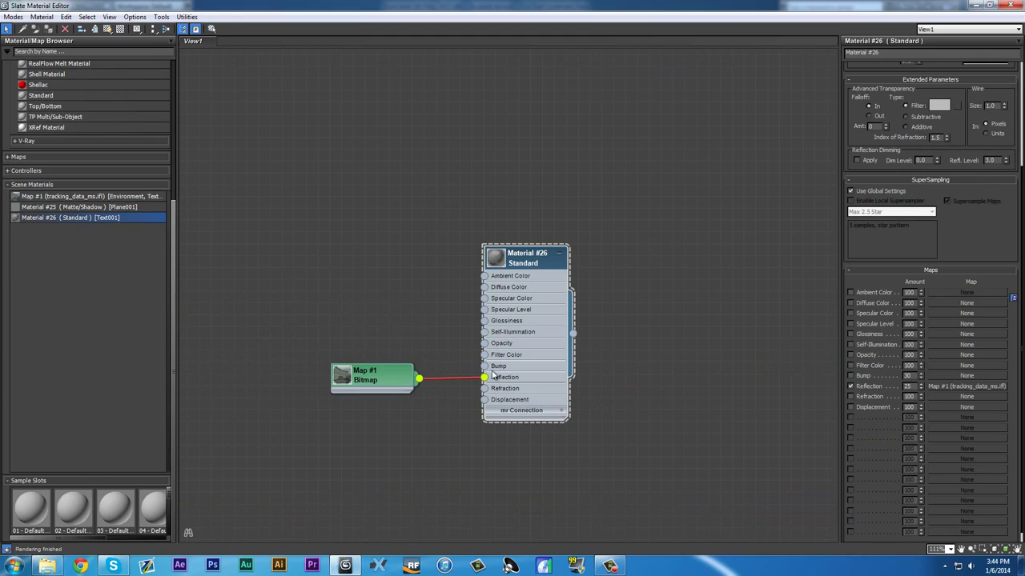
click(358, 384)
key(Delete)
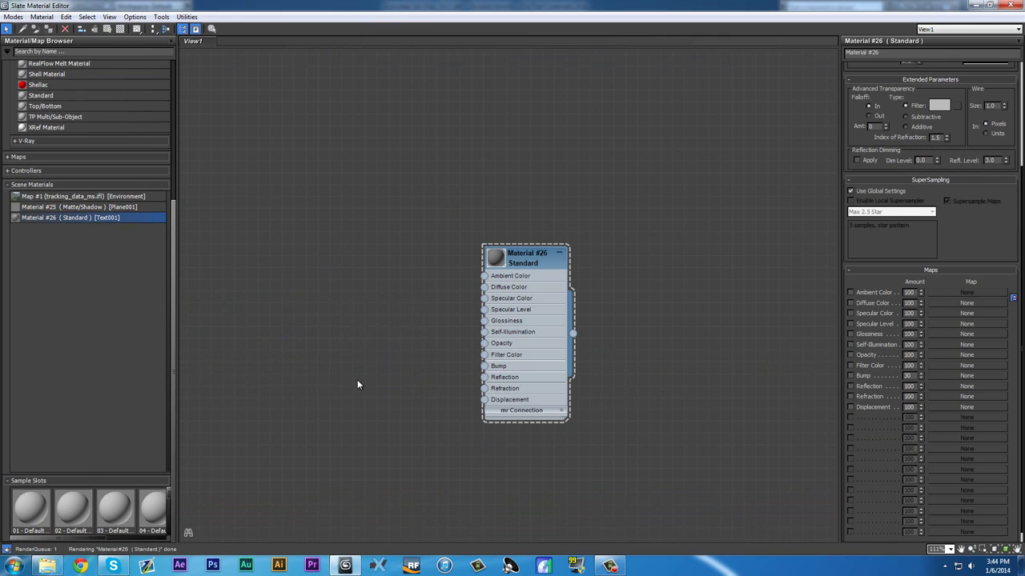
click(966, 12)
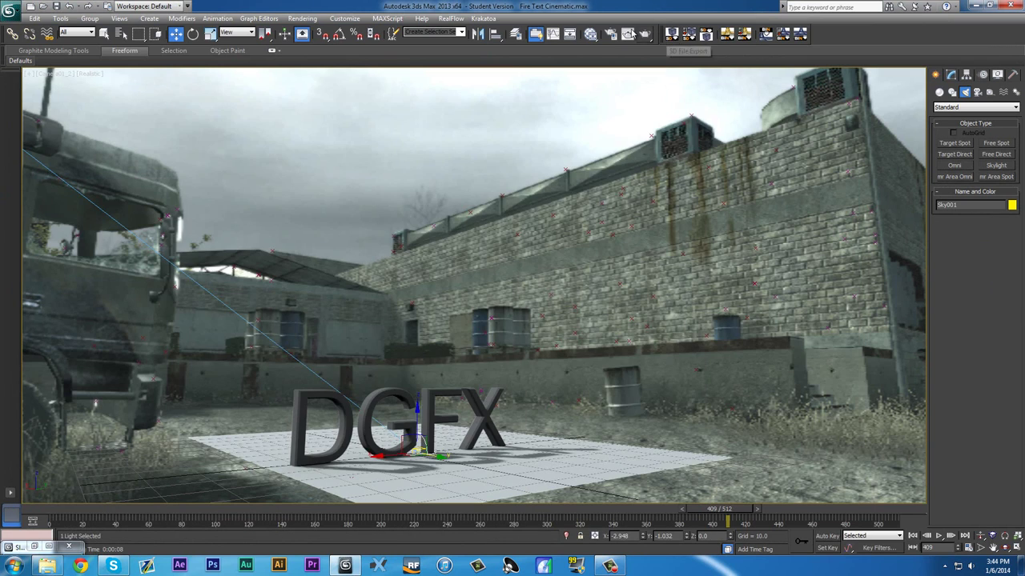
Re-render frame 409 twice, glancing at Render Setup in between.
click(628, 34)
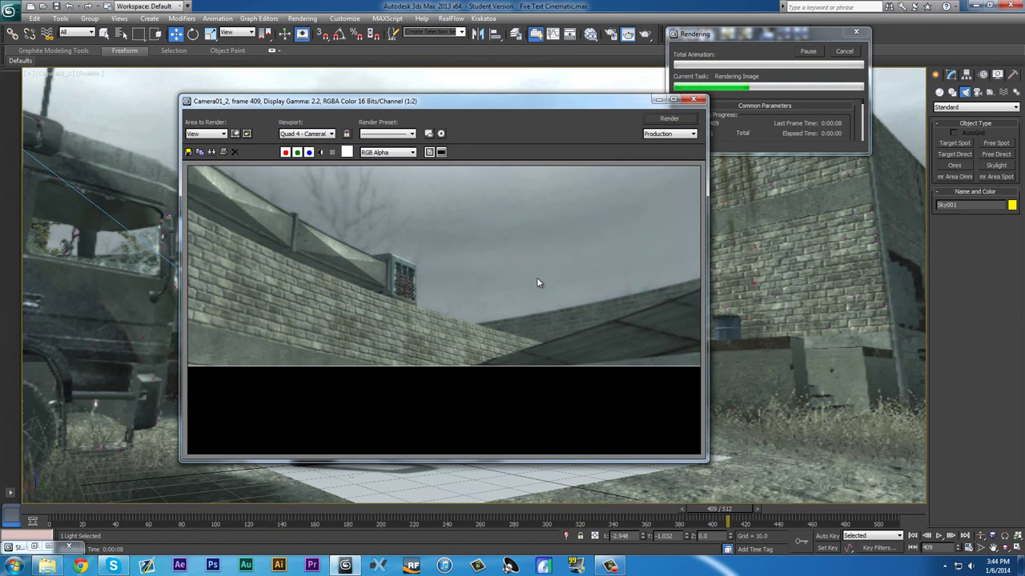
click(693, 98)
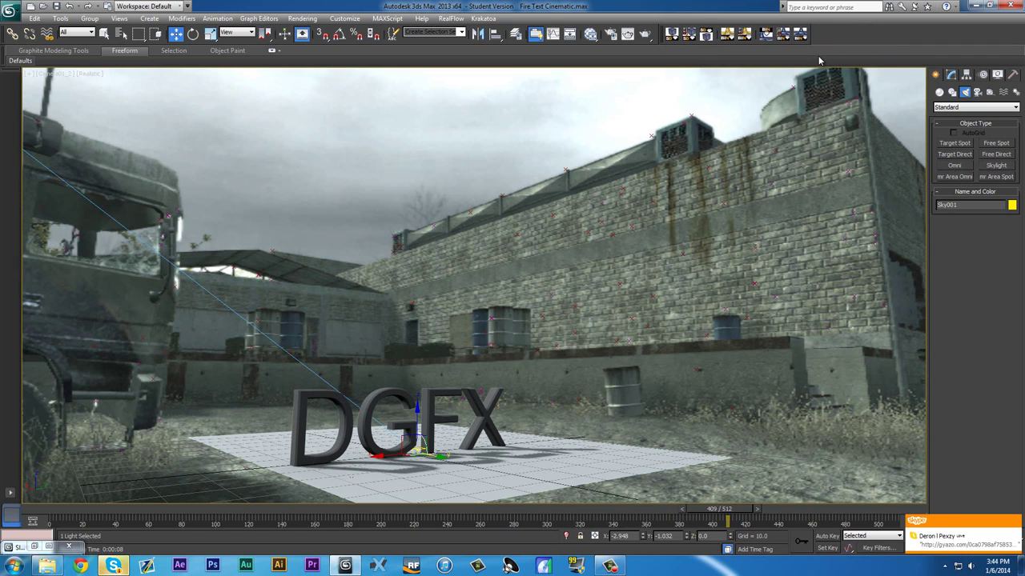
click(610, 33)
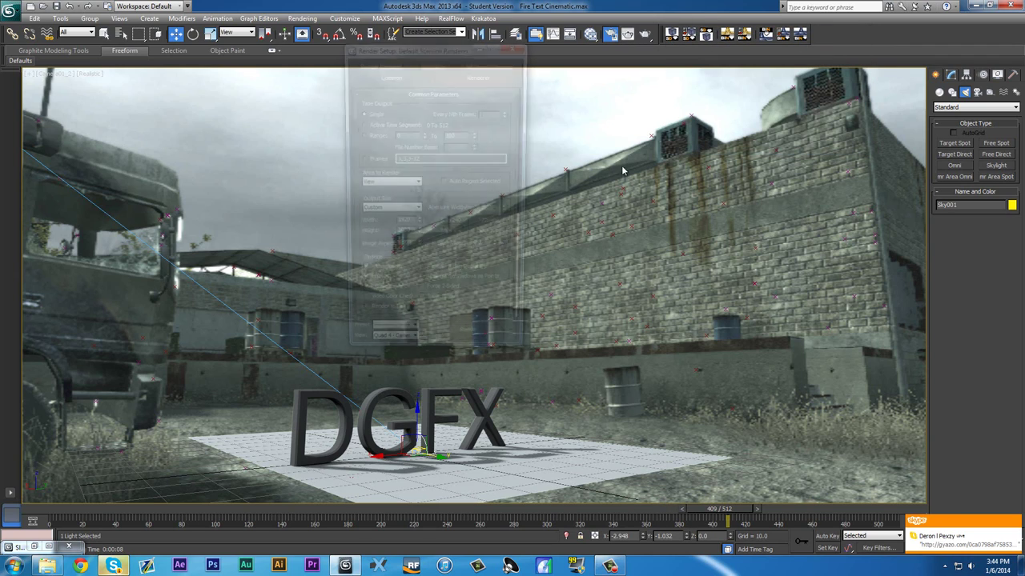
click(519, 46)
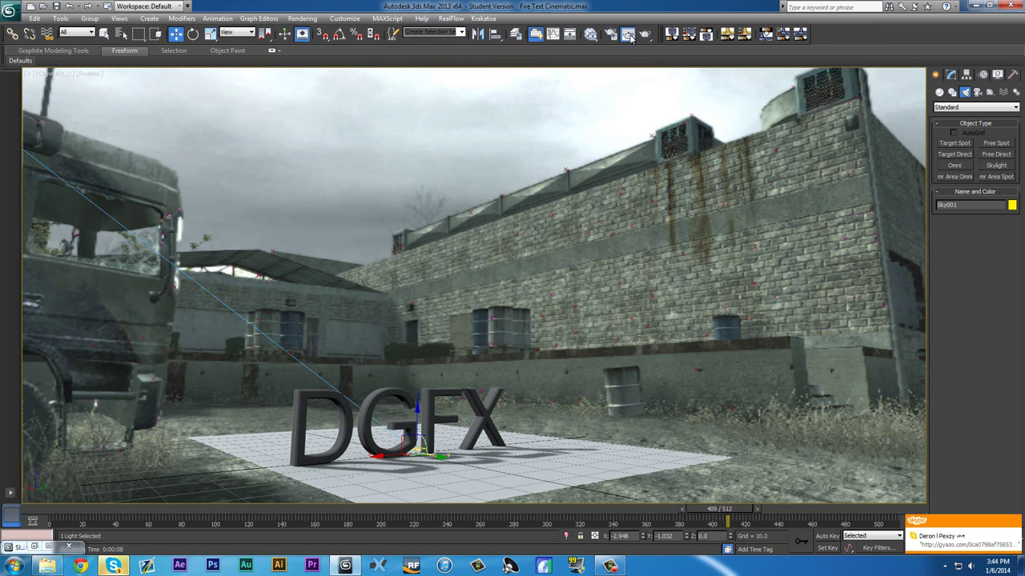
click(627, 33)
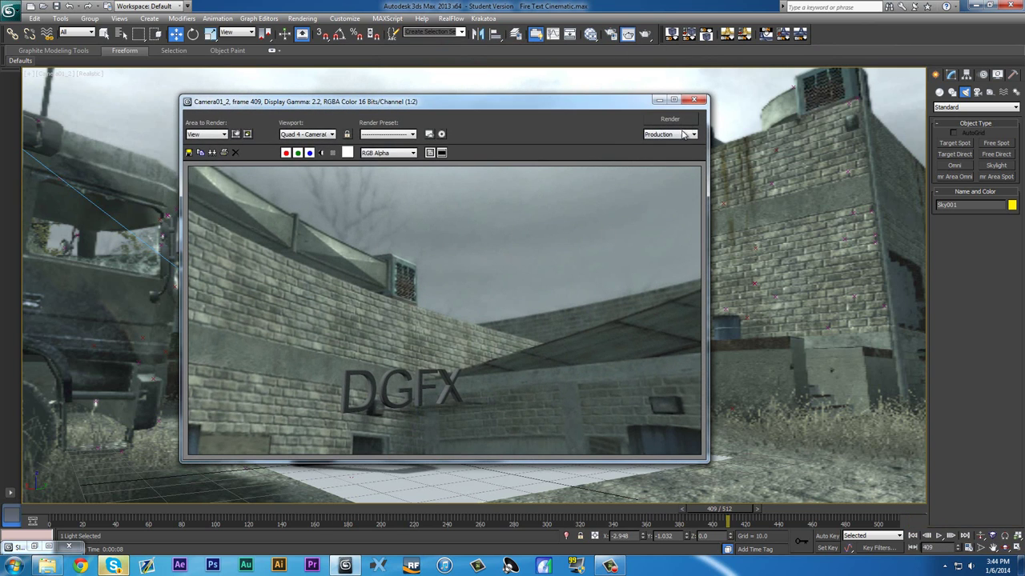
click(694, 99)
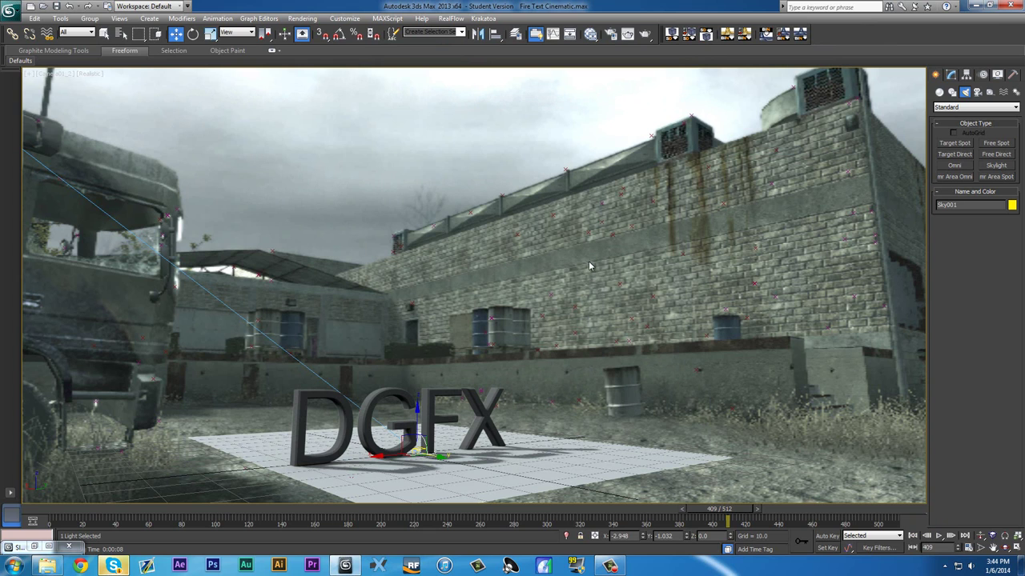
Enable Use Map so tracking_data_ms.ifl becomes the background, then bring Material #26 back up.
key(8)
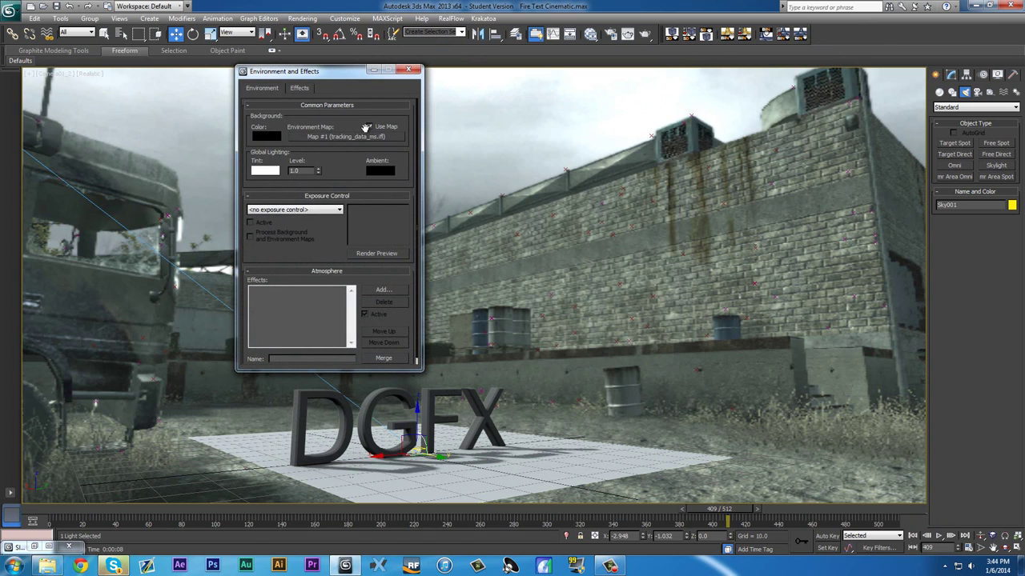
click(368, 127)
click(408, 70)
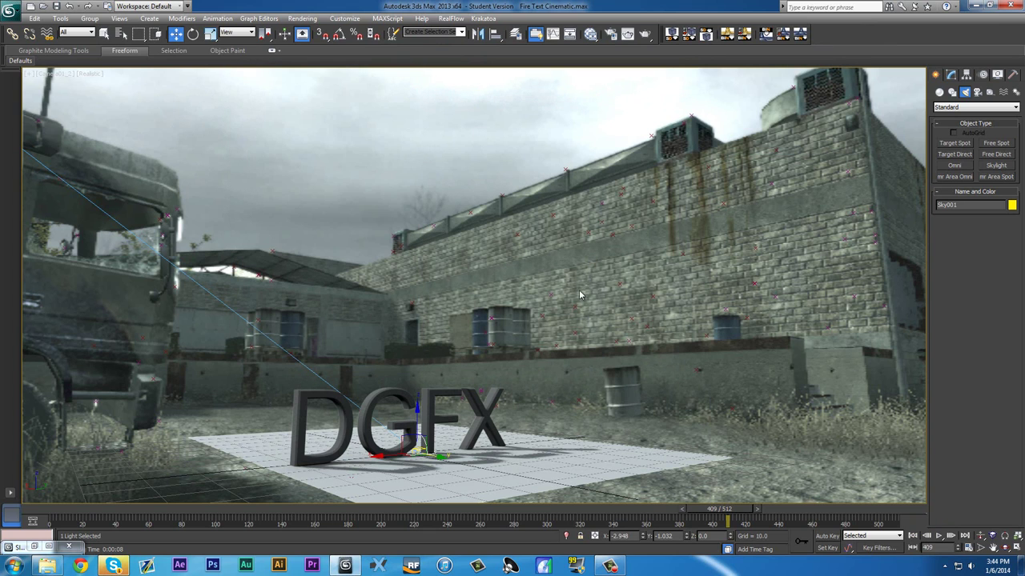
key(m)
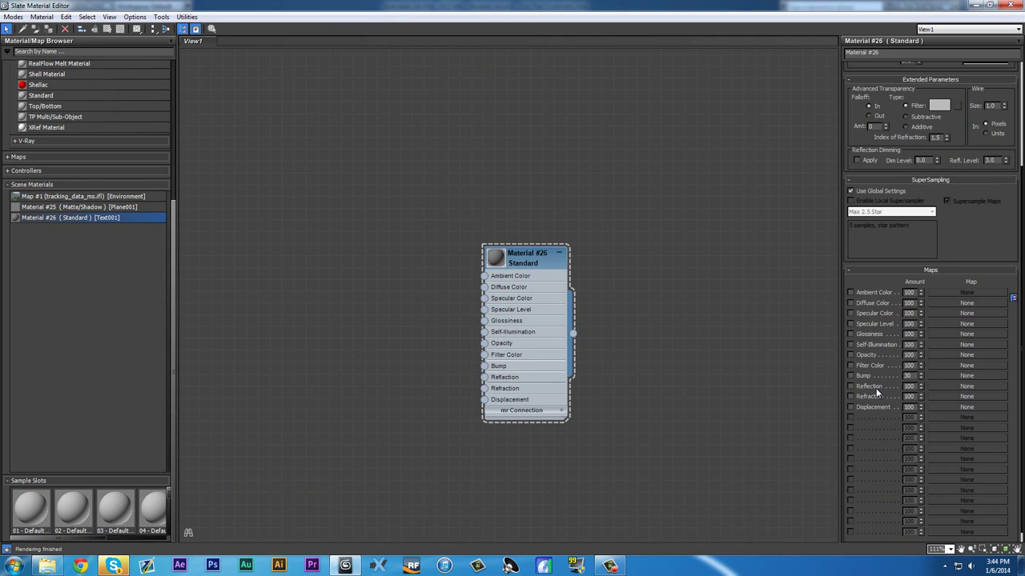
click(535, 275)
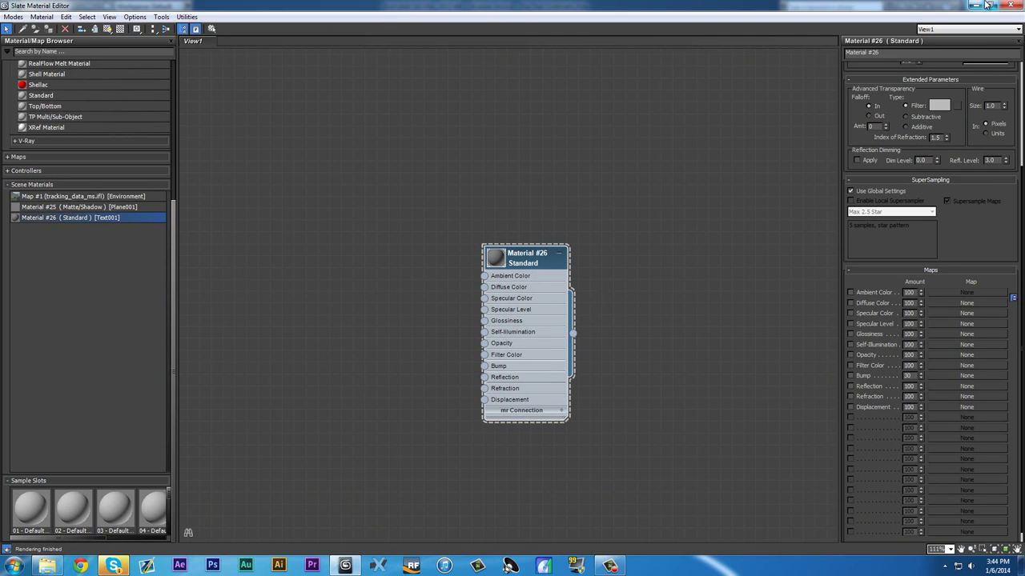
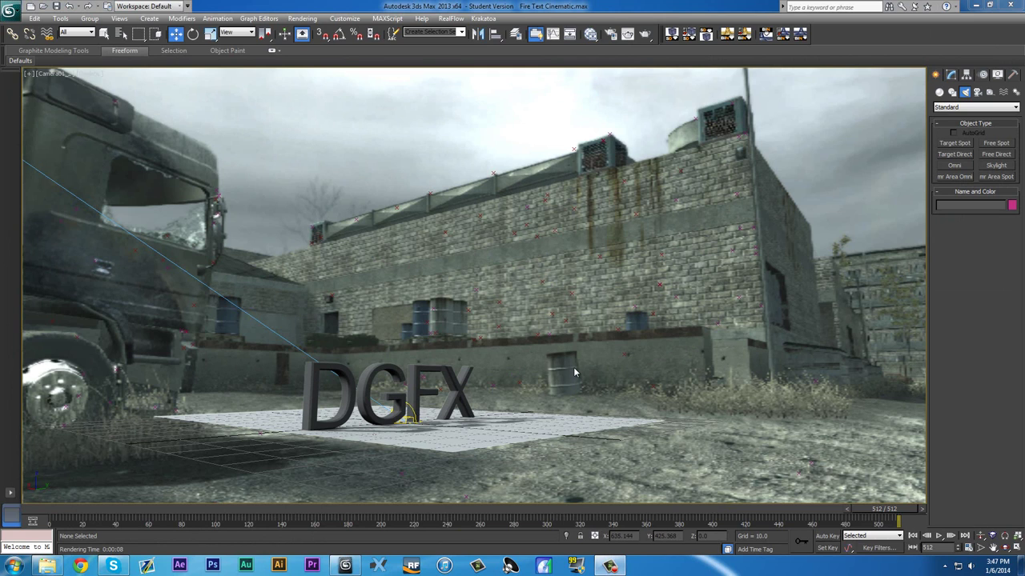
Restore and re-maximize the window, check Environment settings, and scrub the timeline to frame 508.
double_click(767, 4)
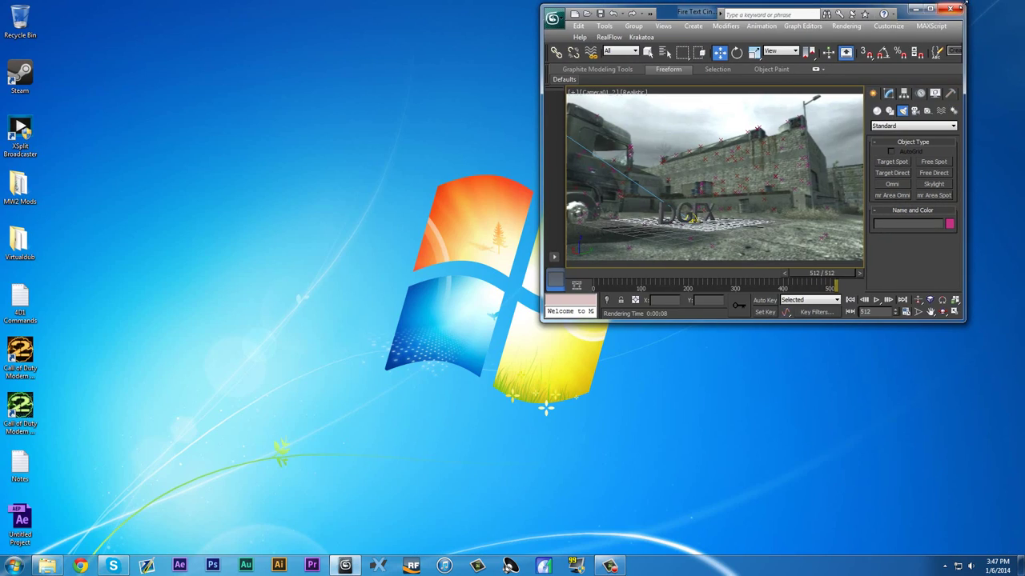
click(931, 9)
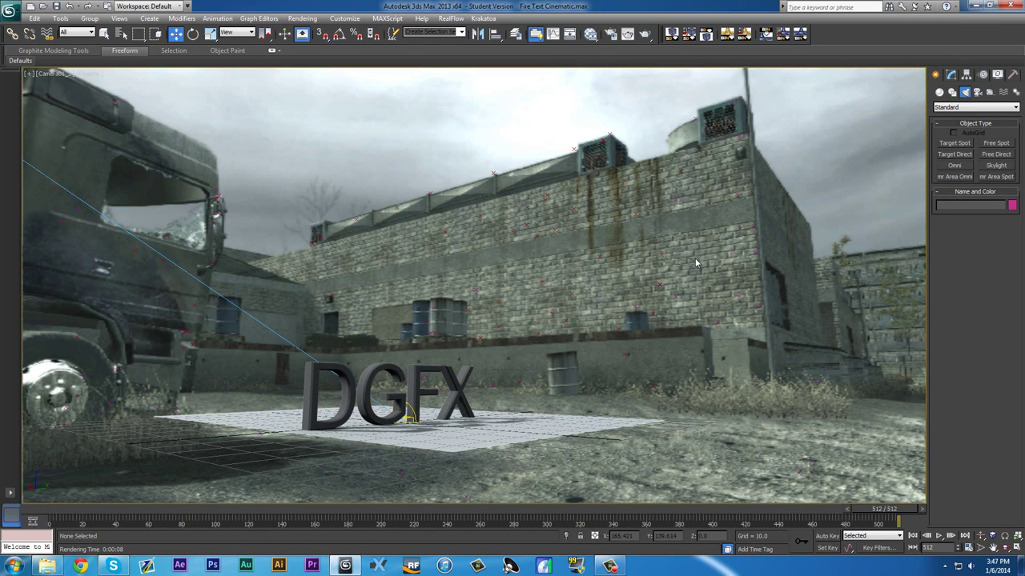
key(8)
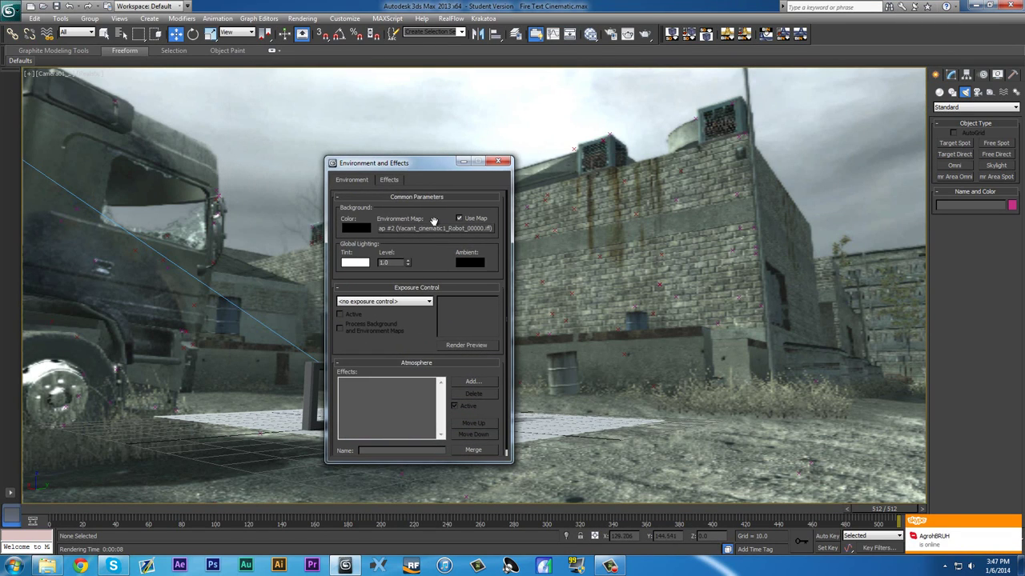
click(499, 161)
drag(476, 509, 724, 510)
drag(787, 510, 878, 510)
Draw a FumeFX grid, FumeFX001, of 114.19 × 21.031 × 18.271 beside the DGFX text.
key(w)
click(461, 408)
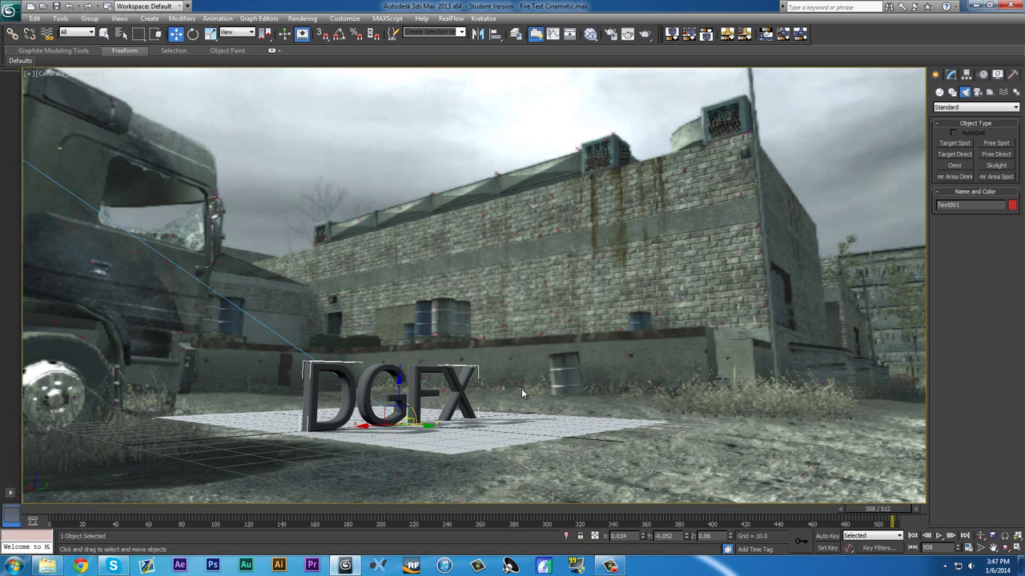
click(940, 92)
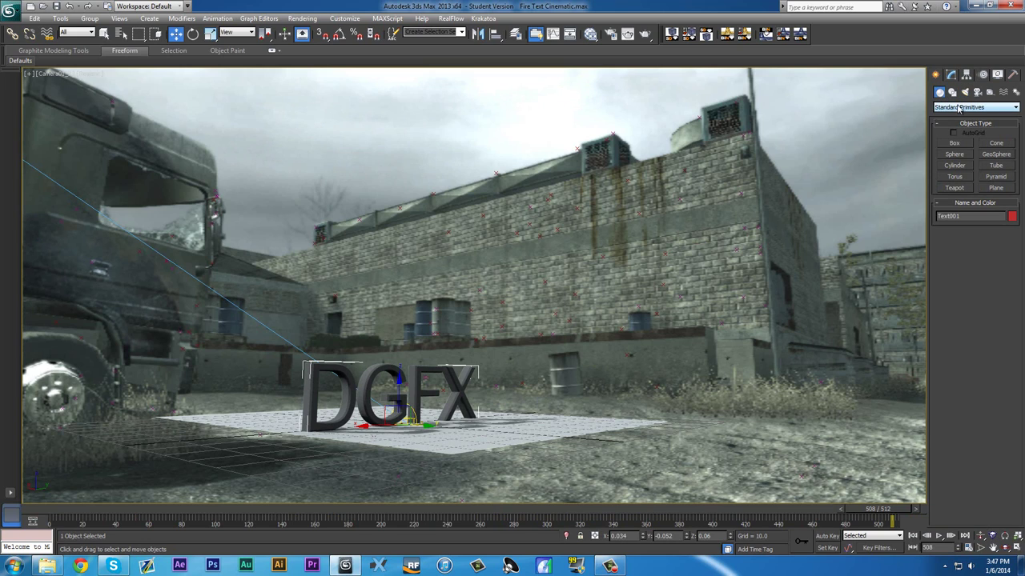
click(960, 107)
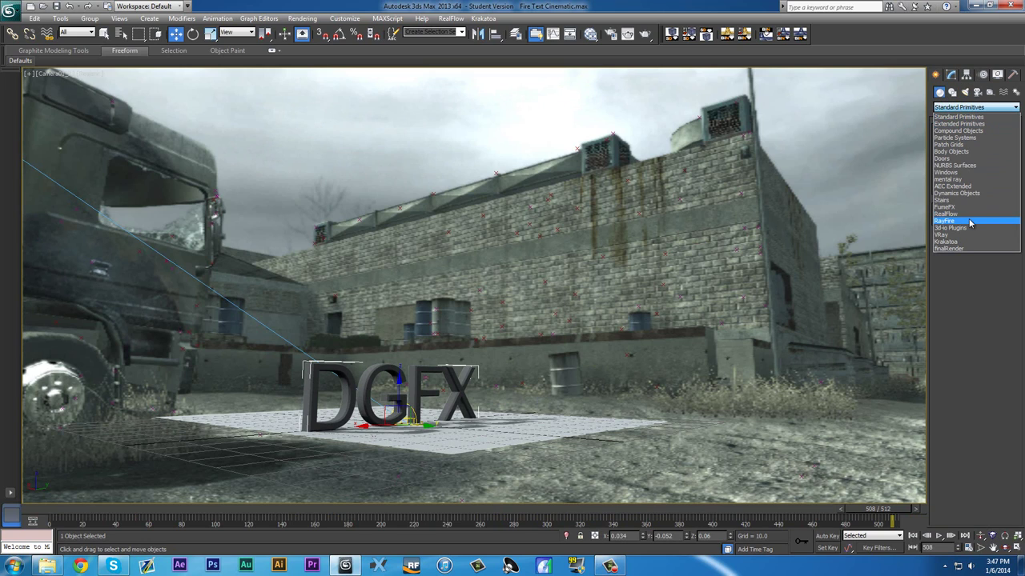
click(961, 206)
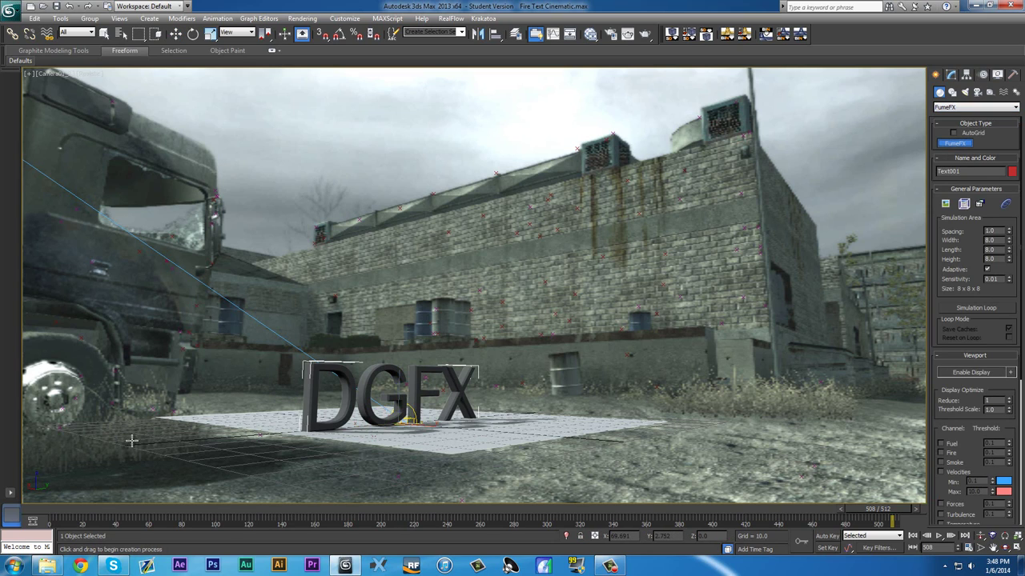
drag(160, 417, 385, 405)
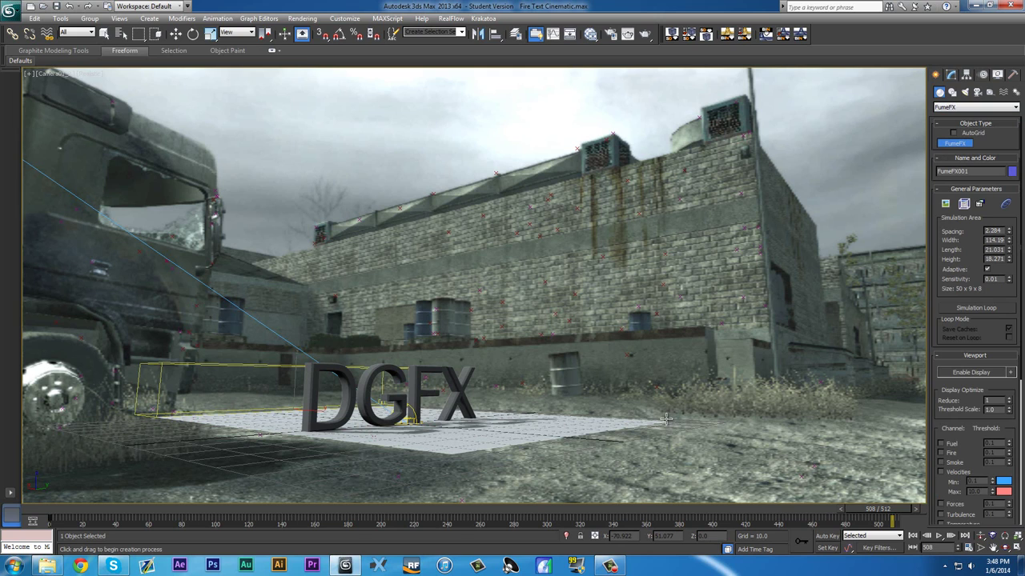
Switch to a Perspective view and move the FumeFX grid onto the DGFX text.
key(w)
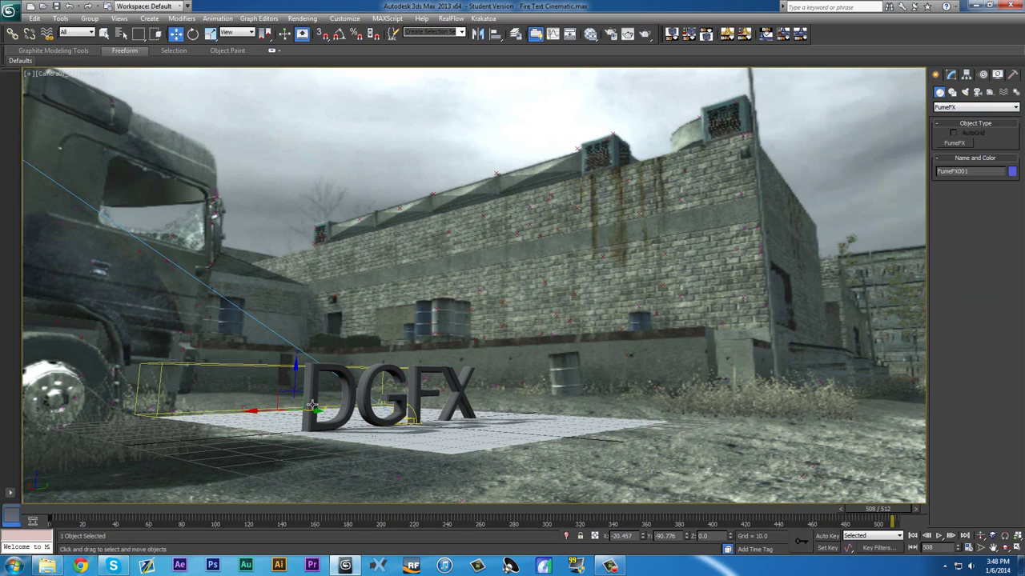
key(alt+w)
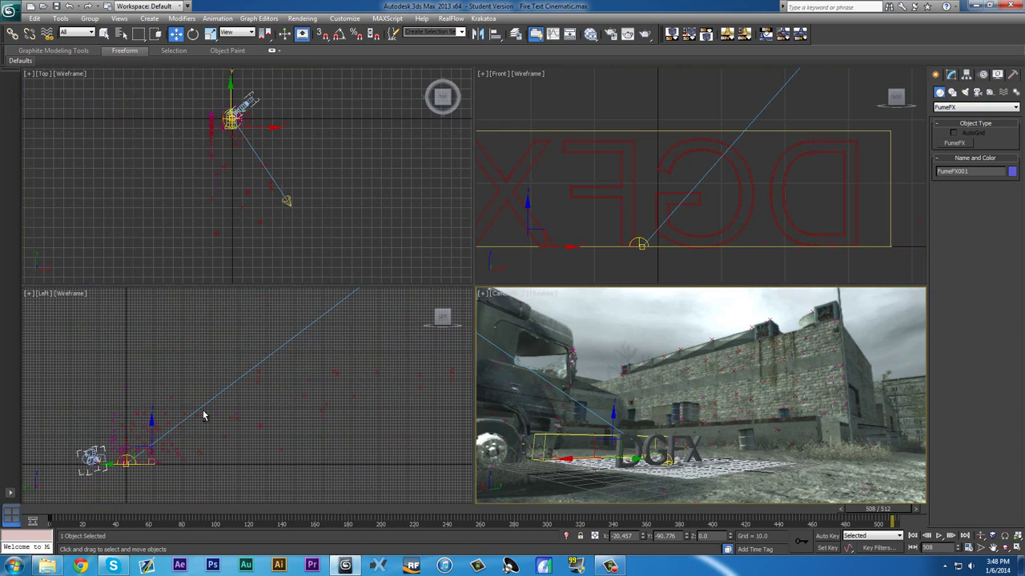
key(alt+w)
key(p)
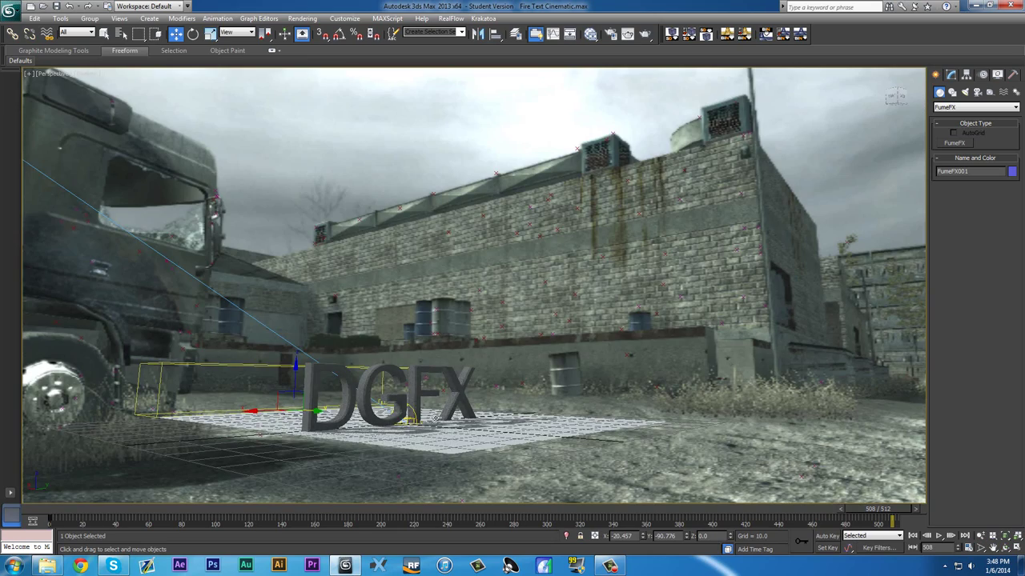
alt+middle_drag(282, 417, 463, 369)
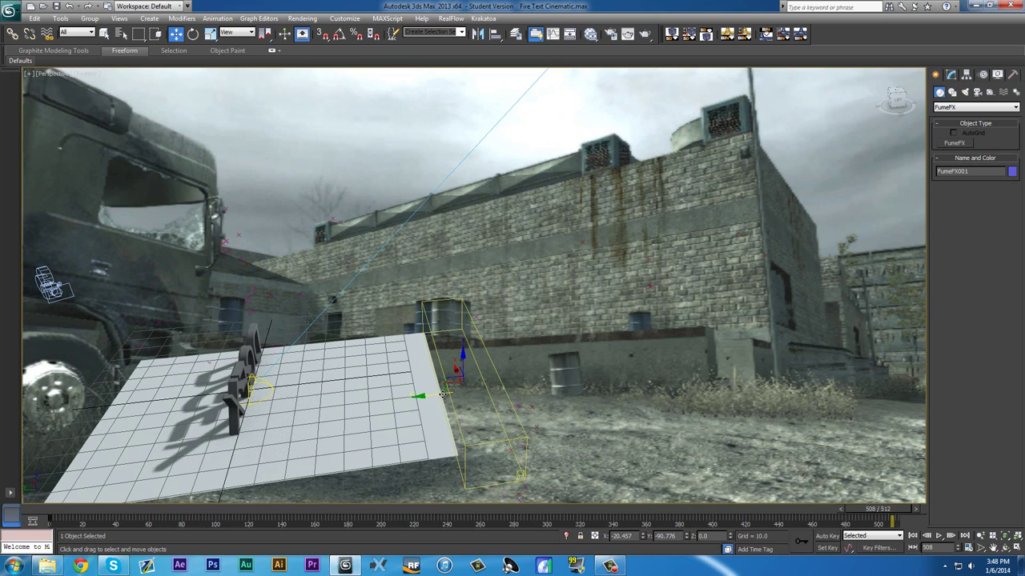
drag(444, 392, 227, 398)
alt+middle_drag(226, 398, 200, 396)
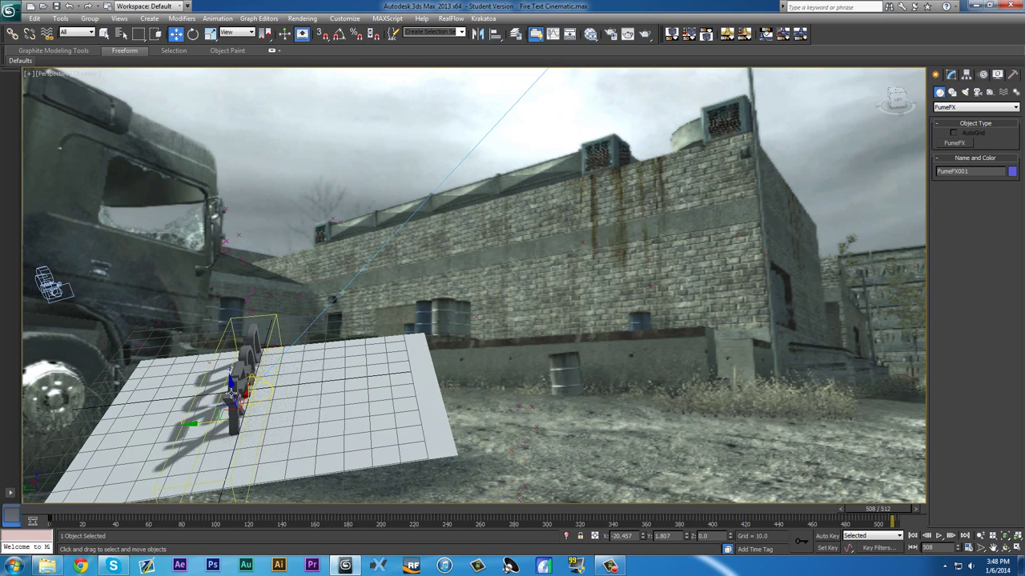
alt+middle_drag(28, 94, 120, 136)
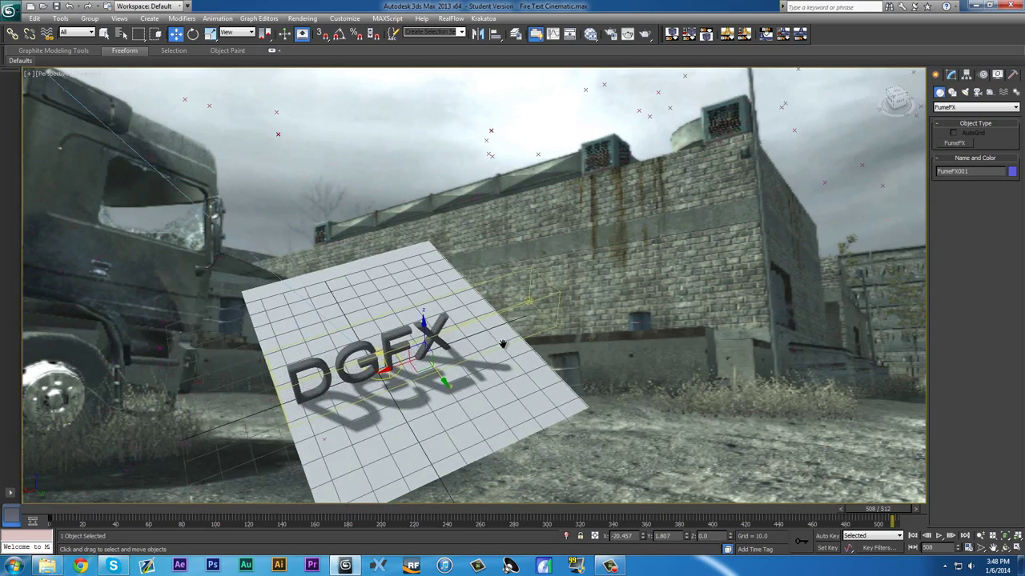
mouse_move(905, 112)
mouse_down()
mouse_move(881, 98)
mouse_move(902, 101)
mouse_up()
Align the FumeFX grid over the ground plane, nudging it along X.
click(408, 357)
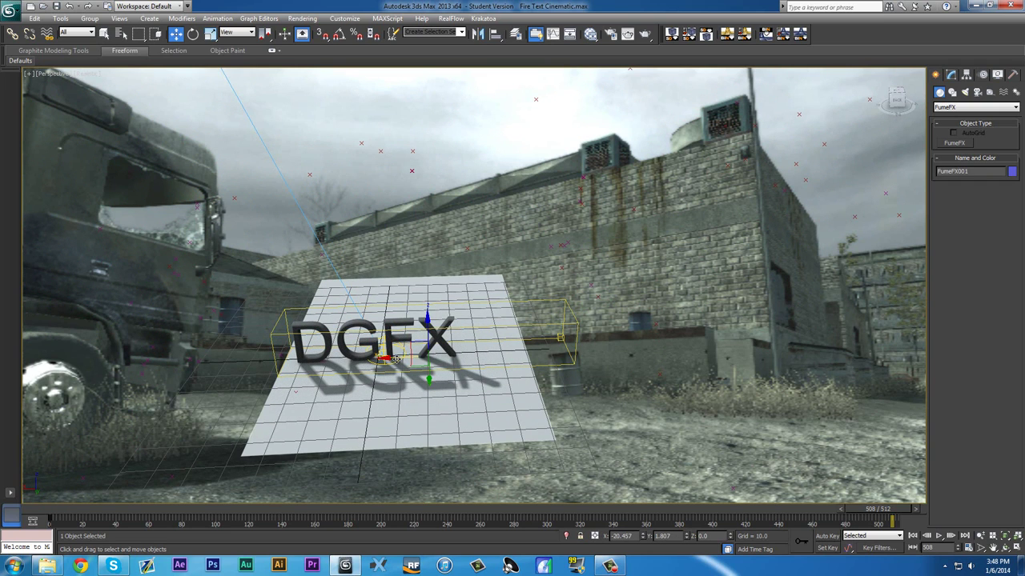
drag(398, 362, 351, 358)
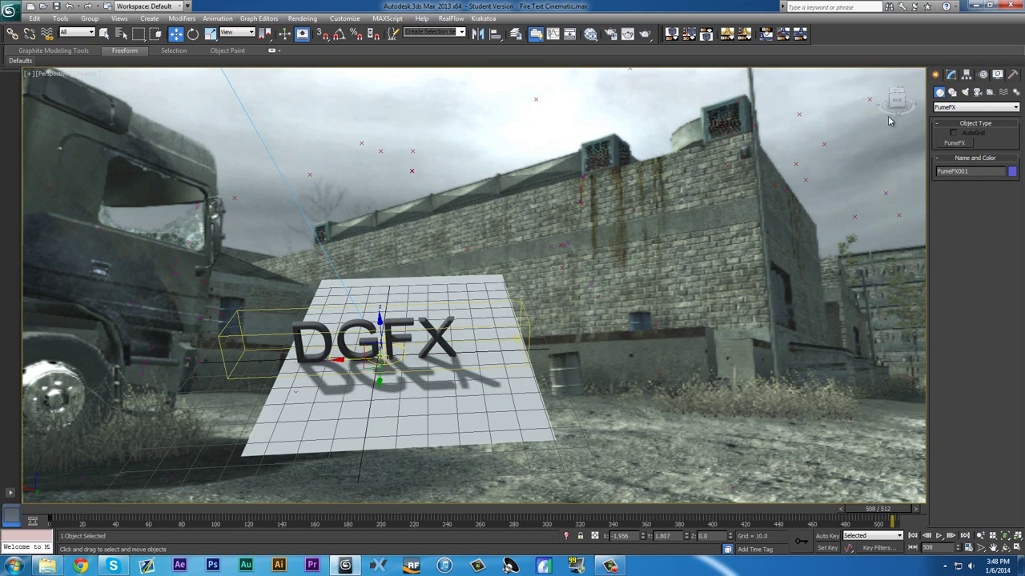
mouse_move(888, 120)
mouse_down()
mouse_move(811, 85)
mouse_move(892, 108)
mouse_up()
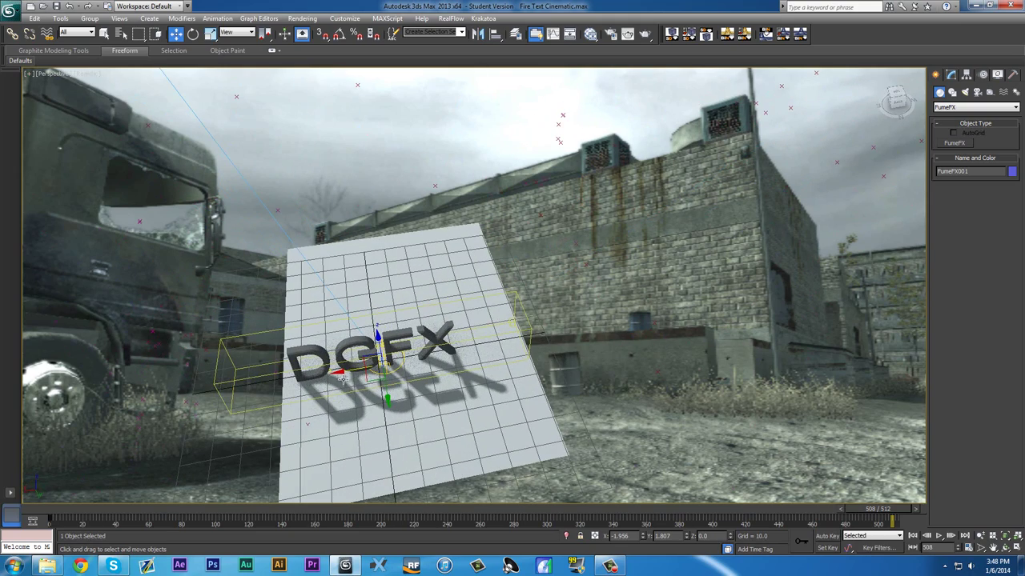
drag(376, 352, 387, 351)
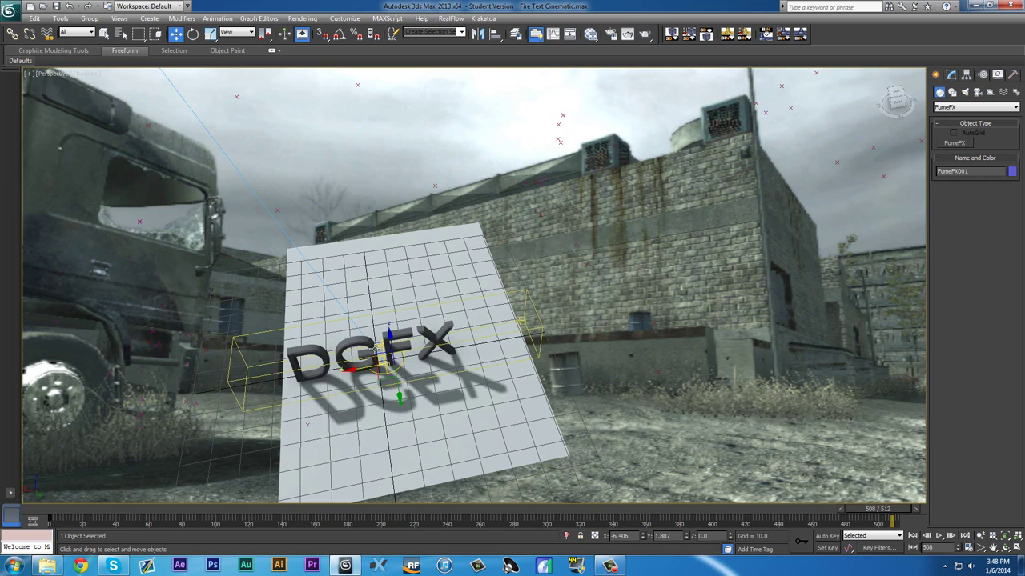
Scale the FumeFX grid up around the text, widen it along X, and return to frame 0.
right_click(375, 345)
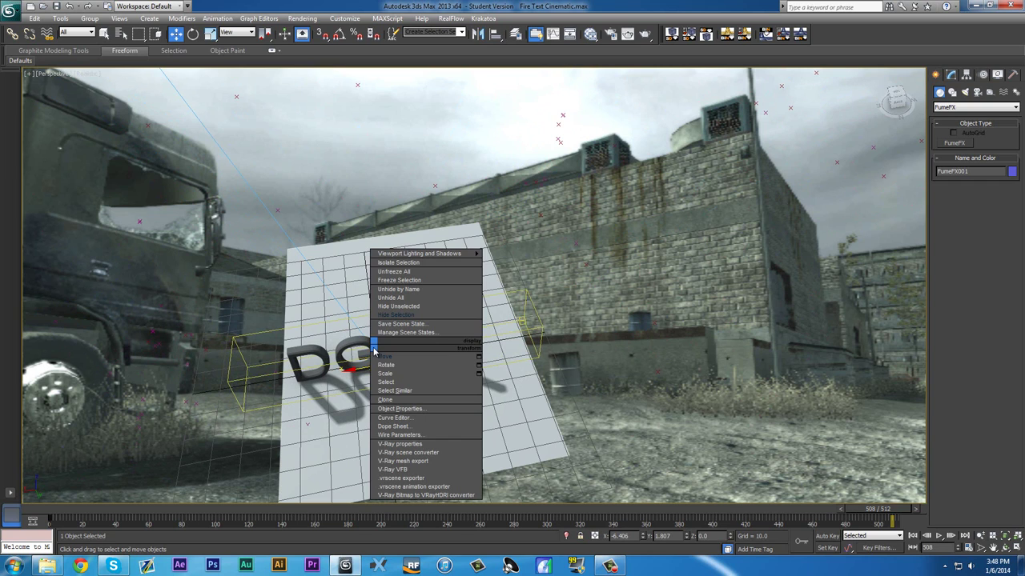
click(408, 374)
drag(393, 347, 398, 88)
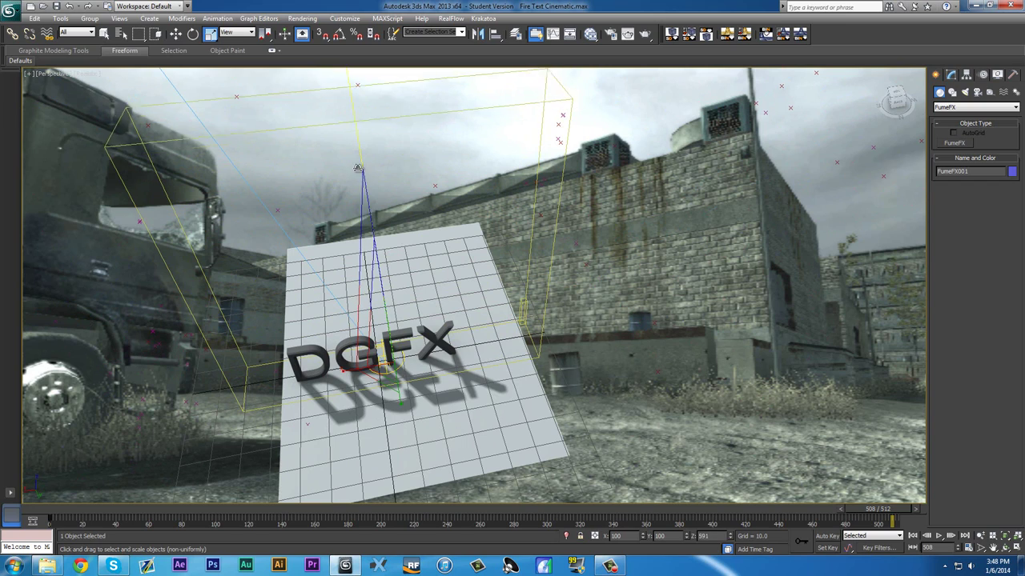
click(893, 110)
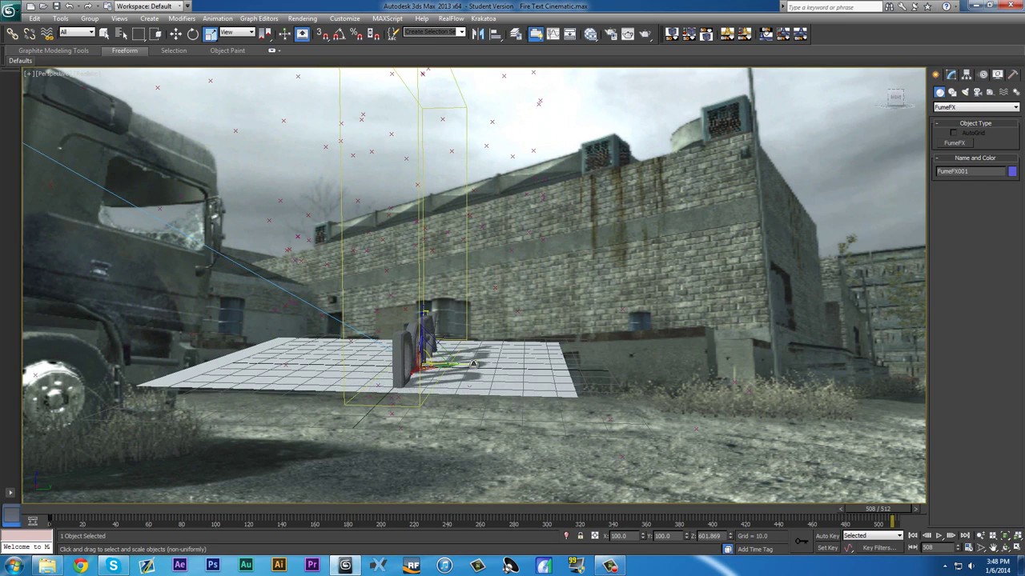
drag(473, 364, 680, 367)
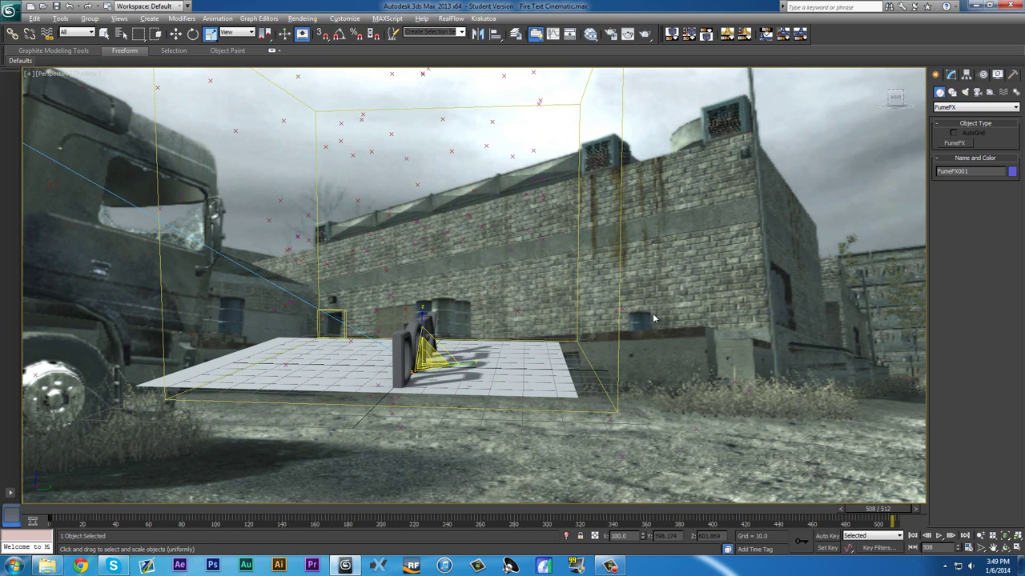
key(alt+w)
key(alt+w)
drag(364, 508, 897, 508)
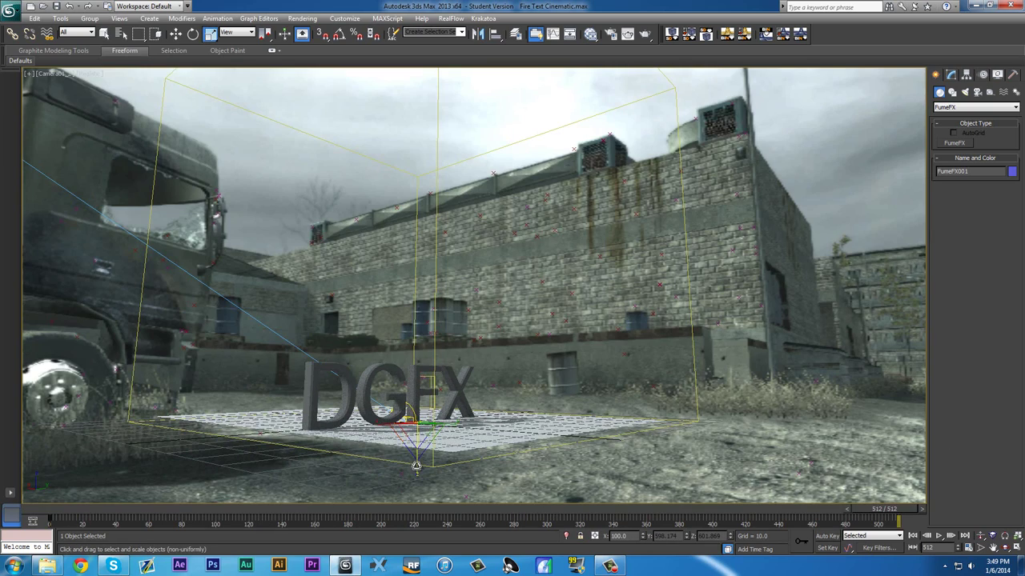
Make the FumeFX grid taller along Z and raise the DGFX text above the ground plane.
drag(423, 479, 426, 506)
alt+middle_drag(432, 516, 881, 541)
key(shift+z)
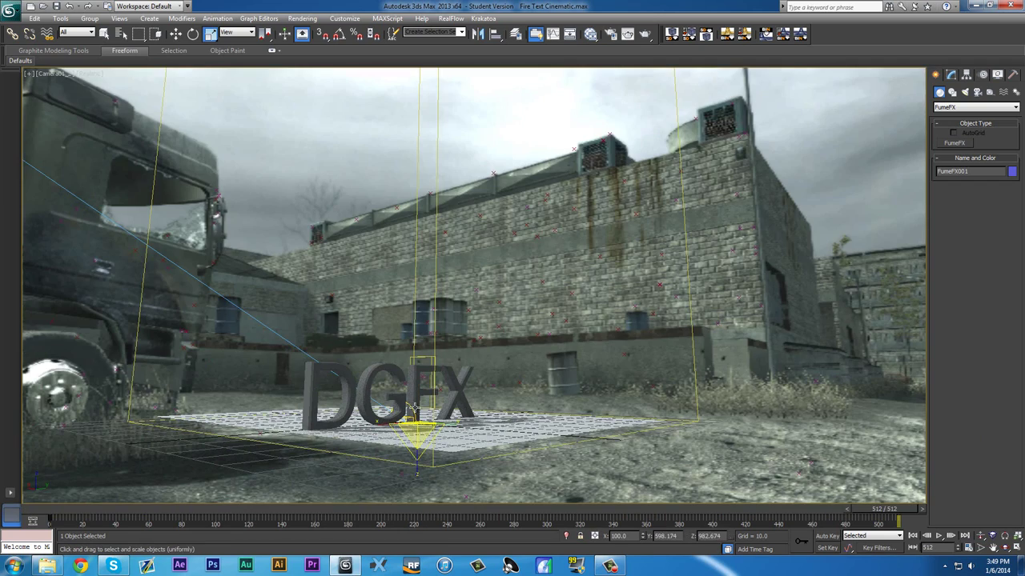
right_click(407, 389)
click(412, 403)
click(363, 392)
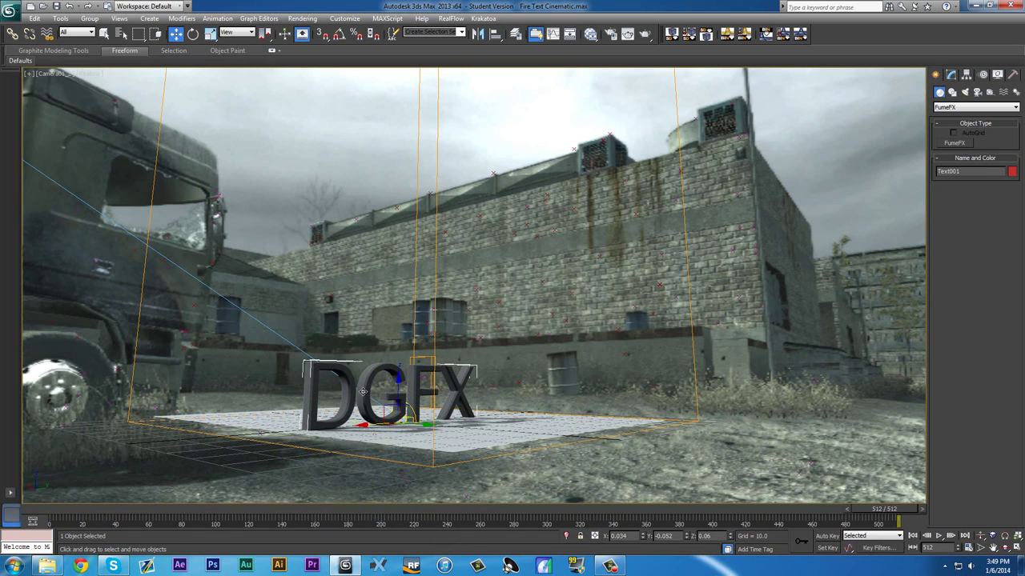
drag(395, 393, 396, 321)
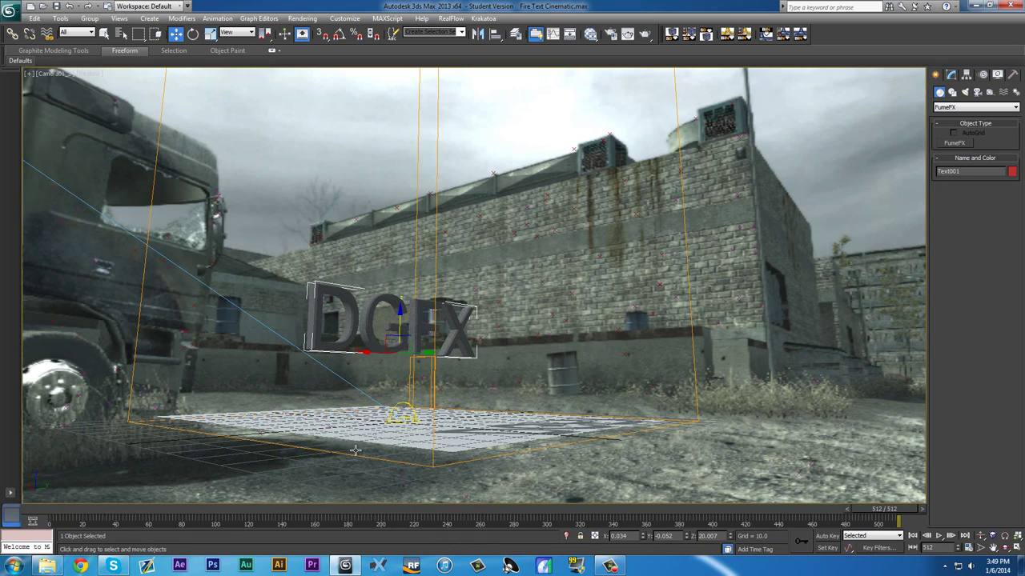
In the camera view at frame 91, enlarge the ground plane and shift it sideways under the text.
drag(364, 510, 962, 494)
key(c)
click(448, 419)
right_click(454, 393)
click(477, 421)
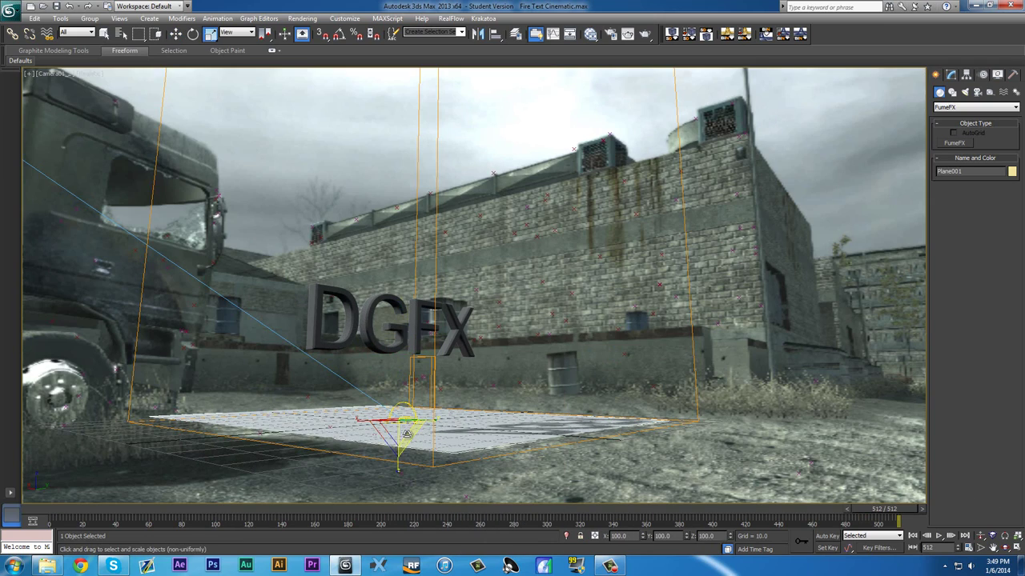
drag(389, 428, 353, 411)
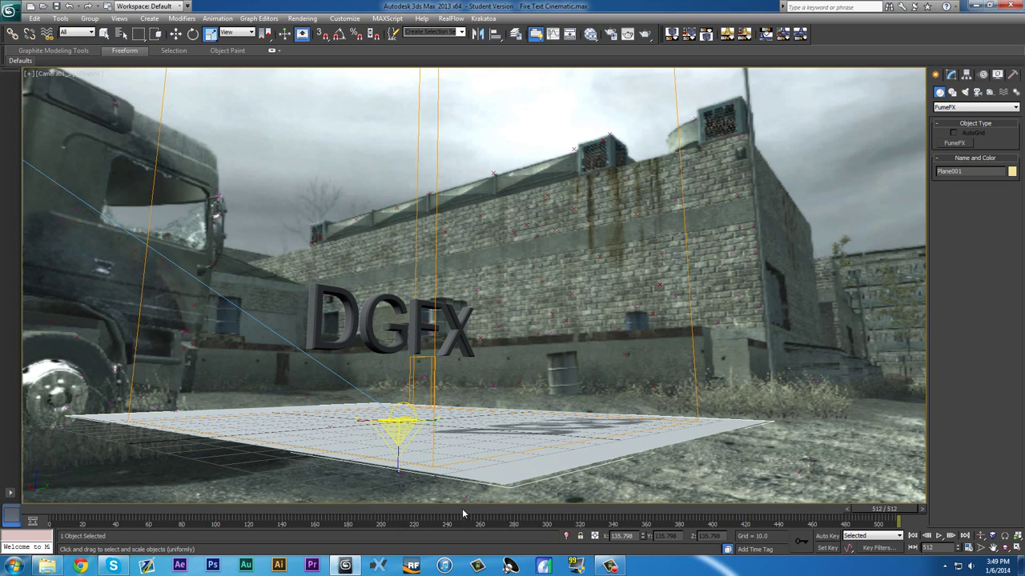
right_click(362, 392)
click(376, 403)
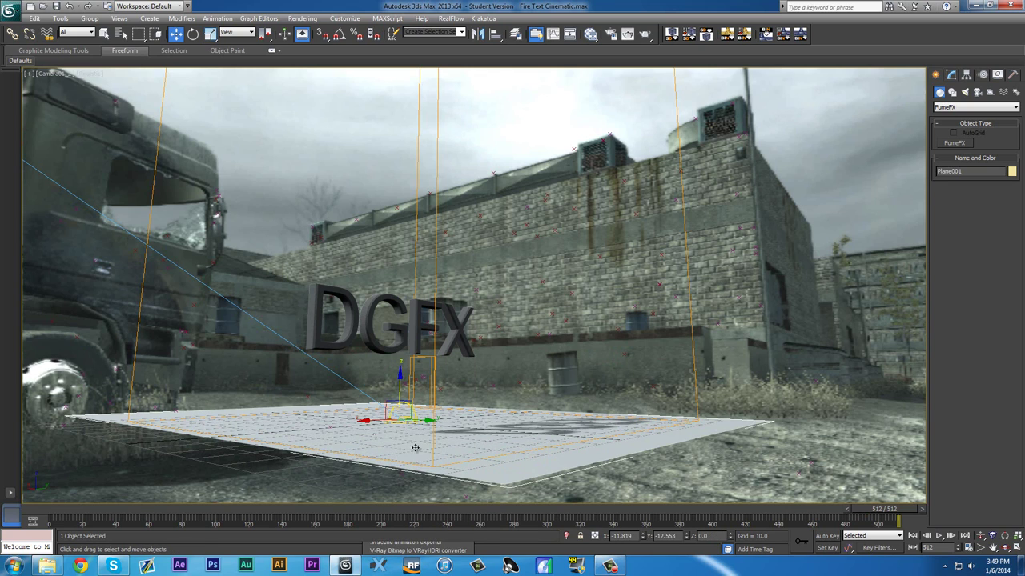
drag(364, 419, 386, 469)
click(381, 471)
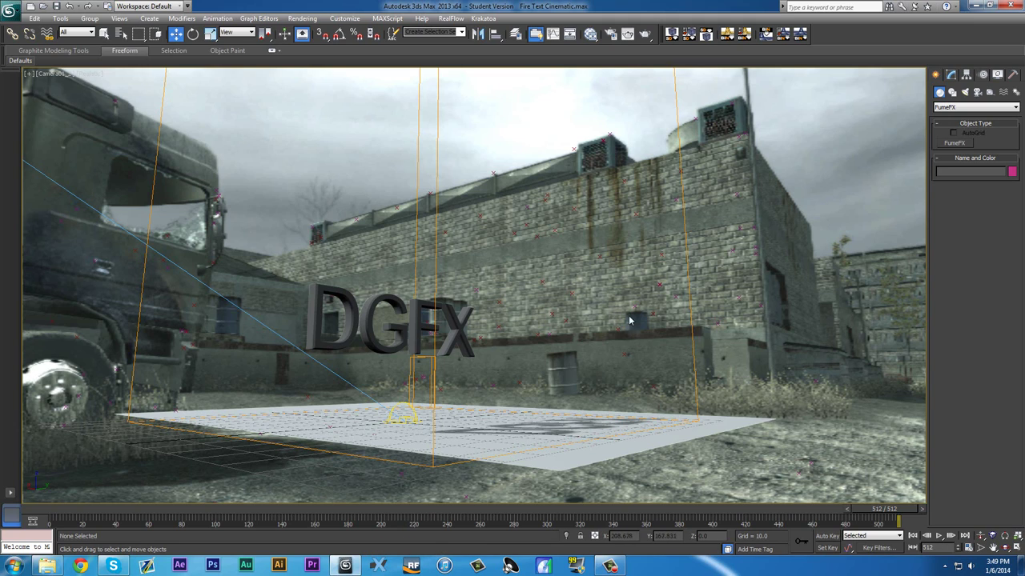
Place a FumeFX Object Src helper about 10.9 in size in the scene.
click(438, 276)
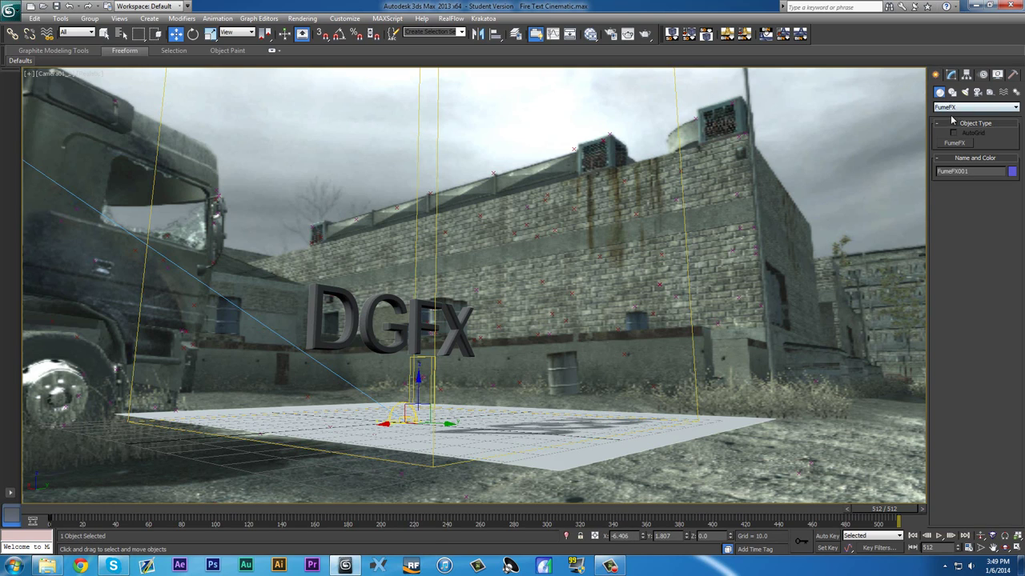
click(939, 93)
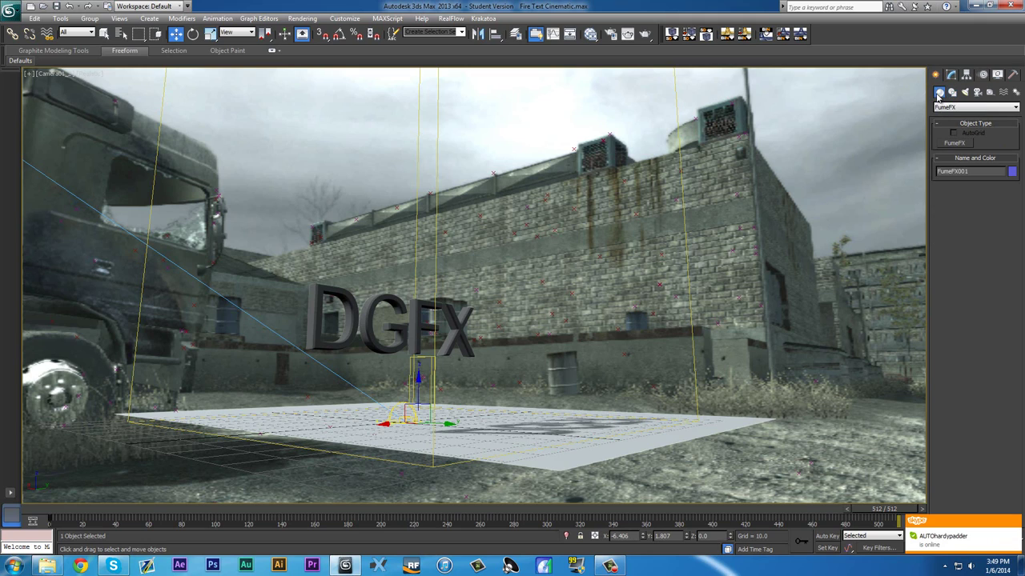
click(989, 93)
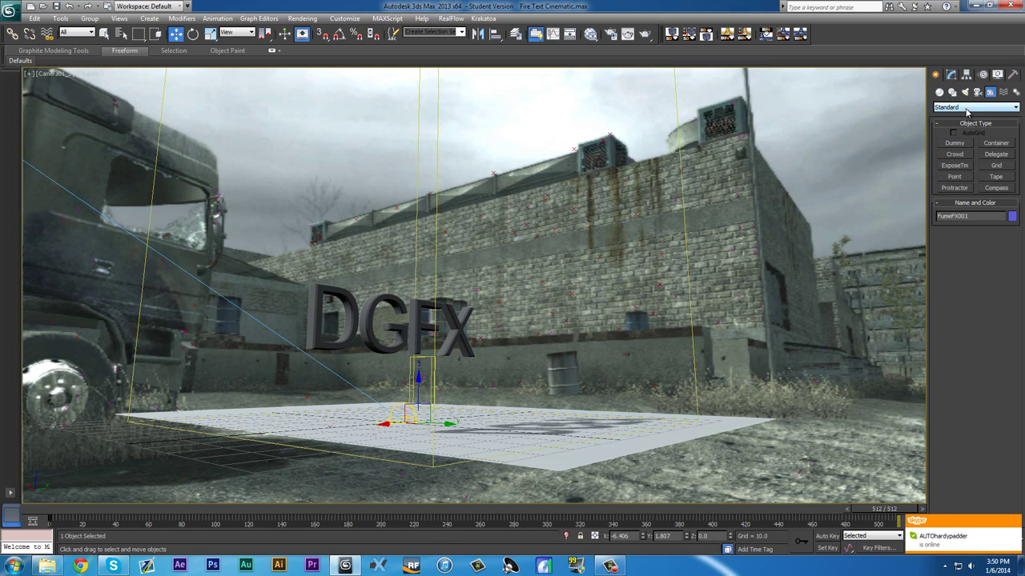
click(967, 109)
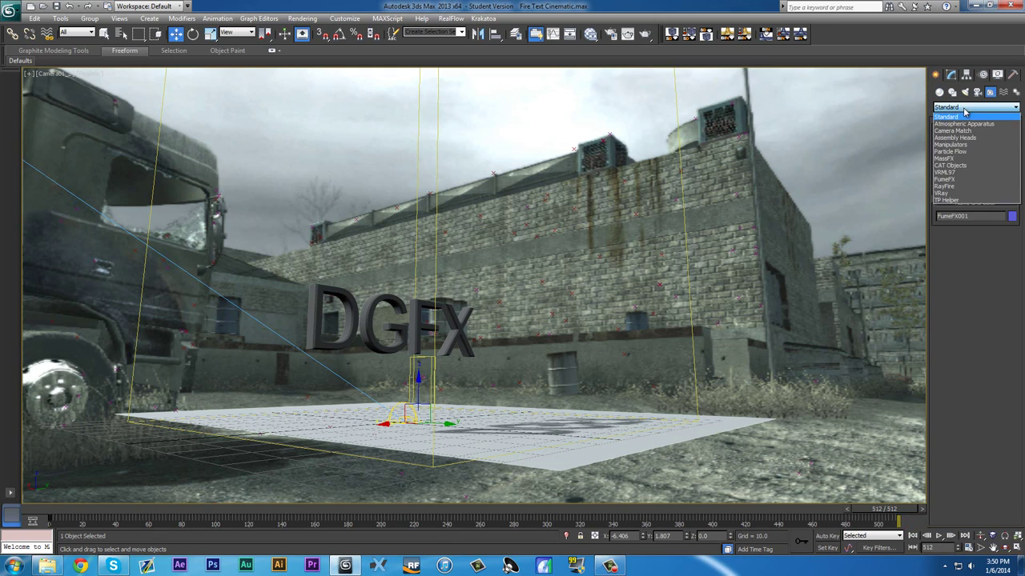
click(946, 179)
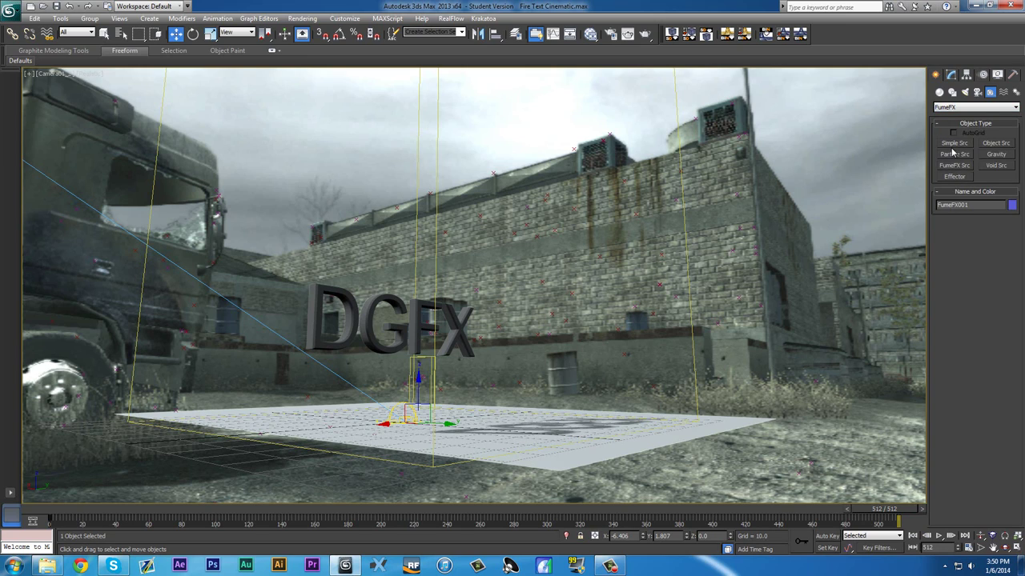
click(995, 143)
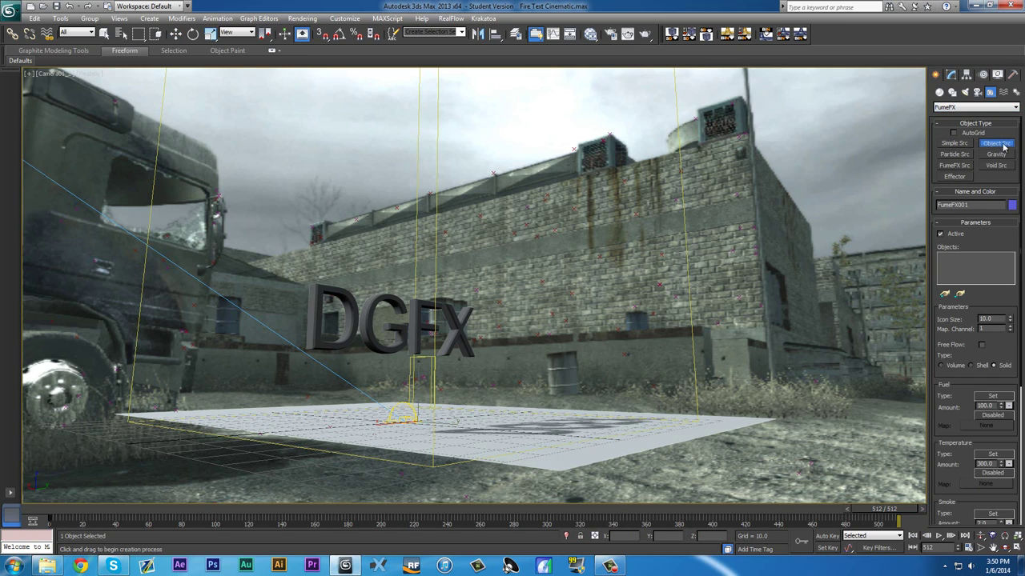
click(471, 428)
mouse_move(471, 429)
mouse_down()
mouse_move(479, 431)
mouse_move(462, 425)
mouse_move(790, 365)
mouse_move(487, 422)
mouse_up()
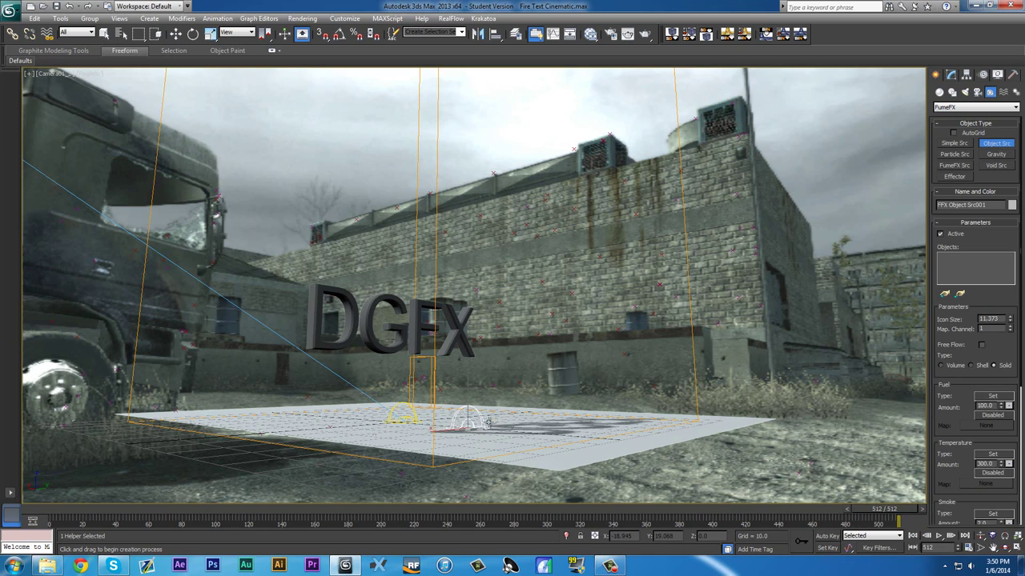
Assign Text001 as the object source's emitter and show its parameters in Modify.
click(944, 296)
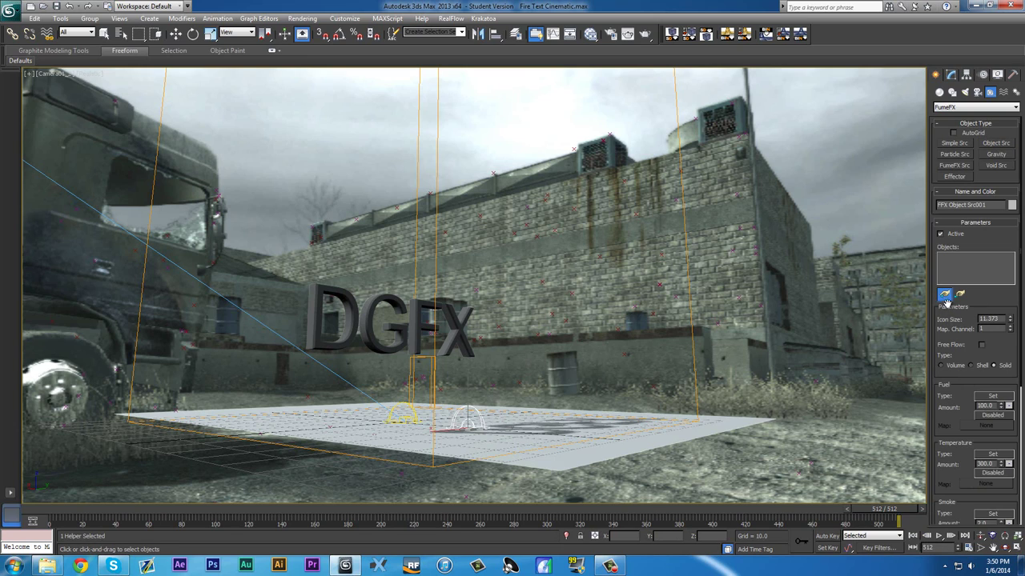
key(w)
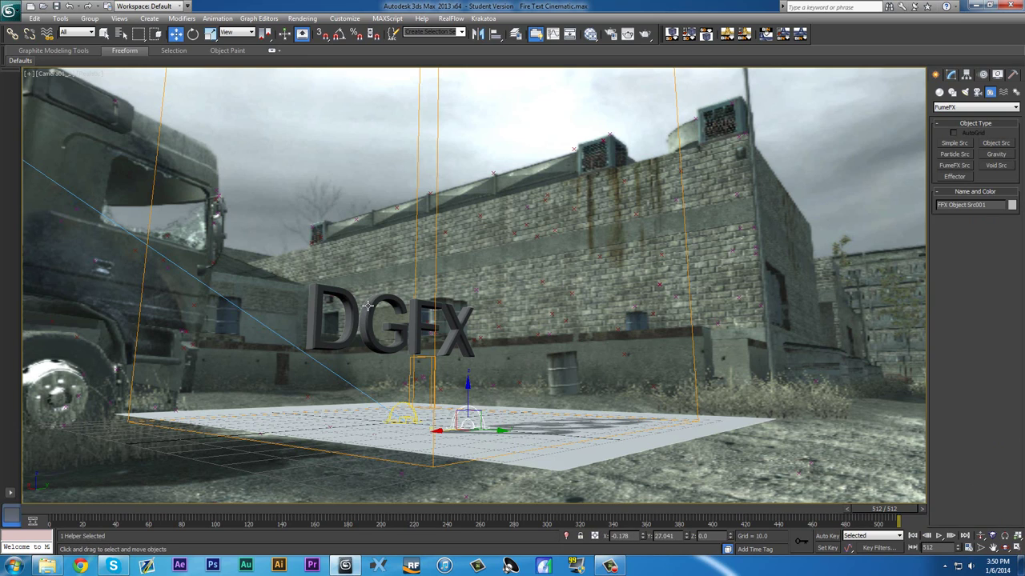
click(951, 74)
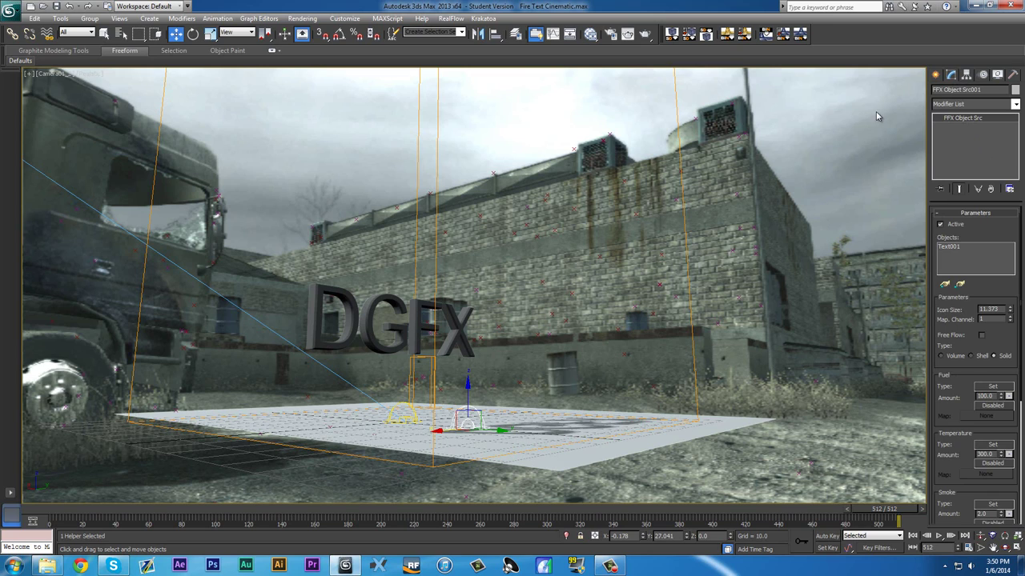
Select the FumeFX001 grid and open its FumeFX 3.5.1 settings window.
right_click(476, 410)
click(483, 412)
scroll(957, 385, down, 2)
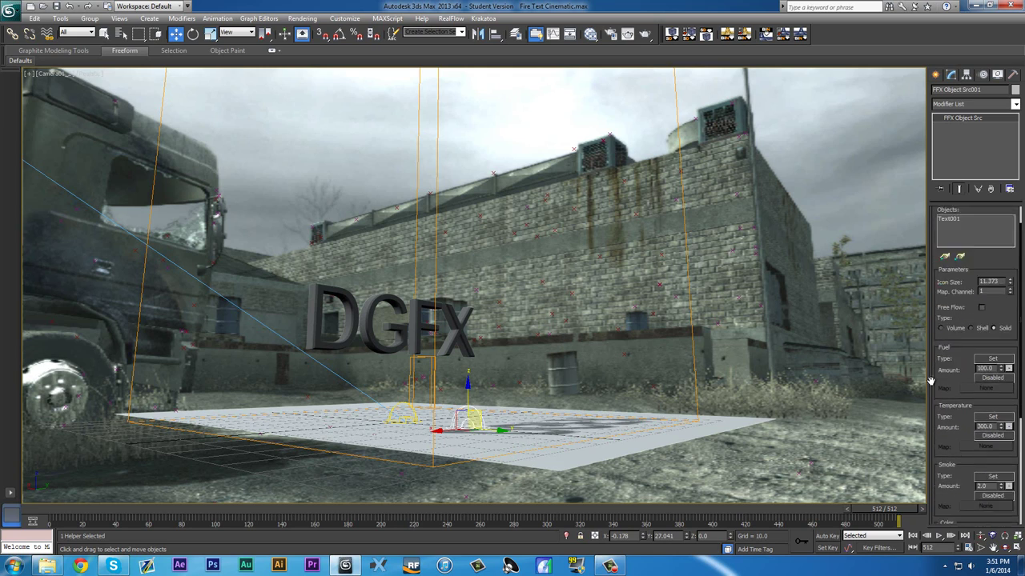
scroll(945, 472, up, 2)
drag(942, 480, 990, 240)
scroll(977, 360, up, 5)
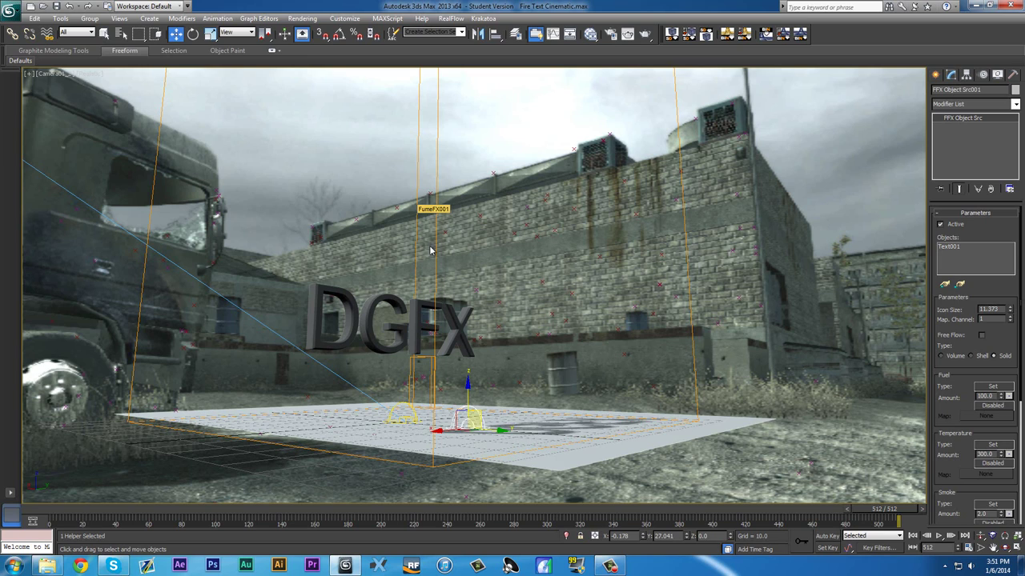
click(417, 191)
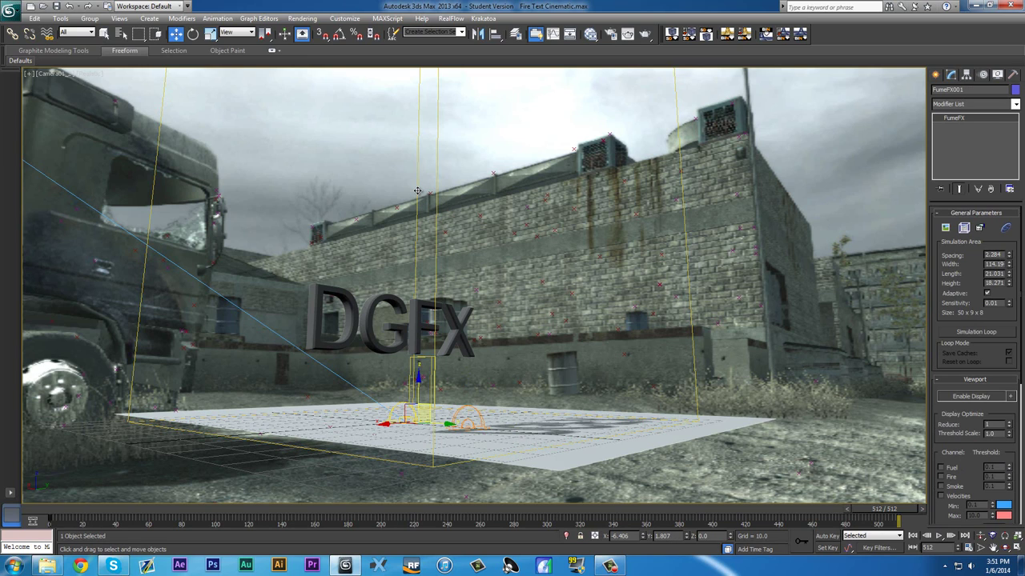
click(963, 228)
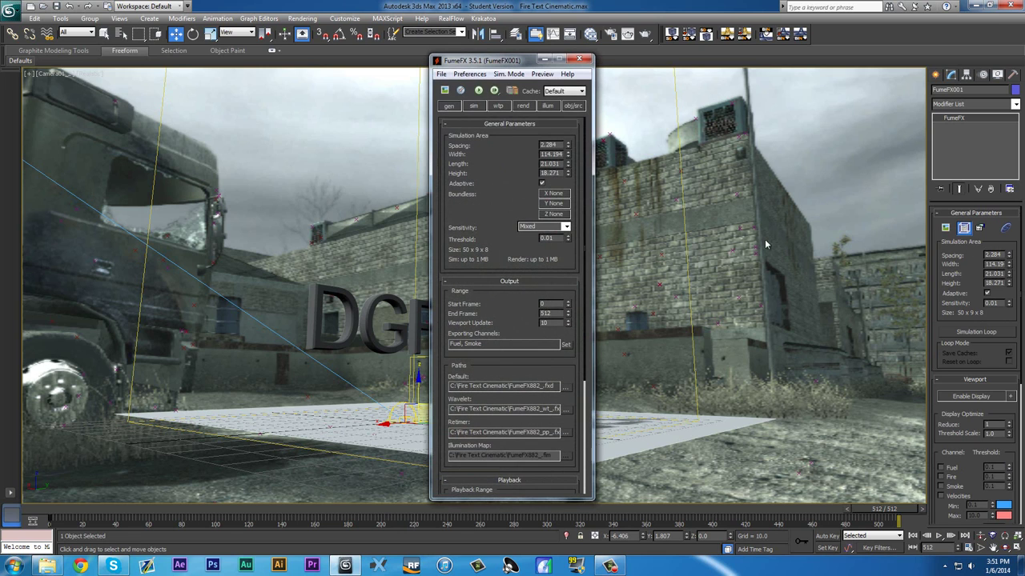
Browse the Default cache path's output directory dialog to the Scratch (F:) drive.
drag(467, 50, 364, 58)
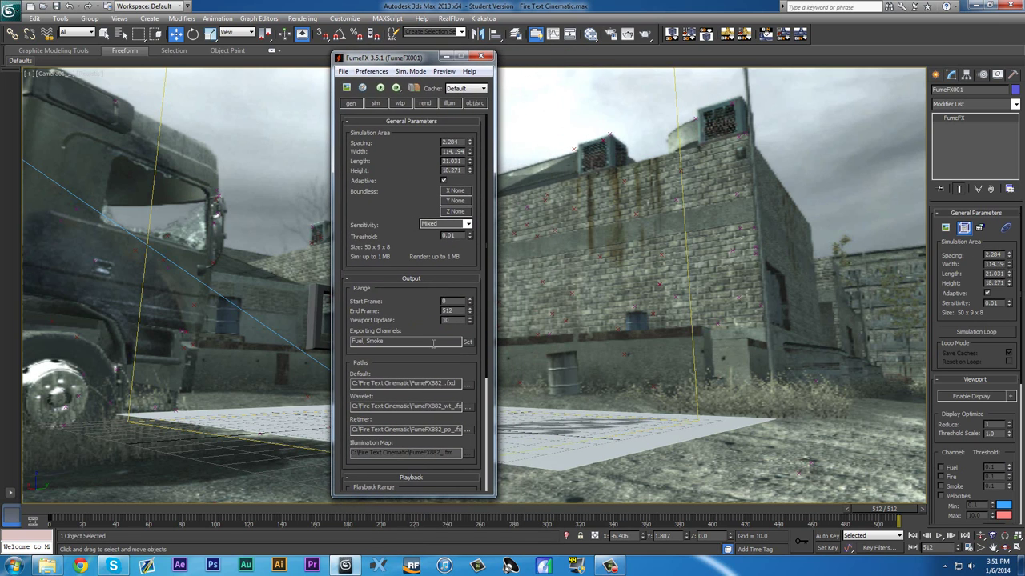
drag(416, 354, 420, 285)
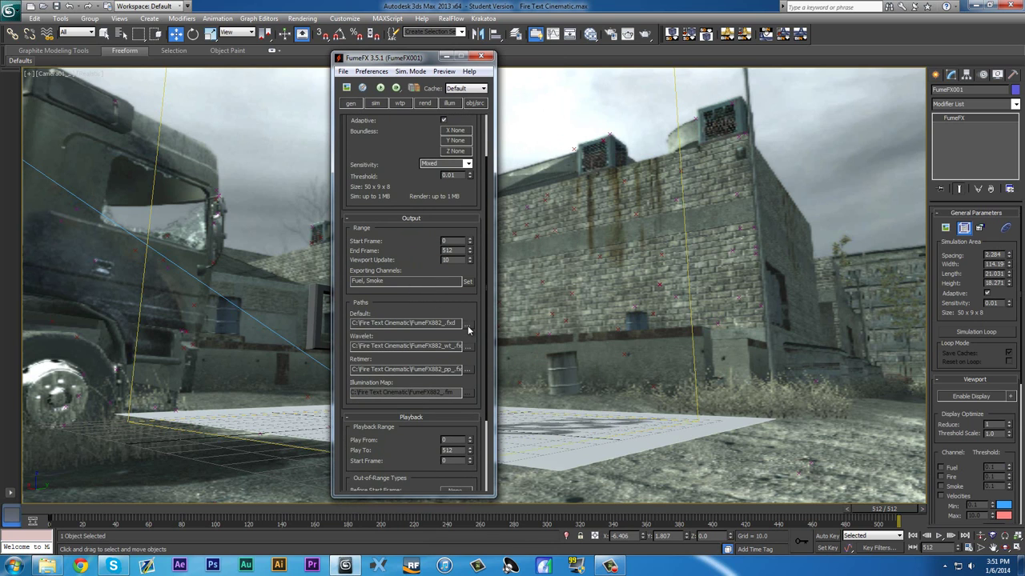
click(469, 325)
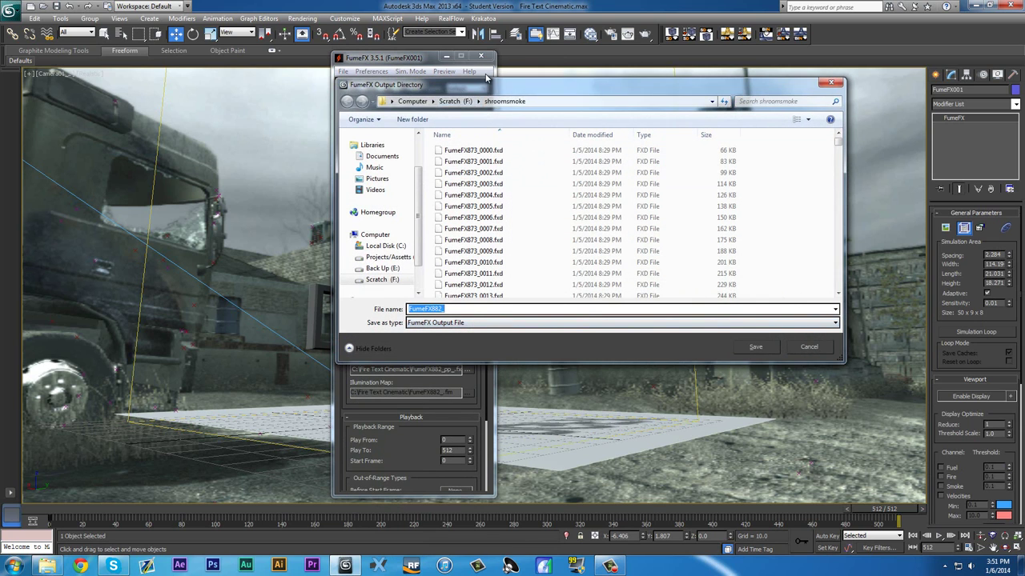
drag(510, 78, 540, 129)
click(481, 136)
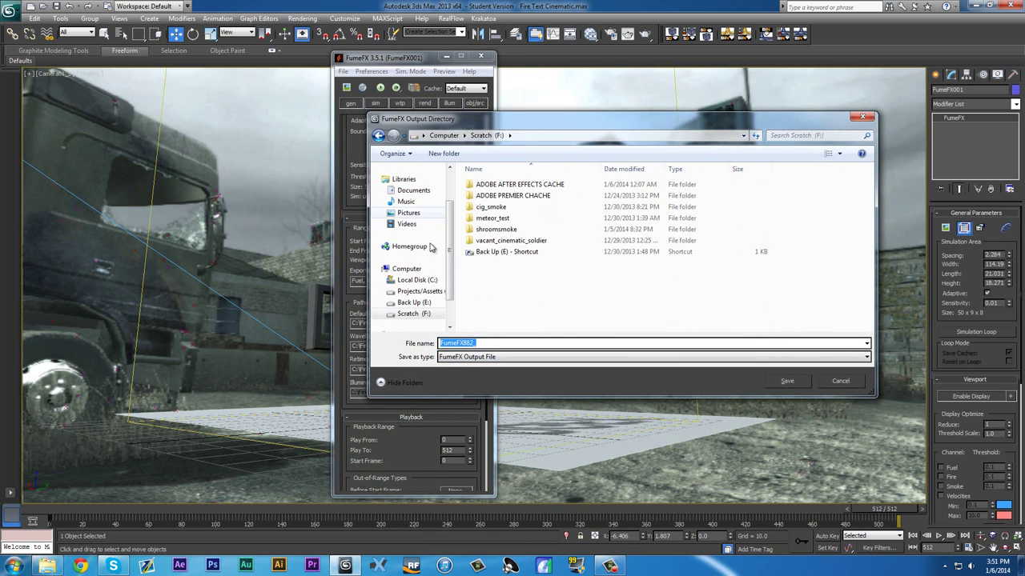
click(423, 282)
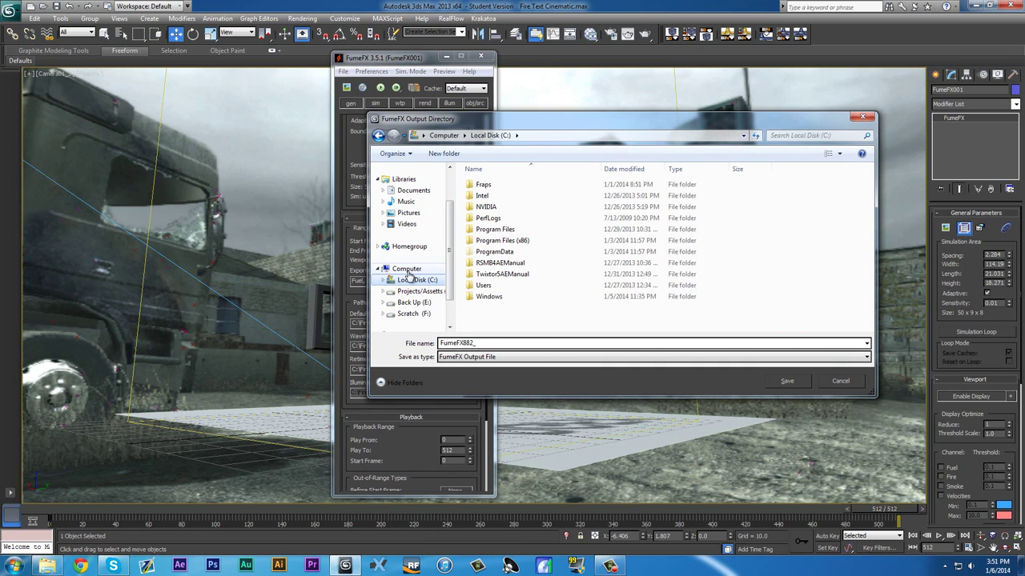
right_click(405, 270)
click(406, 269)
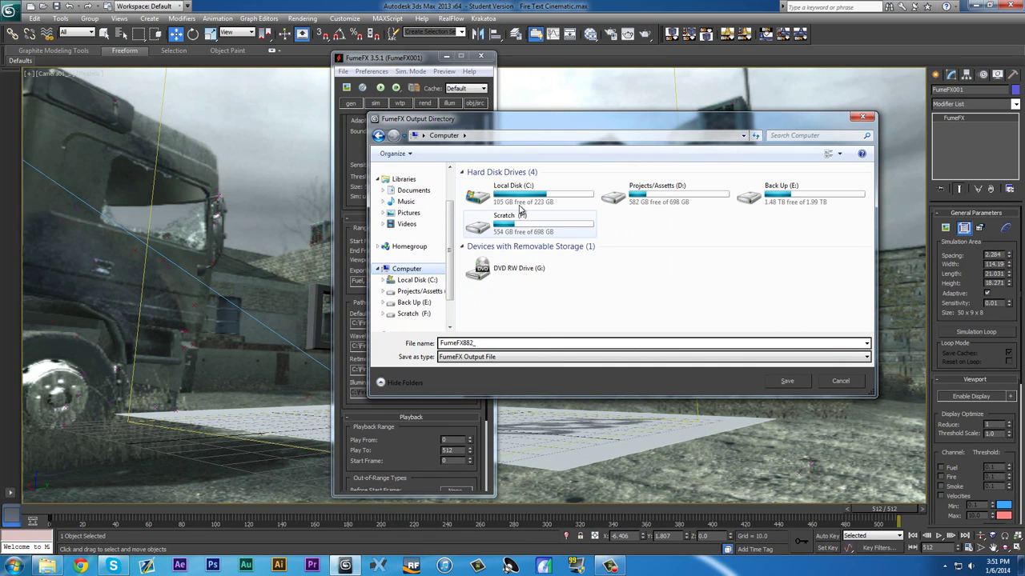
double_click(683, 198)
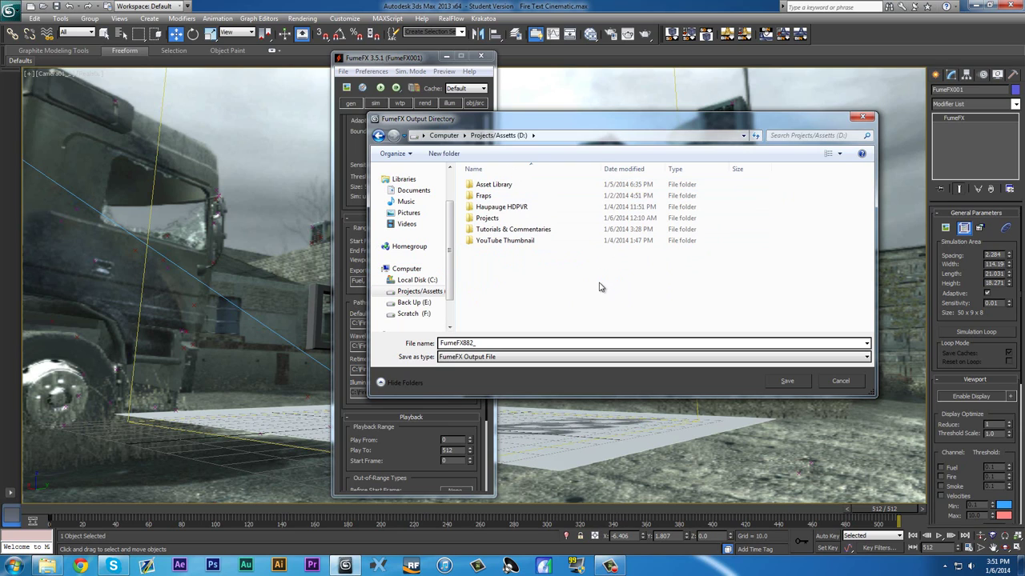
click(413, 302)
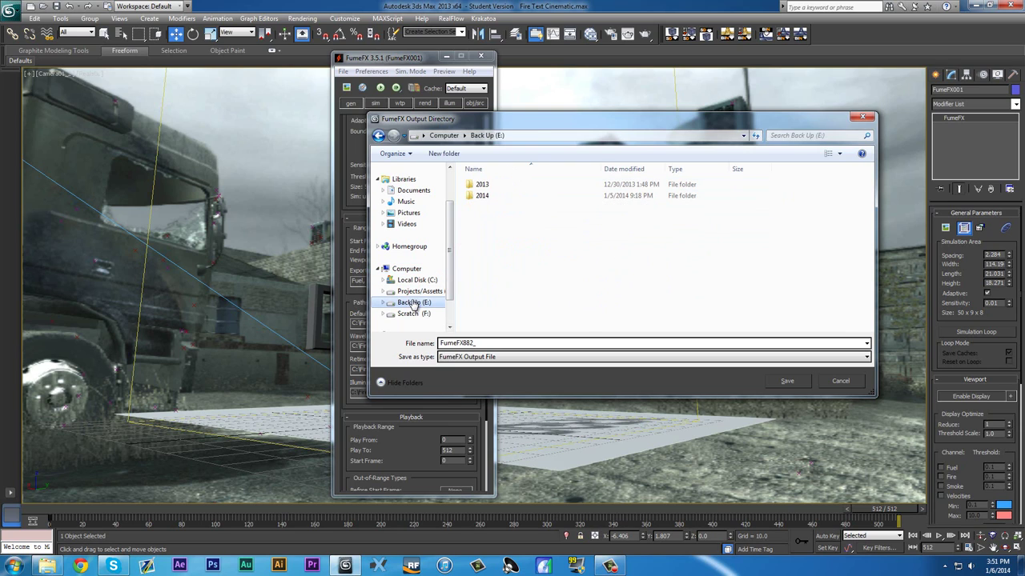
click(414, 314)
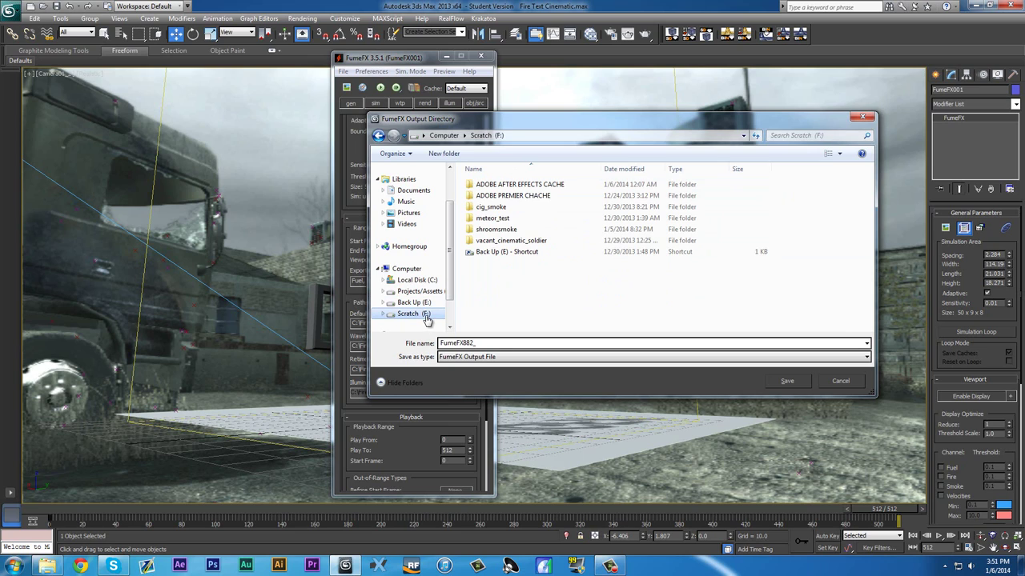
Create a texttutorial folder on F: and save the Default cache path into it.
click(445, 153)
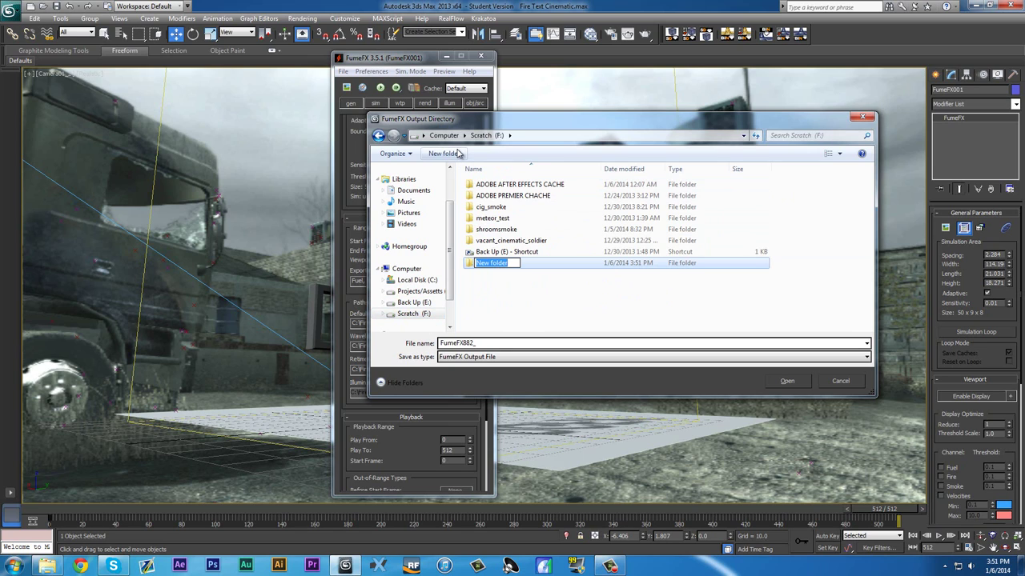
key(BackSpace)
key(BackSpace)
text(rial)
key(Return)
key(Return)
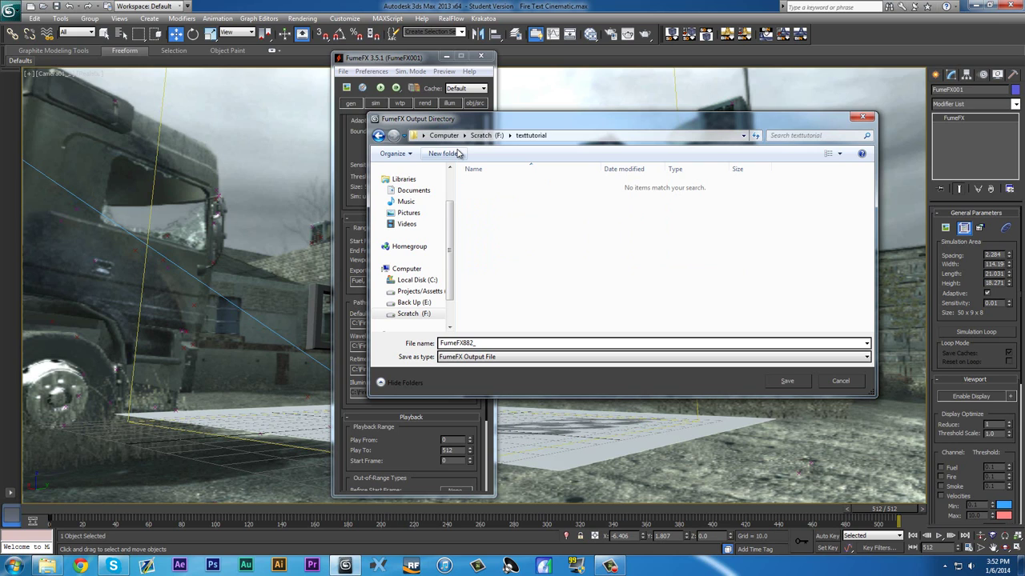
click(784, 382)
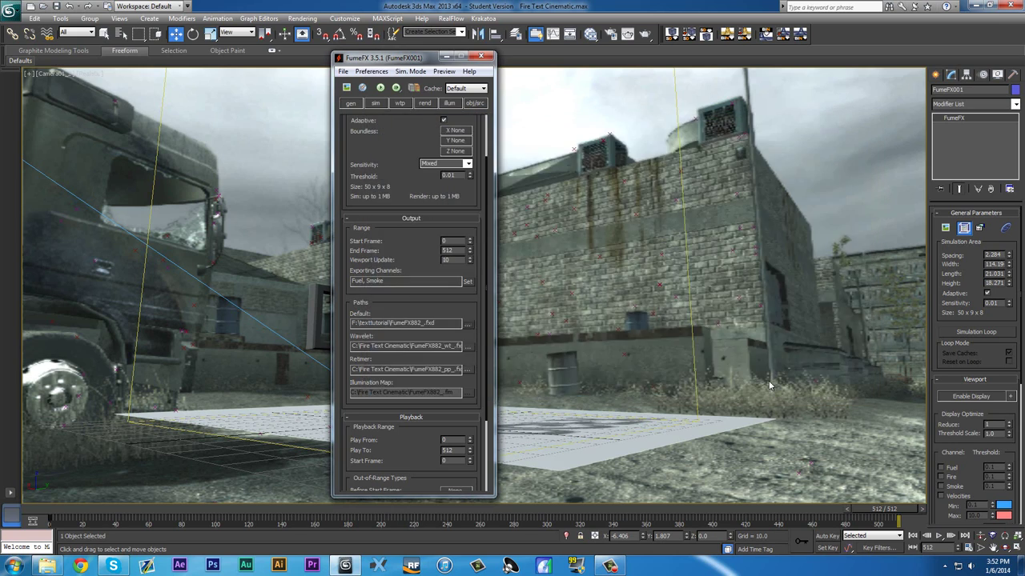
Point the Wavelet and Retimer cache paths to the same texttutorial folder.
click(470, 345)
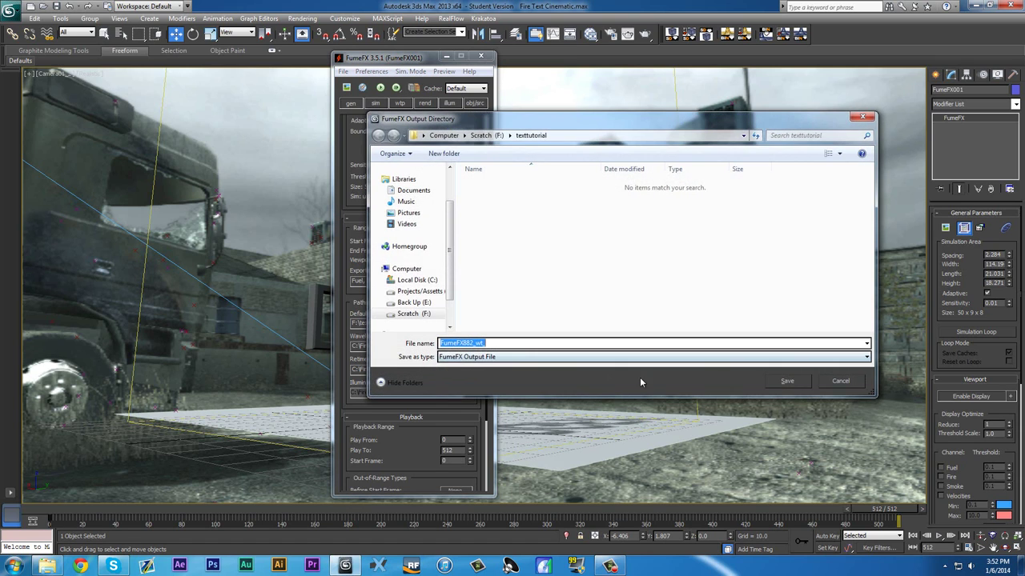
click(783, 383)
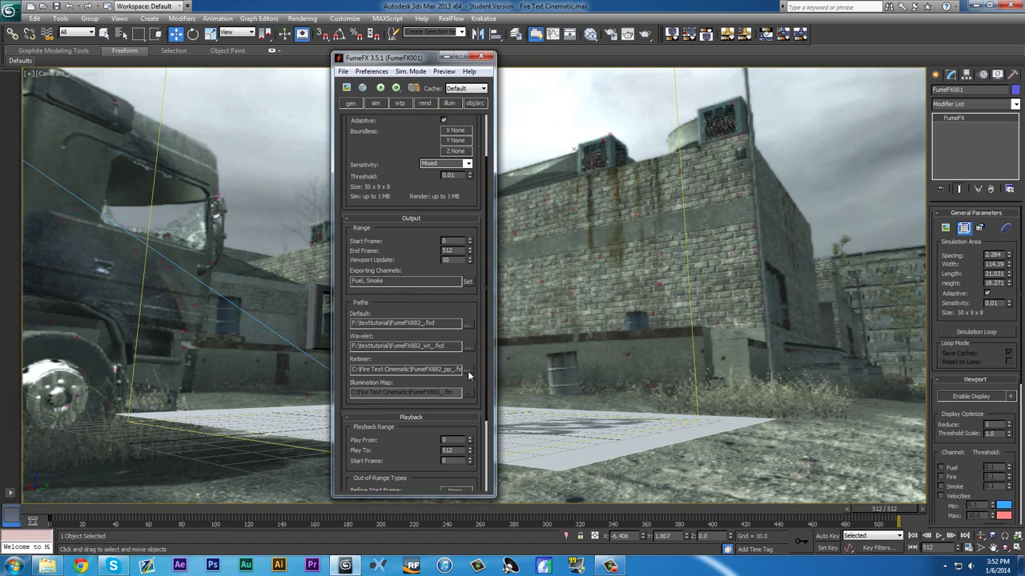
click(468, 371)
click(785, 382)
drag(398, 374, 398, 254)
scroll(401, 250, up, 5)
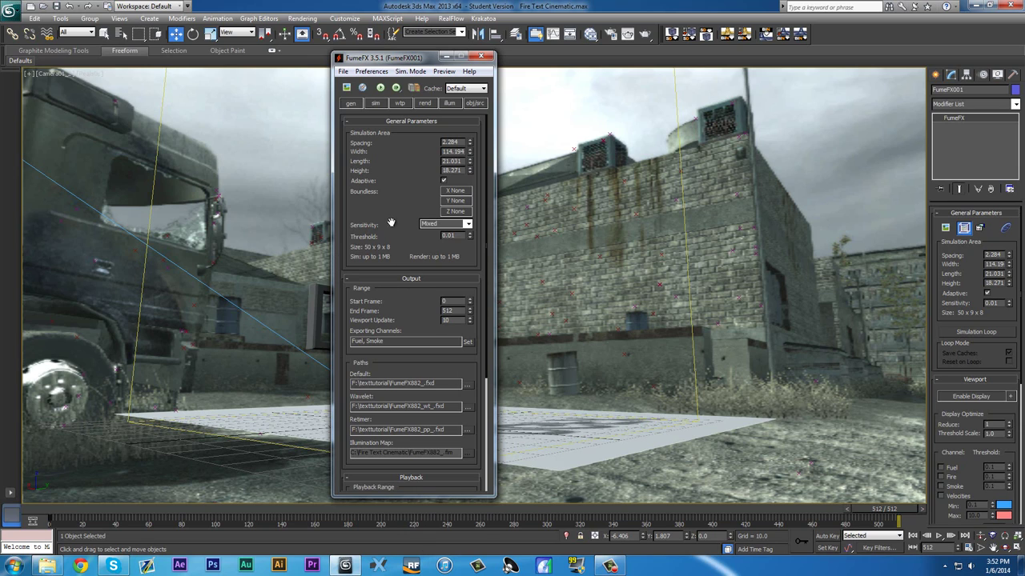
scroll(396, 255, down, 1)
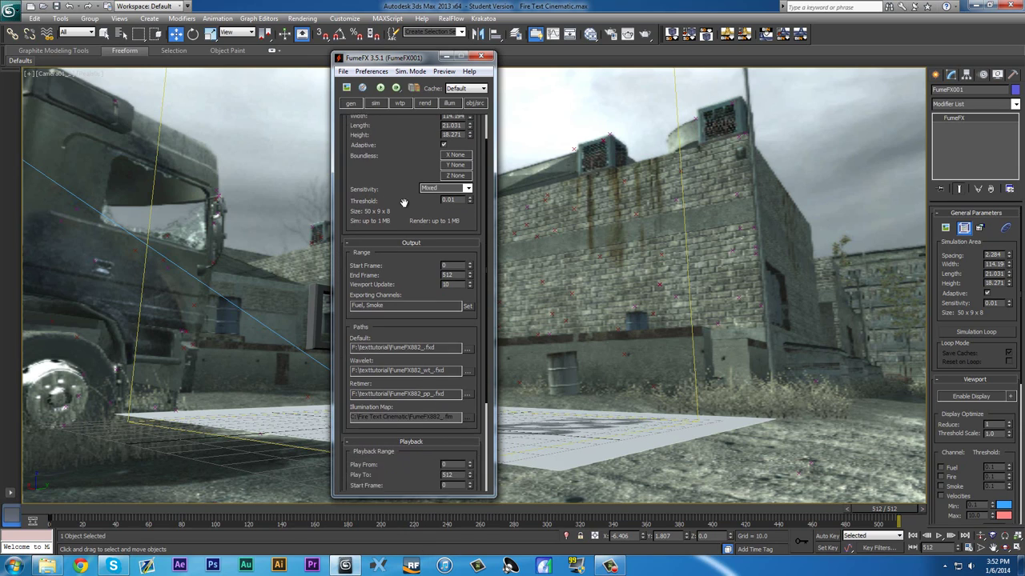
scroll(396, 280, up, 1)
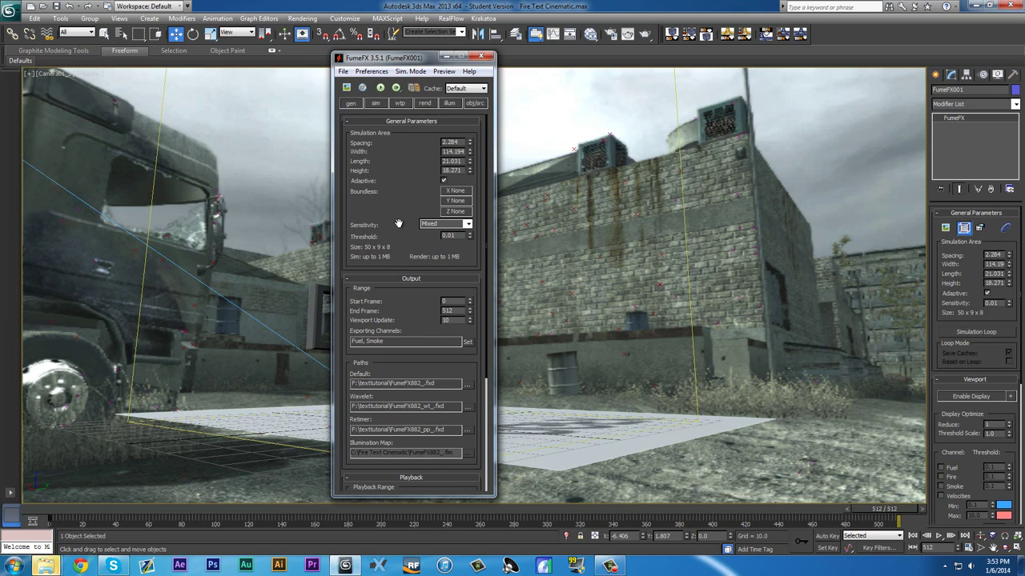
Add FFX Object Src001 to FumeFX001's sources from the obj/src tab.
click(473, 104)
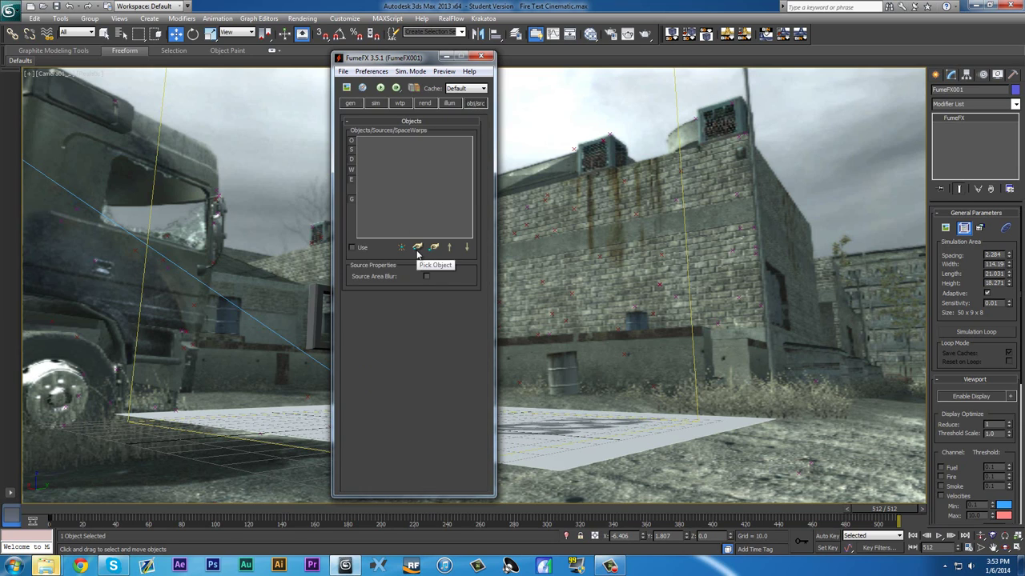
click(417, 248)
click(104, 34)
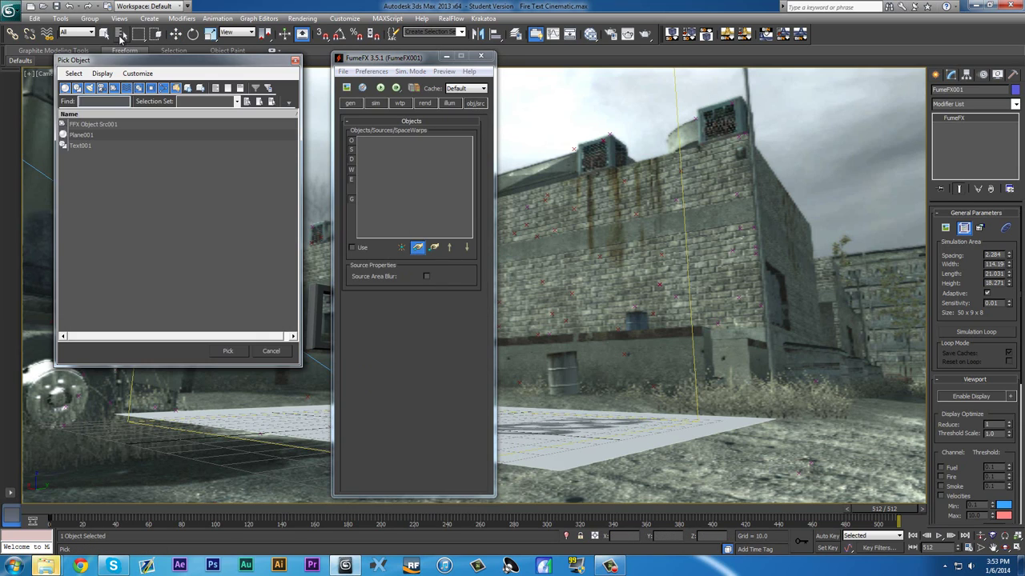
click(95, 126)
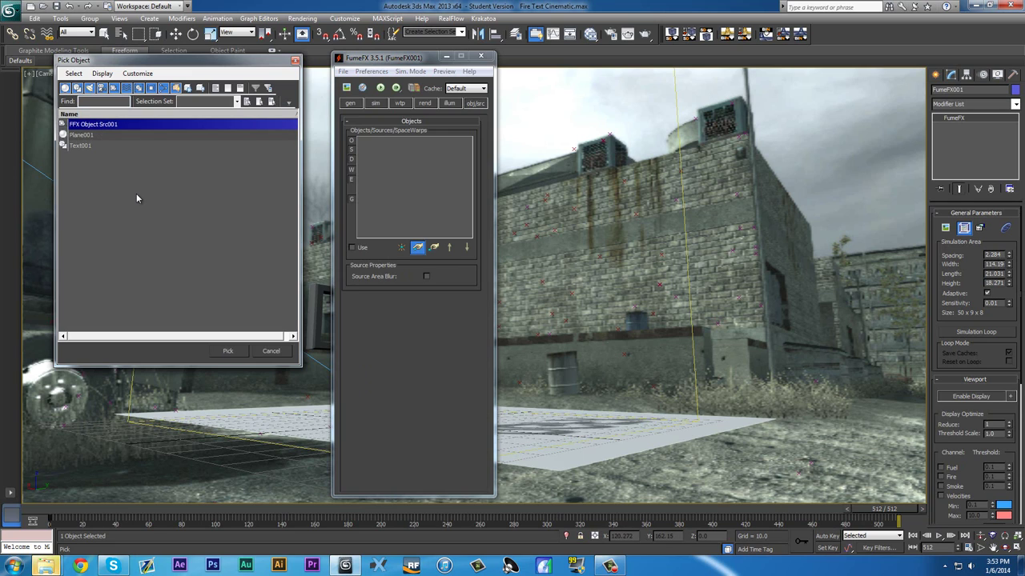
click(228, 351)
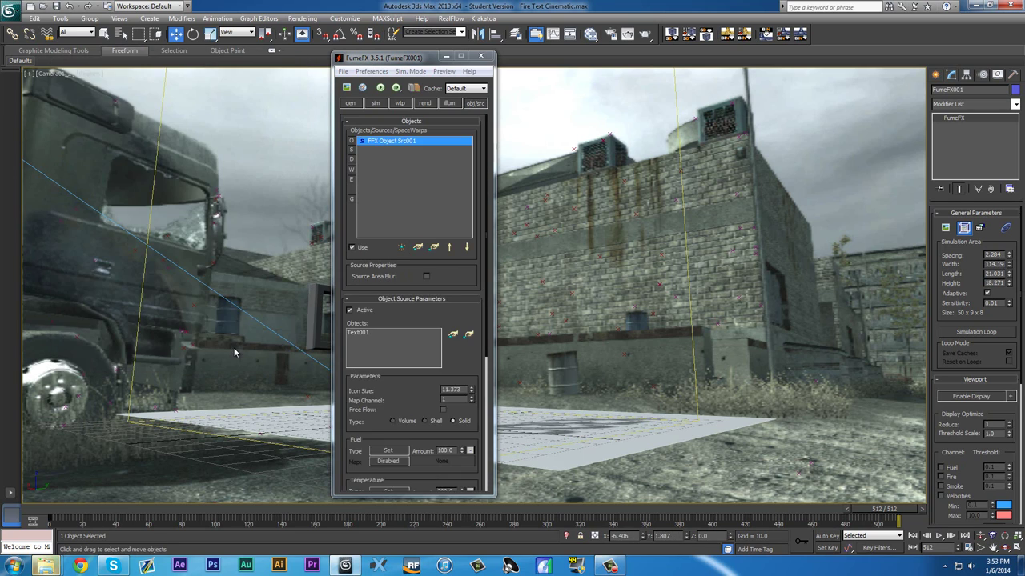
Return to the gen tab and move the FumeFX window aside to reveal the DGFX text.
click(366, 370)
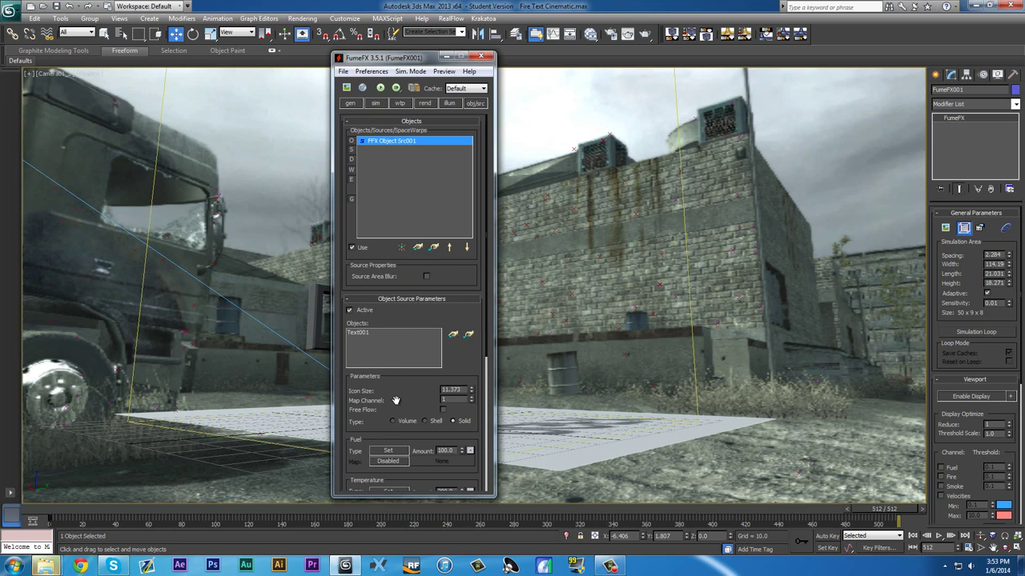
drag(390, 390, 440, 450)
click(376, 103)
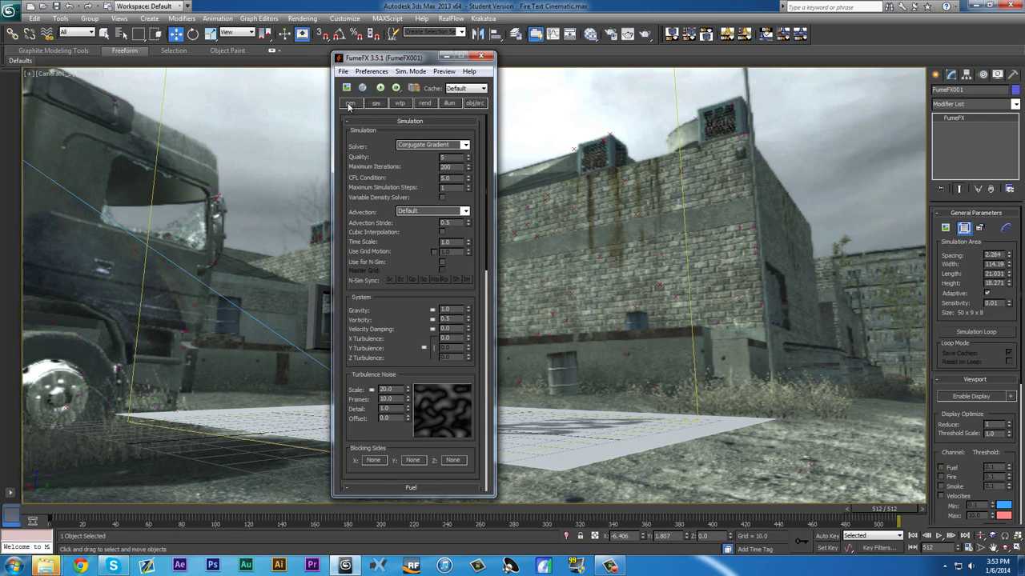
click(350, 103)
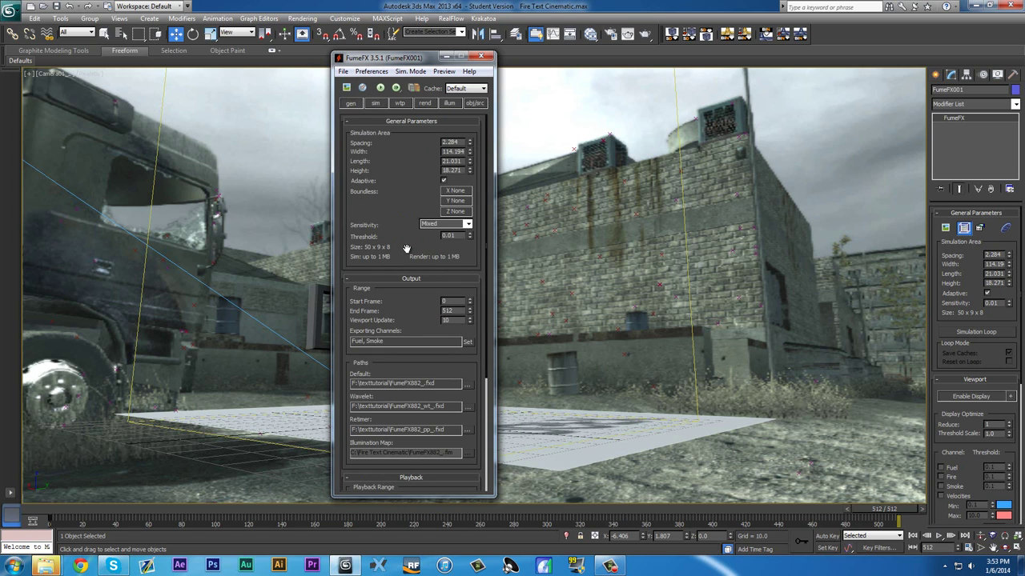
drag(406, 64, 139, 85)
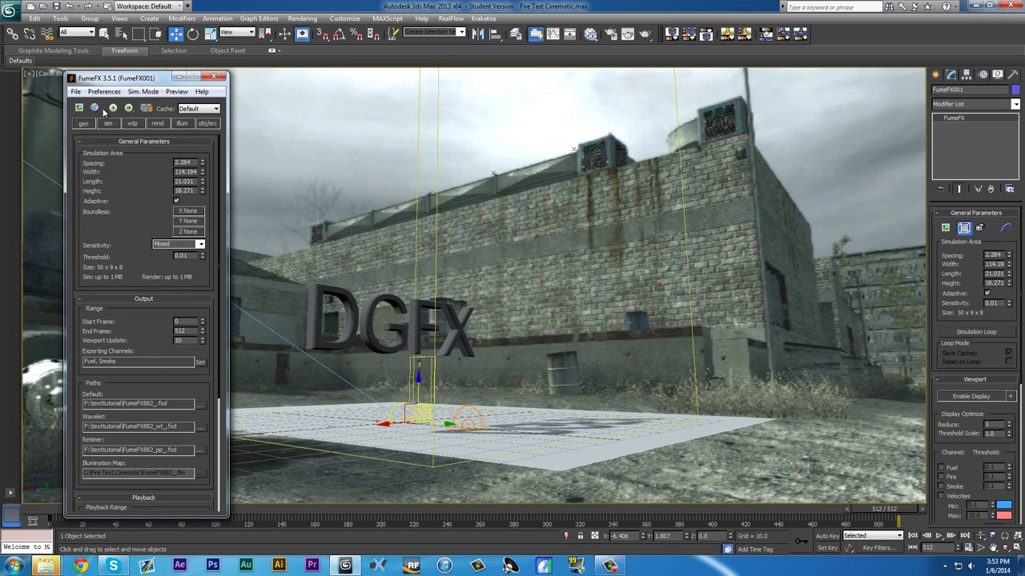
Run the default FumeFX simulation with an enlarged Output Preview beside the progress dialog.
click(114, 109)
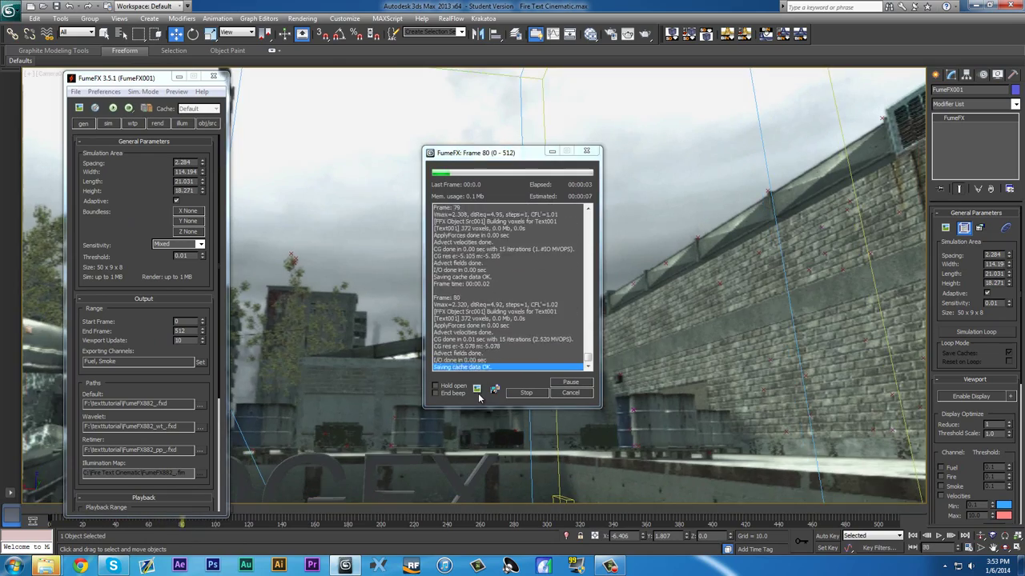
click(477, 389)
drag(44, 8, 670, 152)
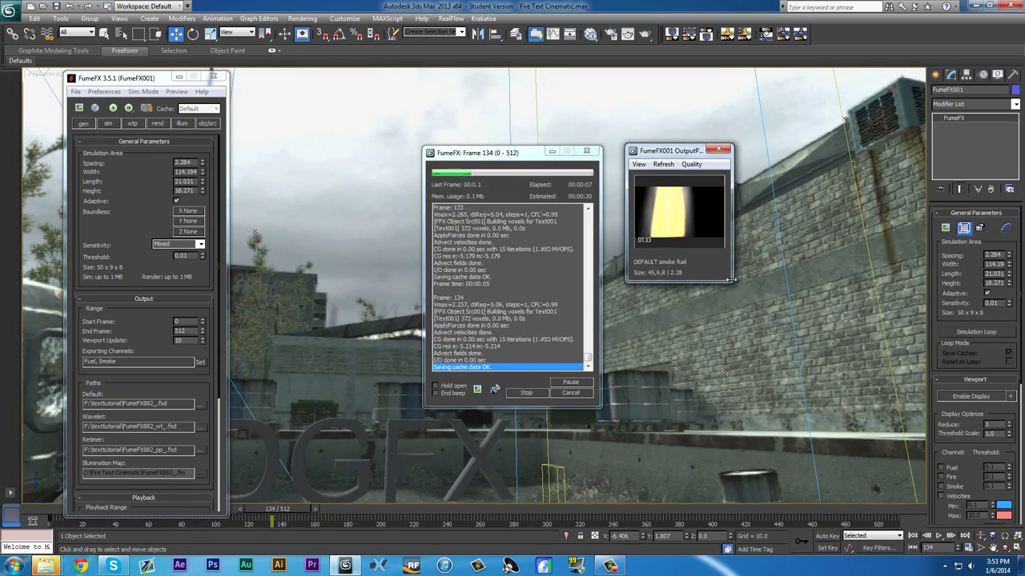
drag(729, 280, 895, 445)
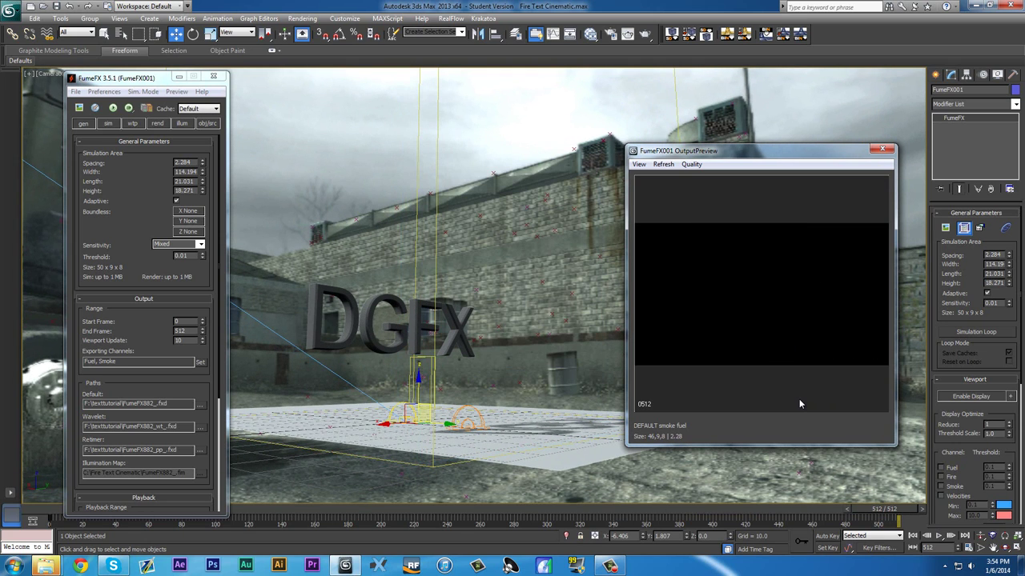
Render camera frame 399 showing the fire over the DGFX text.
drag(865, 510, 400, 489)
drag(56, 509, 710, 514)
click(628, 33)
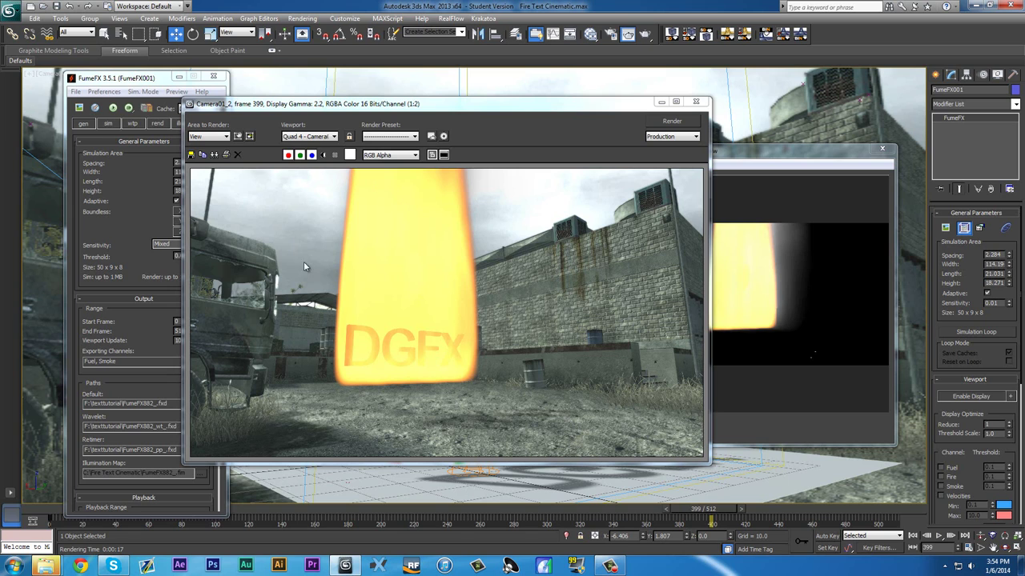
Add Spot001 and Sky001 as FumeFX illumination lights and enable Multiple Scattering.
click(695, 103)
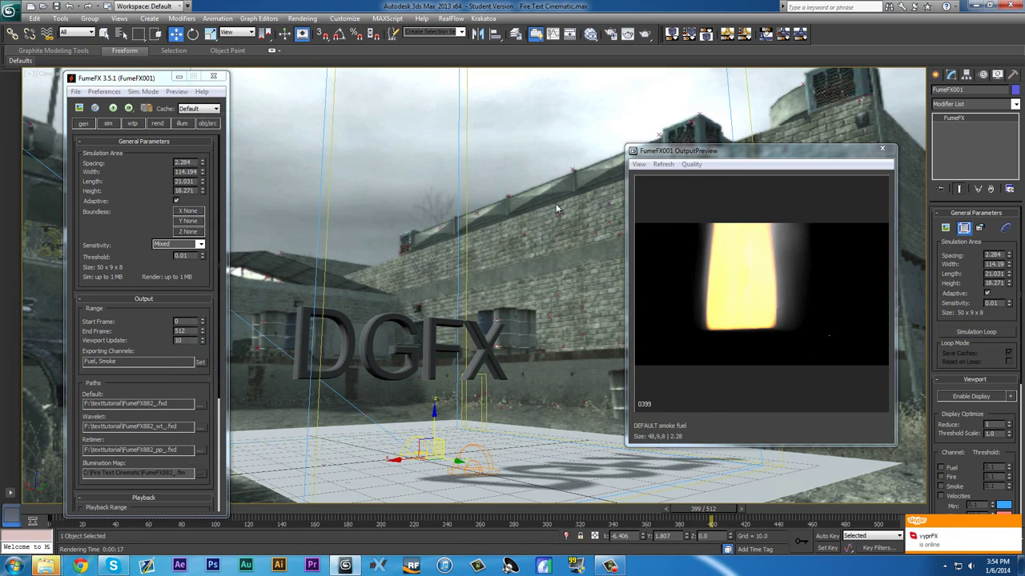
click(182, 124)
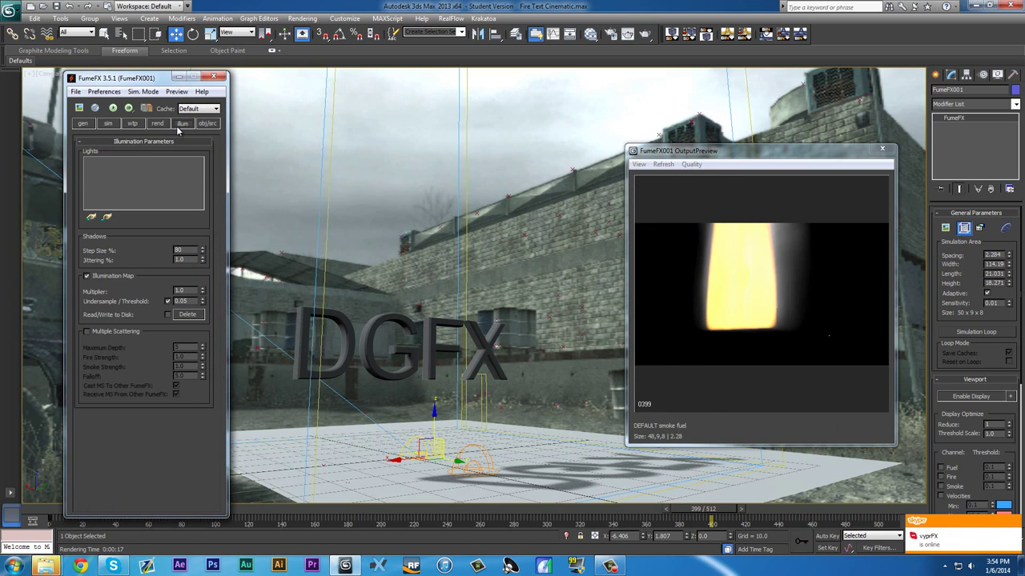
click(90, 219)
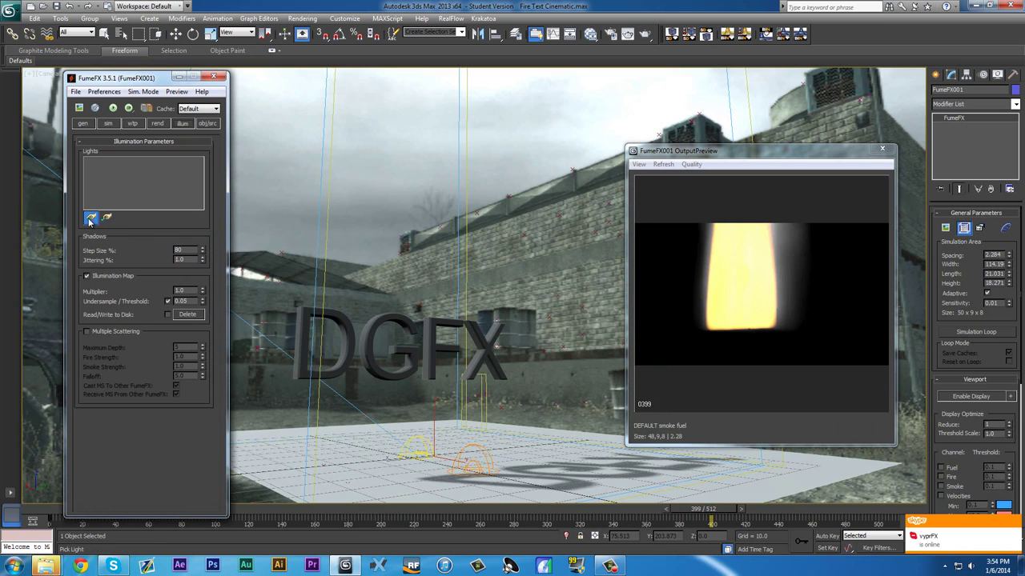
click(121, 33)
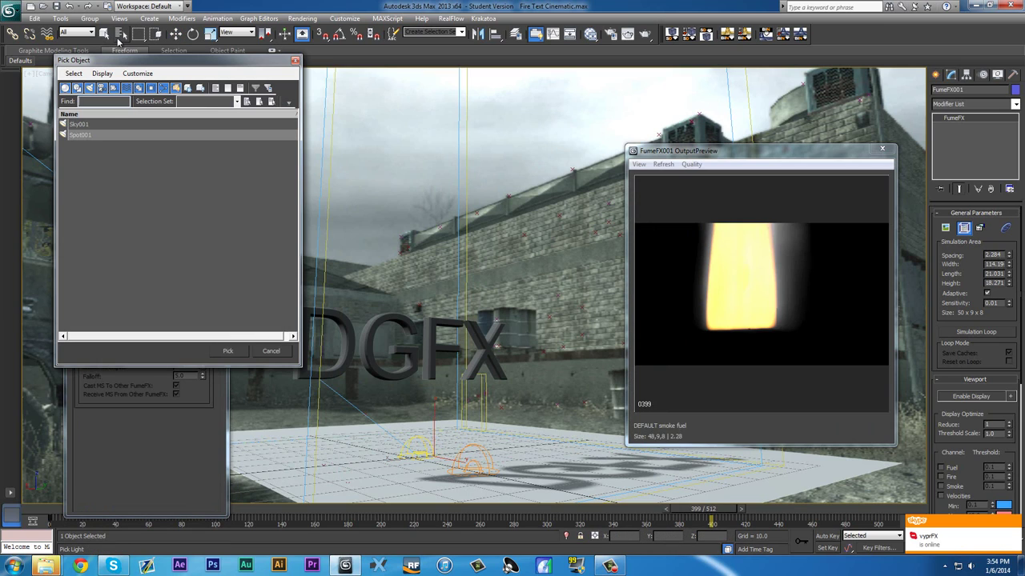
click(93, 135)
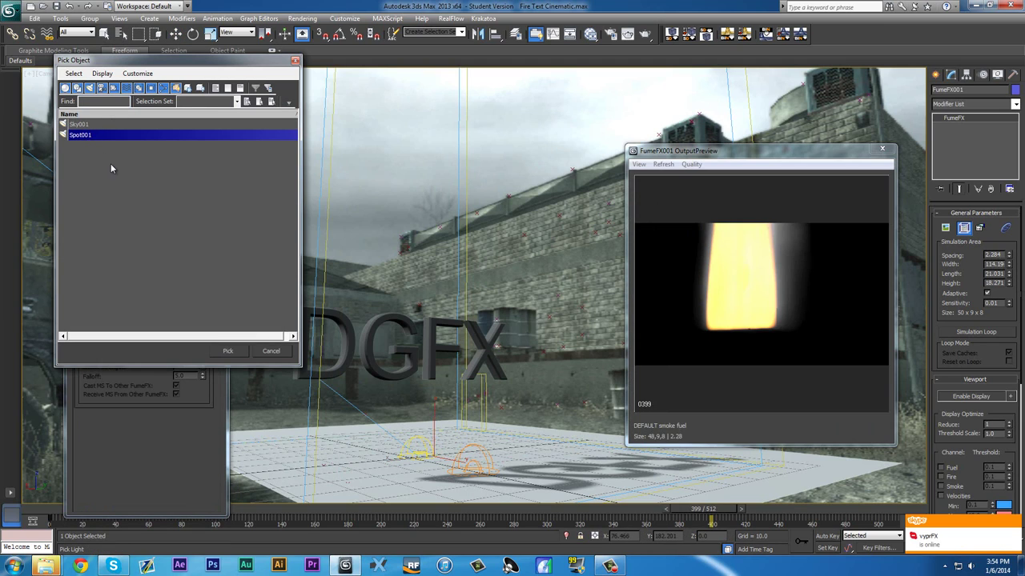
key(ctrl+a)
click(228, 351)
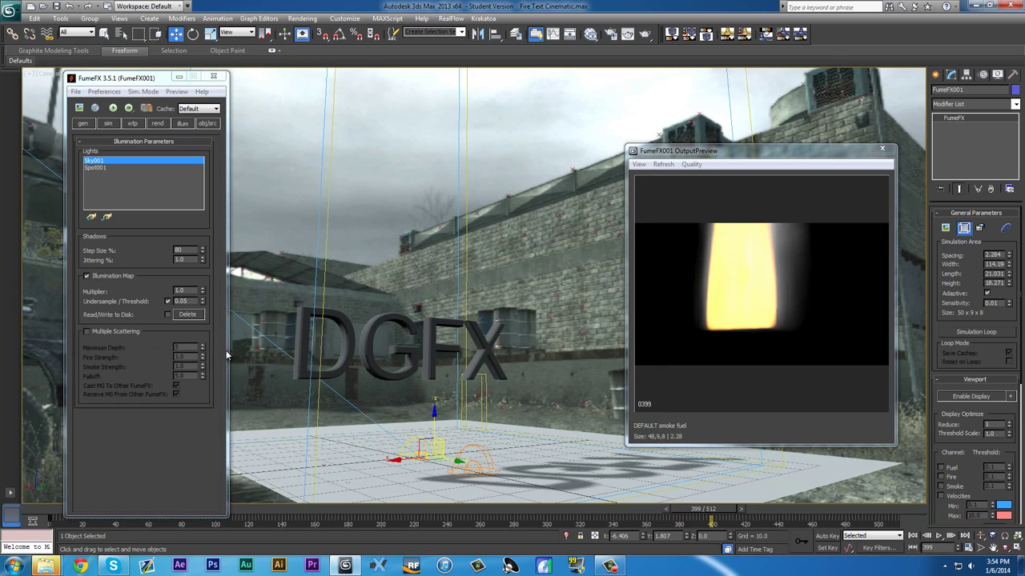
click(86, 332)
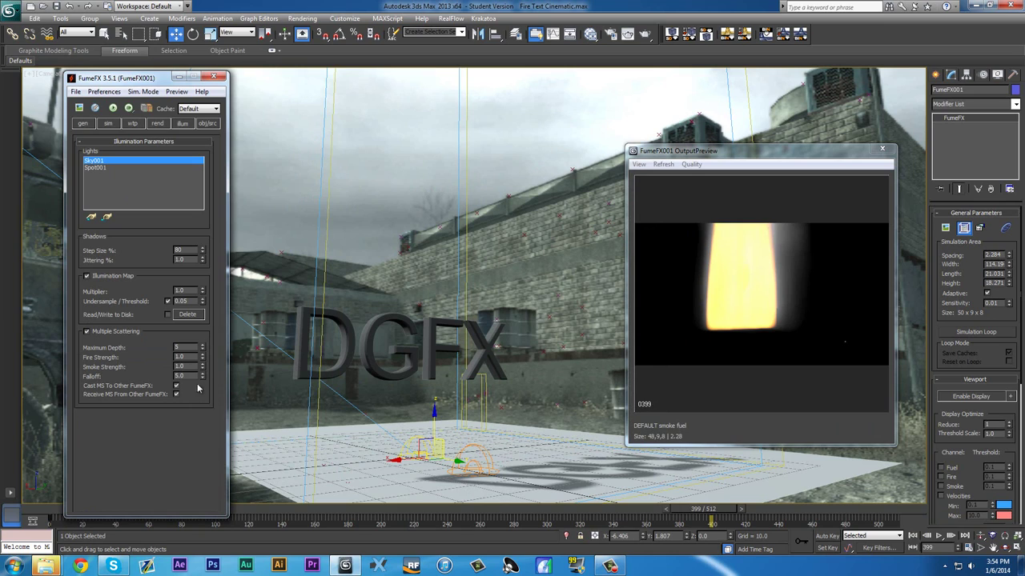
Return to the gen tab and review FumeFX001's general grid parameters.
click(84, 124)
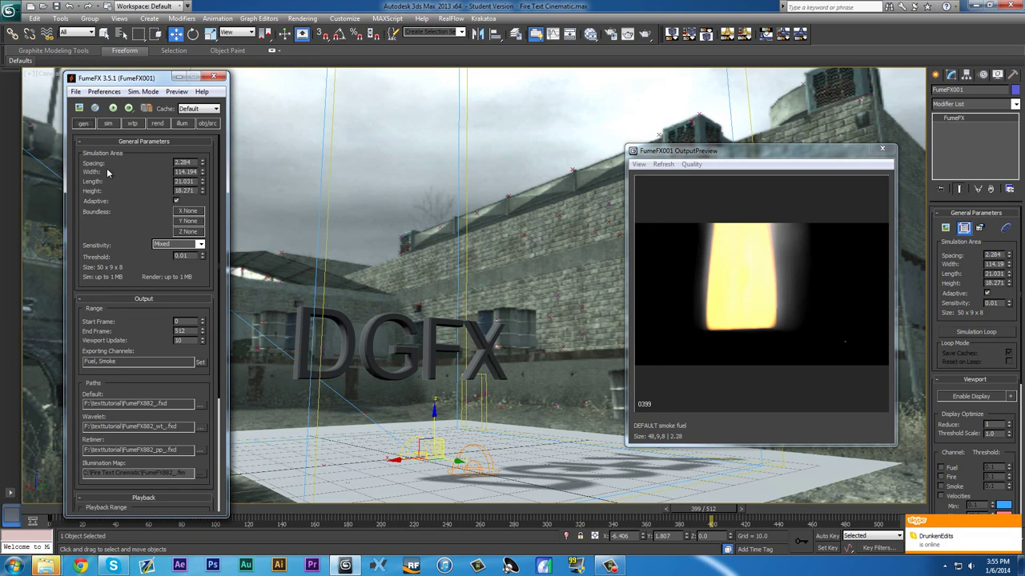
scroll(97, 164, down, 3)
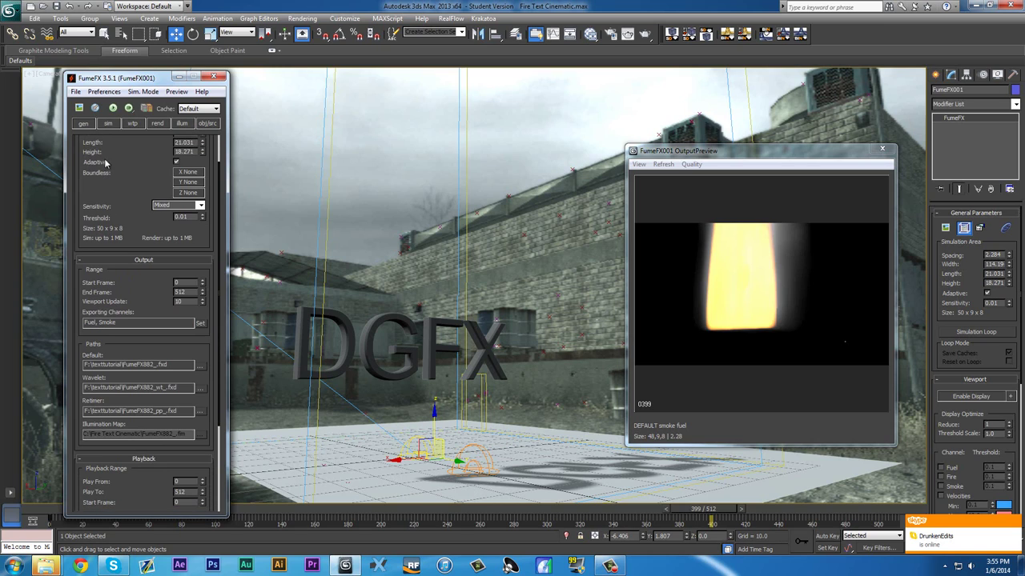
scroll(136, 264, up, 2)
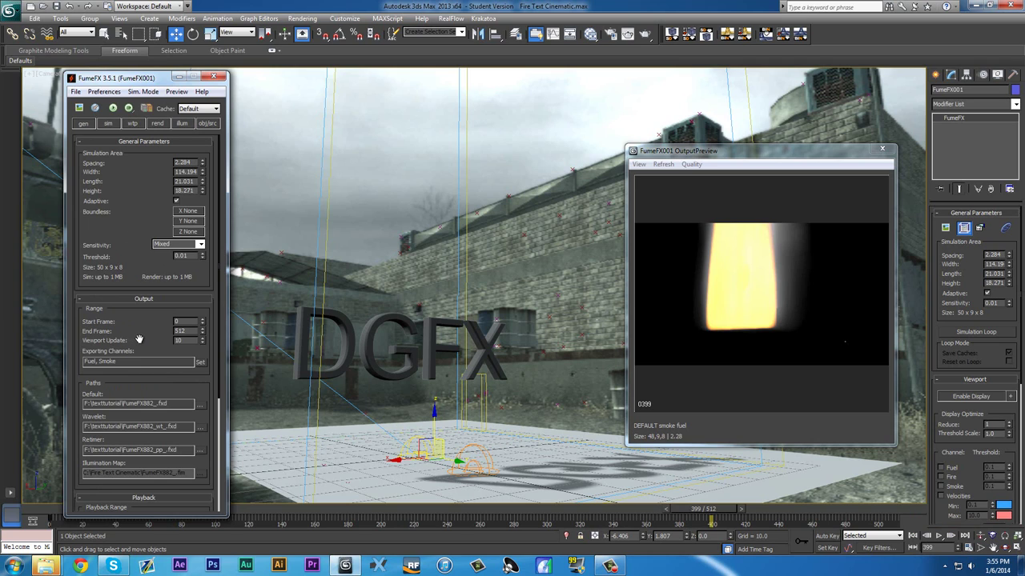
scroll(125, 232, down, 2)
scroll(103, 194, up, 2)
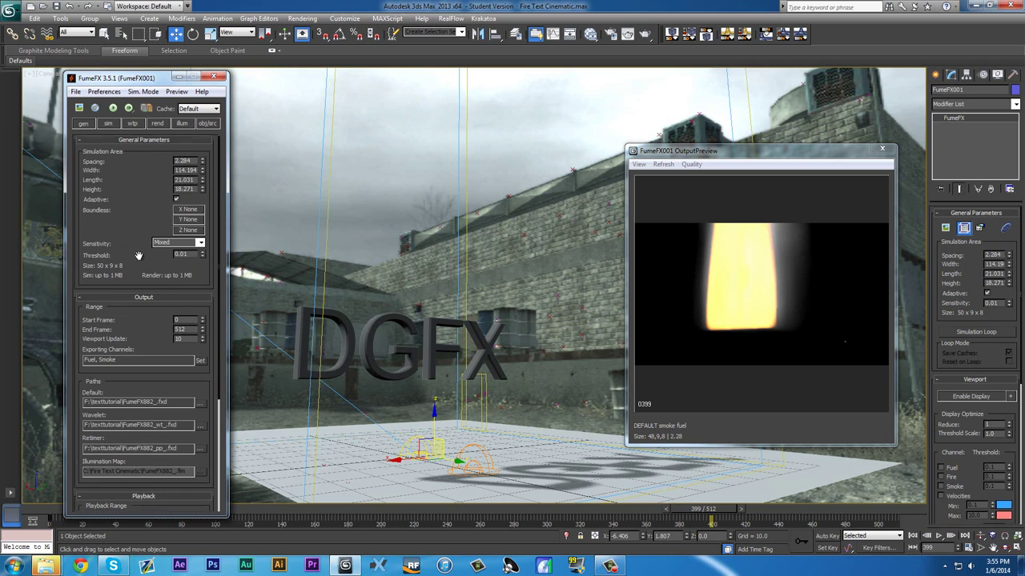
click(91, 124)
click(88, 127)
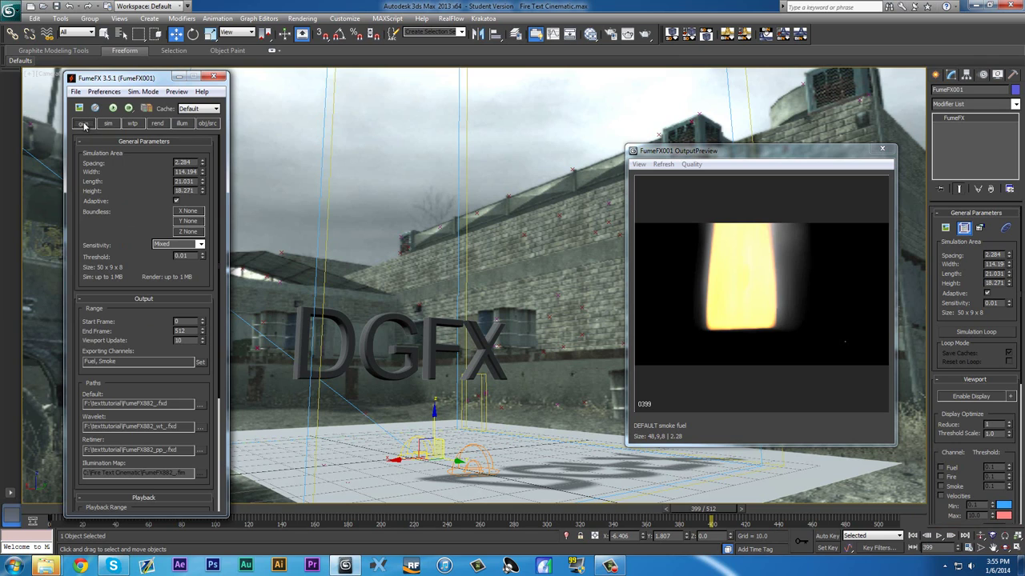
scroll(128, 216, down, 3)
scroll(130, 240, up, 3)
Set grid spacing to 0.5, then lower it to 0.1 for a 1142 × 210 × 183 grid.
double_click(191, 162)
text(10.5)
key(Return)
click(203, 166)
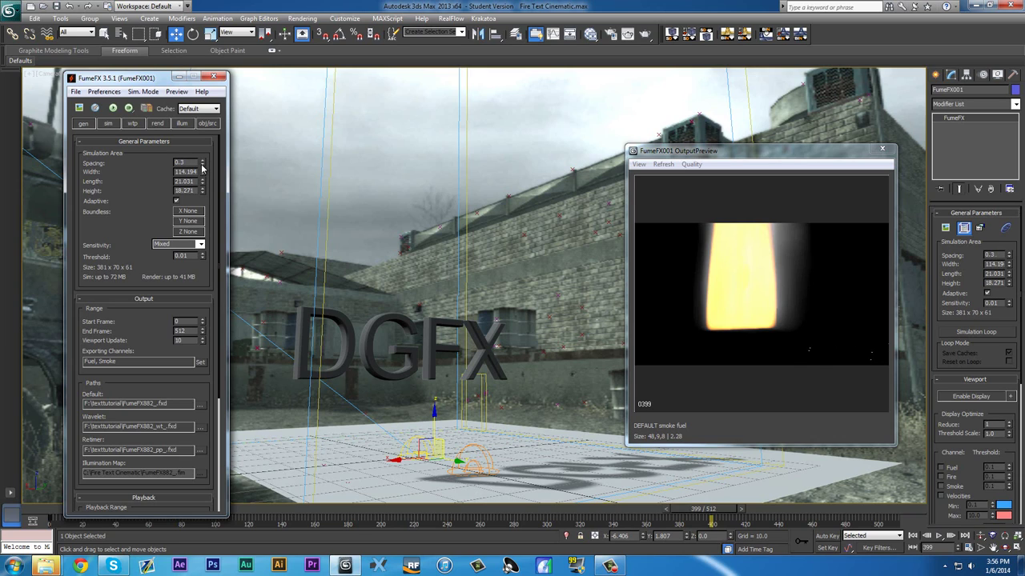
click(203, 167)
click(202, 166)
key(Return)
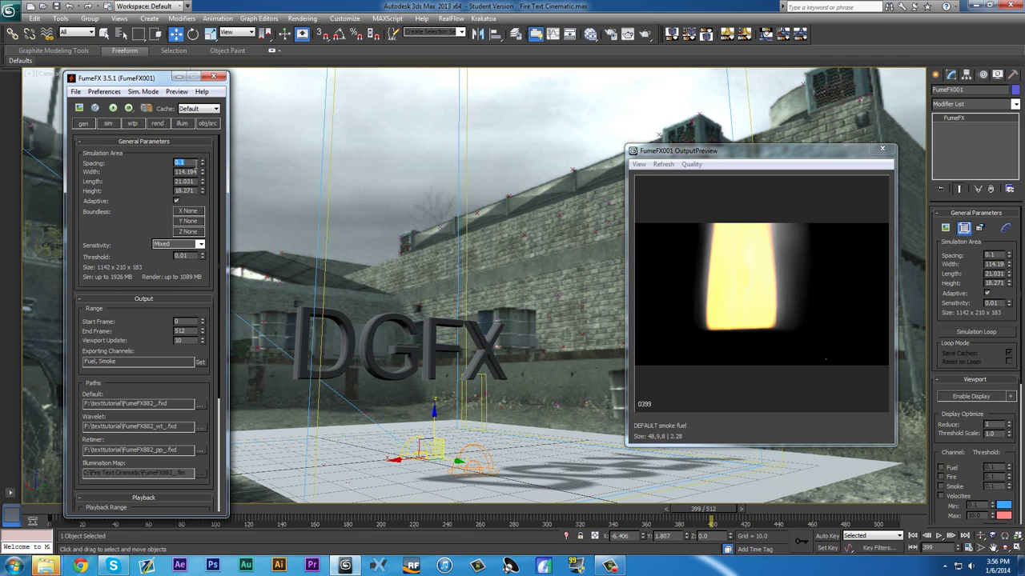
Simulate about 20 frames at 0.1 spacing, stop, and scrub back to frame 0 to review.
click(112, 108)
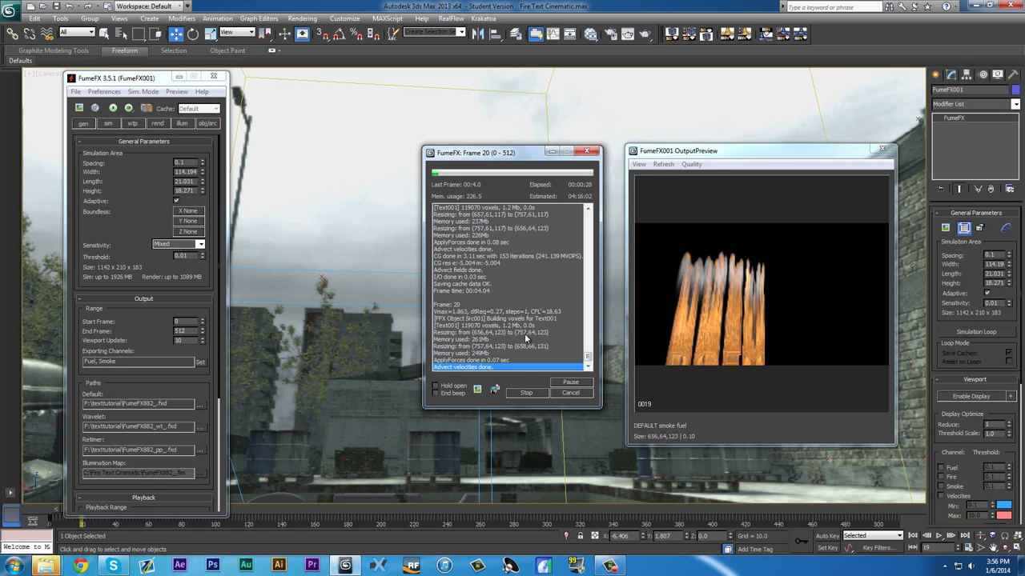
click(525, 393)
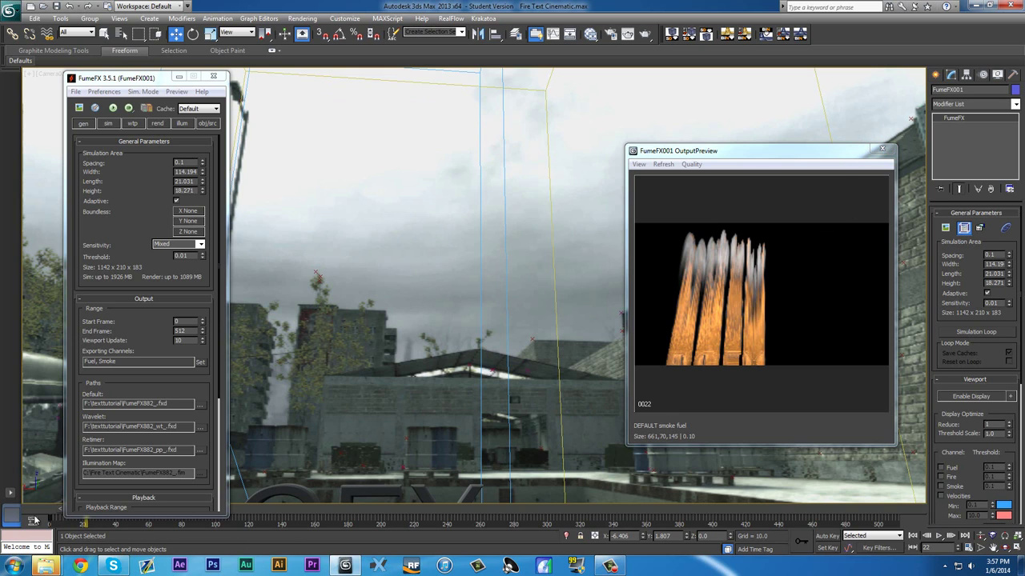
drag(152, 77, 183, 51)
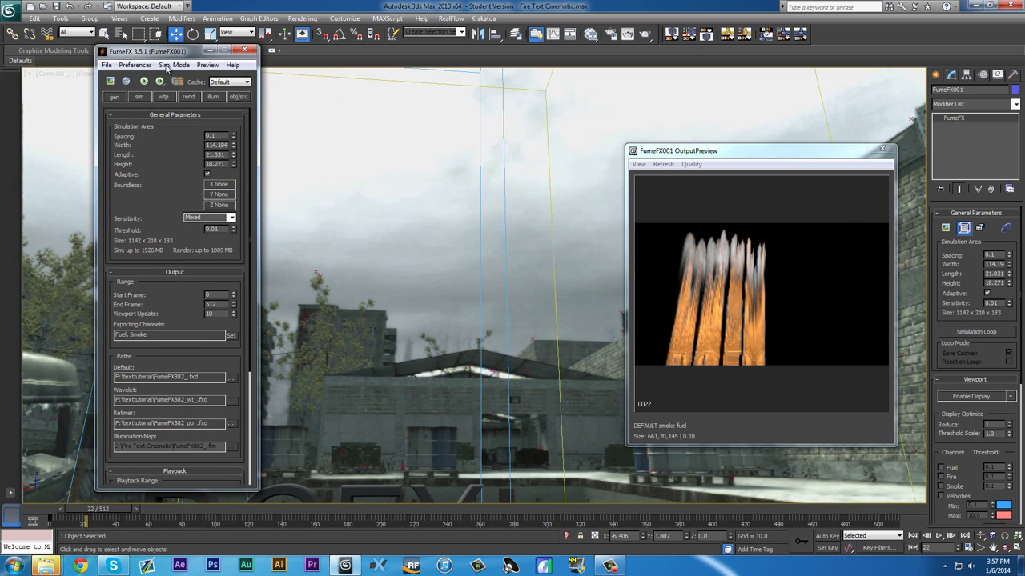
mouse_move(78, 510)
mouse_down()
mouse_move(64, 488)
mouse_move(42, 498)
mouse_move(71, 501)
mouse_move(61, 501)
mouse_up()
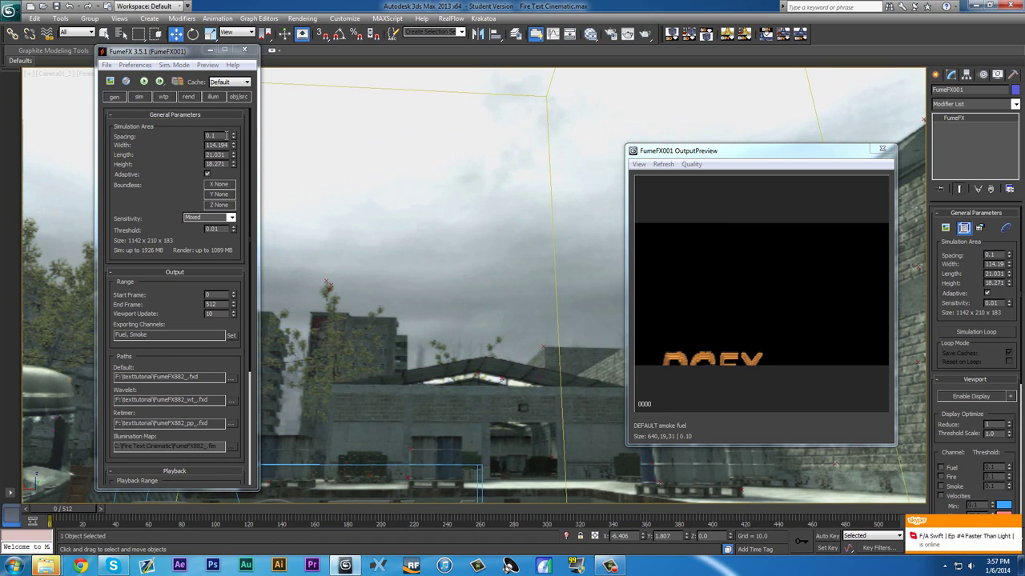
click(144, 138)
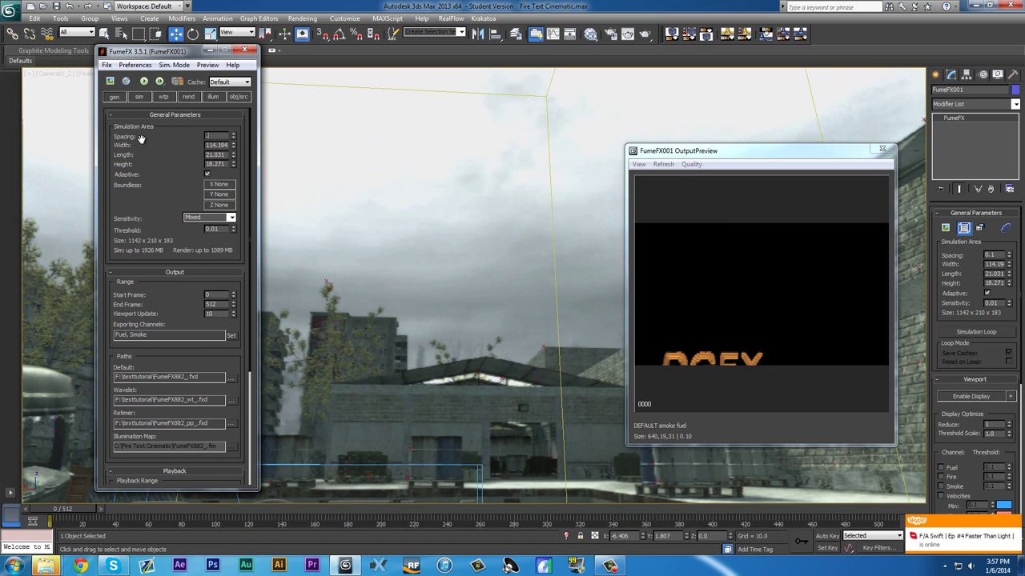
Test grid spacings of 0.5 and 0.2 with short simulations, stopping at frame 24.
text(0.5)
key(Return)
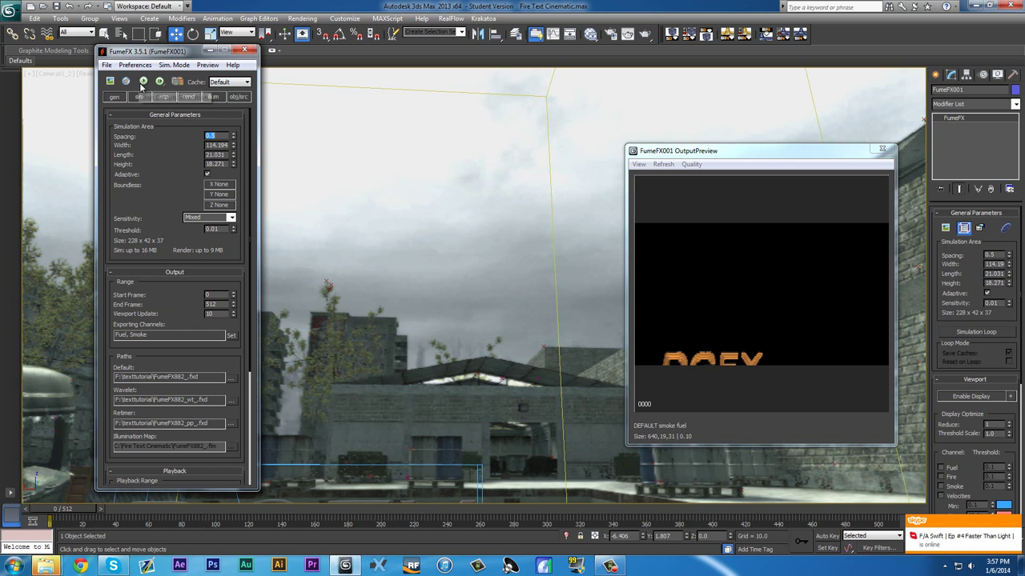
click(144, 81)
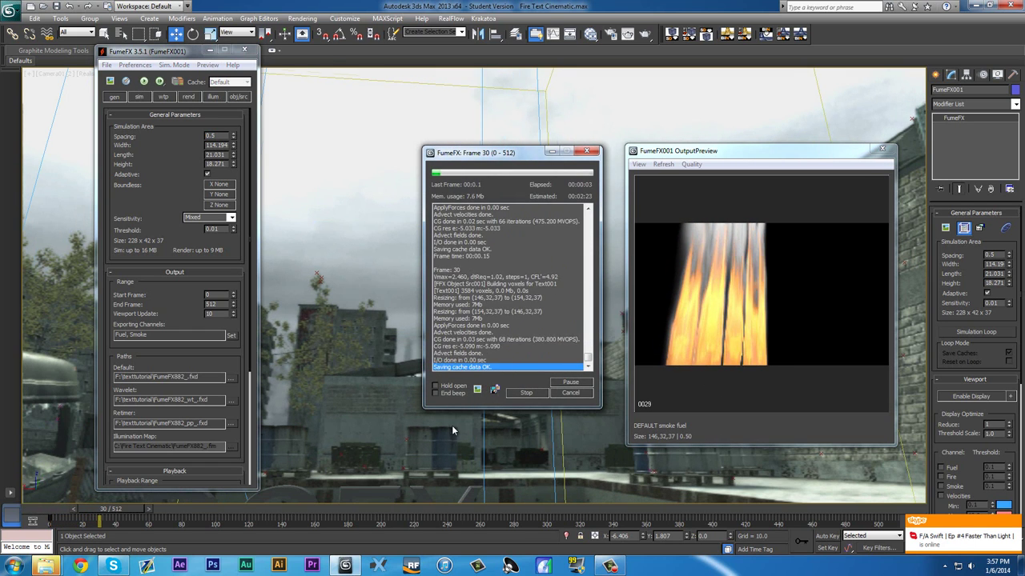
click(526, 392)
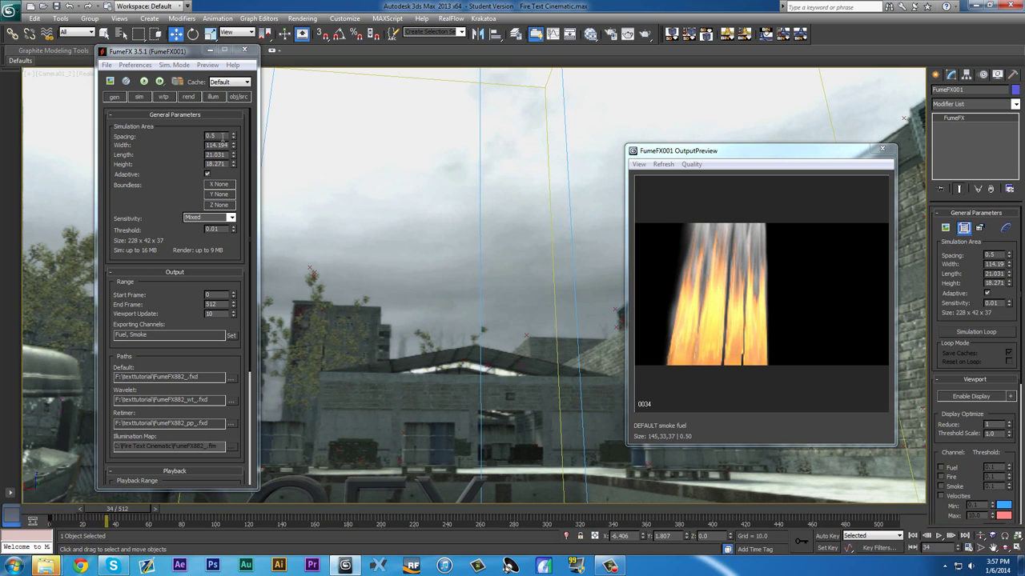
key(Return)
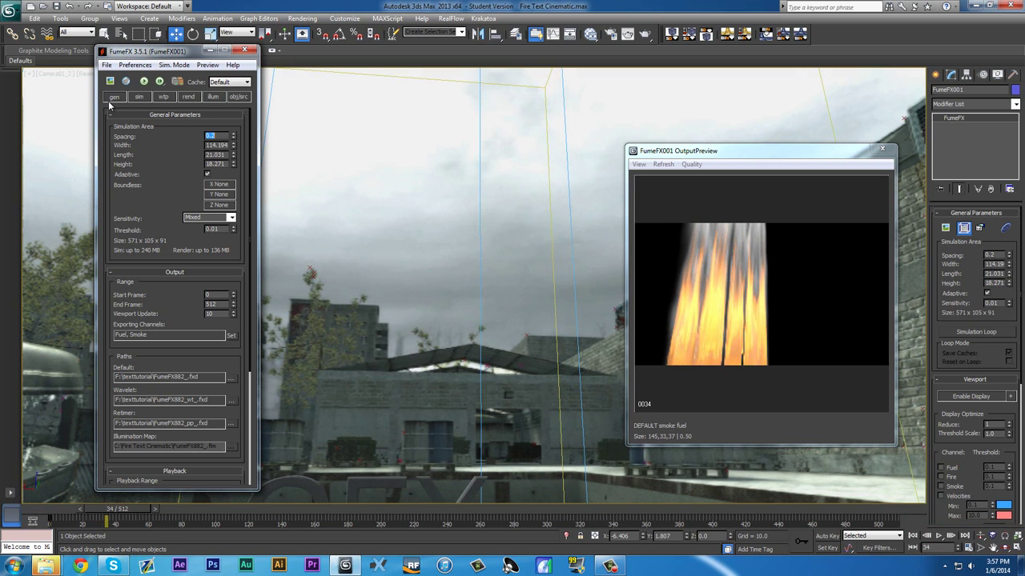
click(144, 81)
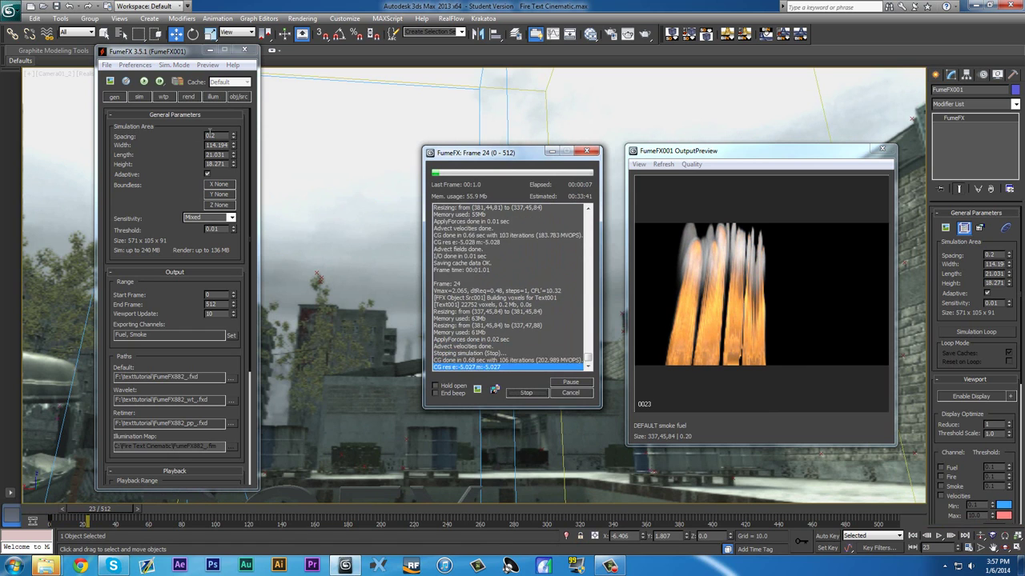
click(525, 393)
Set Spacing to 0.3 and simulate the fire from frame 0 to about frame 104.
double_click(220, 136)
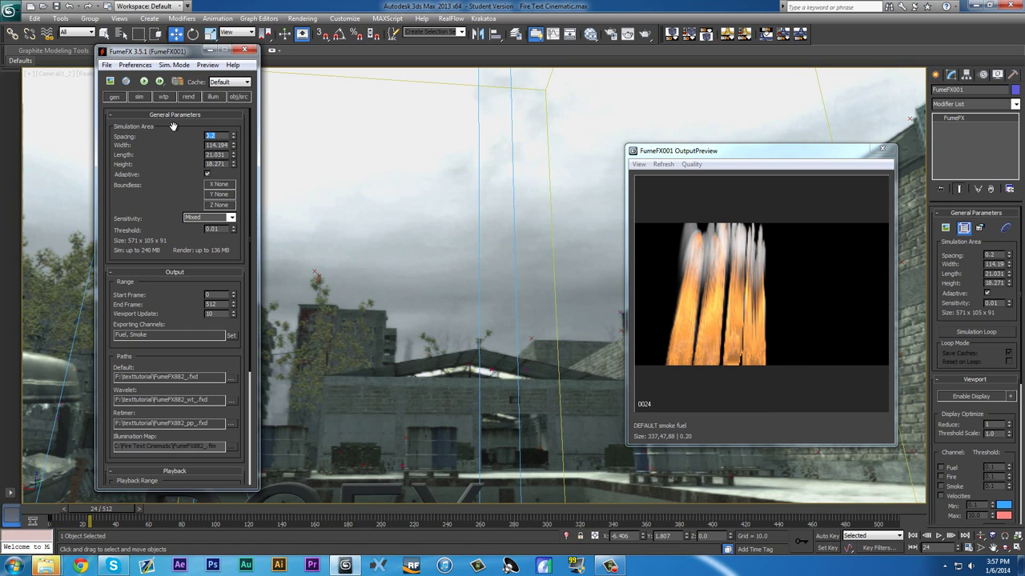
text(0.3)
key(Return)
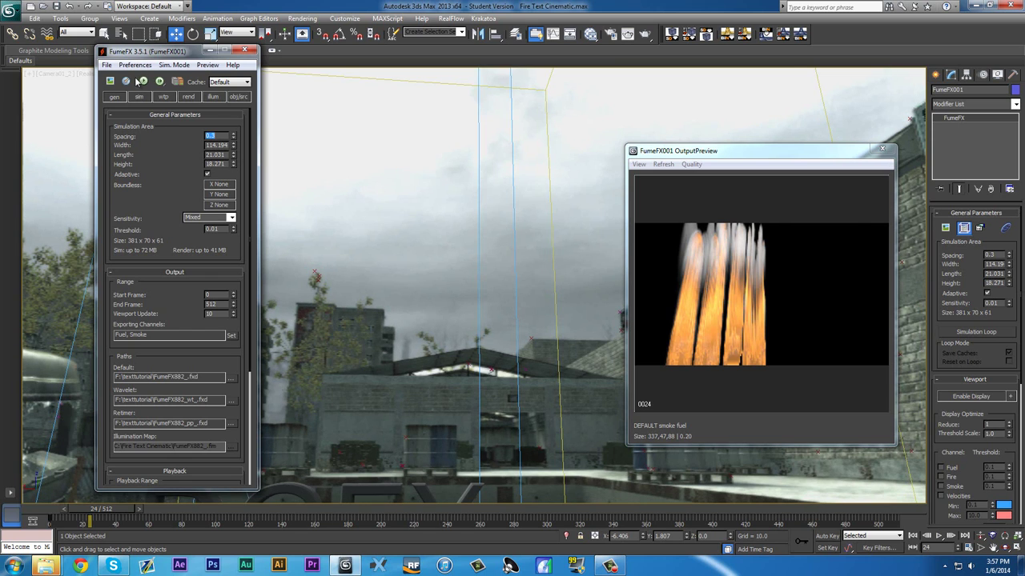
click(141, 81)
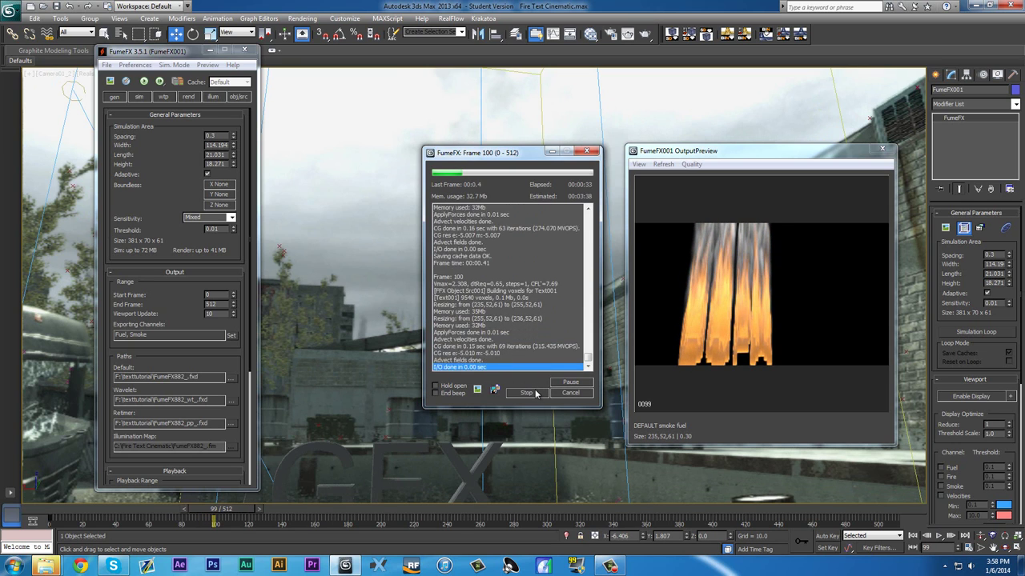
click(528, 393)
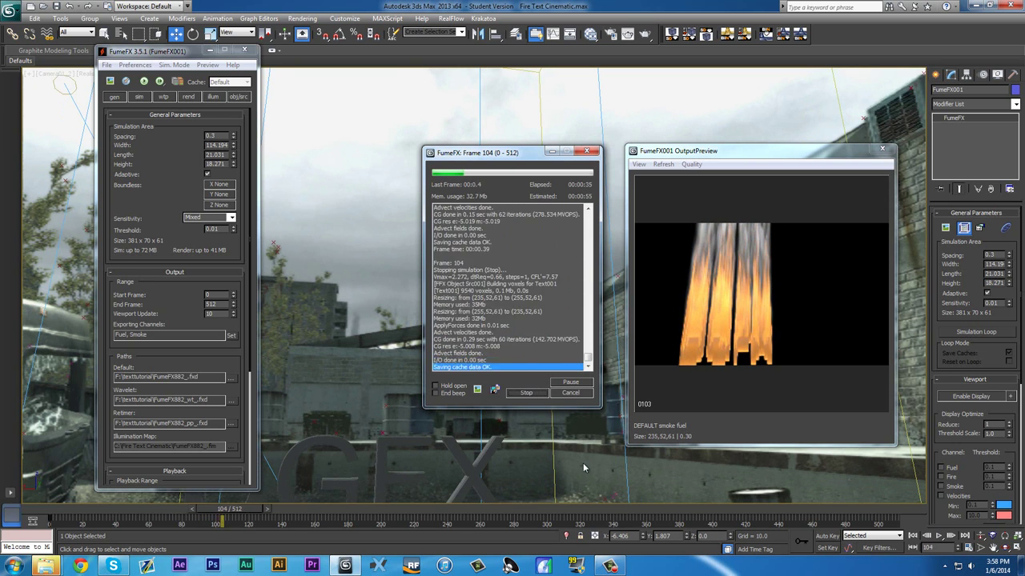
Render frame 104 to check the tall flames over the DGFX text, then close the render window.
click(625, 39)
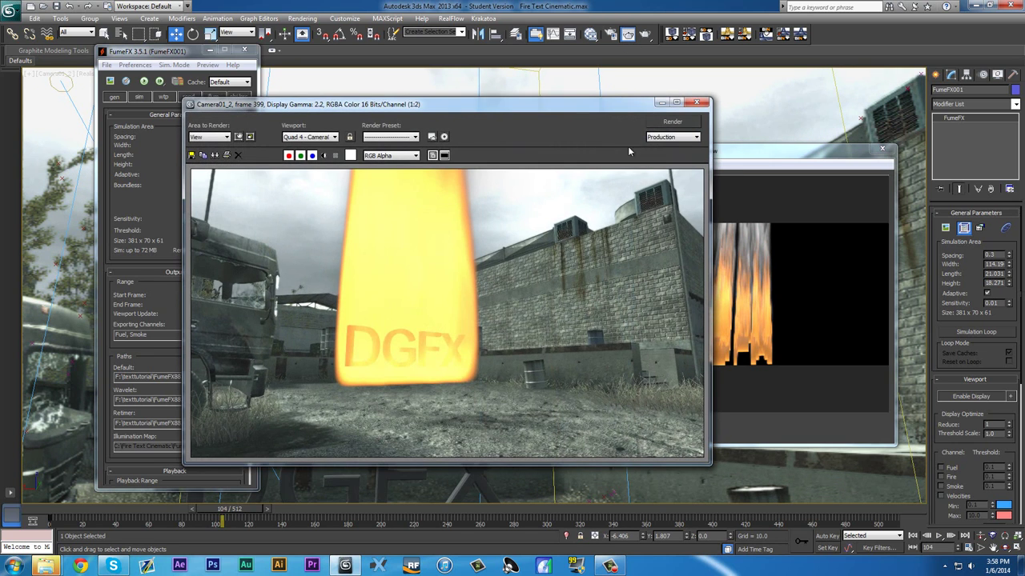
click(666, 123)
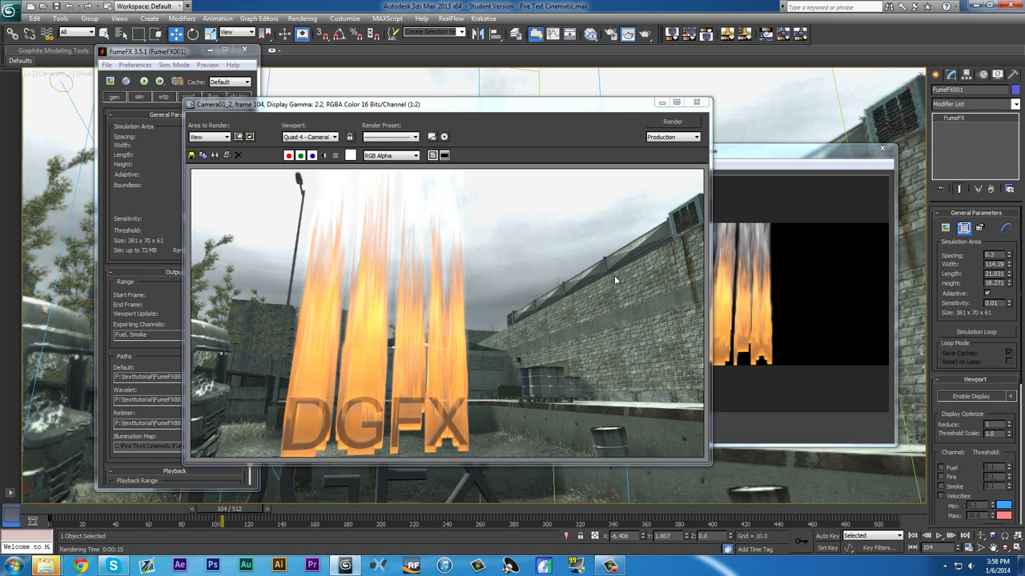
click(695, 104)
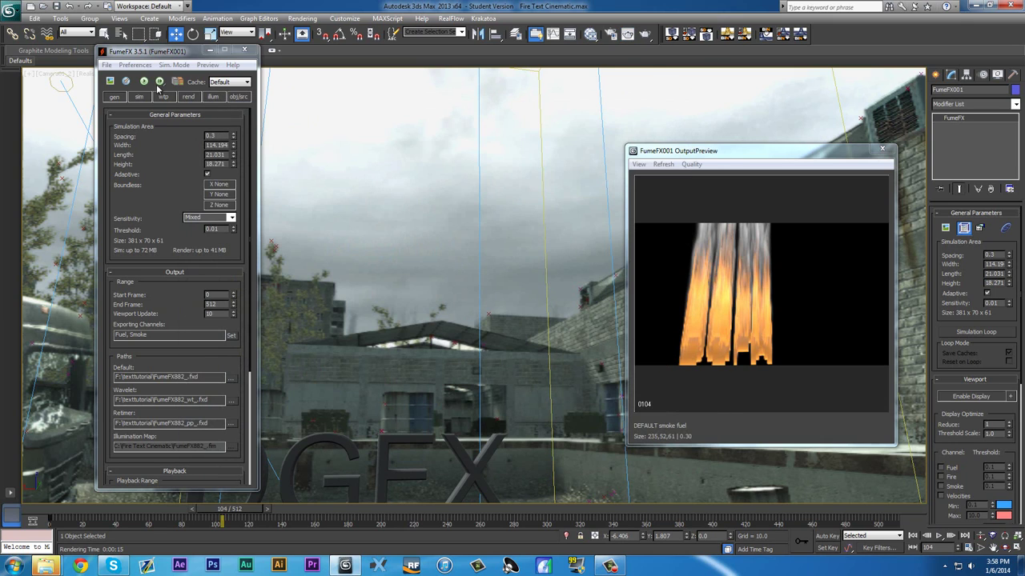
In the sim tab, set solver Quality to 10 and Maximum Iterations to 120.
click(140, 96)
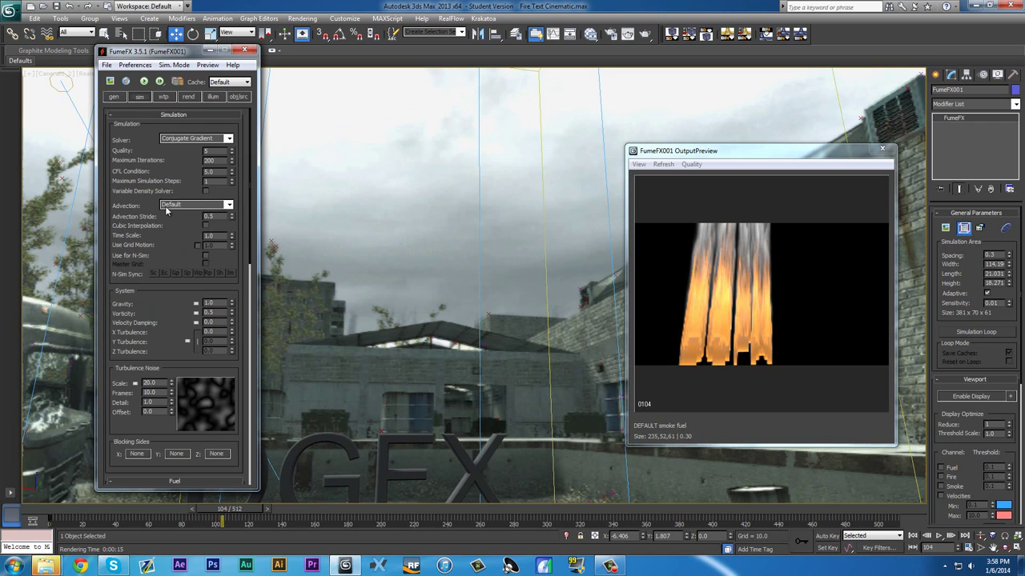
scroll(165, 257, down, 5)
scroll(172, 280, down, 3)
scroll(172, 280, up, 8)
scroll(191, 167, down, 3)
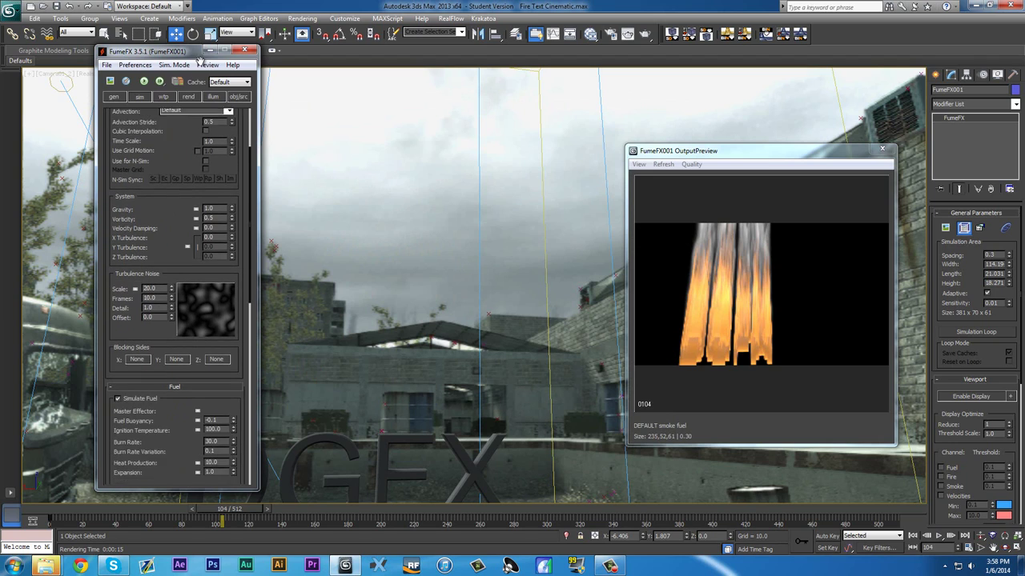
scroll(184, 318, up, 3)
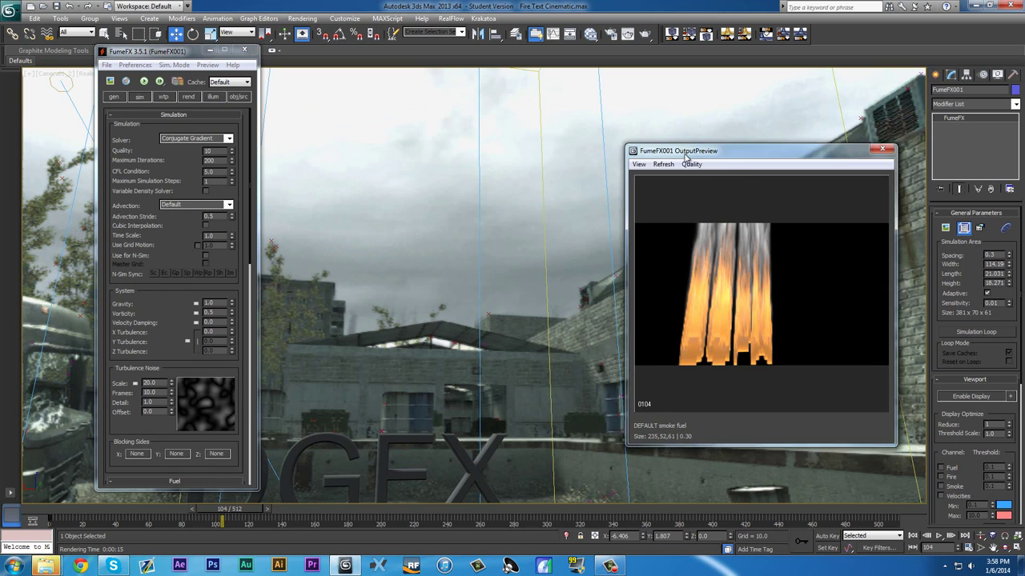
drag(699, 155, 573, 167)
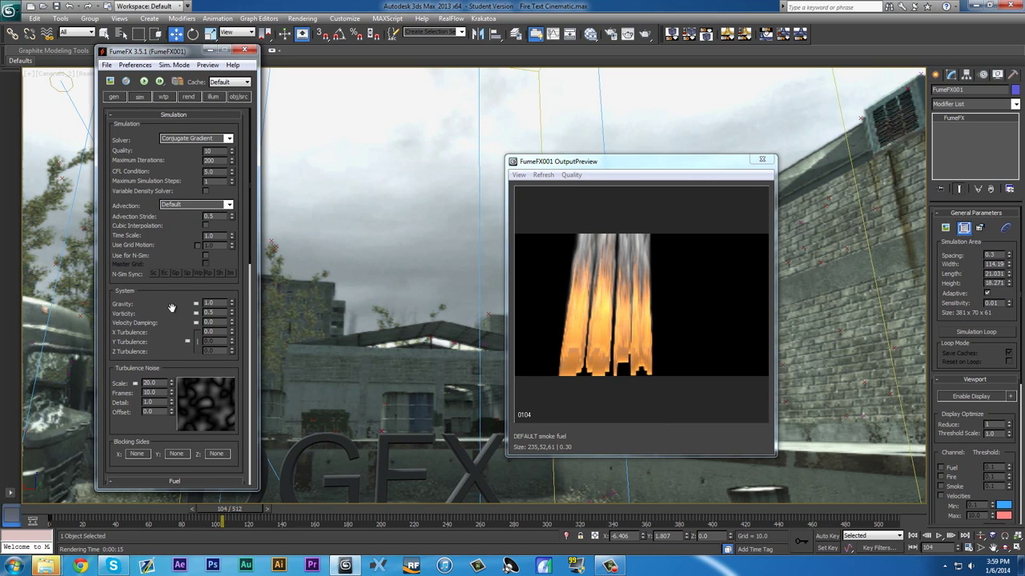
scroll(178, 189, down, 5)
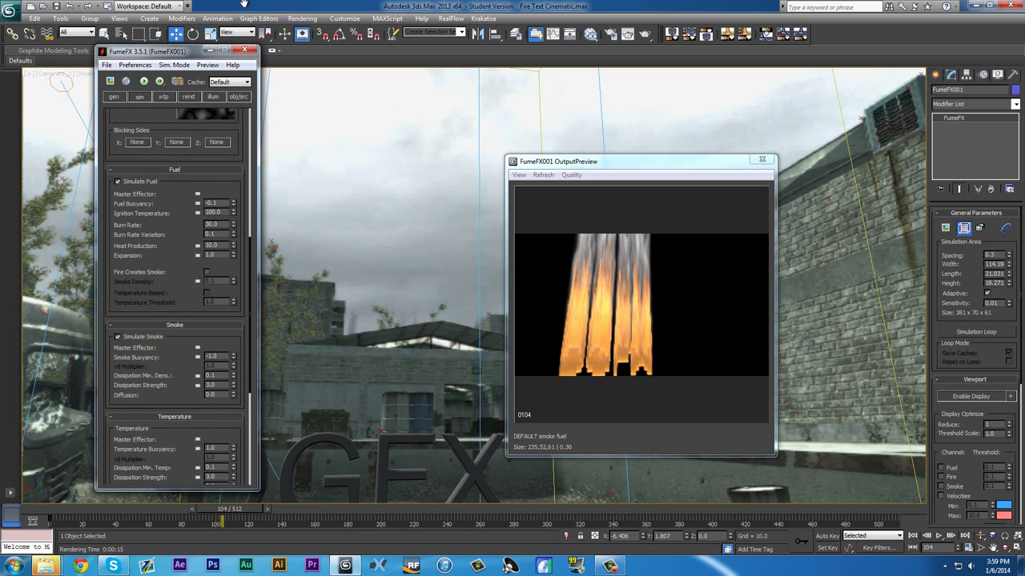
scroll(259, 276, up, 8)
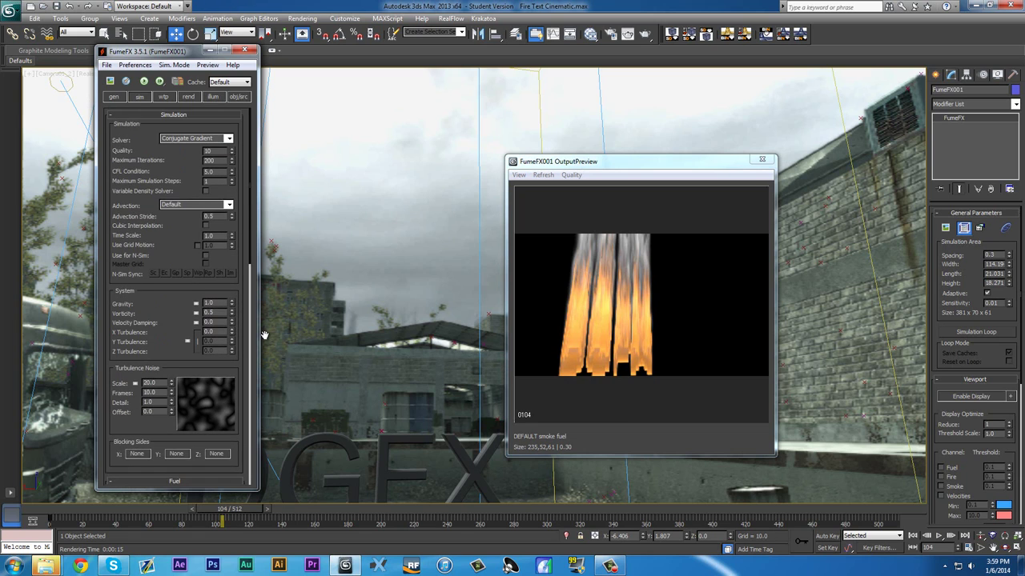
drag(258, 276, 252, 337)
Run a test simulation to frame 24, review the frames, and set Gravity to 2.0.
click(144, 80)
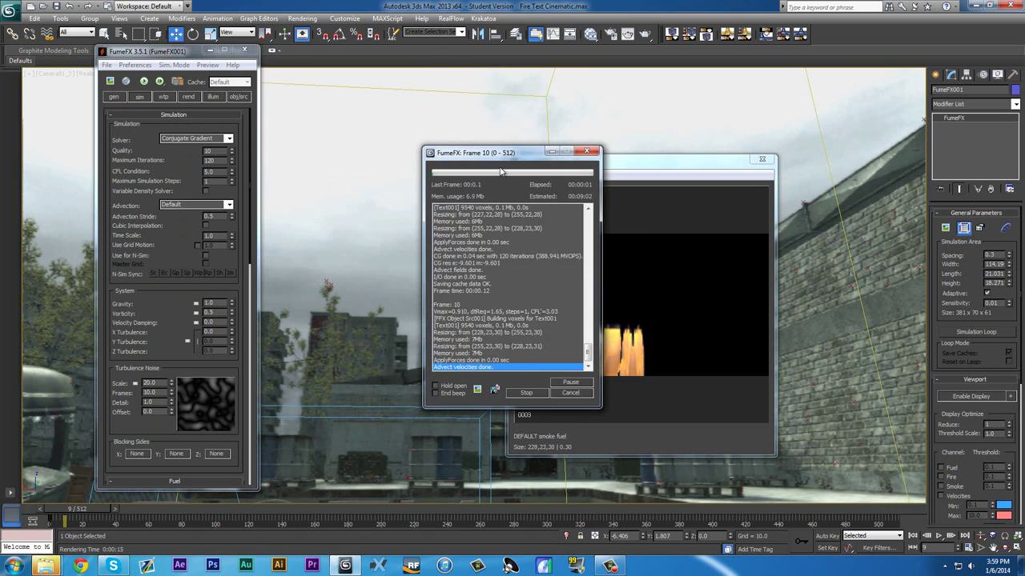
drag(489, 145, 380, 183)
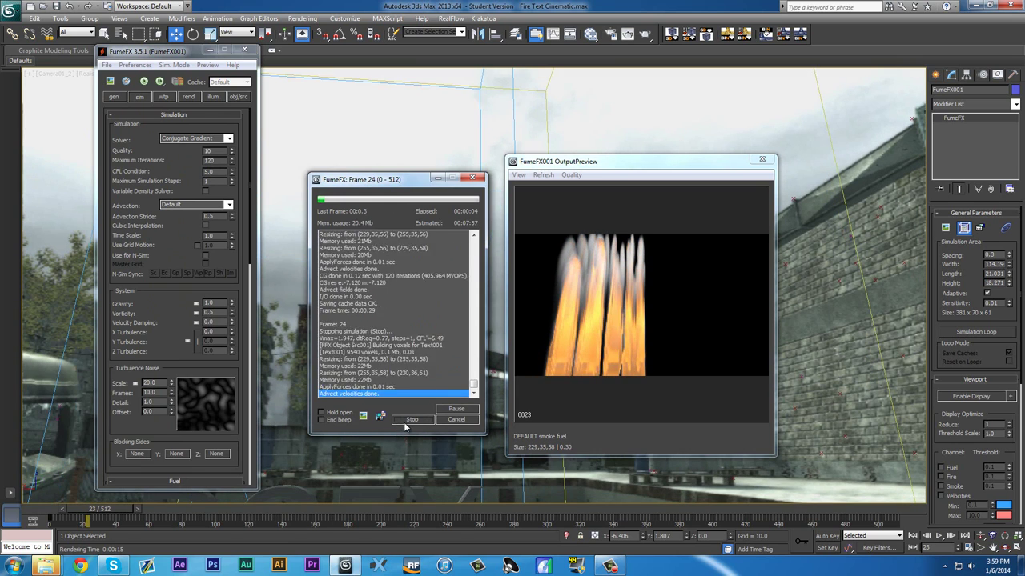
click(412, 419)
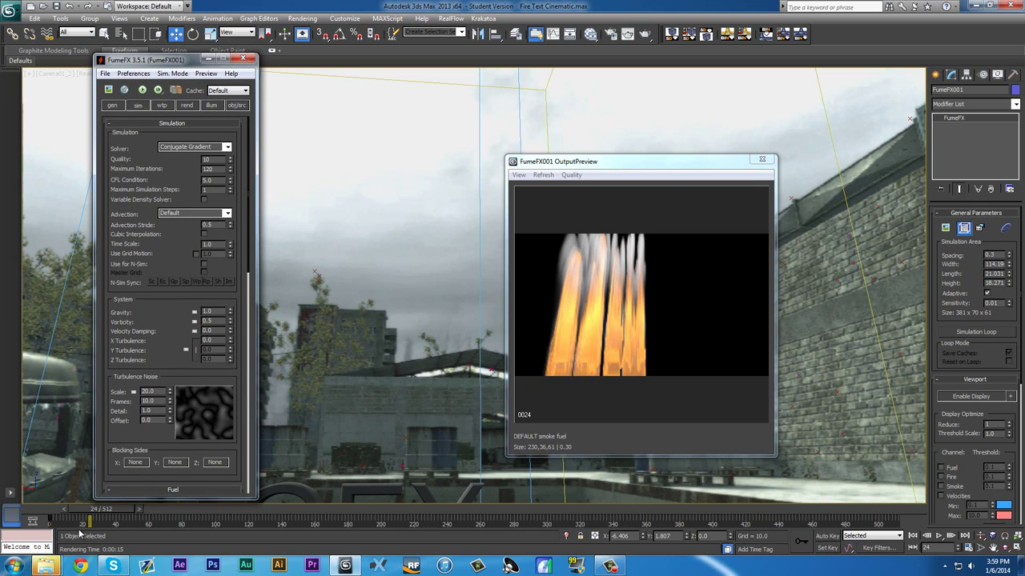
drag(115, 508, 233, 535)
key(w)
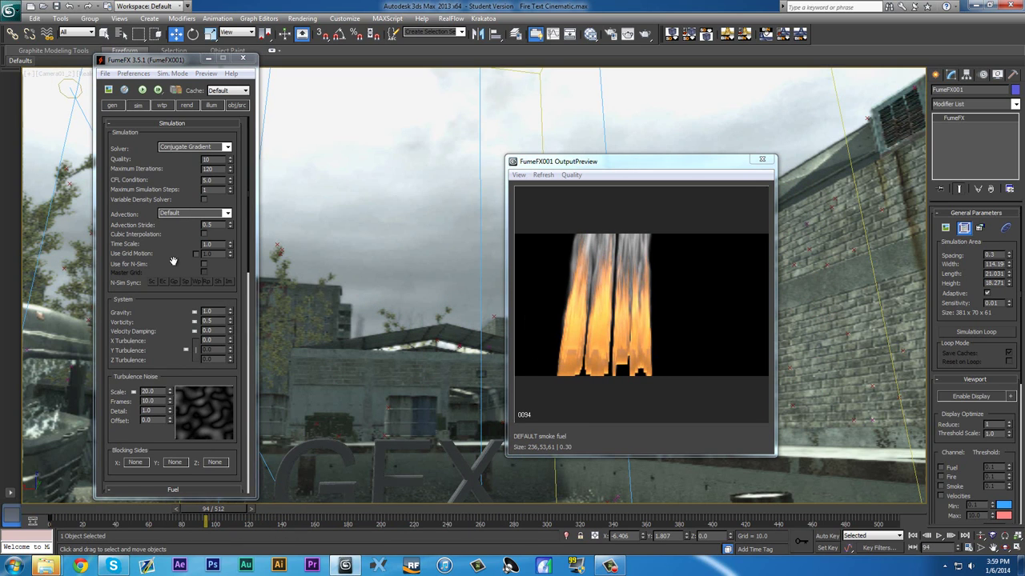
drag(149, 332, 148, 321)
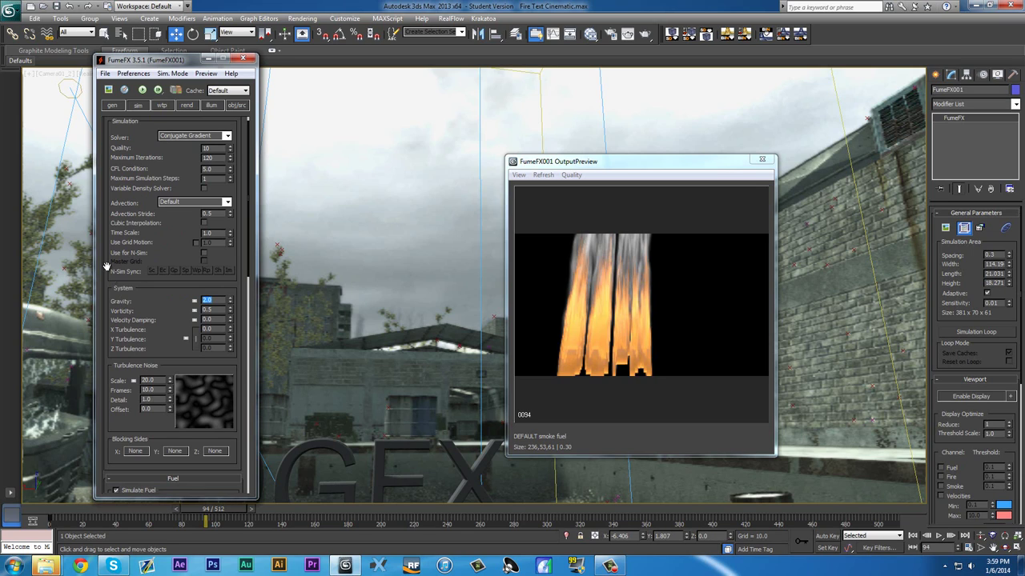
Run a test simulation, then set Gravity to 10 and re-simulate to frame 13.
click(141, 89)
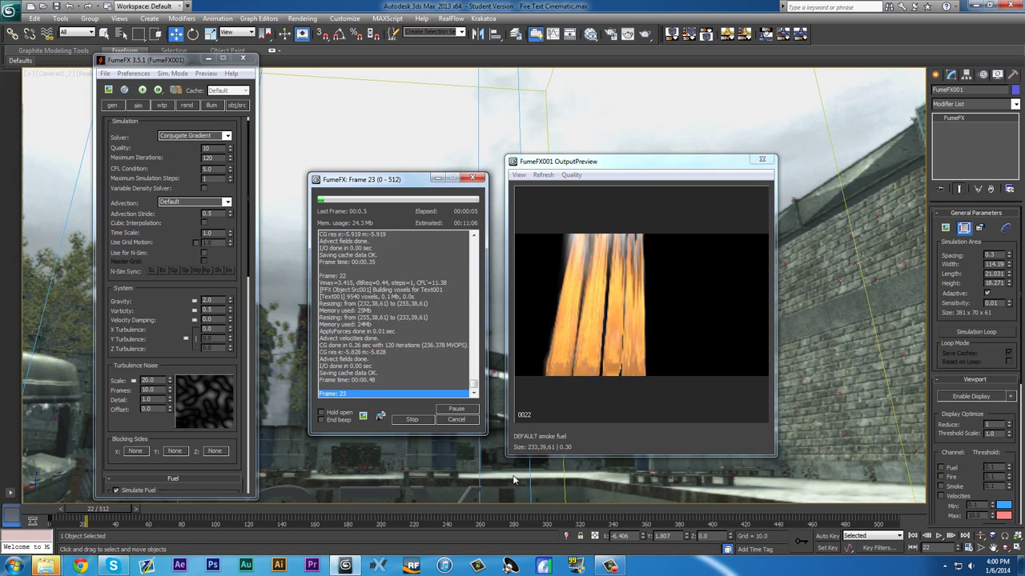
click(425, 418)
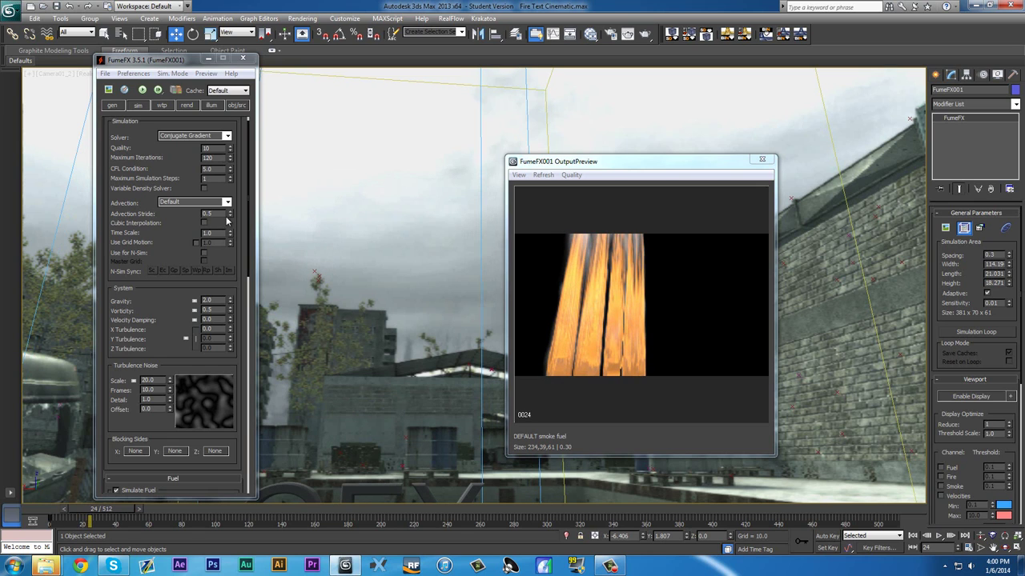
double_click(215, 301)
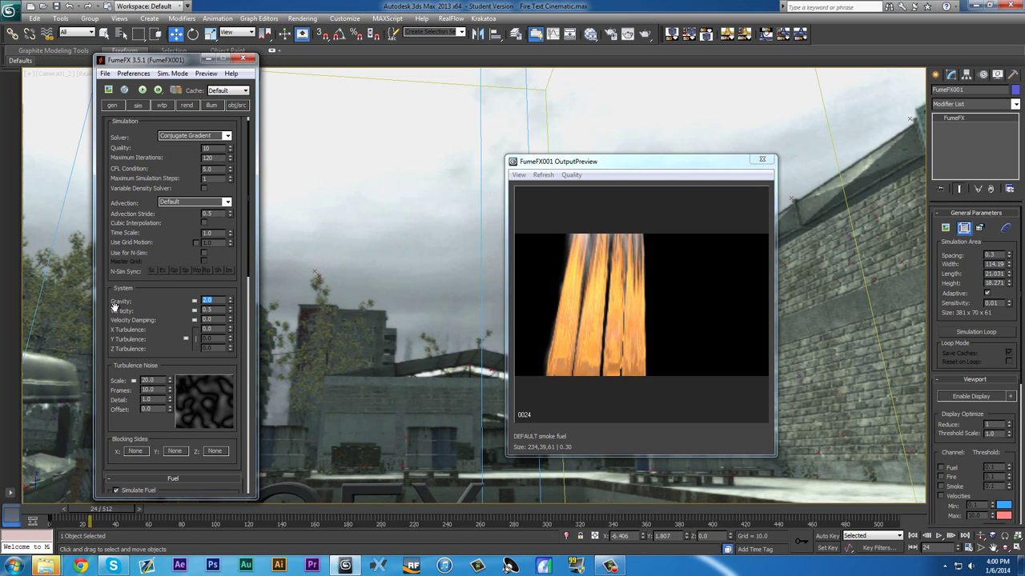
key(Return)
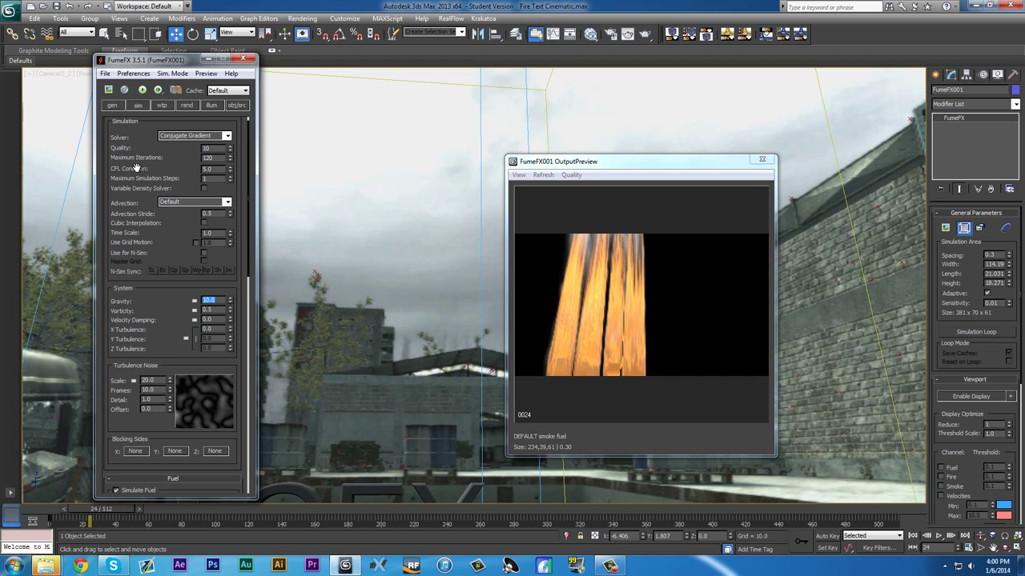
click(143, 91)
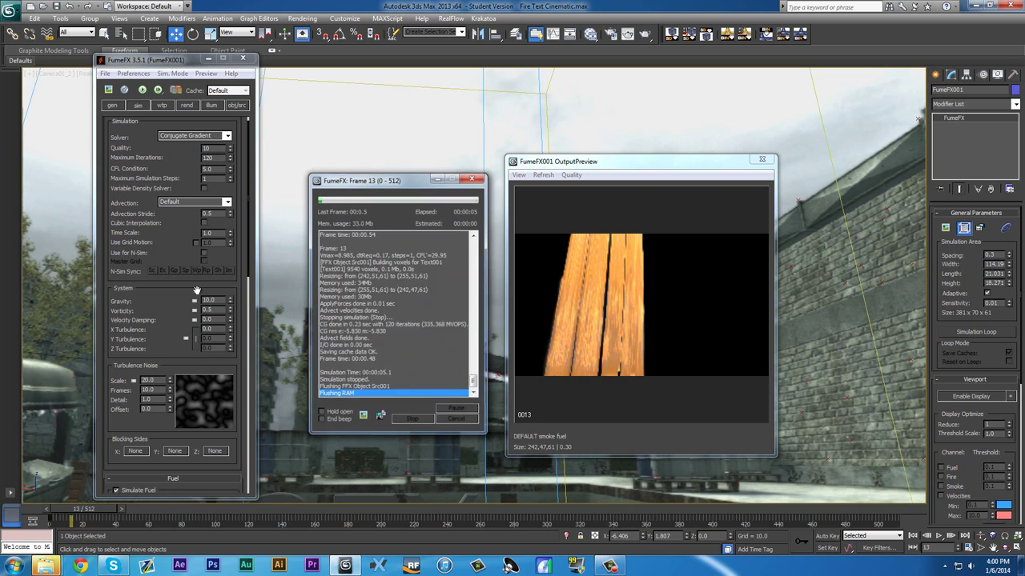
click(412, 419)
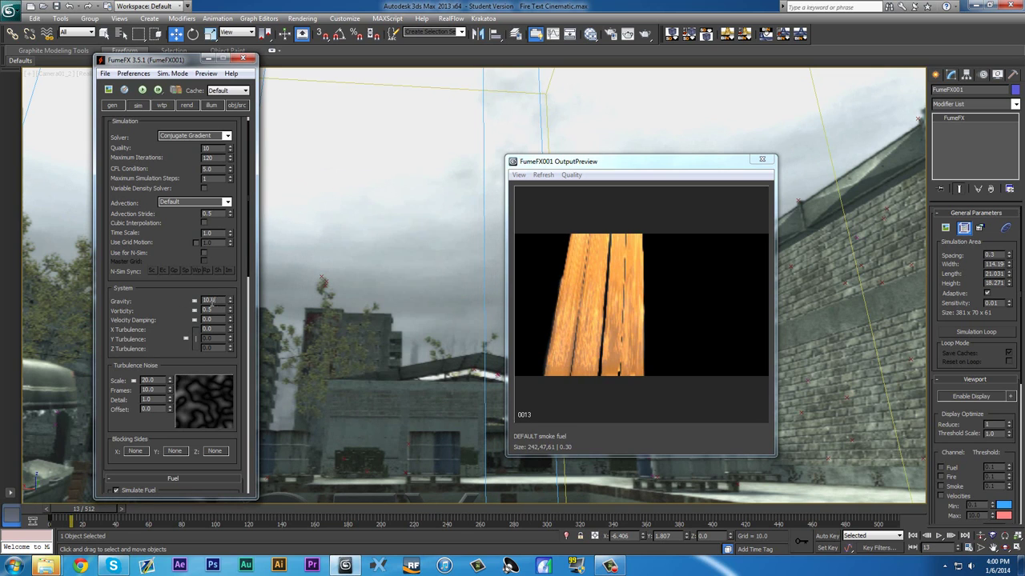
Test Gravity 0.5 with a short simulation, then raise Gravity and Vorticity to 1.0.
text(0.5)
key(Return)
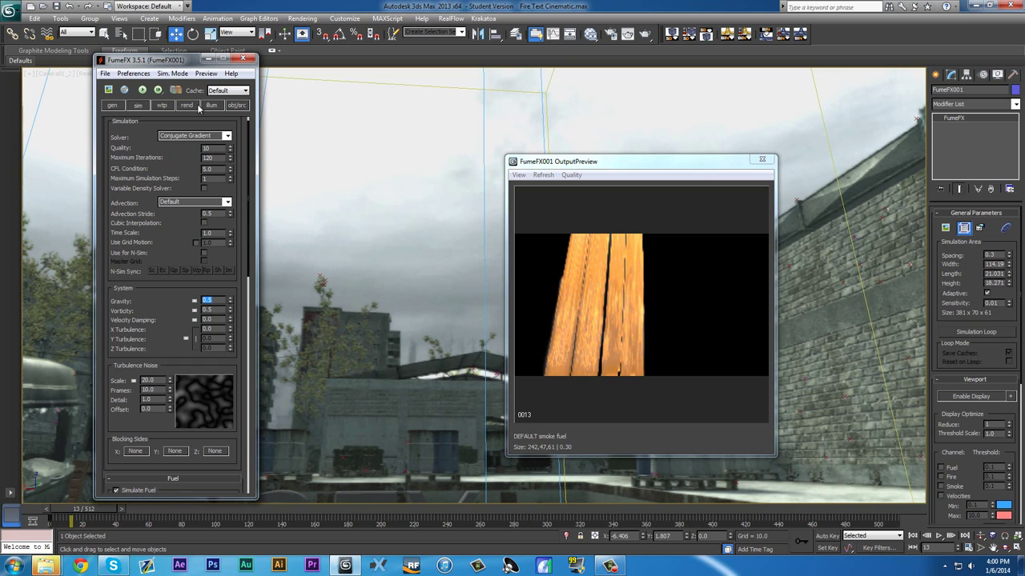
click(143, 90)
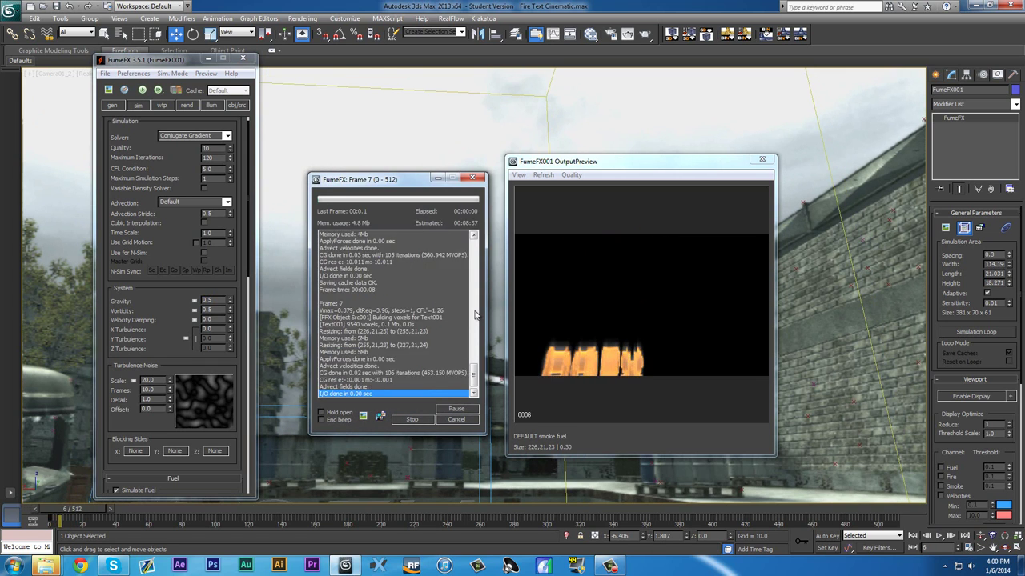
click(408, 421)
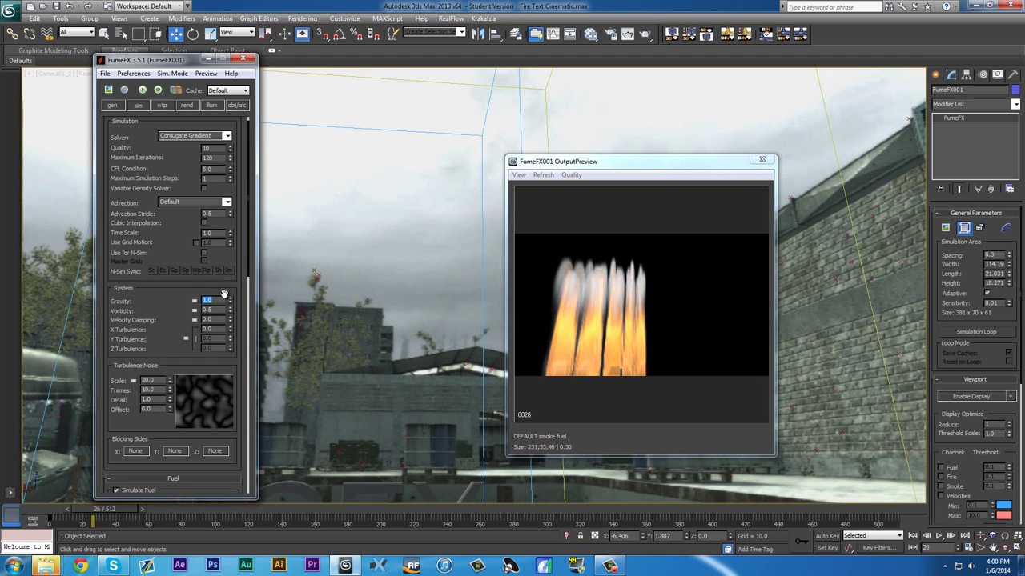
drag(165, 320, 156, 319)
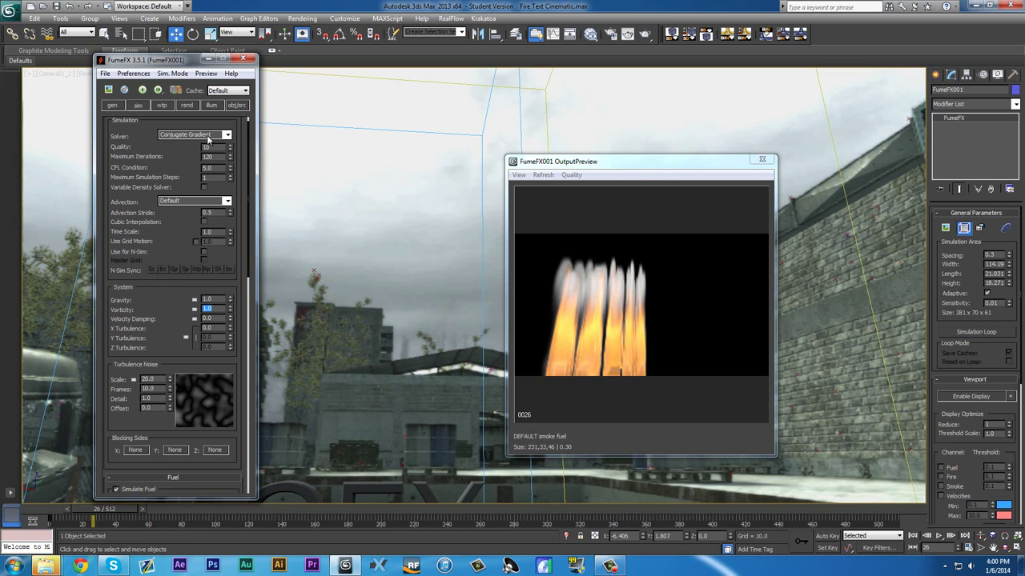
Simulate to frame 43 with the new forces, then set Turbulence Noise Scale to 10.0.
click(142, 90)
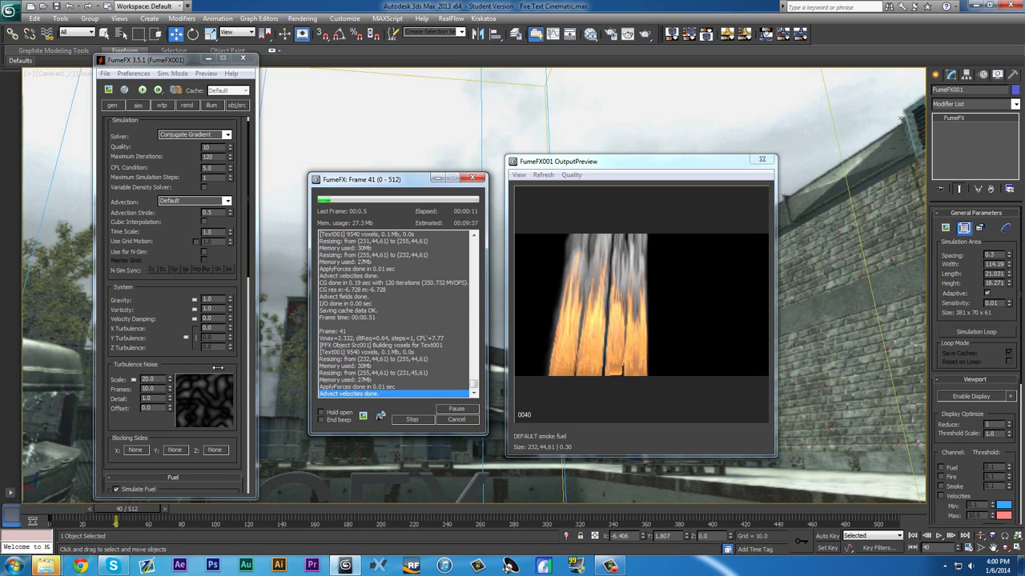
click(406, 425)
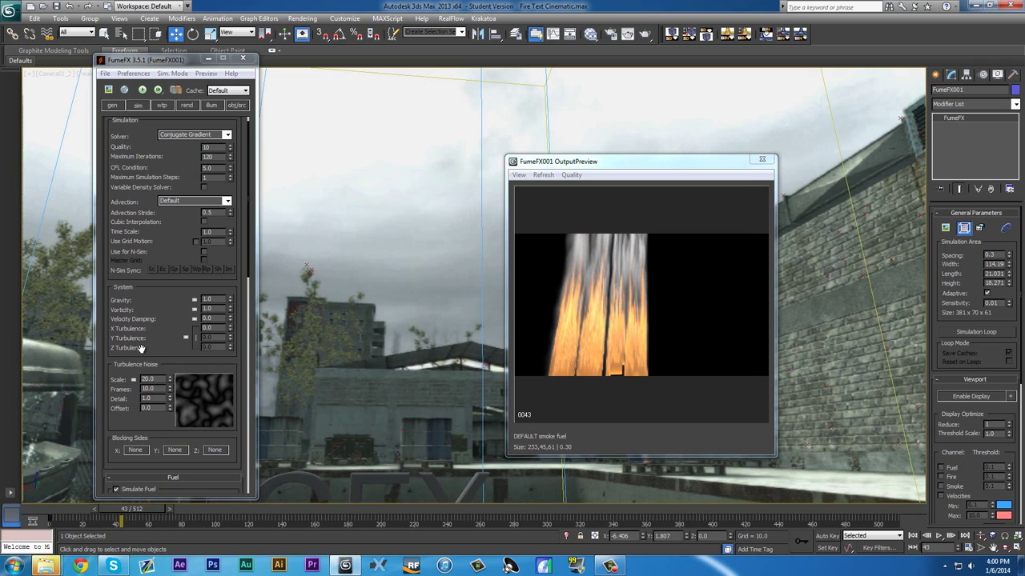
scroll(145, 340, down, 1)
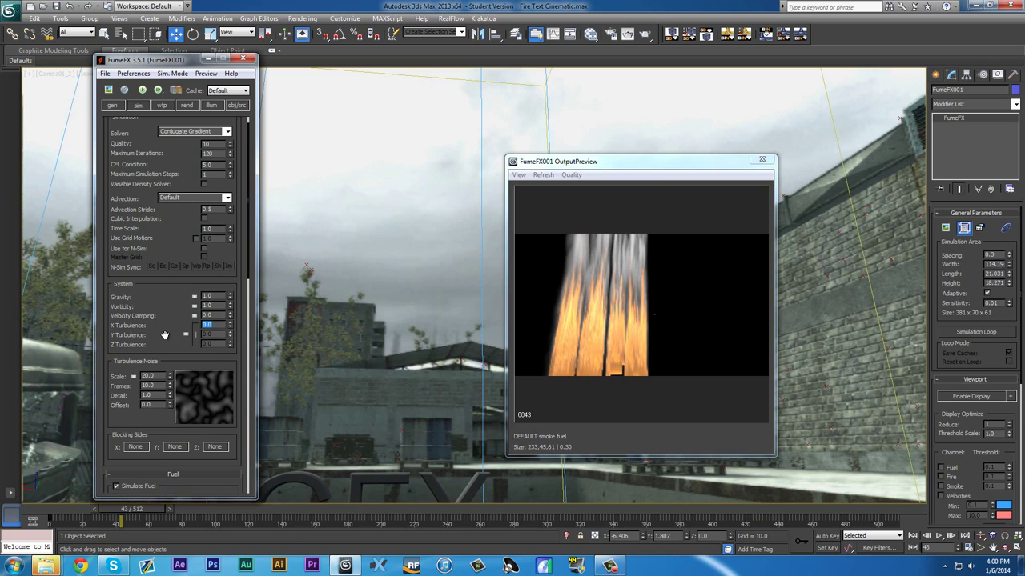
scroll(165, 335, down, 2)
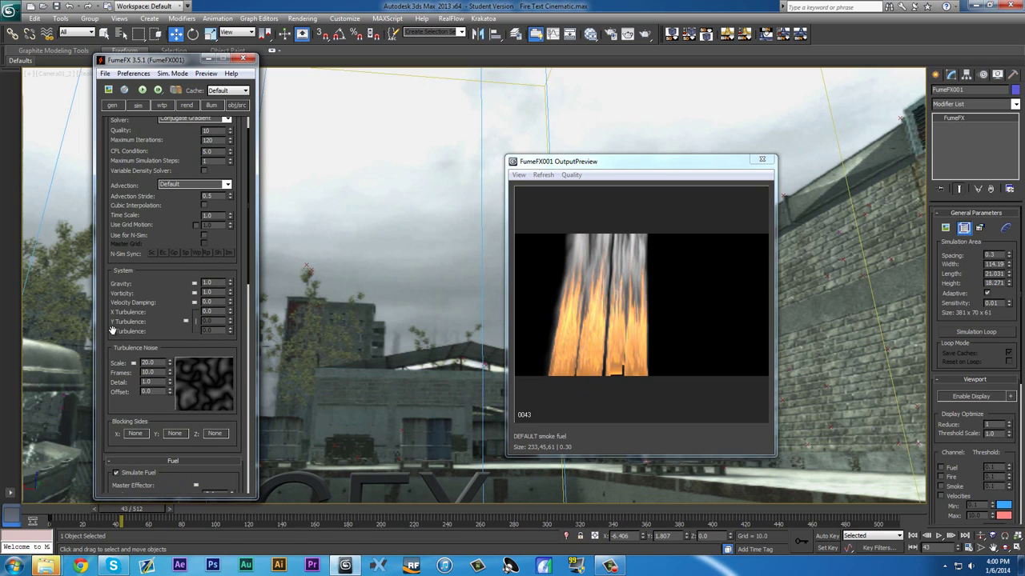
scroll(112, 330, down, 1)
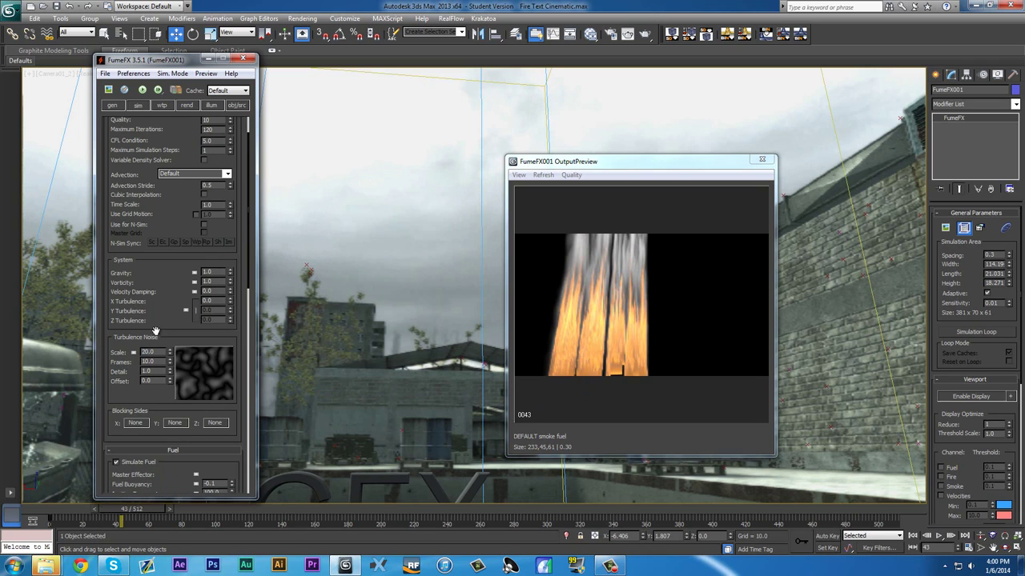
scroll(156, 332, down, 1)
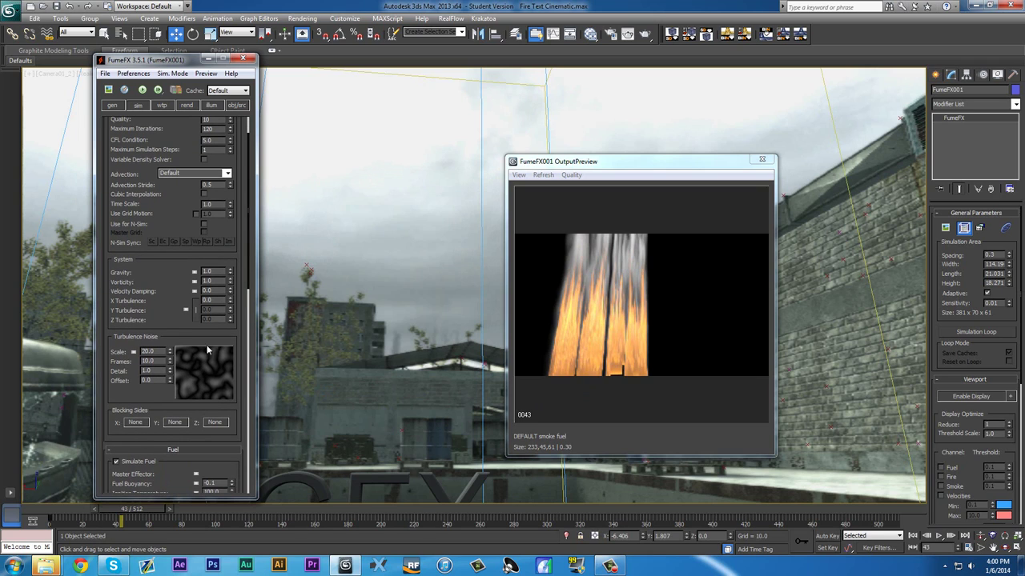
double_click(164, 351)
key(Return)
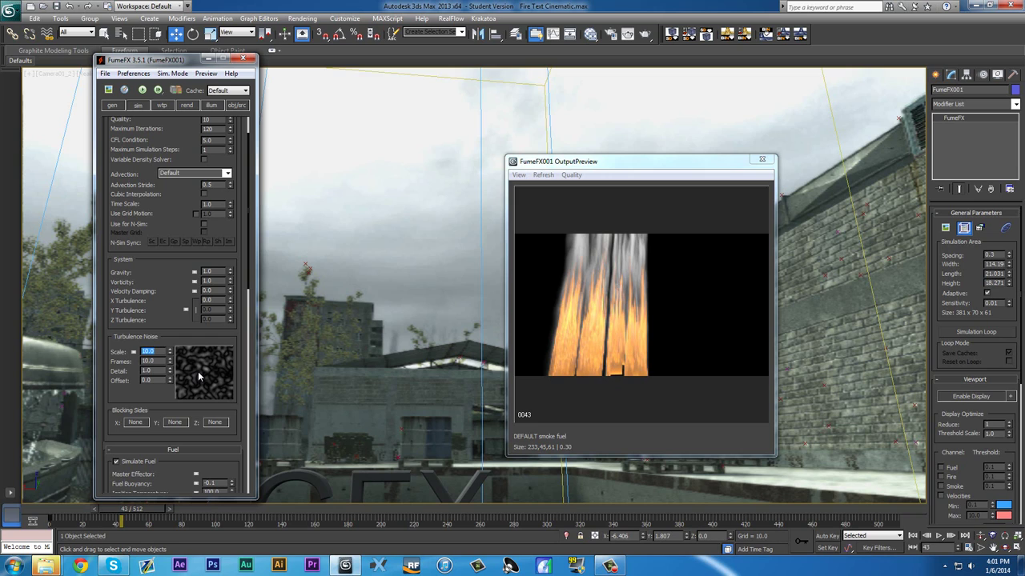
Set X Turbulence to 1.0, simulate the fire to frame 33, and reselect the FumeFX grid.
double_click(217, 301)
text(1)
key(Return)
click(141, 89)
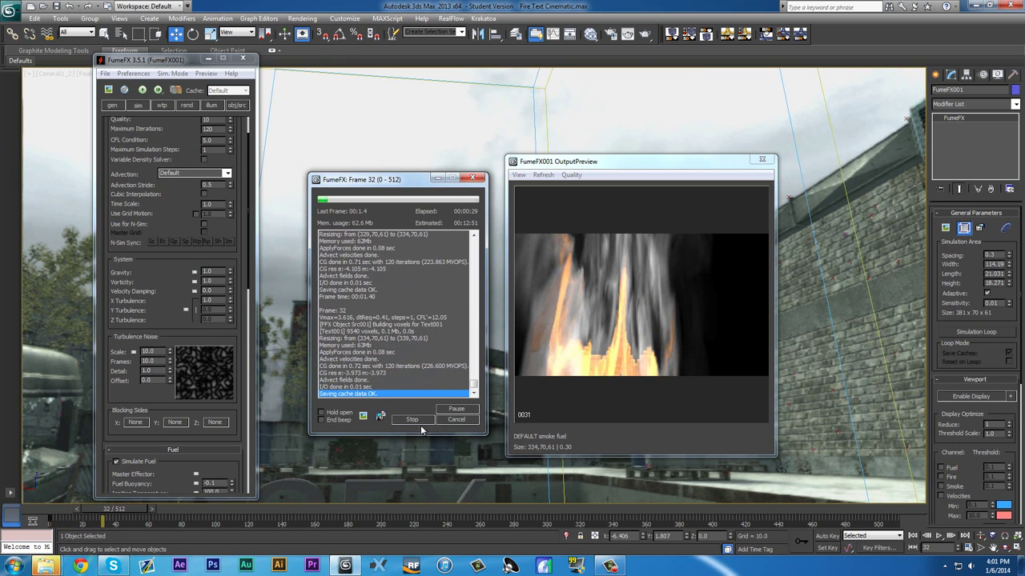
click(407, 418)
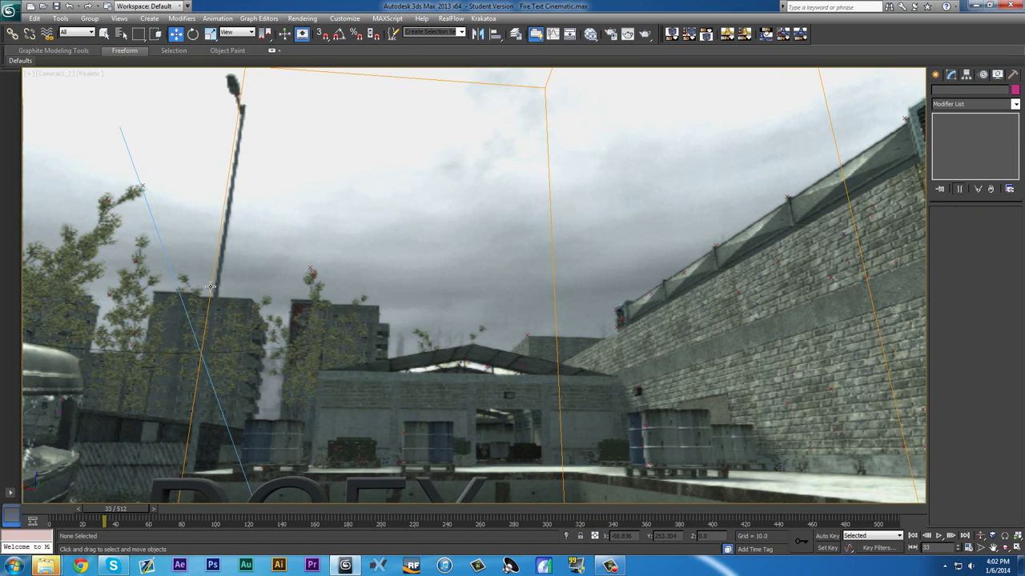
click(211, 289)
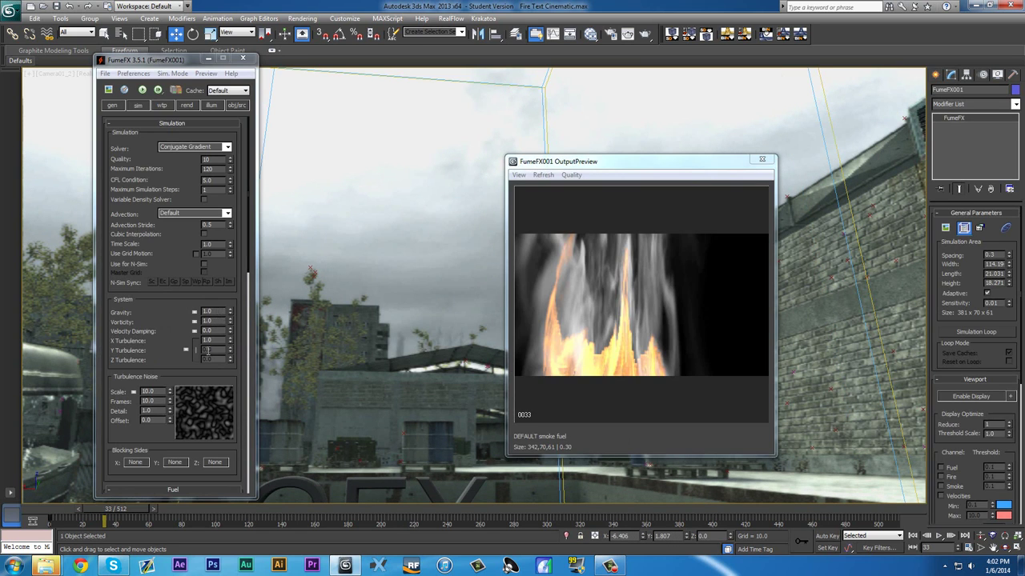
click(218, 339)
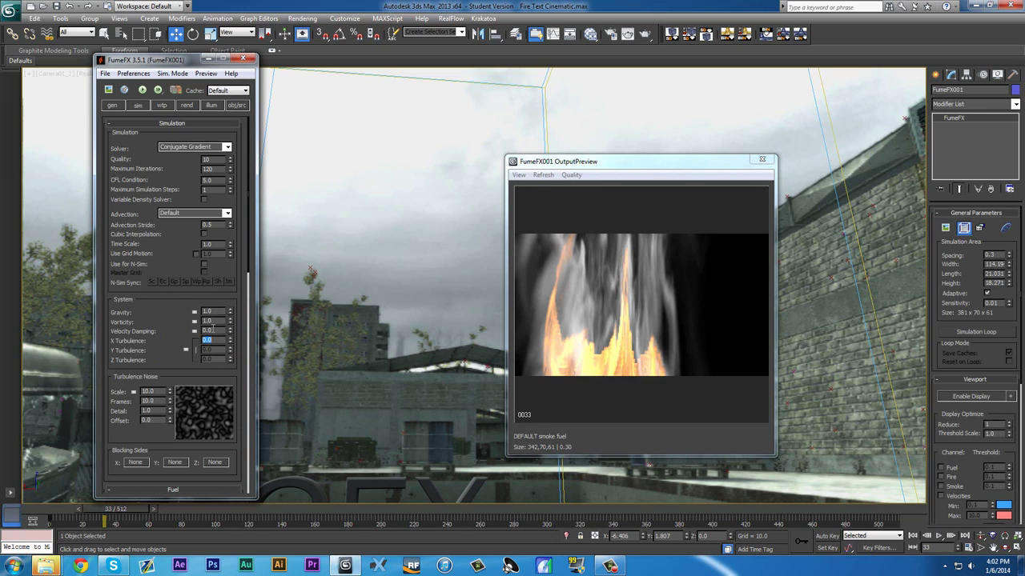
scroll(154, 419, down, 3)
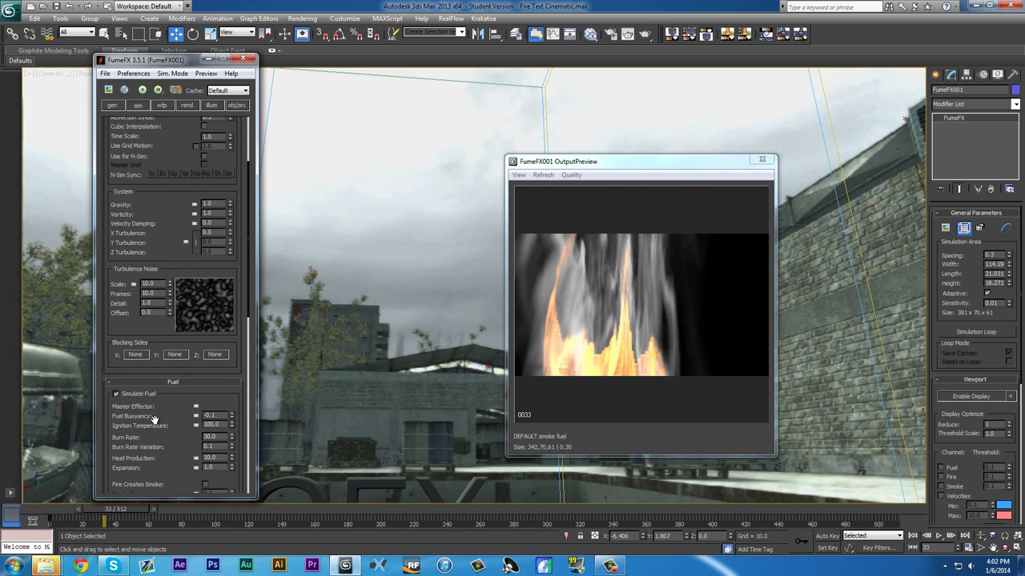
Block the grid's +Z side and test a Burn Rate of 15 with a simulation.
click(204, 355)
click(231, 385)
drag(149, 450, 178, 359)
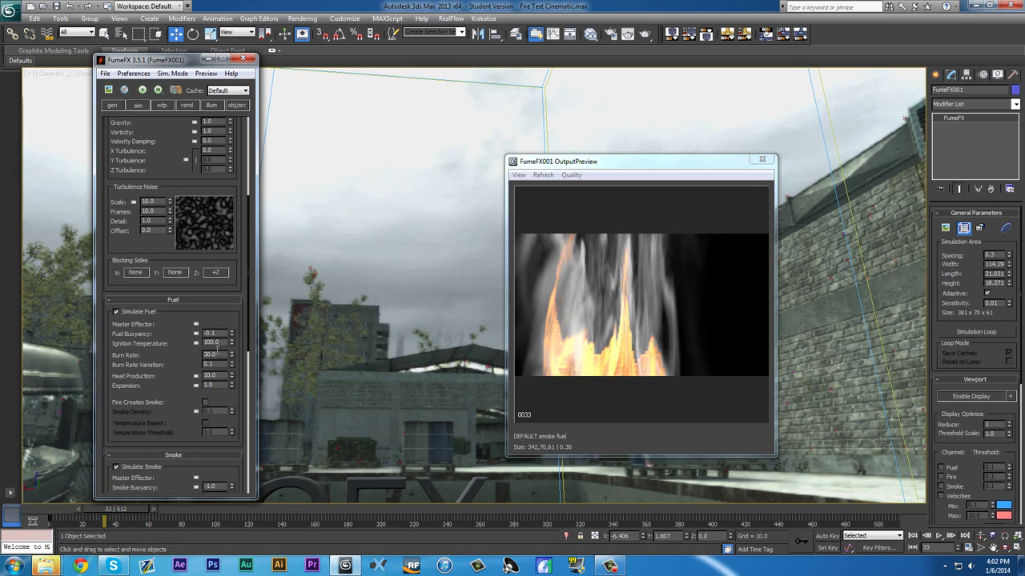
double_click(213, 354)
click(141, 89)
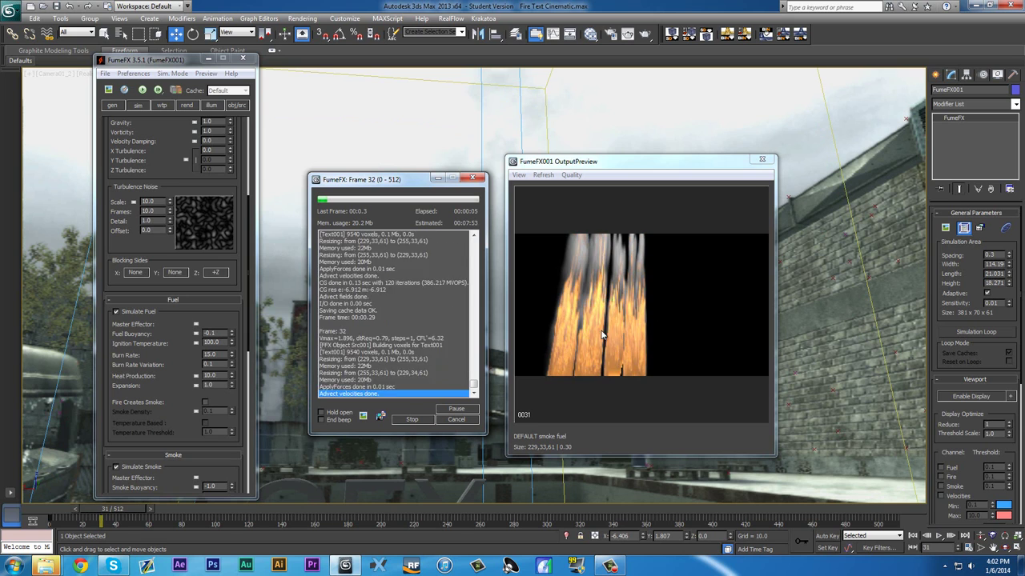
click(408, 419)
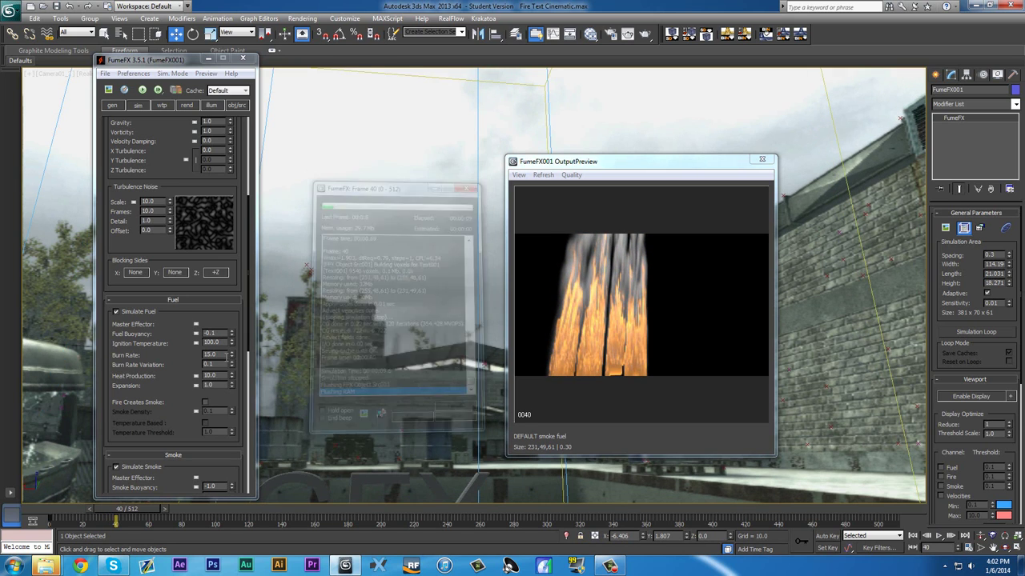
Test Burn Rates of 50 and then 100 with fresh simulation runs.
click(138, 358)
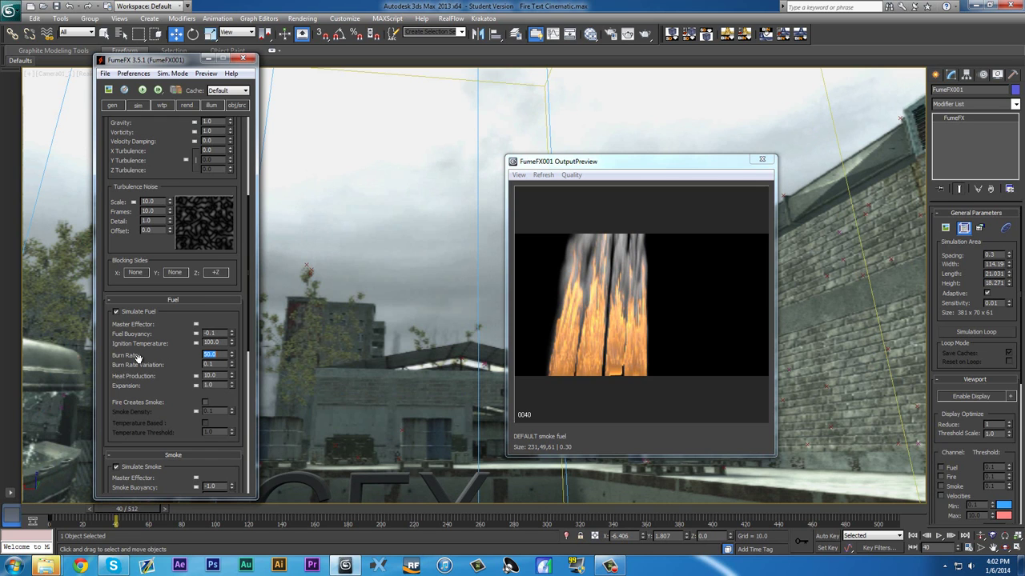
click(143, 90)
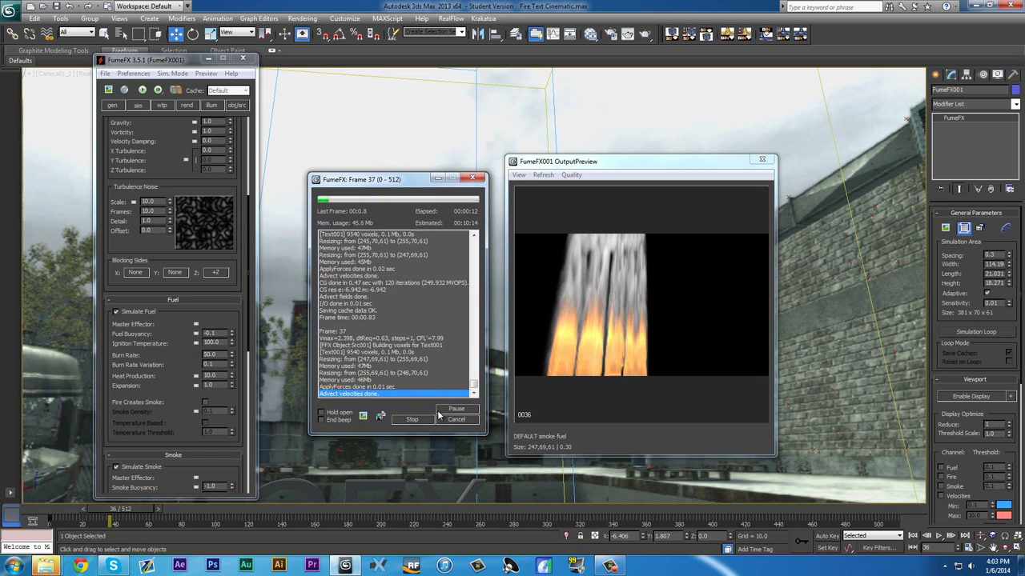
click(405, 419)
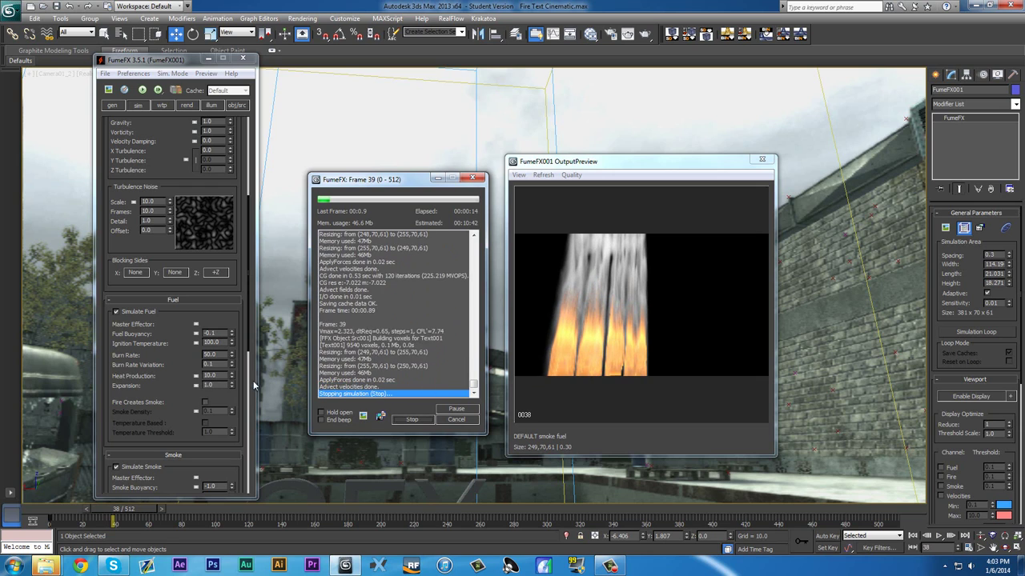
double_click(213, 354)
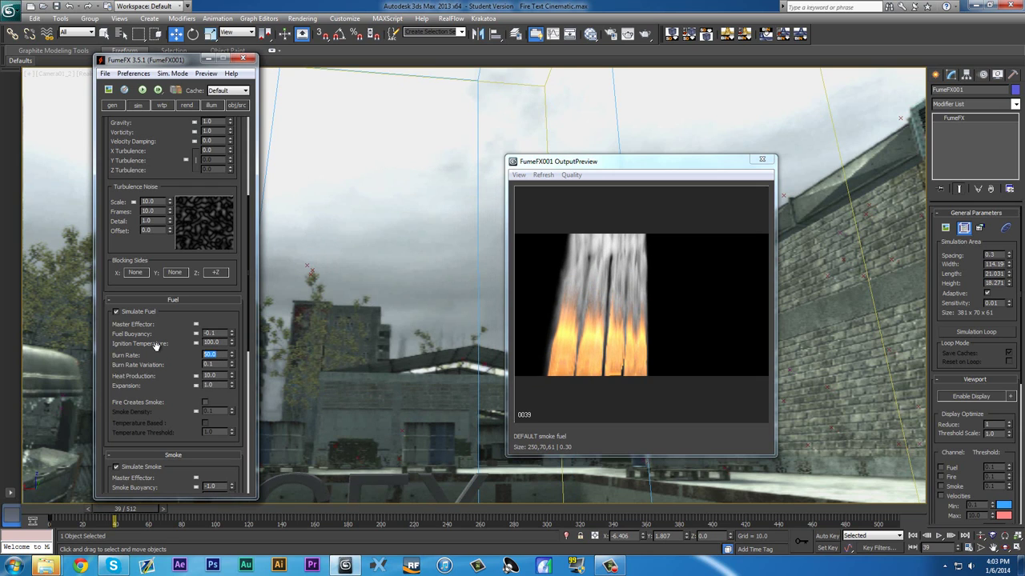
text(100)
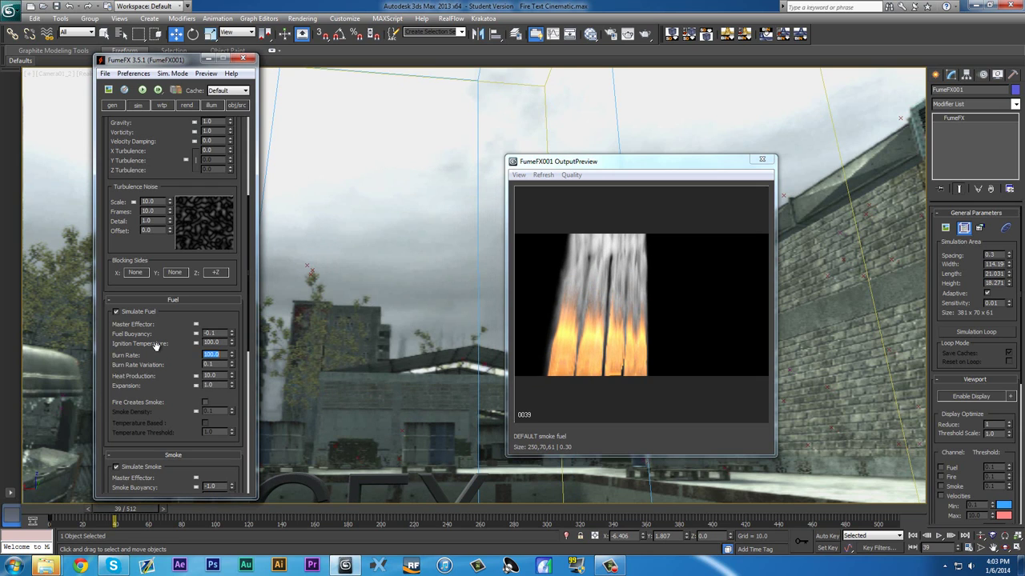
click(142, 89)
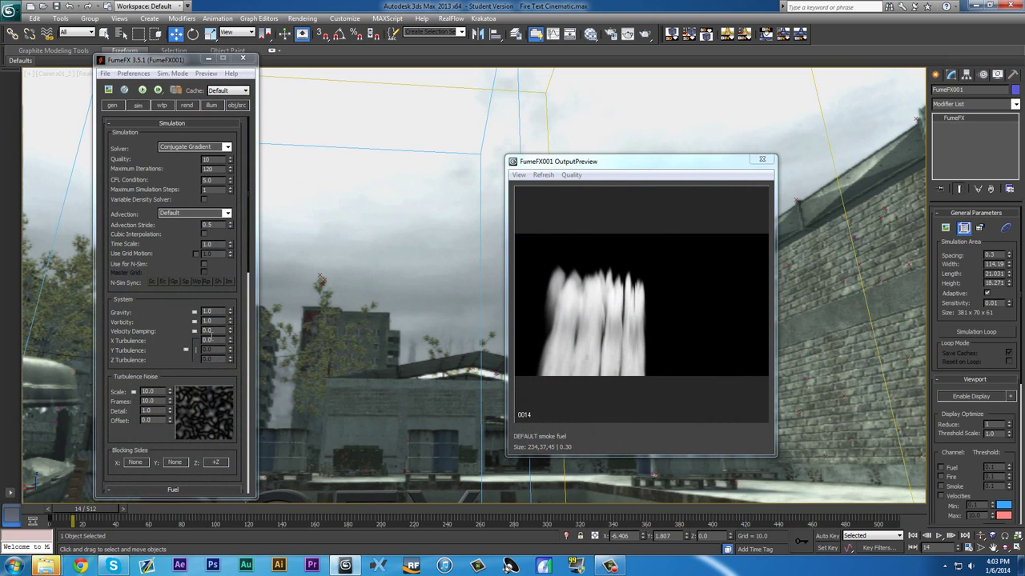
Try an Ignition Temperature of 60 with two short test simulations.
scroll(198, 468, down, 6)
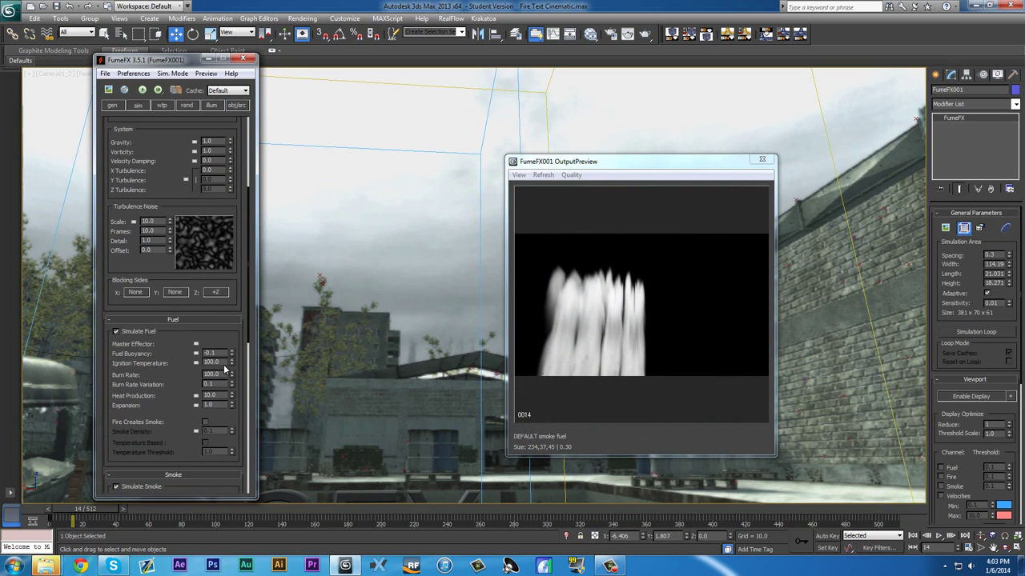
click(212, 362)
click(124, 90)
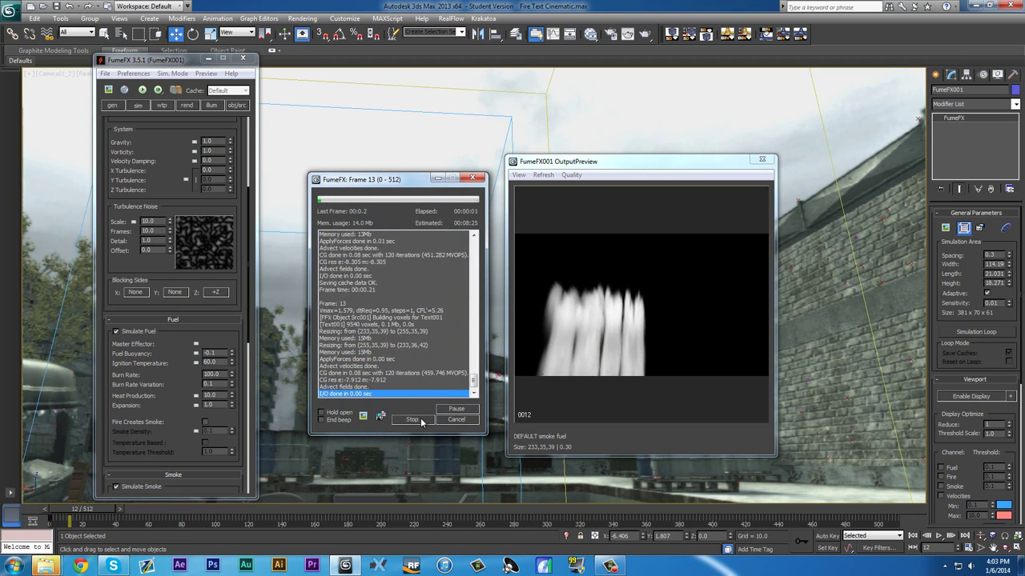
click(410, 420)
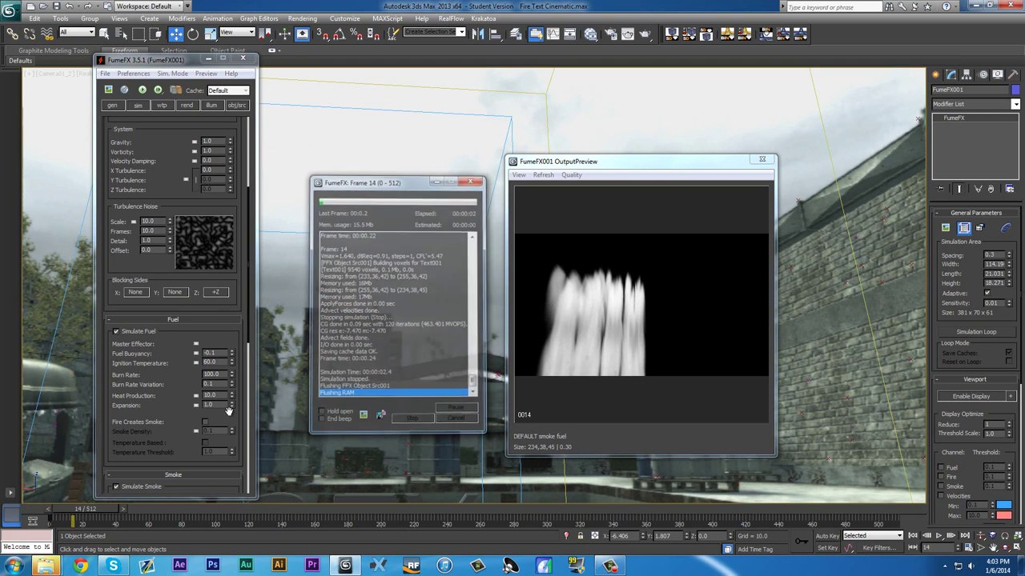
double_click(218, 363)
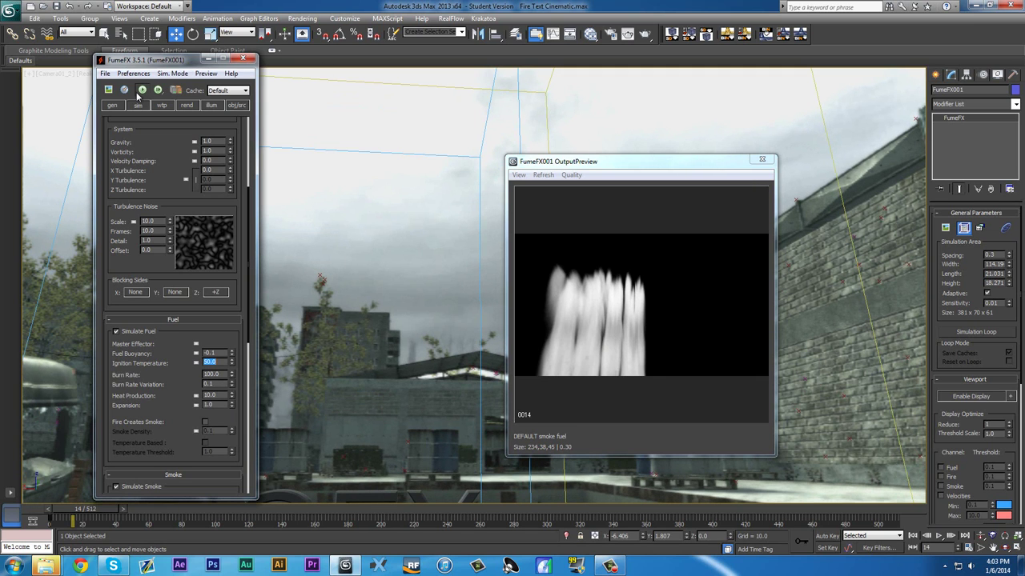
click(141, 90)
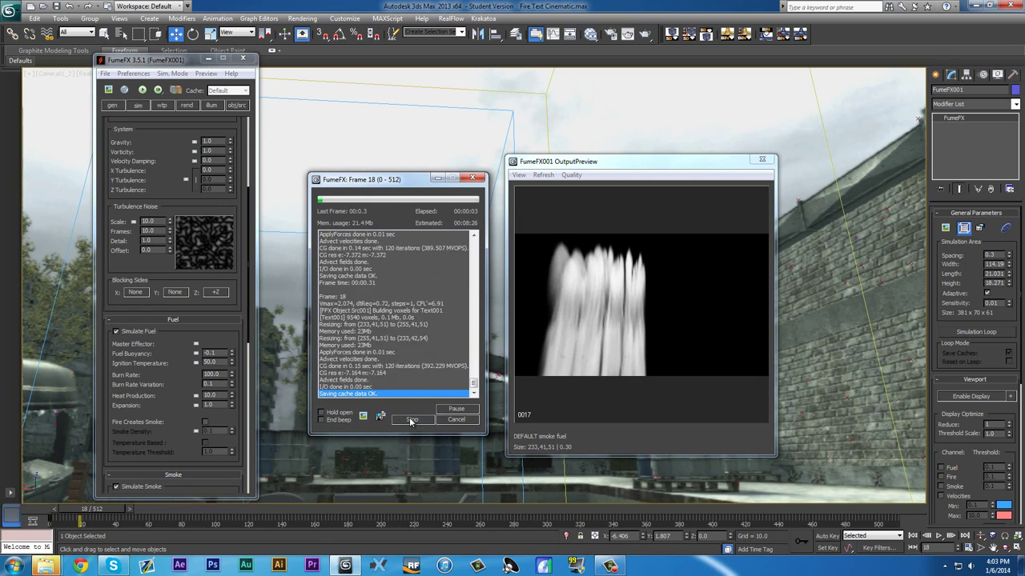
click(410, 420)
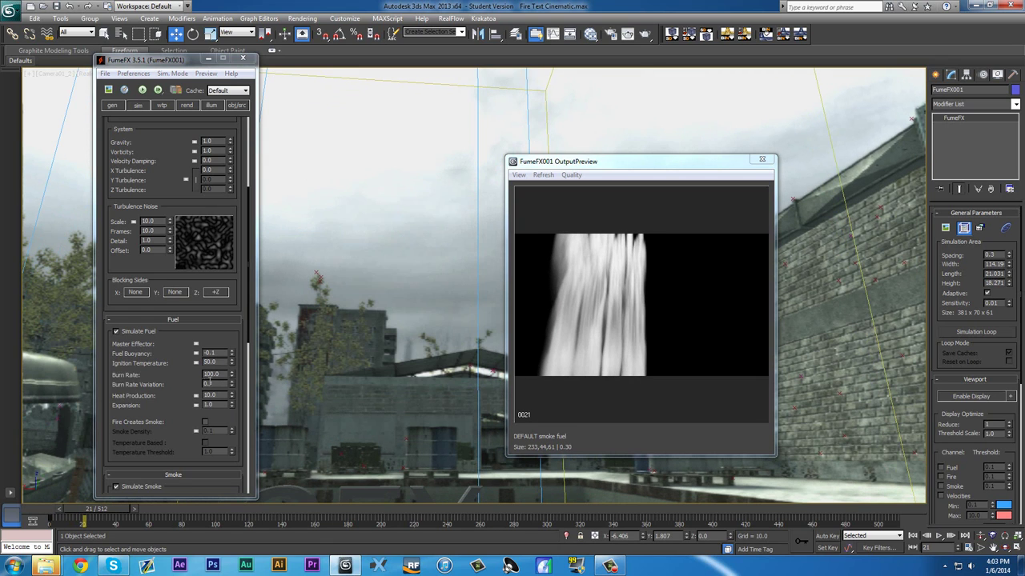
Set Ignition Temperature 100 and Burn Rate 60, simulate to frame 27, and enable Fire Creates Smoke.
double_click(216, 363)
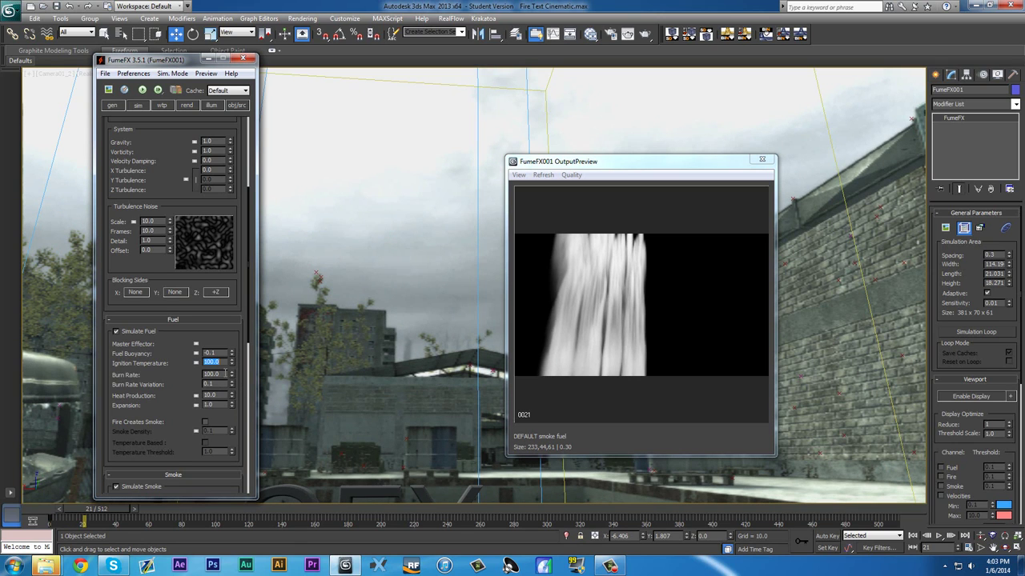
key(Tab)
click(141, 89)
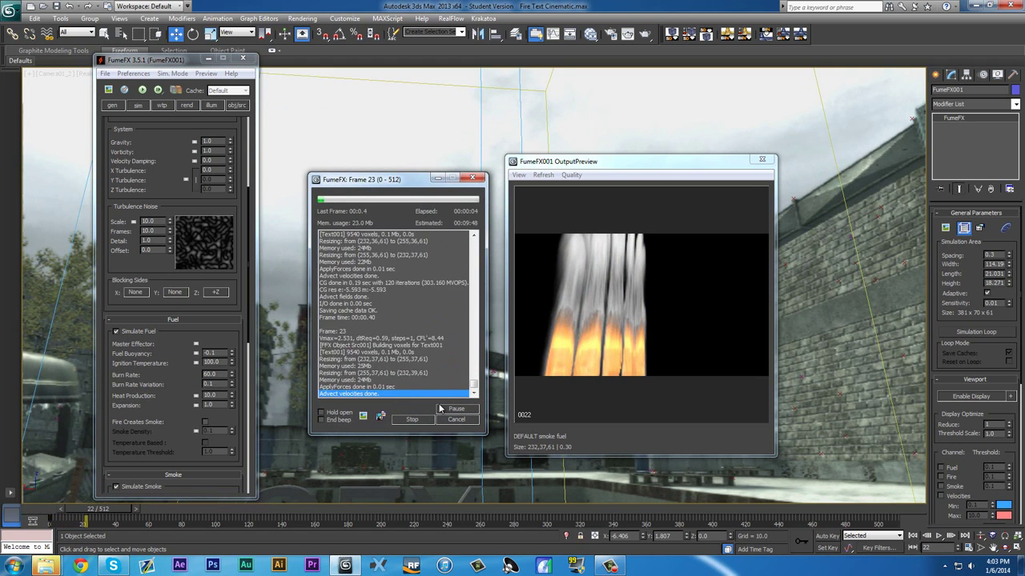
click(411, 420)
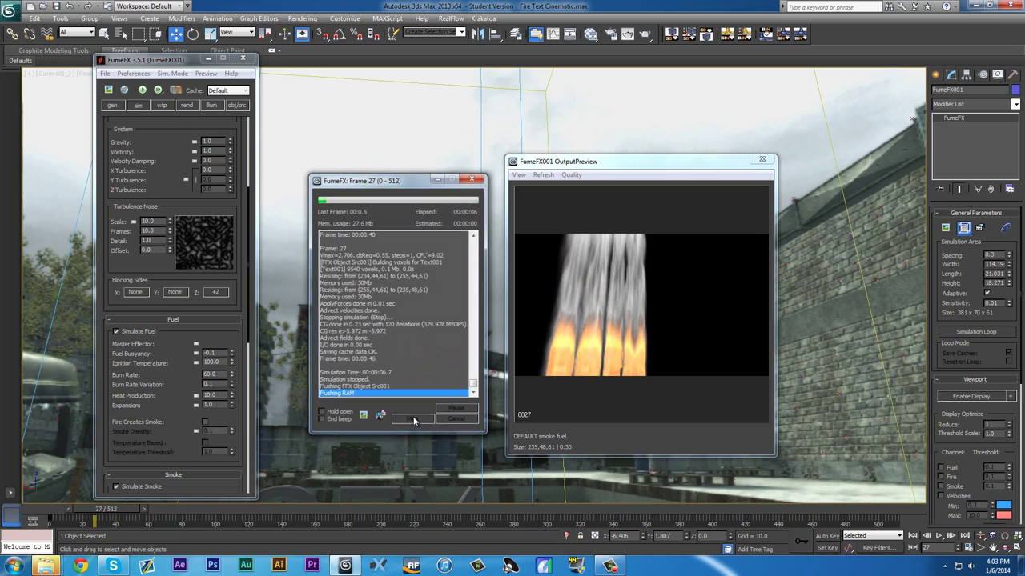
scroll(164, 375, down, 3)
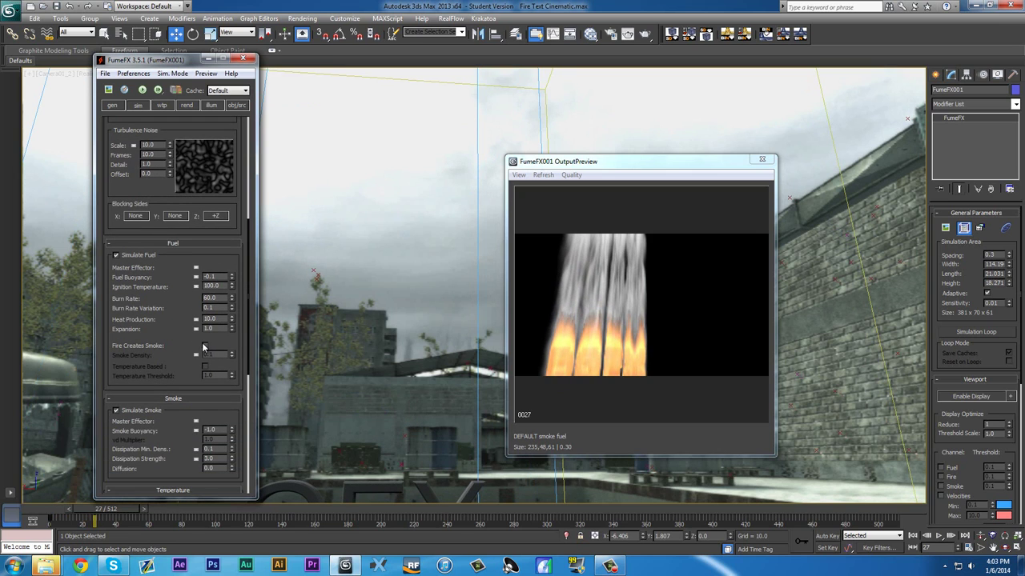
click(203, 347)
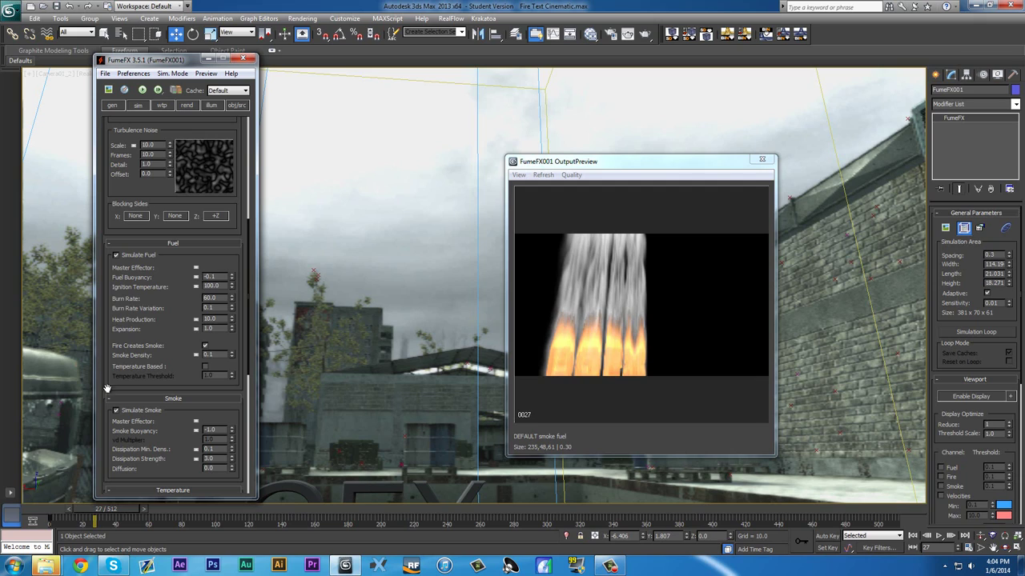
On the rend tab, make the Smoke colour keyless and darken it from white to dark grey.
click(192, 106)
scroll(212, 355, down, 3)
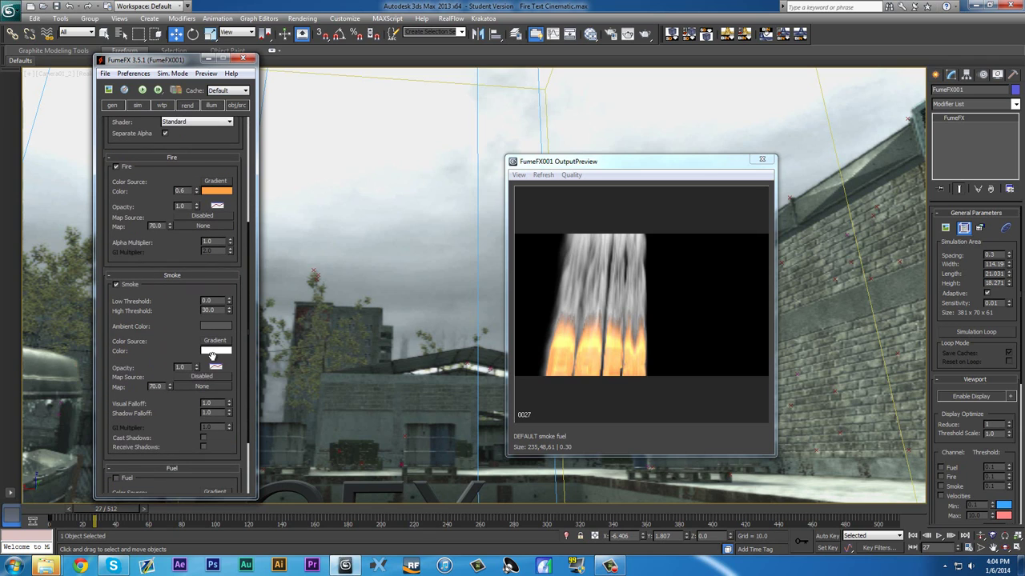
click(224, 353)
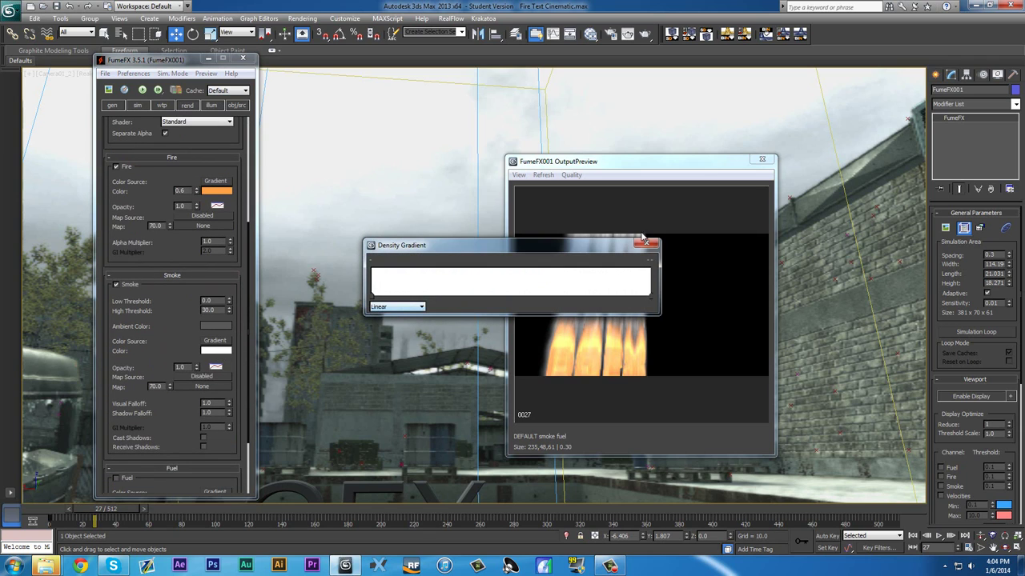
click(218, 350)
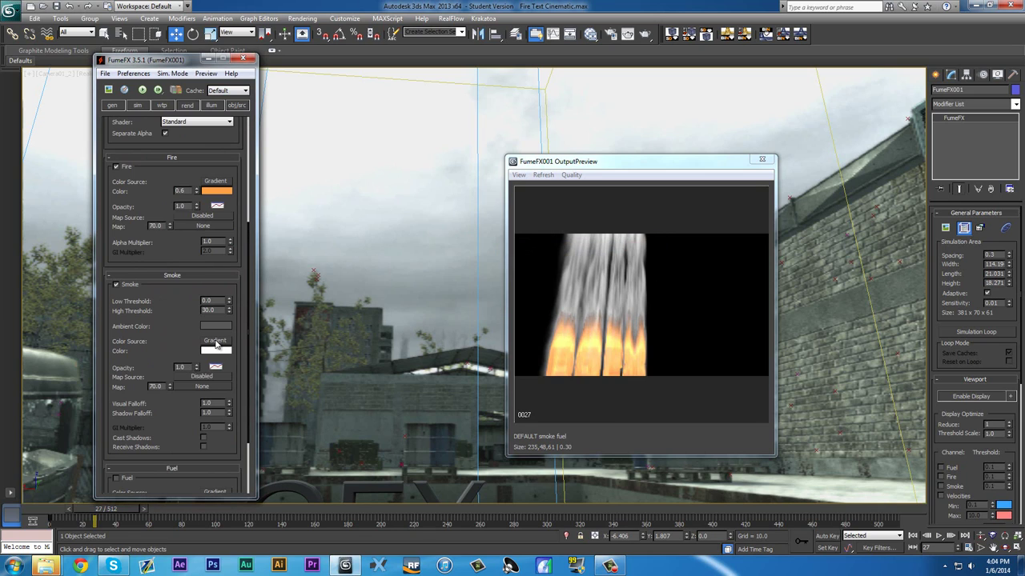
click(216, 343)
right_click(195, 352)
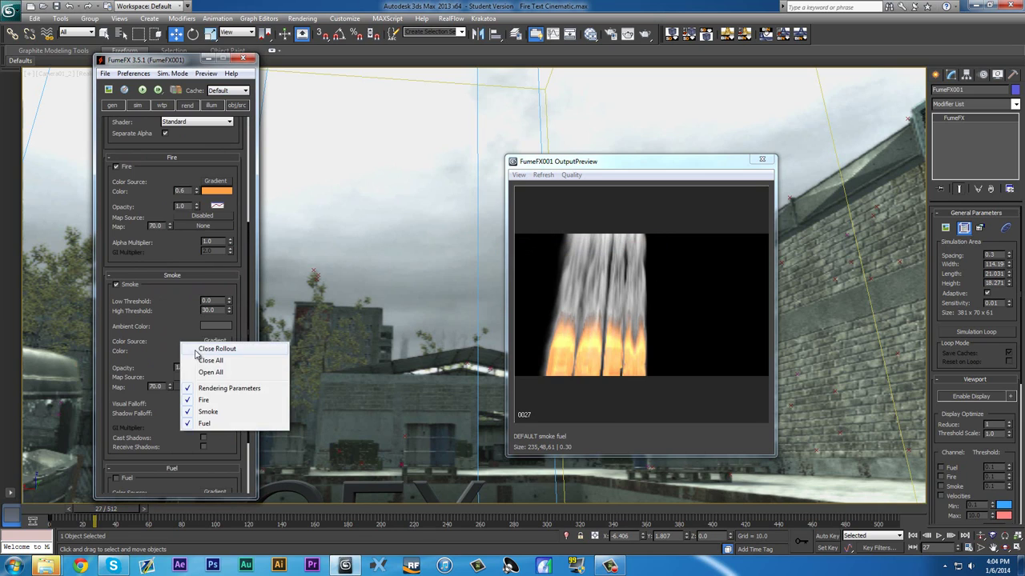
right_click(204, 355)
right_click(212, 358)
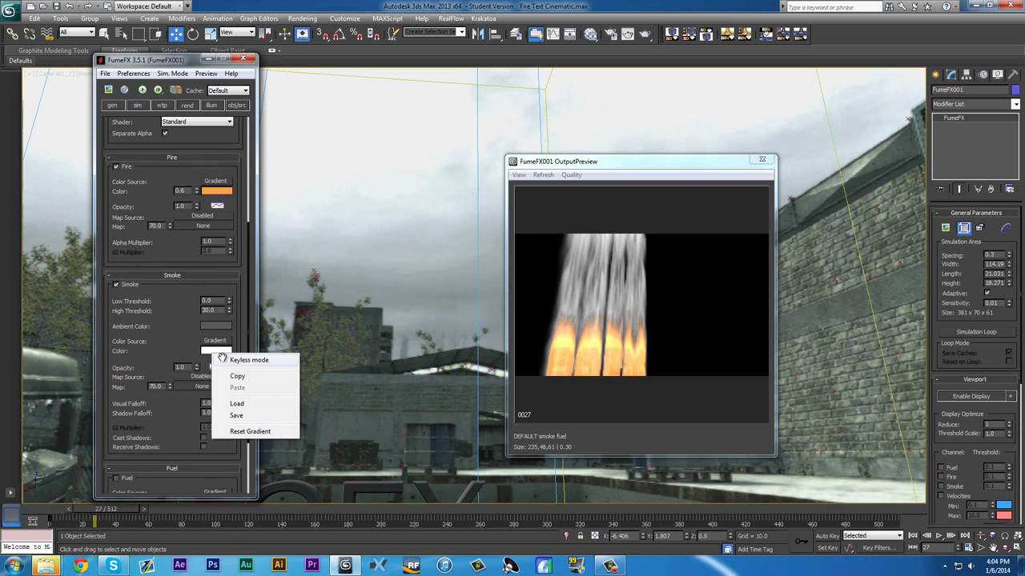
click(240, 359)
drag(633, 335, 633, 296)
click(719, 372)
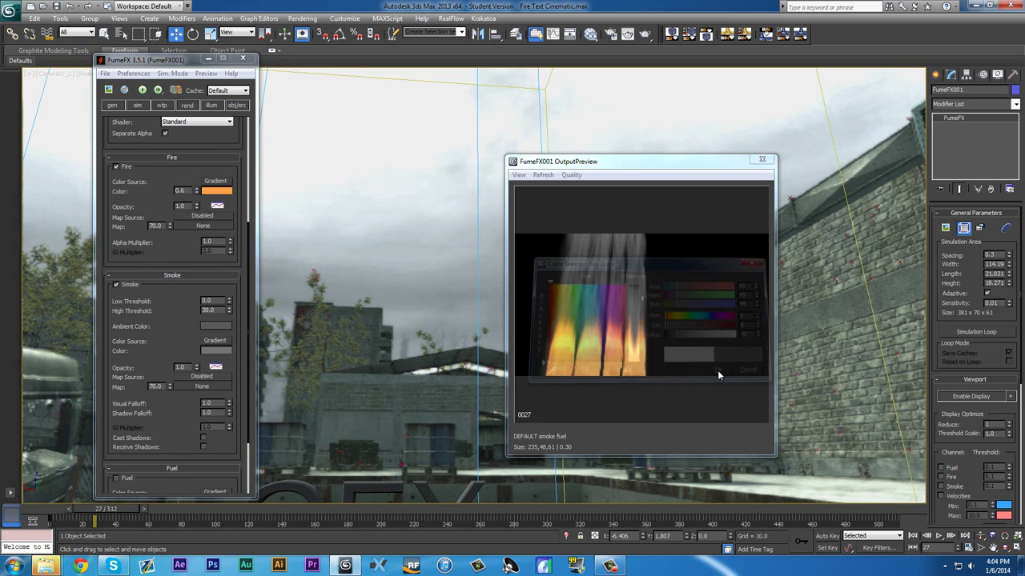
click(761, 160)
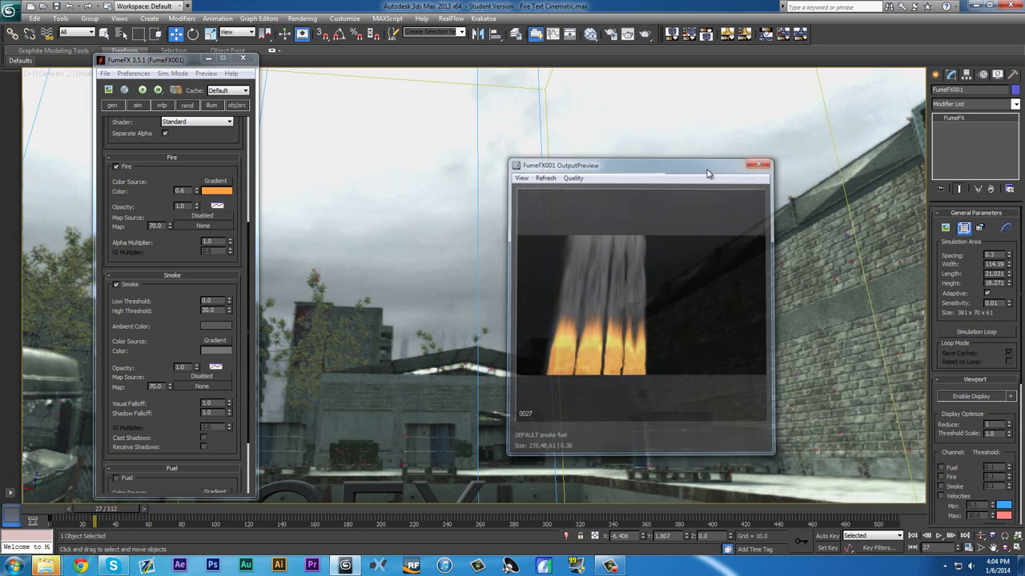
Keep the orange fire colour and re-simulate to frame 35 to preview grey smoke.
click(218, 192)
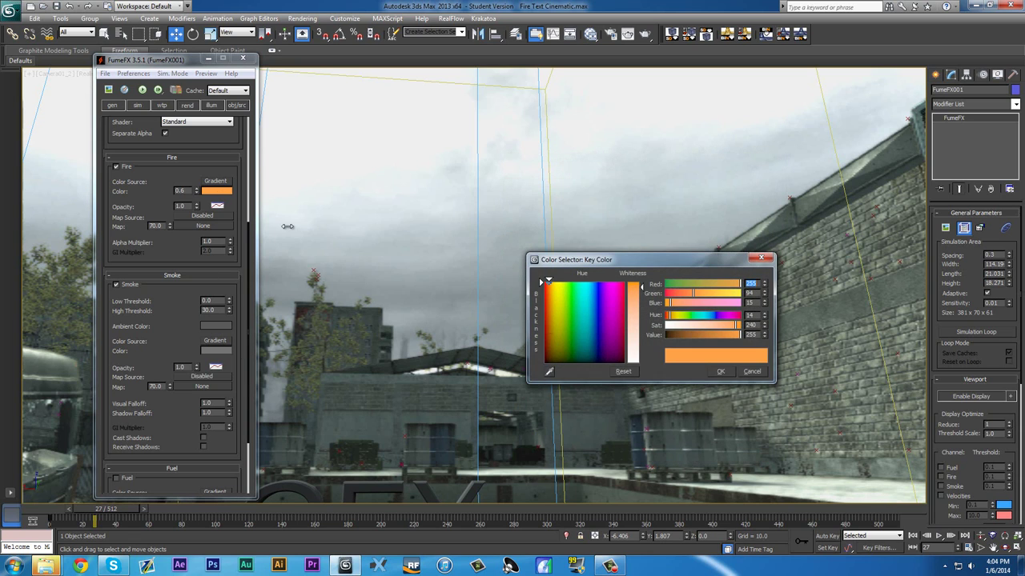
click(720, 371)
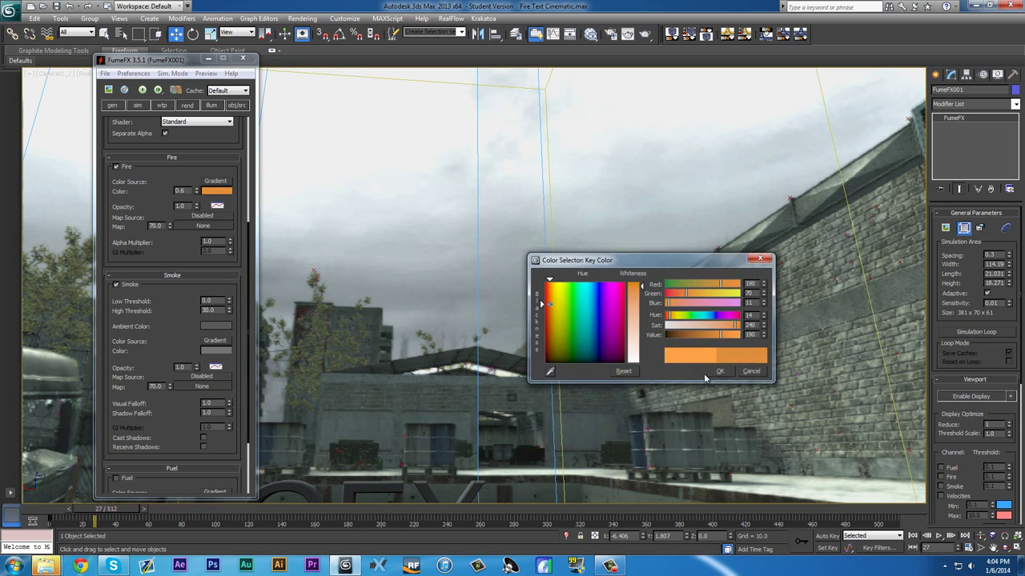
click(141, 90)
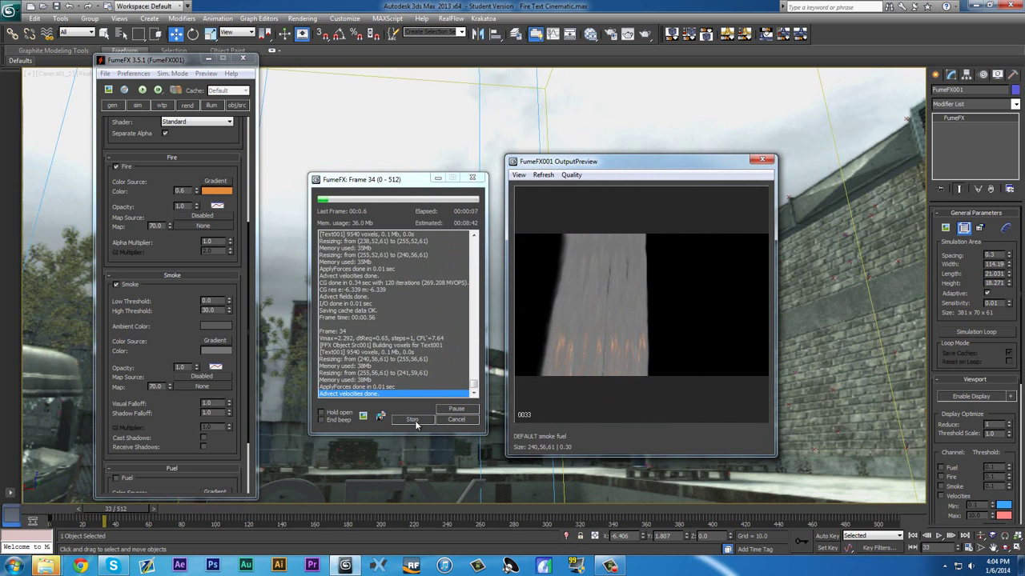
click(422, 419)
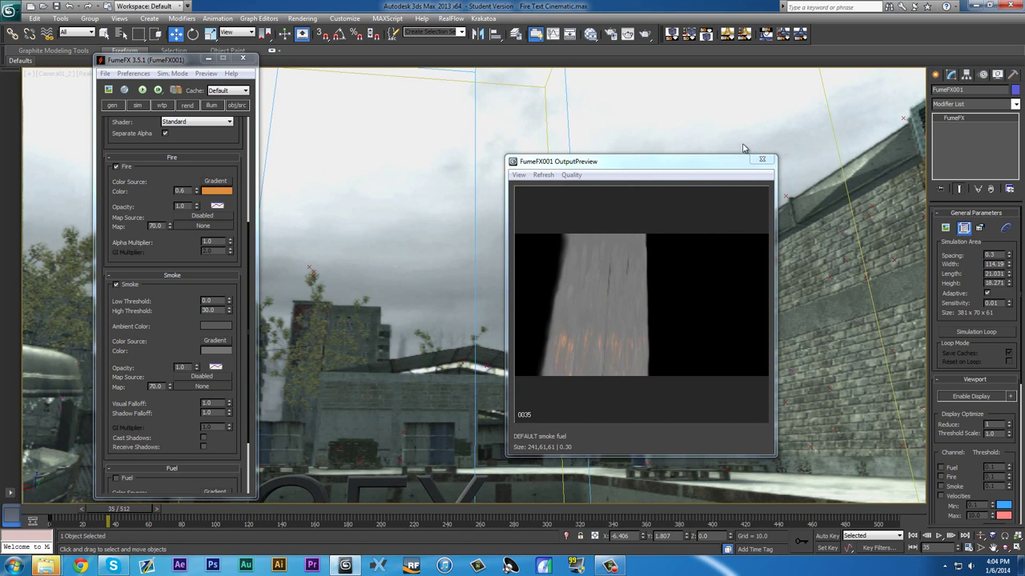
At frame 314, set FFX Object Src001's Smoke channel to disabled, then reselect FumeFX001.
drag(320, 515, 570, 512)
click(761, 160)
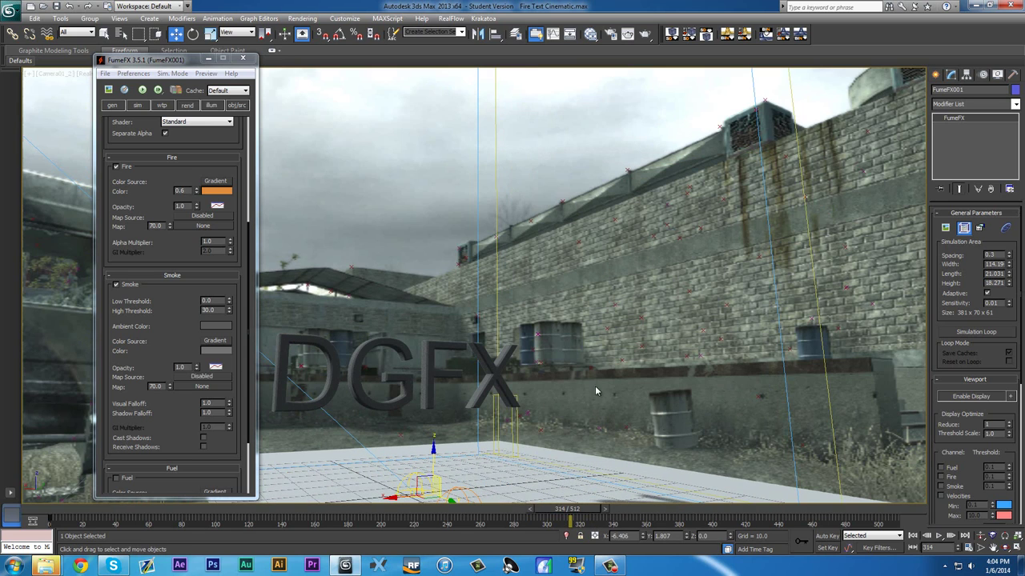
click(457, 489)
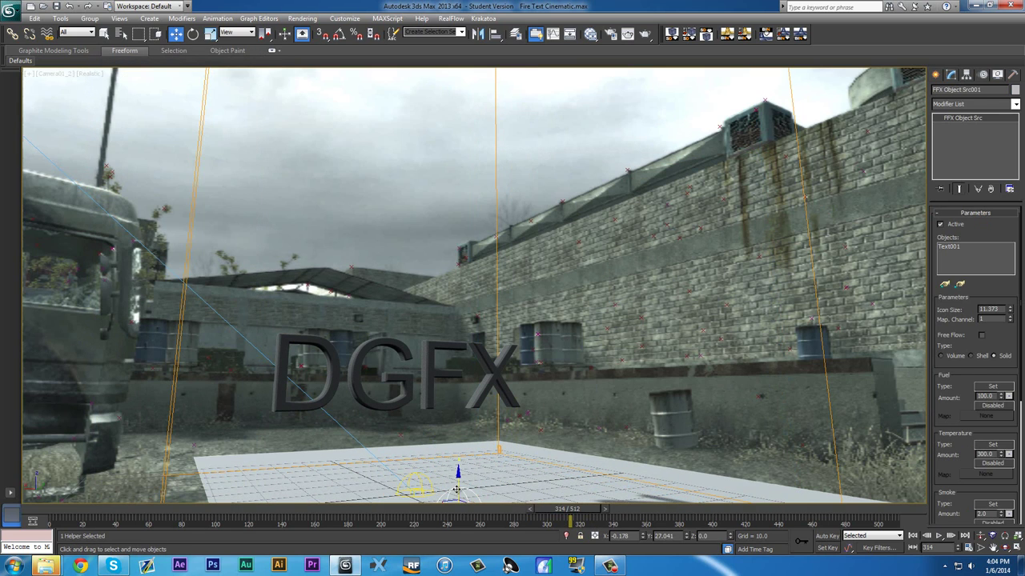
scroll(945, 419, down, 5)
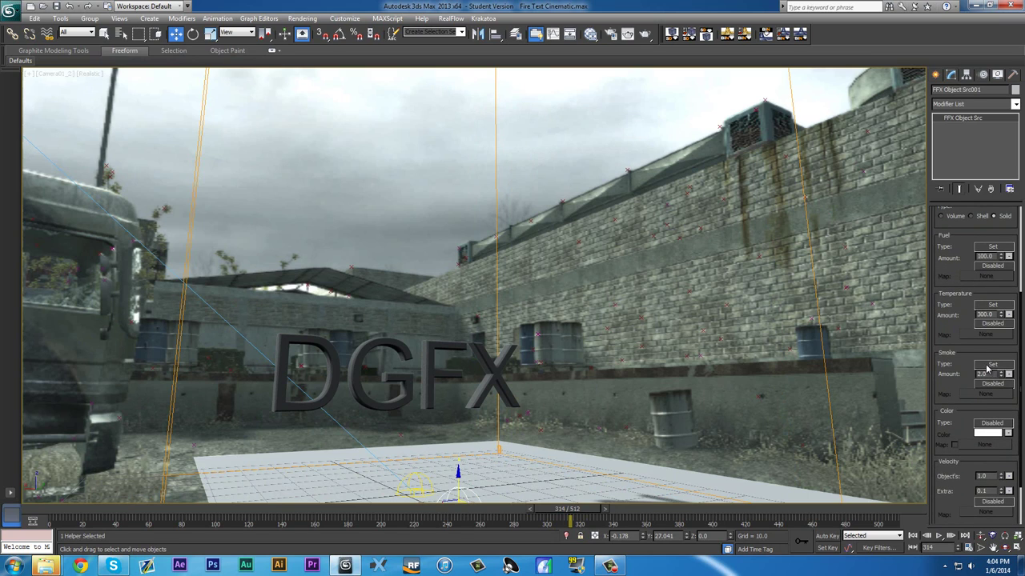
scroll(940, 365, up, 2)
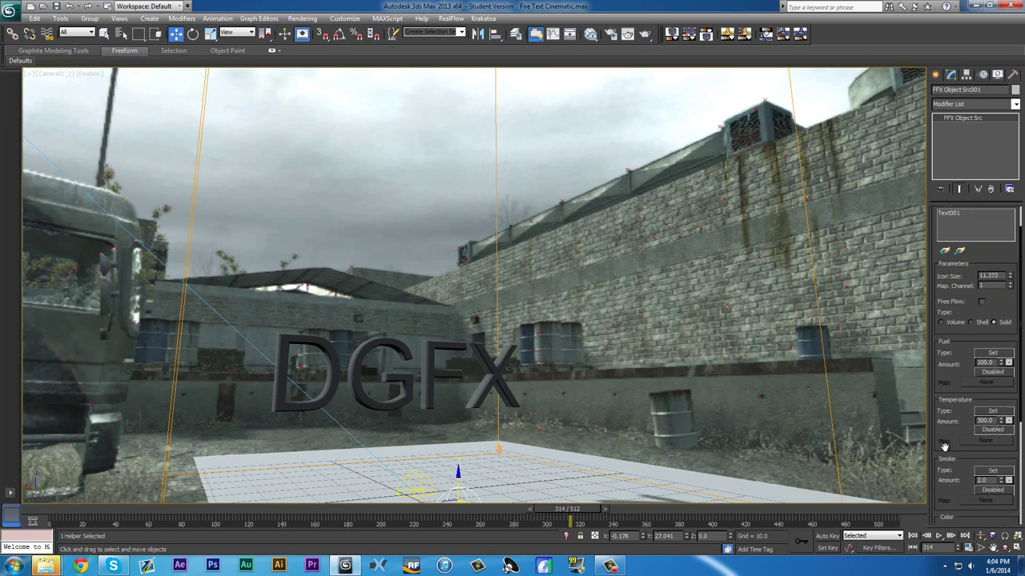
click(991, 376)
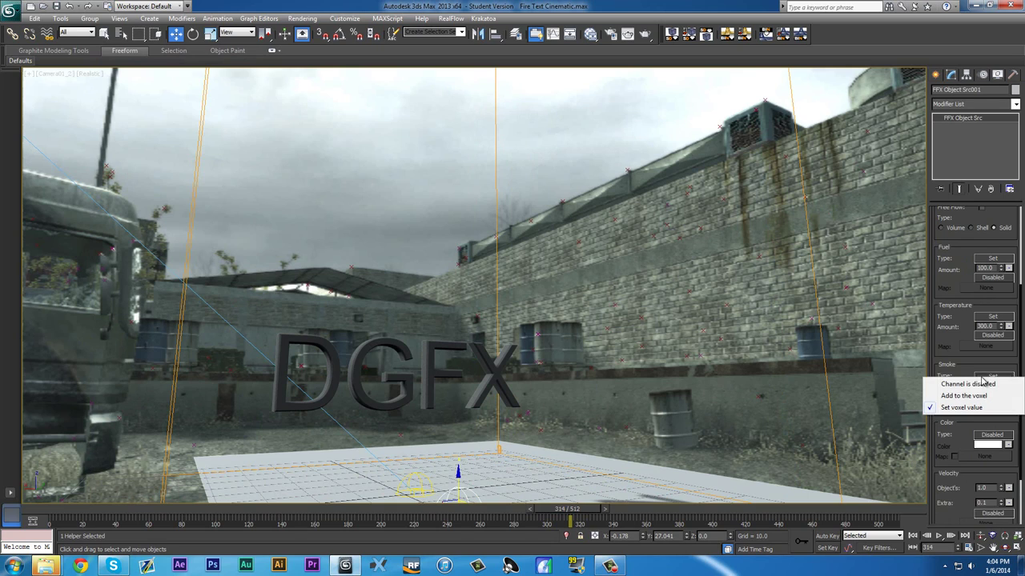
click(1001, 386)
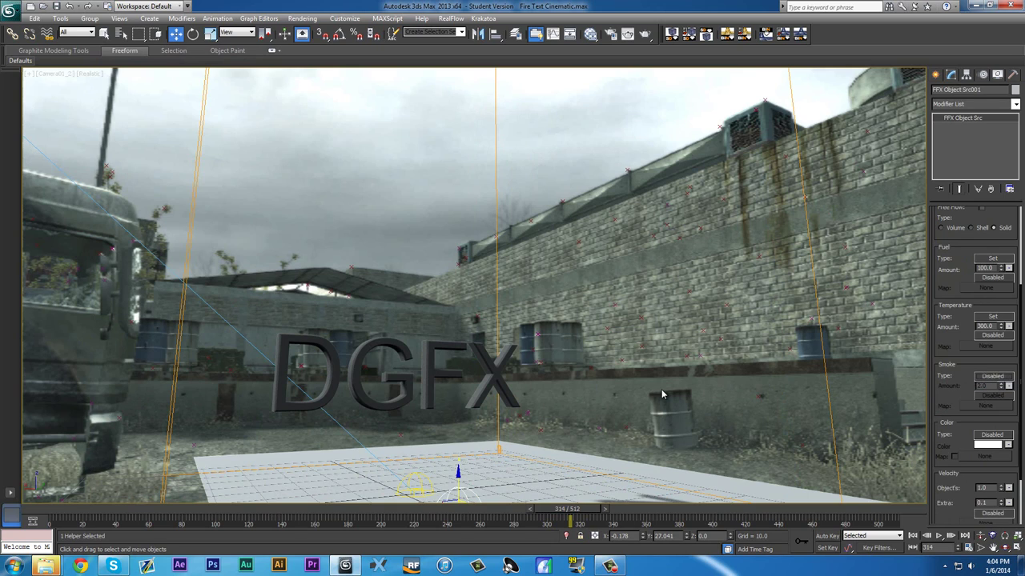
click(497, 200)
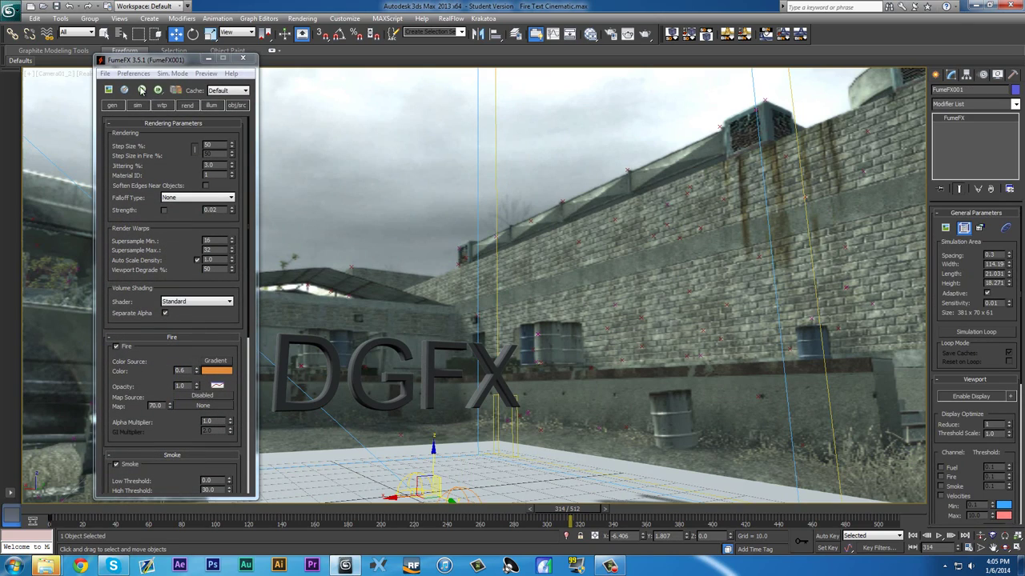
Test-simulate without source smoke, then re-run with Smoke Density 10, stopping at frame 28.
click(141, 89)
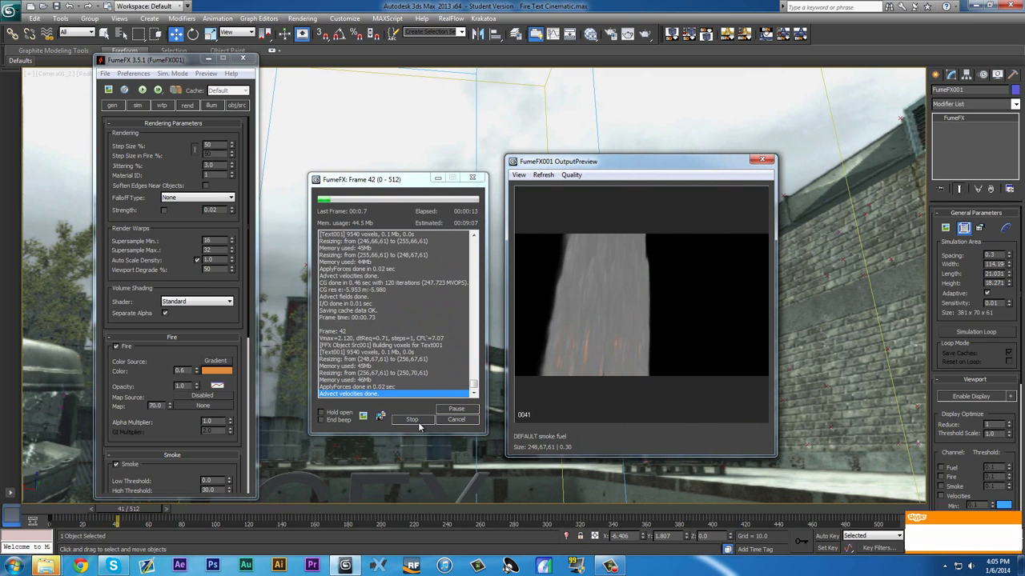
click(408, 418)
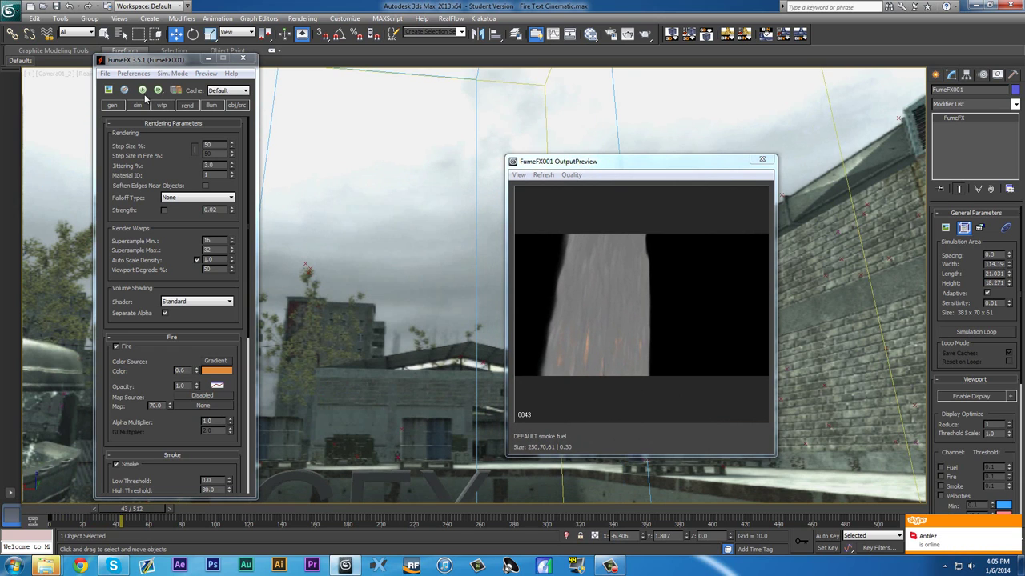
click(143, 108)
scroll(150, 369, down, 5)
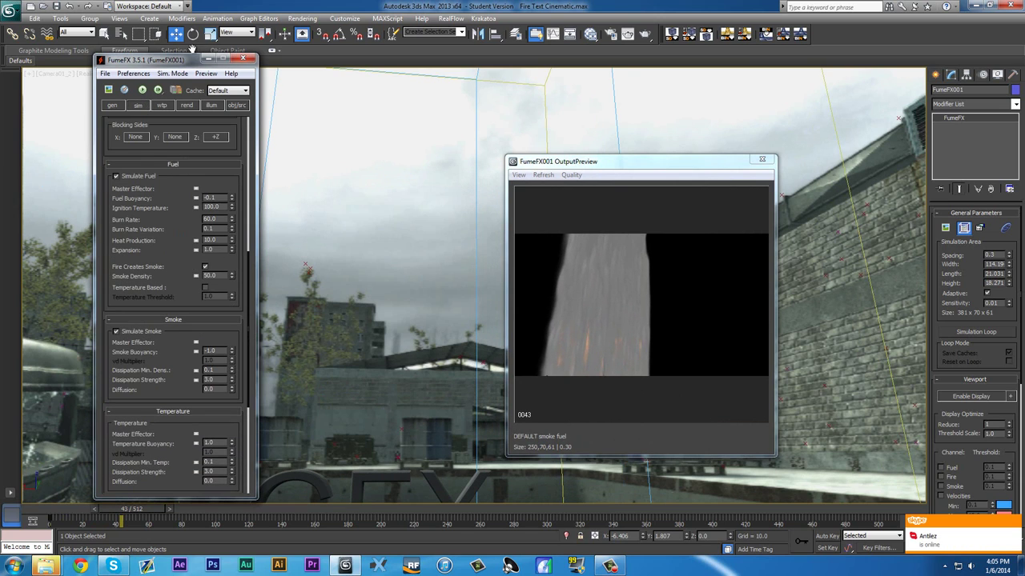
scroll(190, 386, down, 1)
scroll(190, 323, up, 1)
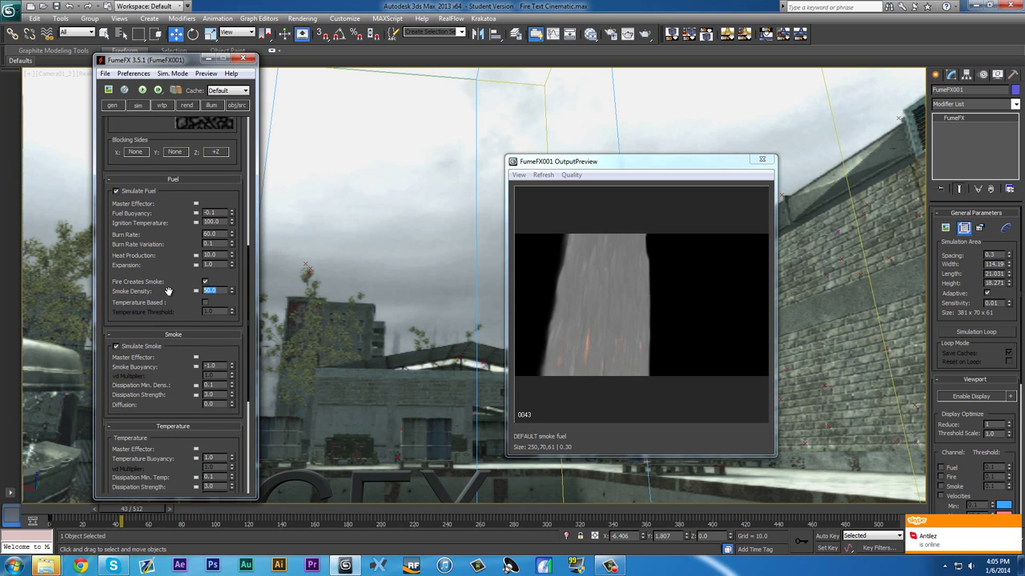
click(141, 89)
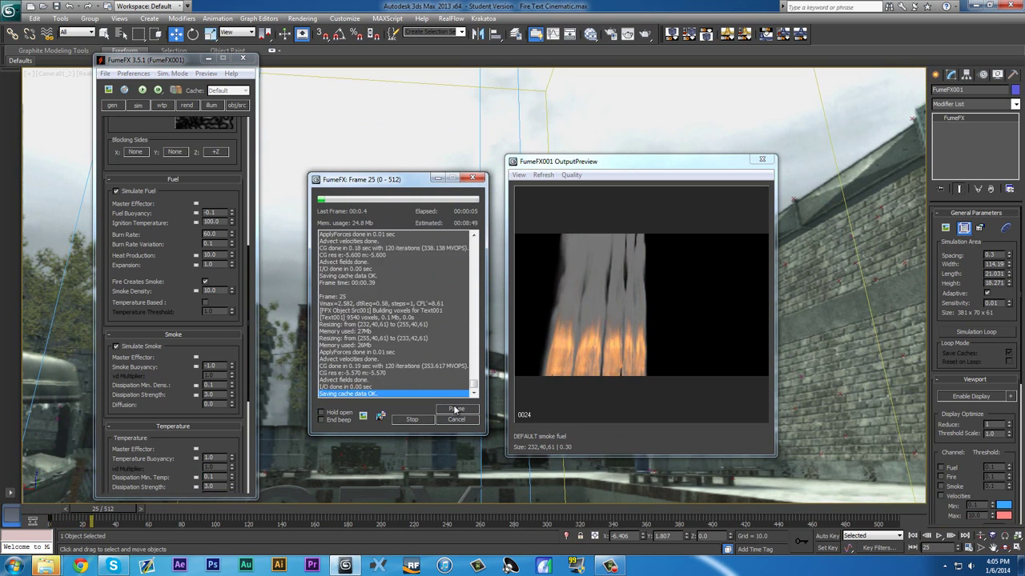
click(411, 420)
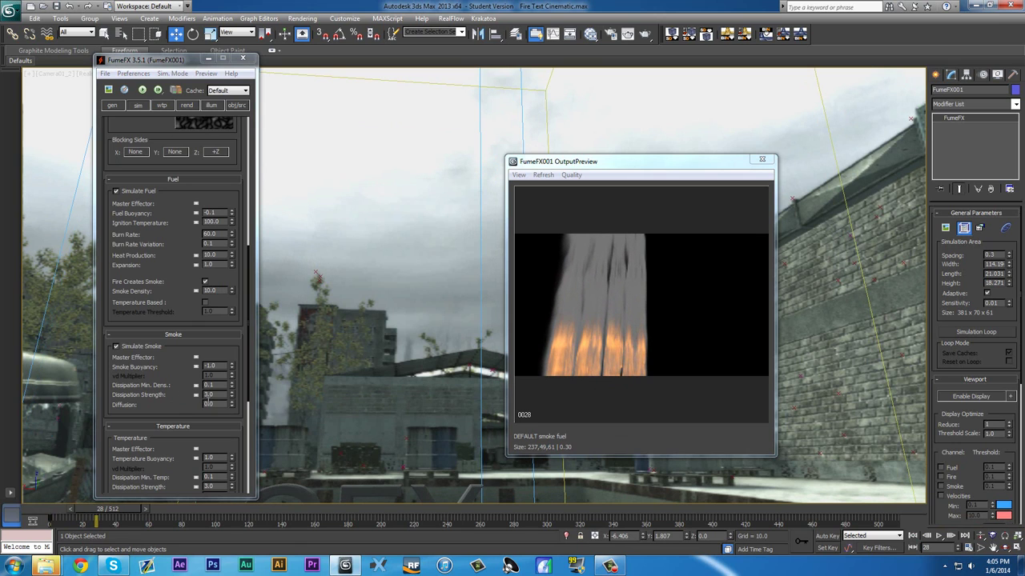
Set Smoke Density to 1.0 and test-simulate through frame 32.
text(1)
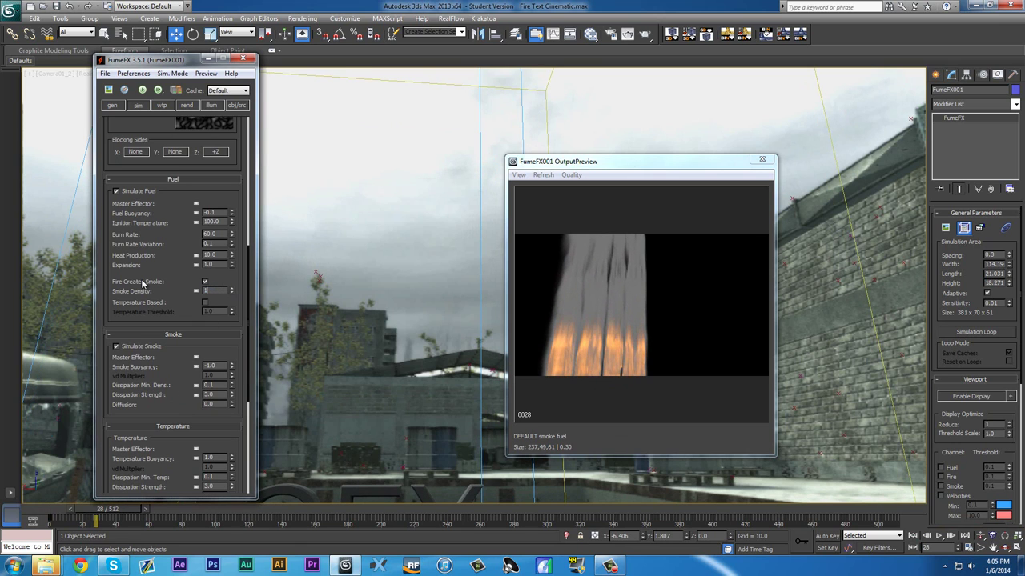
click(142, 89)
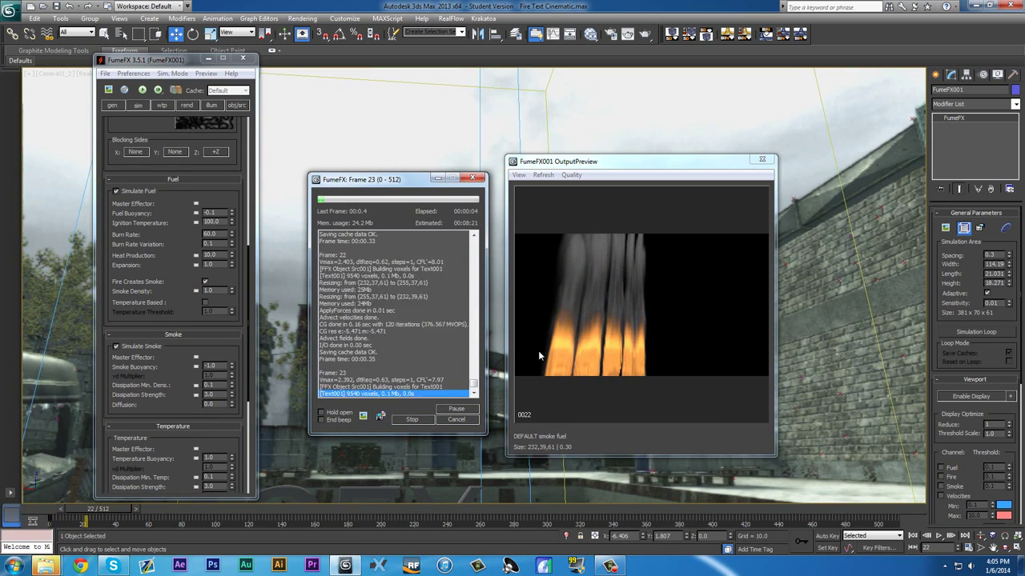
click(411, 420)
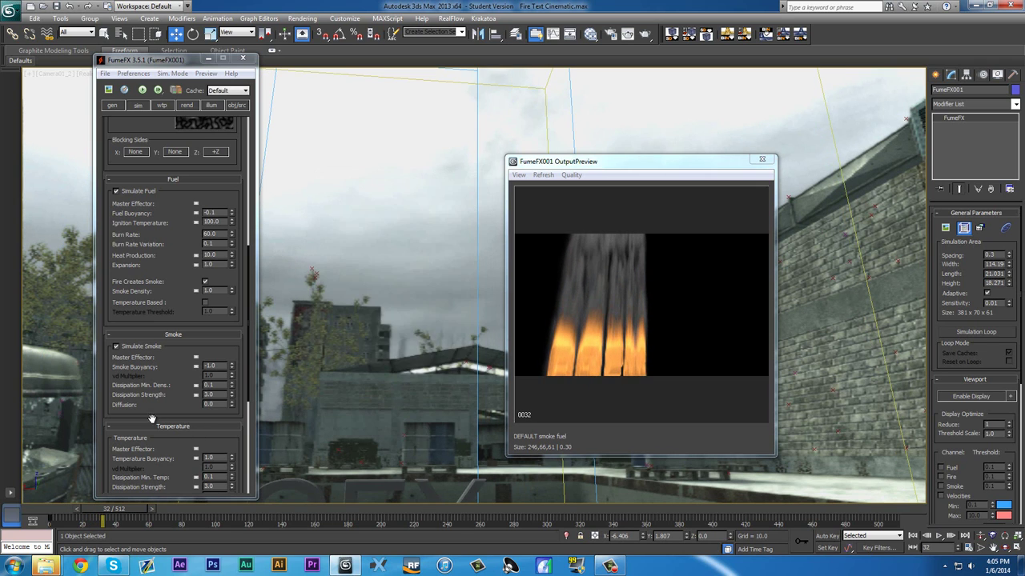
drag(167, 410, 171, 317)
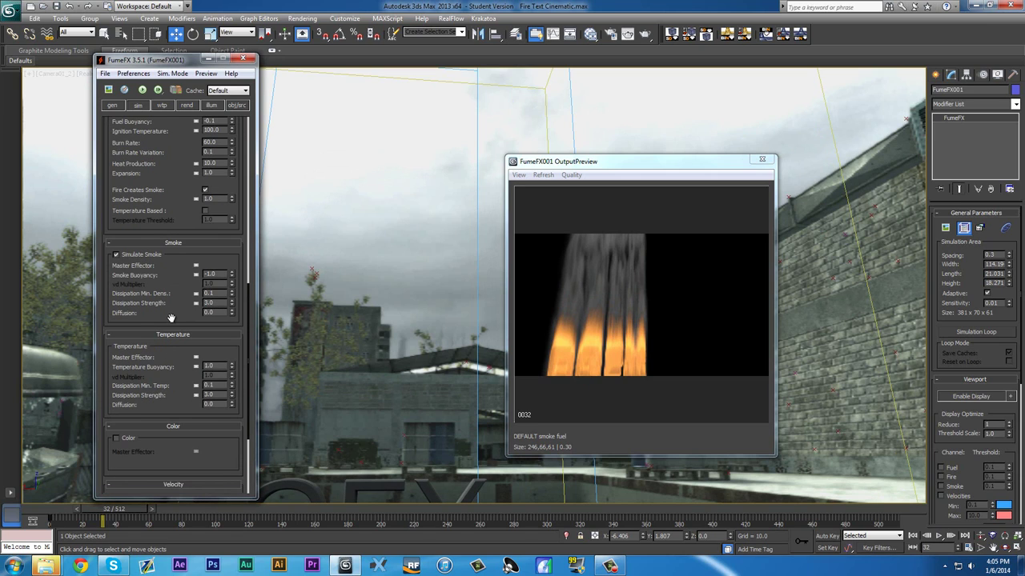
Set Smoke Buoyancy to 2.0 and run a short test simulation.
scroll(171, 318, up, 2)
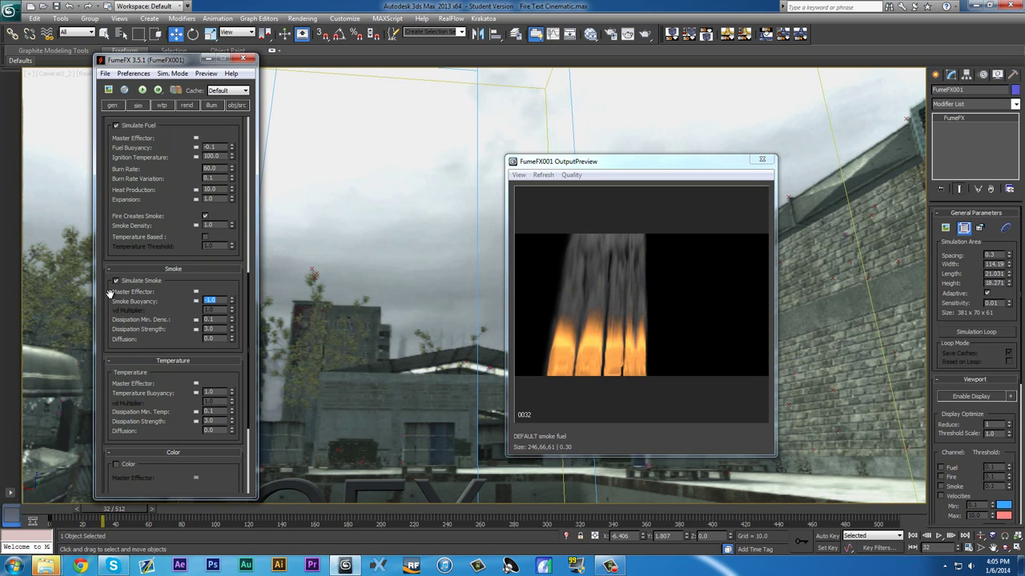
key(Return)
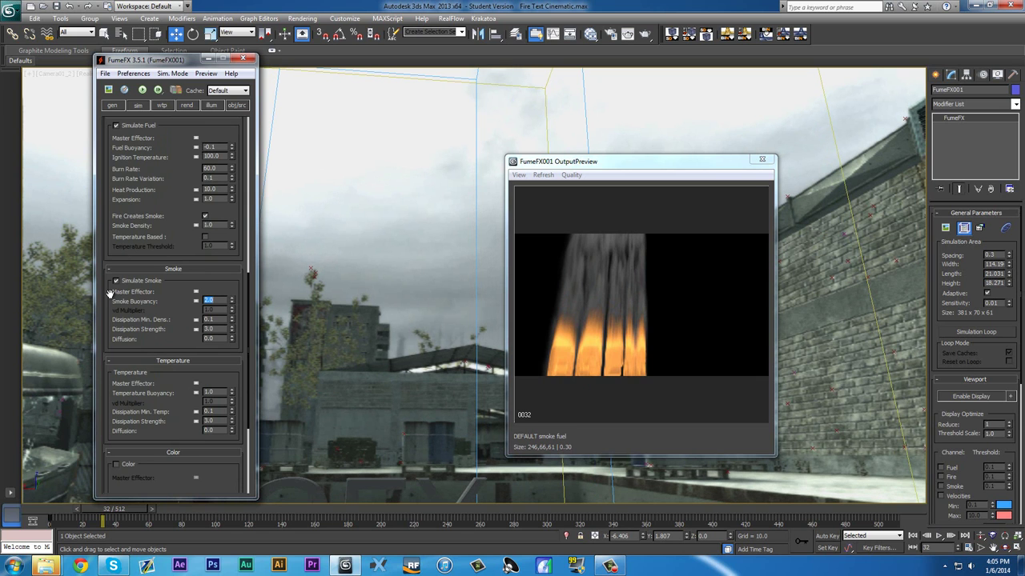
click(142, 90)
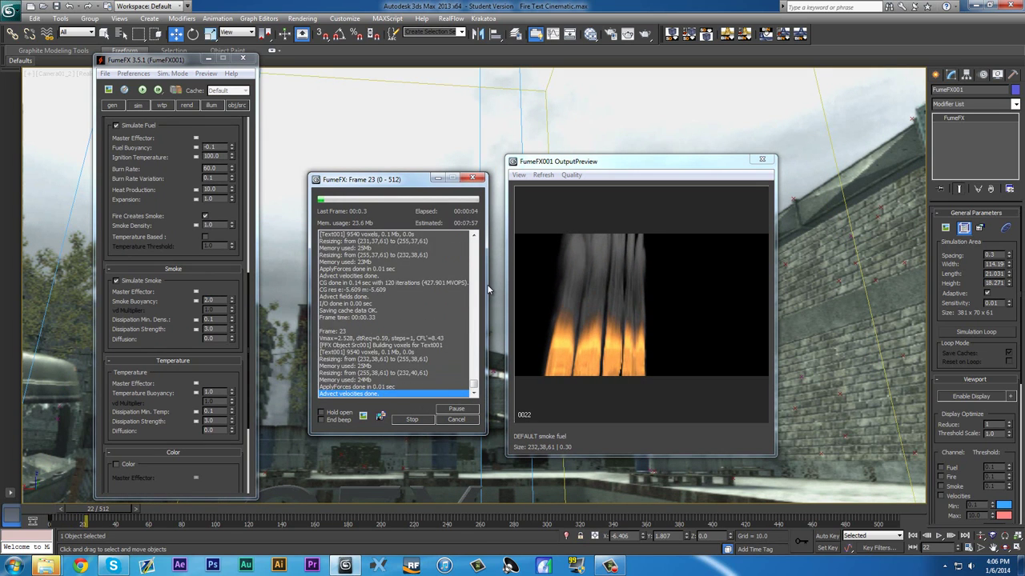
click(411, 419)
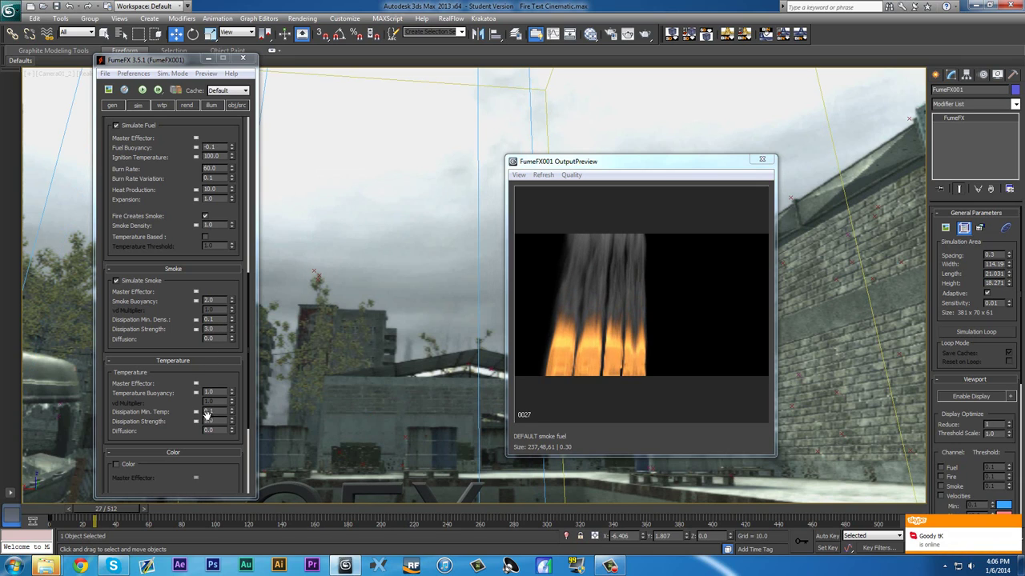
Try Smoke Buoyancy 20.0 and simulate through frame 38.
double_click(205, 329)
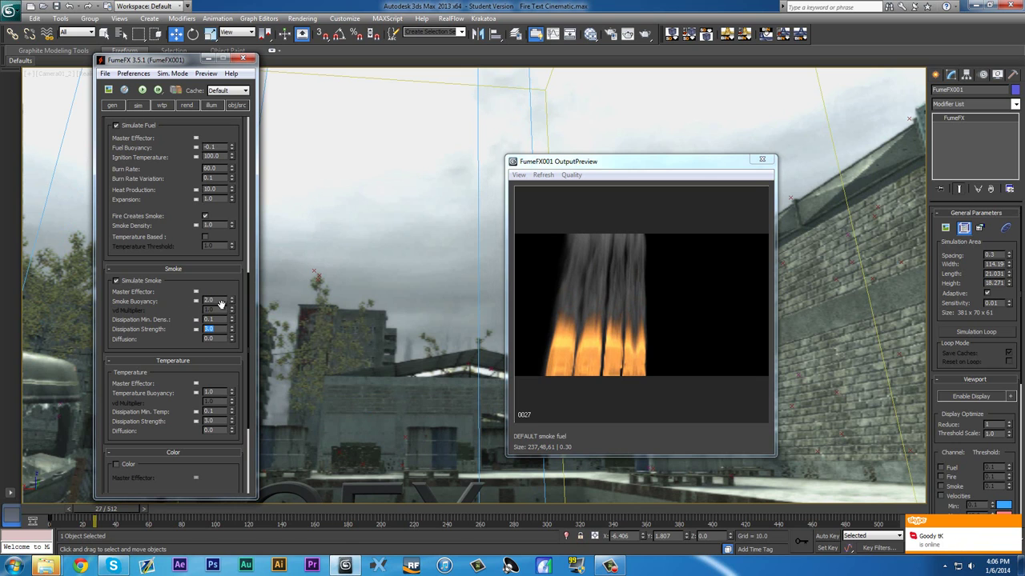
text(20)
key(Return)
click(142, 89)
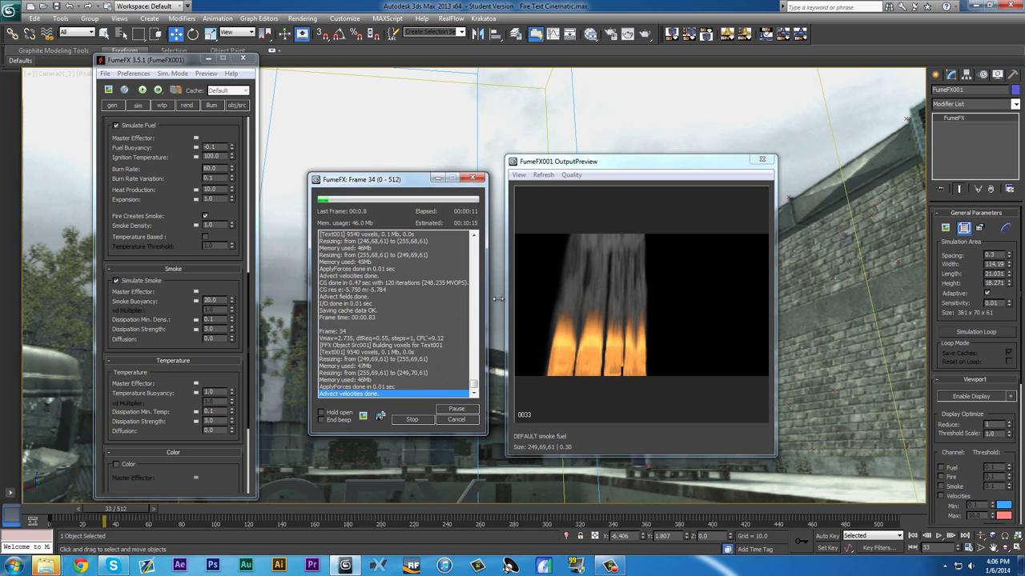
click(423, 421)
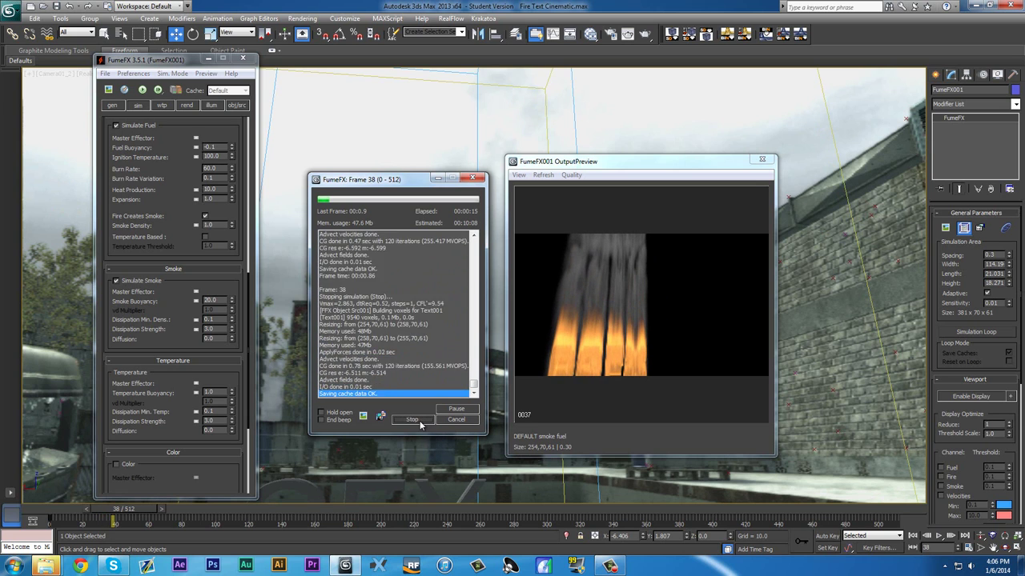
Deselect and reselect the FumeFX grid to reopen its settings floater.
click(174, 361)
click(195, 385)
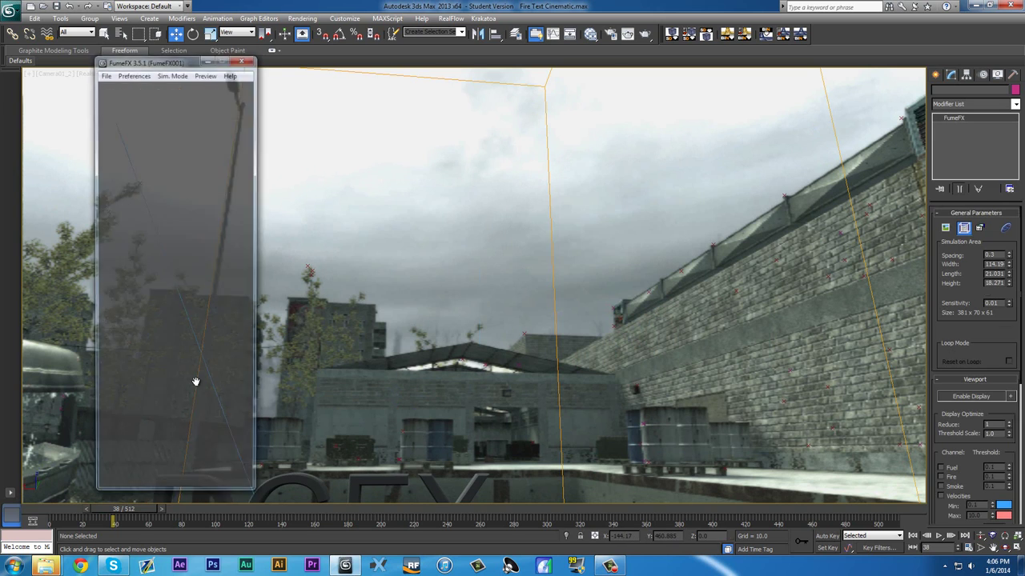
scroll(190, 369, down, 8)
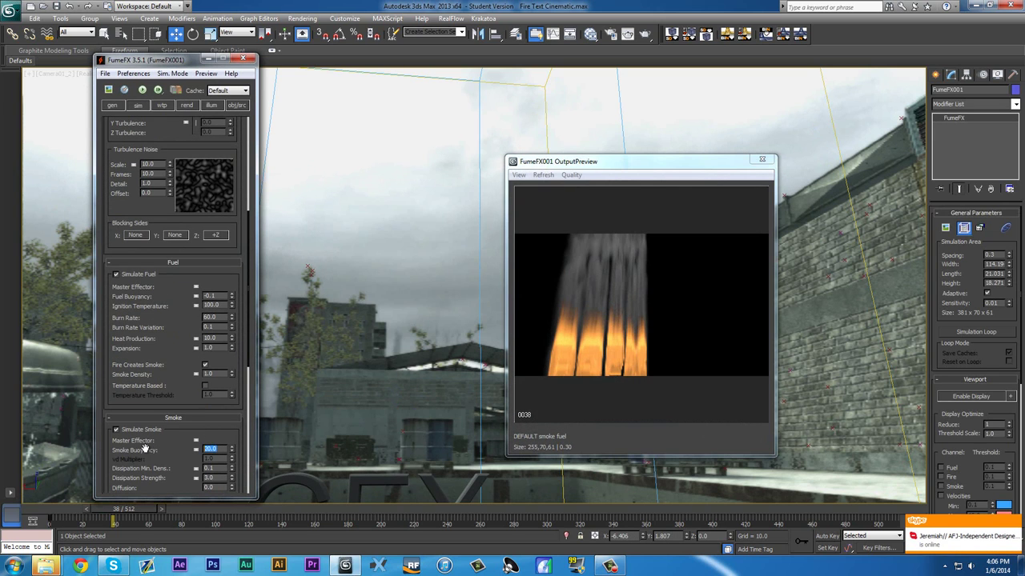
scroll(150, 446, down, 2)
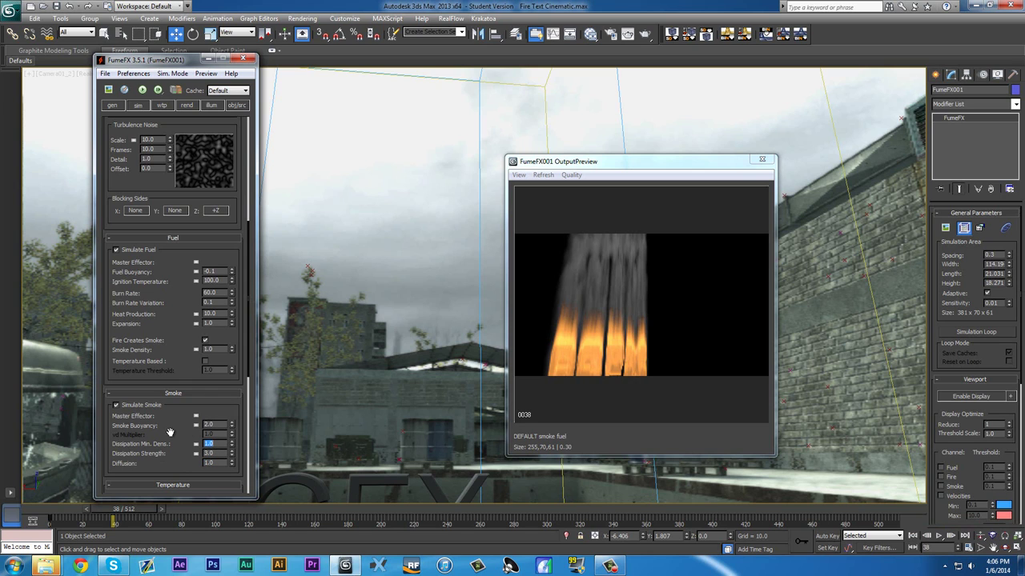
Run two short test simulations, stopping around frames 23 and 11.
click(142, 90)
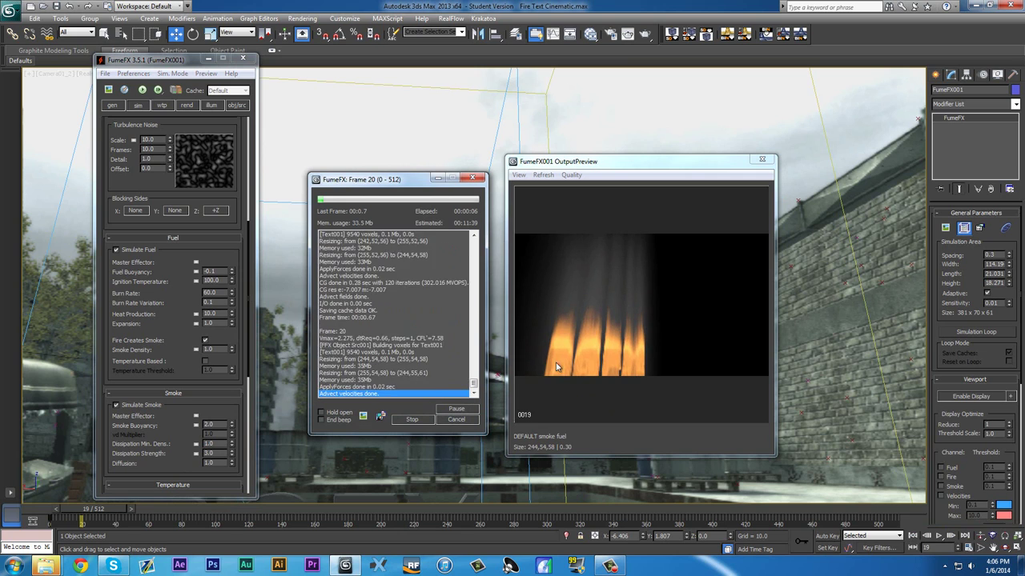
click(411, 419)
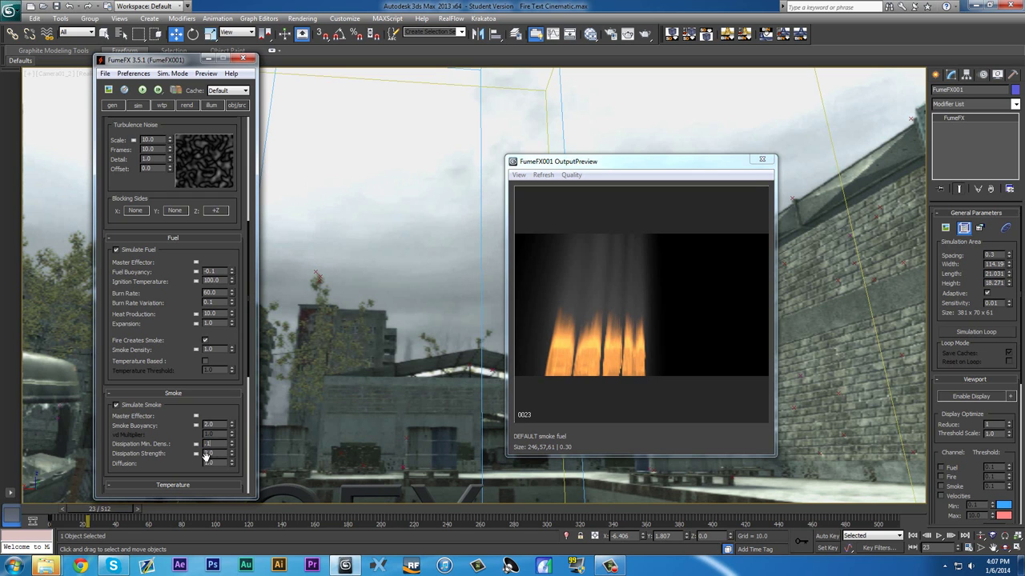
click(141, 90)
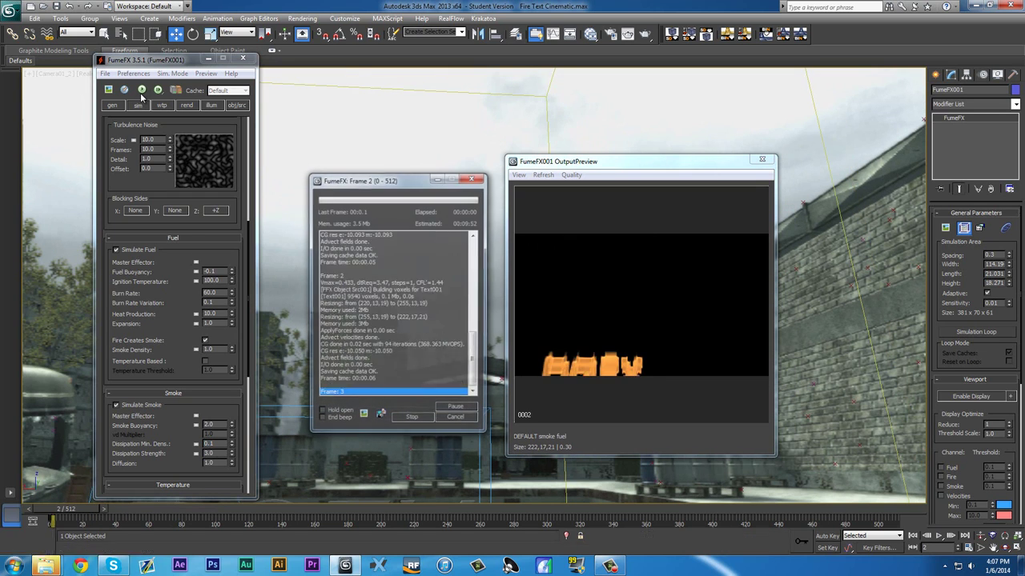
click(412, 421)
Set smoke Diffusion to 0.0 and re-simulate, stopping at frame 23.
double_click(210, 463)
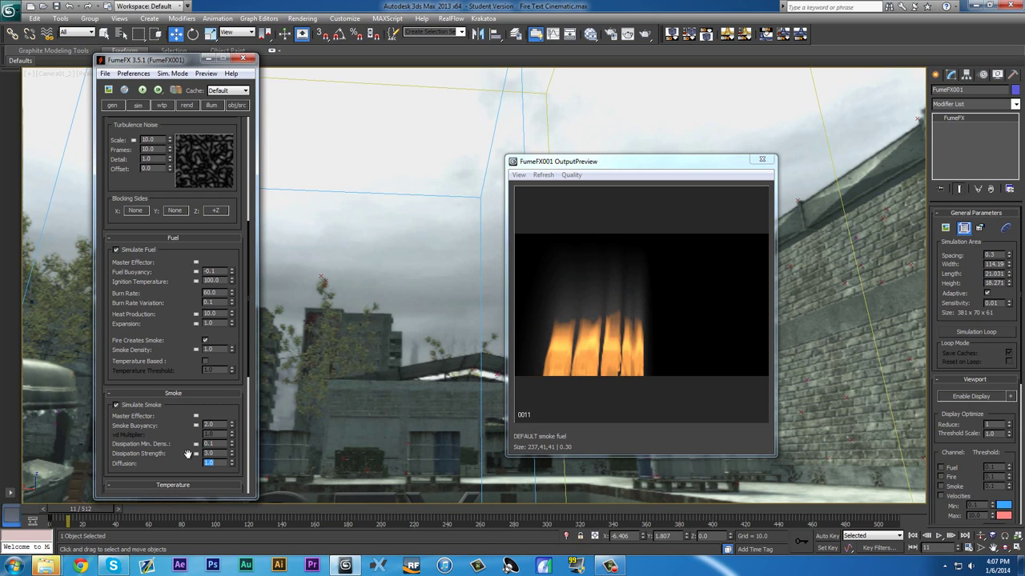
text(0)
key(Return)
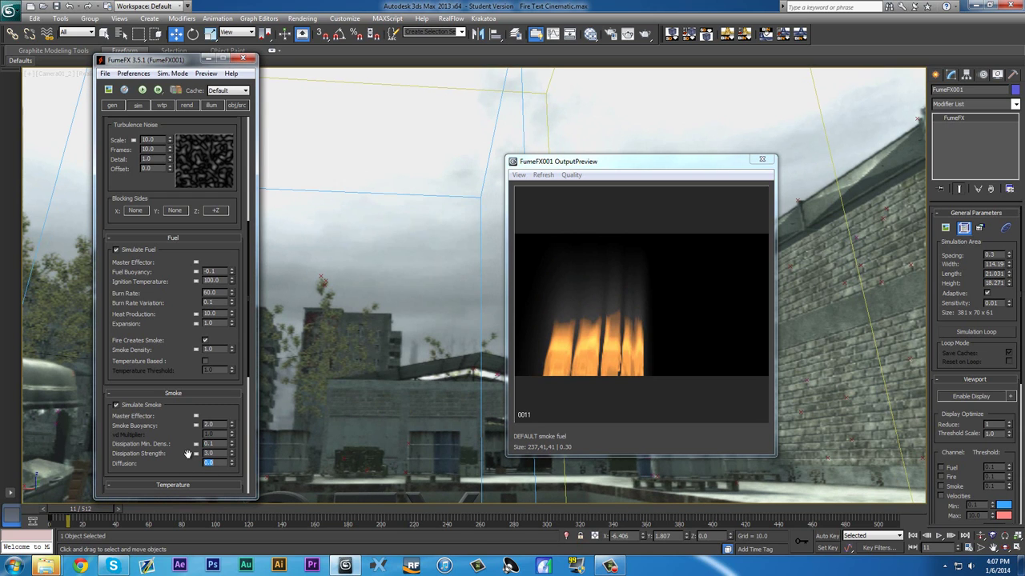
click(142, 91)
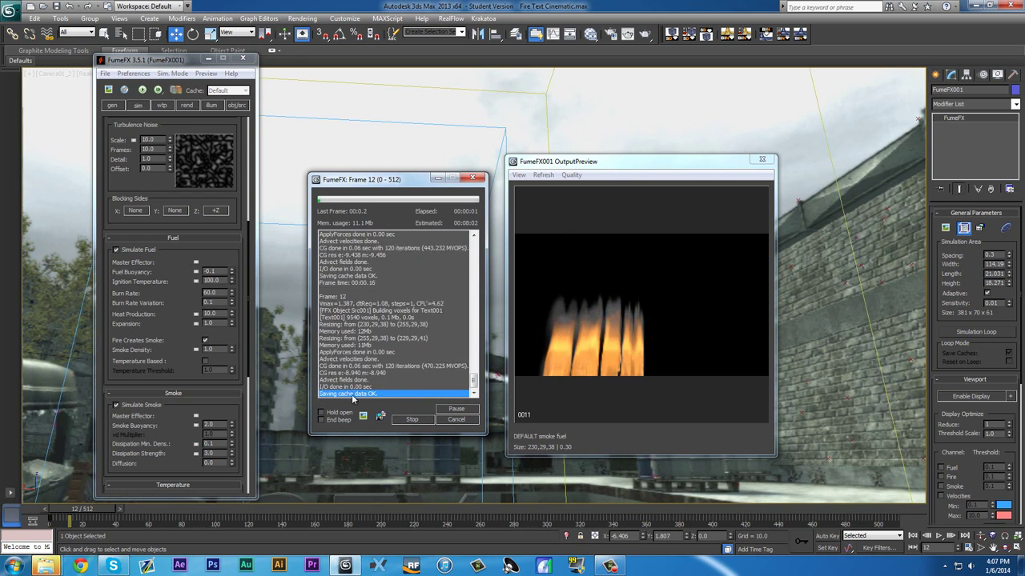
click(409, 421)
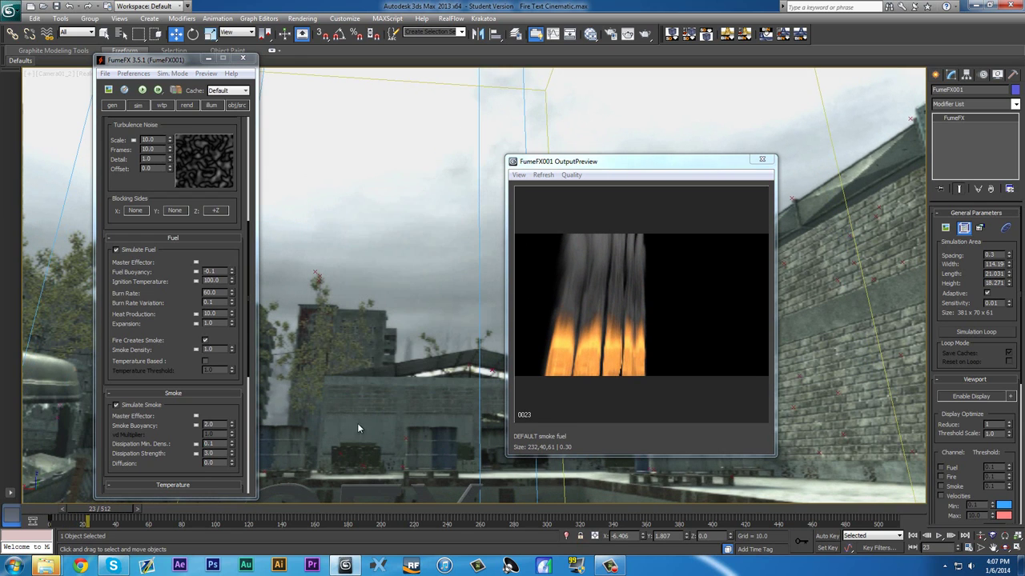
drag(180, 441, 213, 167)
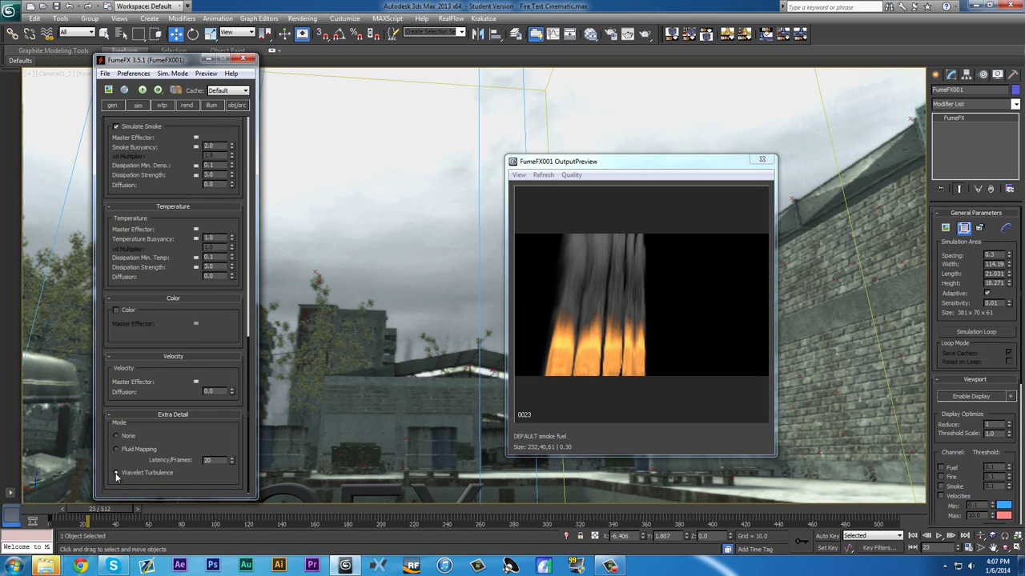
Test-simulate a few frames with Wavelet Turbulence extra detail.
click(142, 89)
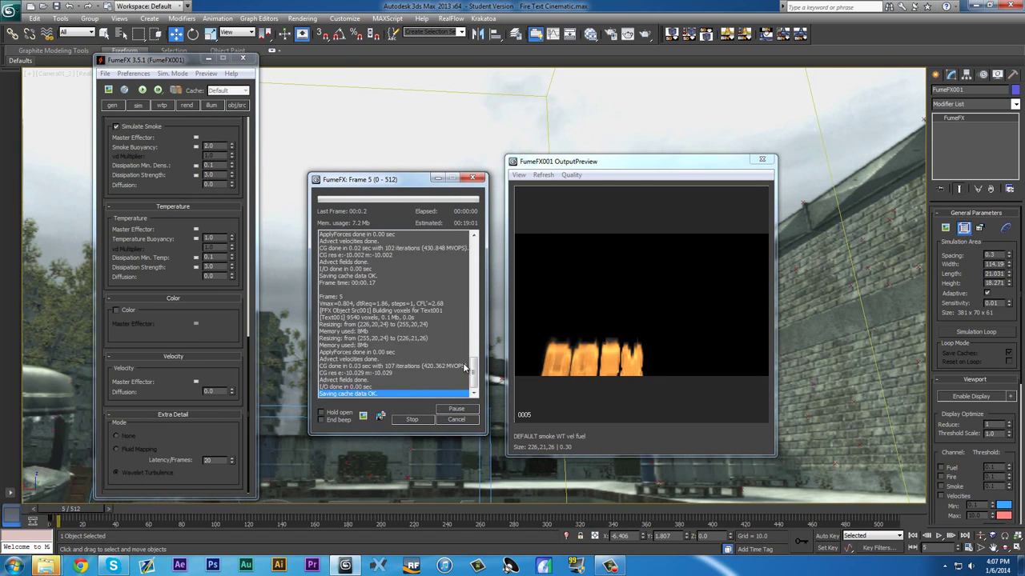
click(405, 421)
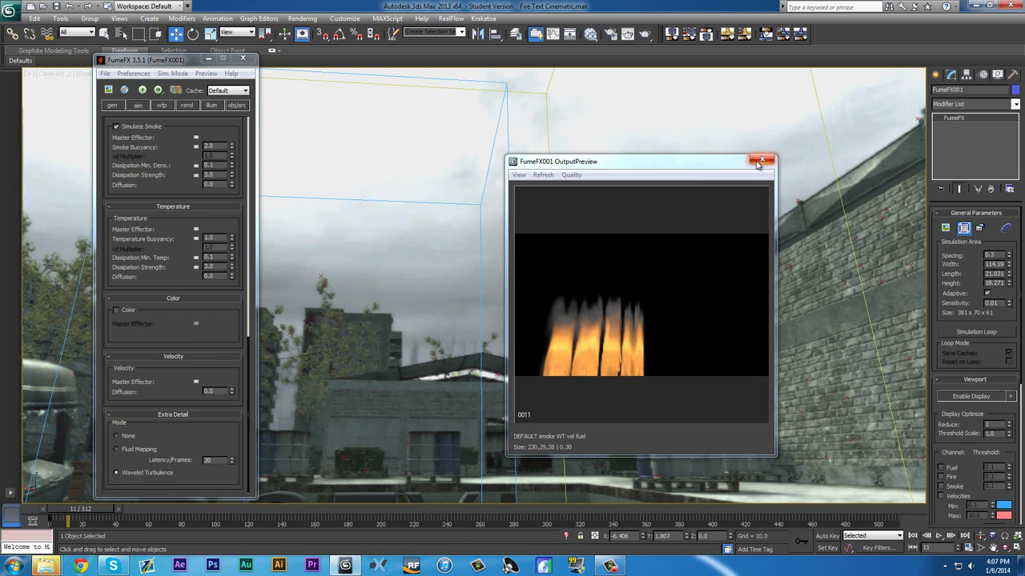
scroll(981, 343, down, 3)
drag(979, 262, 975, 203)
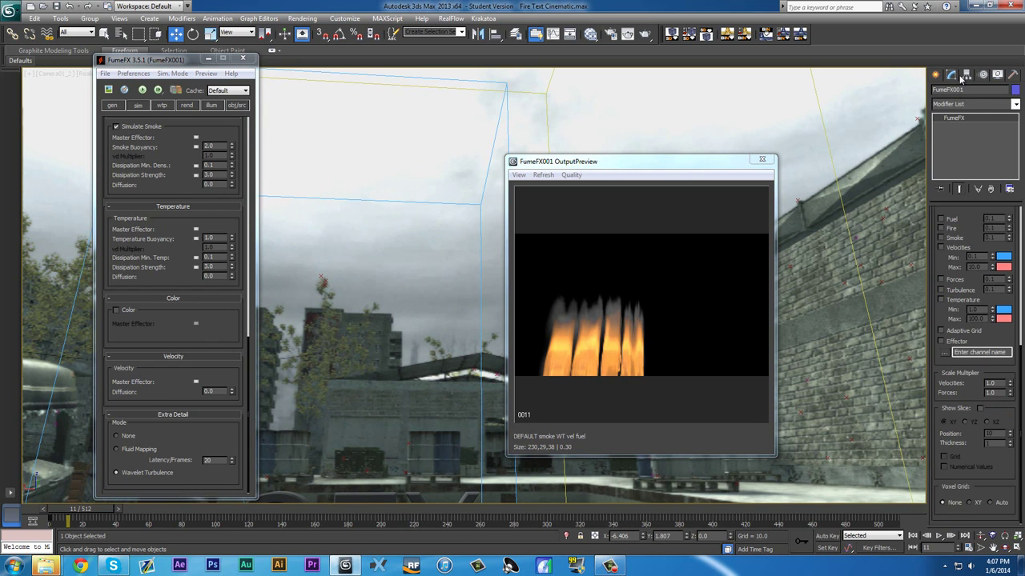
At frame 347, inspect FFX Object Src001's settings, then reselect FumeFX001.
click(426, 399)
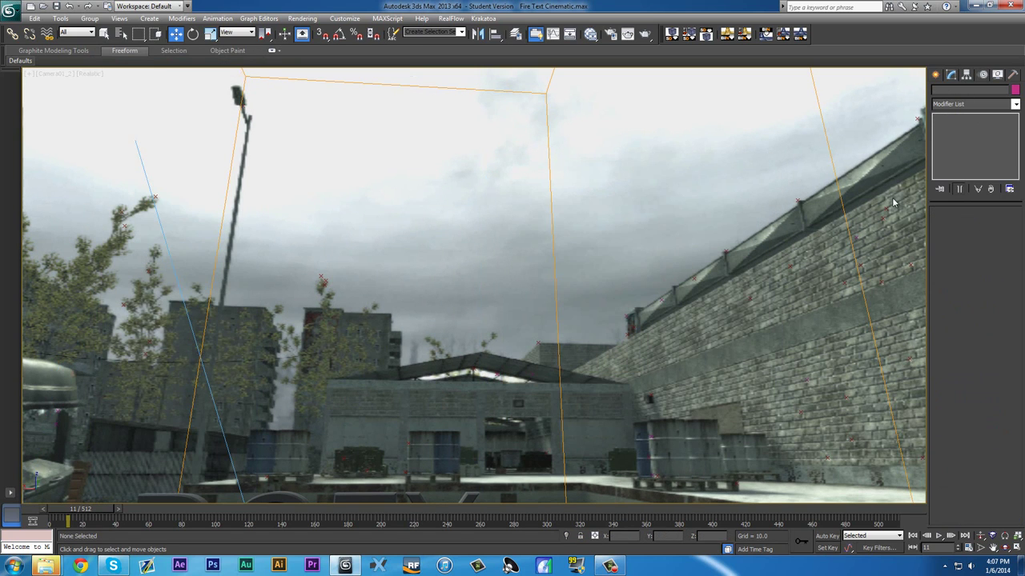
drag(285, 525, 625, 525)
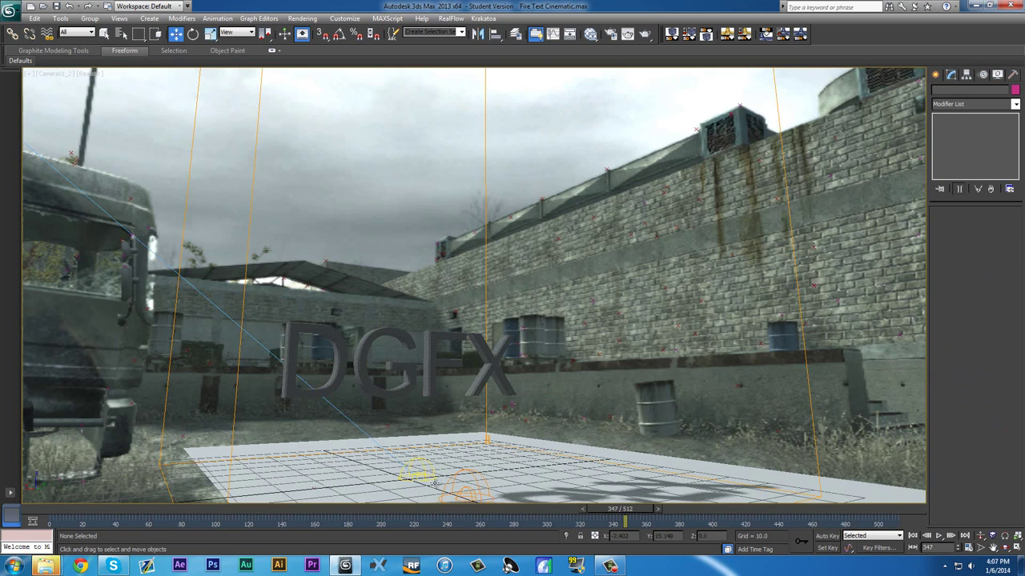
click(463, 473)
drag(945, 440, 927, 235)
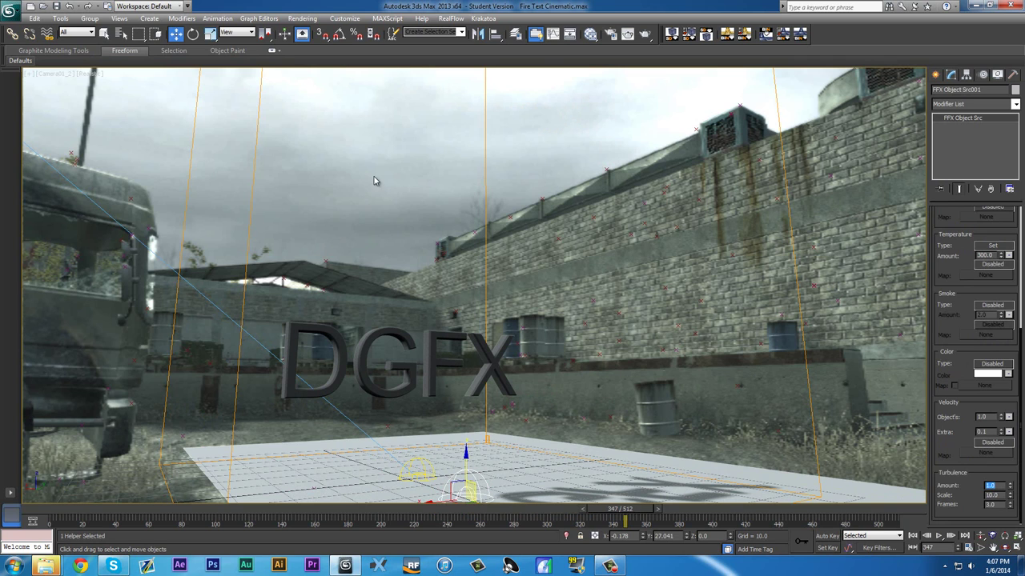
click(484, 297)
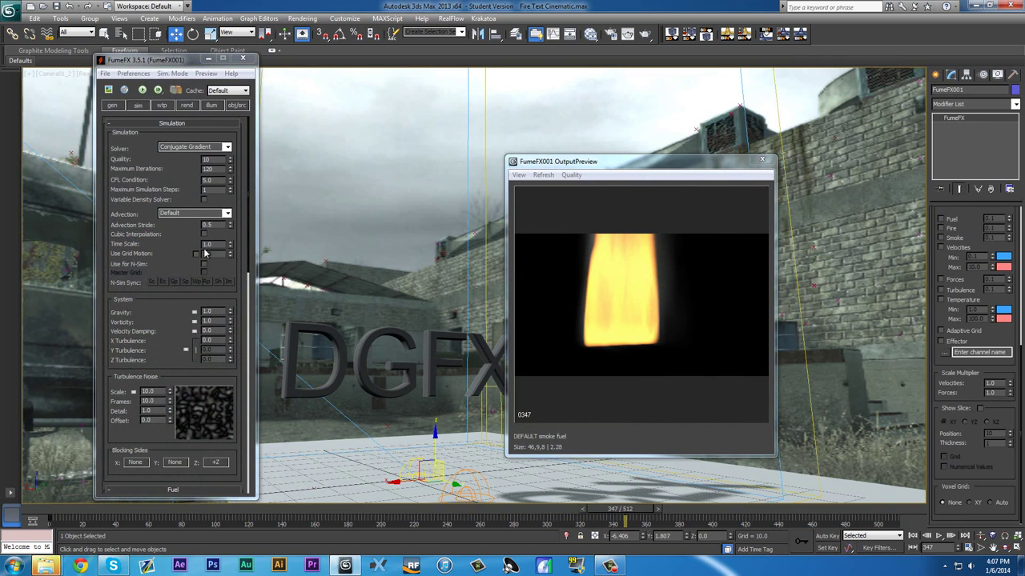
Simulate to frame 37, render the burning DGFX text, then close the render and preview.
click(145, 91)
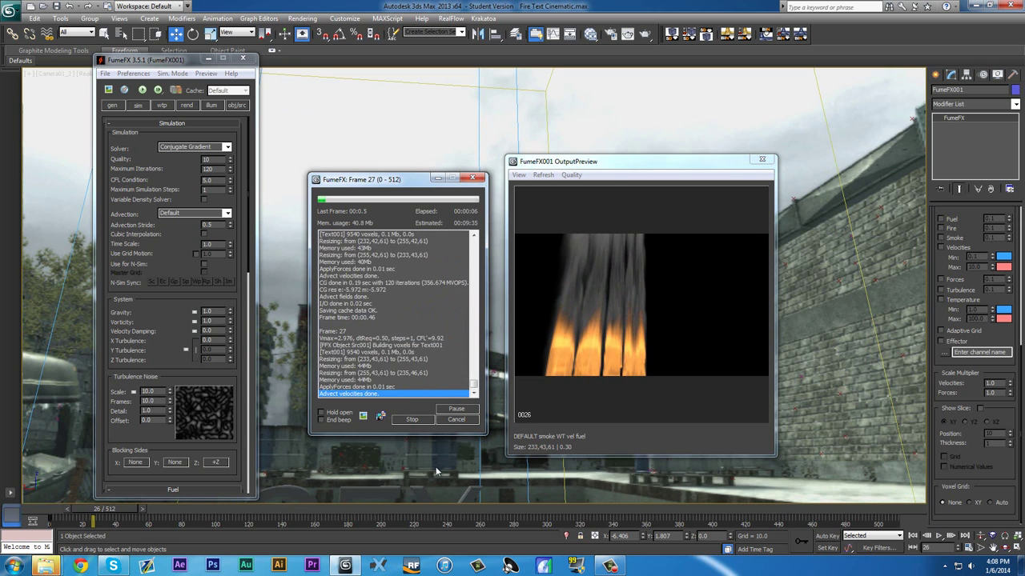
click(419, 420)
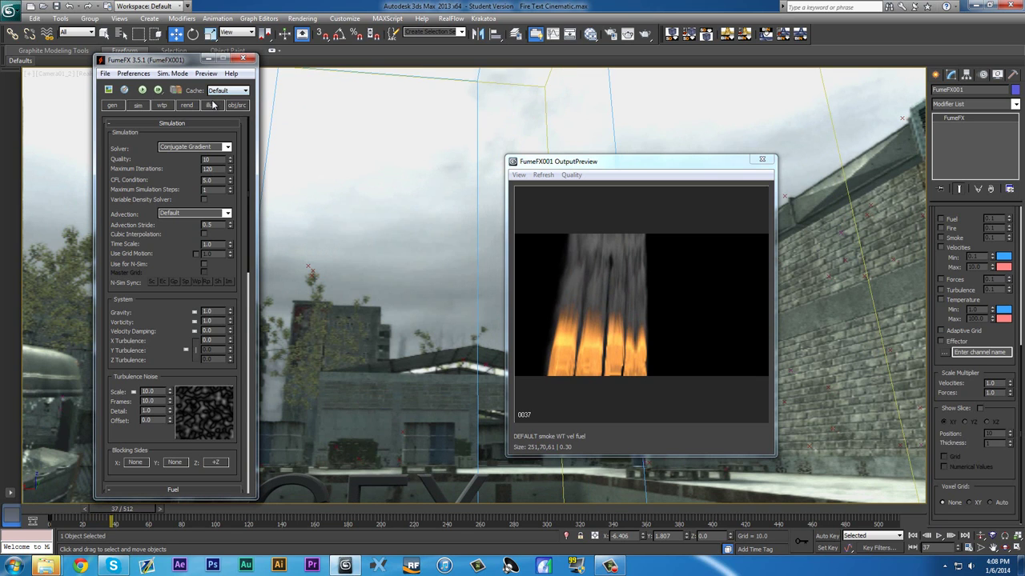
click(628, 35)
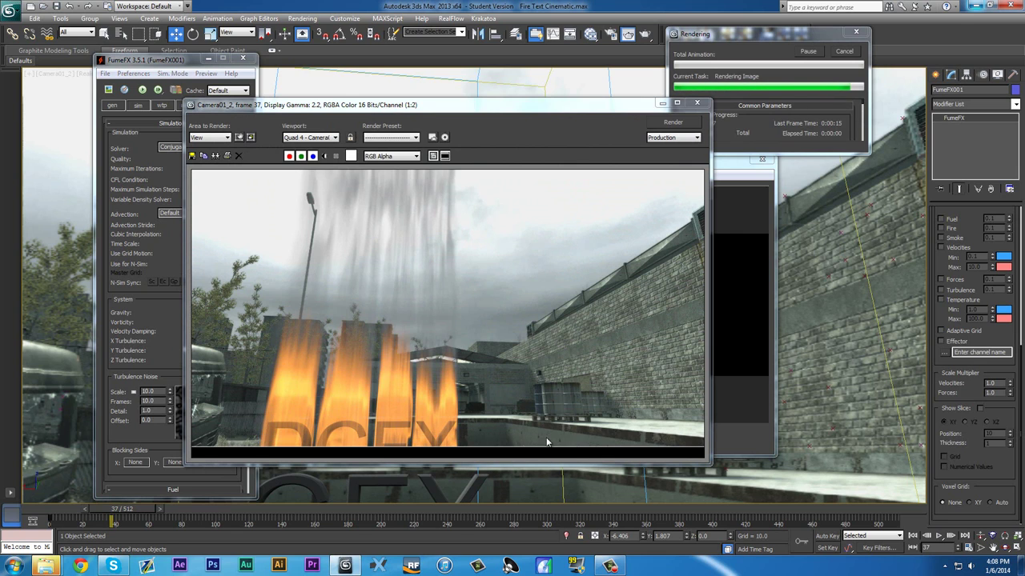
click(696, 103)
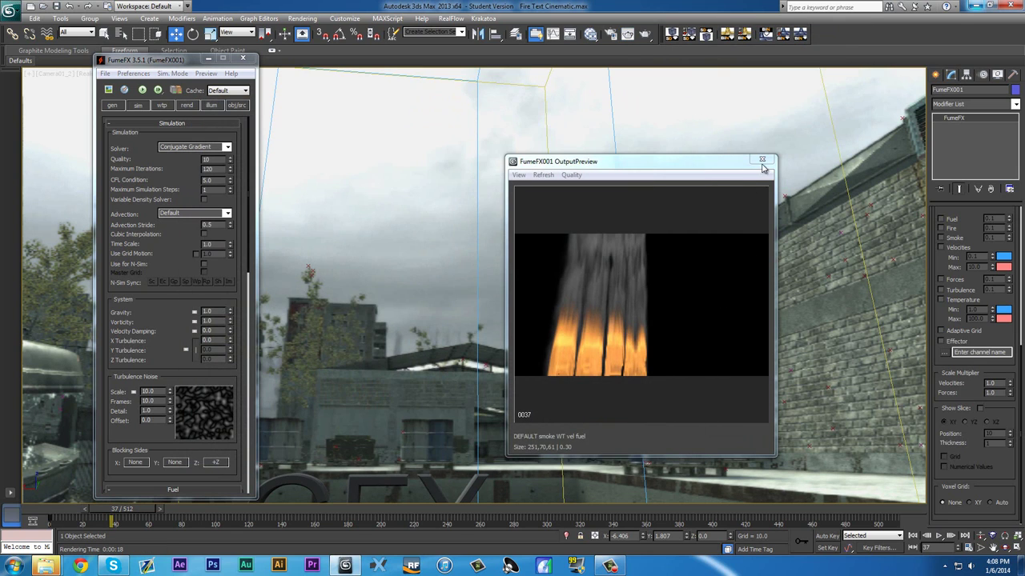
click(763, 162)
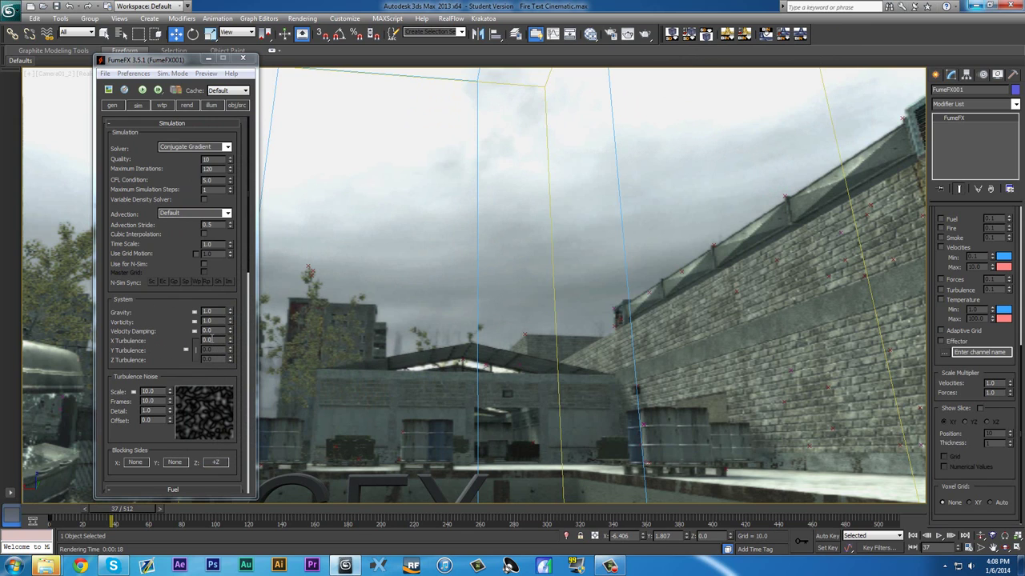
Set Turbulence Noise Scale to 20 and run a test simulation.
click(207, 340)
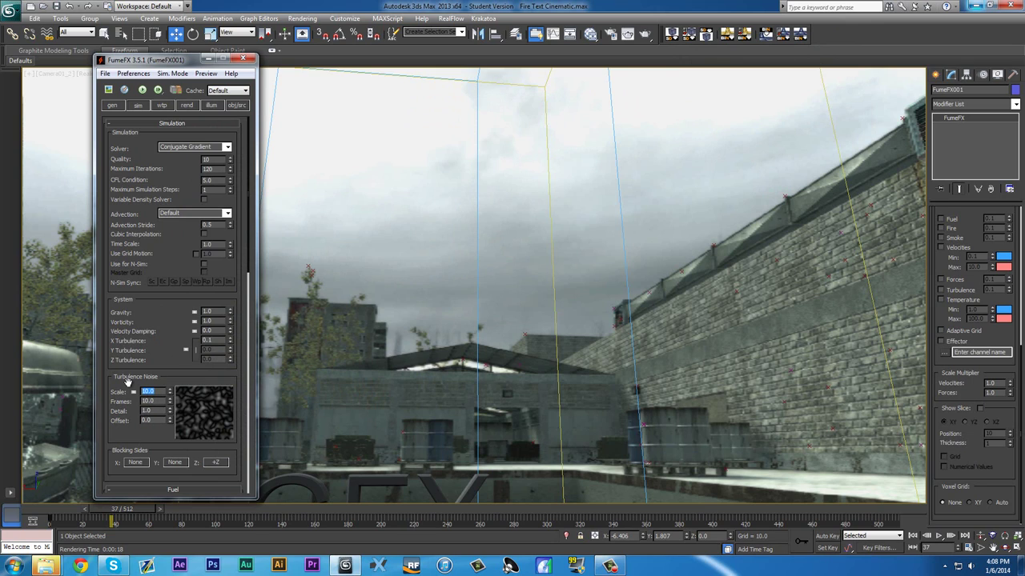
key(Return)
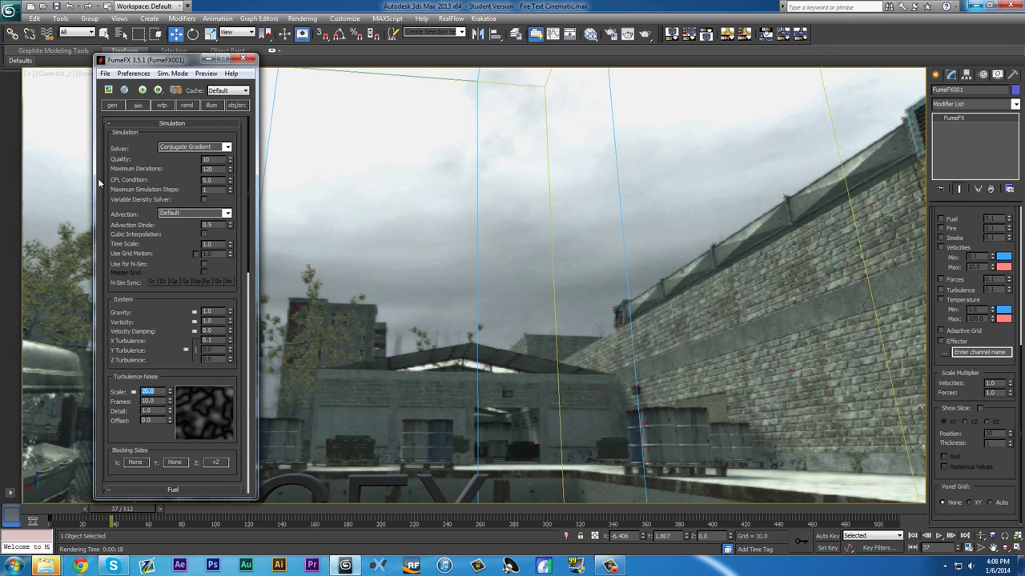
click(142, 91)
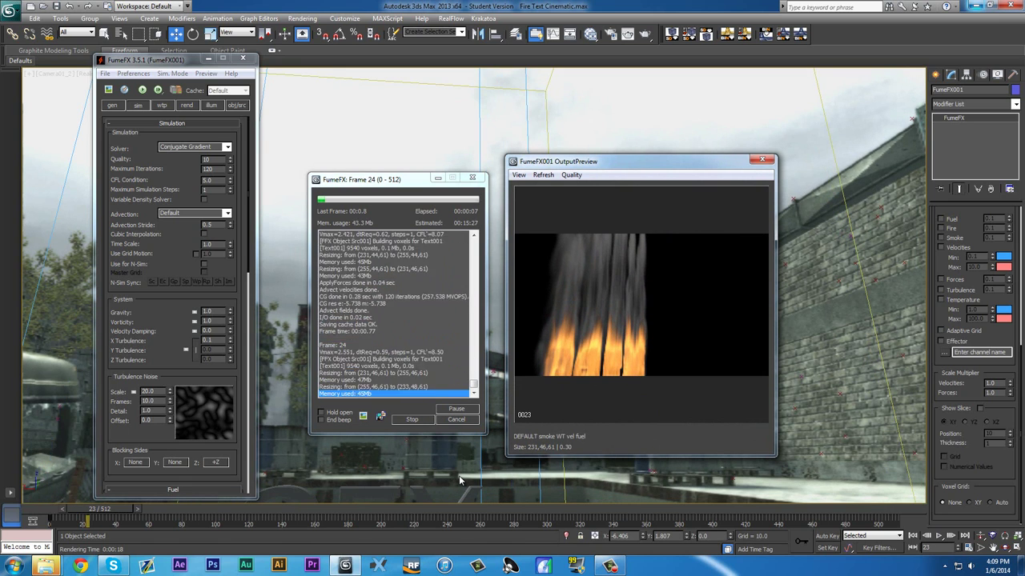
click(412, 420)
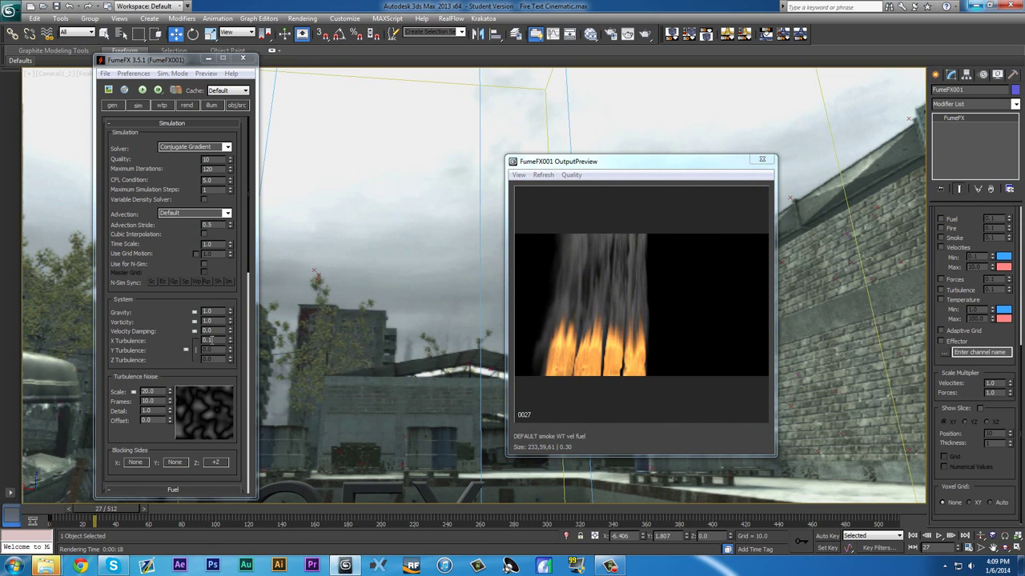
Try X Turbulence 1.0 with a short test simulation.
double_click(209, 340)
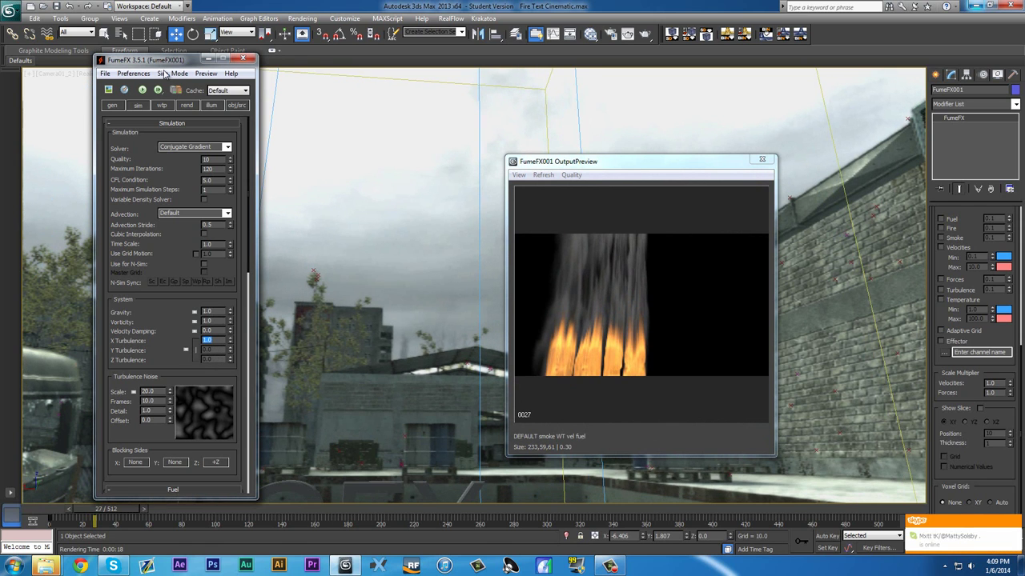
click(142, 89)
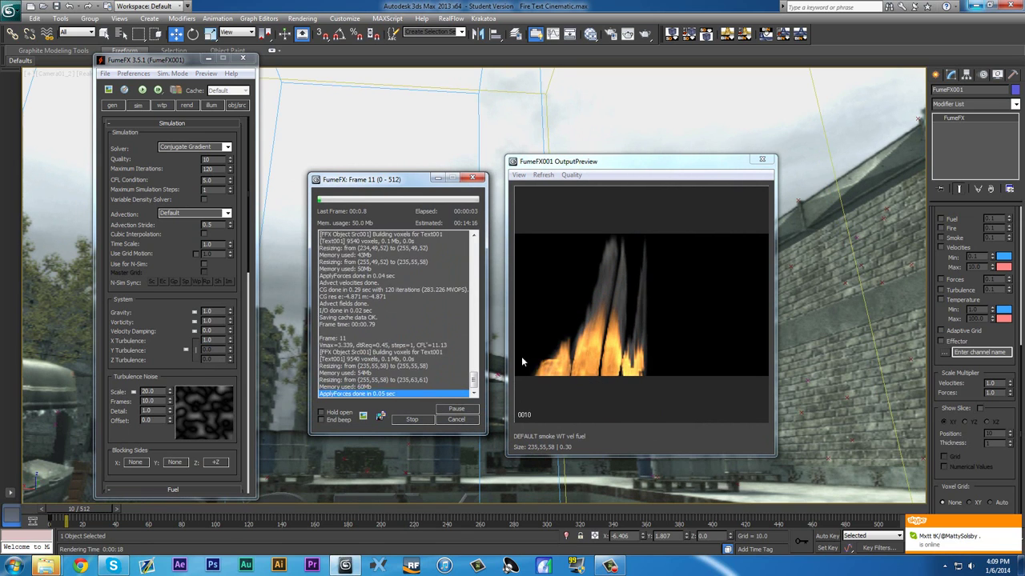
click(413, 422)
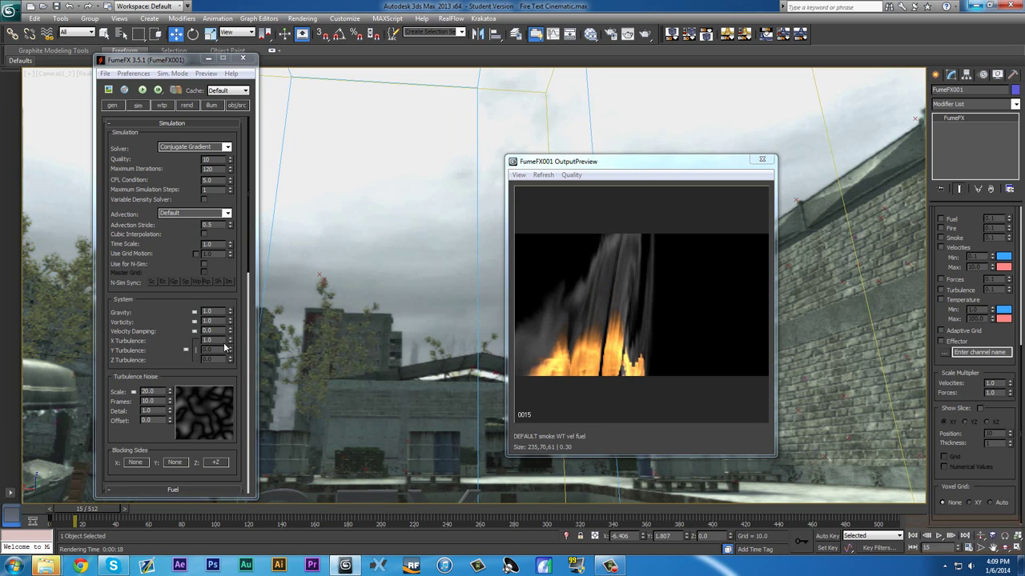
Set X Turbulence to 0.2, then 0.15, re-simulating after each change.
double_click(223, 340)
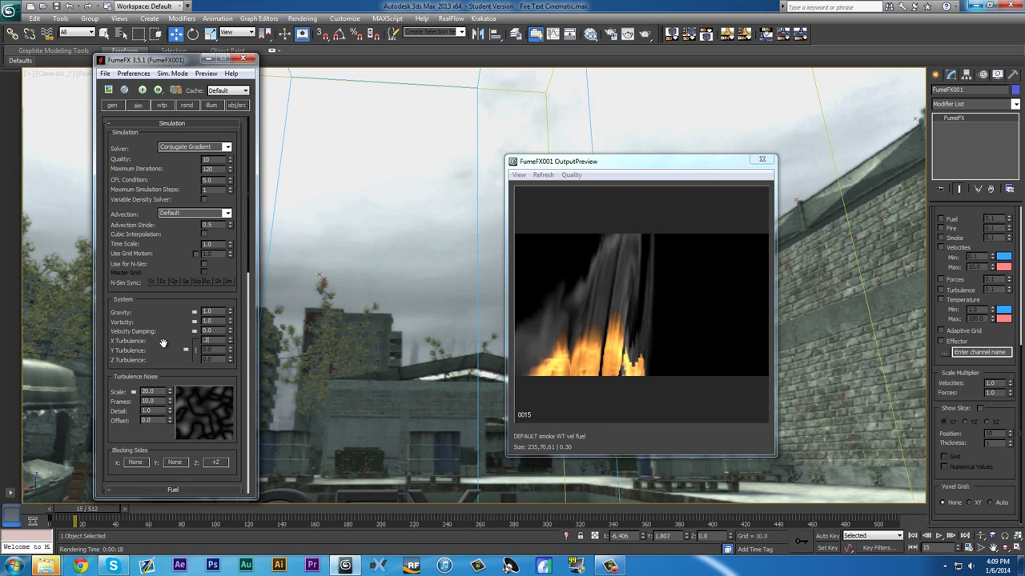
text(.2)
key(Return)
click(141, 91)
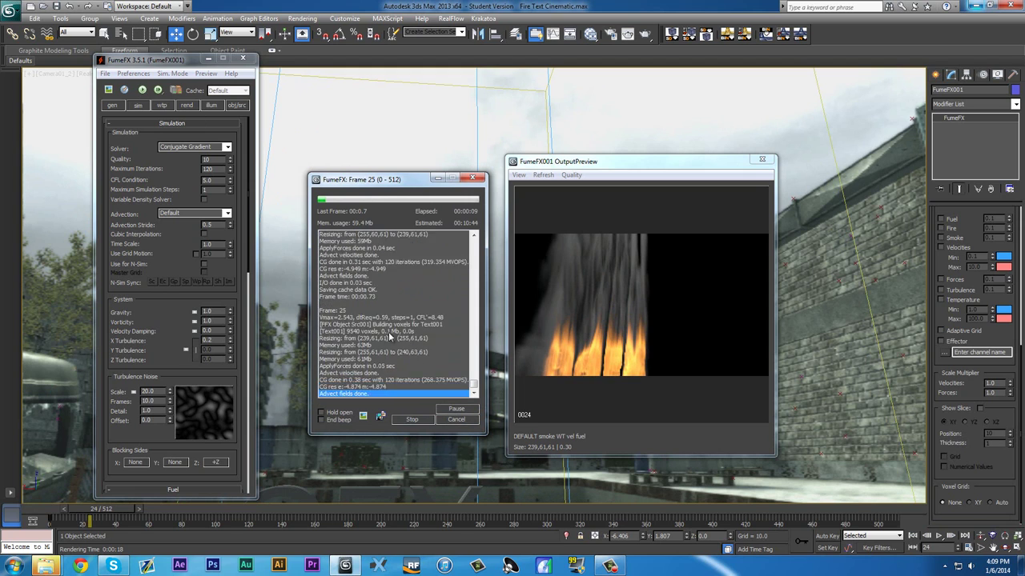
click(401, 424)
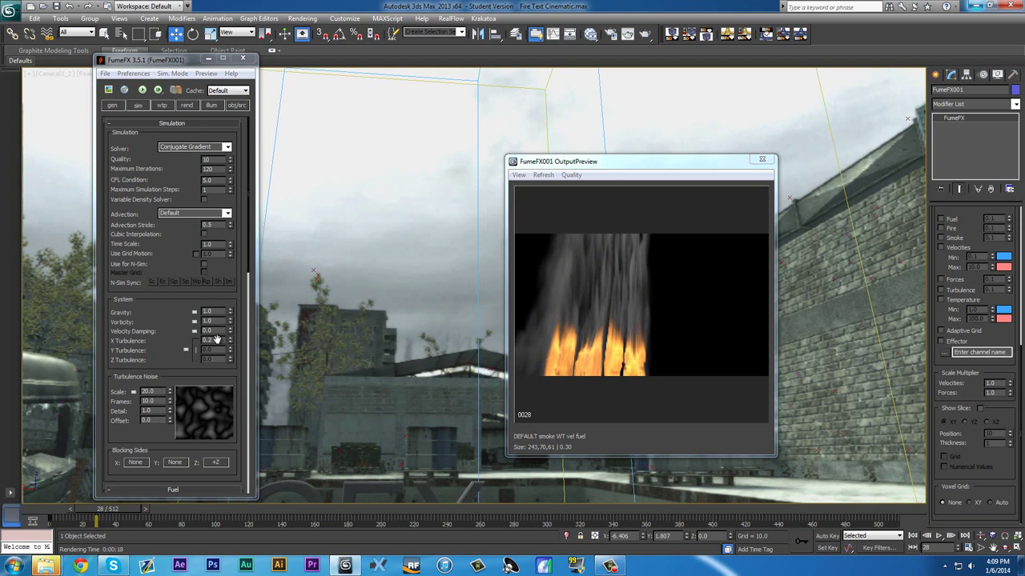
double_click(213, 340)
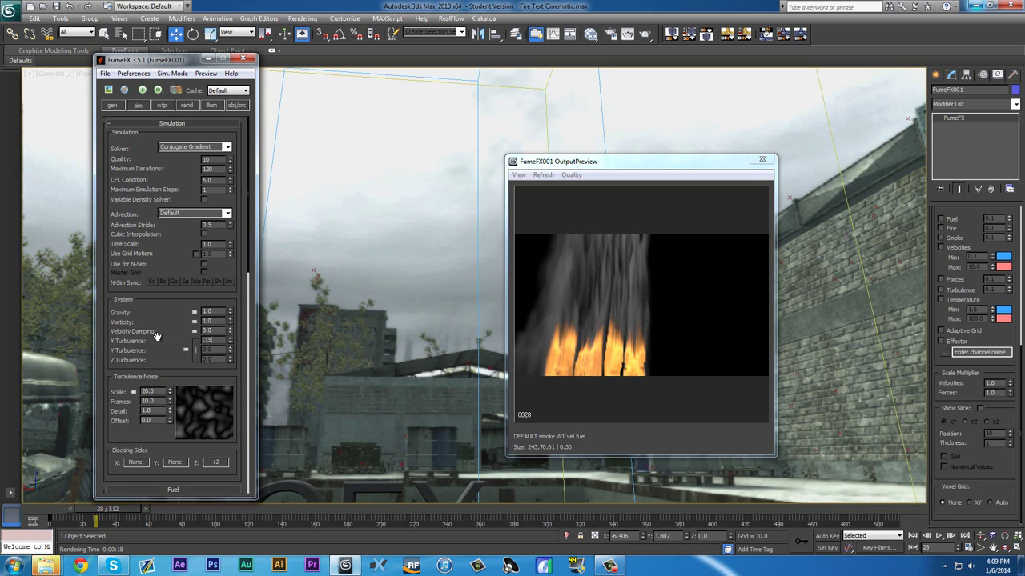
click(144, 90)
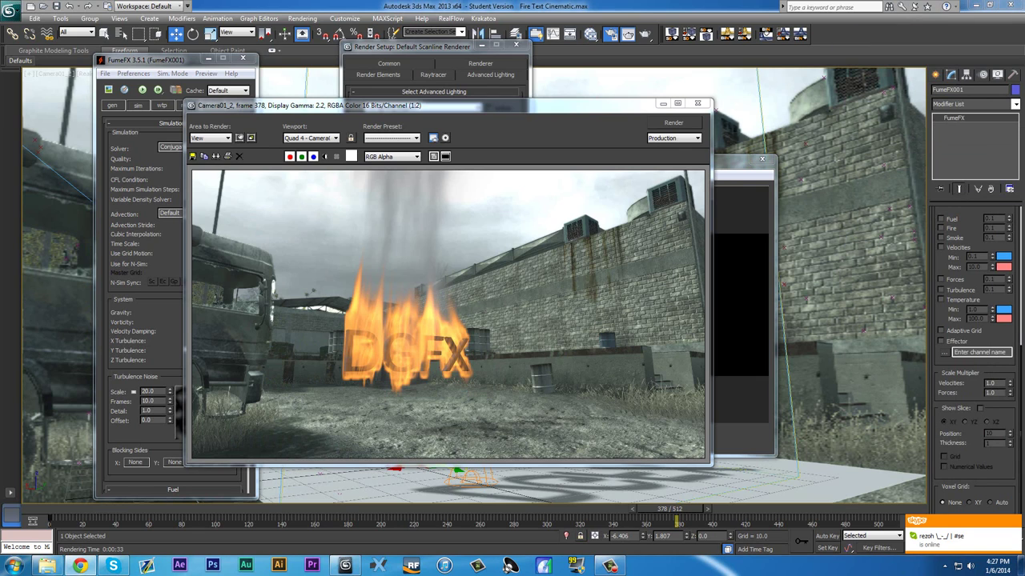
Switch from the frame 378 render to the YouTube browser window.
key(alt+Tab)
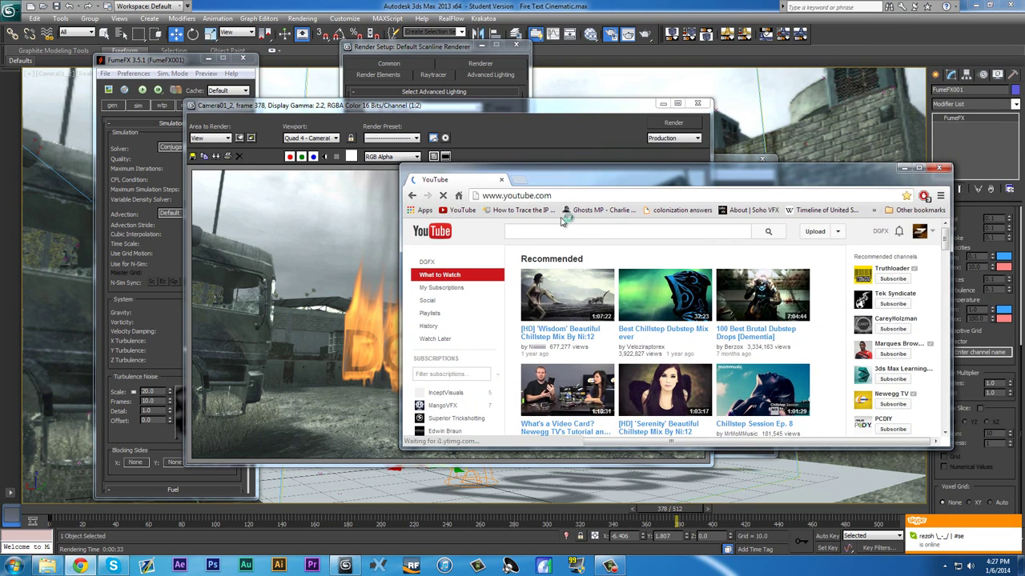
Search YouTube for 'nv teamtage'.
text(myte)
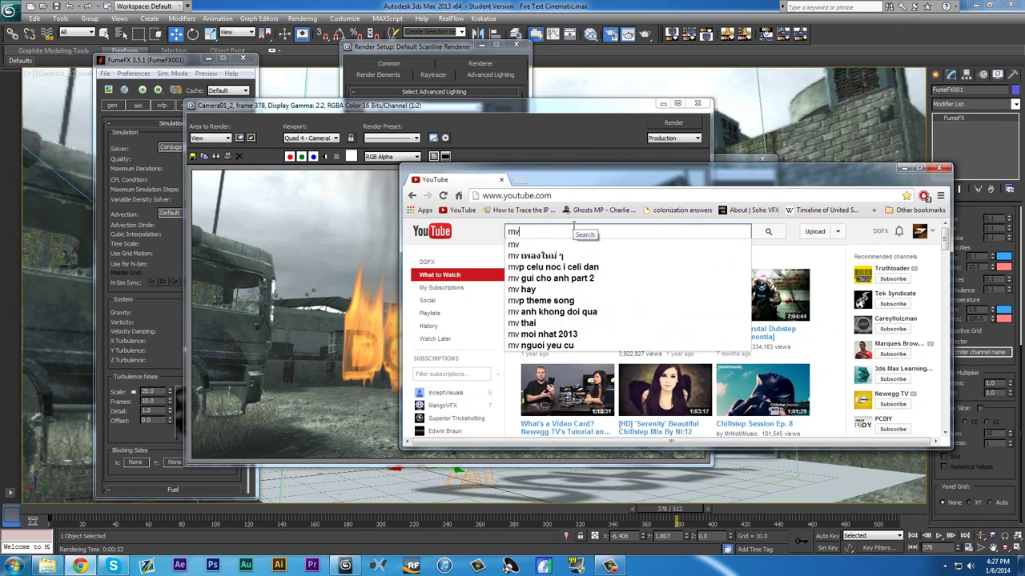
key(BackSpace)
key(BackSpace)
key(BackSpace)
key(BackSpace)
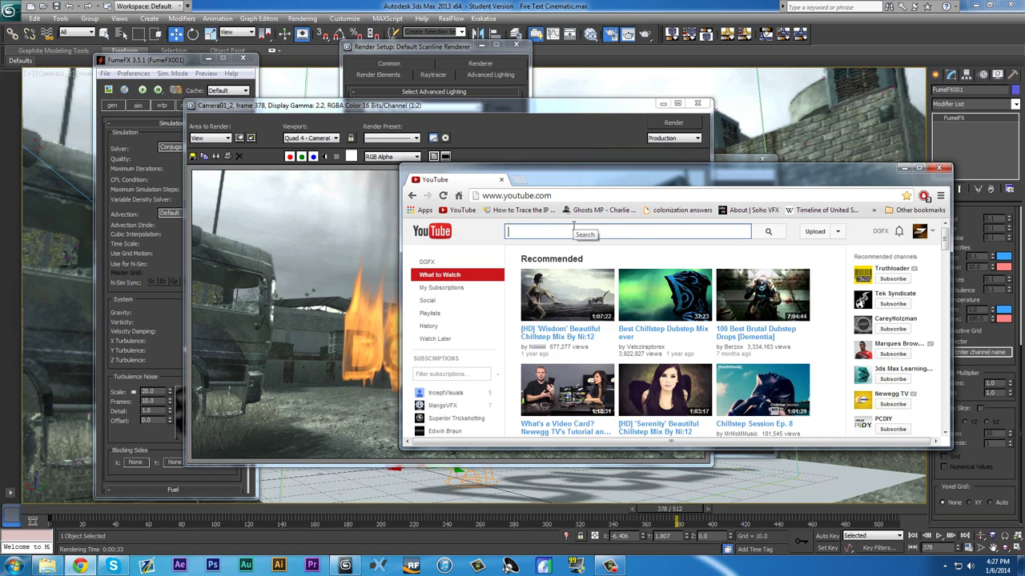
text(nv team)
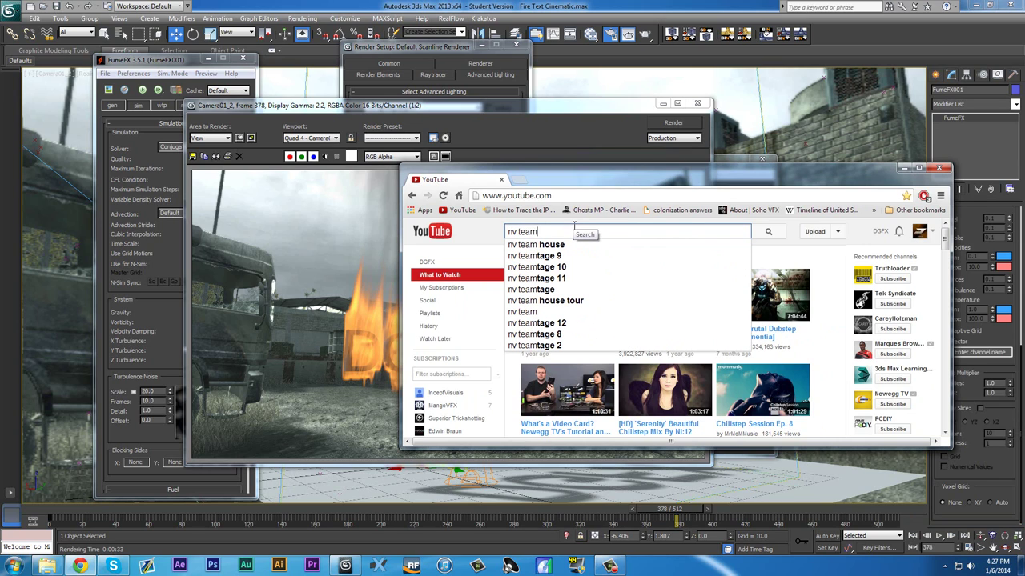
text(tage)
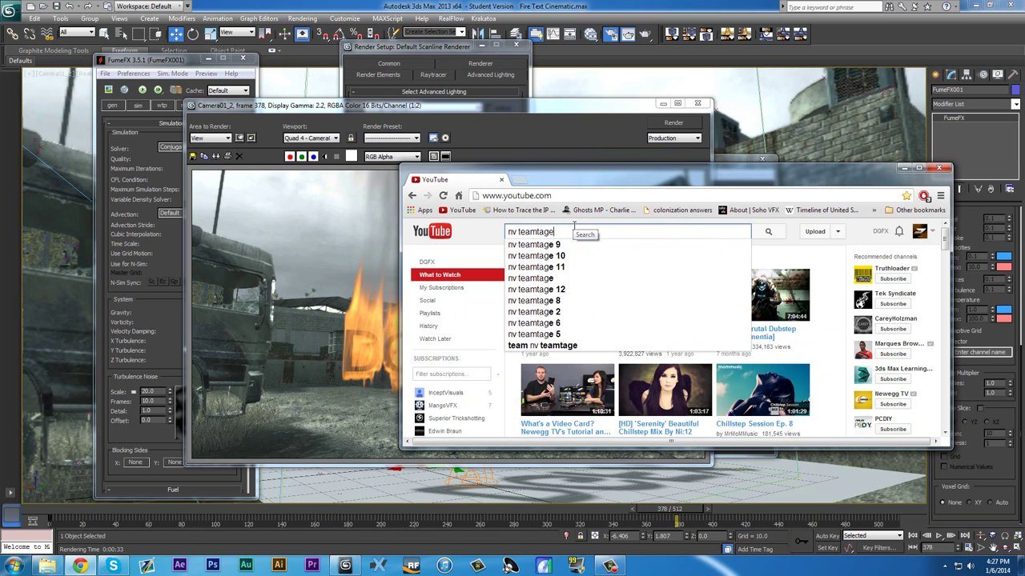
key(Return)
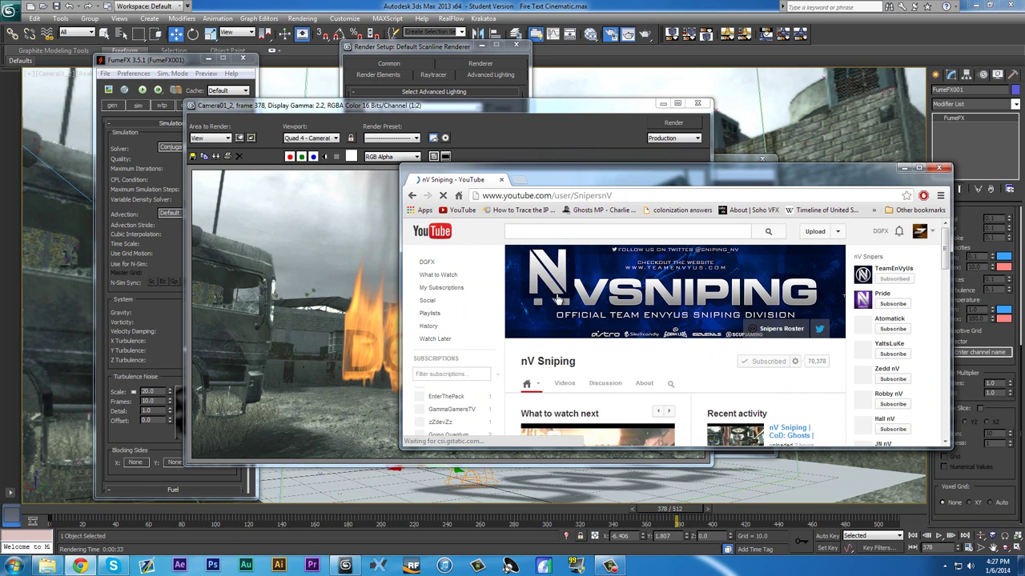
Play Teamtage No. 13 from the channel's uploads and scrub through it.
click(918, 169)
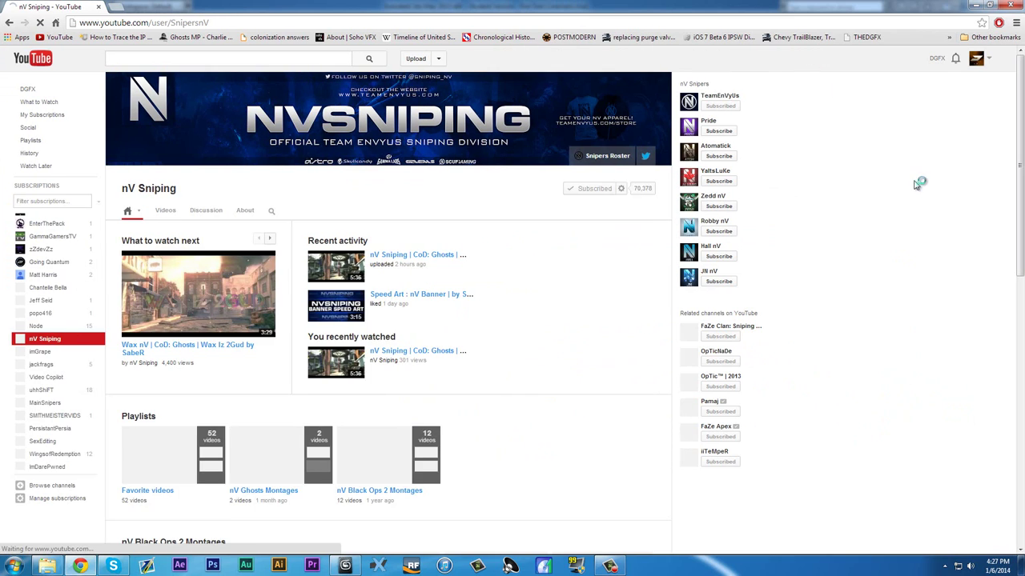
click(180, 210)
click(188, 290)
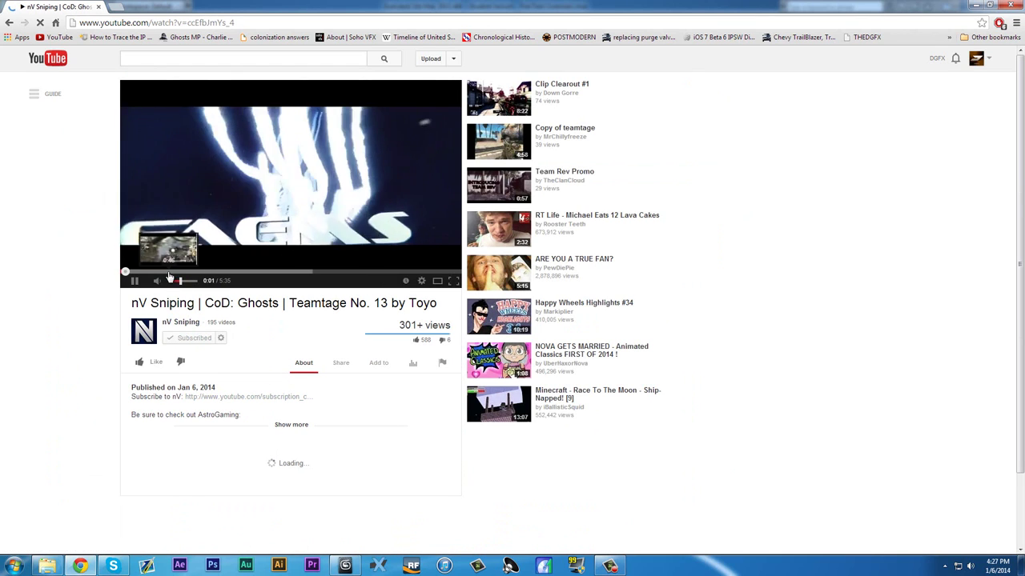
click(165, 272)
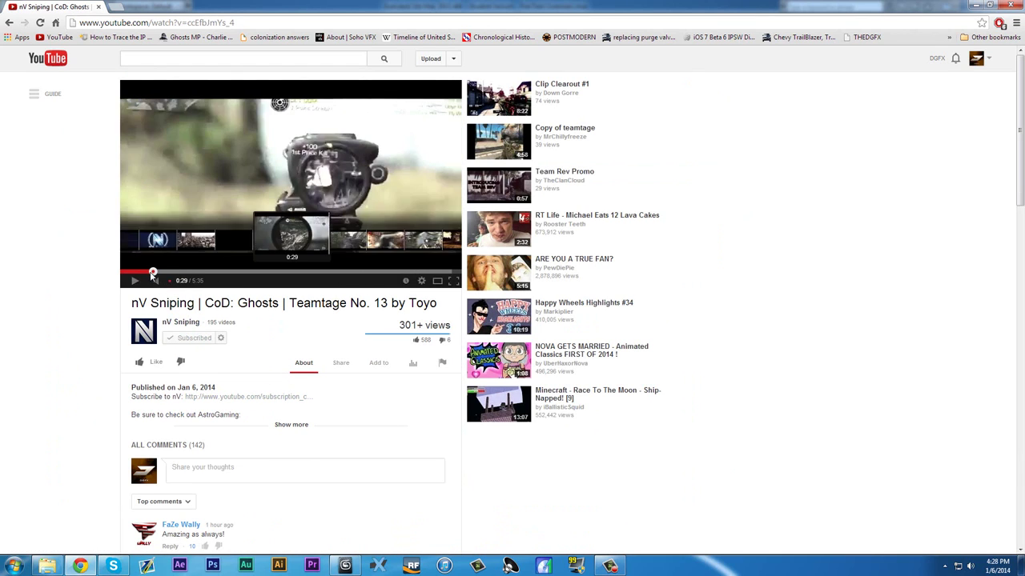
click(137, 273)
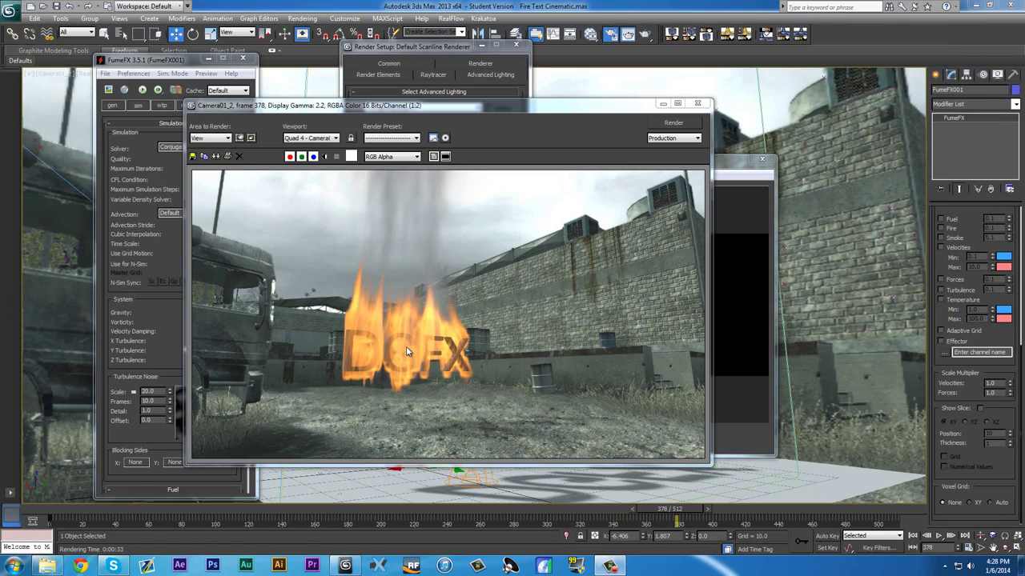
Close the frame 378 render and Render Setup, showing the simulation preview at frame 208.
drag(606, 105, 754, 89)
click(850, 91)
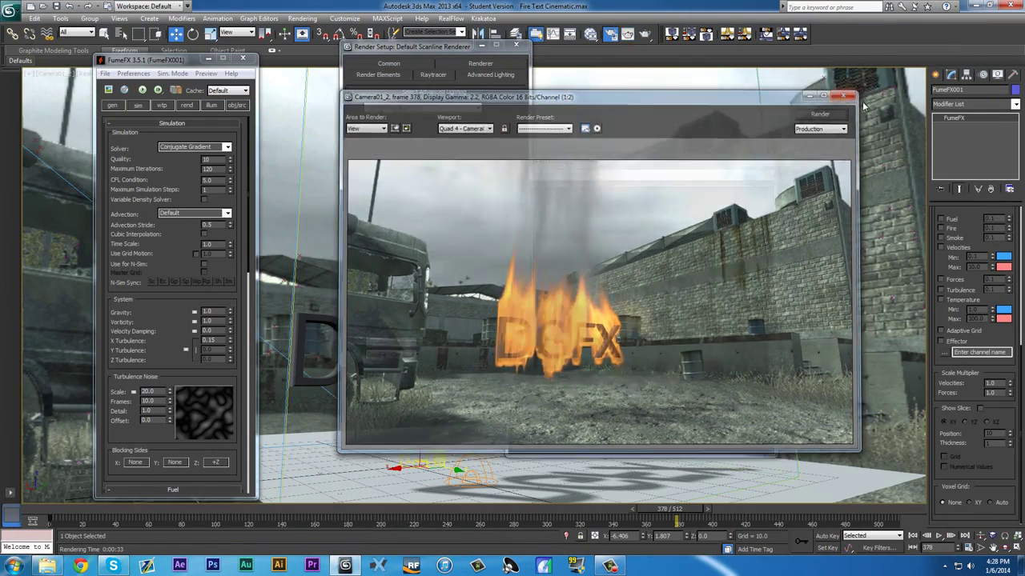
drag(636, 163, 702, 160)
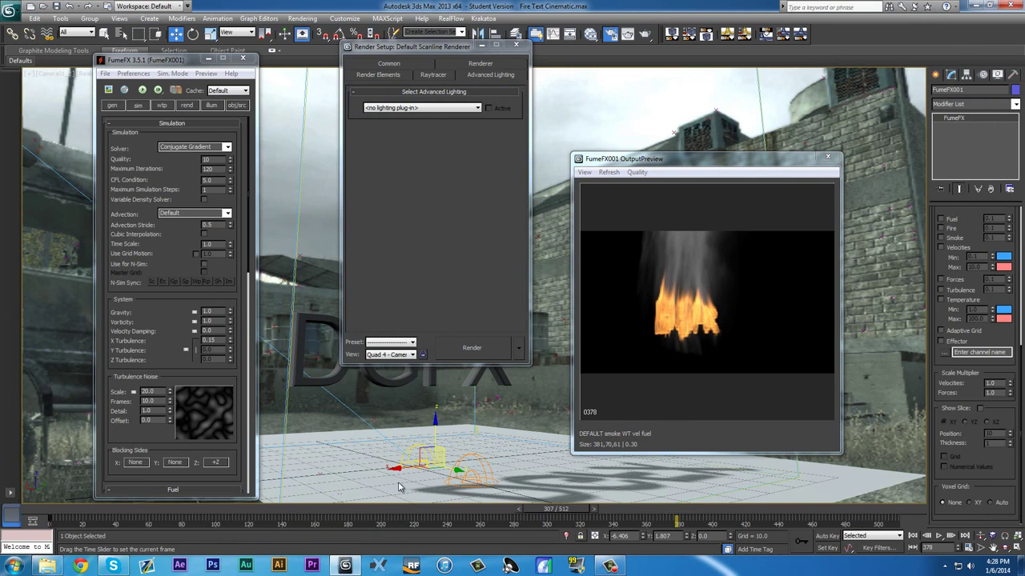
drag(399, 488, 412, 510)
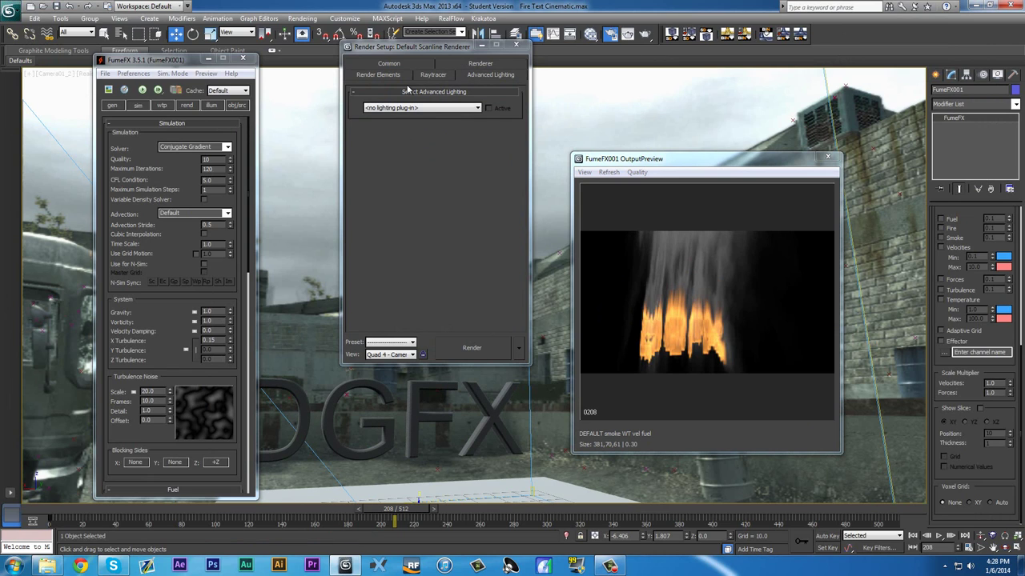
click(514, 47)
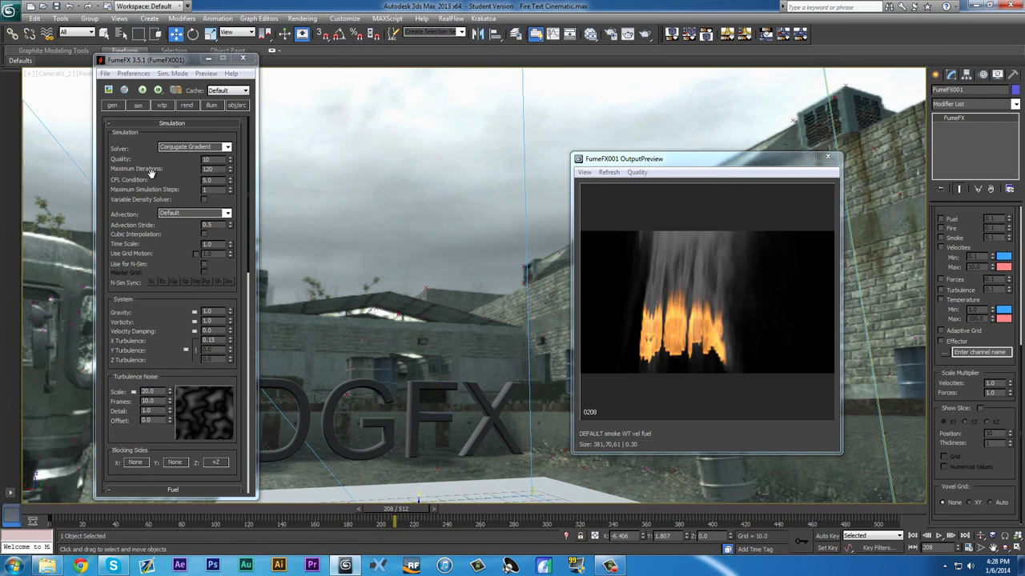
Open the FumeFX rendering settings and check the dark grey 45, 45, 45 smoke colour.
click(211, 108)
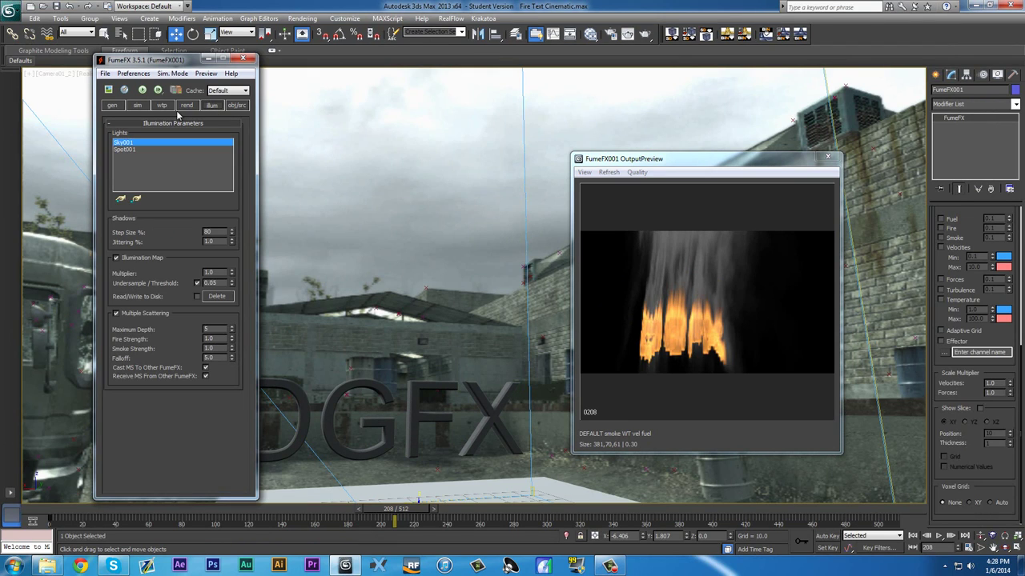
click(186, 106)
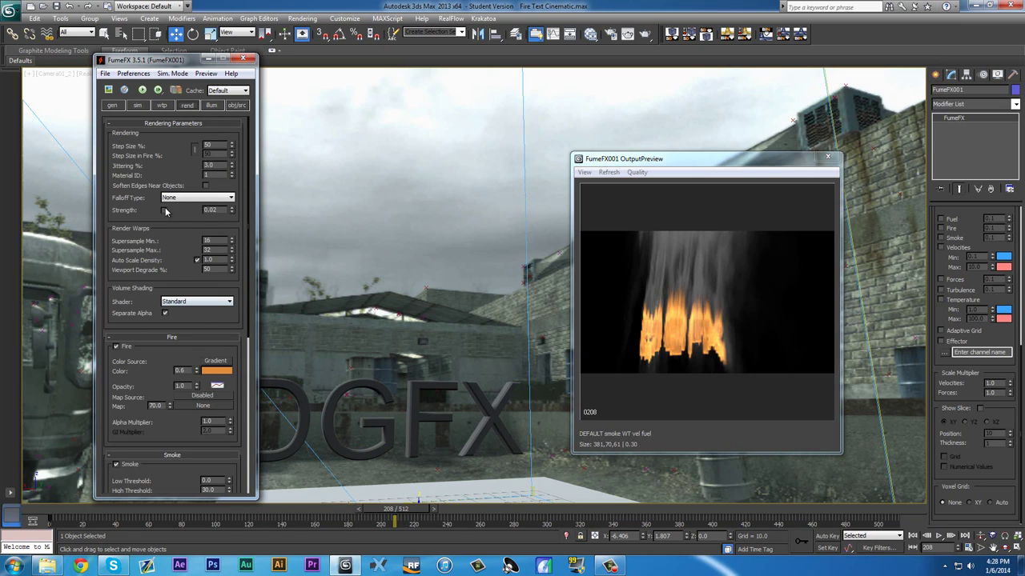
scroll(127, 225, down, 5)
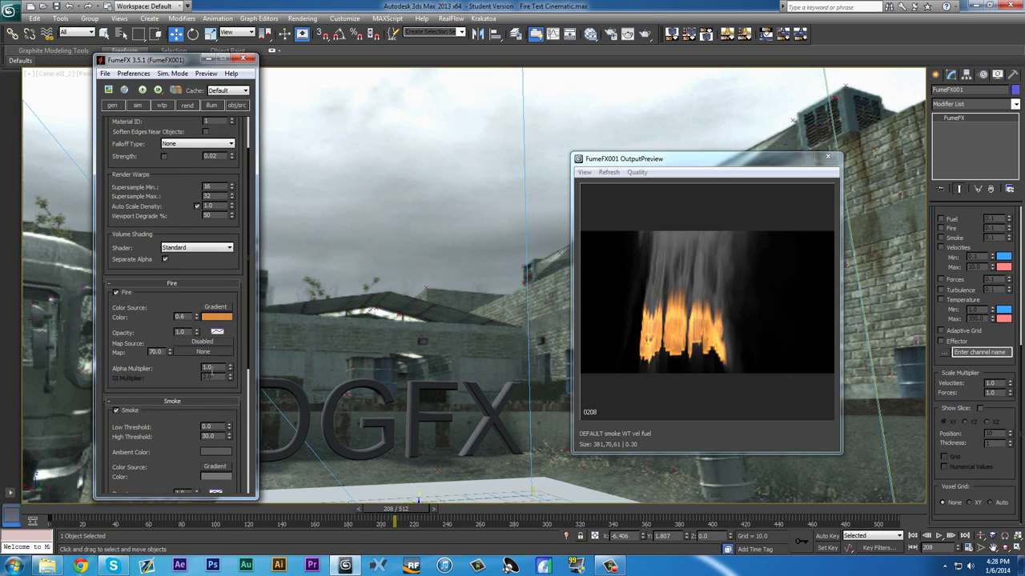
scroll(164, 427, down, 3)
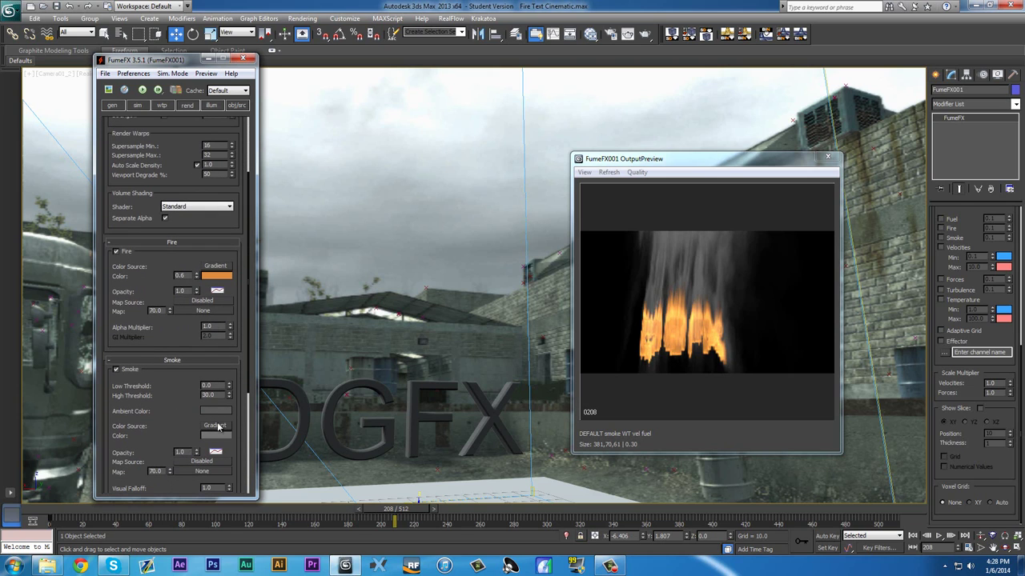
click(216, 436)
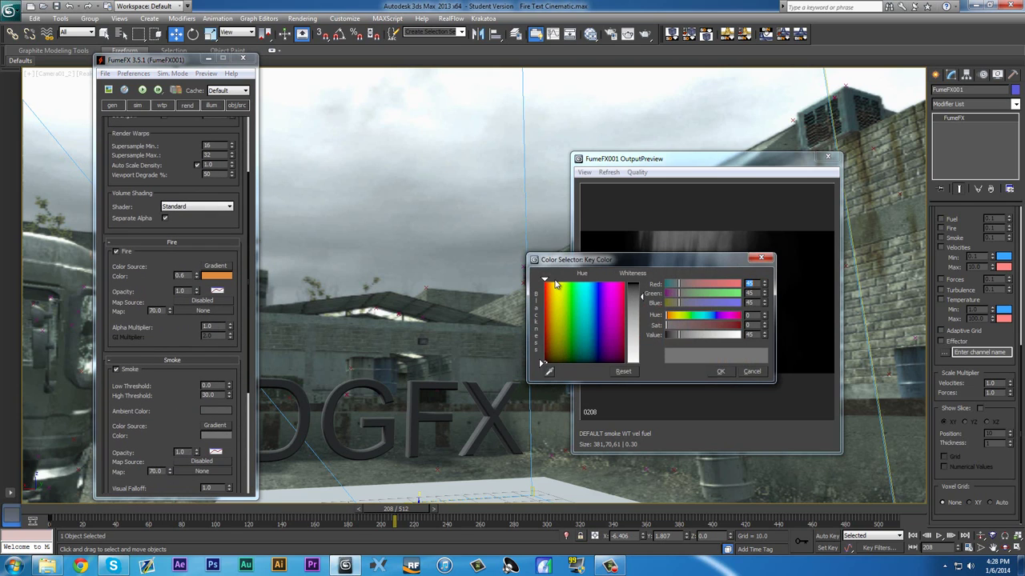
click(720, 372)
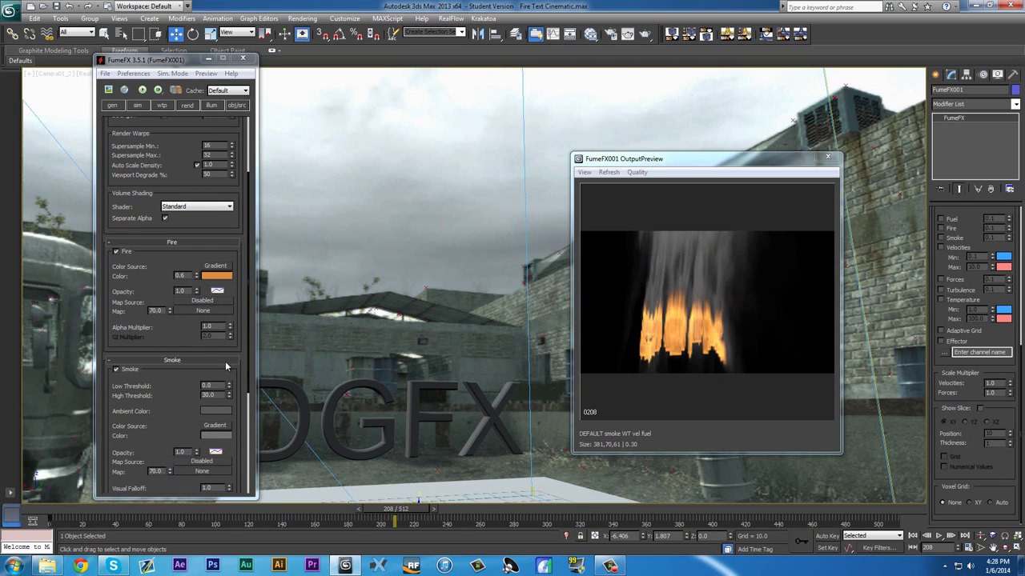
Inspect the orange fire colour gradient, copy it, and review the fire colour source types.
click(219, 275)
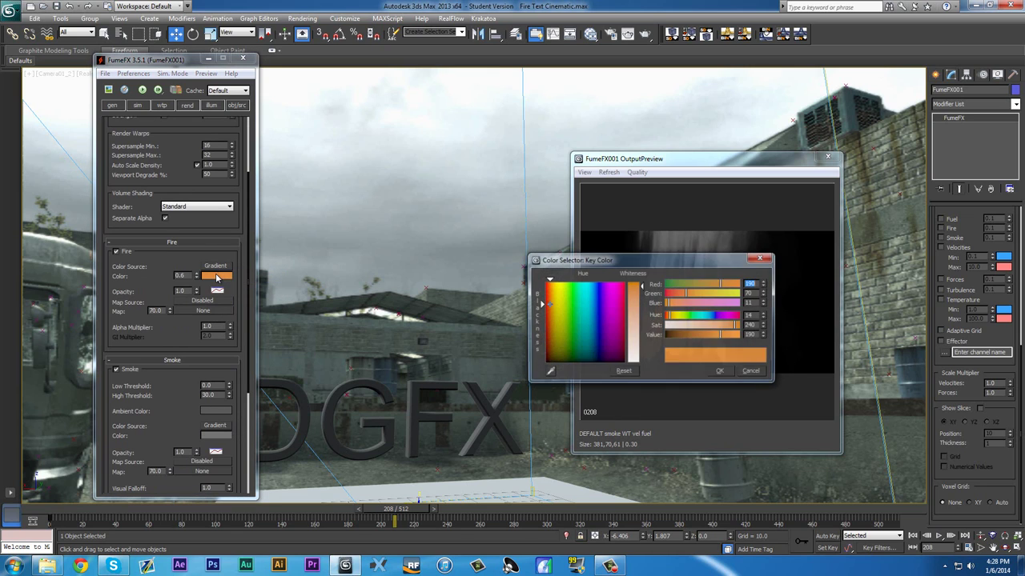
click(752, 372)
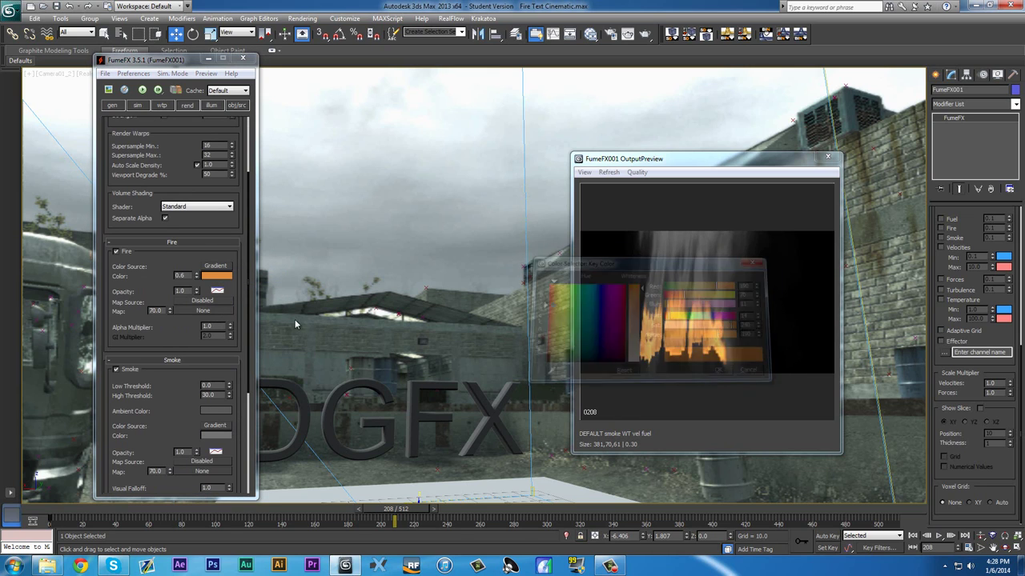
right_click(224, 276)
click(250, 300)
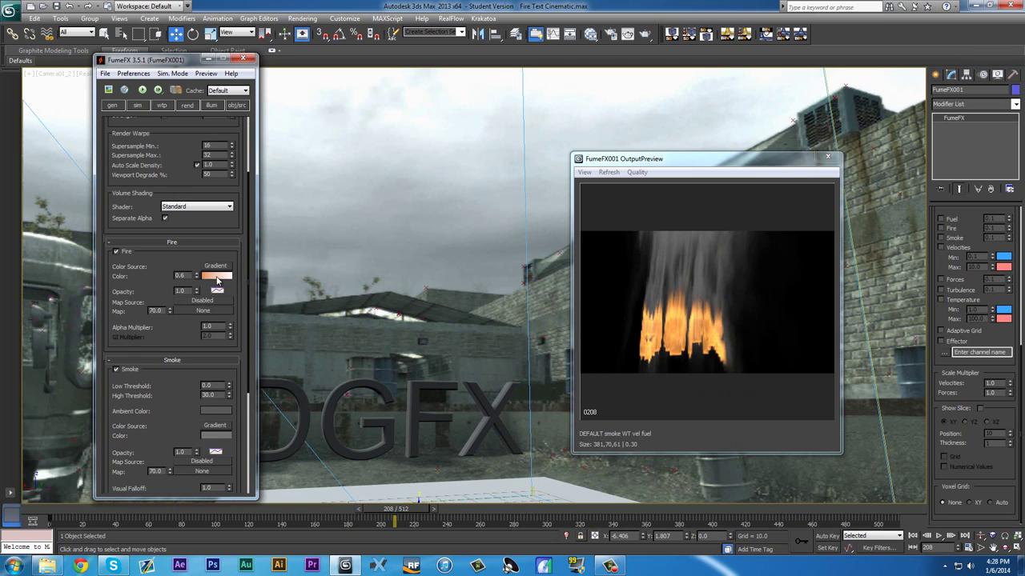
click(216, 267)
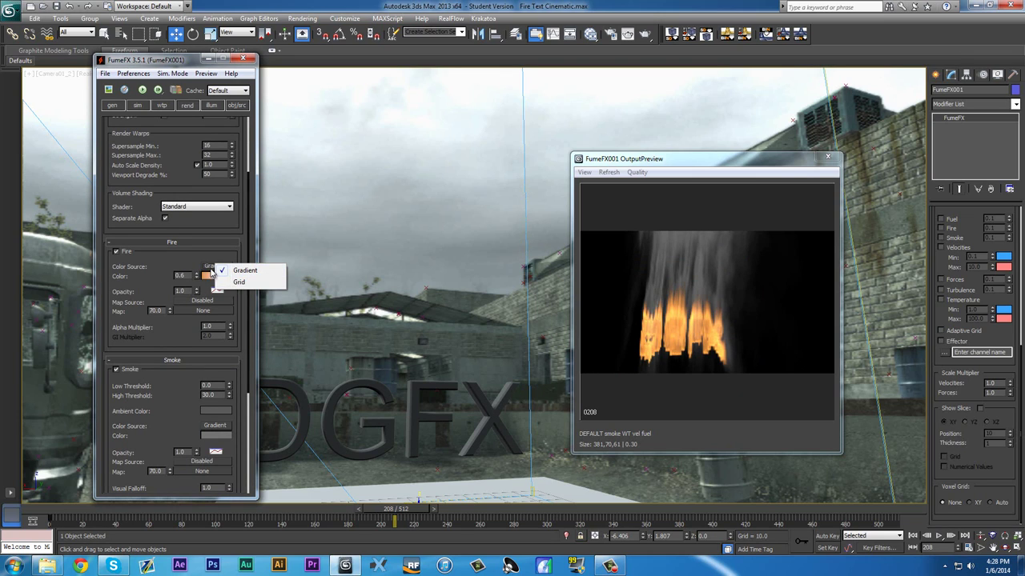
Keep Gradient as the fire source and load a gradient file from D:'s Asset Library.
click(209, 274)
right_click(210, 274)
click(240, 327)
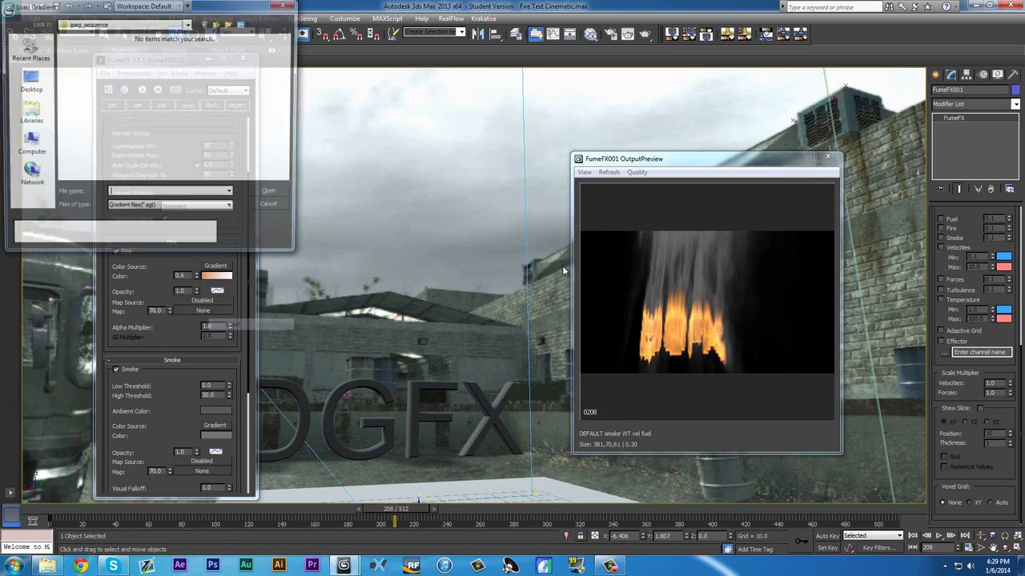
click(189, 23)
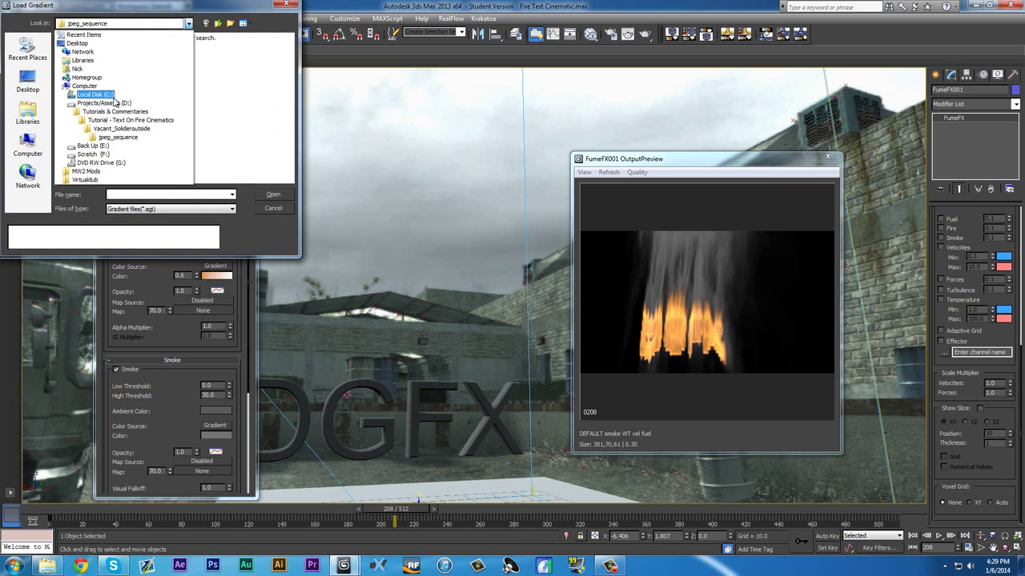
click(116, 102)
double_click(91, 51)
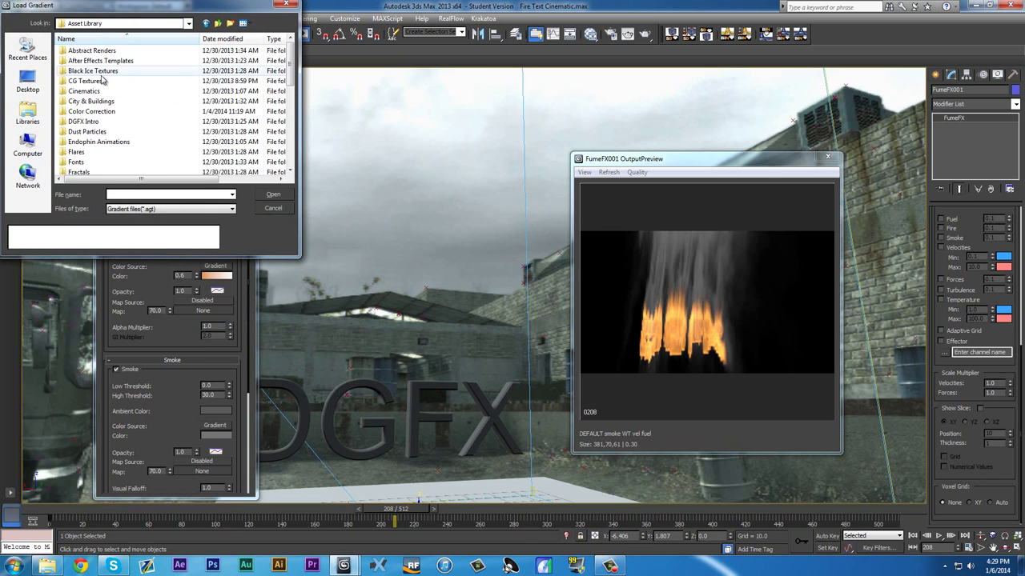
scroll(102, 78, down, 6)
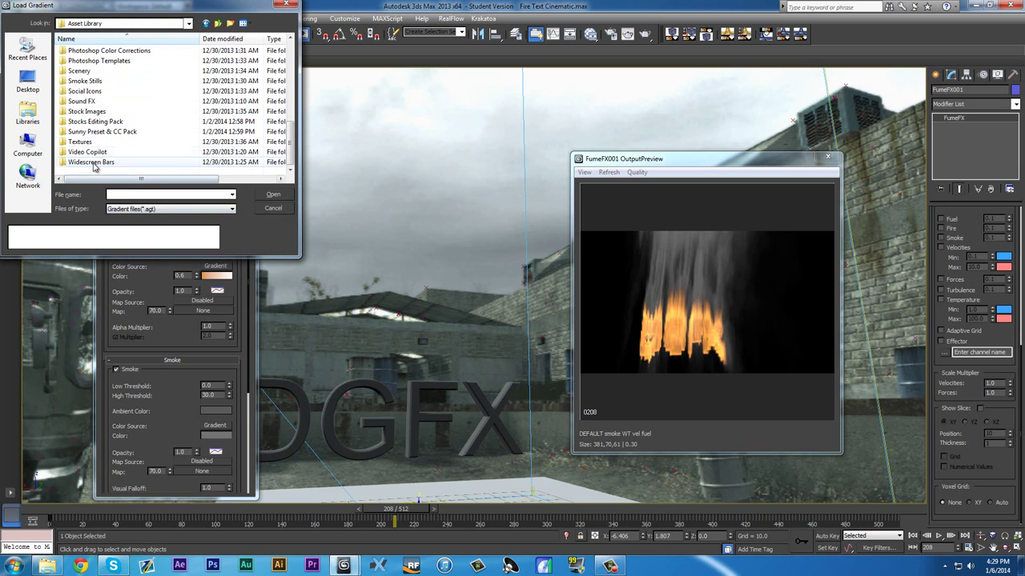
scroll(102, 132, up, 3)
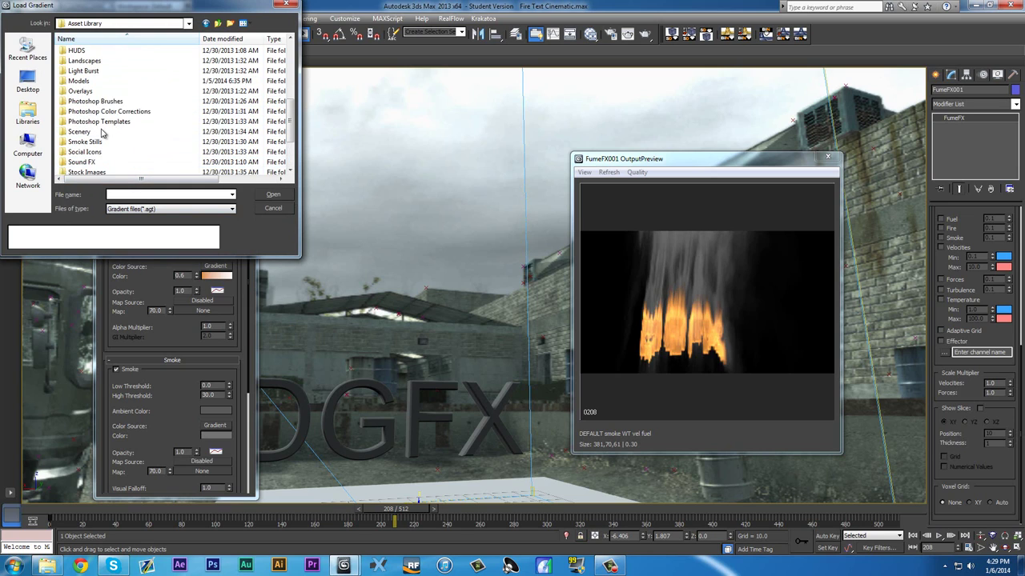
scroll(97, 81, up, 1)
scroll(97, 80, up, 3)
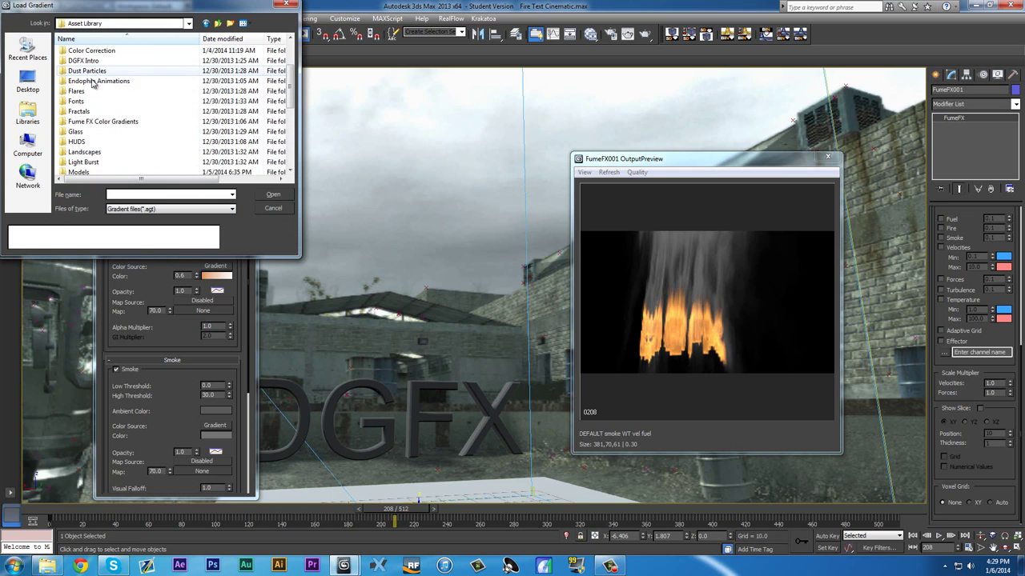
Load flames.agt from the Fume FX Color Gradients folder as the fire colour gradient.
double_click(103, 122)
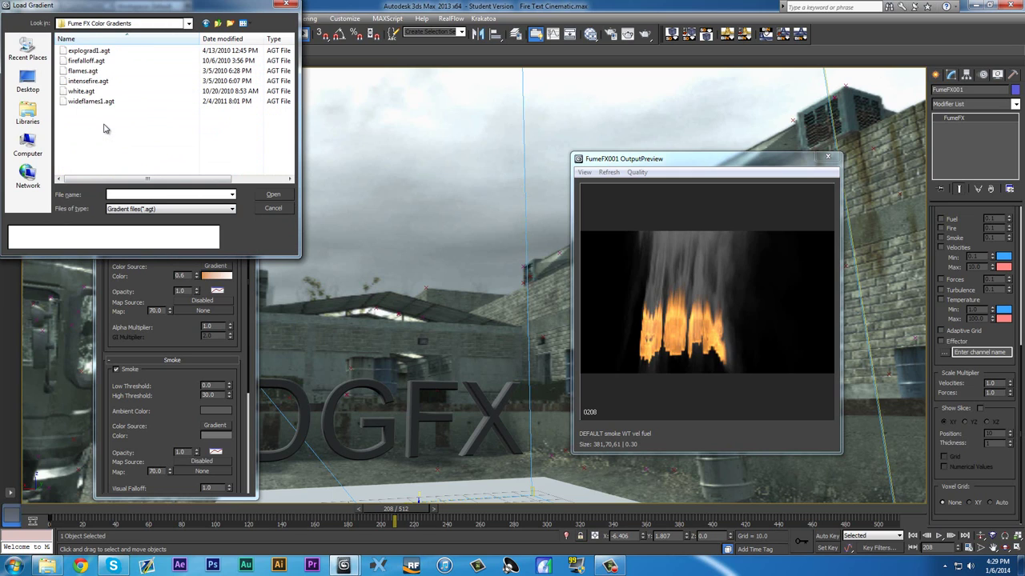
click(94, 70)
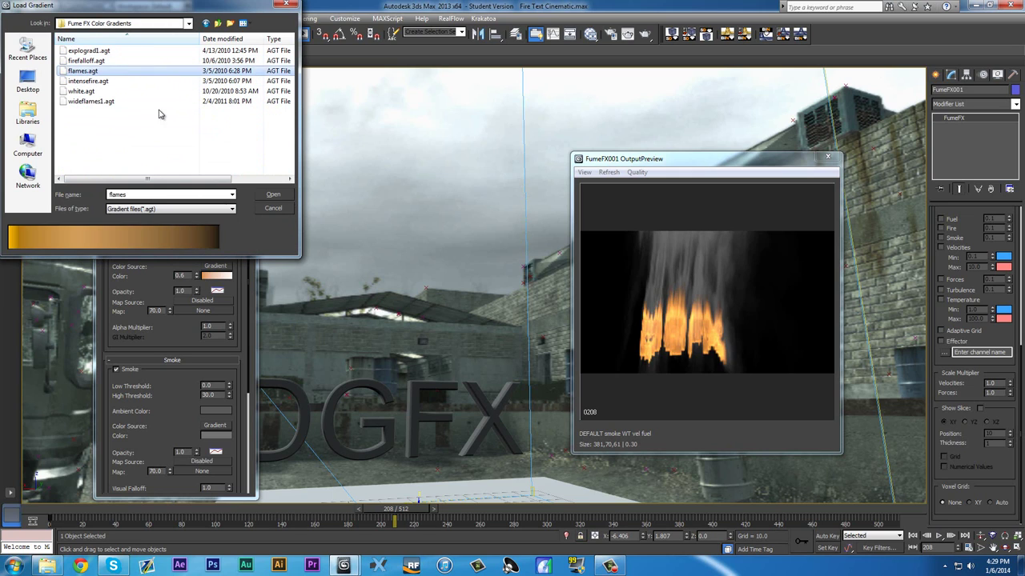
click(275, 194)
click(668, 174)
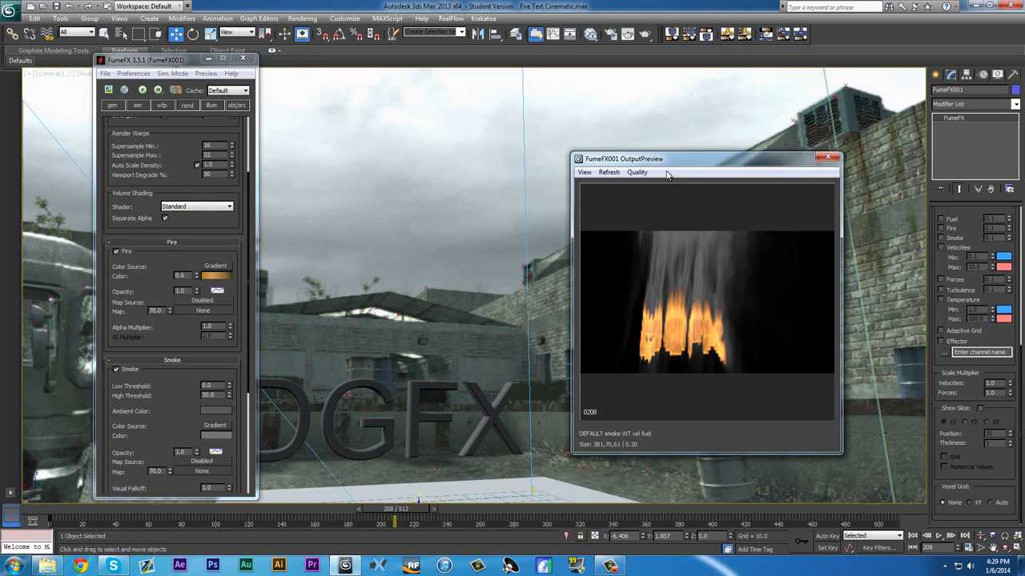
Load intensefire.agt as the FumeFX fire gradient and advance the time slider to about frame 220.
click(628, 163)
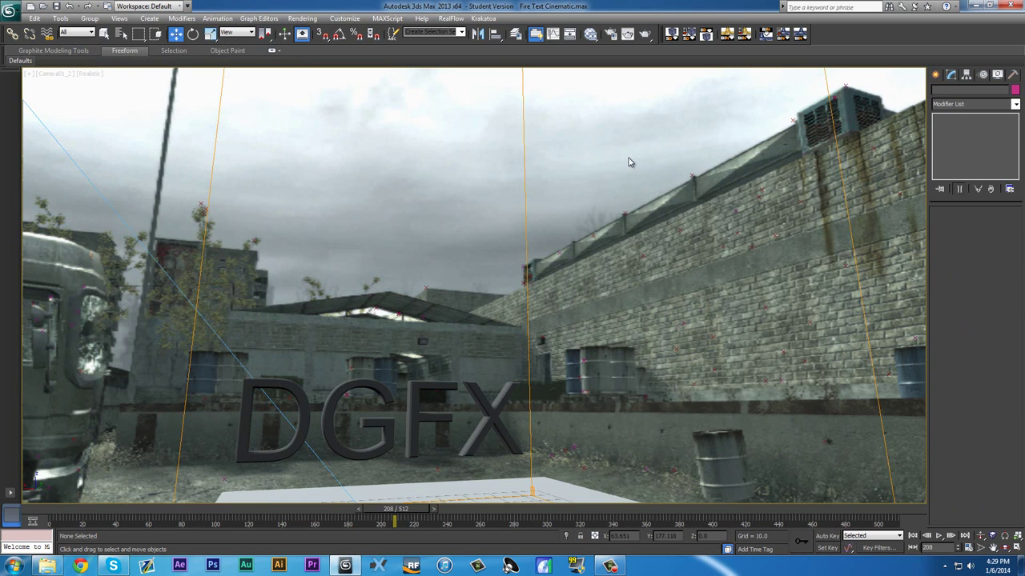
click(204, 228)
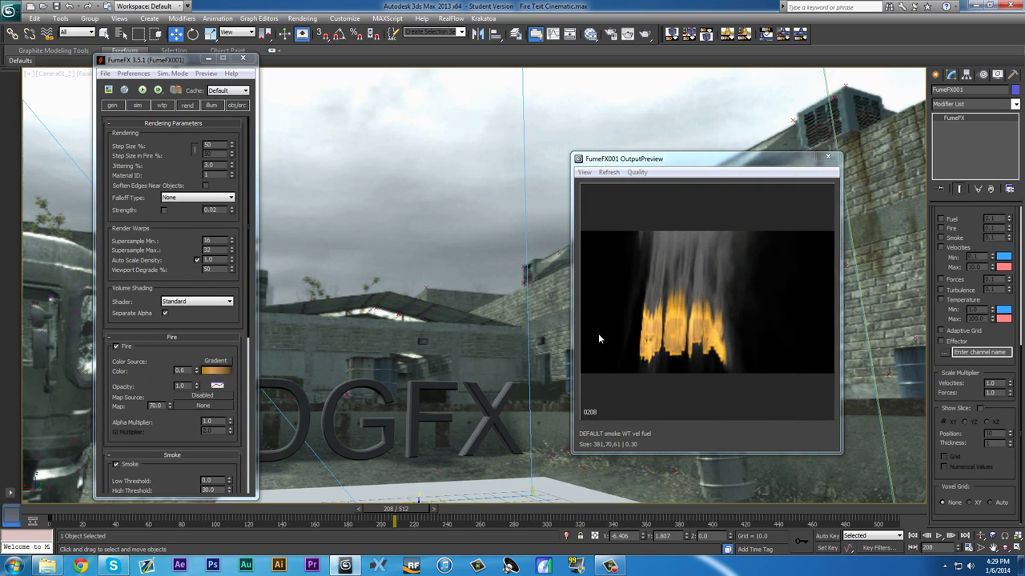
right_click(211, 373)
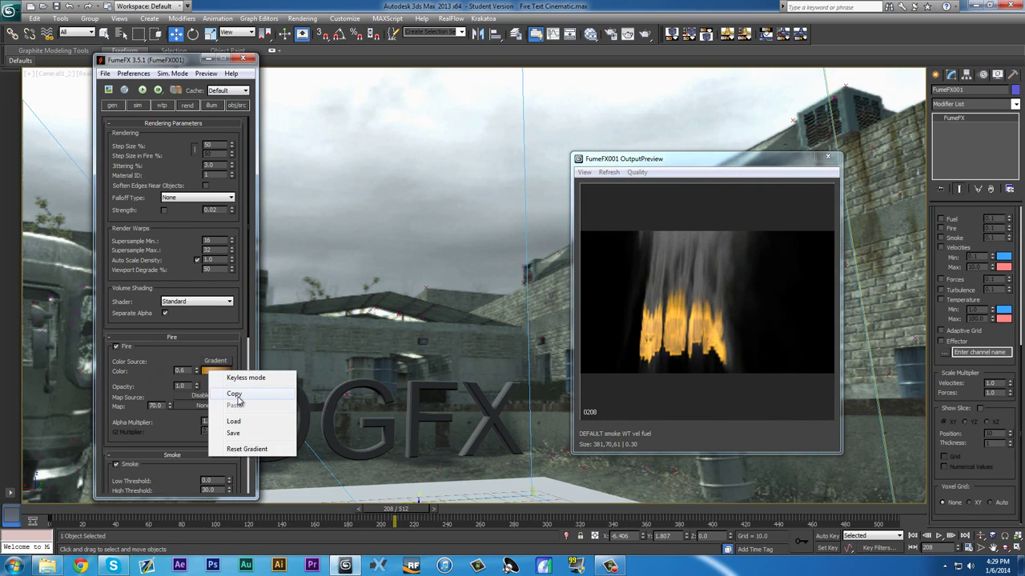
click(250, 425)
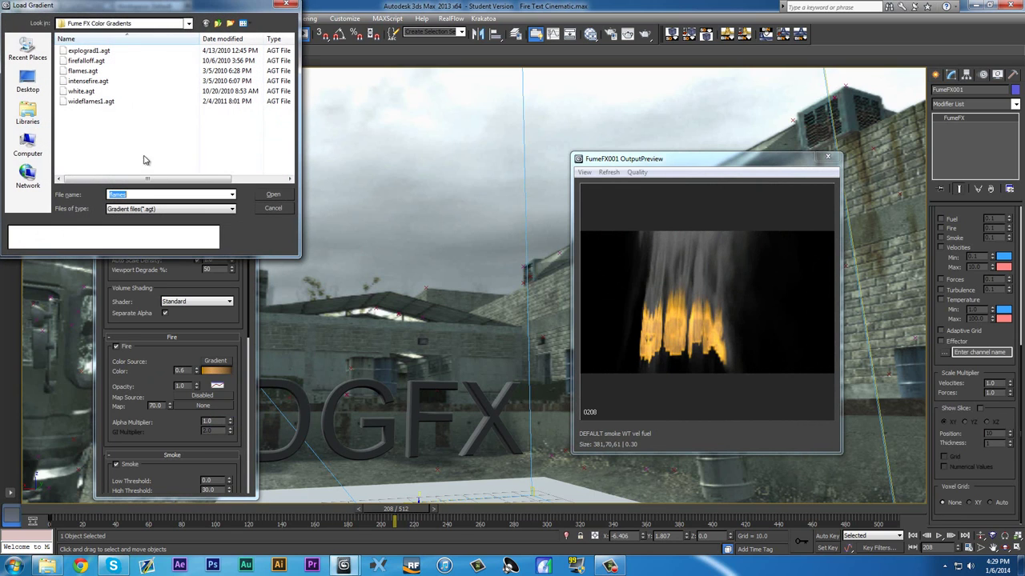
click(96, 80)
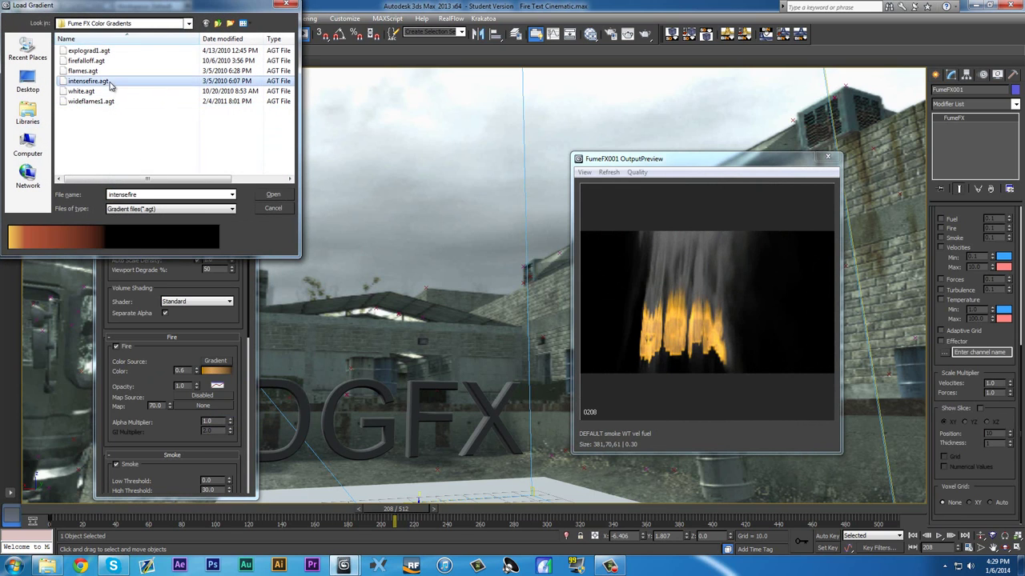
click(273, 195)
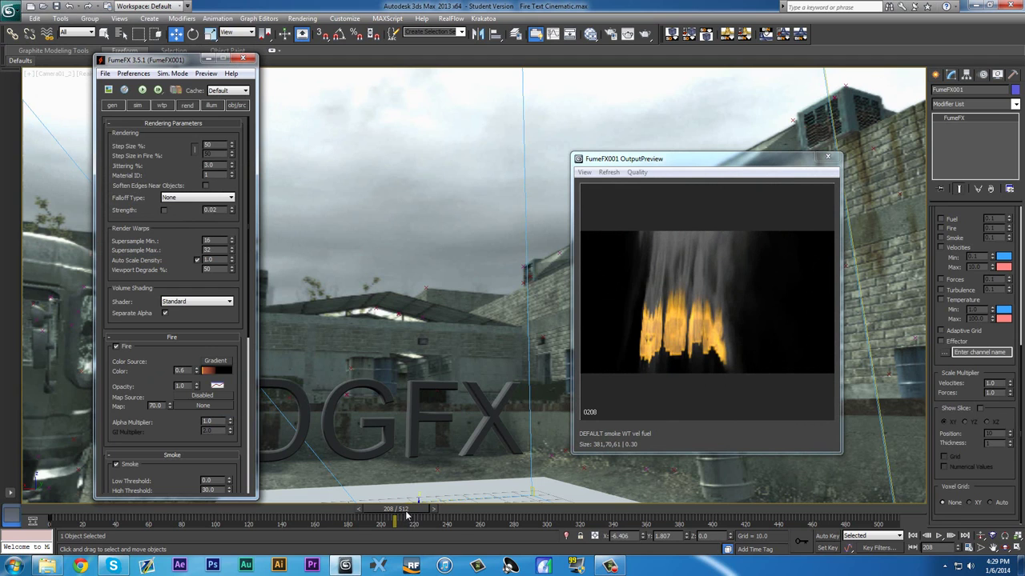
drag(407, 517, 430, 513)
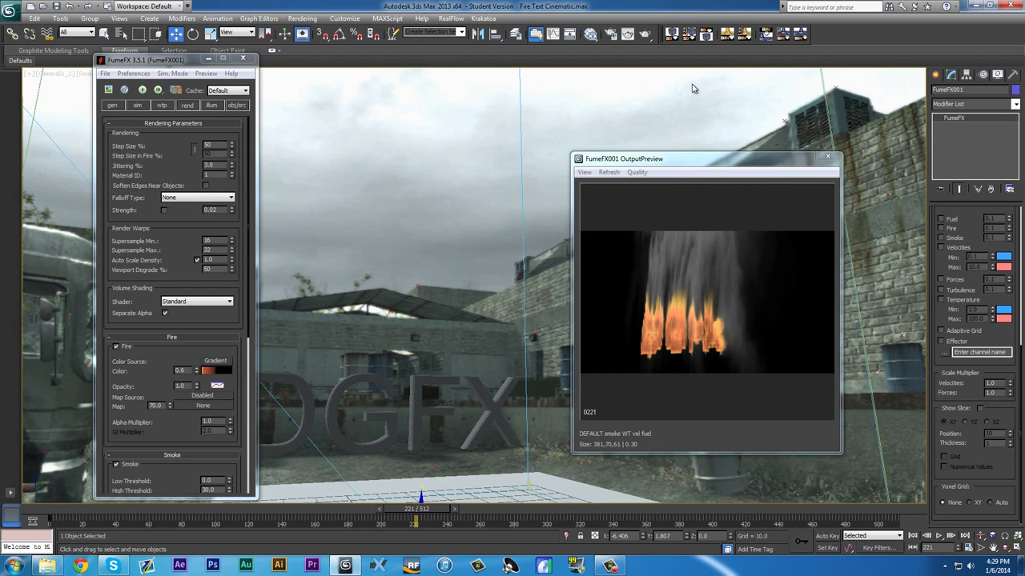
Render frame 221 from the Camera01 view.
click(628, 36)
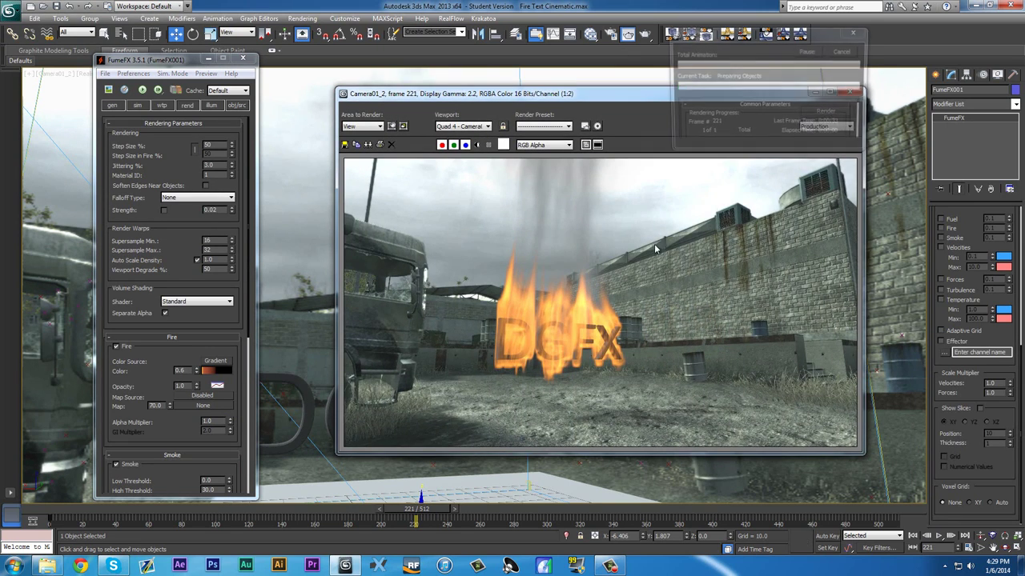
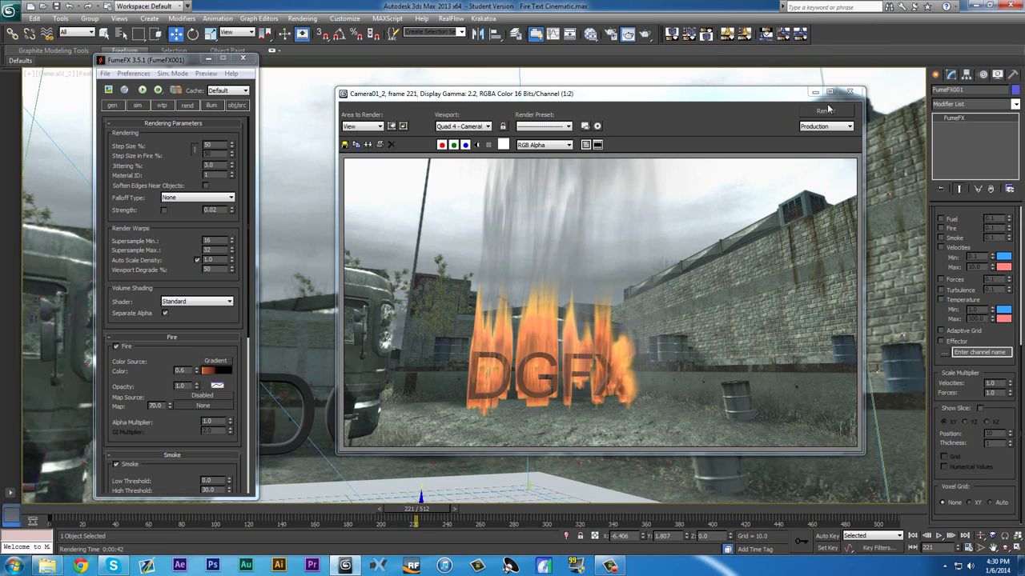
Replace the FumeFX fire colour gradient with the flames.agt preset after previewing the others.
click(850, 93)
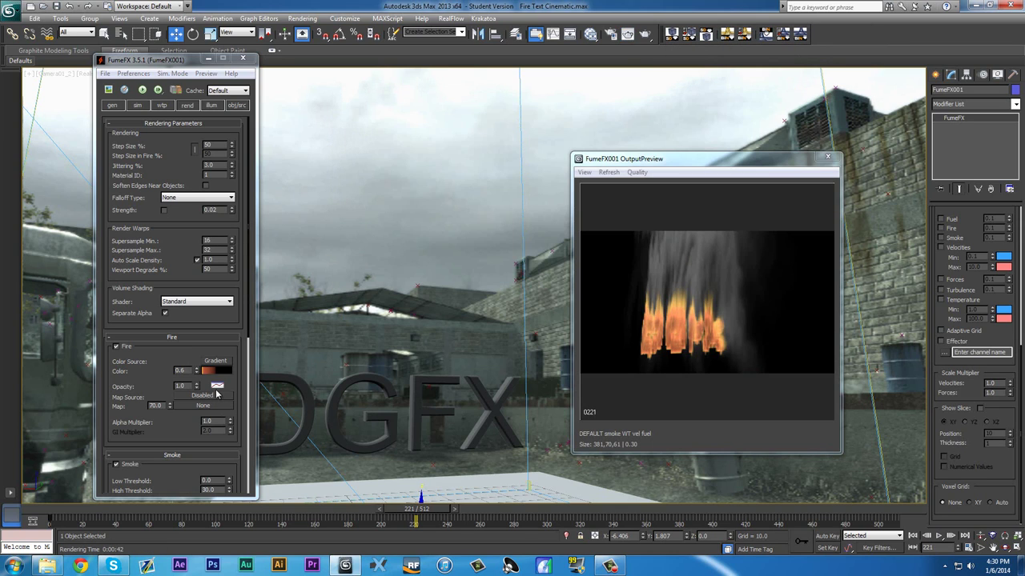
right_click(212, 374)
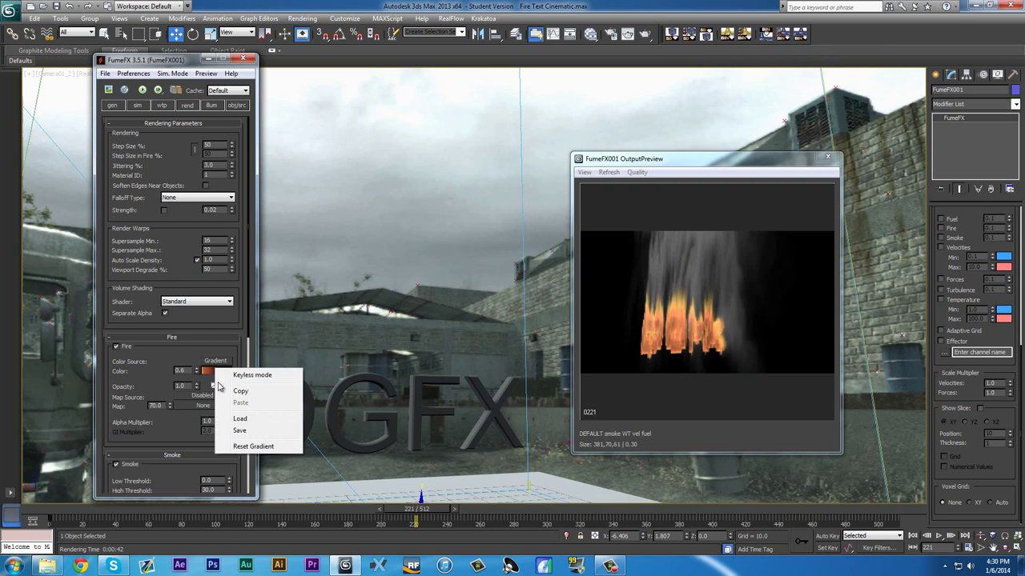
click(240, 419)
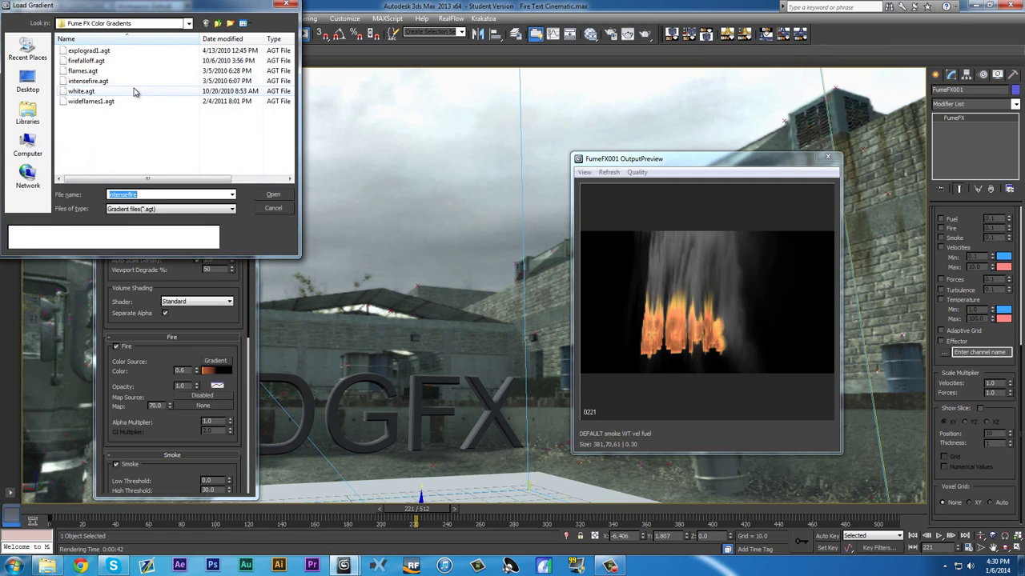
click(144, 52)
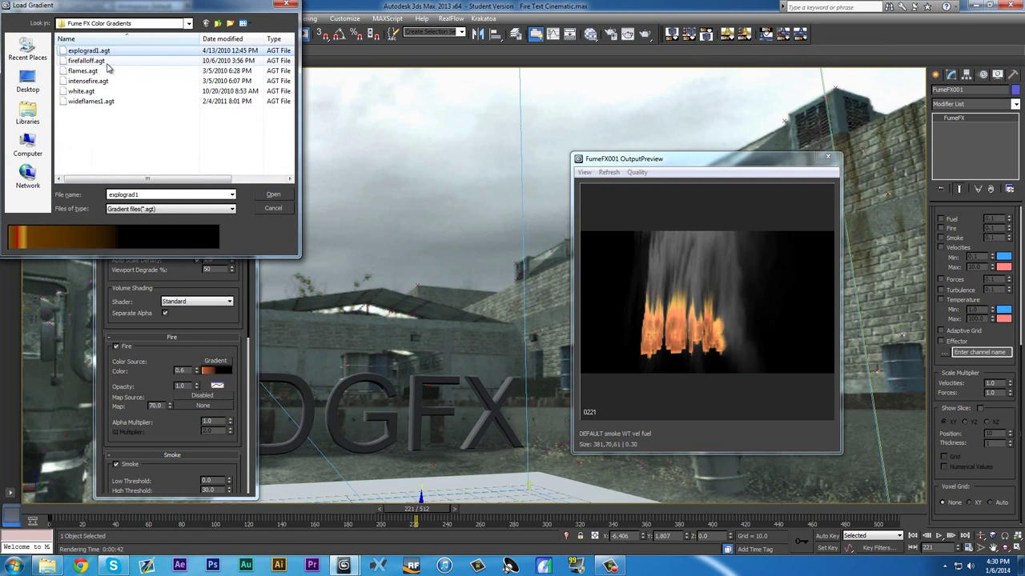
click(107, 62)
click(110, 71)
click(115, 81)
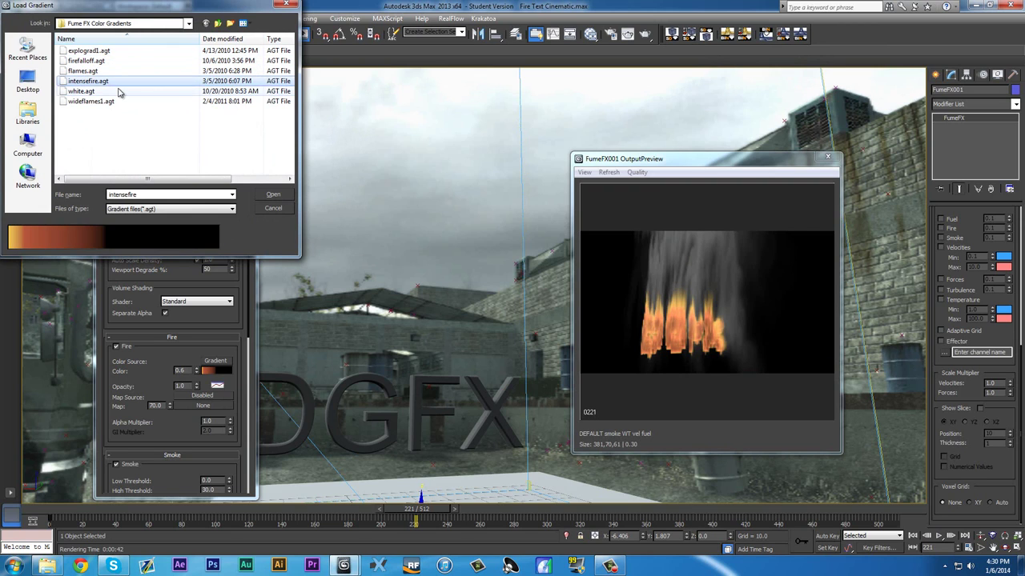
click(119, 92)
click(122, 71)
click(273, 195)
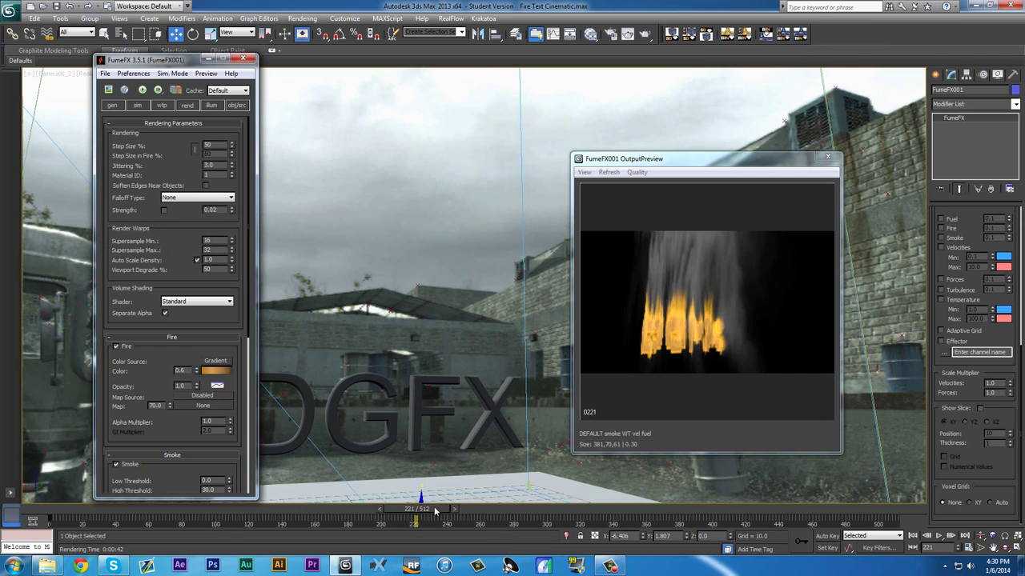
Scrub from frame 199 to later frames to check the flames, then bring up Render Setup.
drag(435, 510, 399, 510)
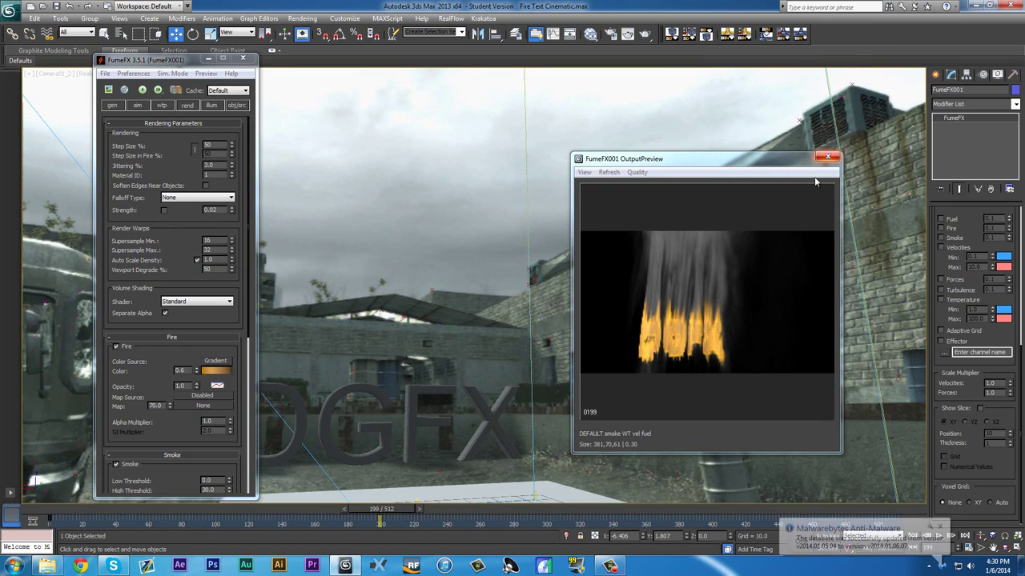
drag(381, 516, 783, 528)
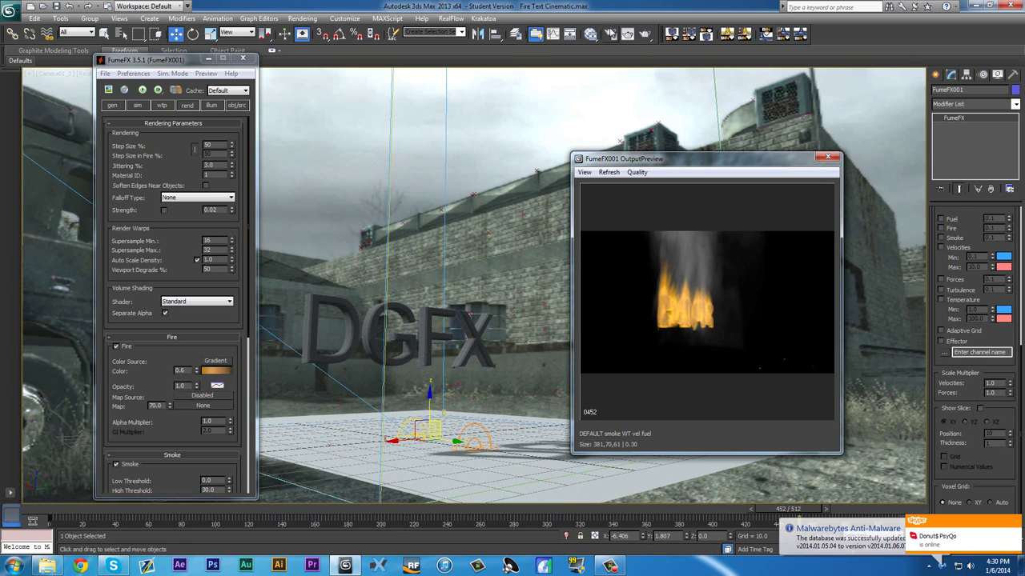
click(610, 34)
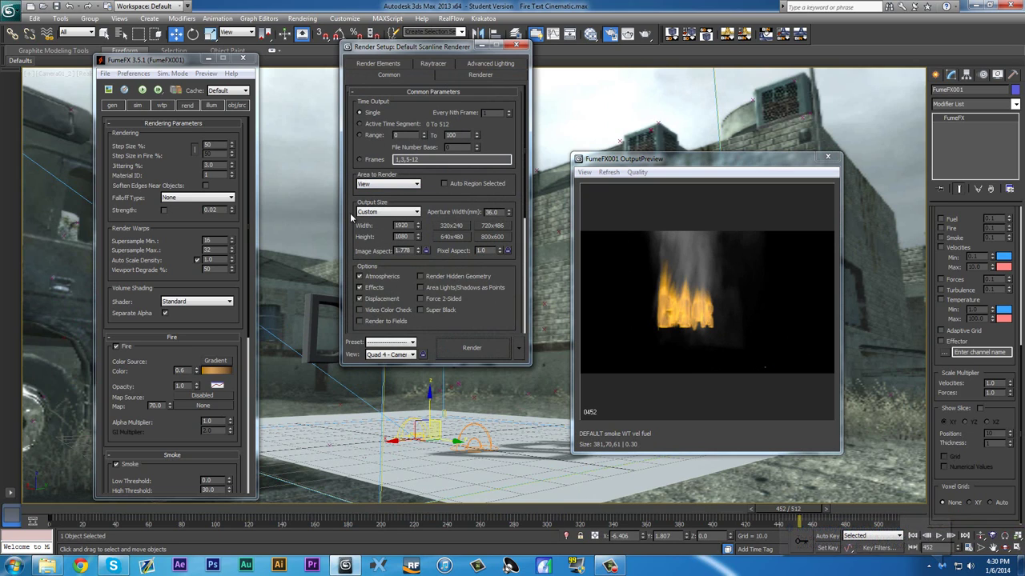
Point the render output to the Tutorial - Text On Fire Cinematics folder on the D: drive.
double_click(409, 226)
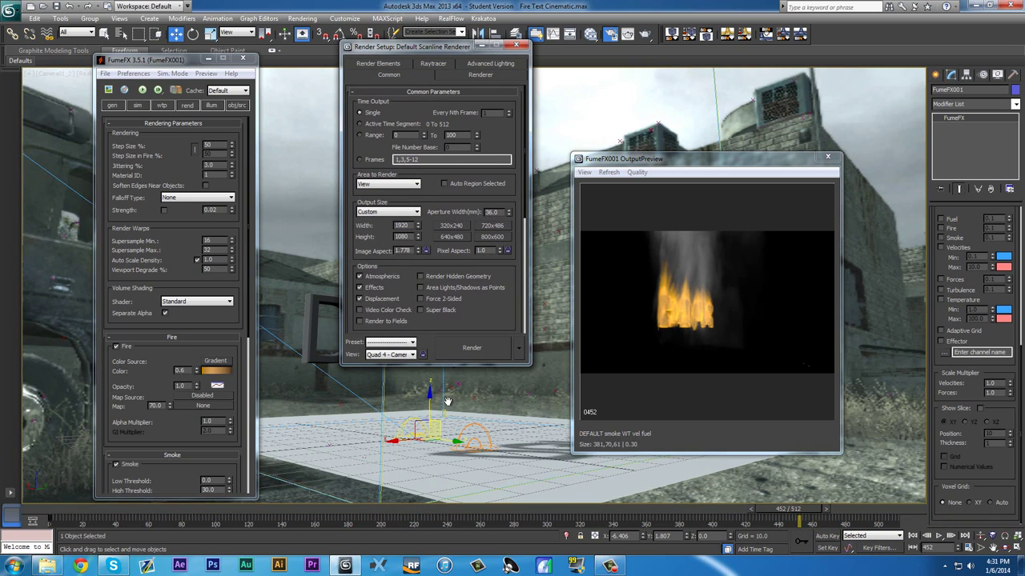
scroll(449, 394, down, 1)
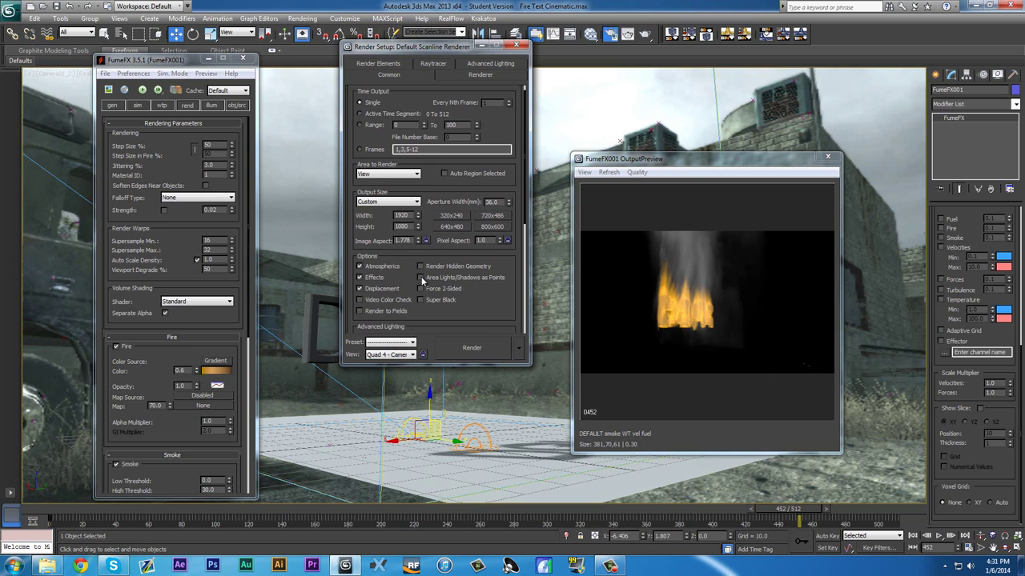
scroll(512, 275, up, 1)
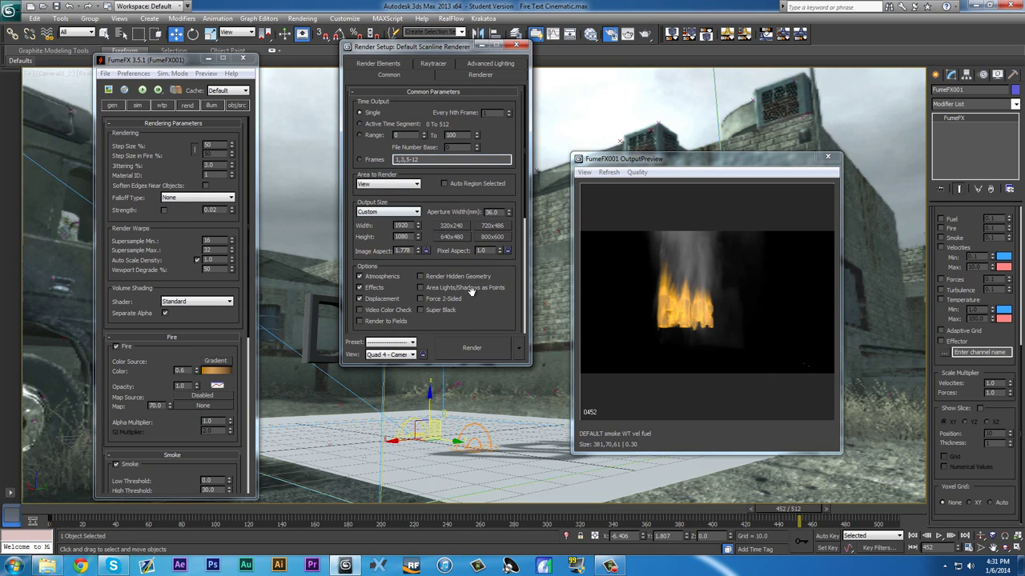
scroll(432, 272, down, 12)
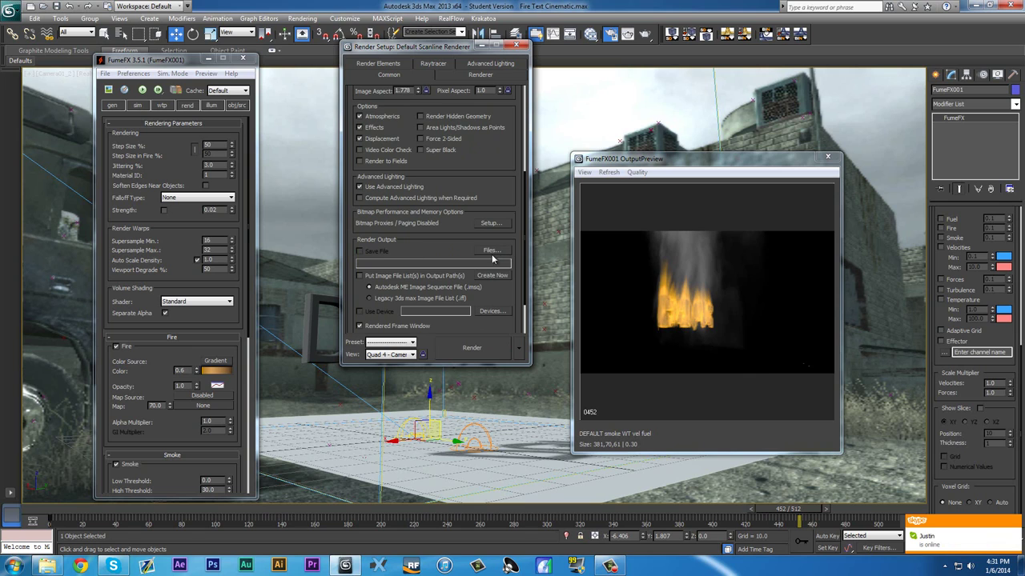
click(491, 252)
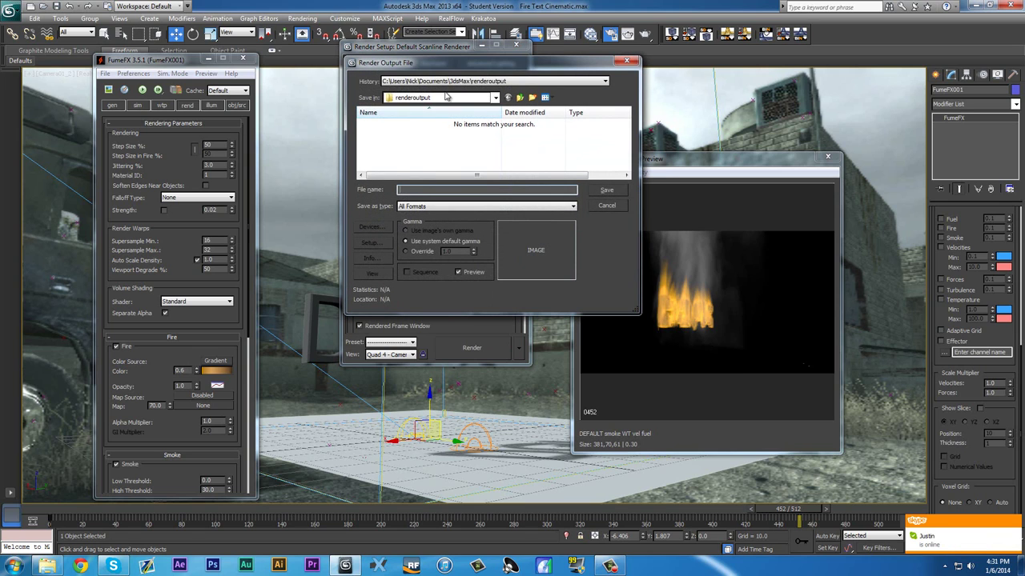
click(446, 97)
click(424, 193)
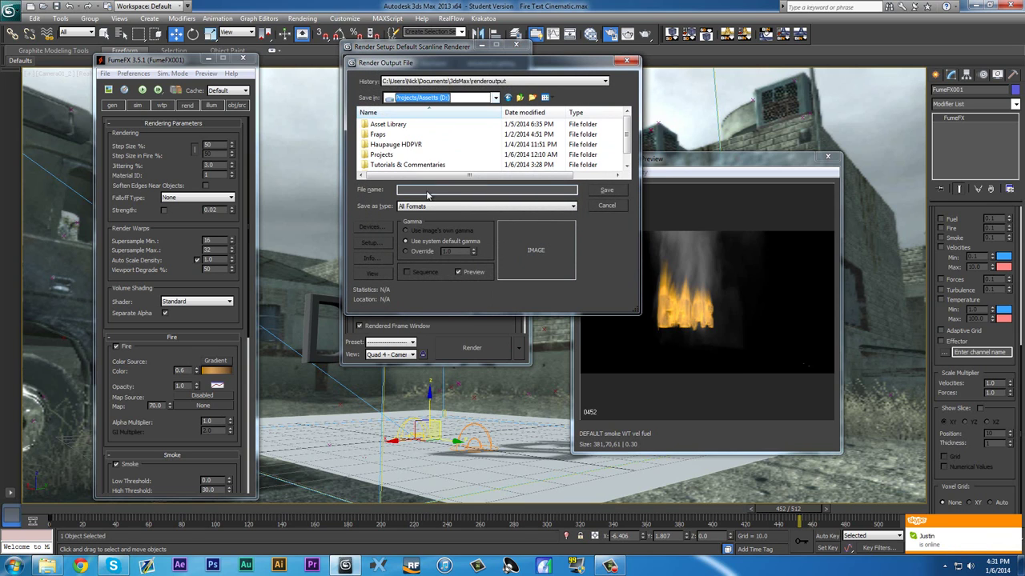
double_click(388, 160)
double_click(400, 125)
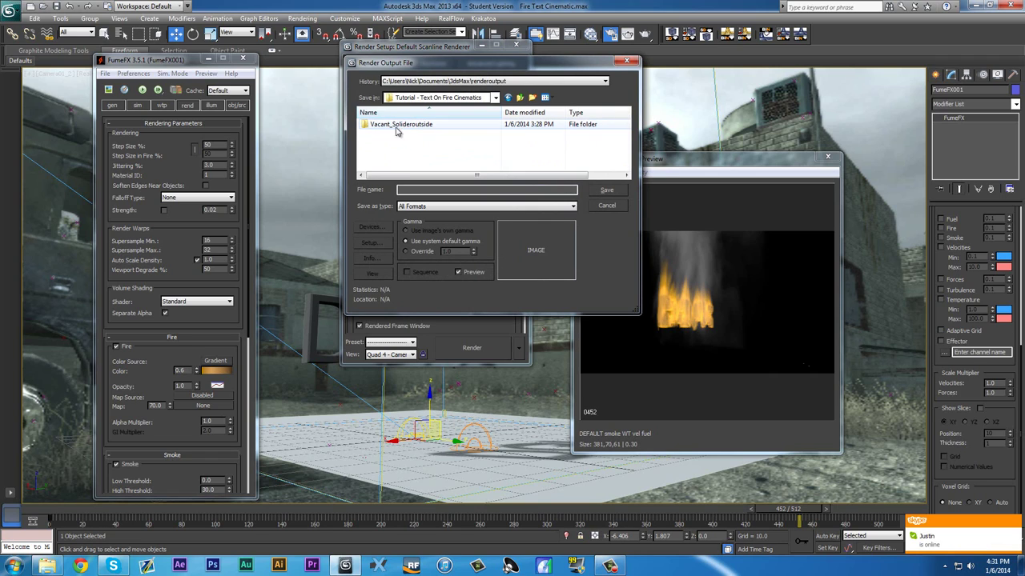
Save the output as render.png with alpha channel and close Render Setup.
click(417, 190)
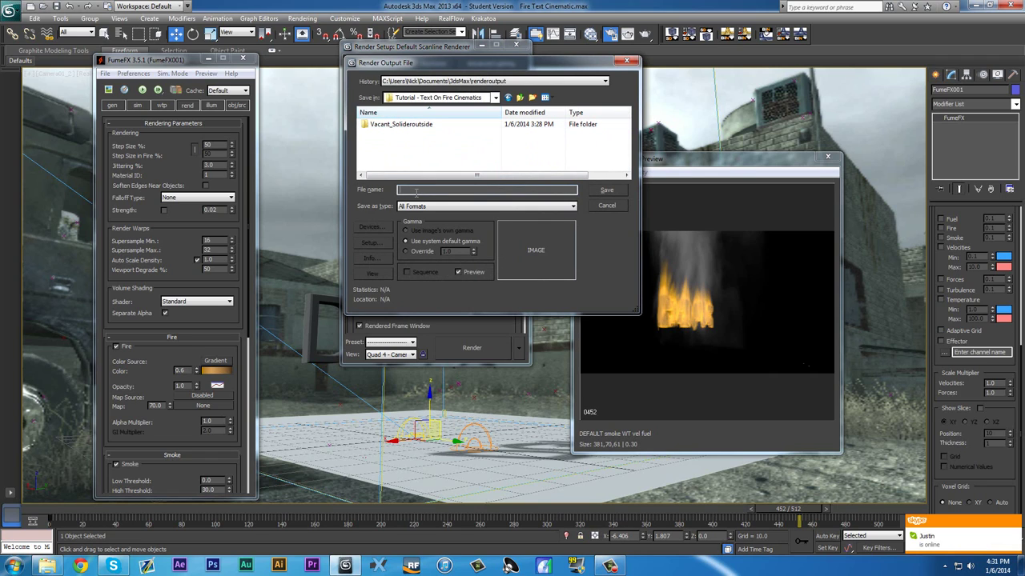
double_click(417, 190)
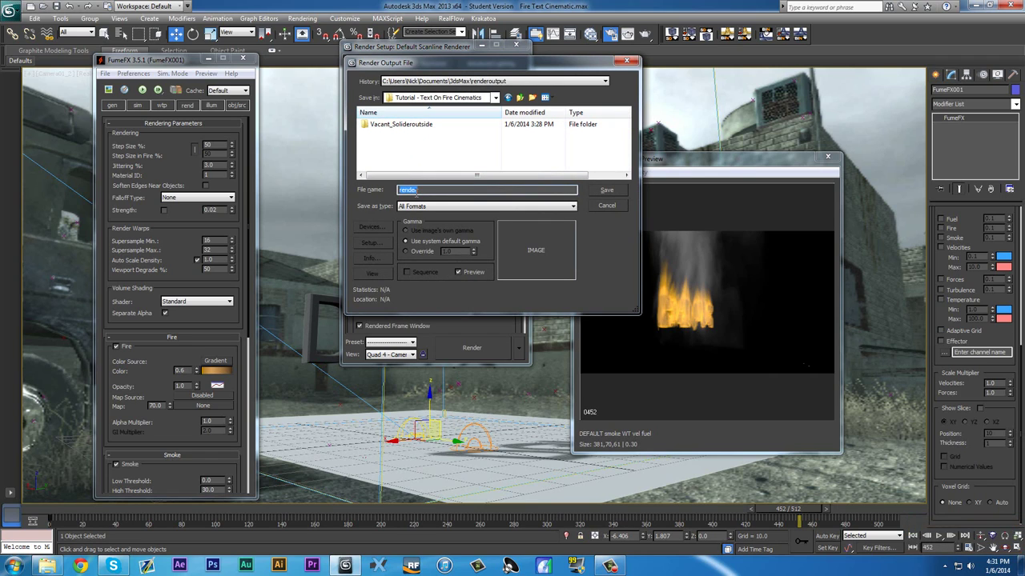
click(477, 208)
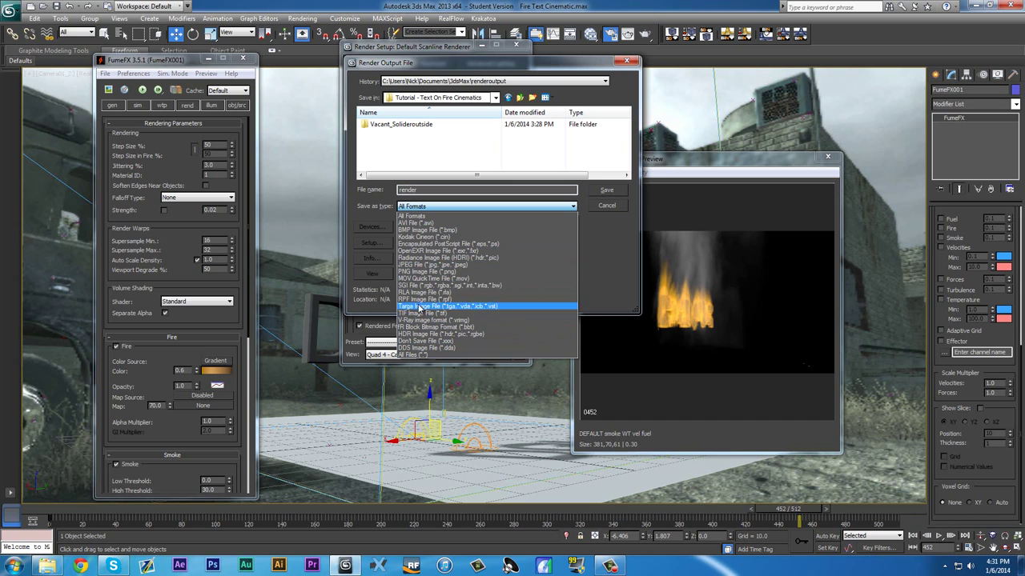
click(423, 273)
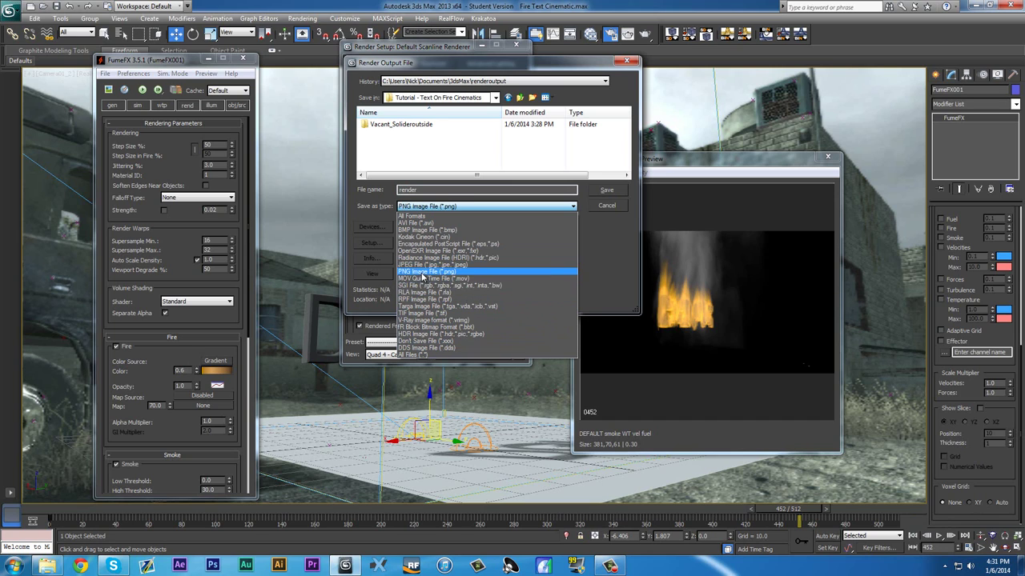
click(606, 190)
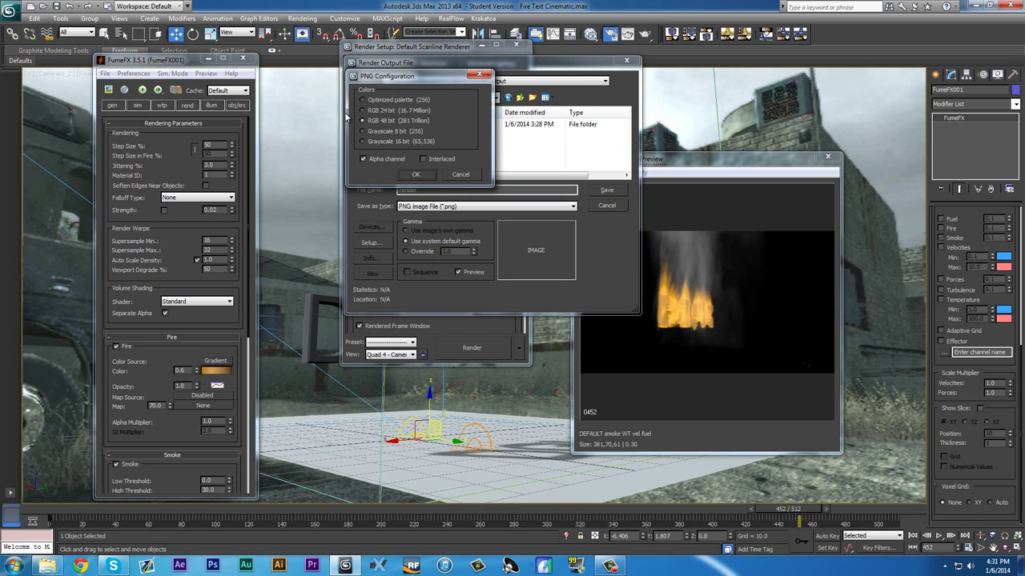
click(427, 174)
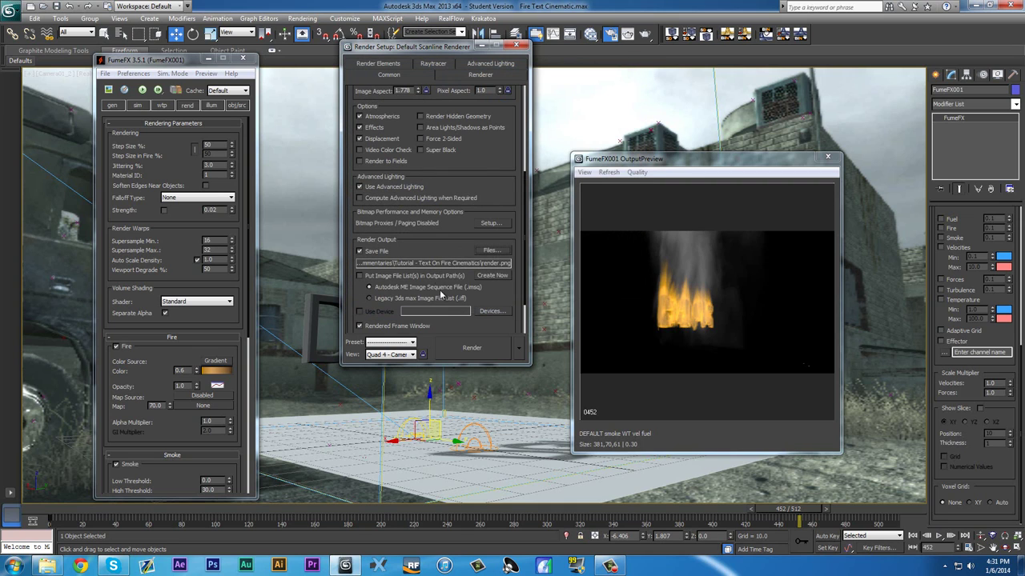
scroll(467, 223, down, 1)
scroll(496, 264, up, 4)
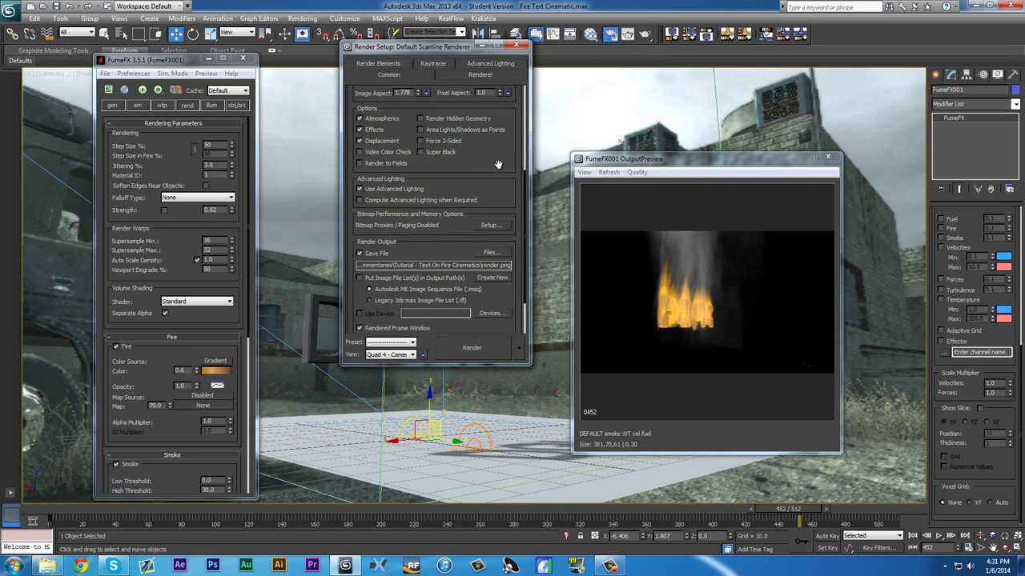
scroll(516, 305, up, 1)
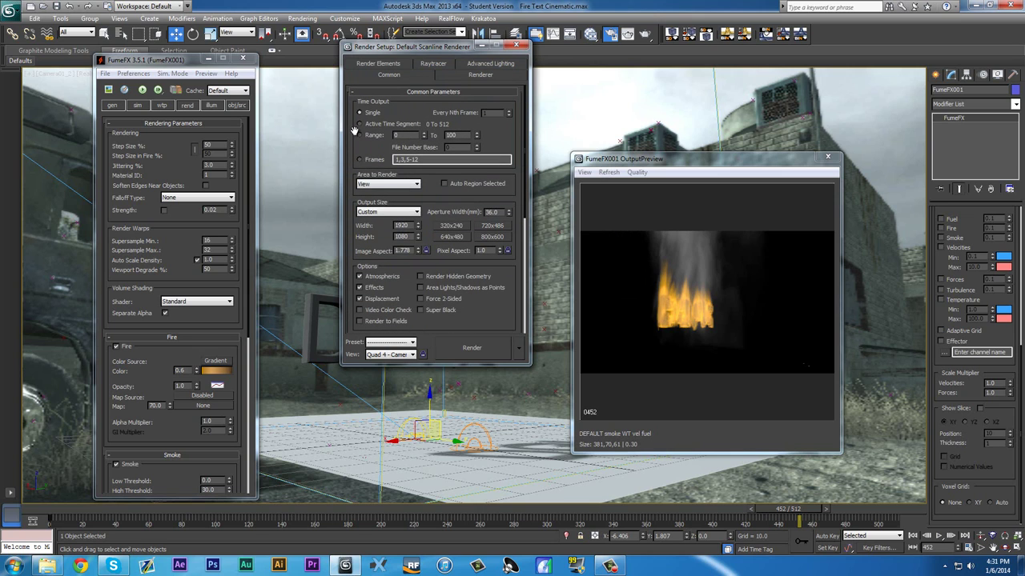
click(517, 46)
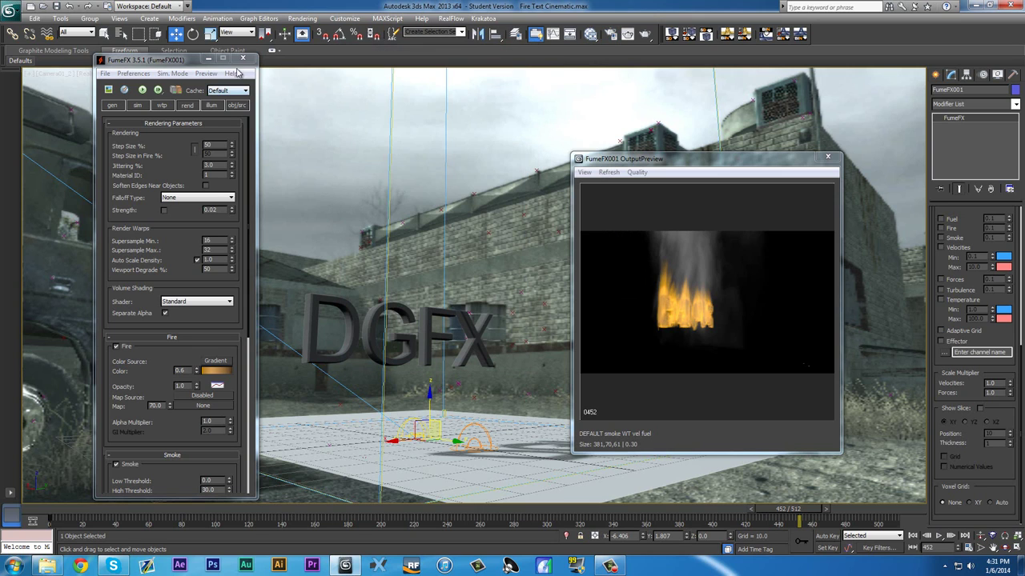
Close the FumeFX panel and output preview, then render the full animation to render.png.
click(242, 59)
click(827, 157)
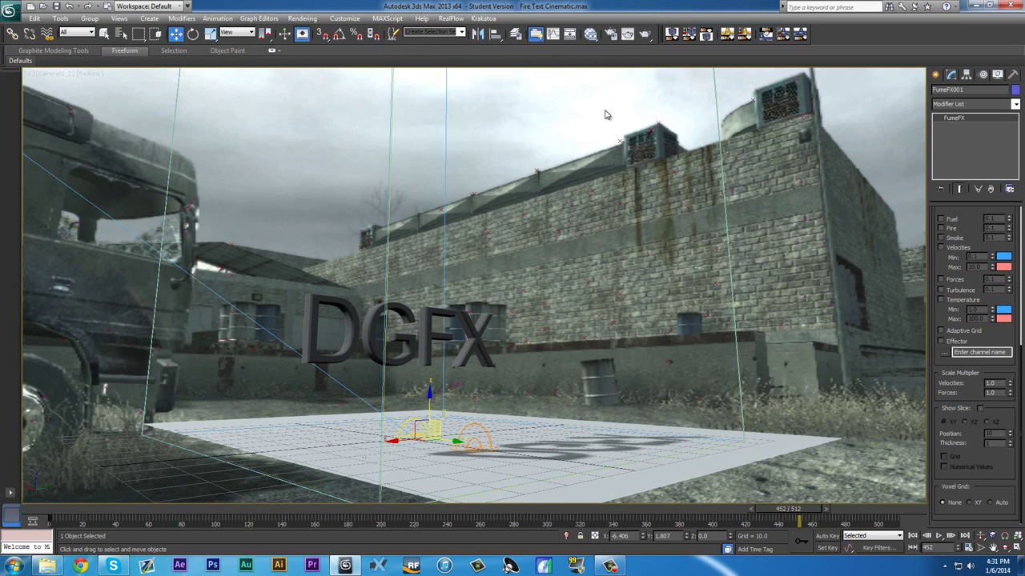
click(610, 34)
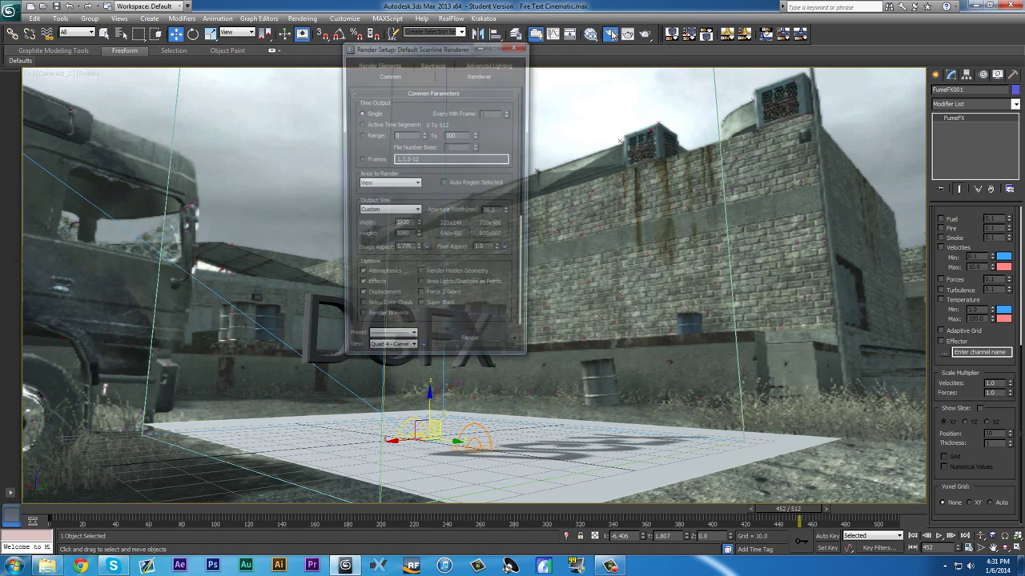
click(612, 34)
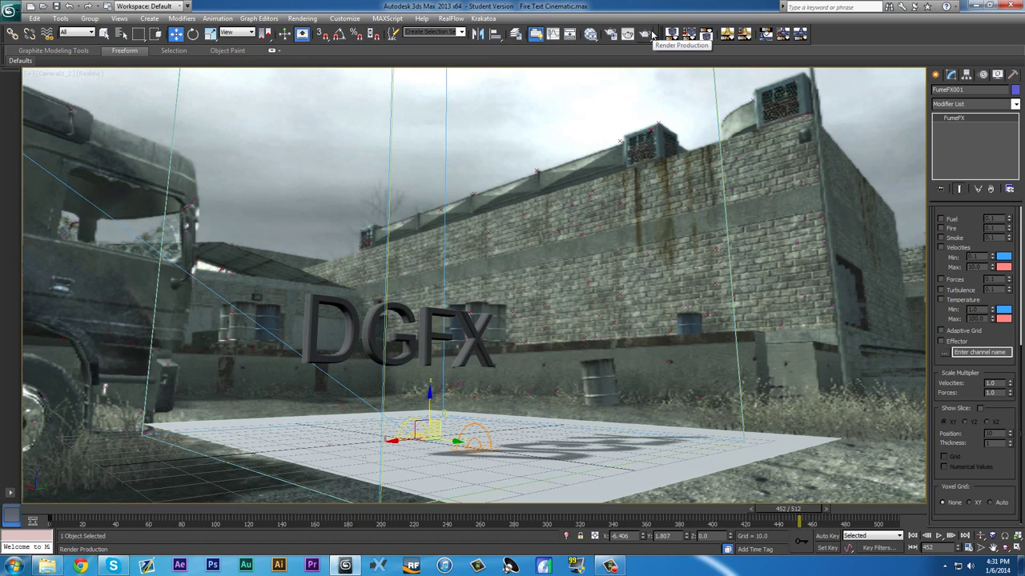
click(651, 34)
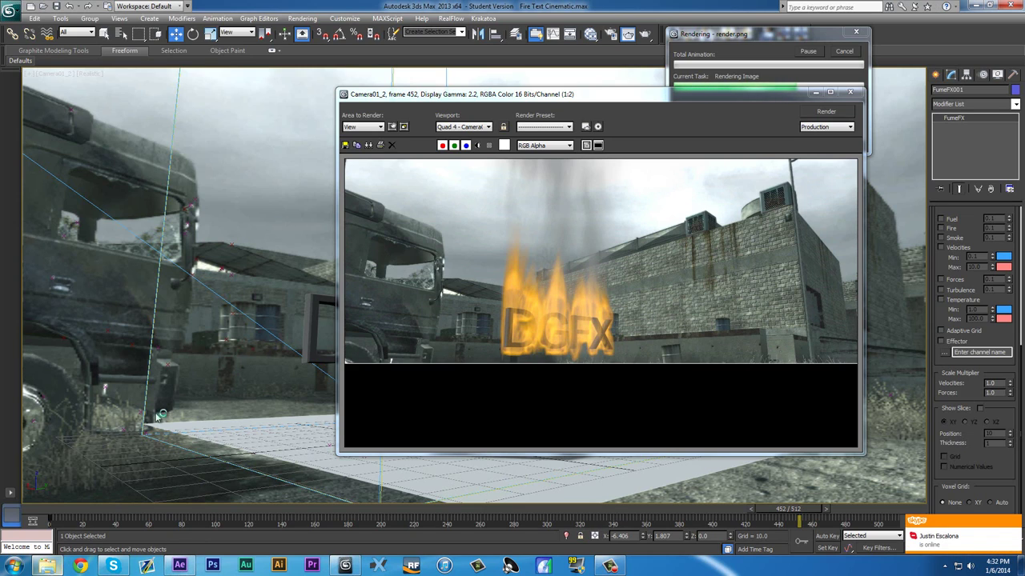
Browse Explorer to D: > Tutorials & Commentaries > Tutorial - Text On Fire Cinematics after closing the frame buffer.
click(48, 566)
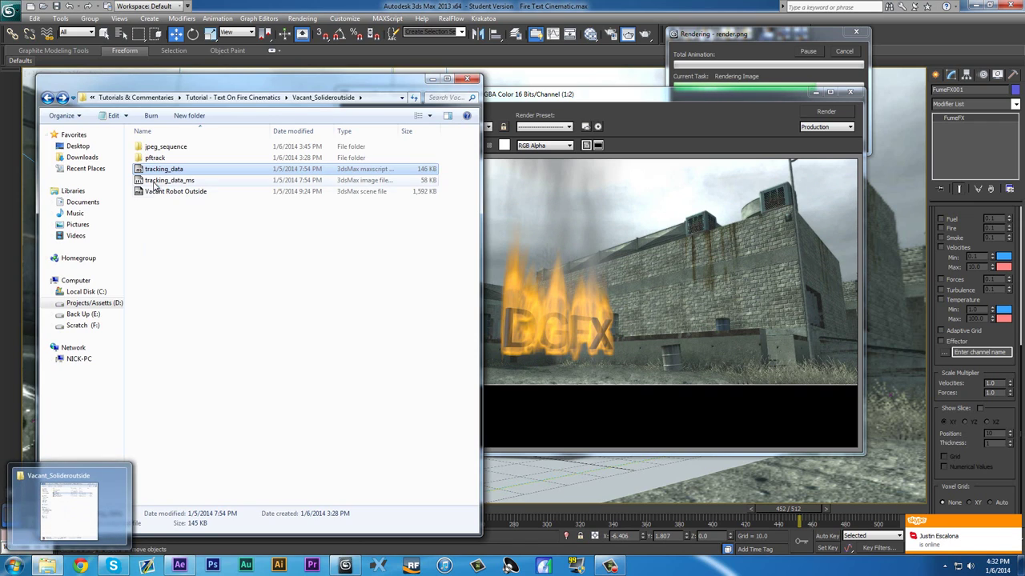
click(240, 96)
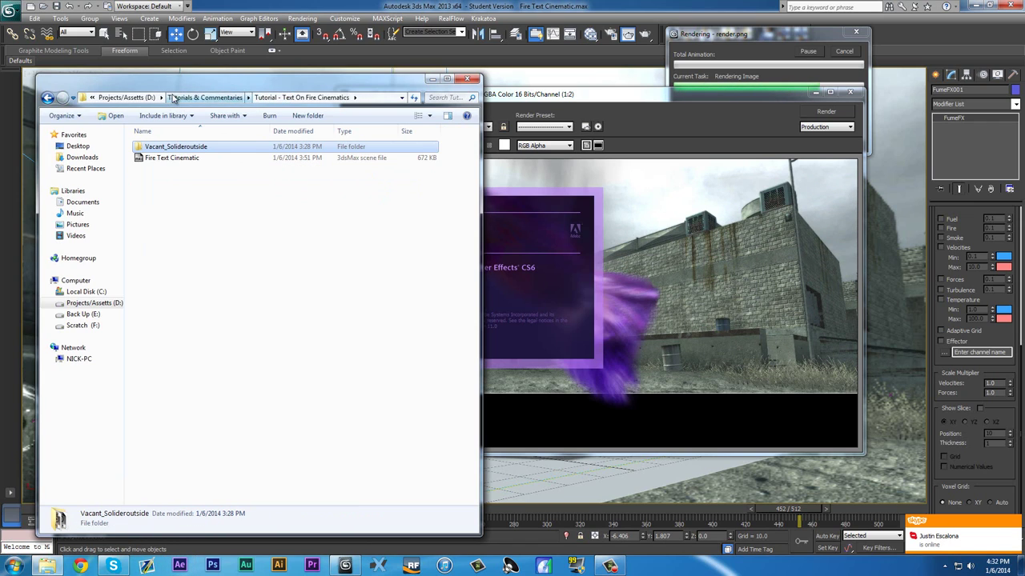
click(183, 97)
click(168, 97)
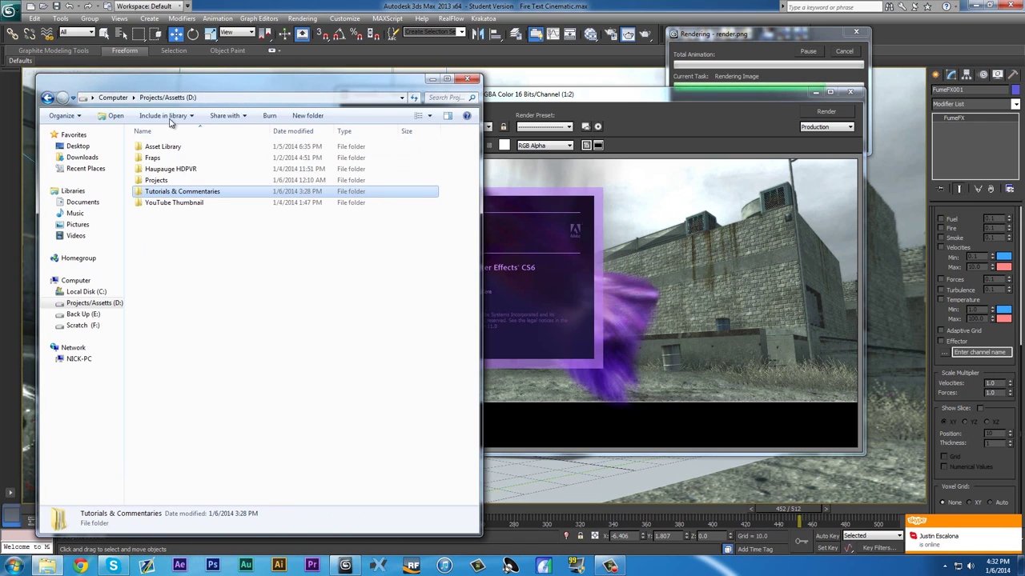
double_click(181, 197)
double_click(189, 149)
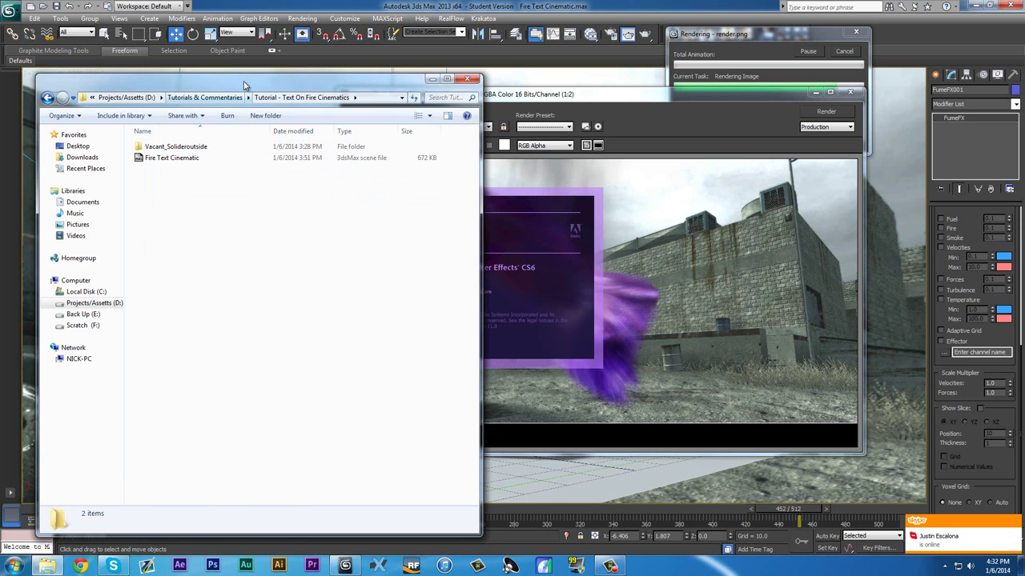
drag(208, 80, 312, 98)
click(571, 97)
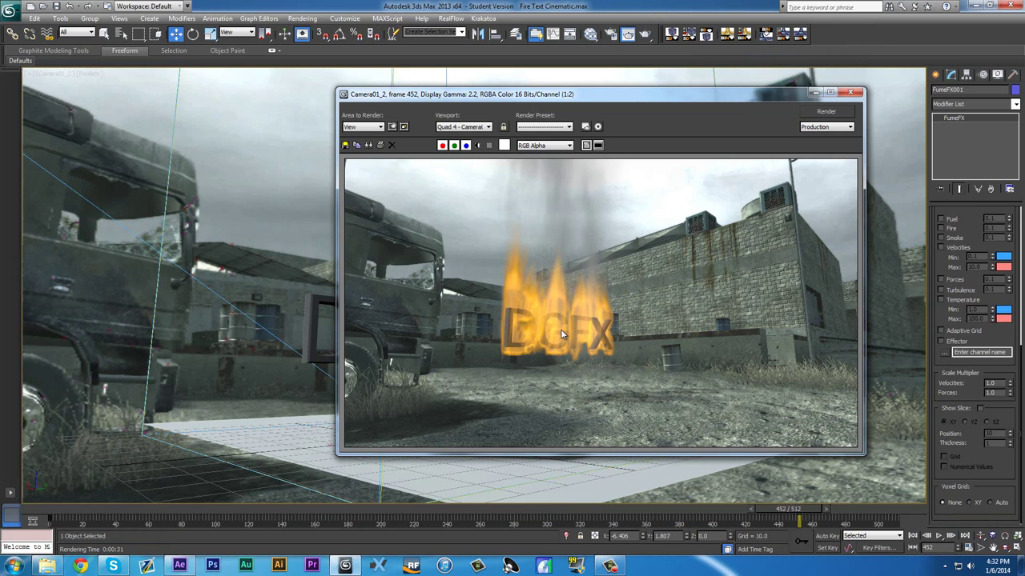
click(851, 93)
click(47, 566)
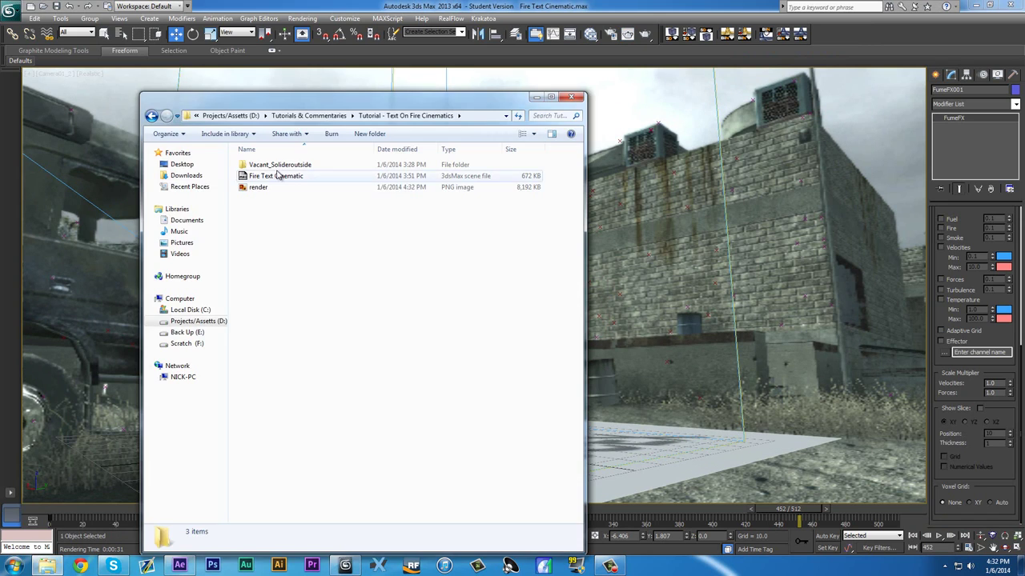
Open render.png to view the 1920×1080 still of the burning DGFX text.
double_click(281, 187)
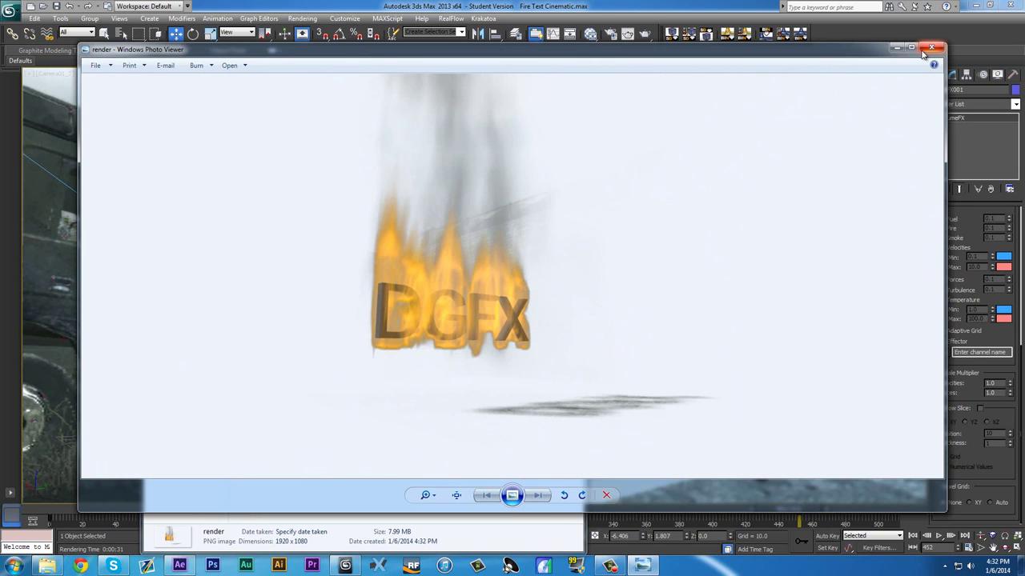
mouse_move(185, 569)
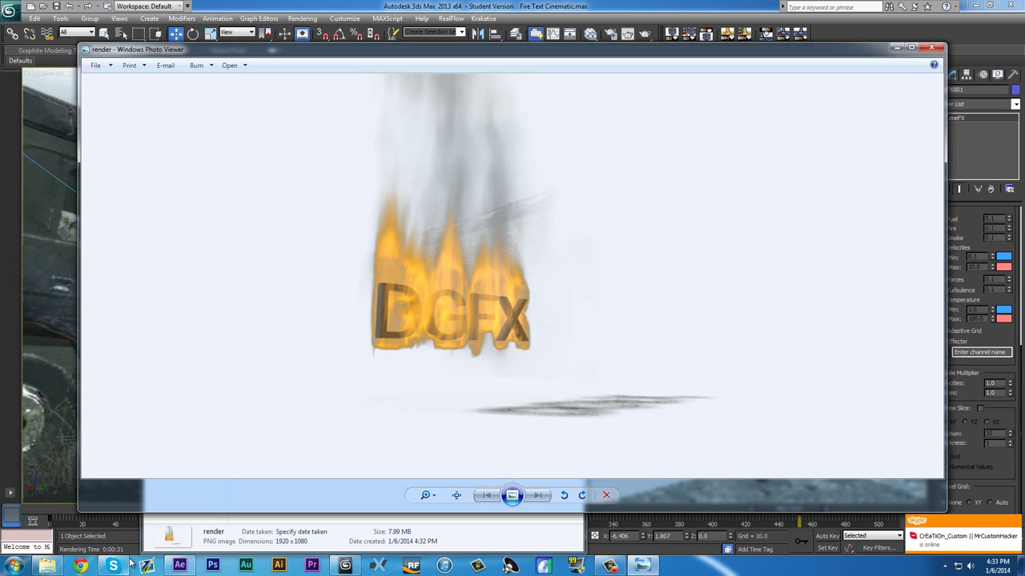
Import render.png from Explorer into the After Effects Project panel.
click(181, 566)
click(48, 567)
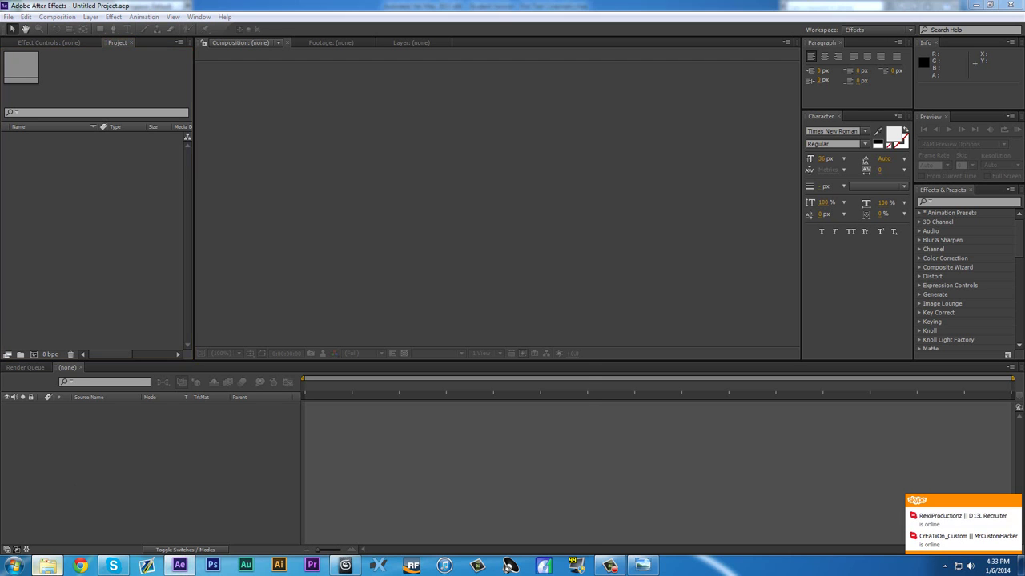
drag(256, 198, 87, 231)
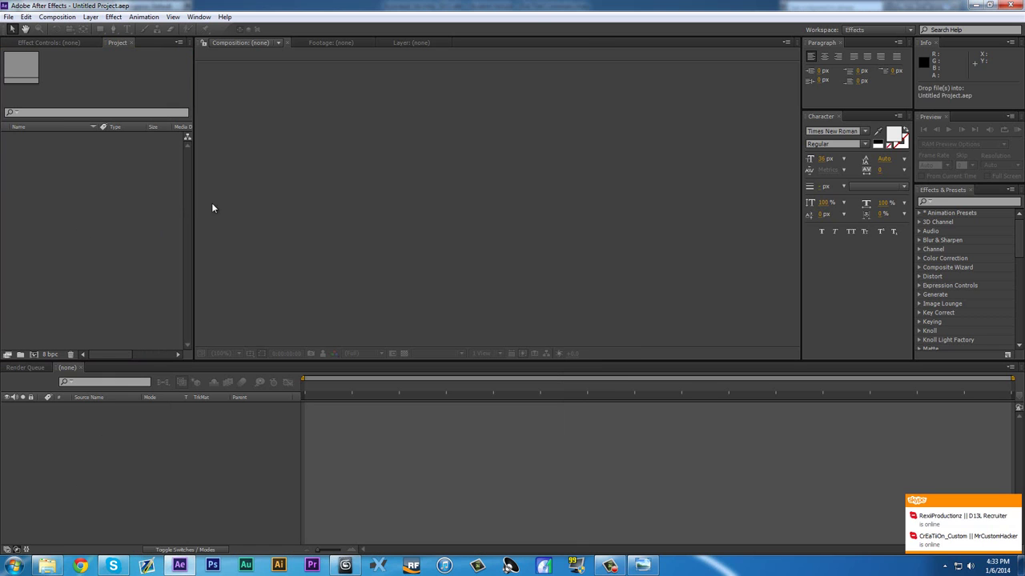
drag(102, 197, 103, 196)
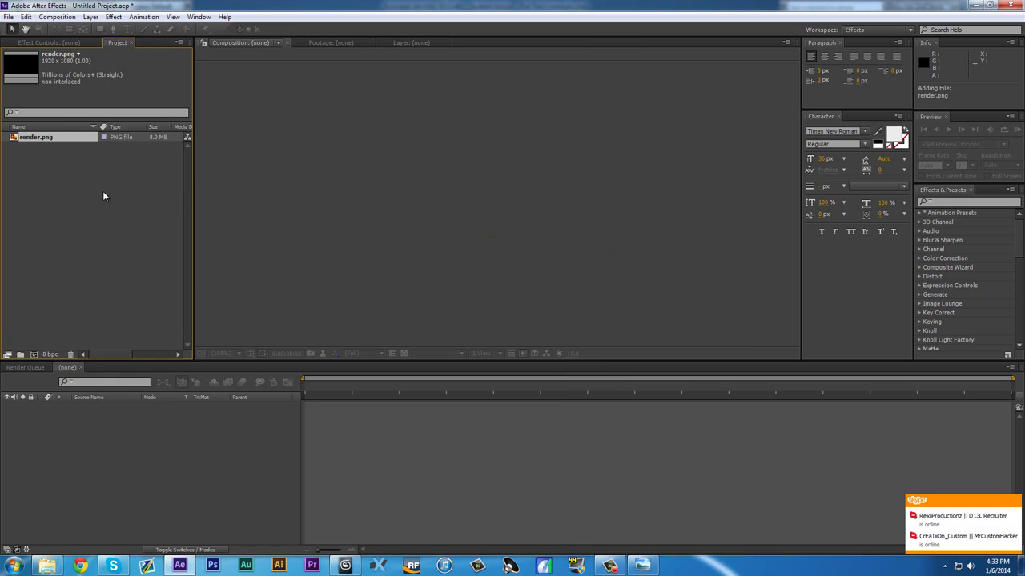
right_click(36, 138)
click(17, 196)
Import the Vacant jpeg_sequence frames as one sequence and make a composition from it.
double_click(43, 198)
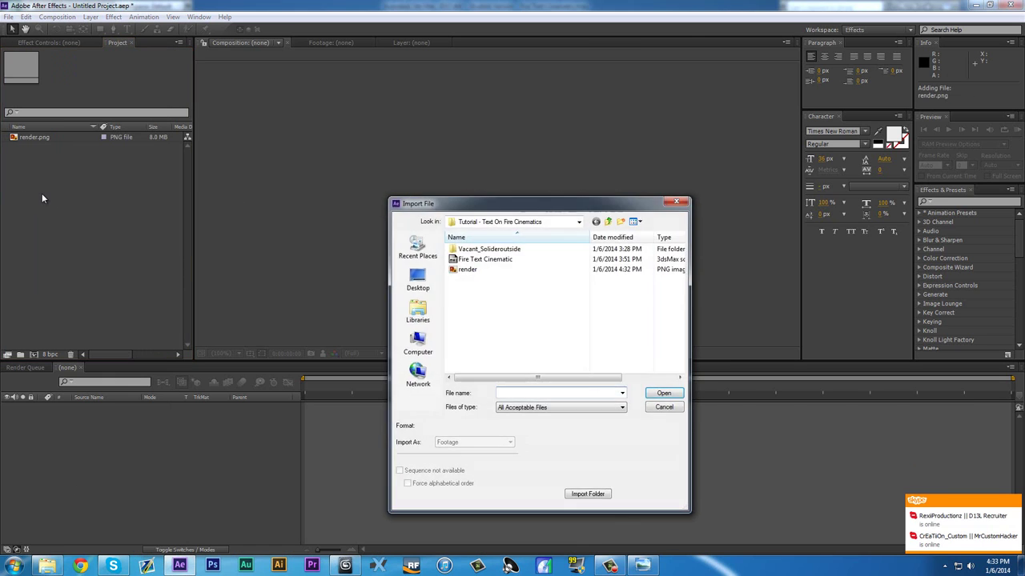
double_click(470, 250)
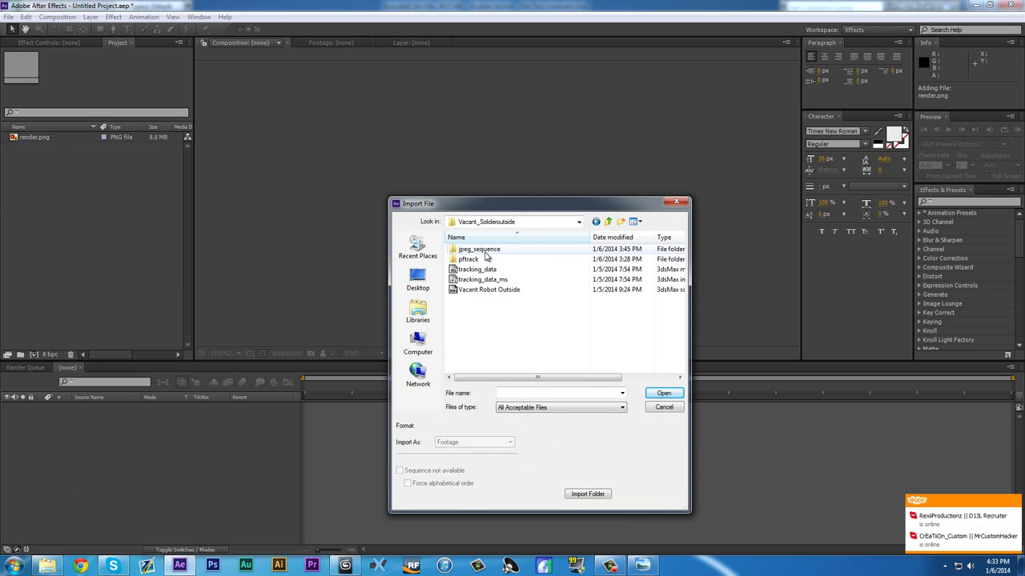
double_click(481, 249)
double_click(481, 256)
click(615, 302)
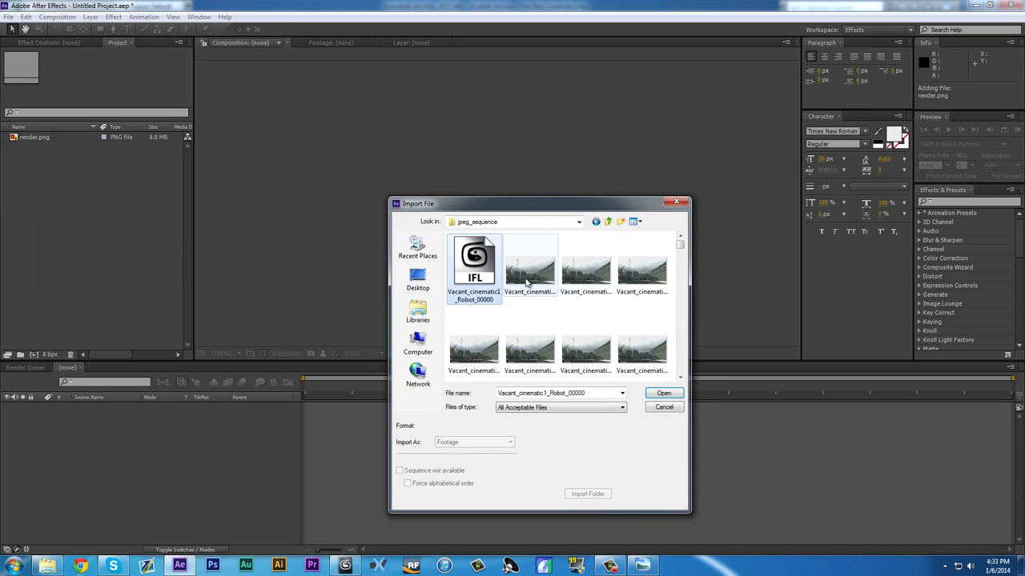
click(614, 302)
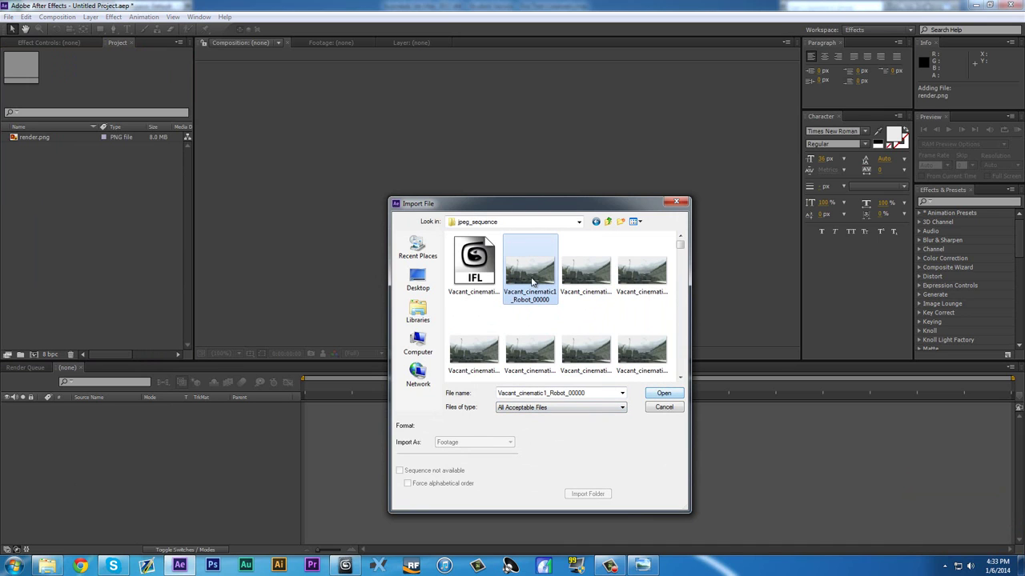
click(588, 293)
double_click(588, 293)
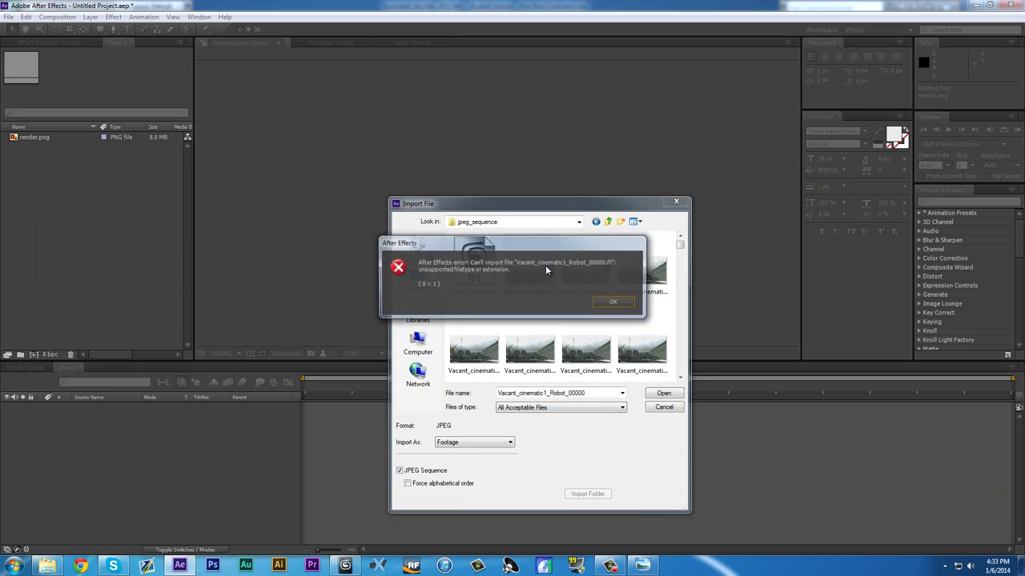
click(612, 303)
click(583, 271)
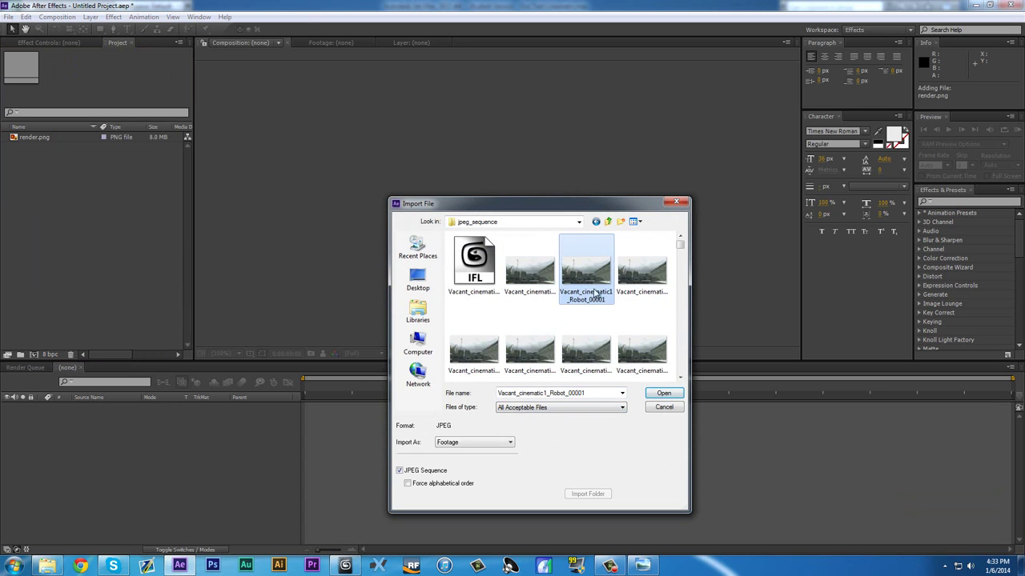
click(665, 395)
drag(49, 142, 88, 368)
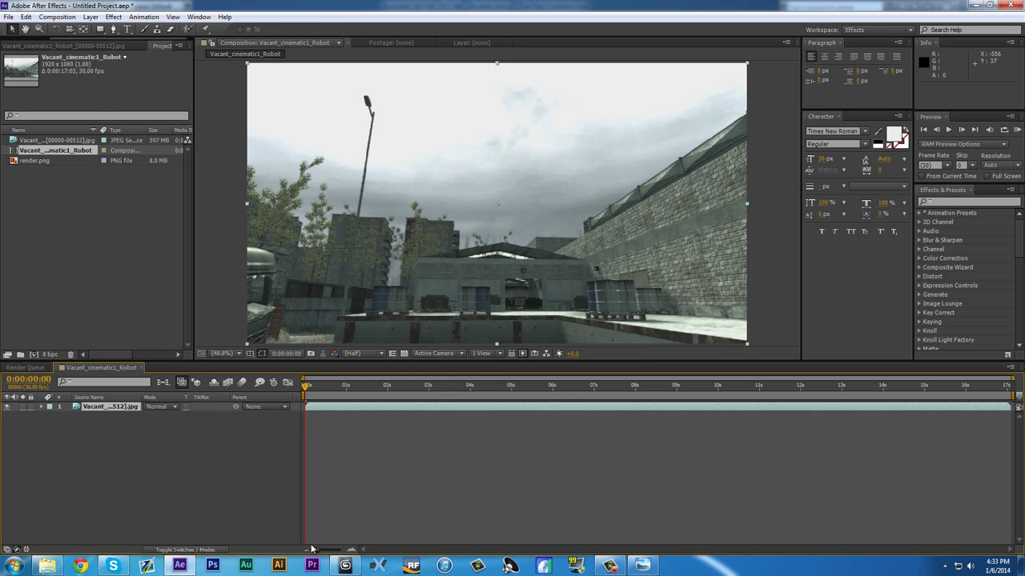
Display time in frames and jump to frame 452.
click(346, 566)
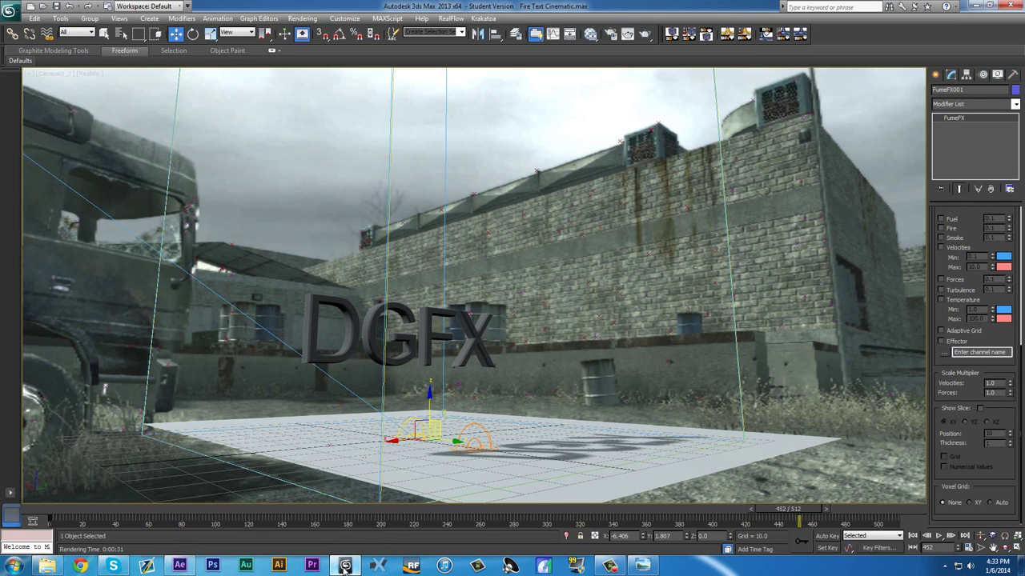
click(179, 566)
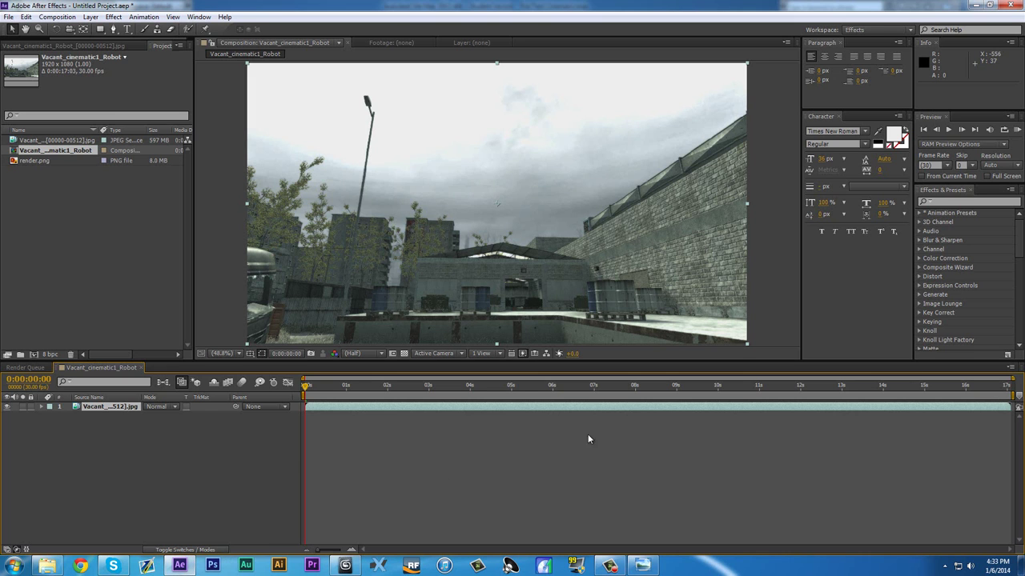
ctrl+click(37, 383)
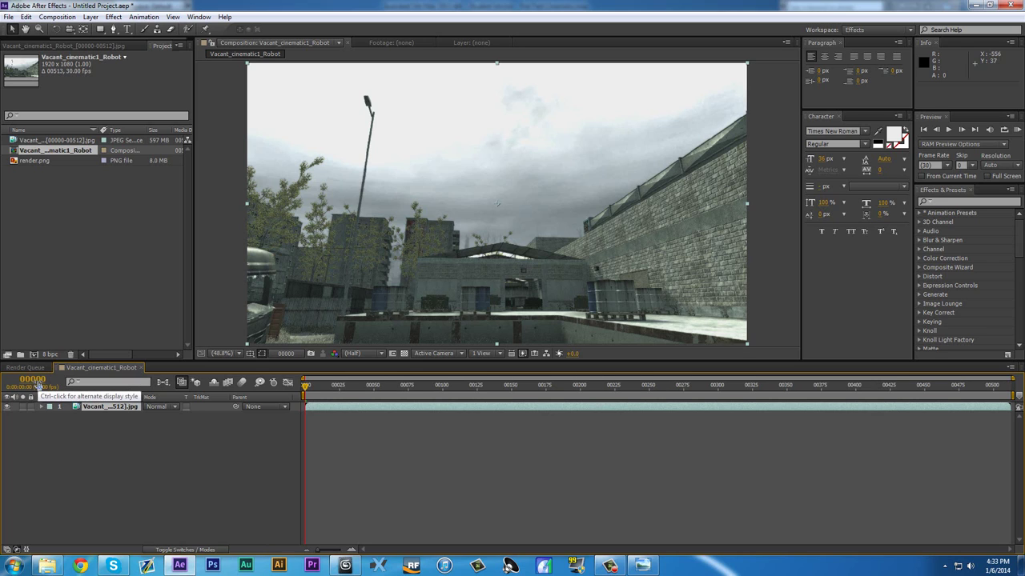
click(35, 380)
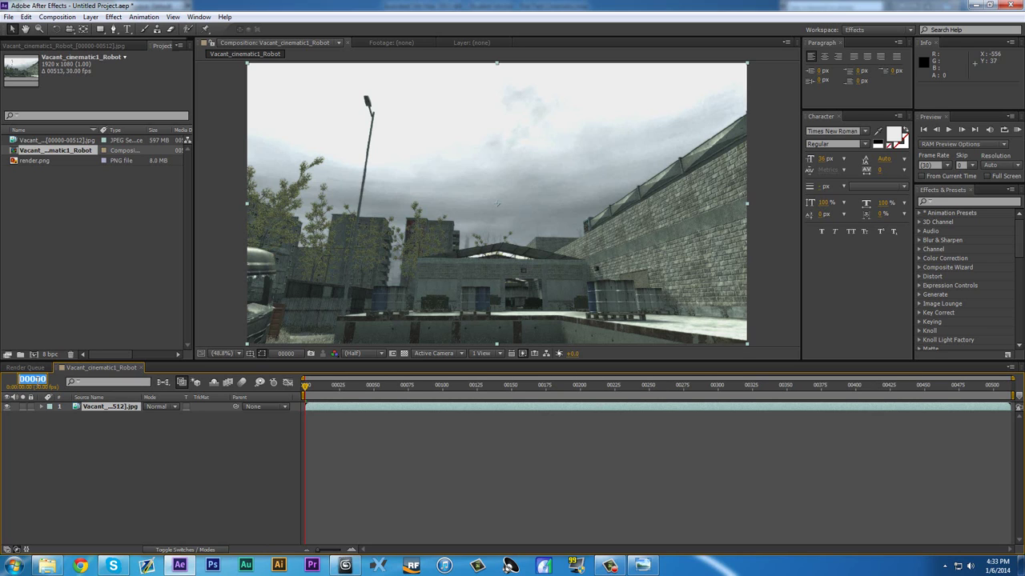
text(452)
key(Return)
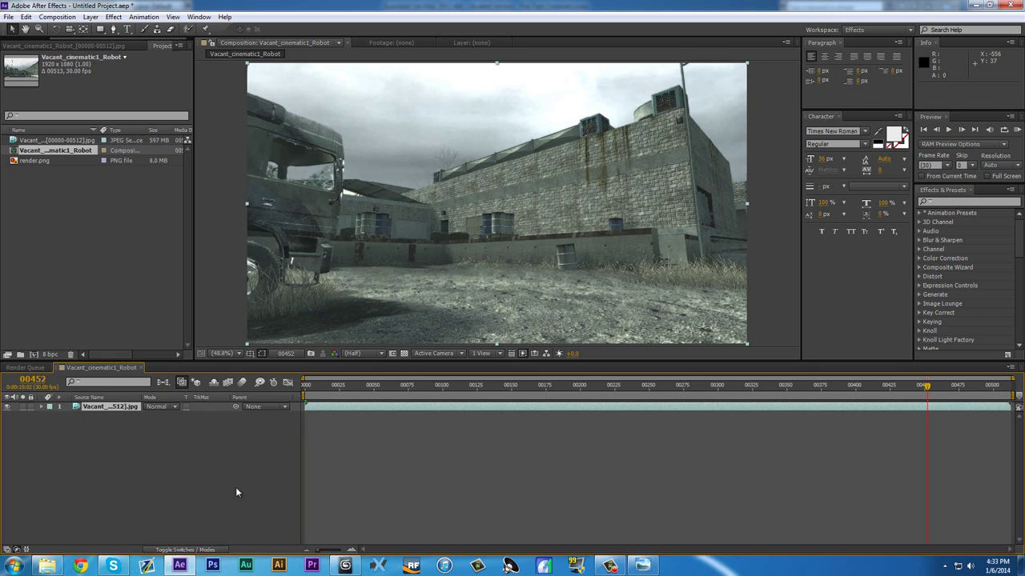
Freeze the JPEG background layer on frame 452 and place render.png above it.
right_click(93, 410)
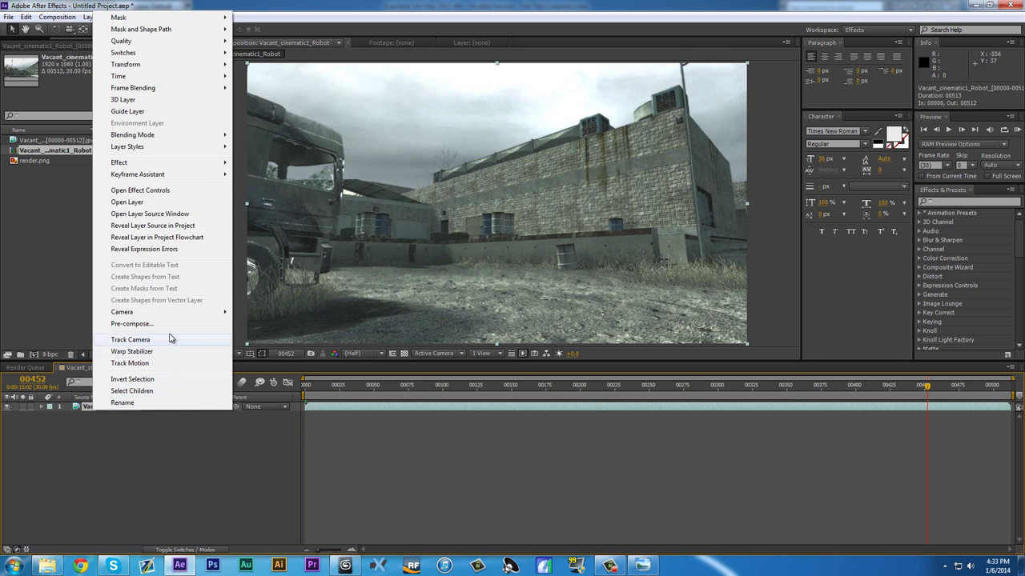
mouse_move(124, 76)
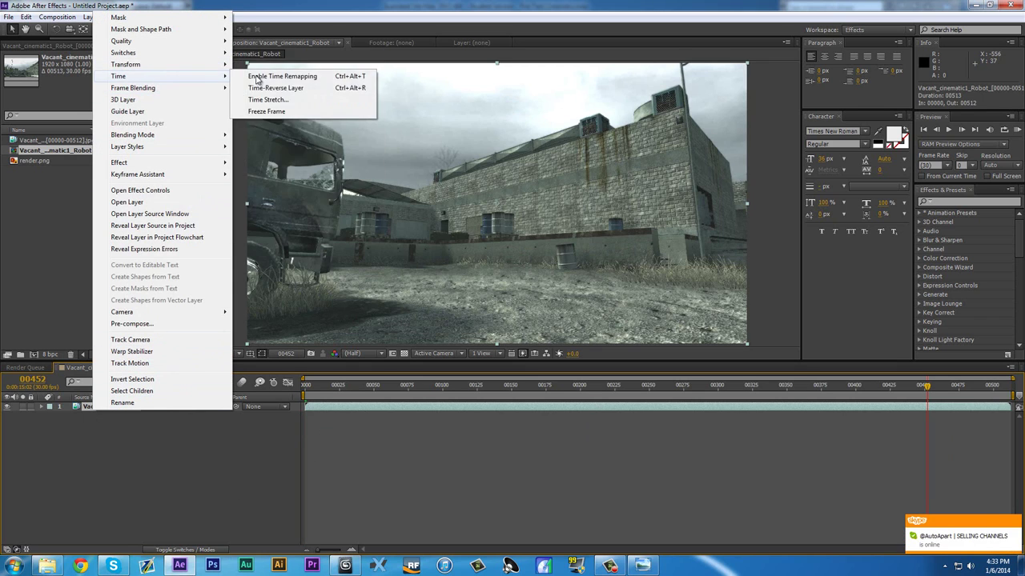
click(306, 112)
key(Home)
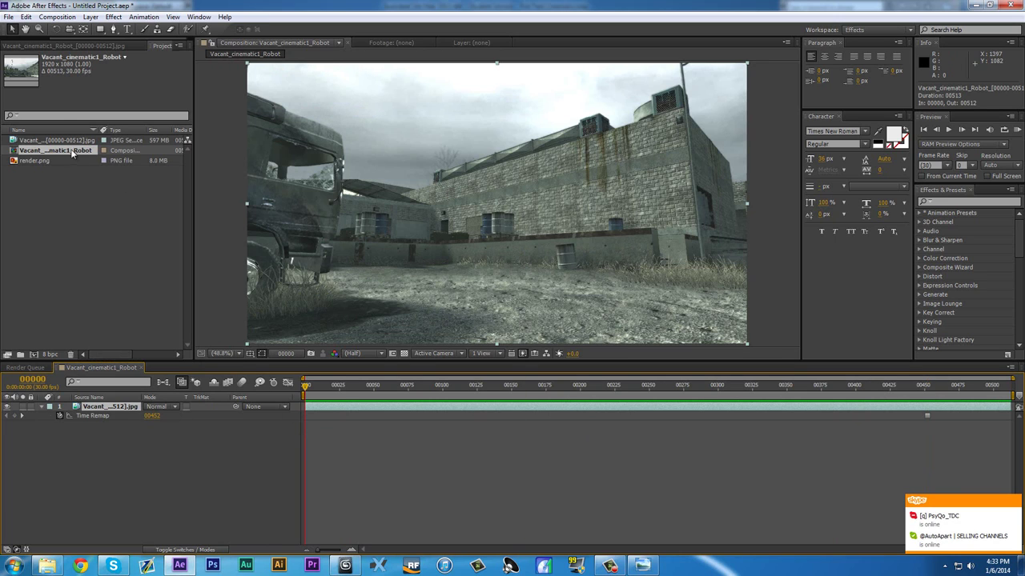
drag(36, 160, 168, 422)
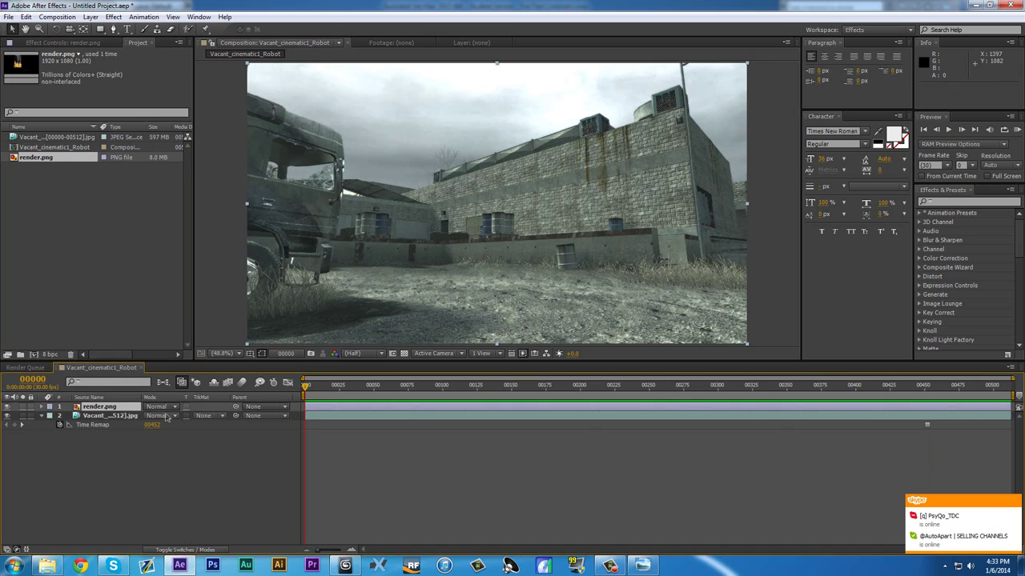
right_click(177, 472)
Create a black solid named 'WideScreen Bars' with a height of 720.
mouse_move(227, 357)
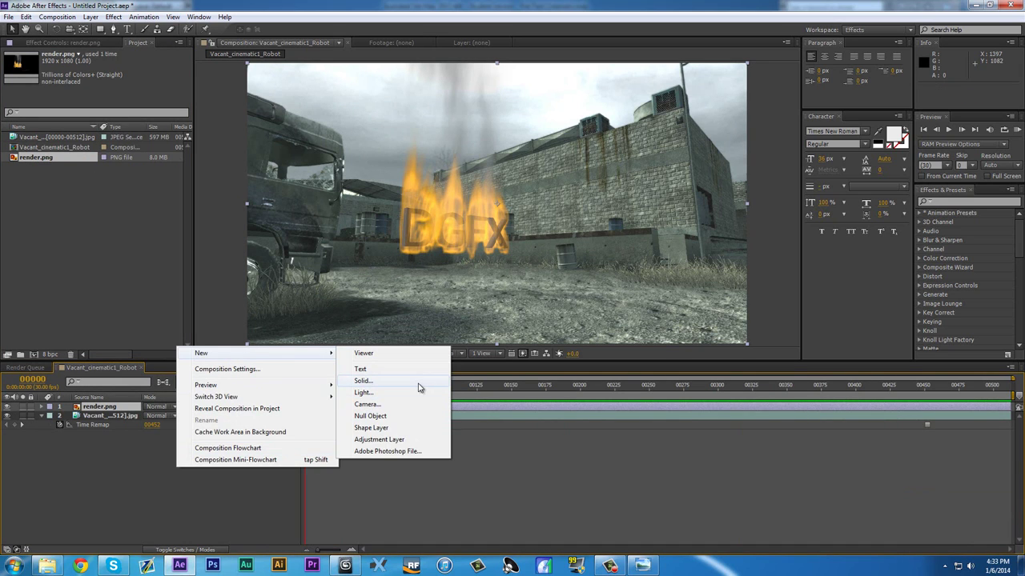
click(417, 383)
key(BackSpace)
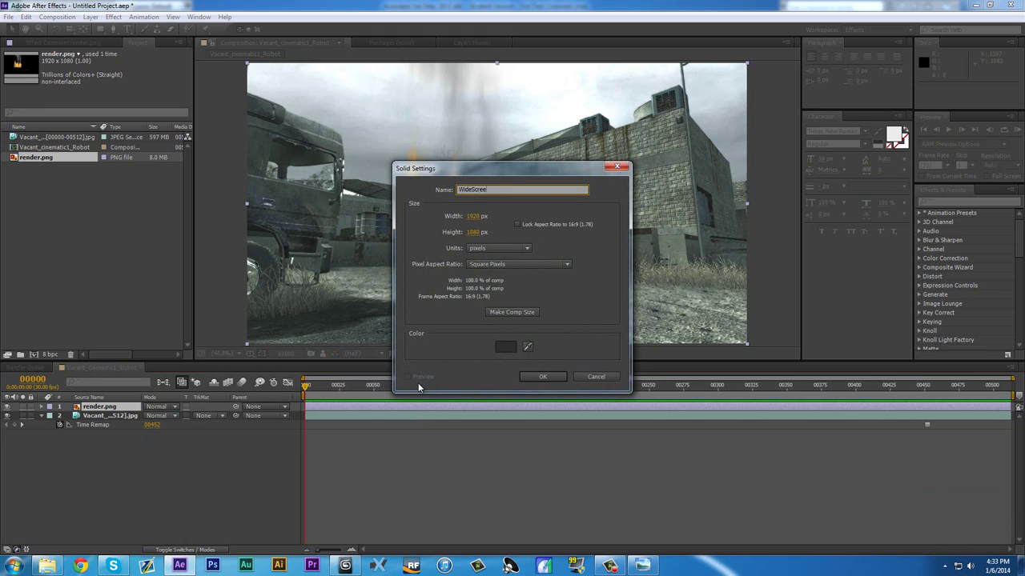
text(WideScreen Bars)
click(506, 344)
click(620, 209)
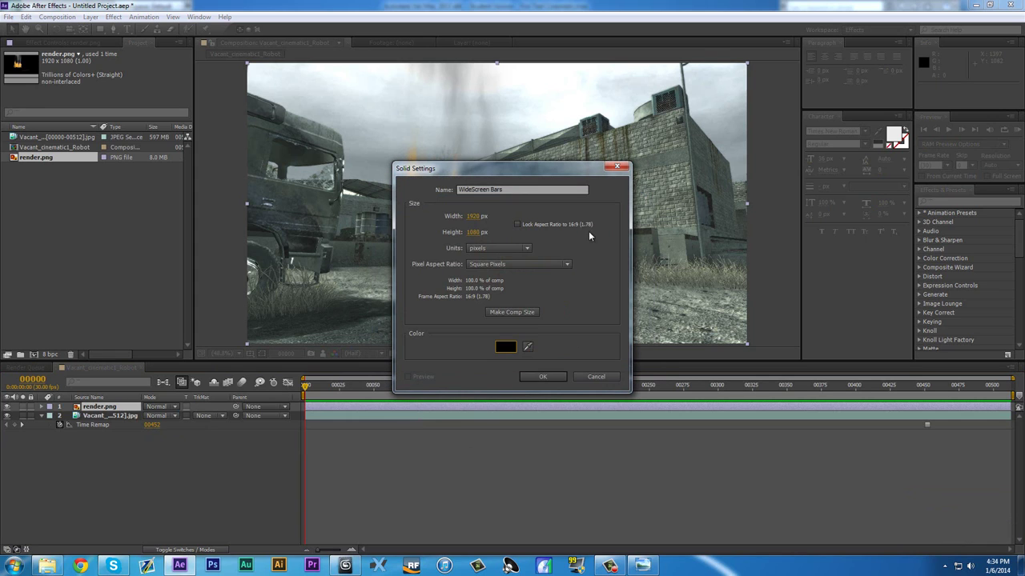
drag(486, 233, 472, 240)
click(475, 237)
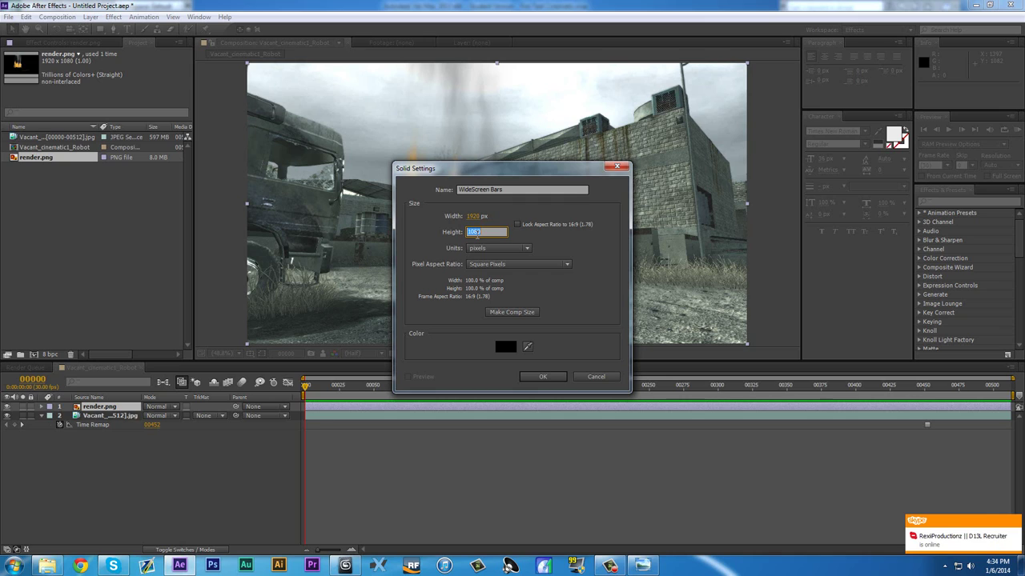
text(720)
key(Return)
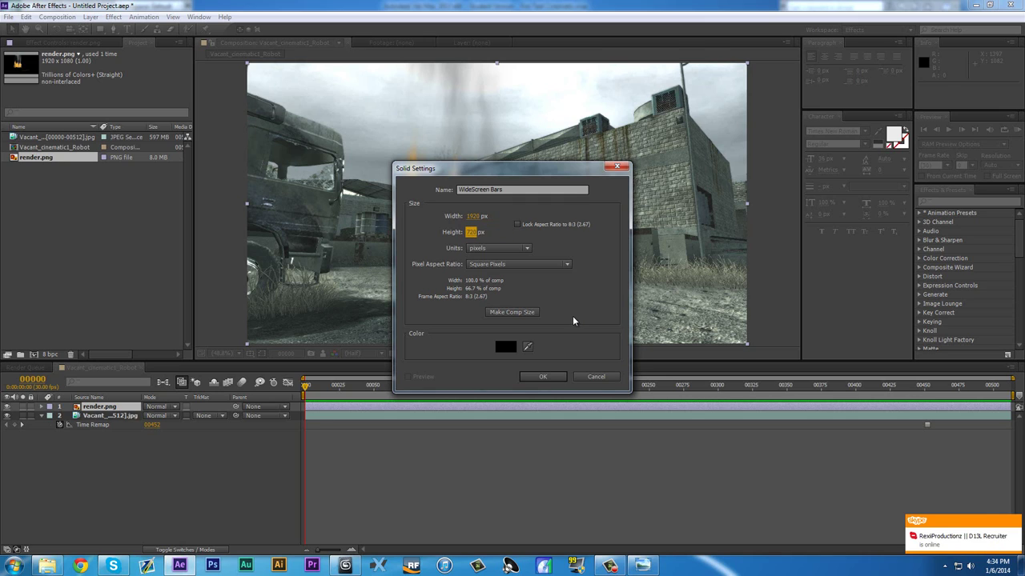
click(545, 377)
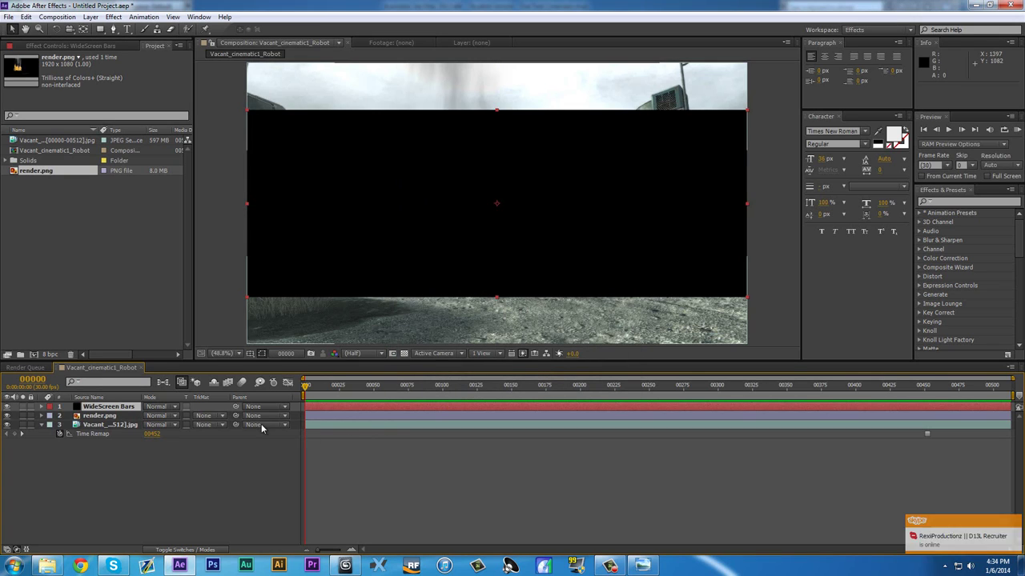
Add a mask to the bars solid and resize the solid to the full composition size.
right_click(117, 411)
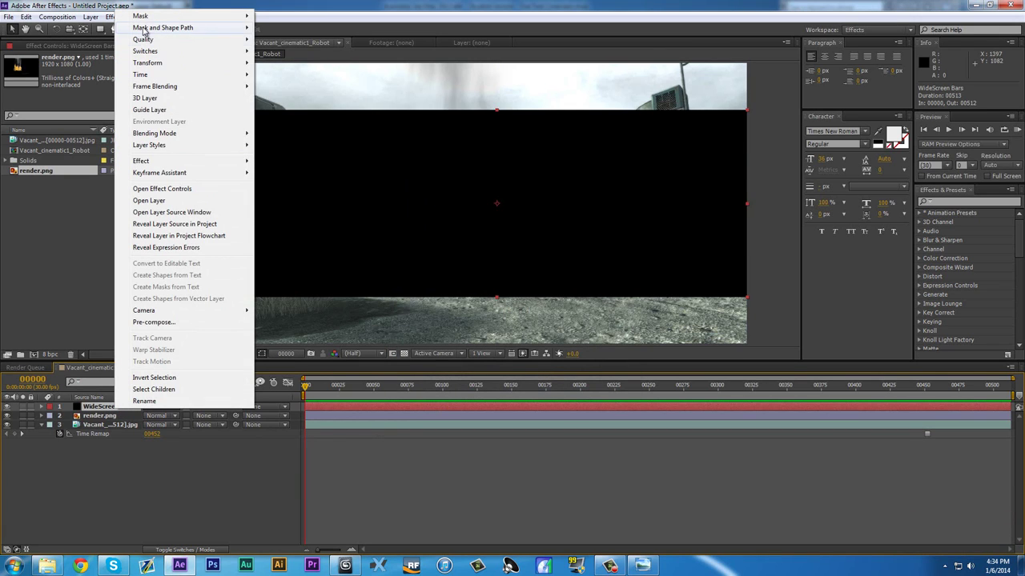
mouse_move(224, 16)
click(295, 16)
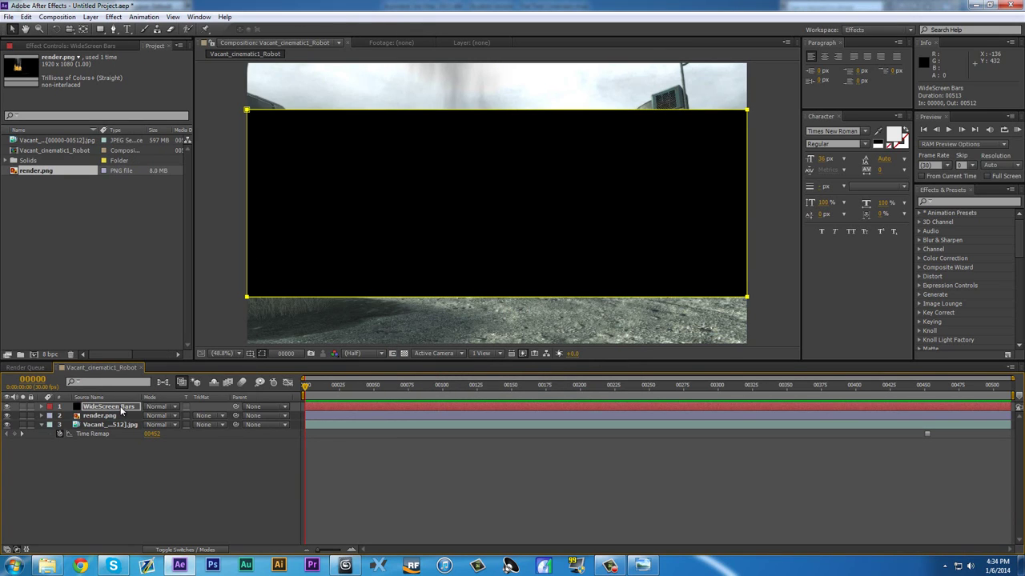
key(m)
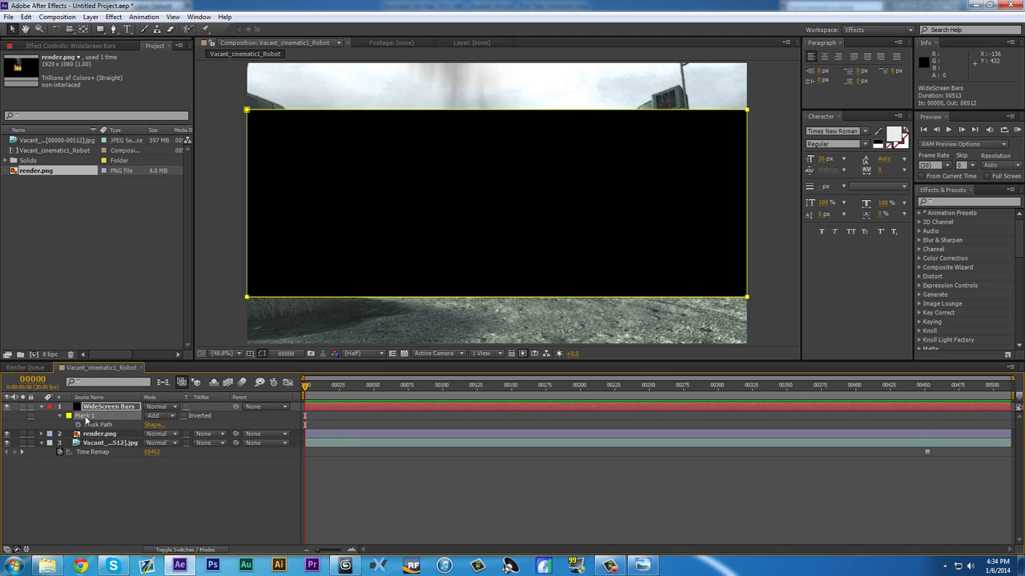
click(85, 417)
click(91, 17)
click(104, 38)
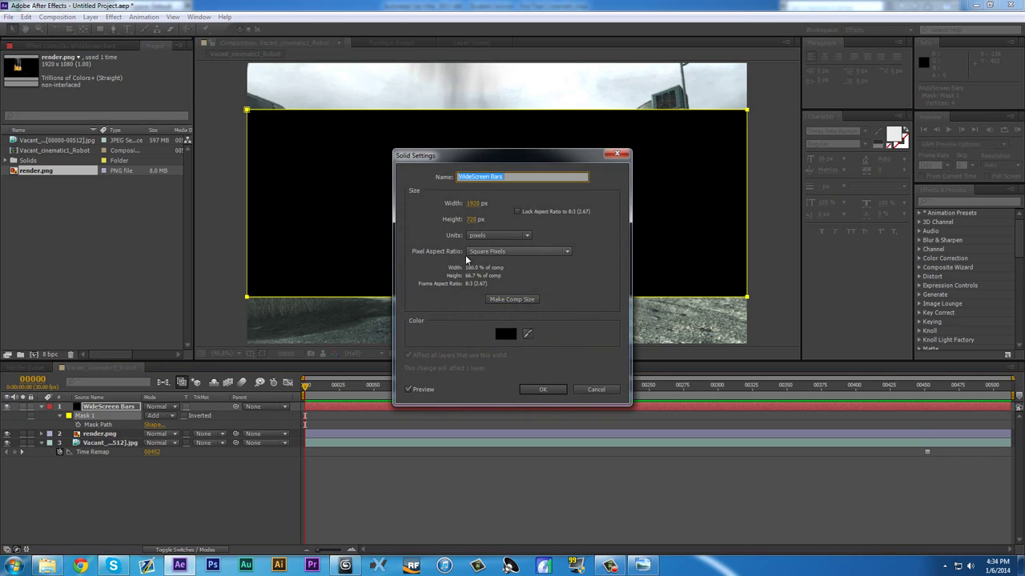
click(512, 299)
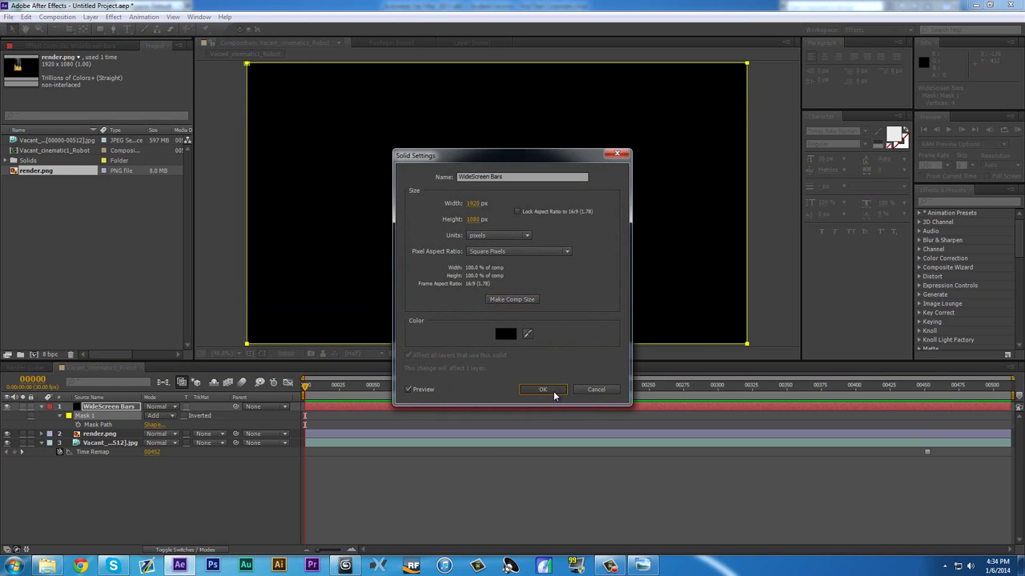
click(543, 389)
click(122, 407)
Draw a second rectangle mask, delete Mask 1, and invert Mask 2 for top and bottom bars.
key(ctrl+d)
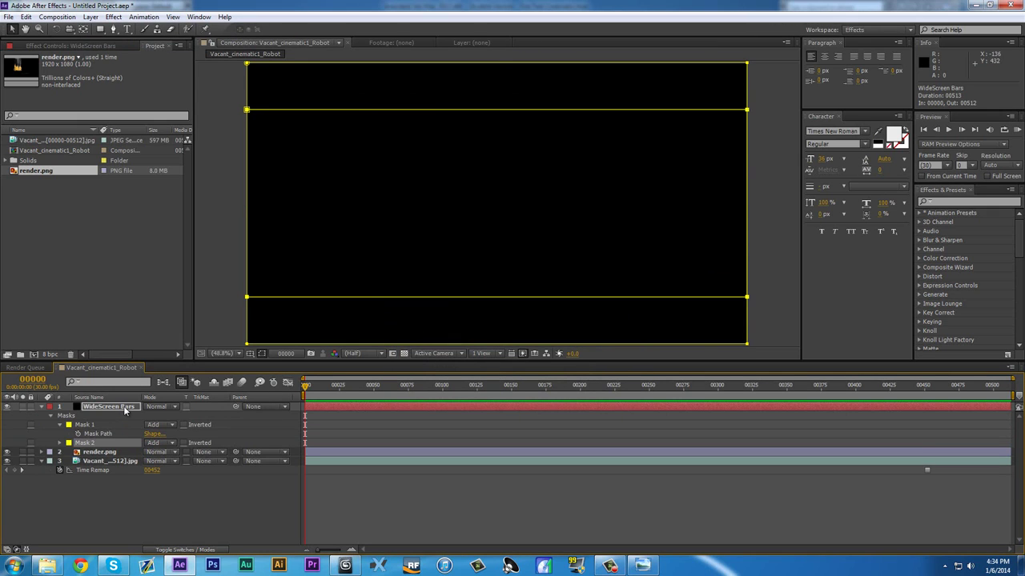
click(86, 426)
key(Delete)
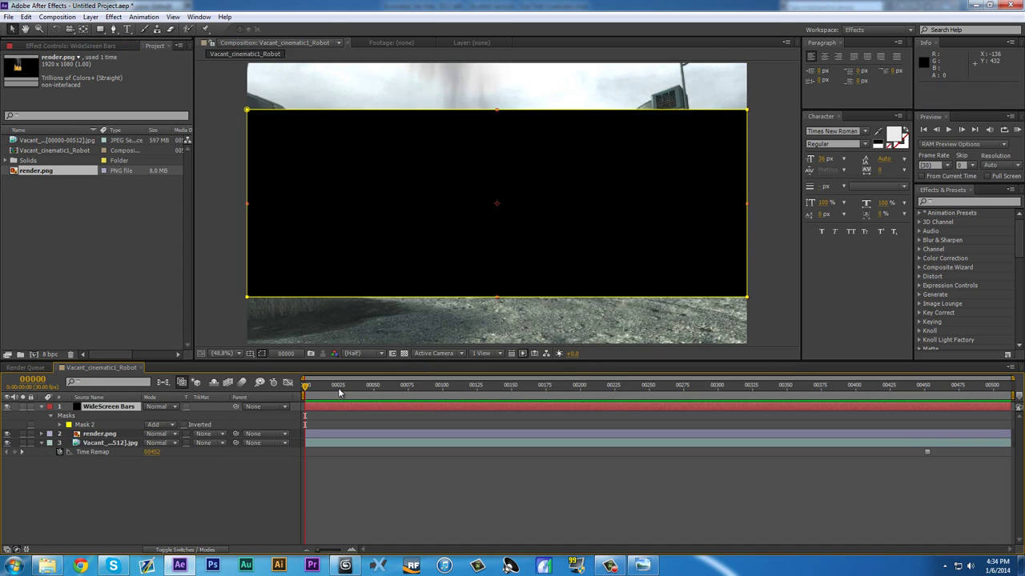
key(m)
click(184, 416)
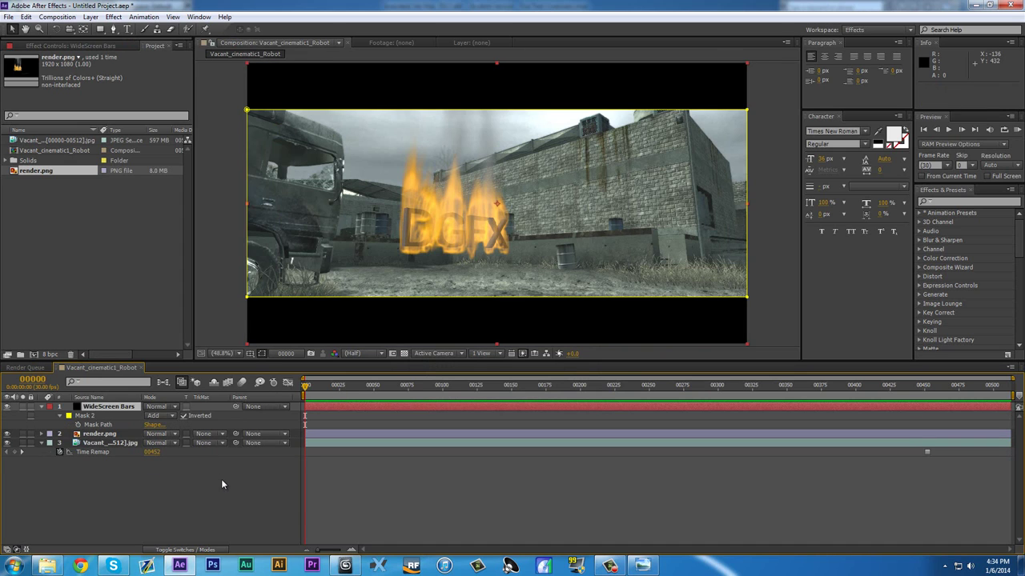
key(Home)
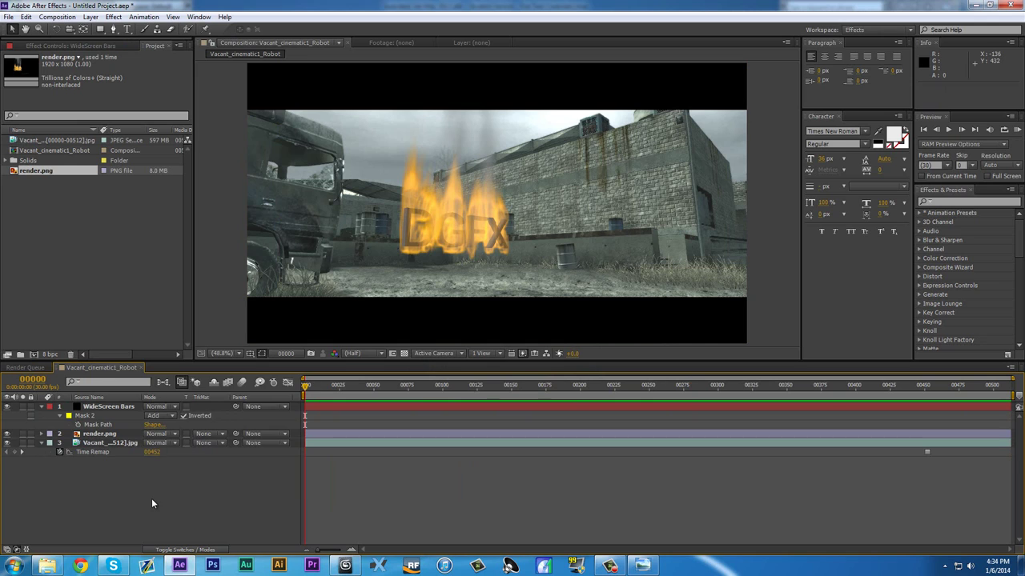
right_click(152, 501)
Create a 'Color Correction' solid and make it an adjustment layer.
mouse_move(185, 391)
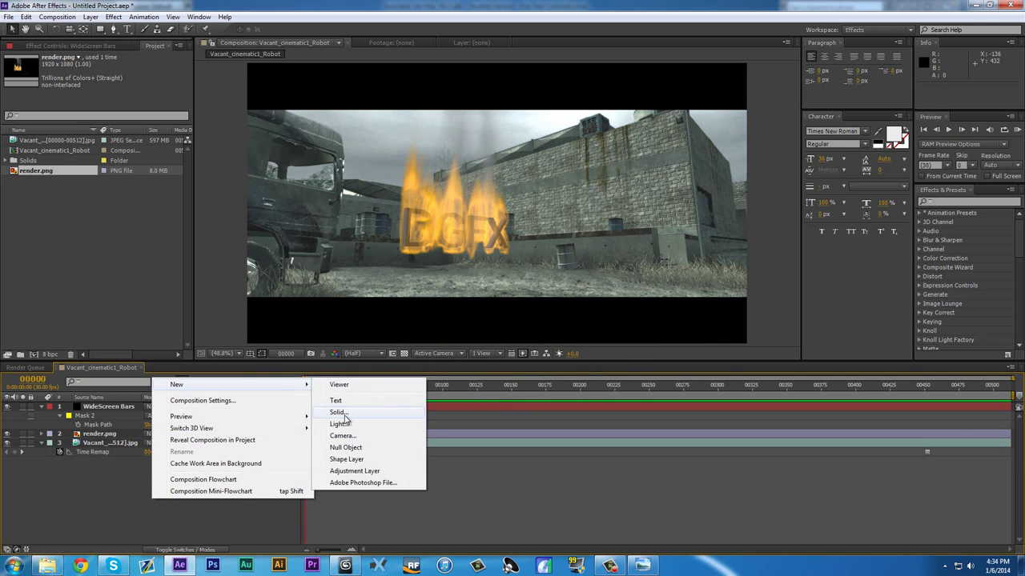
click(339, 413)
key(BackSpace)
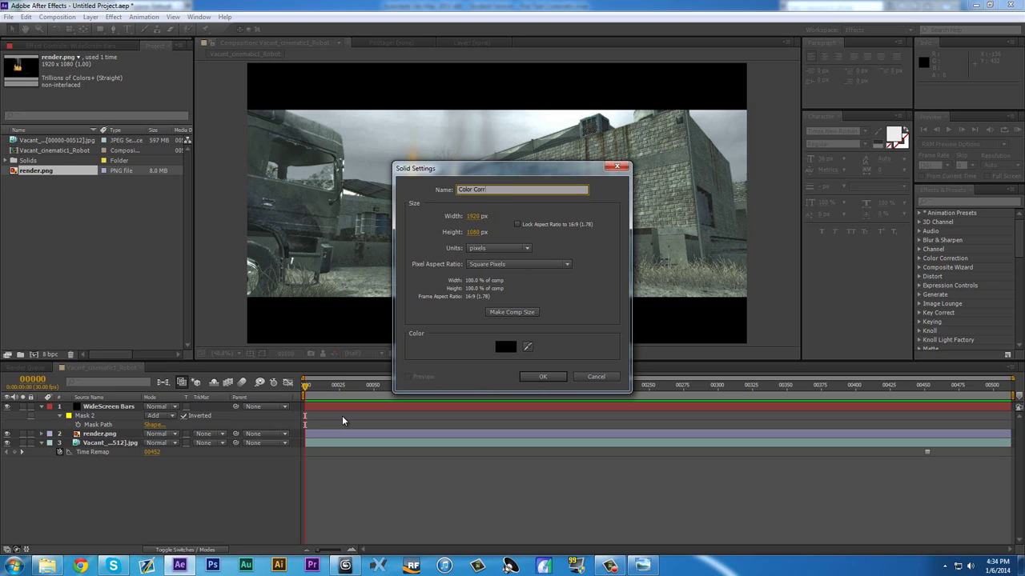
text(on)
key(Return)
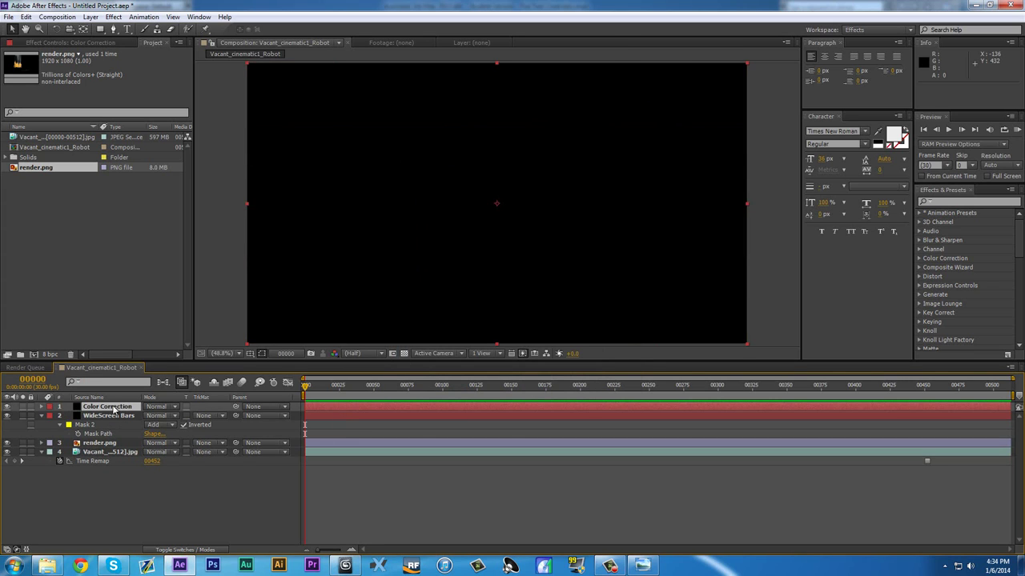
click(43, 407)
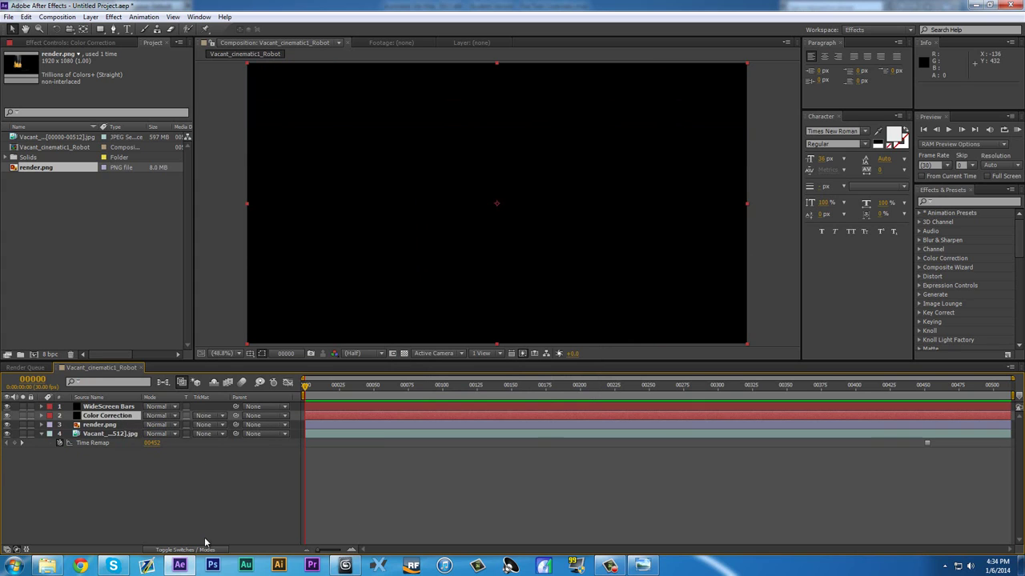
click(210, 550)
click(194, 415)
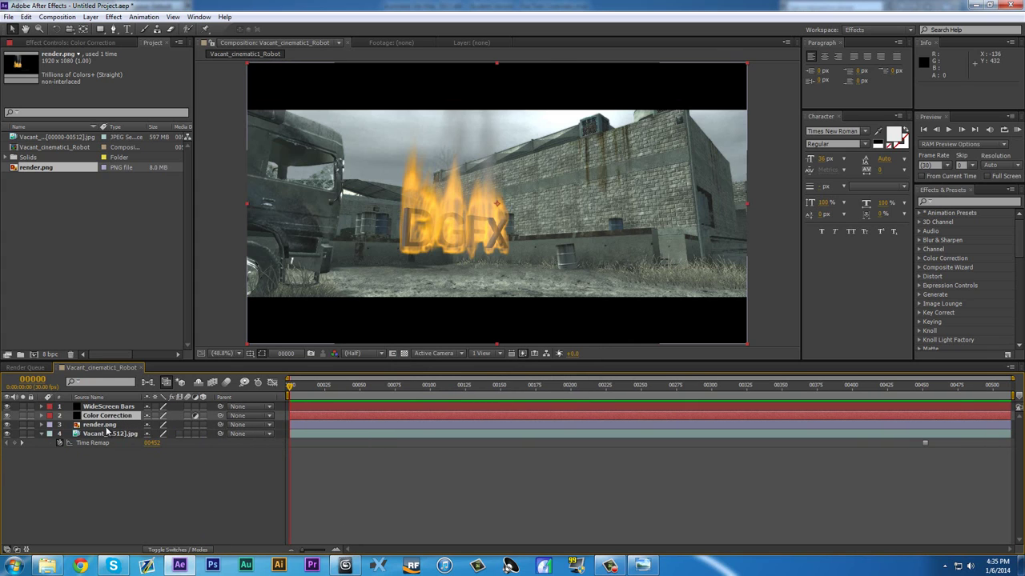
click(44, 441)
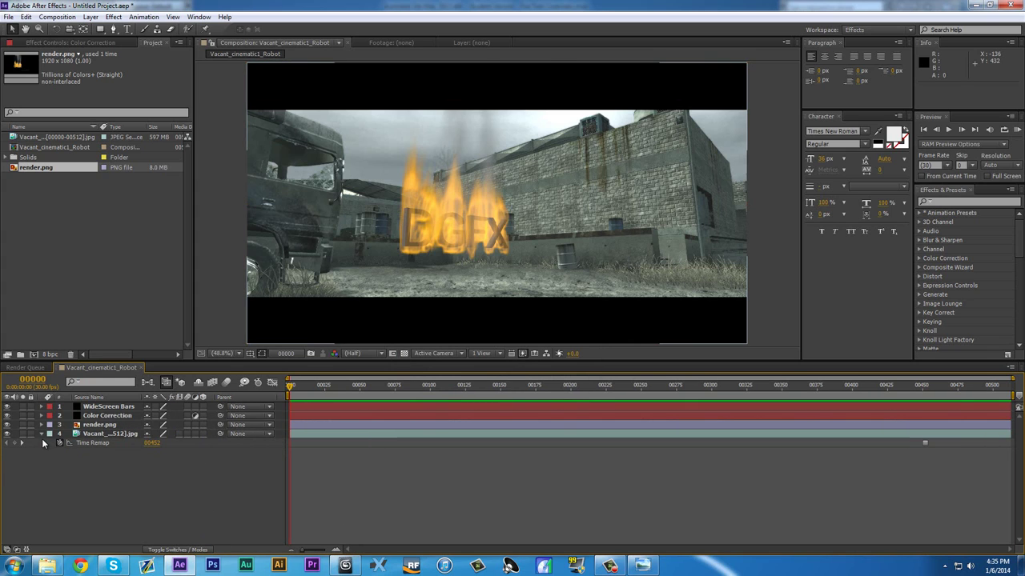
Try Levels on the render.png layer, adjusting white and output black, then delete it.
click(99, 425)
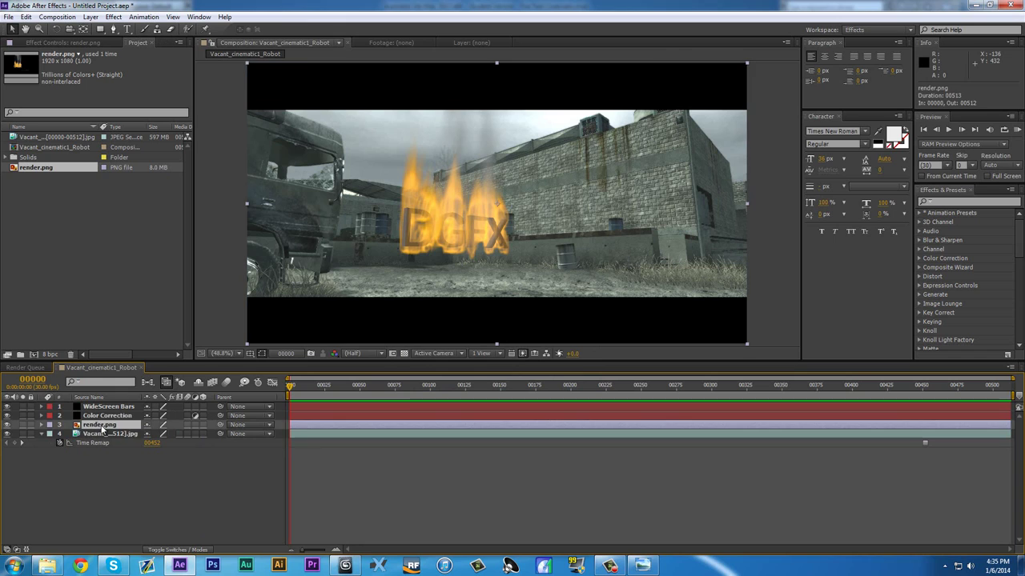
click(963, 202)
text(levels)
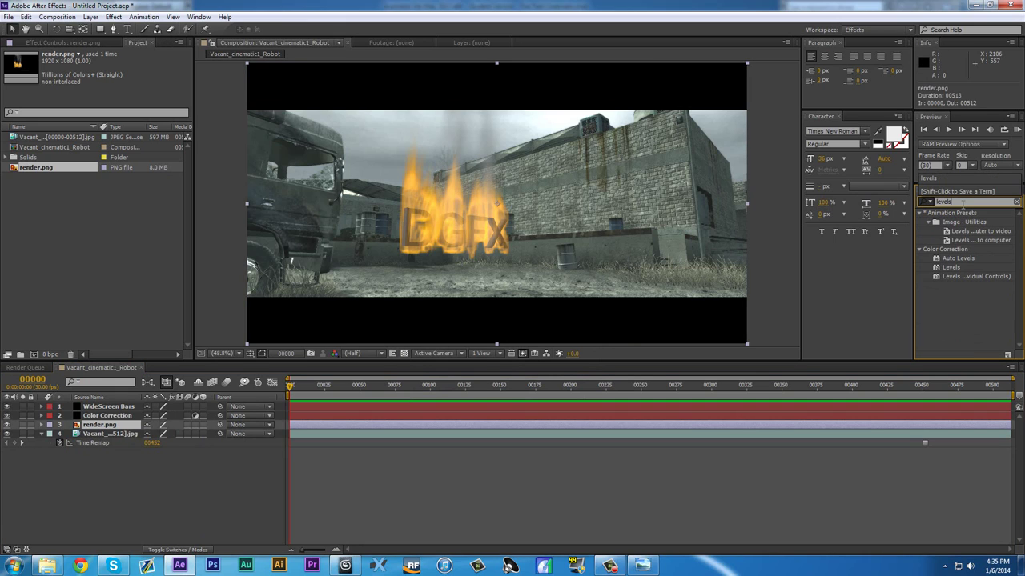
drag(948, 267, 99, 425)
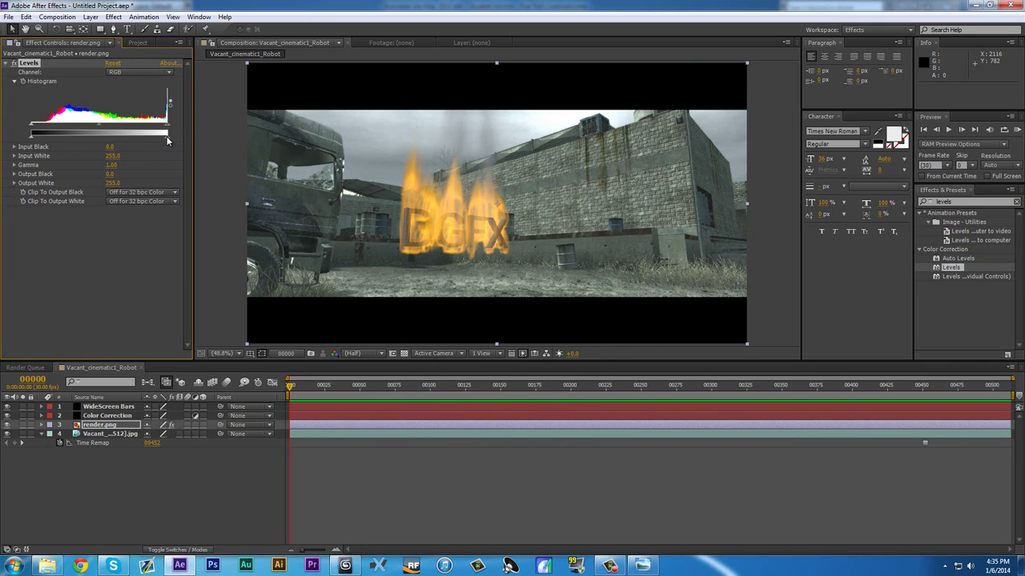
drag(166, 136, 127, 137)
key(ctrl+z)
drag(30, 136, 175, 131)
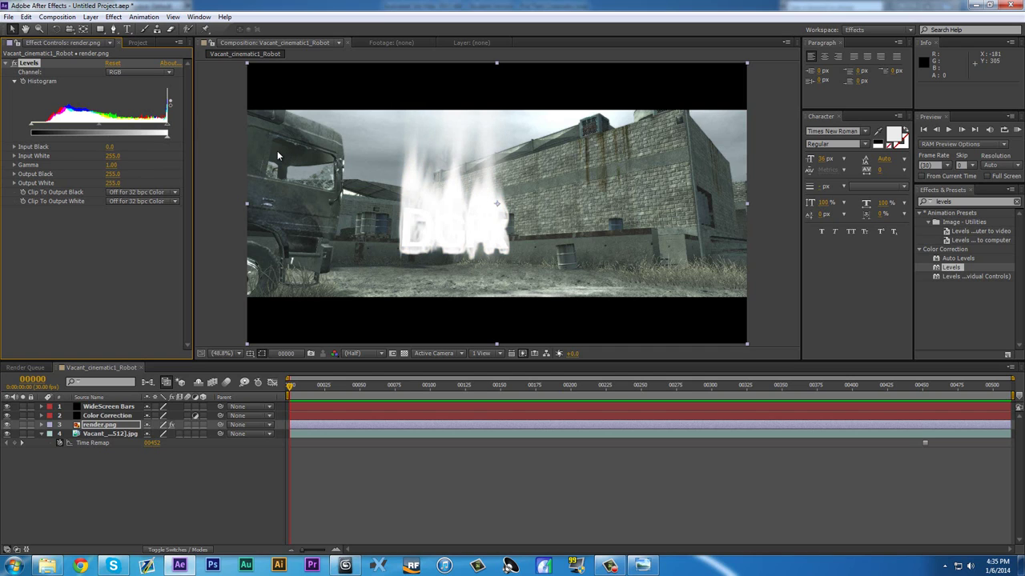
drag(277, 151, 23, 134)
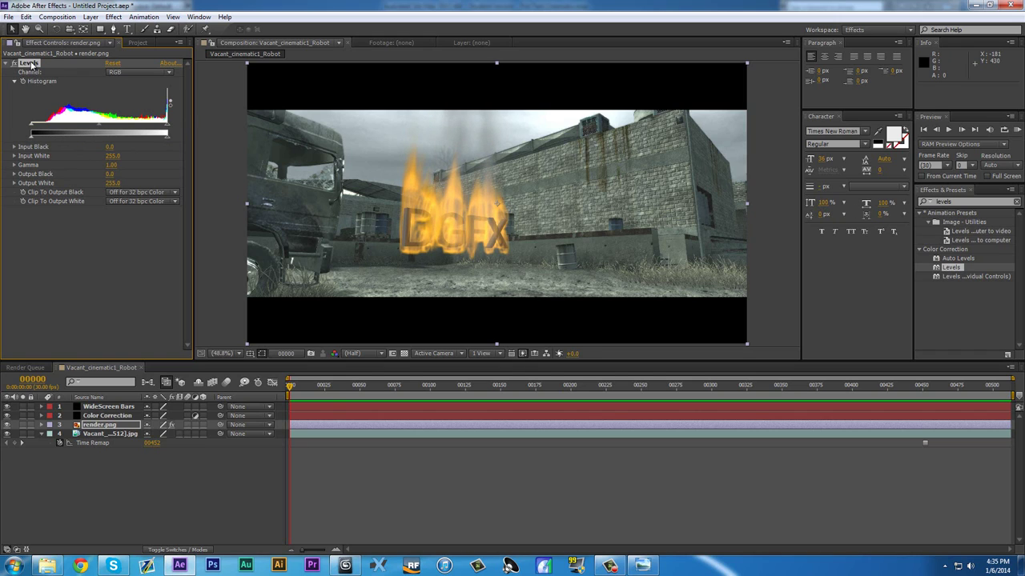
key(Delete)
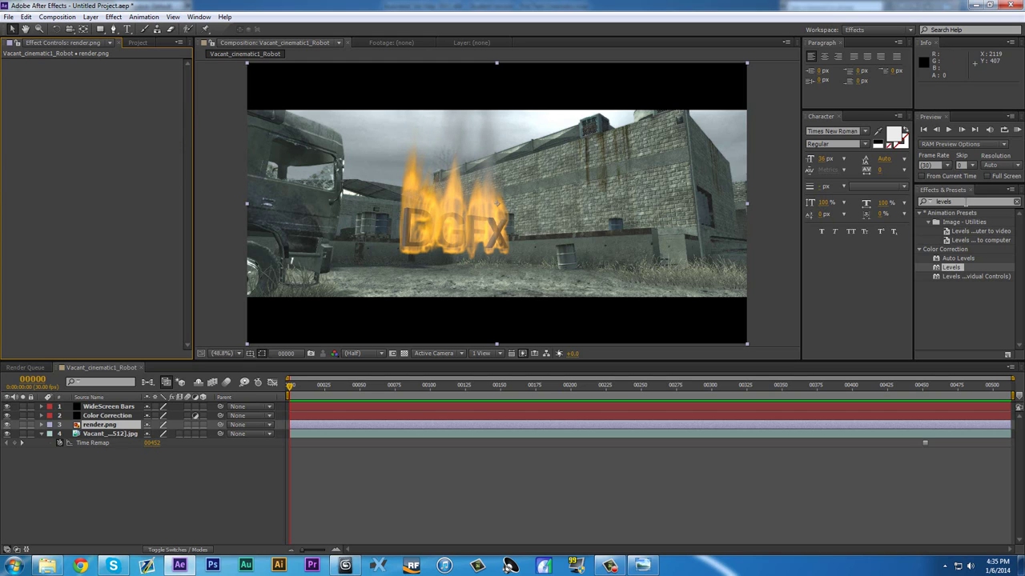
Apply Brightness & Contrast to render.png with Contrast 10 and Brightness -10.
double_click(965, 203)
text(brightnes)
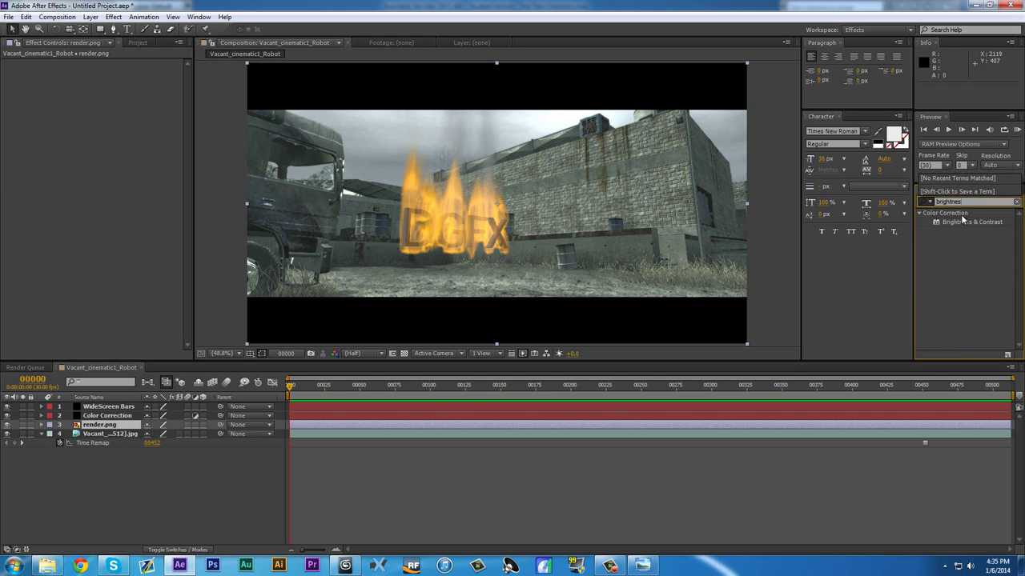
drag(964, 222, 120, 95)
click(109, 82)
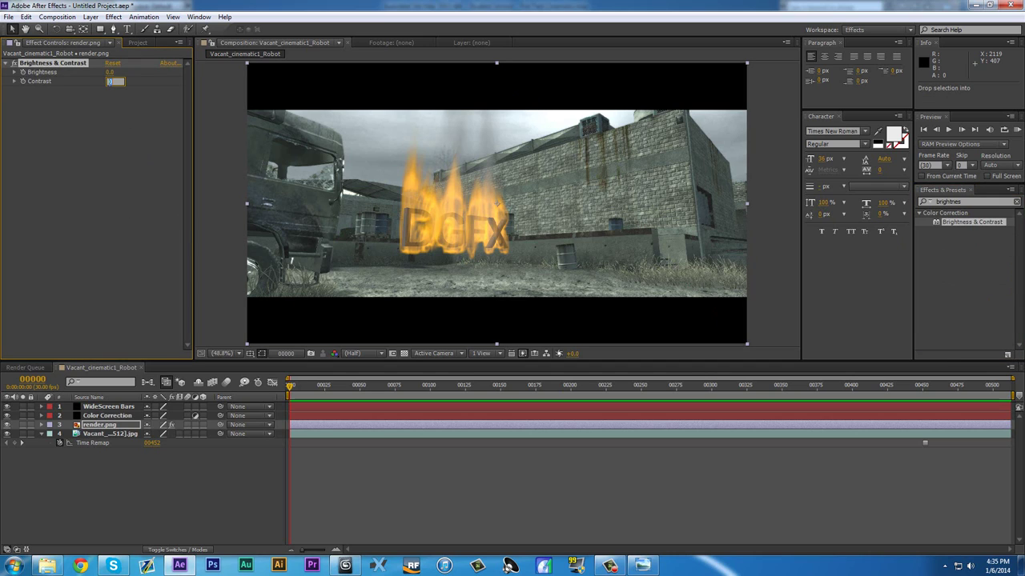
text(10)
key(Return)
key(apostrophe)
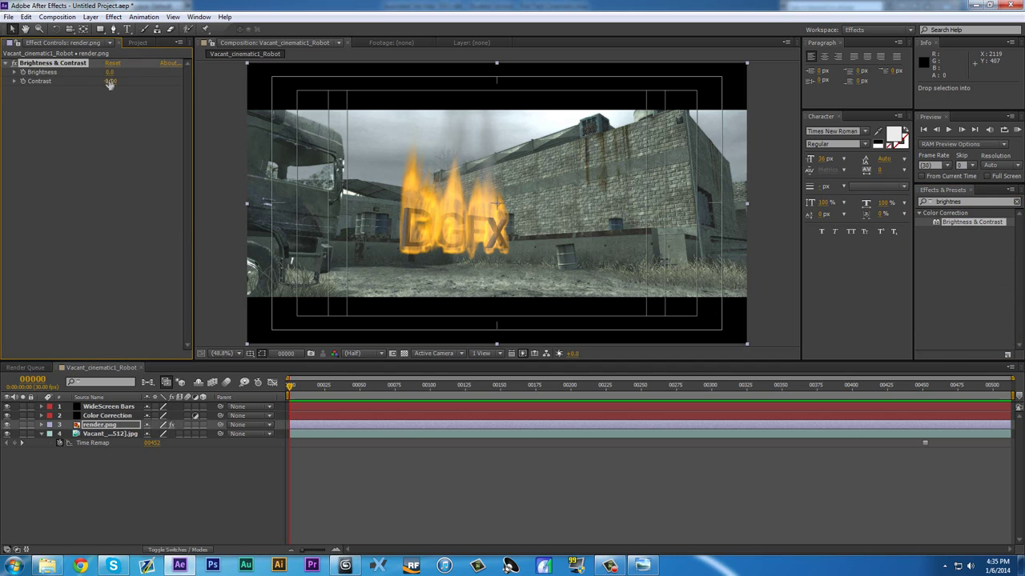
click(109, 73)
text(10)
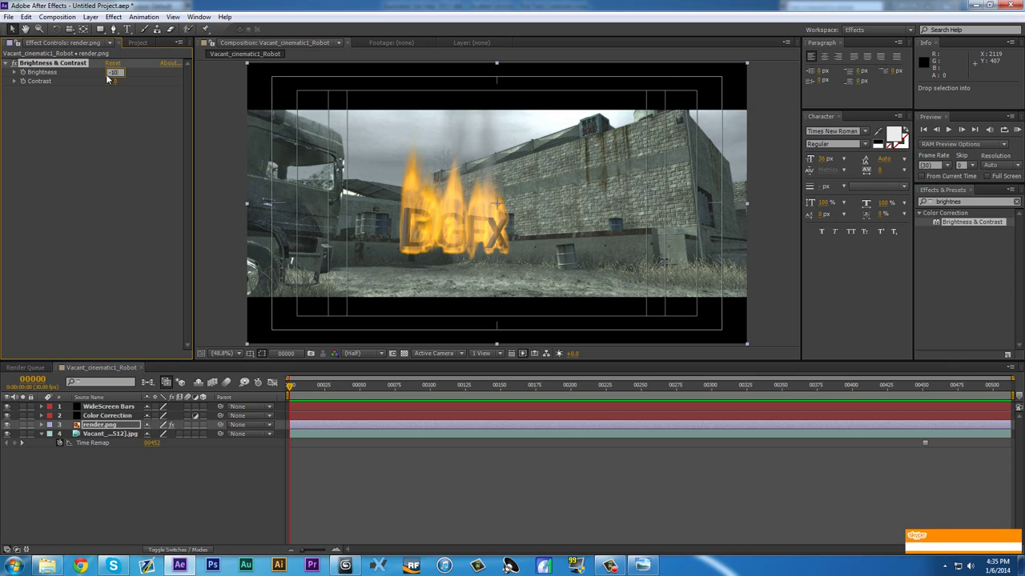
key(Return)
key(apostrophe)
Toggle Brightness & Contrast off and on twice to compare the fire before and after.
click(15, 63)
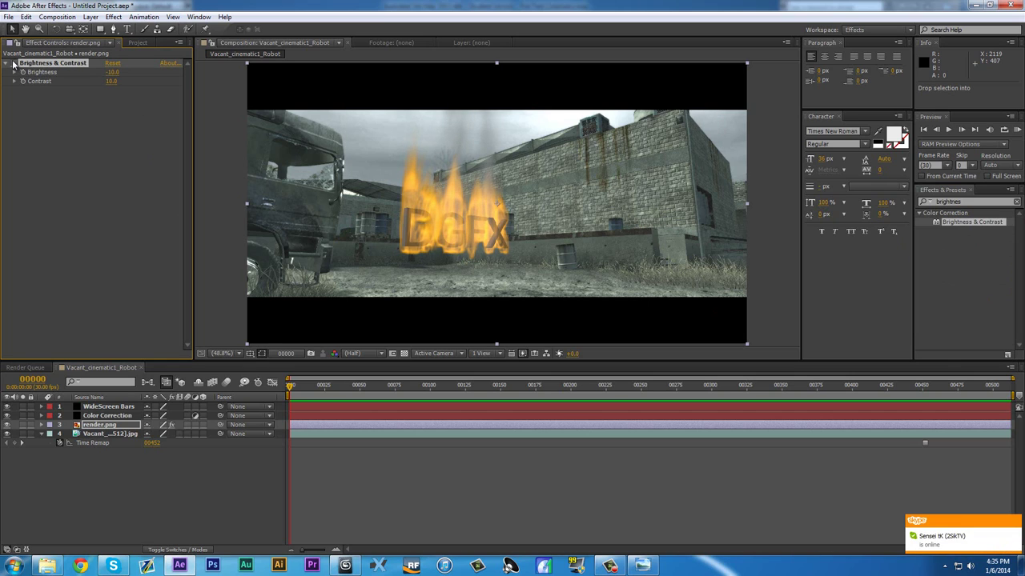
click(14, 64)
click(14, 64)
click(15, 63)
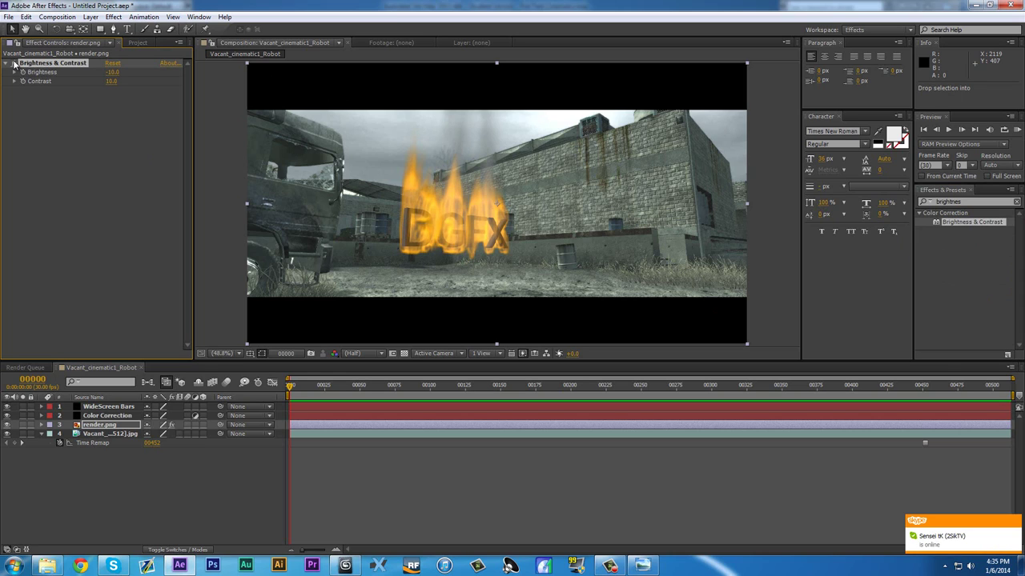
Add Curves to render.png, raise the Red channel curve, and collapse both effects.
click(970, 201)
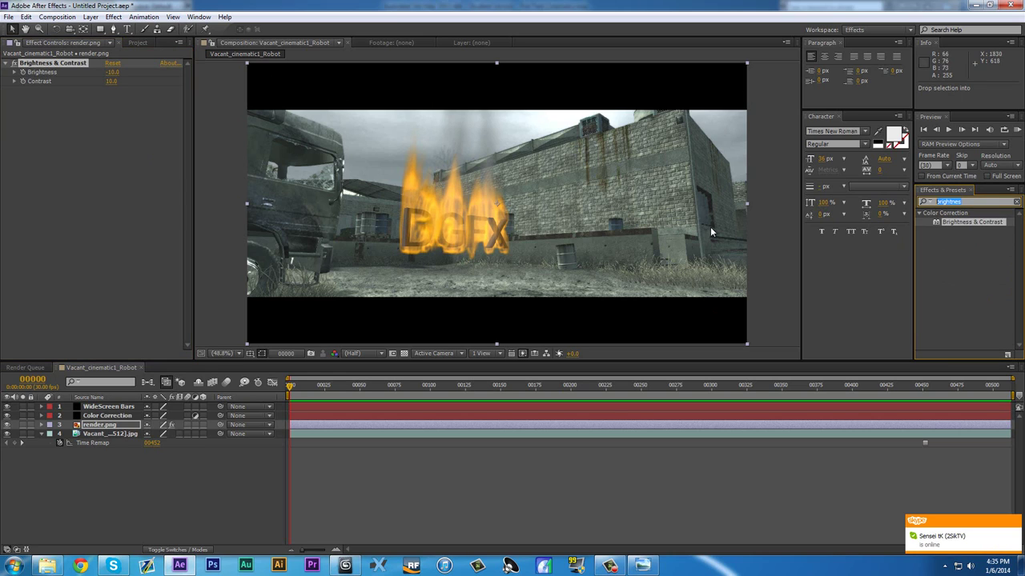
key(BackSpace)
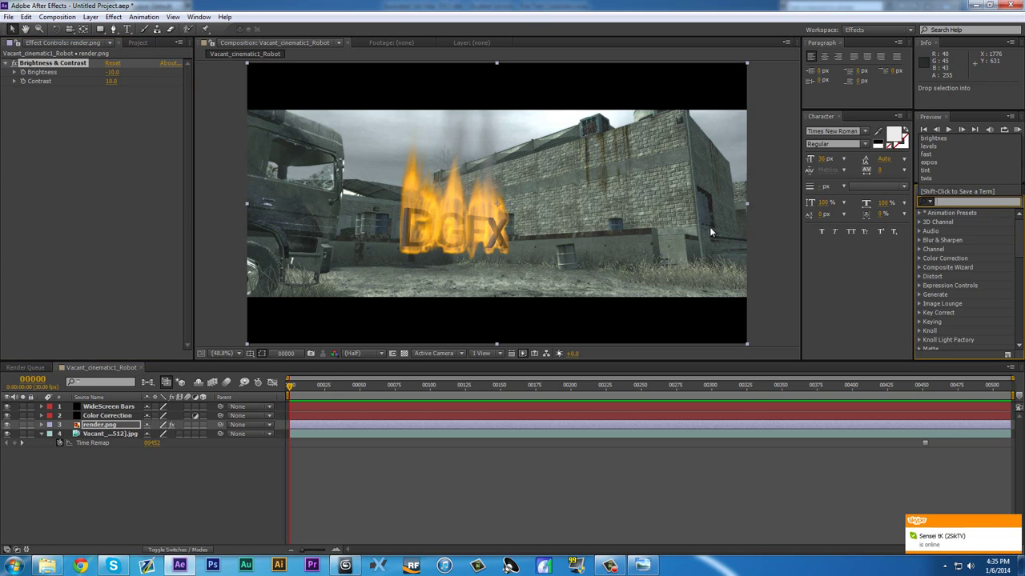
text(curves)
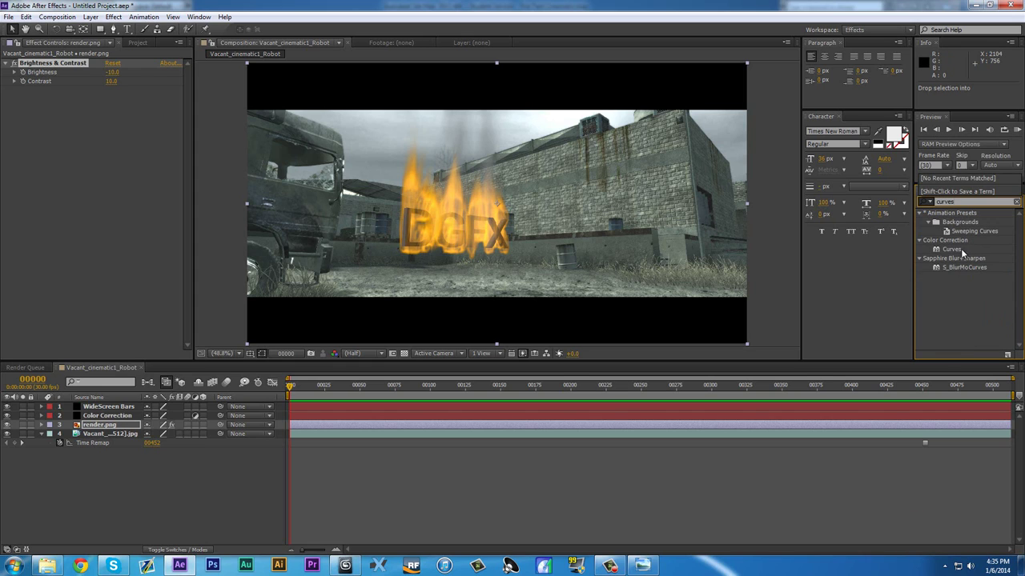
drag(960, 249, 116, 176)
click(120, 99)
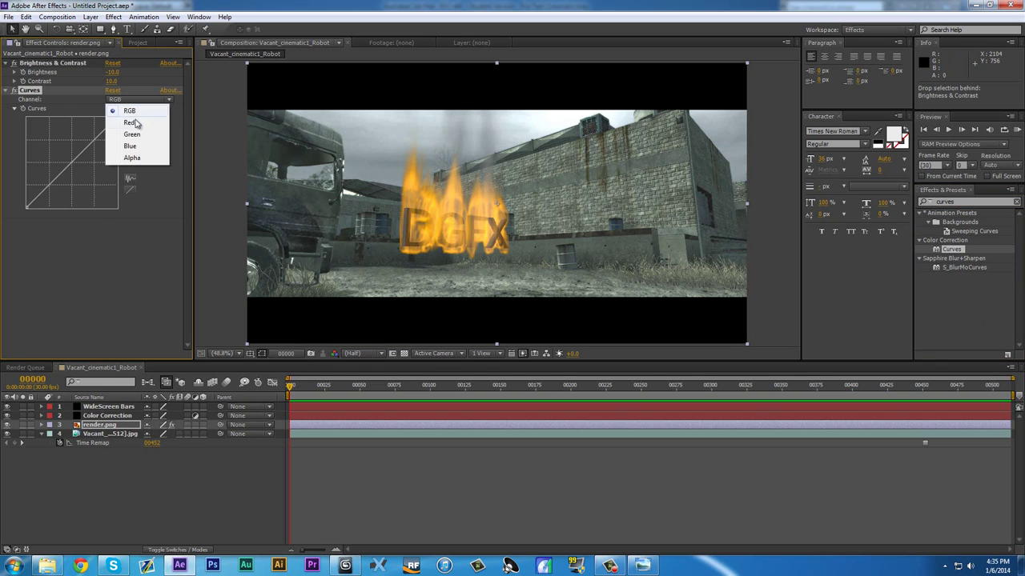
click(140, 134)
click(128, 99)
click(120, 121)
drag(83, 152, 97, 128)
click(9, 96)
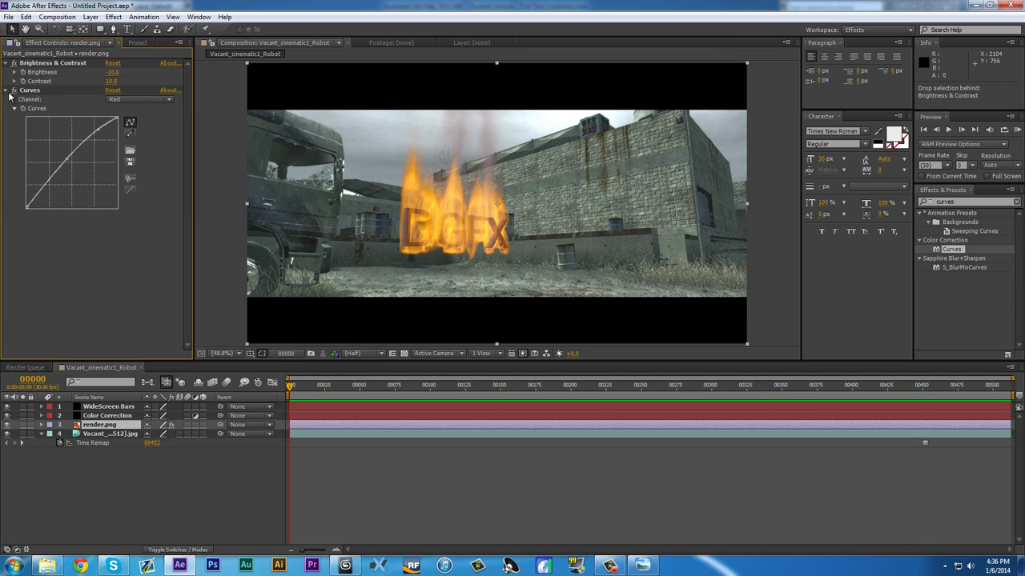
click(7, 90)
click(6, 63)
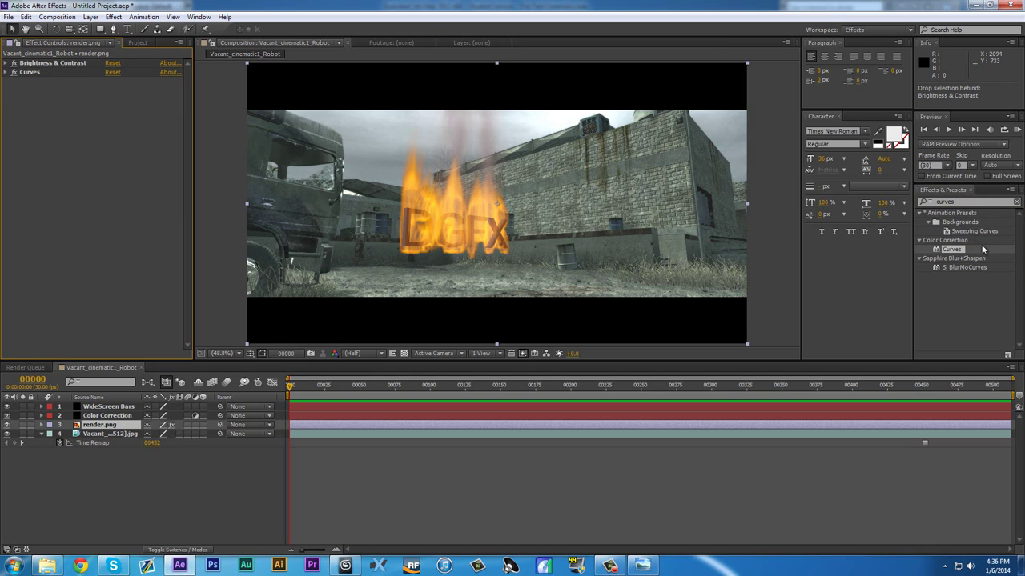
Add Glow to render.png with Glow Radius 223, a lowered threshold and Intensity 0.3, then compare.
double_click(968, 202)
text(glow)
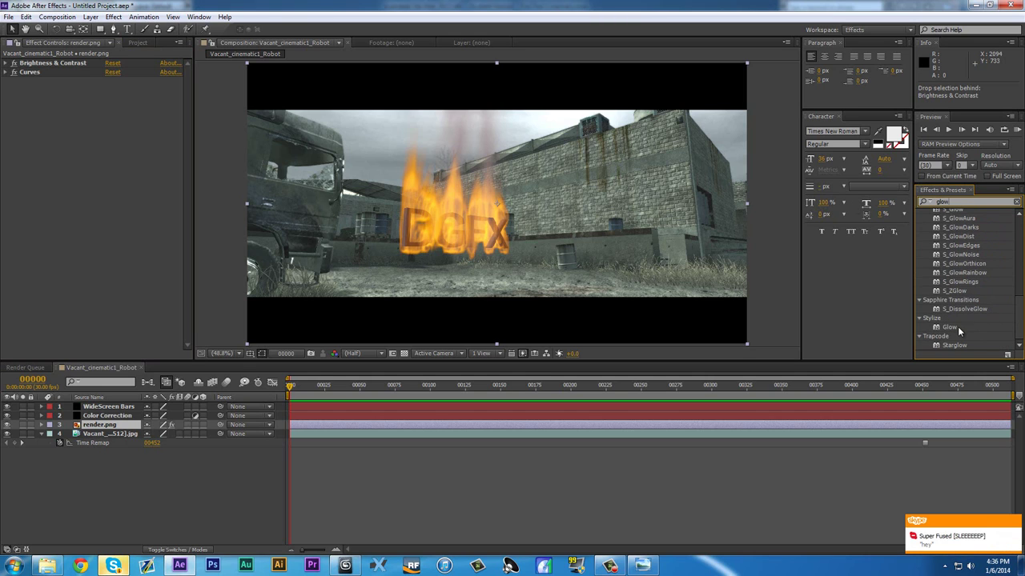
drag(957, 327, 120, 209)
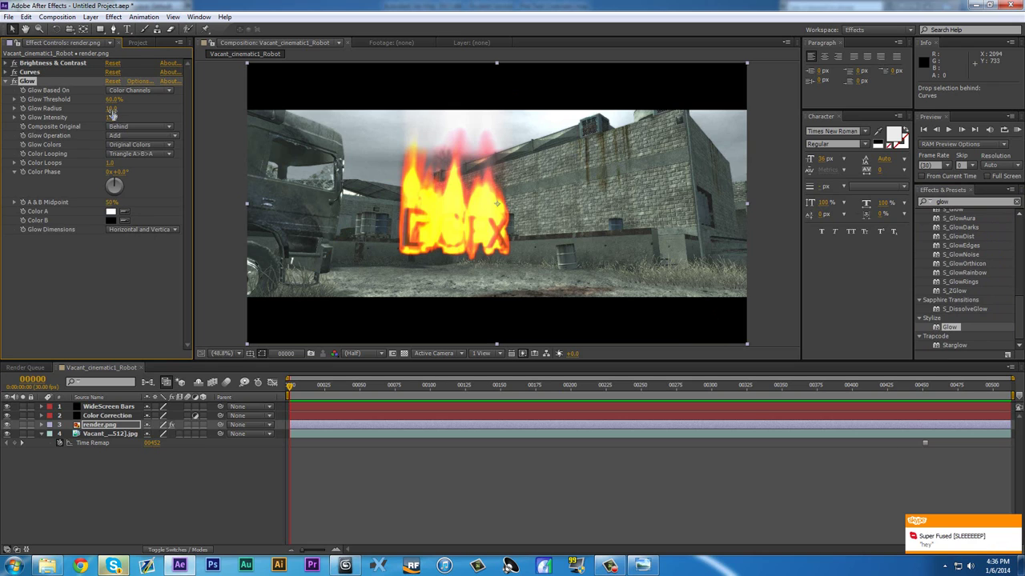
drag(112, 114, 228, 118)
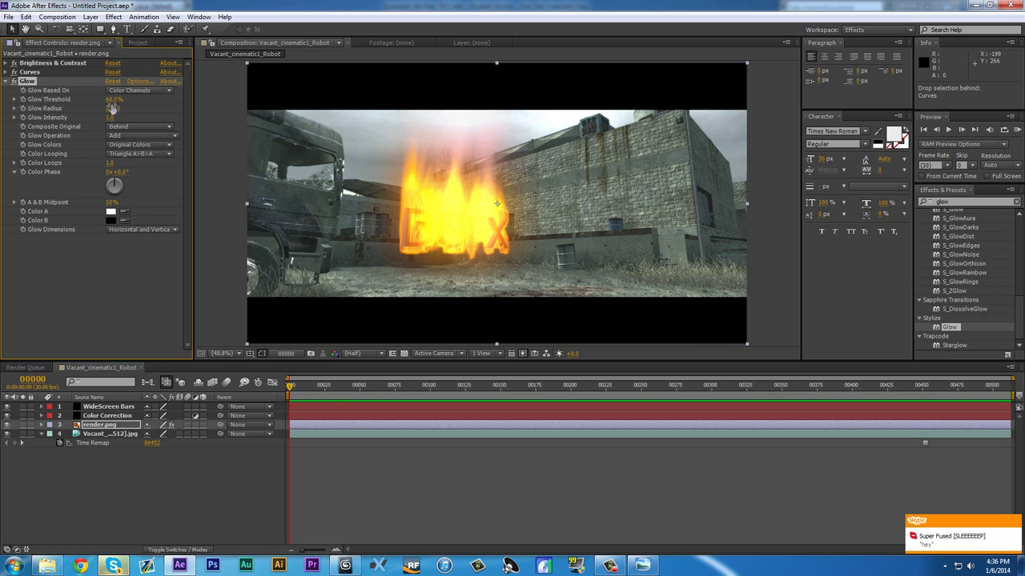
drag(110, 99, 16, 121)
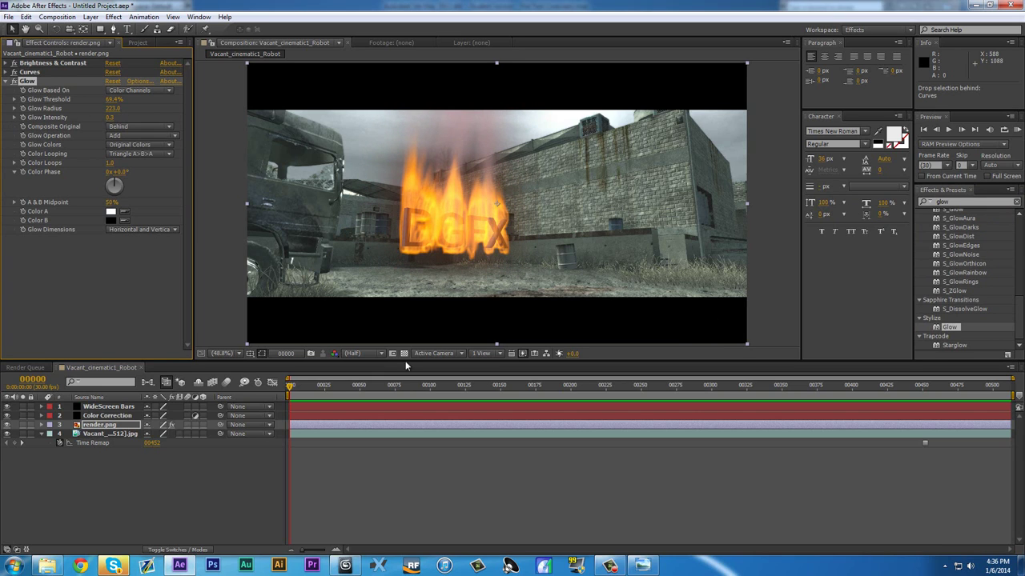
click(48, 400)
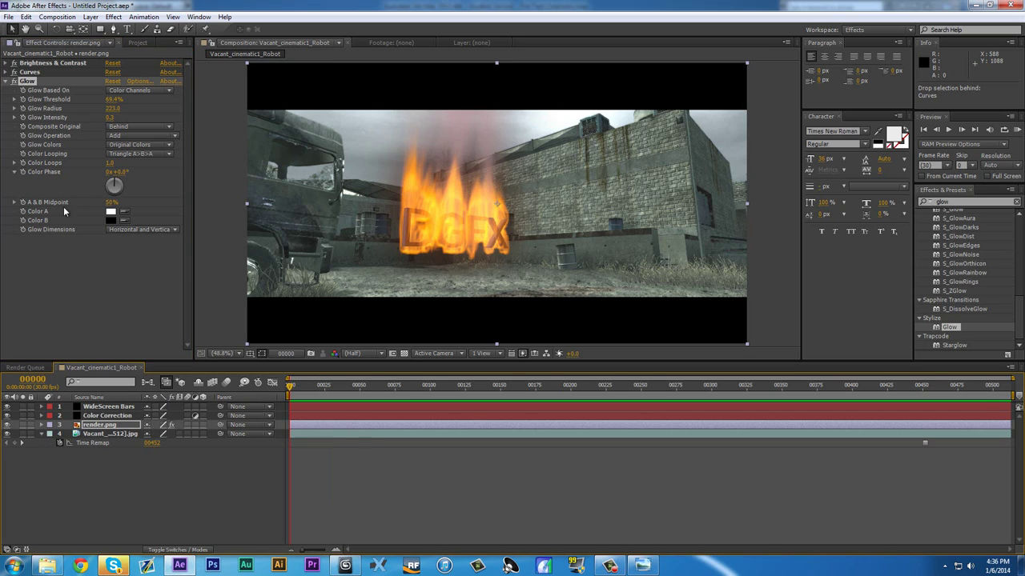
drag(121, 98, 60, 113)
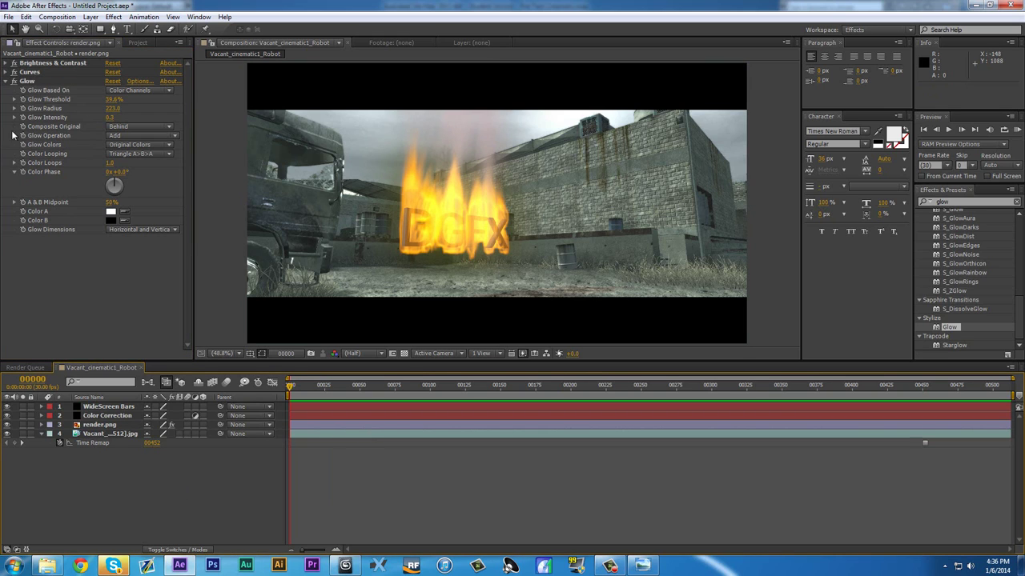
click(10, 48)
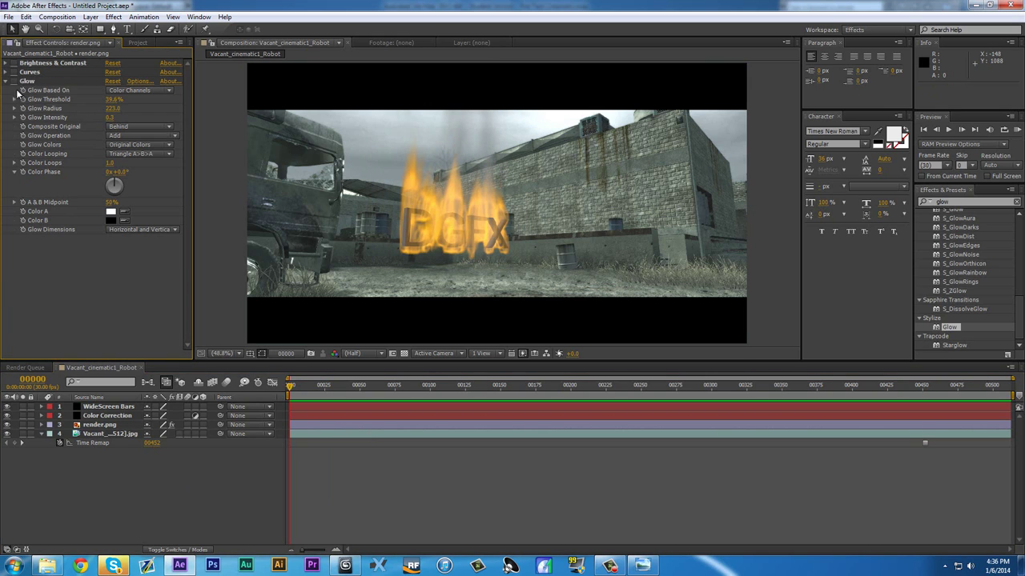
click(11, 48)
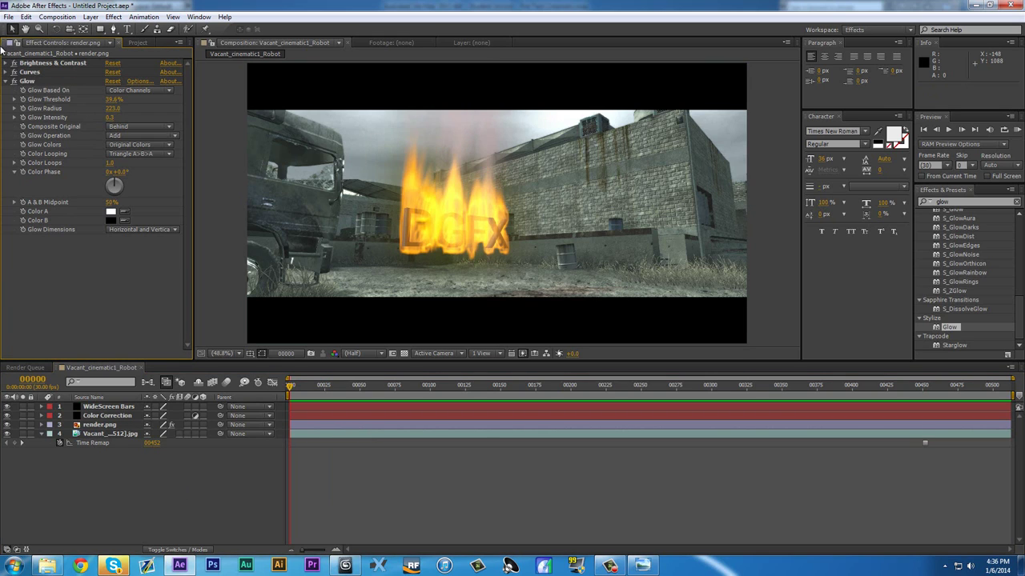
Select the Color Correction layer and browse for an animation preset, then cancel without loading.
click(107, 416)
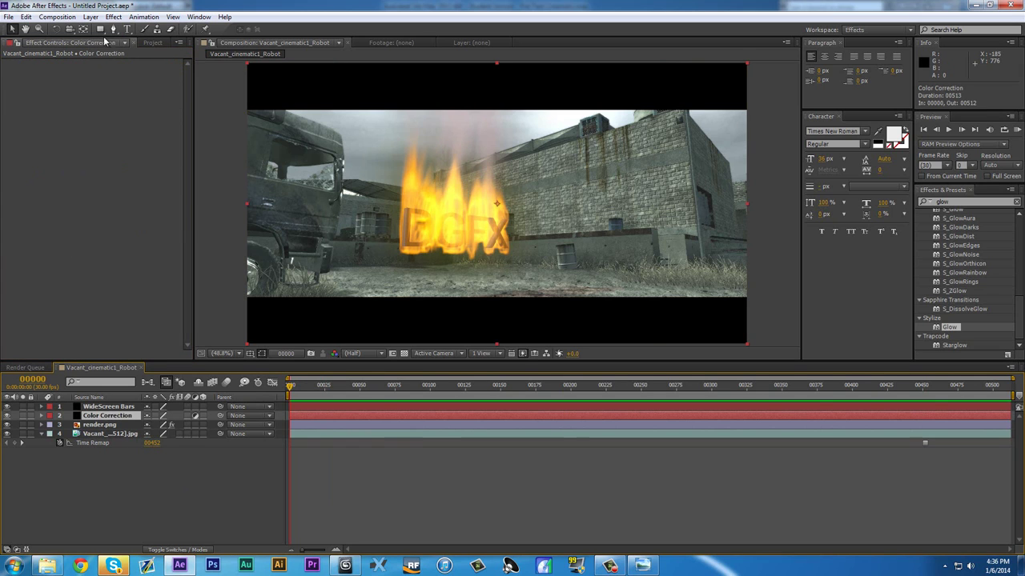
click(144, 17)
click(172, 41)
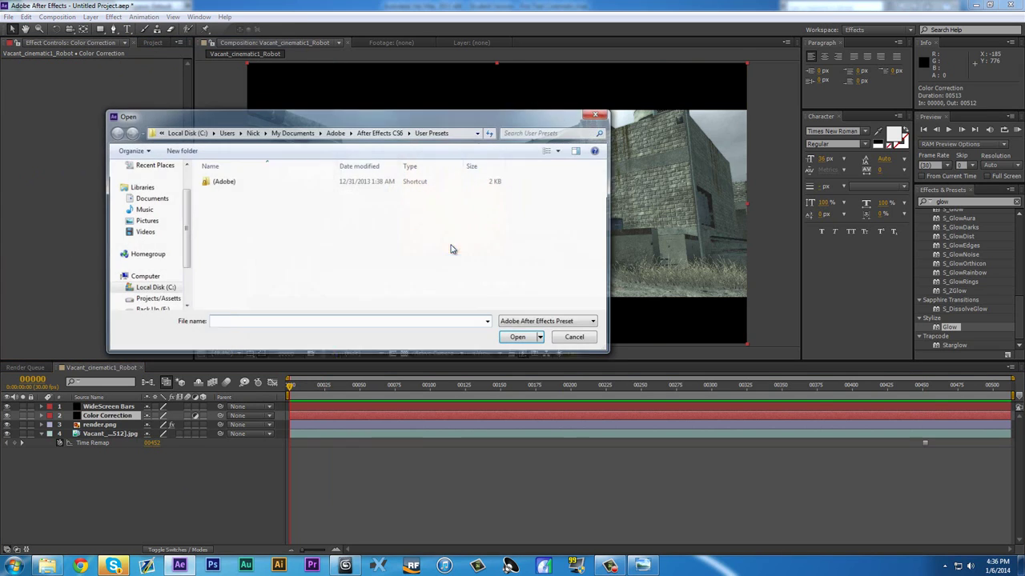
click(157, 299)
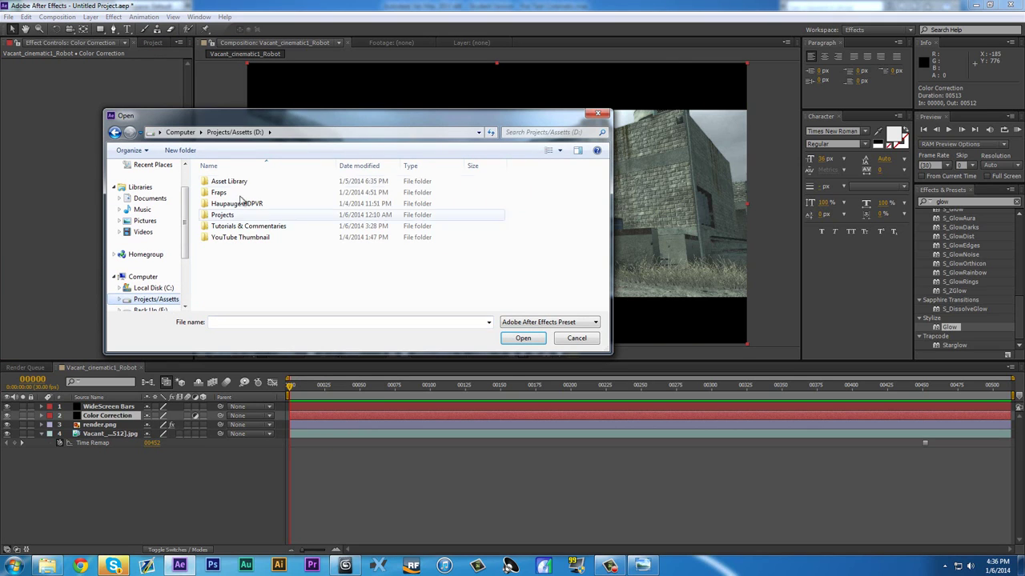
double_click(245, 213)
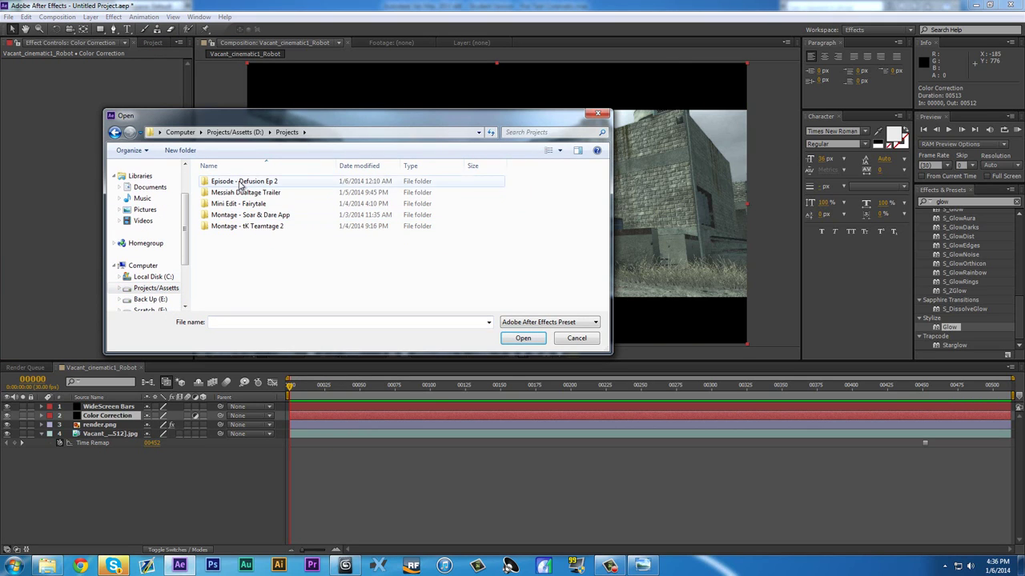
click(115, 132)
key(Escape)
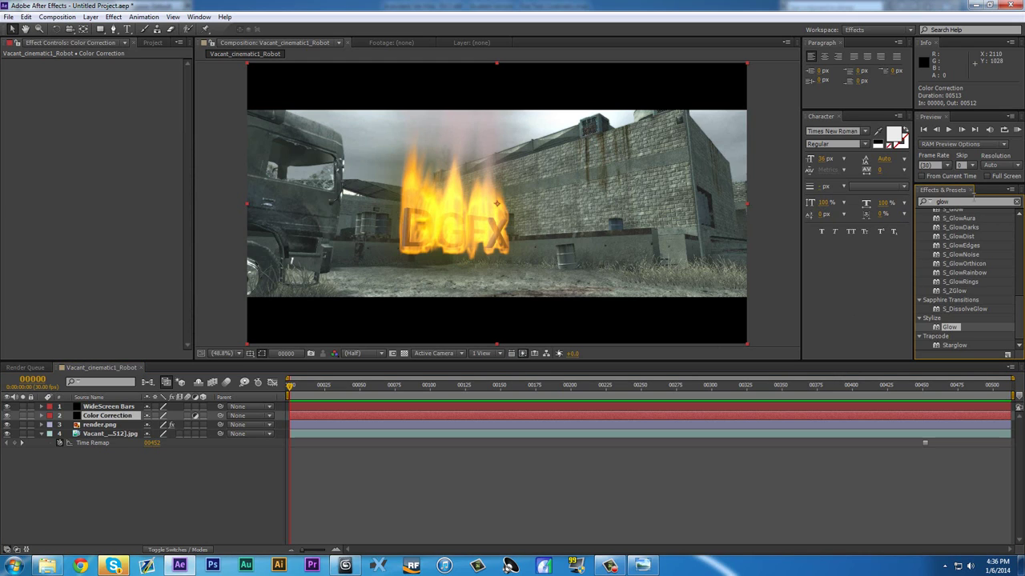
Apply Mojo to Color Correction with Tint 100, Balance 49.06 and Warm It 16.1.
key(ctrl+f)
text(mojo)
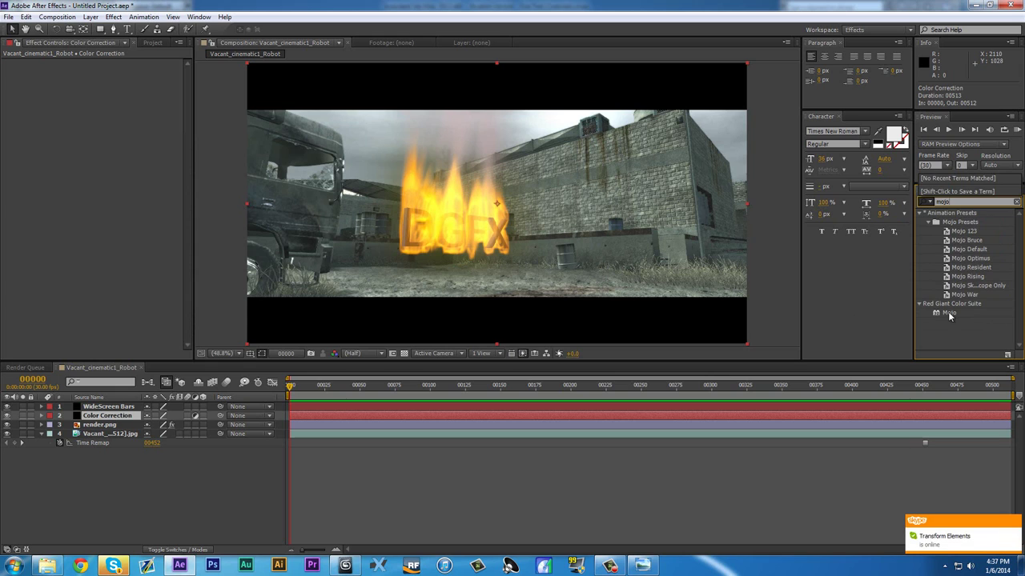
drag(949, 316, 162, 199)
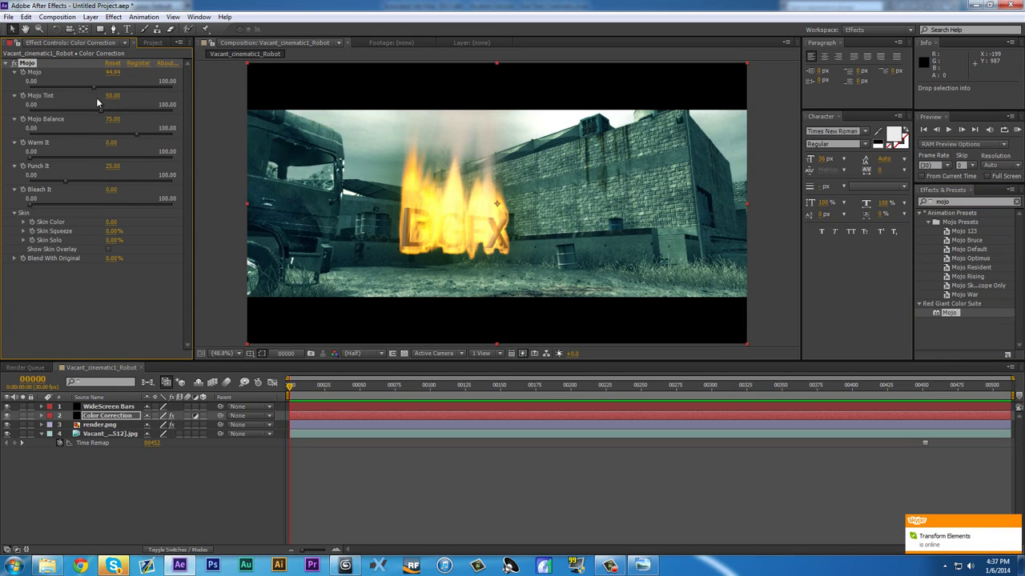
drag(89, 115, 248, 116)
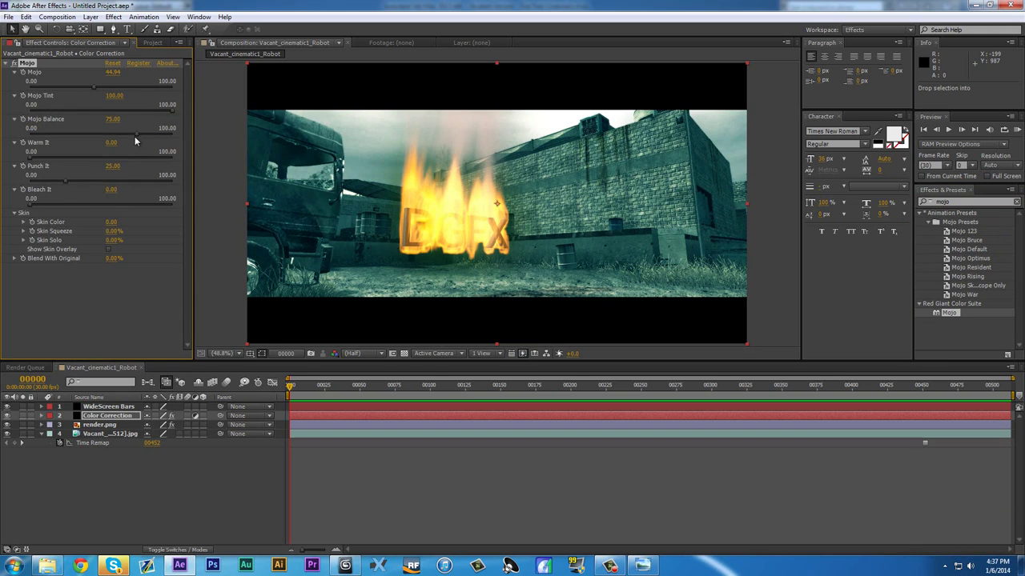
drag(130, 133, 86, 136)
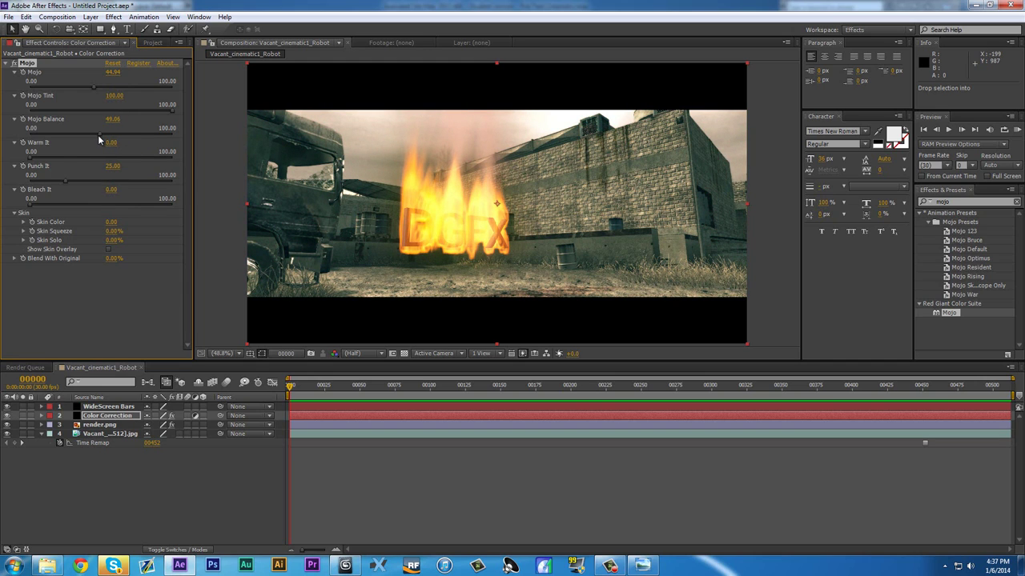
drag(30, 158, 48, 165)
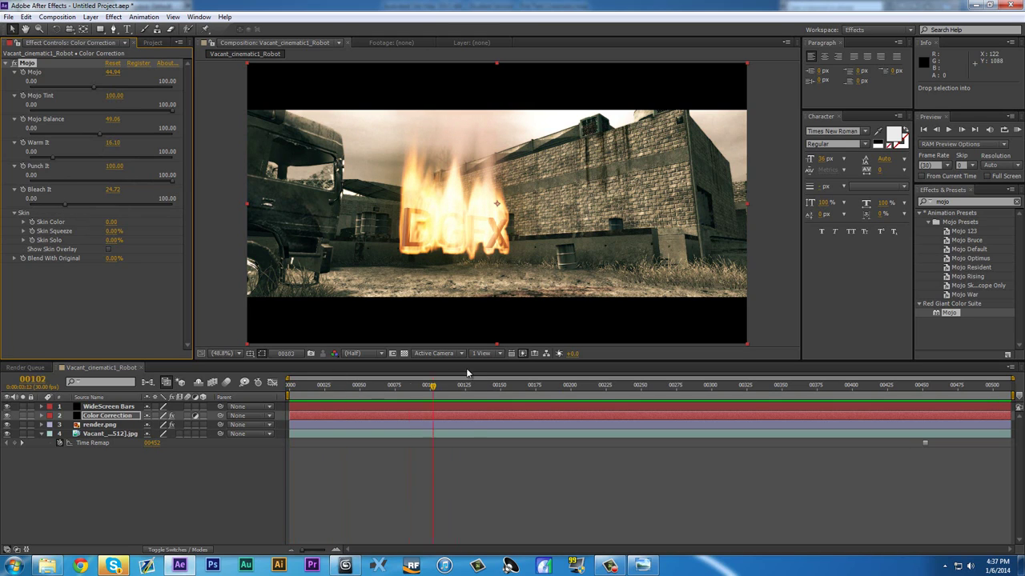
Check a later frame, then add Hue/Saturation to Color Correction and raise its master saturation.
click(686, 385)
drag(685, 385, 290, 385)
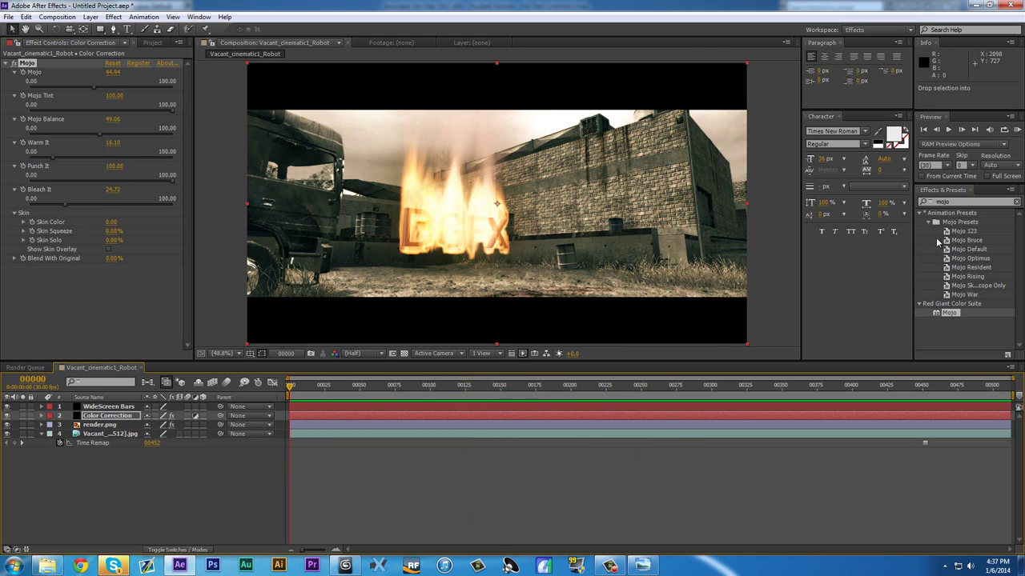
click(929, 201)
text(cr)
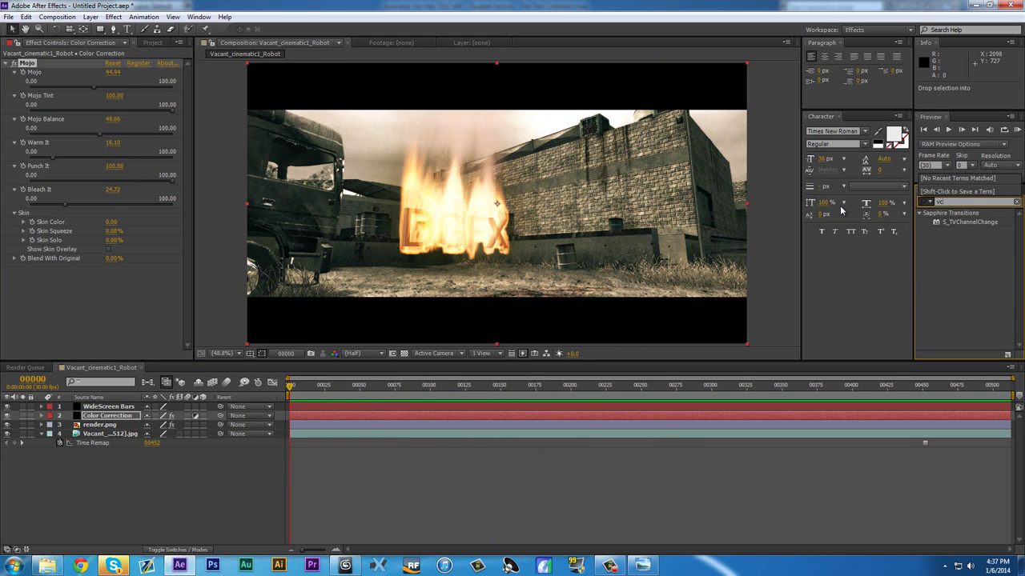
key(BackSpace)
key(BackSpace)
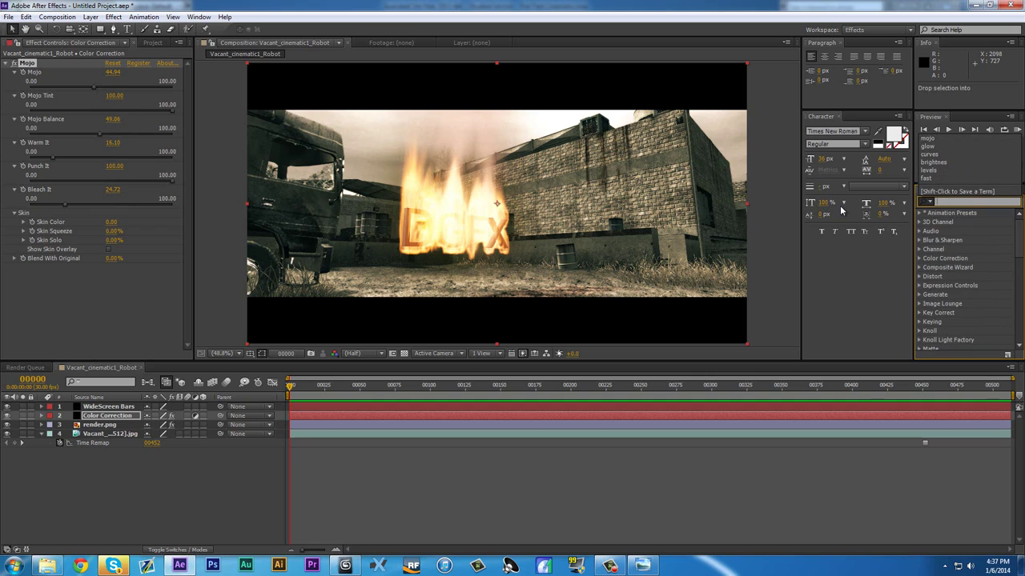
text(sat)
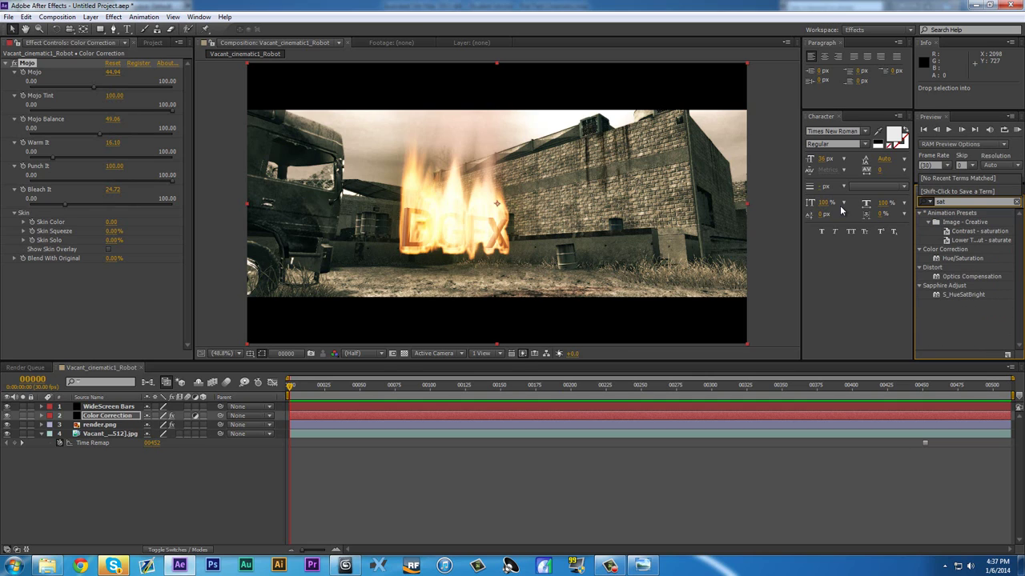
click(965, 259)
drag(967, 264, 142, 326)
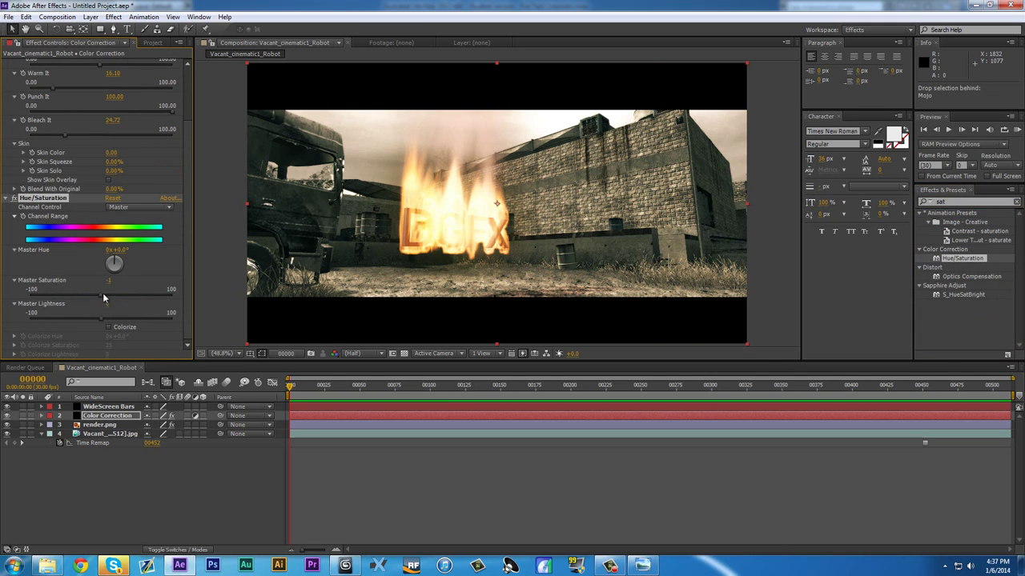
drag(103, 297, 144, 306)
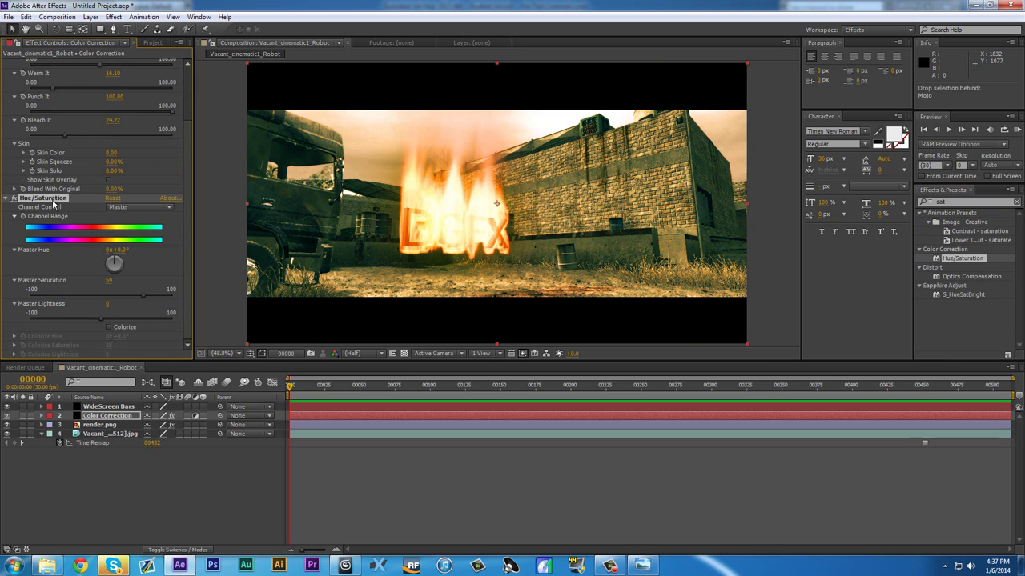
Delete the trial Hue/Saturation effect and solo the background footage layer.
key(Delete)
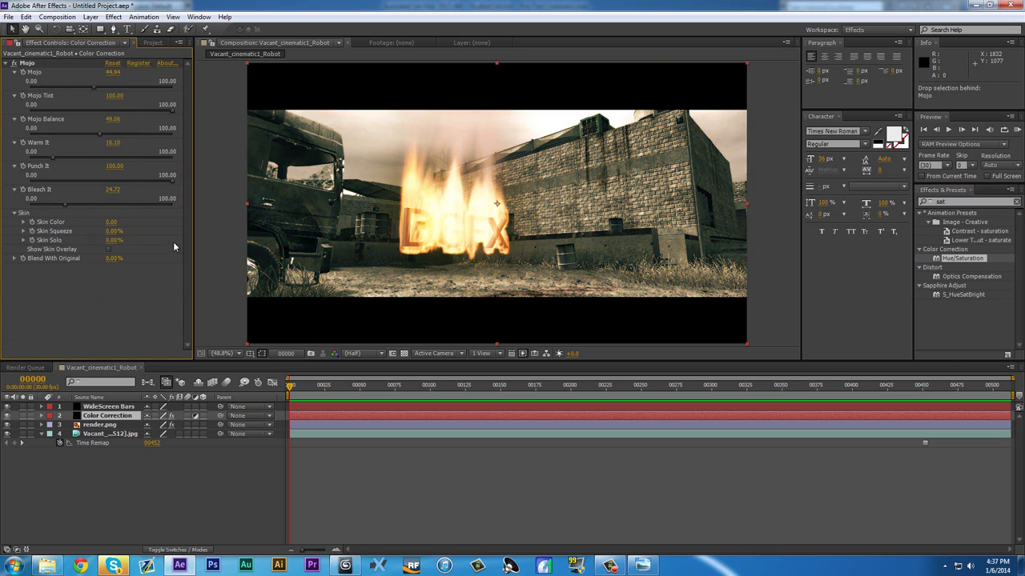
click(111, 434)
click(22, 434)
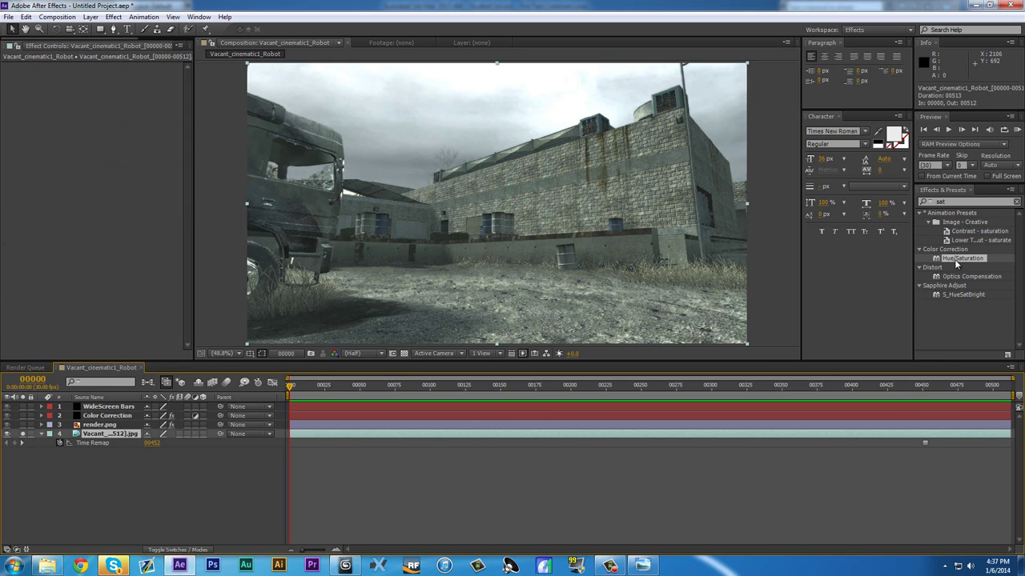
Give the background layer Hue/Saturation with Master Saturation 64, compare it, and unsolo the layer.
drag(955, 259, 115, 433)
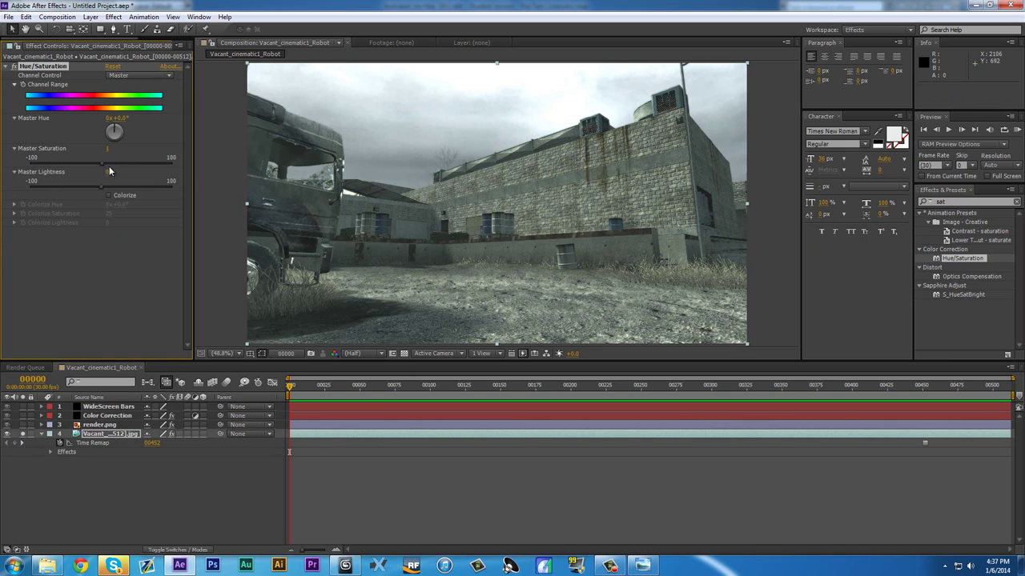
mouse_move(153, 170)
mouse_down()
mouse_move(176, 170)
mouse_move(152, 173)
mouse_up()
click(13, 67)
click(24, 434)
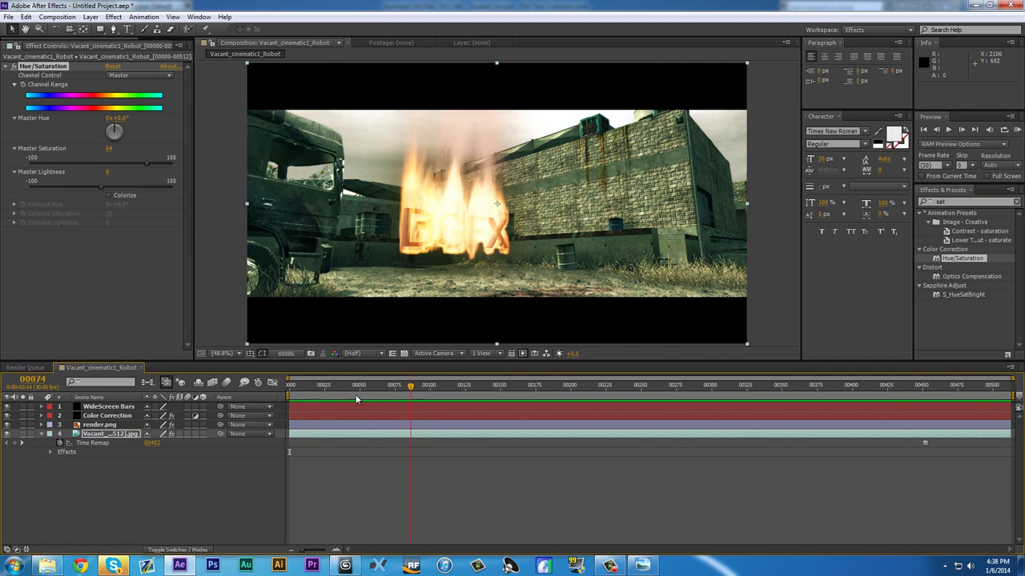
click(982, 206)
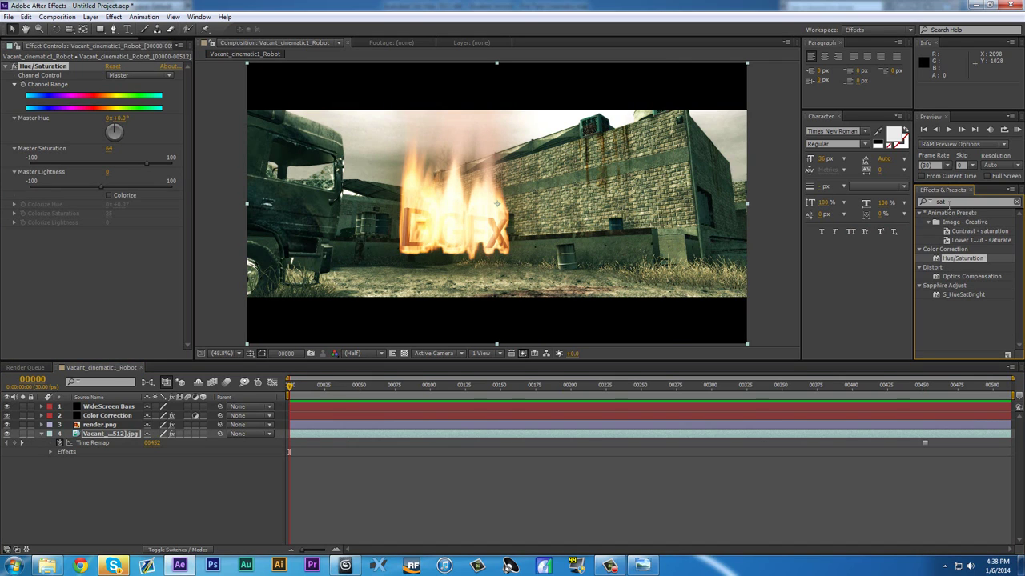
double_click(943, 203)
Apply Magic Bullet Looks, launch its editor and add an Edge Softness vignette.
text(ks)
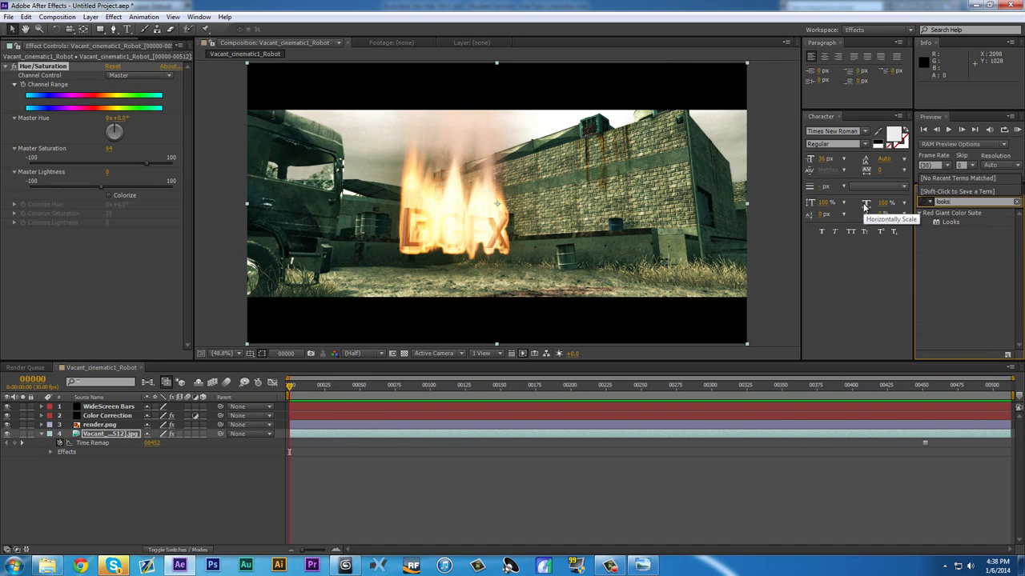
drag(947, 222, 102, 421)
click(36, 297)
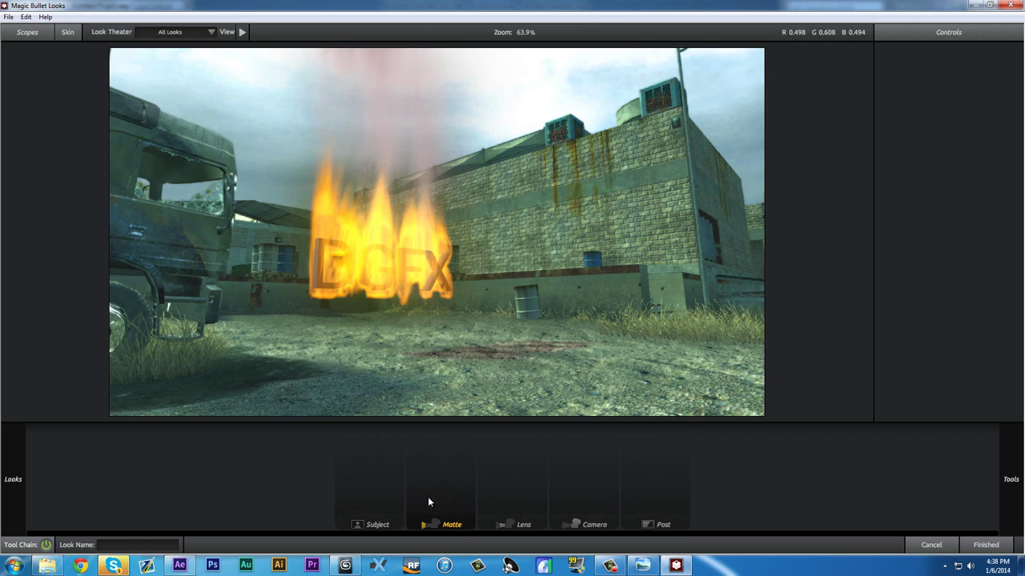
mouse_move(1012, 479)
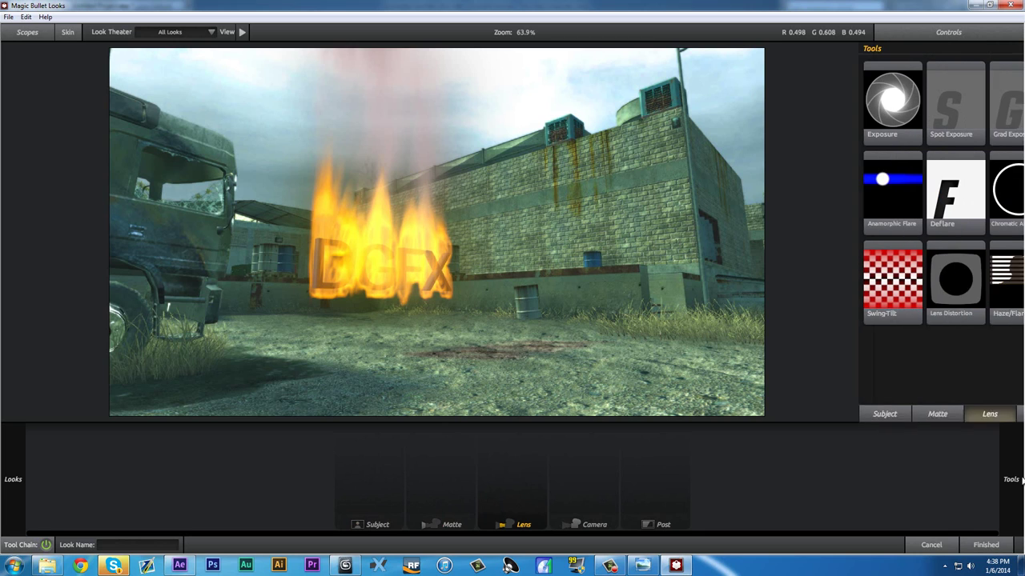
drag(983, 192, 409, 289)
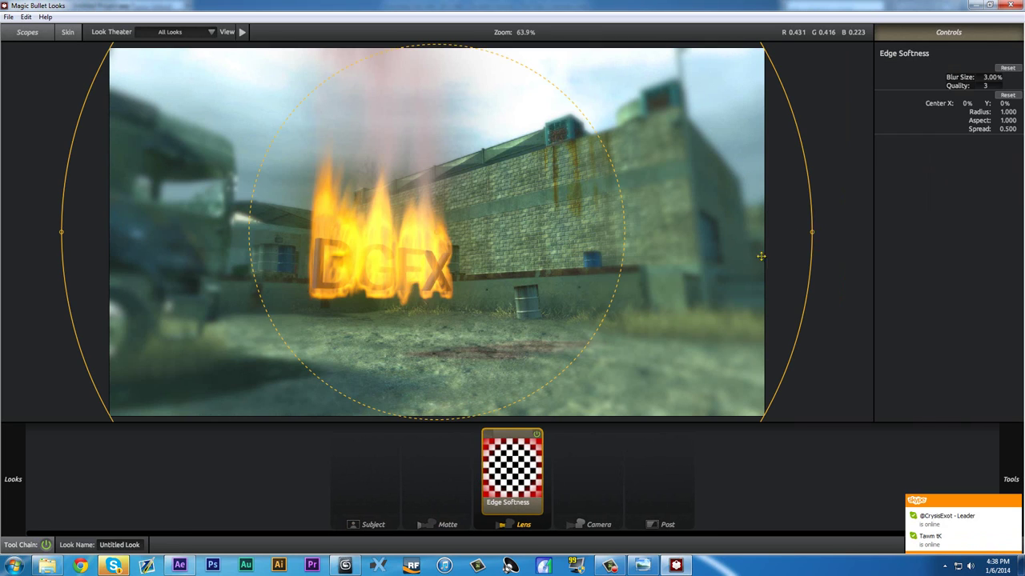
Keep the vignette a circle, enlarge it, widen its spread and shift the centre up-left.
scroll(685, 266, down, 3)
drag(650, 232, 721, 232)
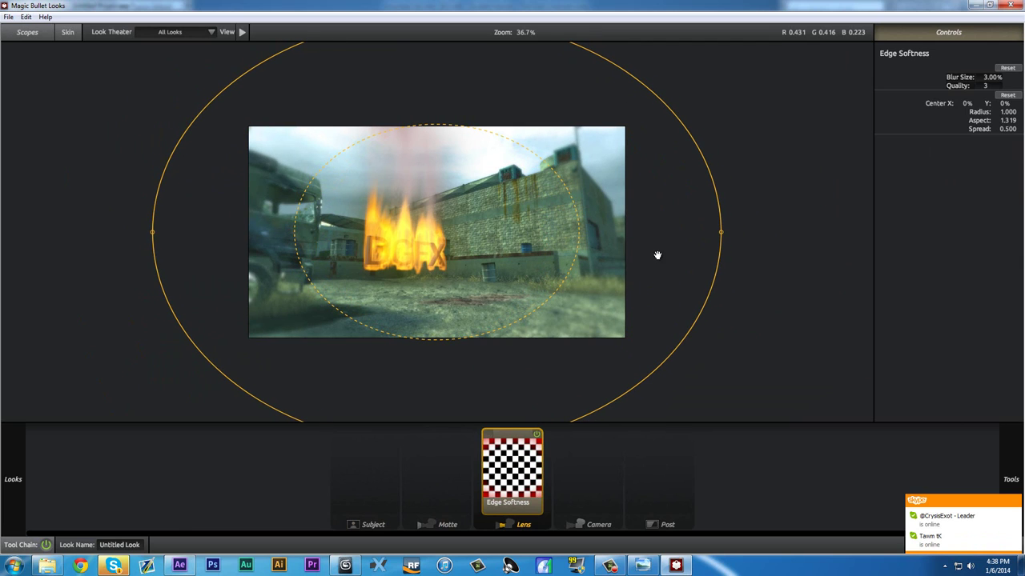
key(ctrl+z)
drag(653, 232, 716, 231)
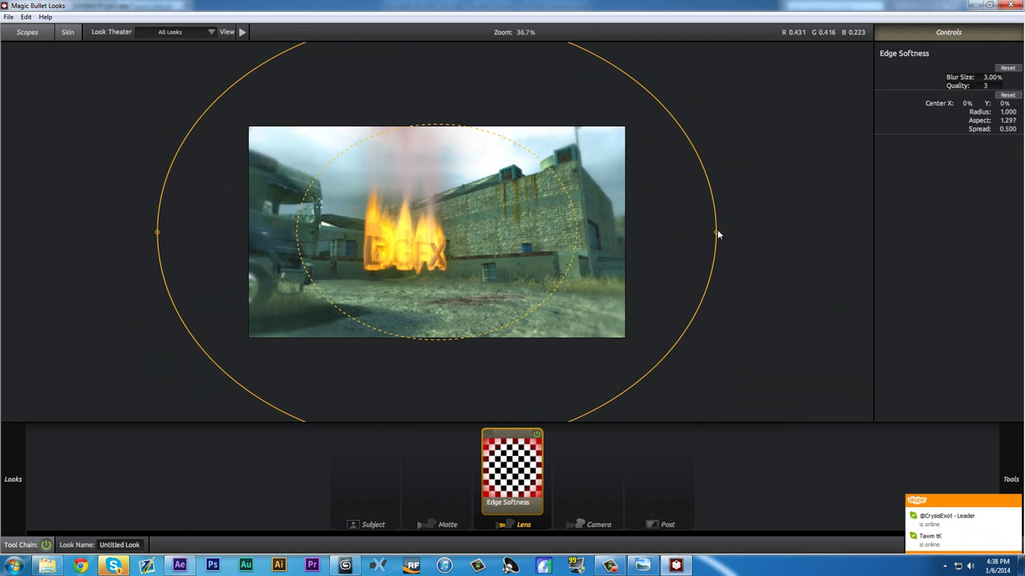
key(ctrl+z)
drag(653, 233, 693, 237)
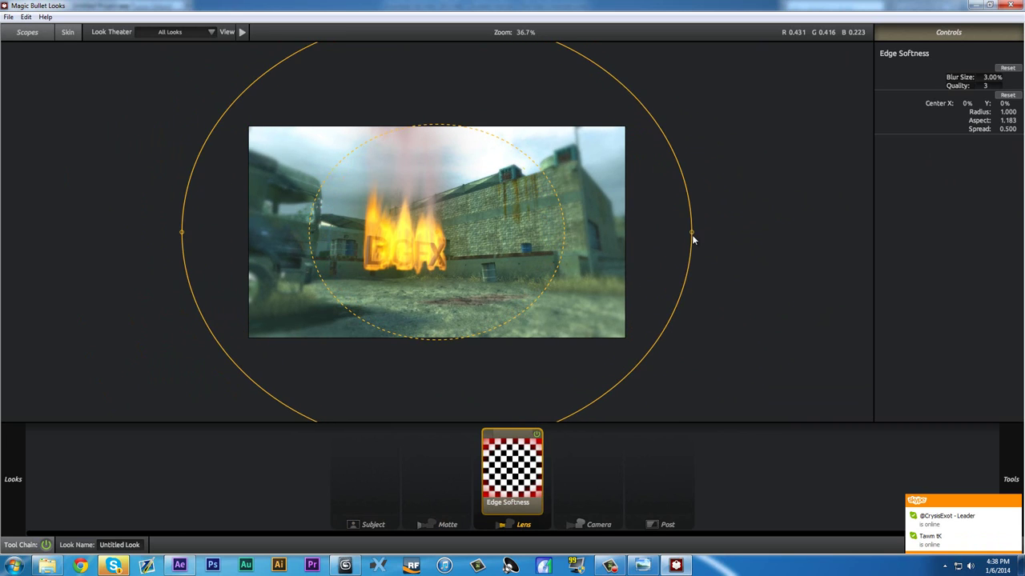
key(ctrl+z)
scroll(665, 267, down, 2)
drag(597, 286, 643, 318)
drag(573, 253, 486, 249)
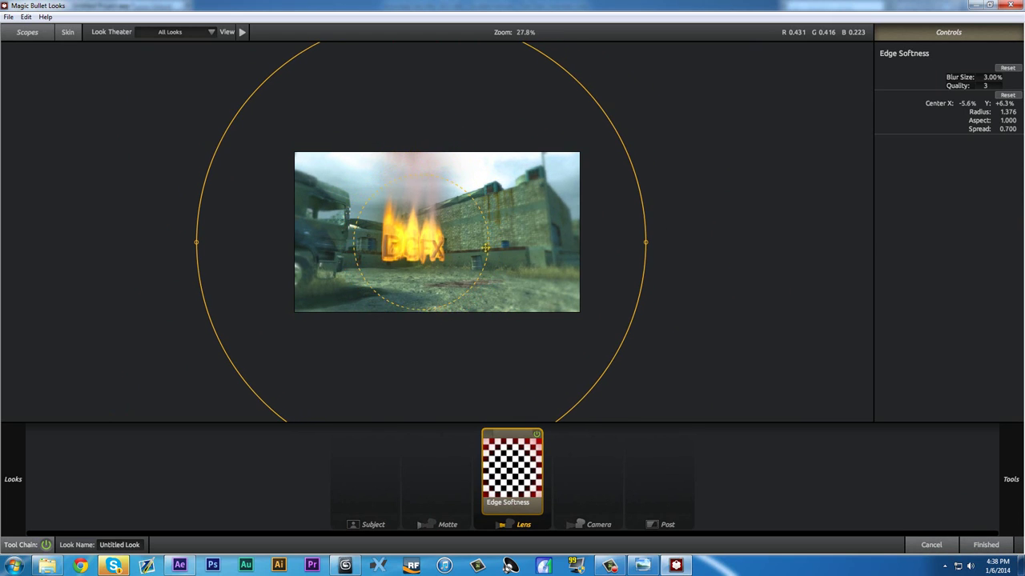
drag(397, 256, 392, 247)
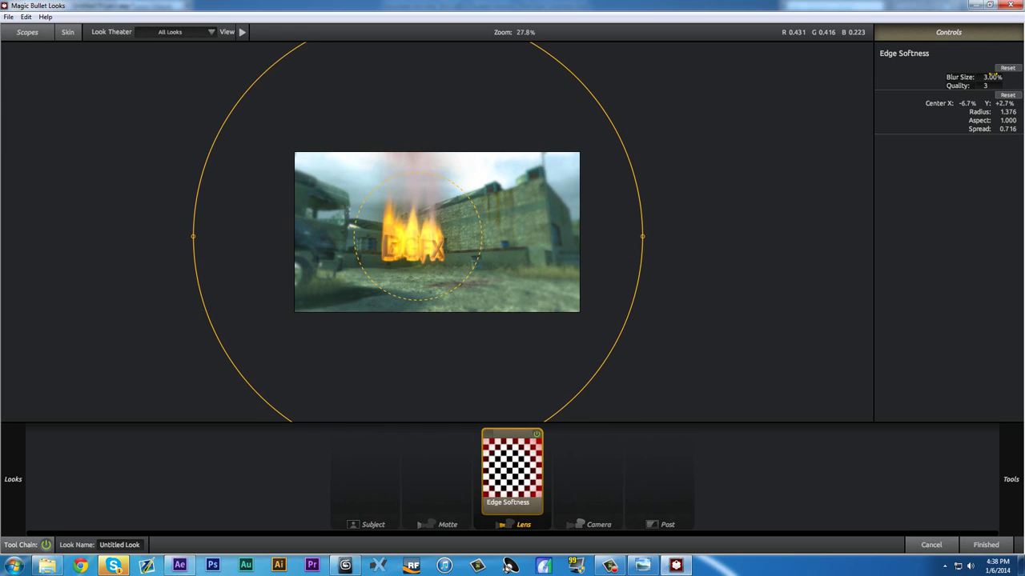
Set the Edge Softness Quality to 10 and Blur Size to 2%.
drag(985, 87, 986, 87)
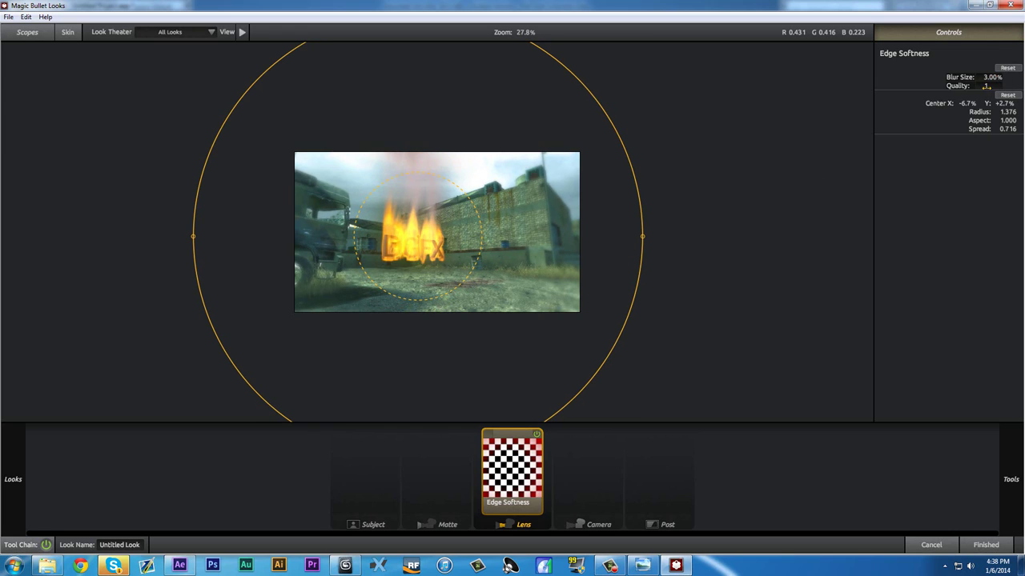
click(986, 86)
key(Return)
click(990, 85)
key(Return)
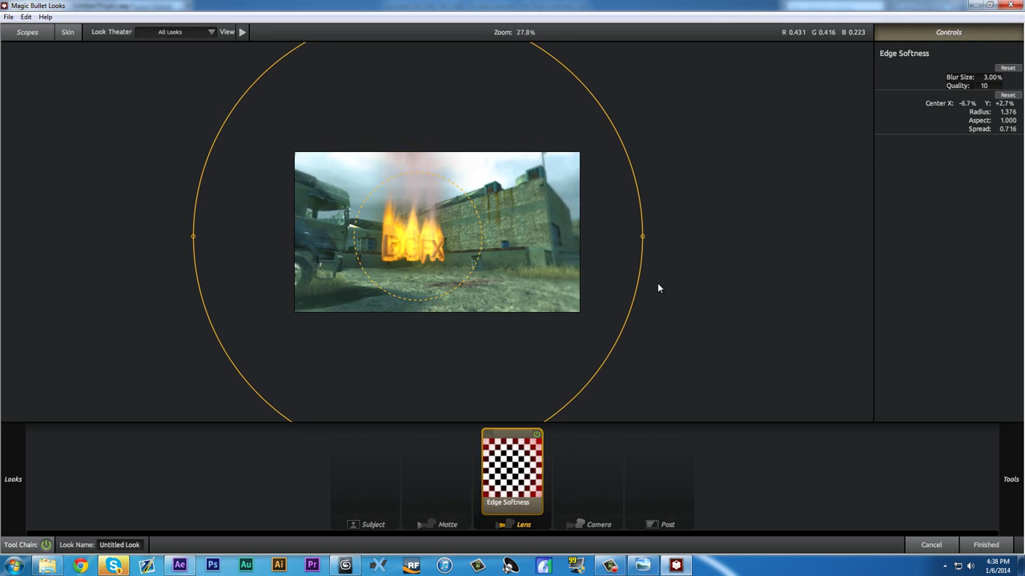
click(985, 77)
text(2)
key(Return)
Apply the finished look, return to frame one, and collapse the Mojo and Looks controls.
click(985, 545)
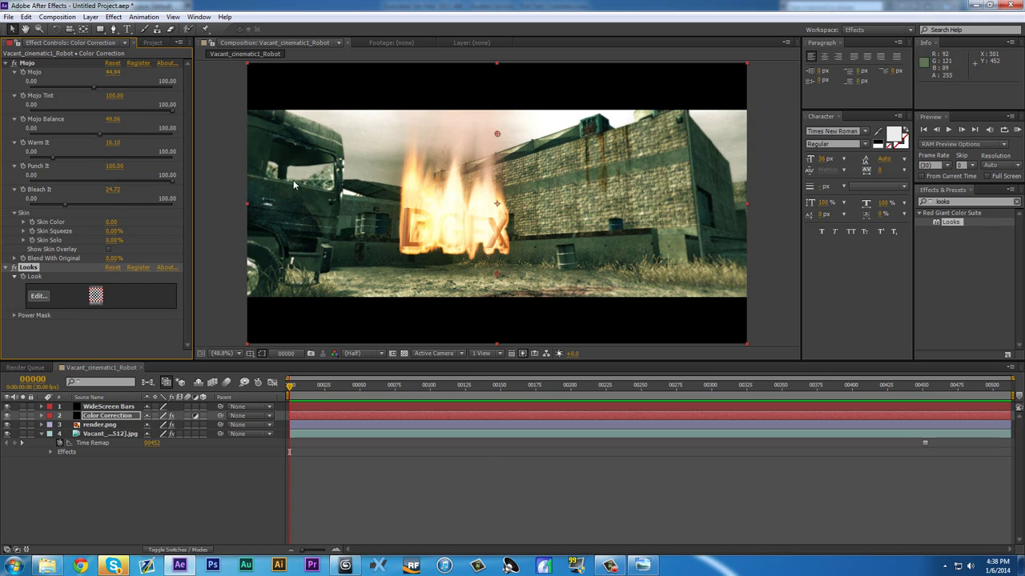
click(477, 513)
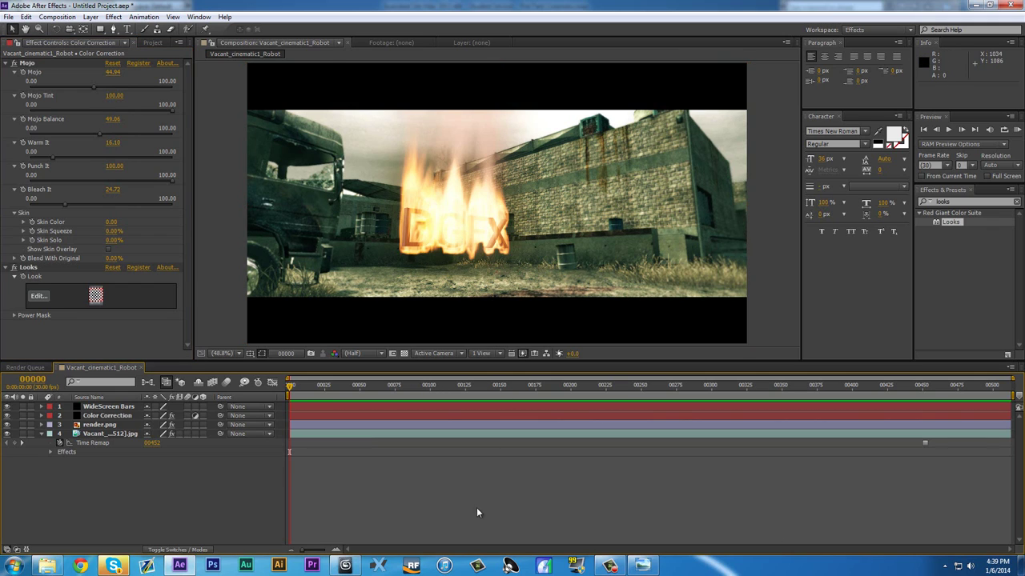
key(Home)
key(ctrl+s)
key(Escape)
click(7, 64)
click(5, 72)
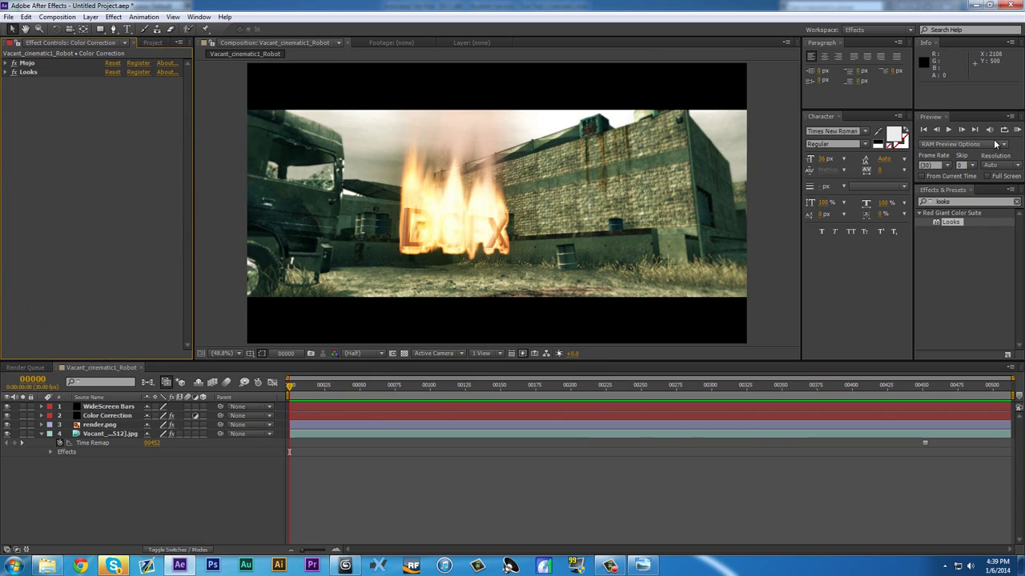
Add RSMB to render.png with Blur Amount 1 and Motion Sensitivity 100.
text(rsmb)
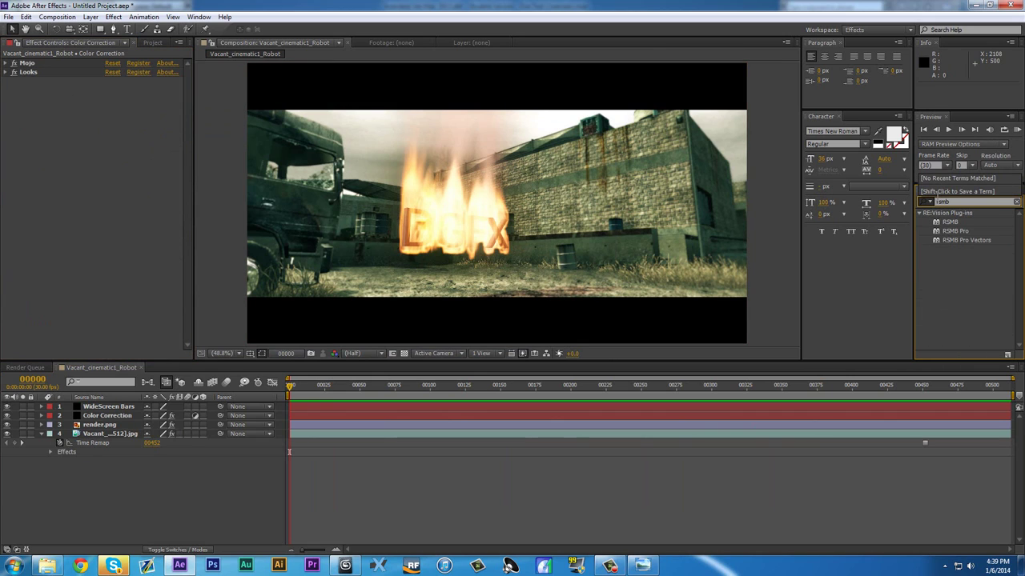
drag(949, 222, 120, 425)
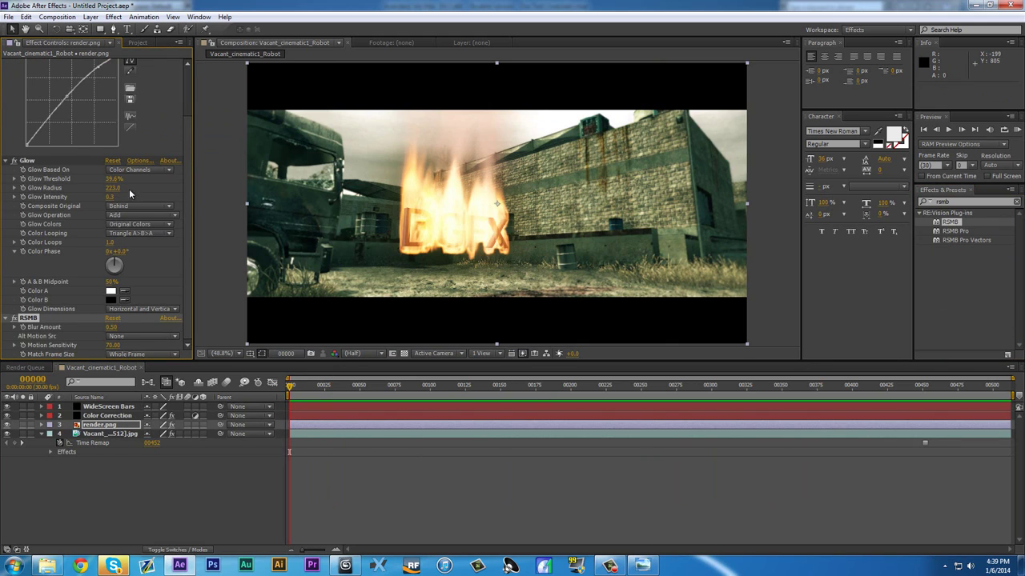
click(113, 328)
text(1.)
key(Tab)
text(100)
key(Return)
Fit the composition to the viewer at frame one and turn off the title/action safe guides.
key(apostrophe)
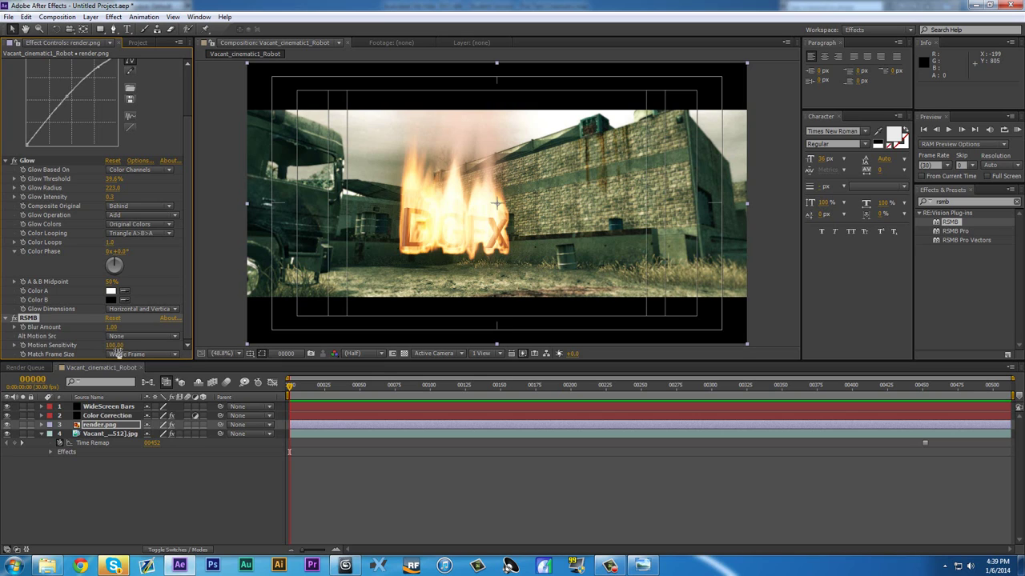
click(178, 525)
click(290, 385)
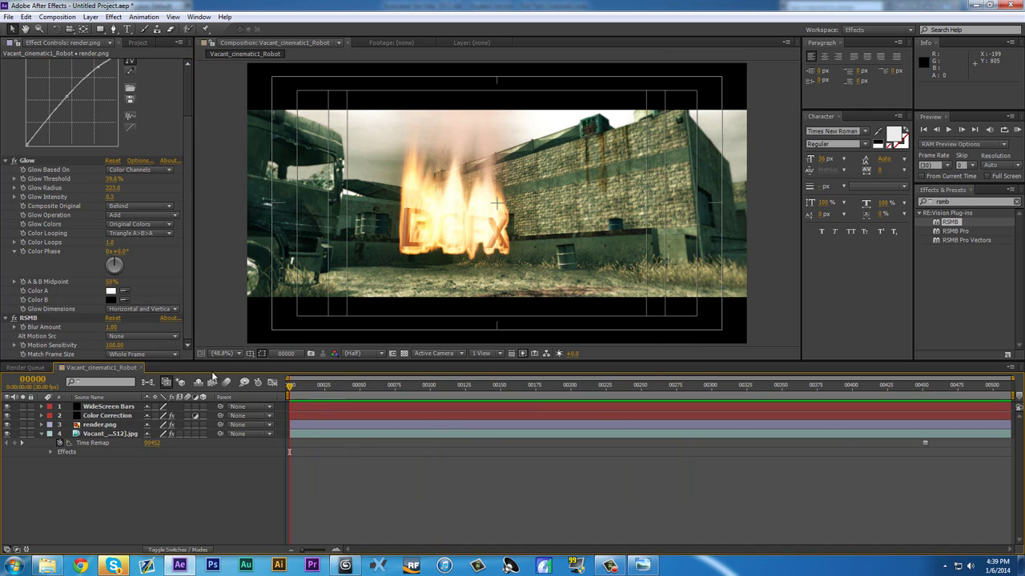
click(221, 353)
click(236, 376)
click(224, 458)
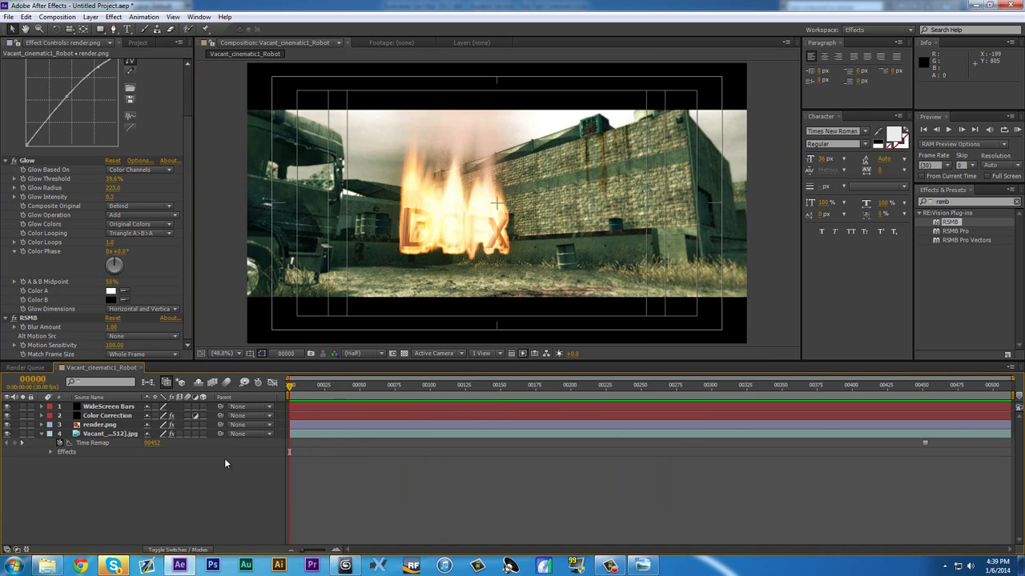
click(250, 353)
click(269, 364)
click(208, 502)
Cancel the save, pan around the composition, and fit it back to the viewer.
key(ctrl+s)
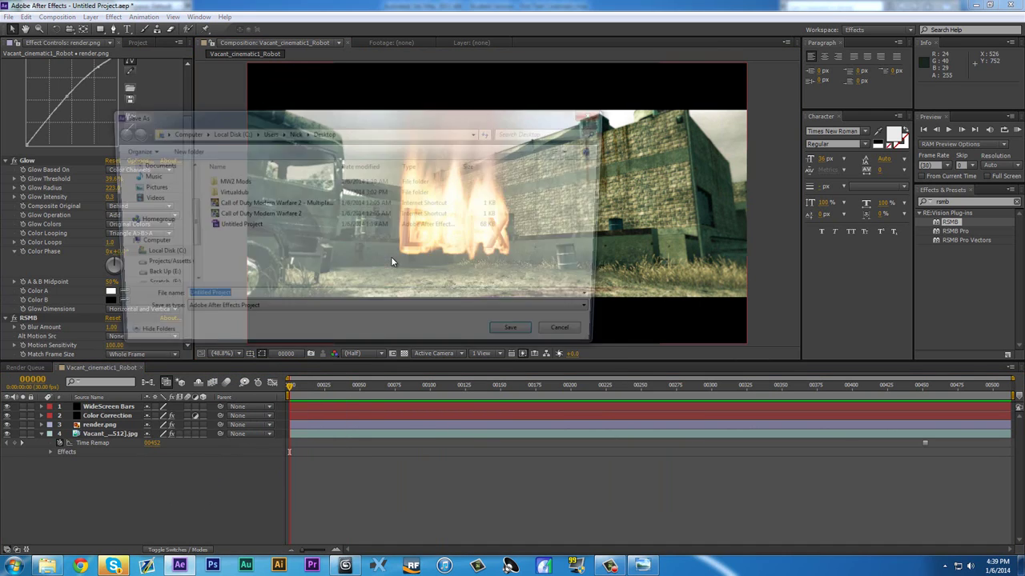
key(Escape)
scroll(470, 290, up, 3)
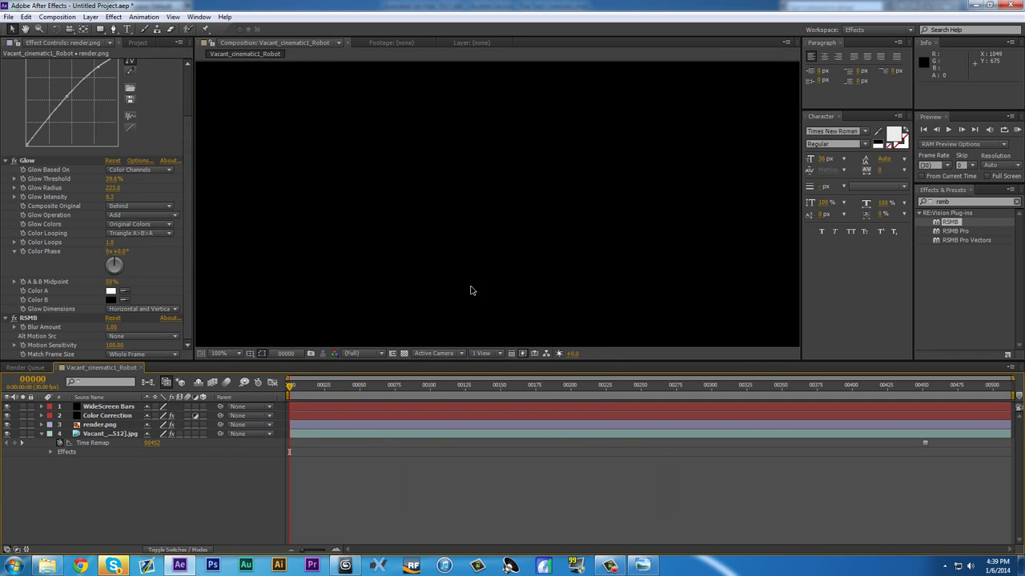
scroll(442, 258, down, 2)
mouse_move(442, 255)
mouse_down()
mouse_move(538, 233)
mouse_move(539, 249)
mouse_up()
scroll(538, 233, up, 2)
scroll(431, 274, down, 2)
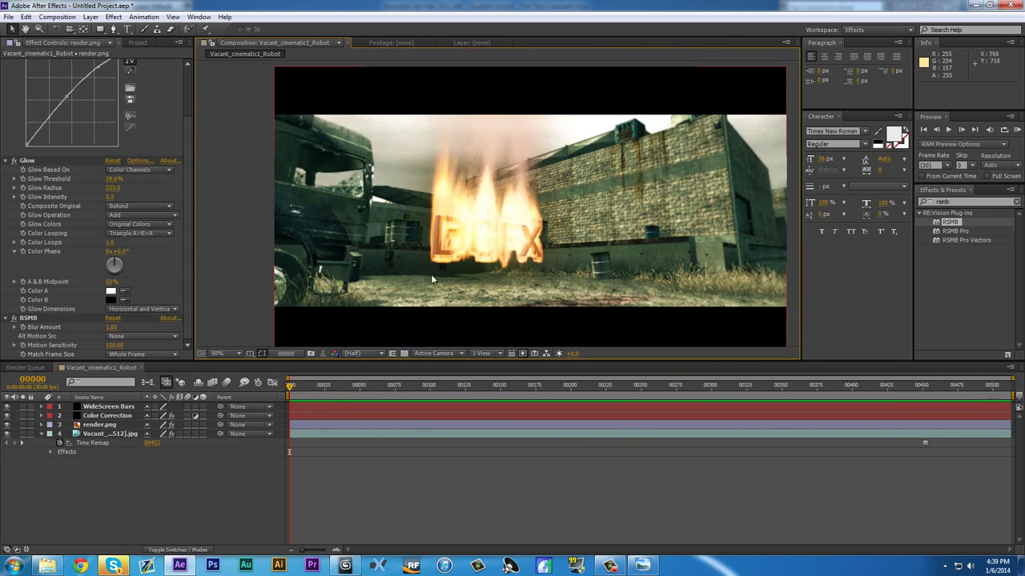
click(218, 353)
click(240, 376)
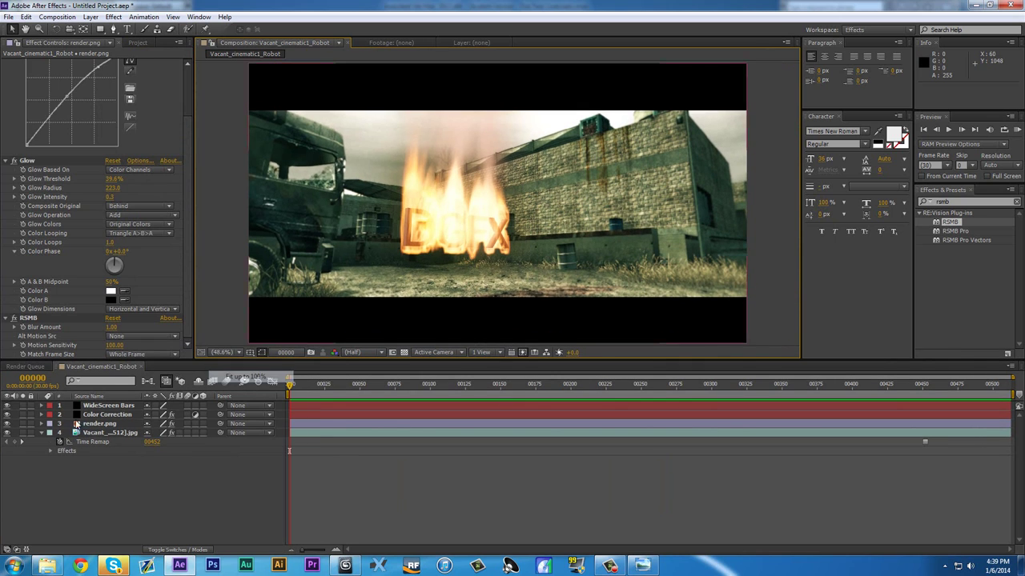
Toggle Solo on render.png repeatedly to compare the fire alone with the full composite.
click(22, 424)
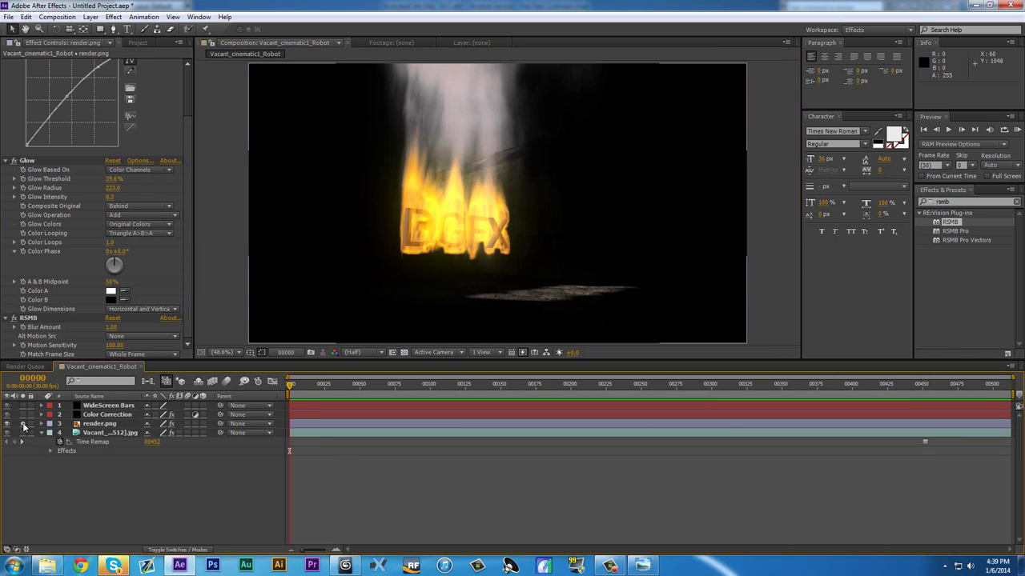
click(22, 425)
click(23, 425)
click(24, 426)
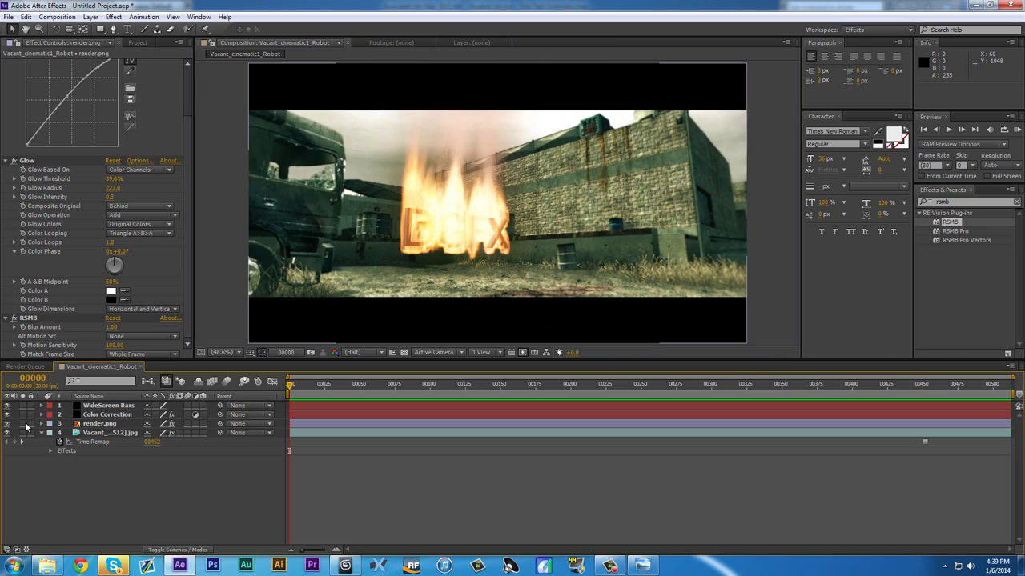
click(24, 425)
click(24, 425)
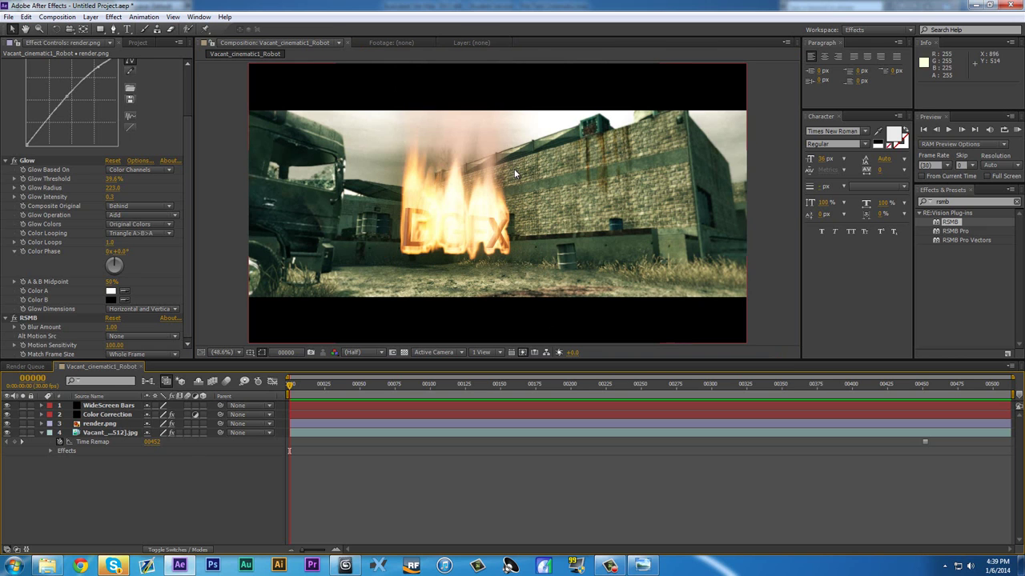
Minimize After Effects and 3ds Max, close Explorer and the photo viewer, and open the contact's Skype chat.
click(975, 5)
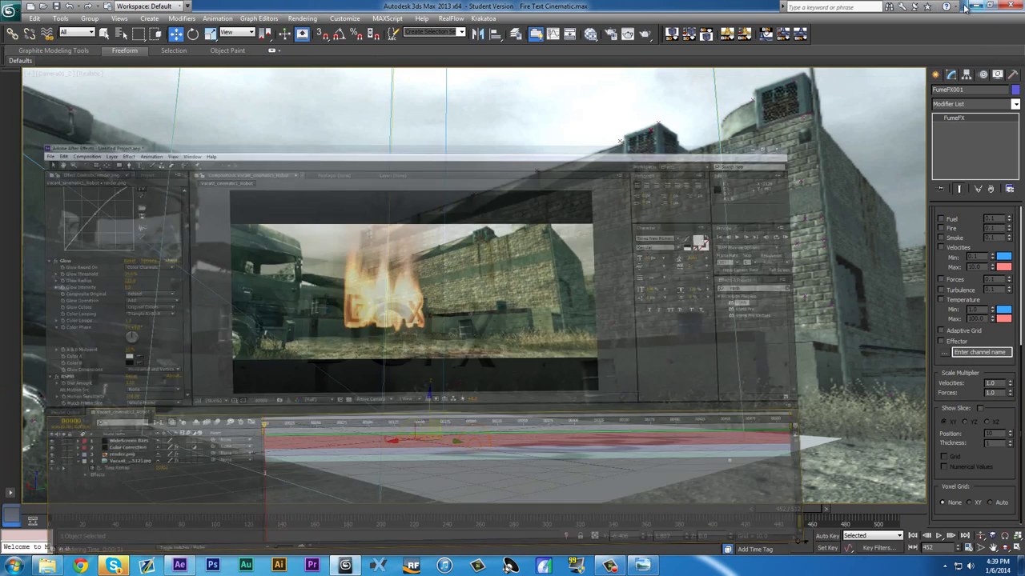
click(975, 6)
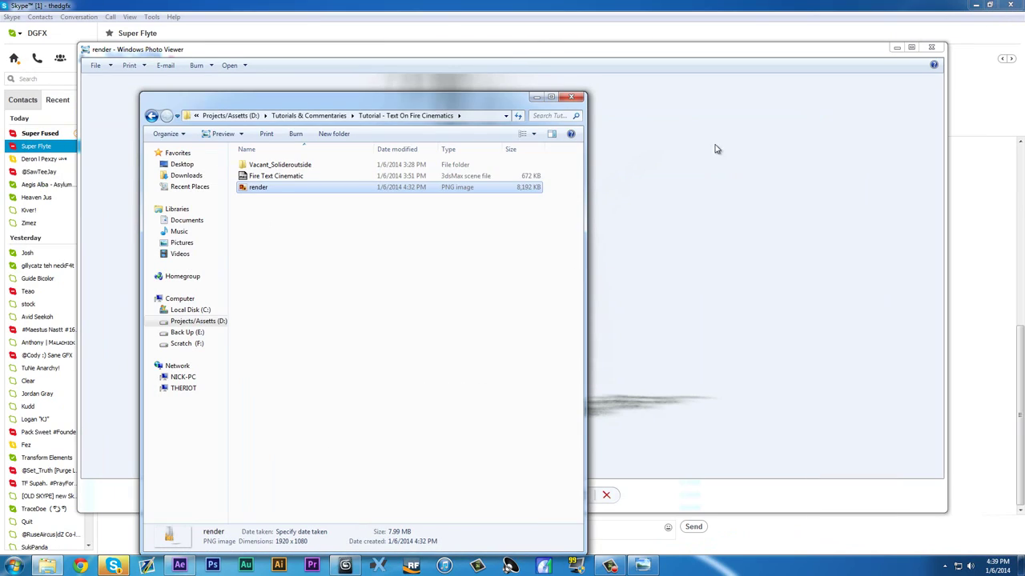
click(572, 98)
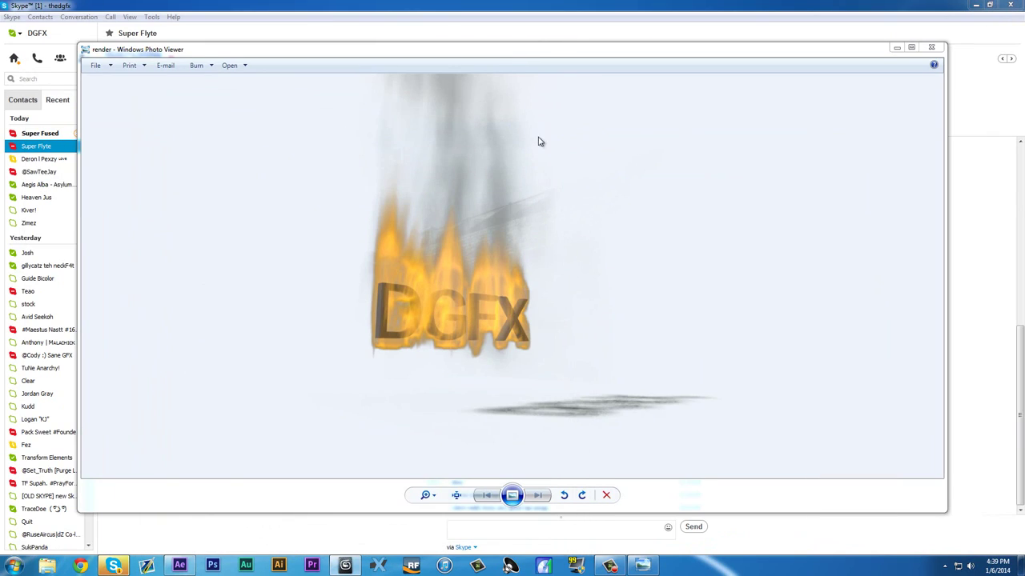
click(933, 47)
click(41, 133)
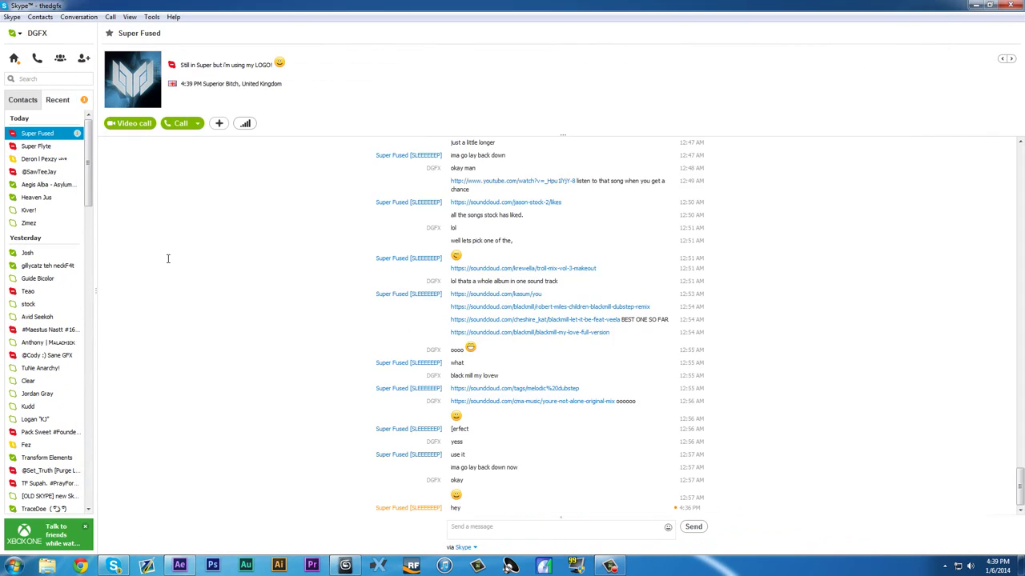
Reopen the Skype conversation and send the contact a short 'hey' greeting.
click(485, 528)
click(984, 5)
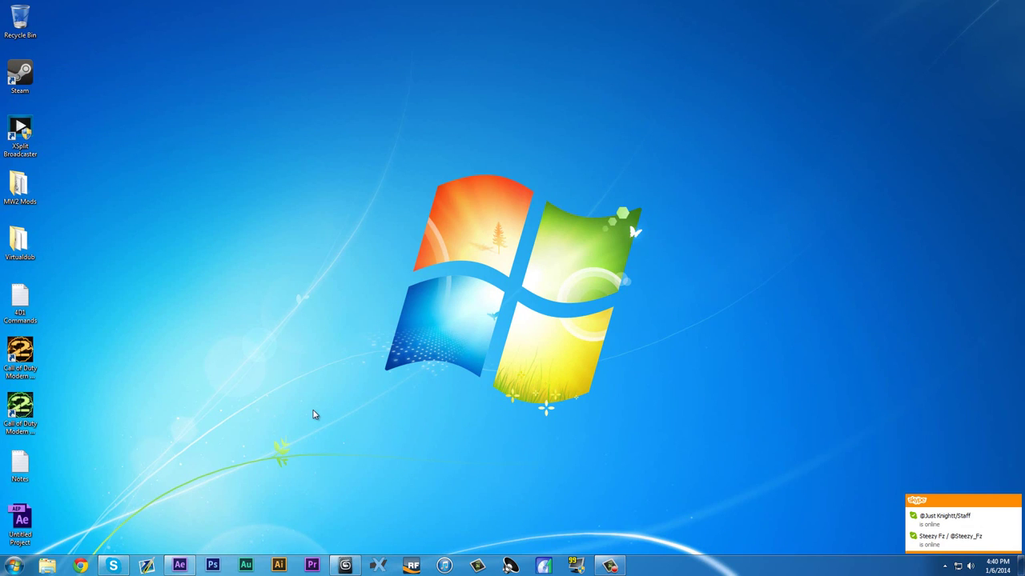
click(1018, 507)
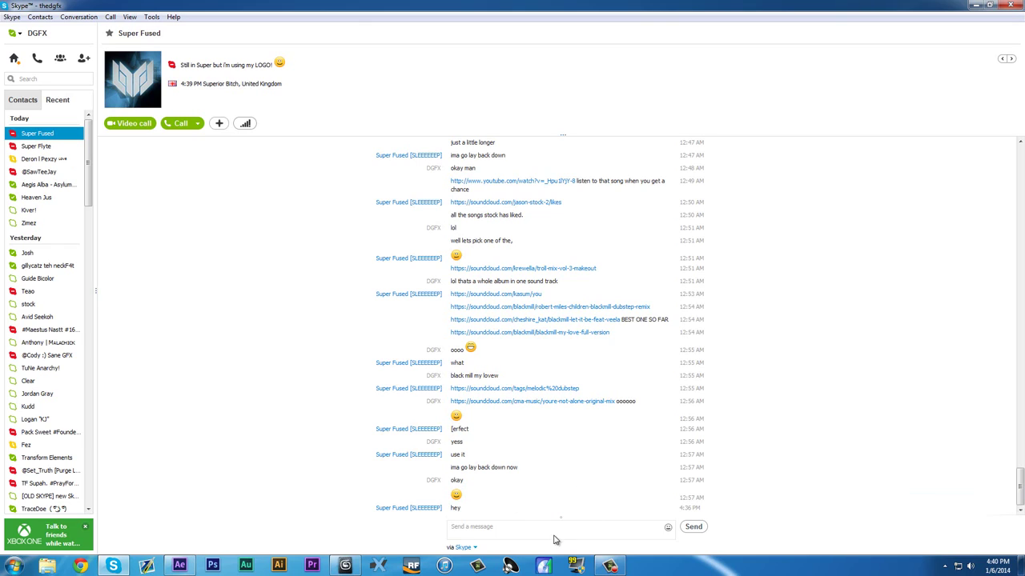
click(553, 528)
text(hey super fuse)
key(Return)
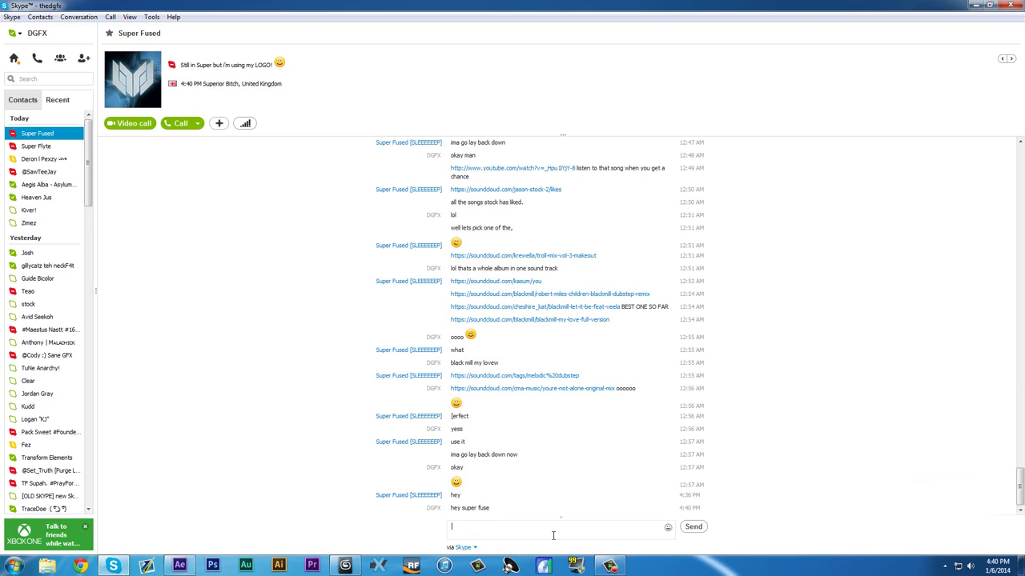
Minimize Skype, 3ds Max and After Effects to the taskbar, dismissing the contact-online notification.
click(974, 5)
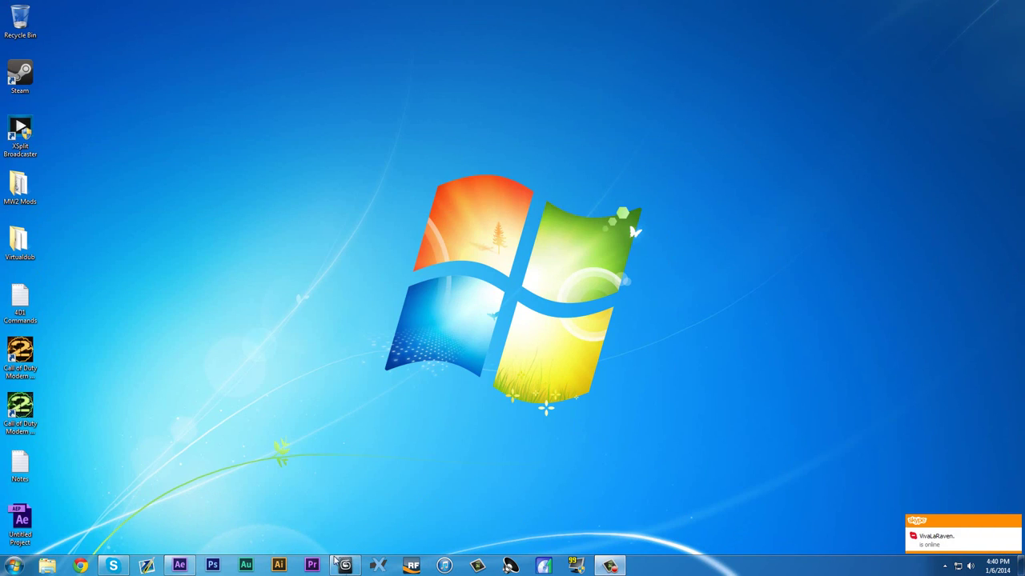
click(345, 566)
click(345, 566)
click(1015, 521)
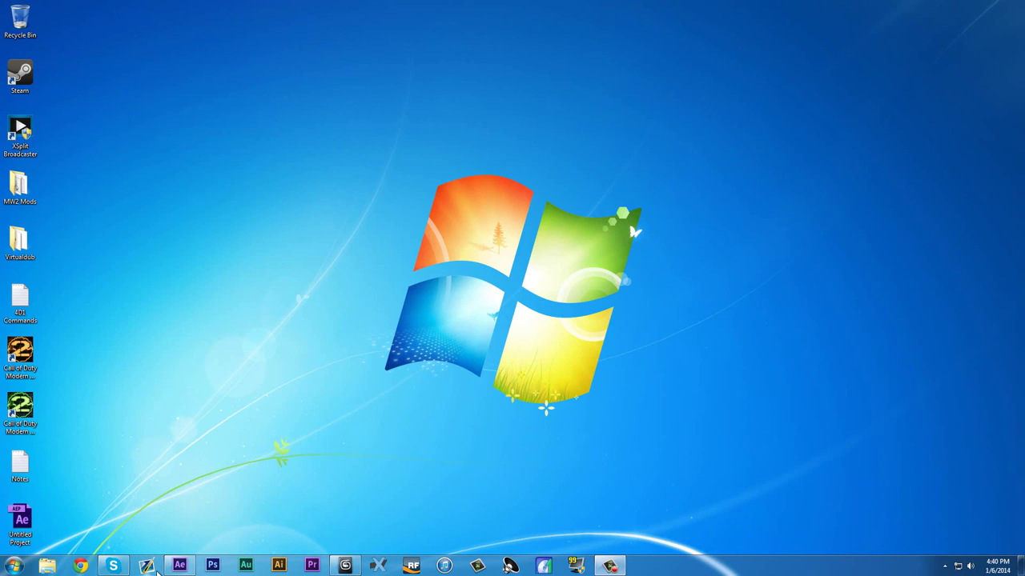
click(170, 568)
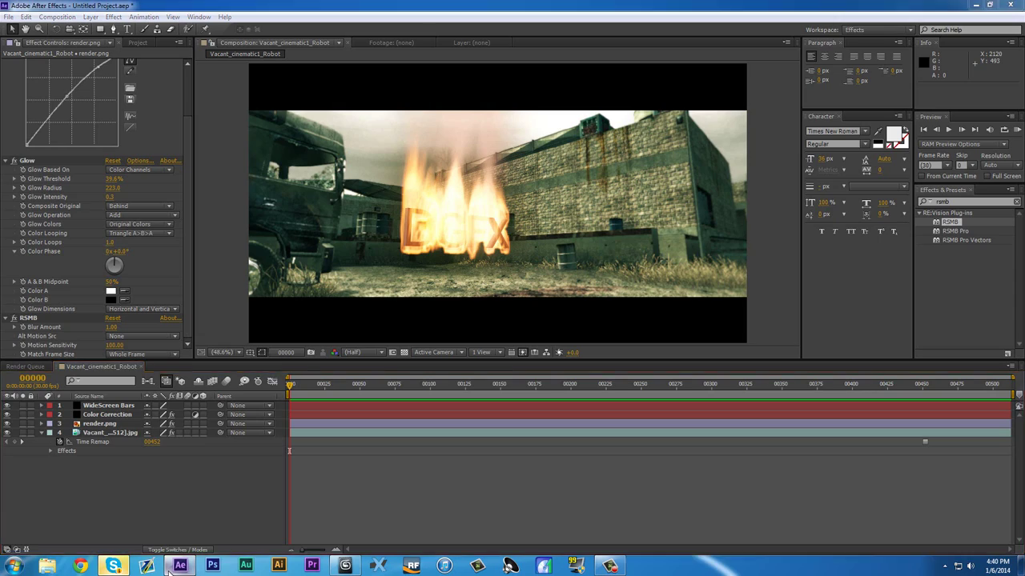
click(176, 567)
click(116, 567)
click(116, 567)
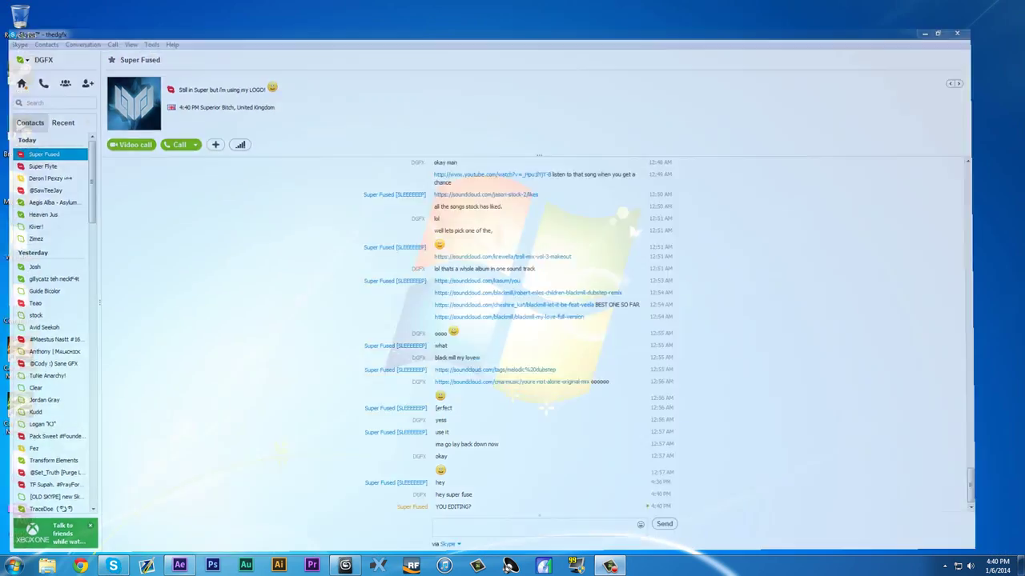